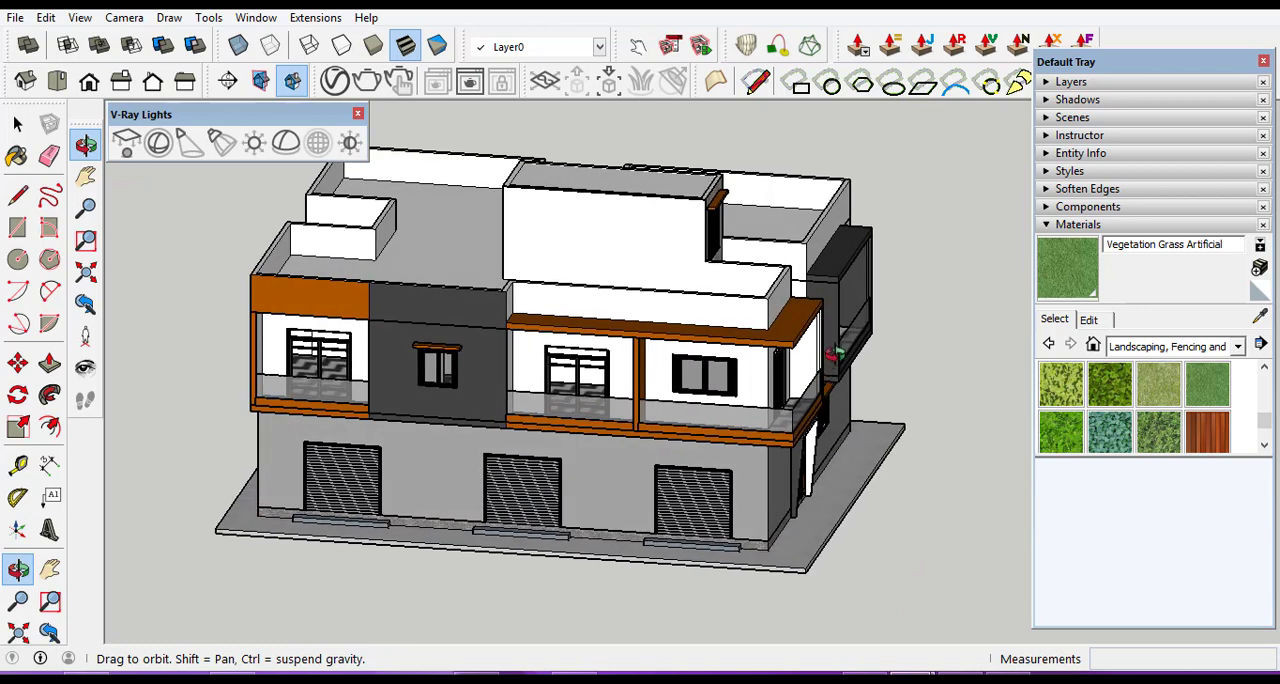
Examine the building's front and side facades and its base slab from several angles.
scroll(835, 358, "down", 2)
scroll(769, 527, "up", 2)
left_click_drag(752, 481, 754, 494)
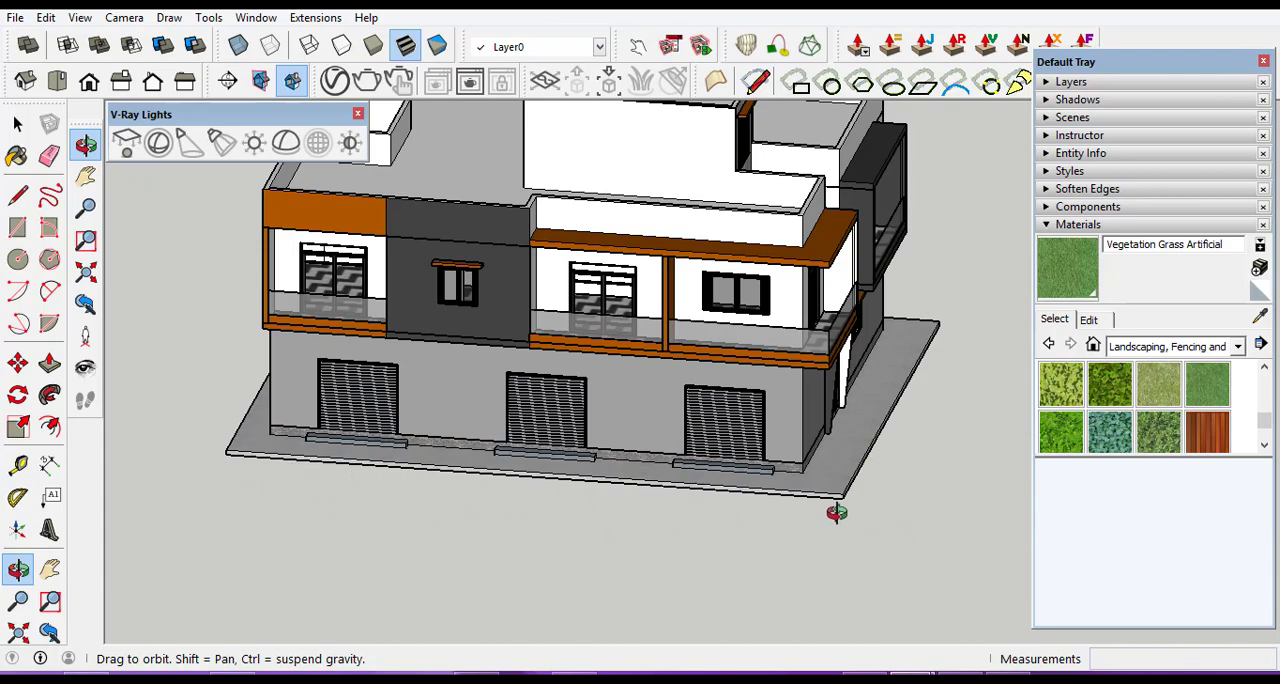
left_click_drag(837, 514, 922, 517)
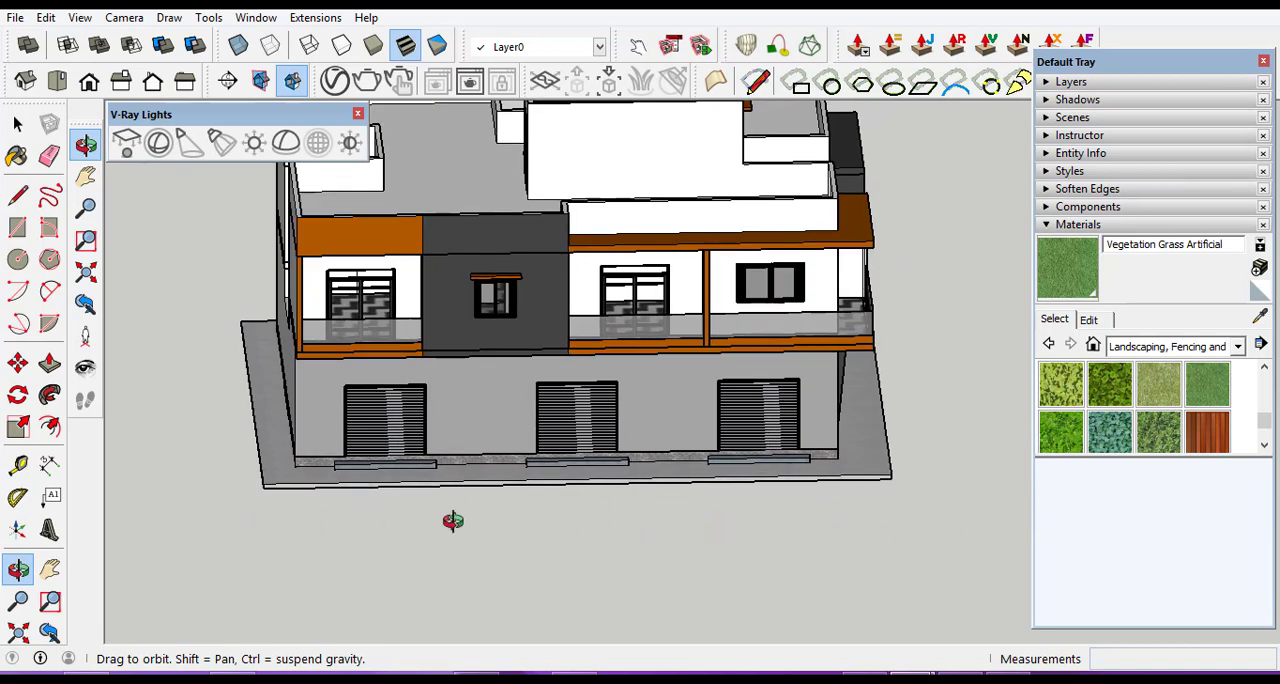
left_click_drag(931, 506, 757, 513)
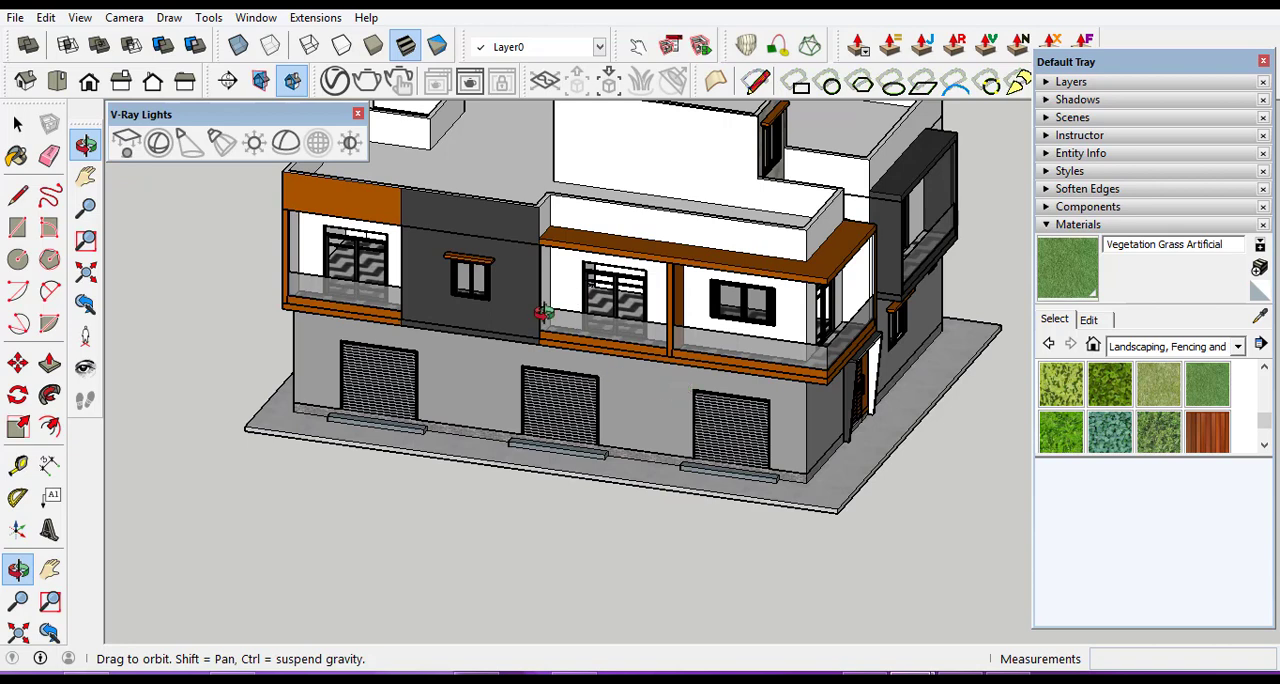
left_click_drag(543, 312, 635, 455)
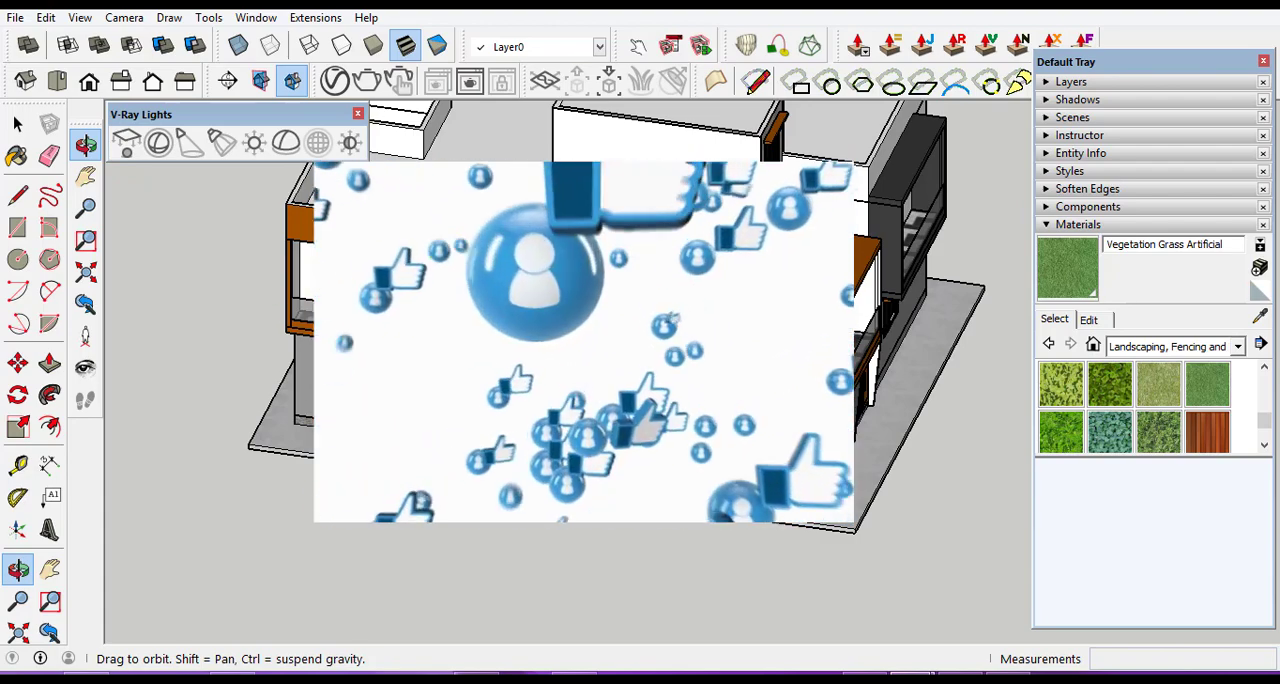
scroll(579, 507, "down", 2)
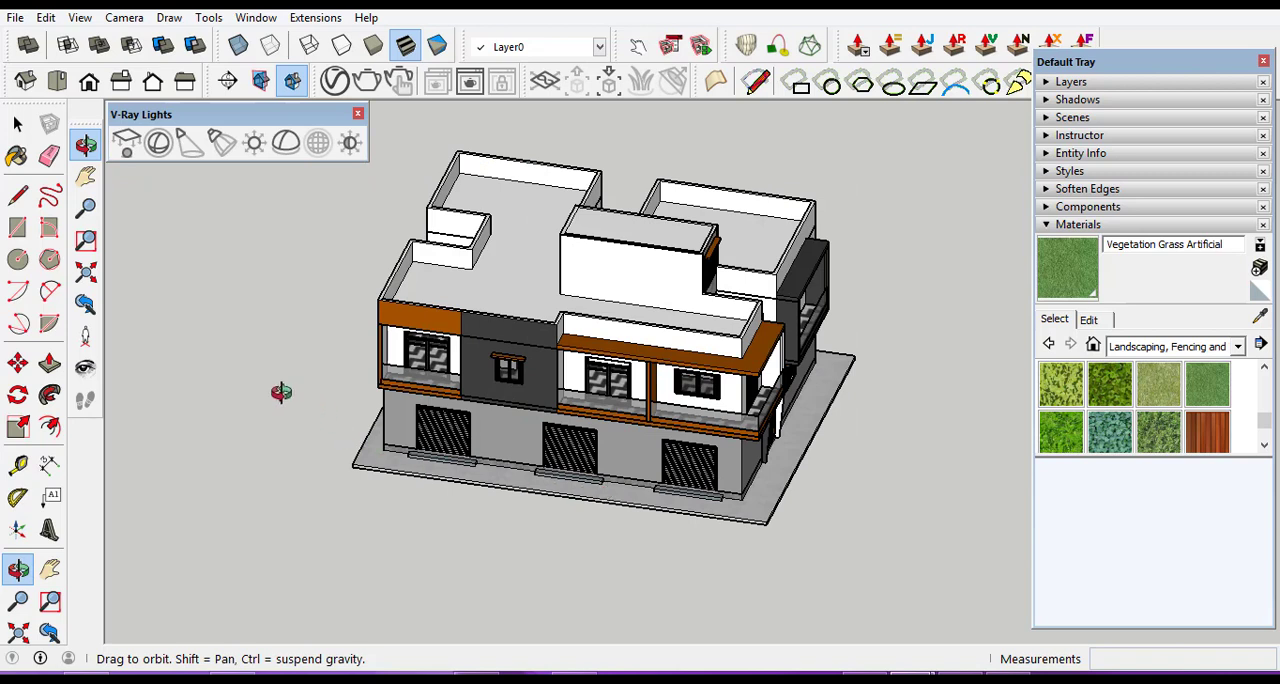
In top view, draw an L-shaped area from two rectangles, about 36.5 × 12.1 m before the facade and 42.6 × 12 m along the building's side.
left_click(58, 82)
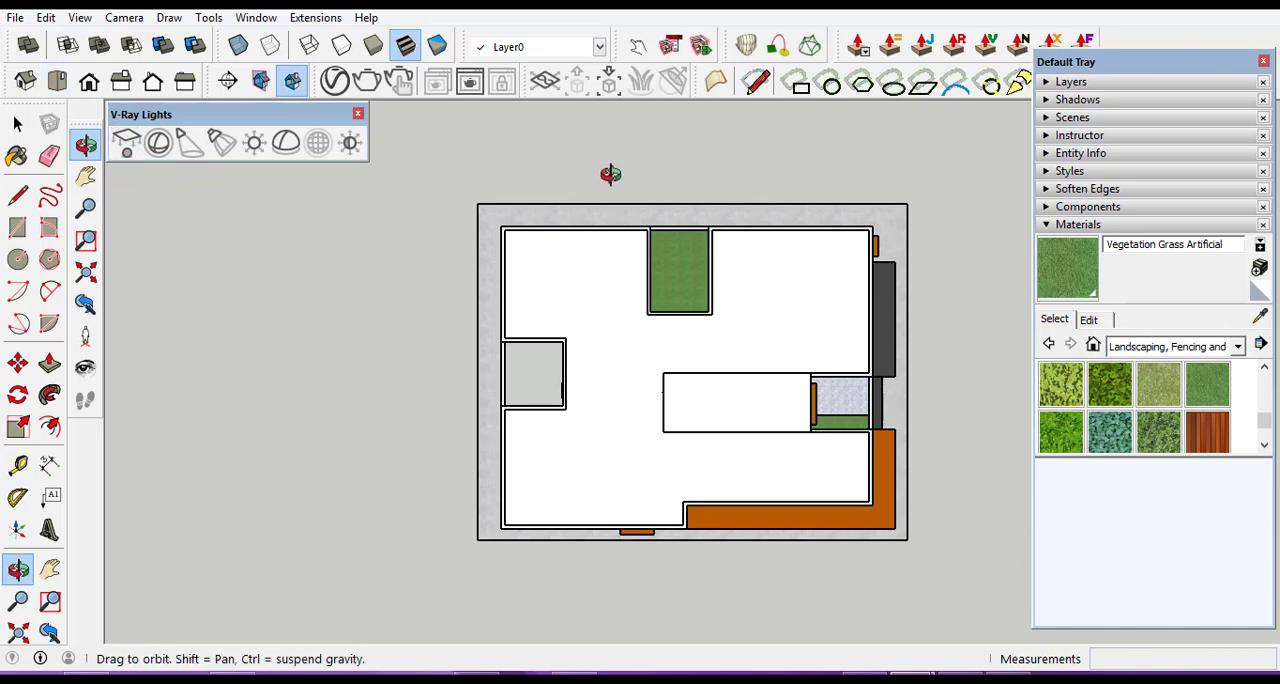
scroll(614, 174, "down", 1)
scroll(623, 286, "down", 1)
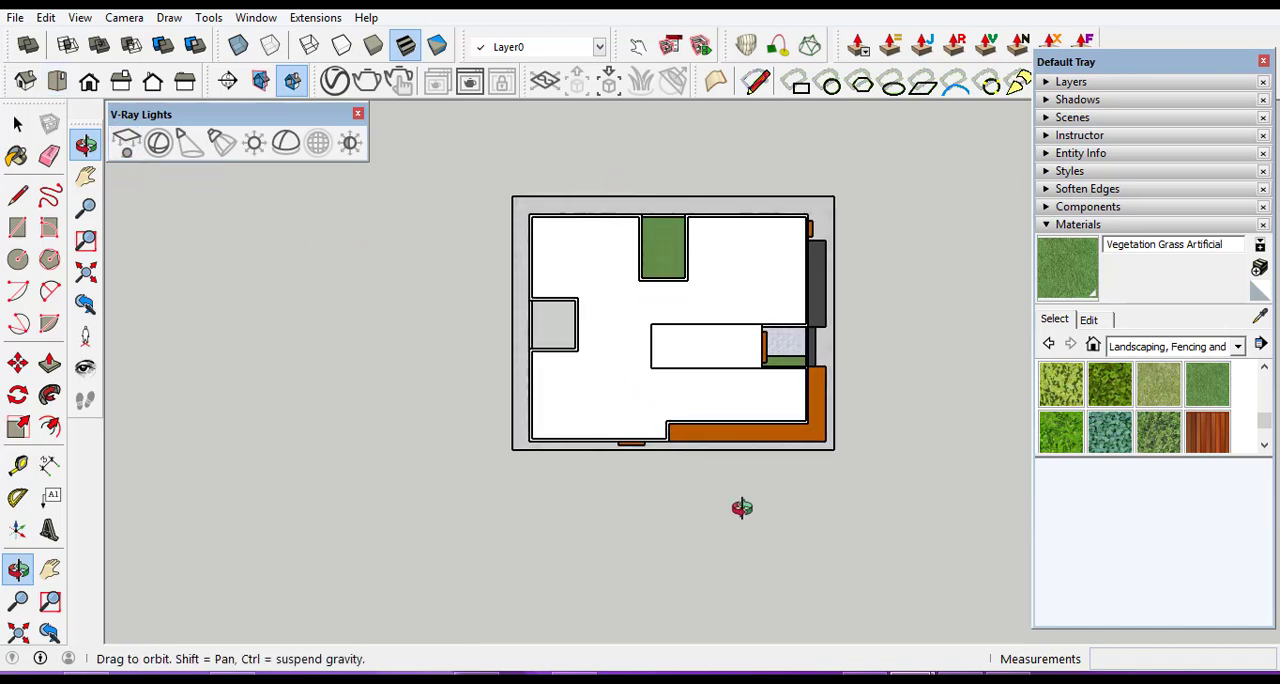
scroll(799, 495, "up", 1)
scroll(799, 495, "up", 2)
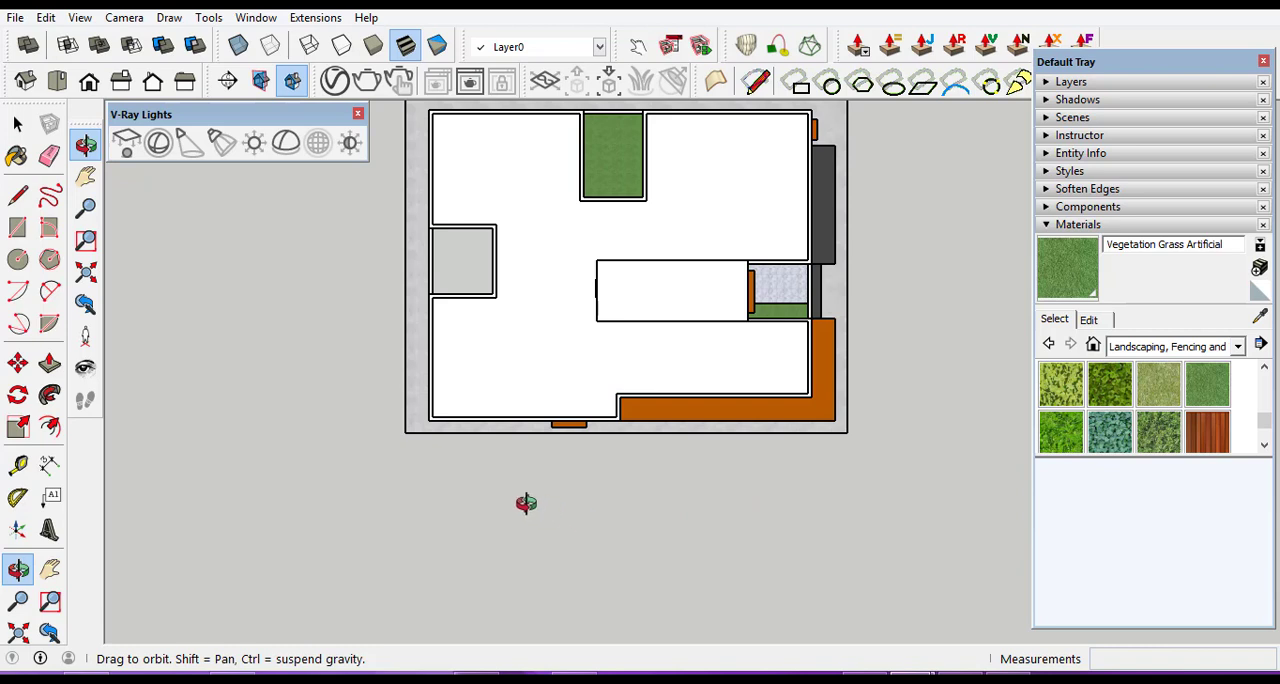
left_click(18, 229)
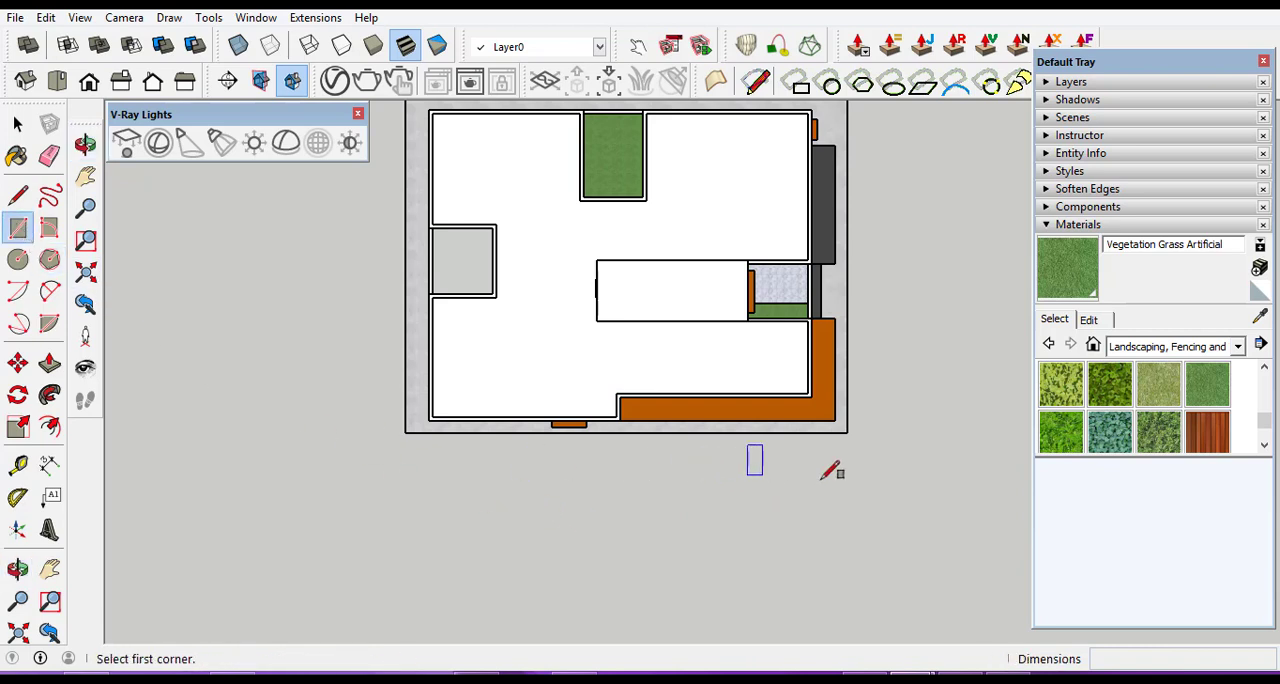
left_click(847, 432)
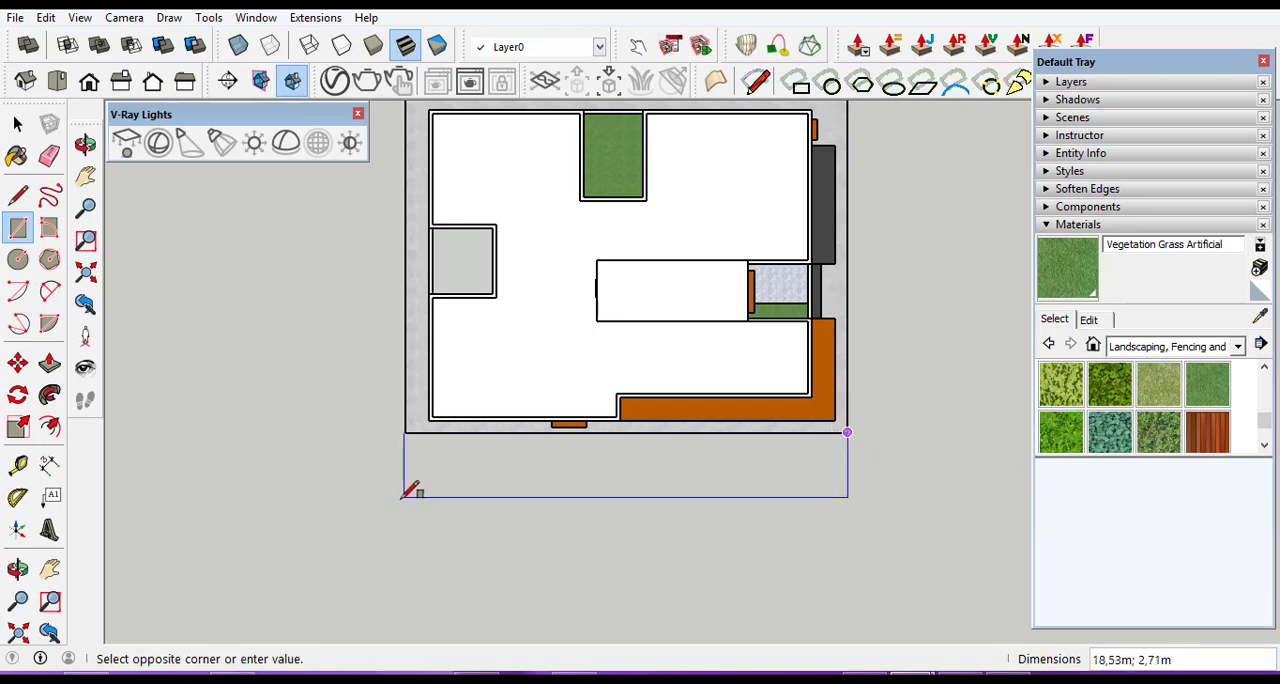
scroll(380, 494, "down", 1)
scroll(521, 505, "down", 2)
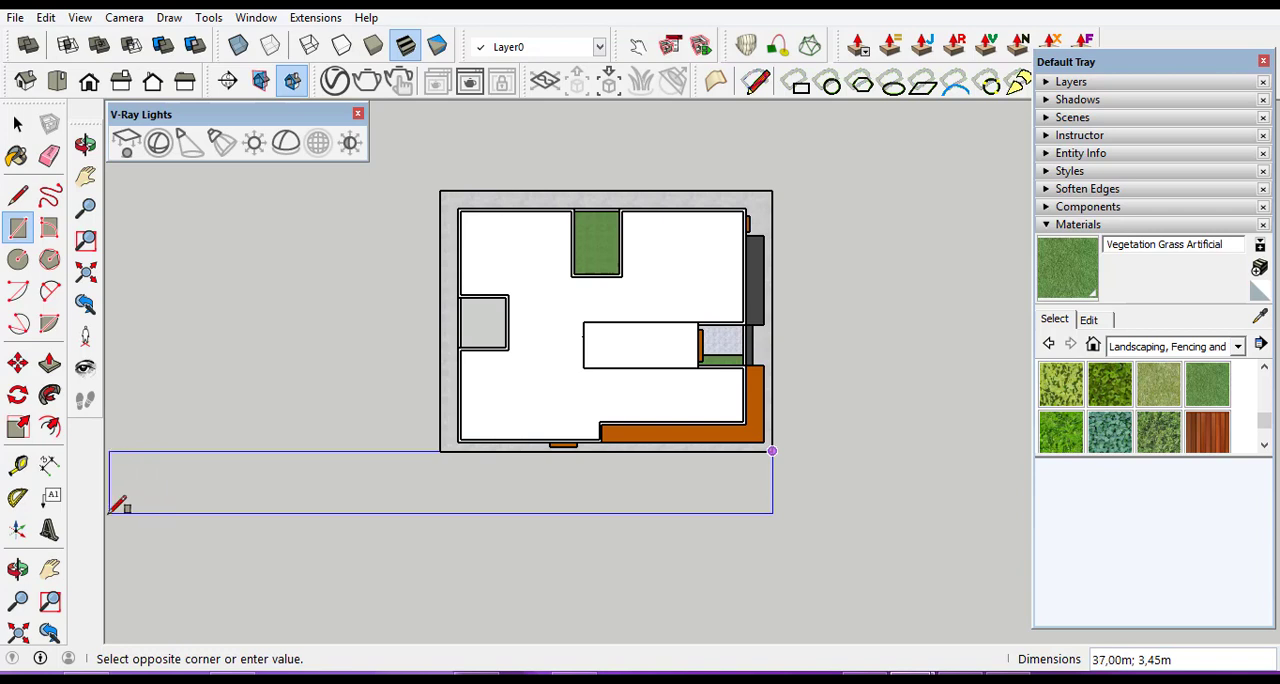
scroll(160, 510, "down", 1)
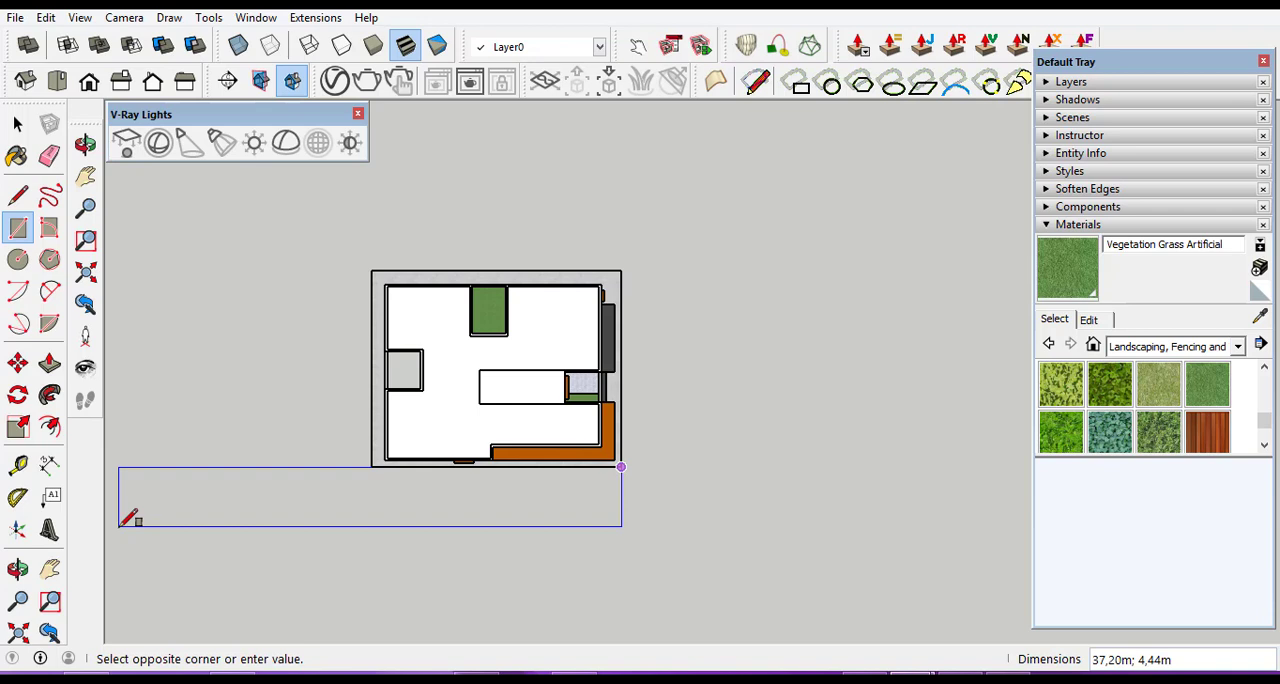
scroll(133, 545, "down", 2)
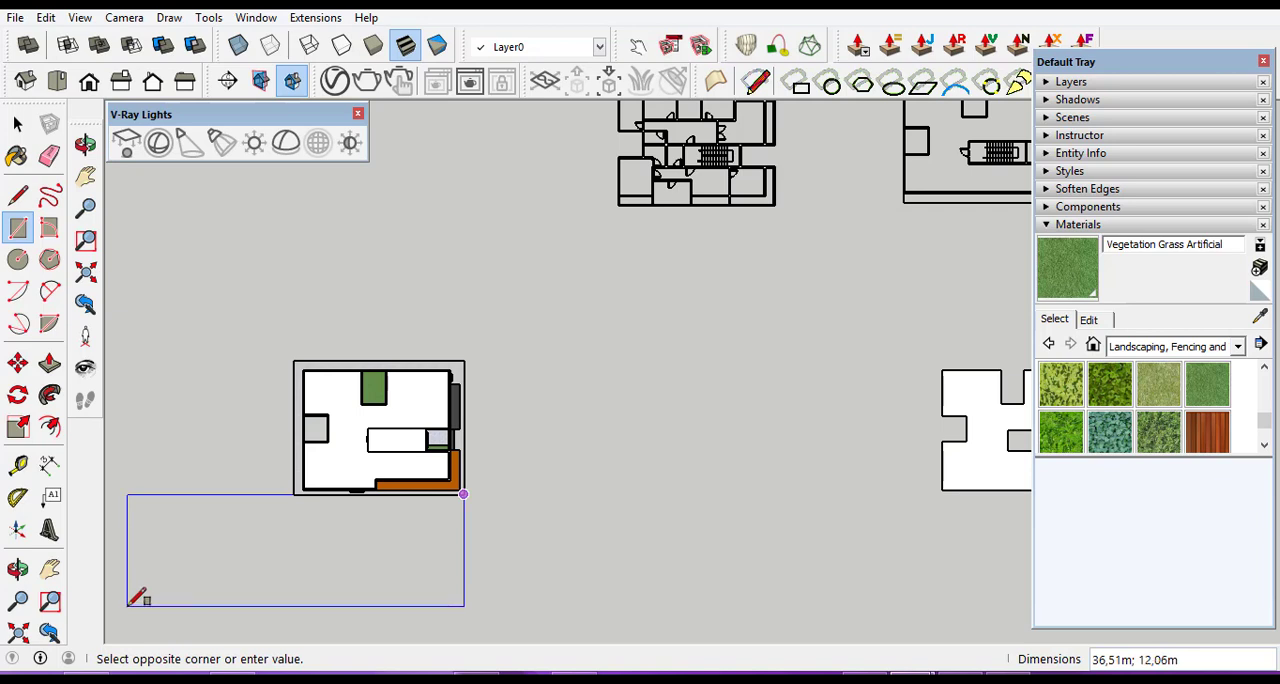
left_click(128, 604)
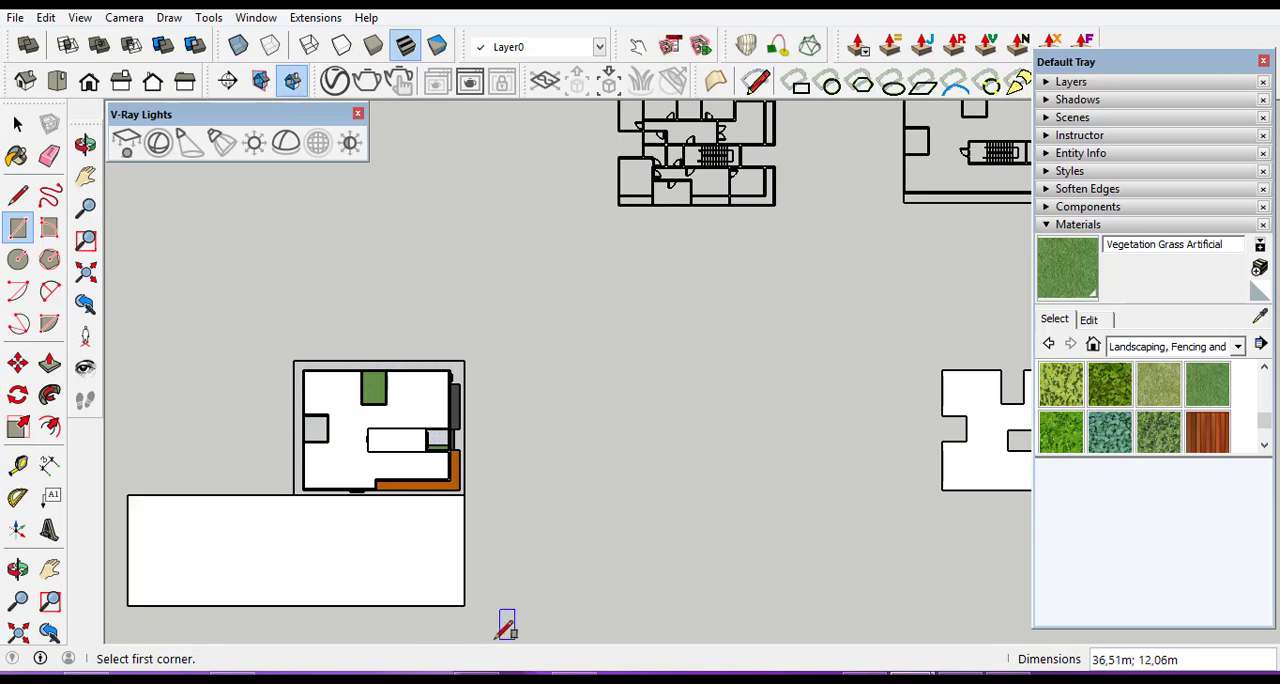
left_click(463, 605)
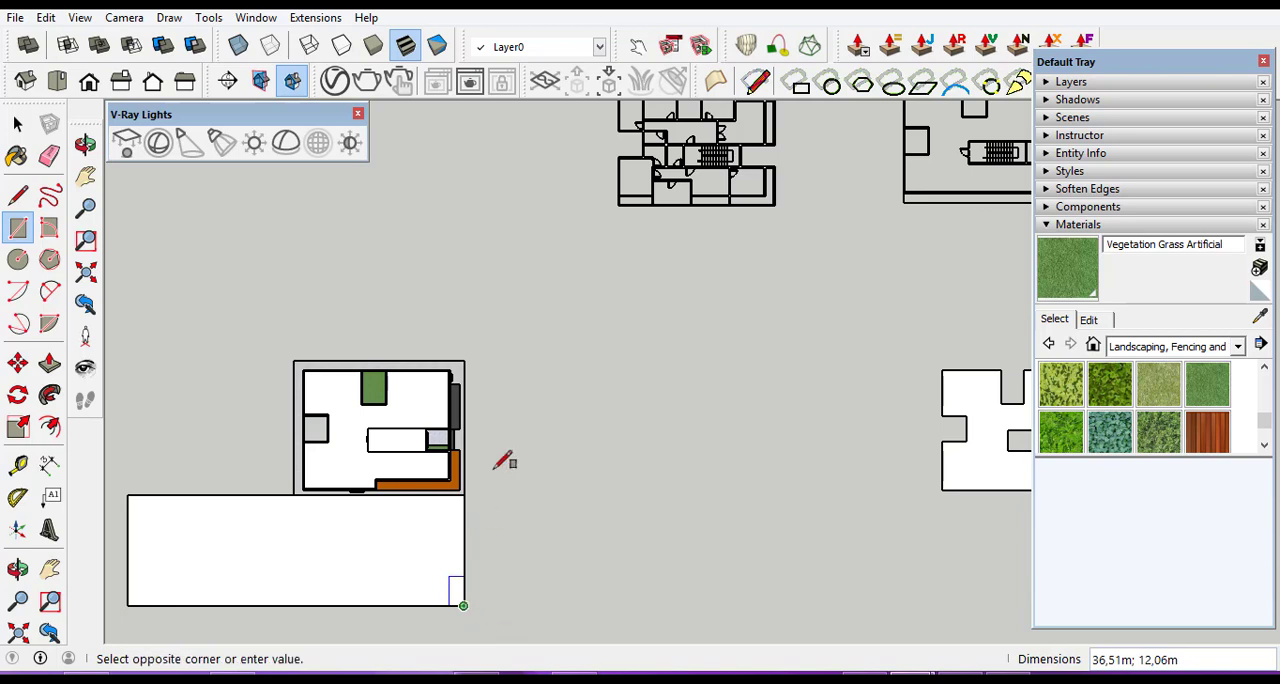
left_click(575, 213)
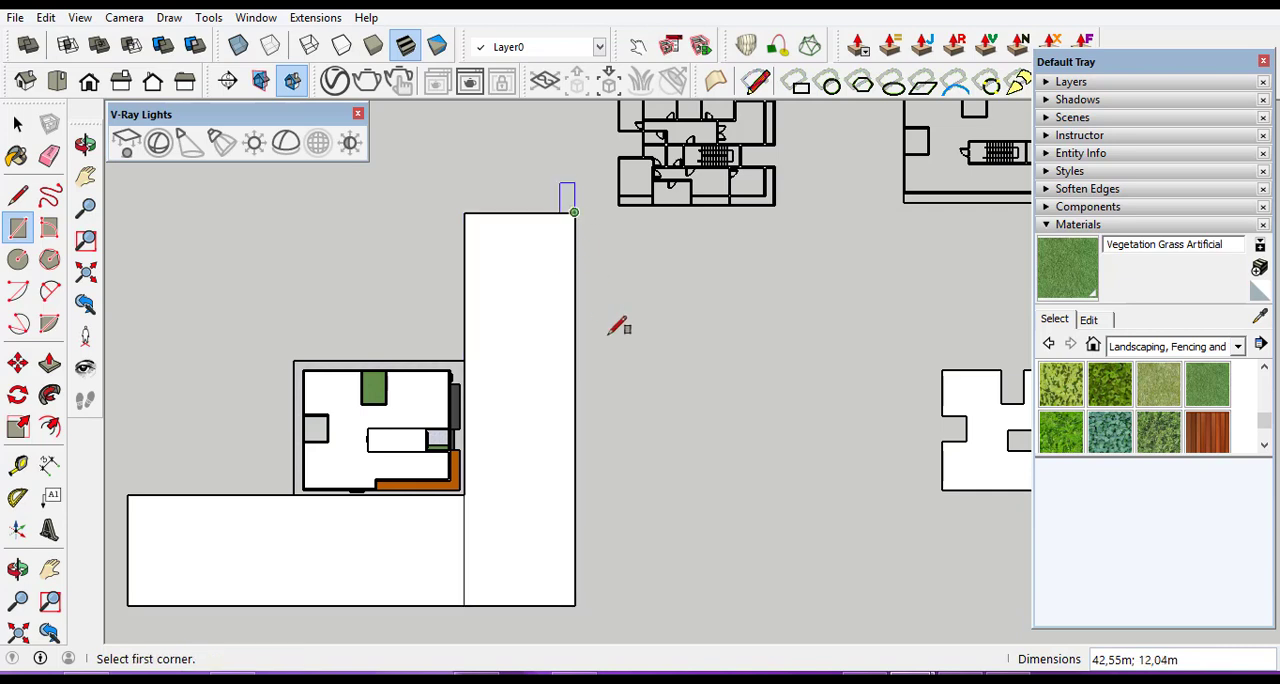
Draw a narrow rectangular strip about 48.6 × 2.1 m along the full outer front edge of the L-shaped area.
scroll(636, 327, "down", 2)
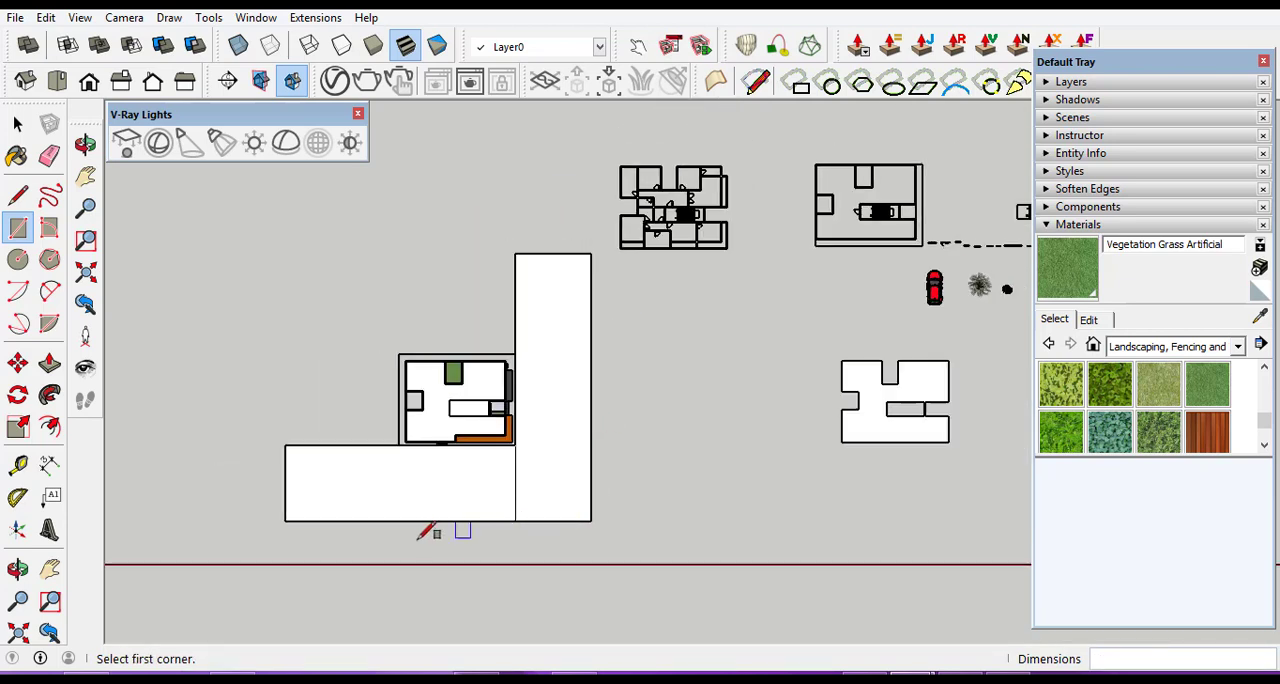
scroll(320, 530, "up", 5)
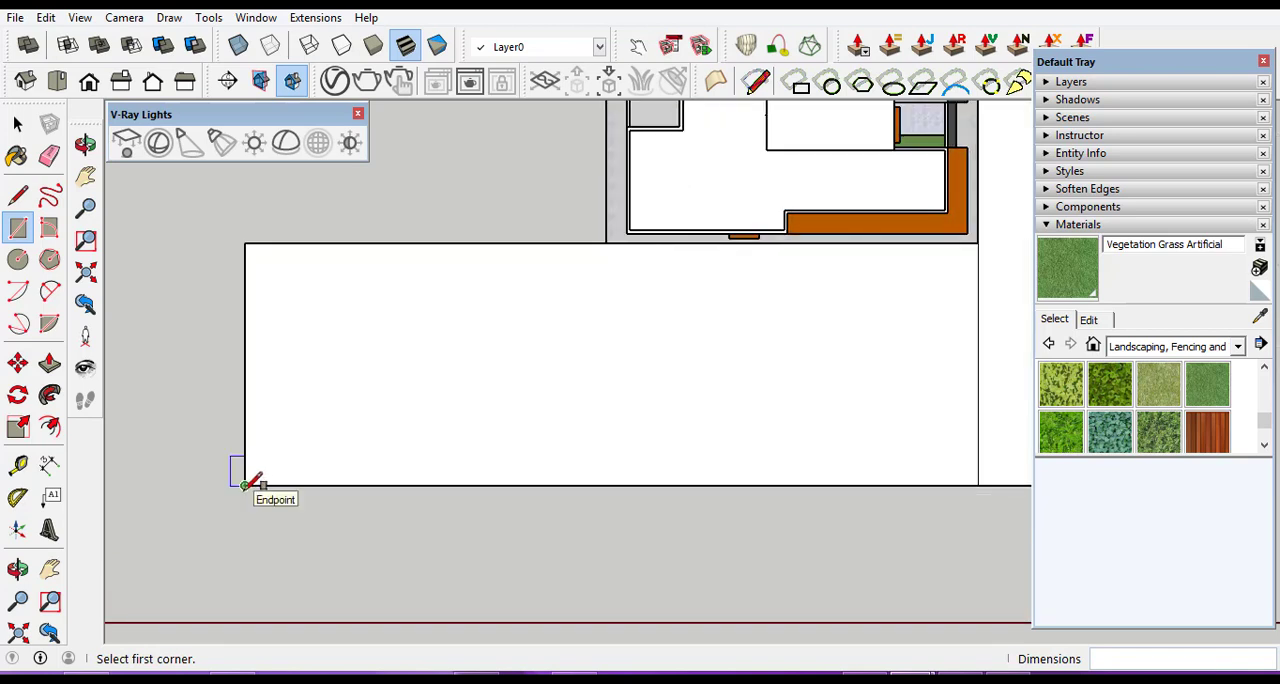
left_click(245, 486)
scroll(414, 523, "down", 2)
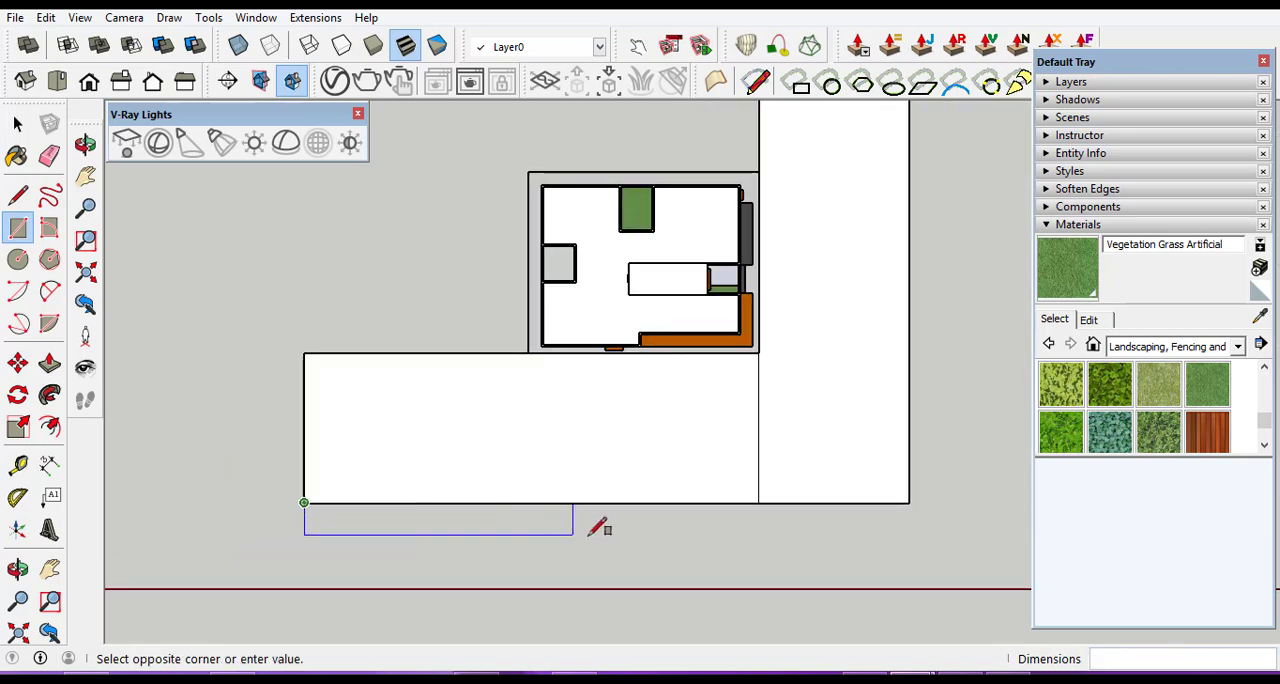
scroll(726, 534, "down", 2)
scroll(845, 535, "up", 2)
scroll(845, 535, "up", 2)
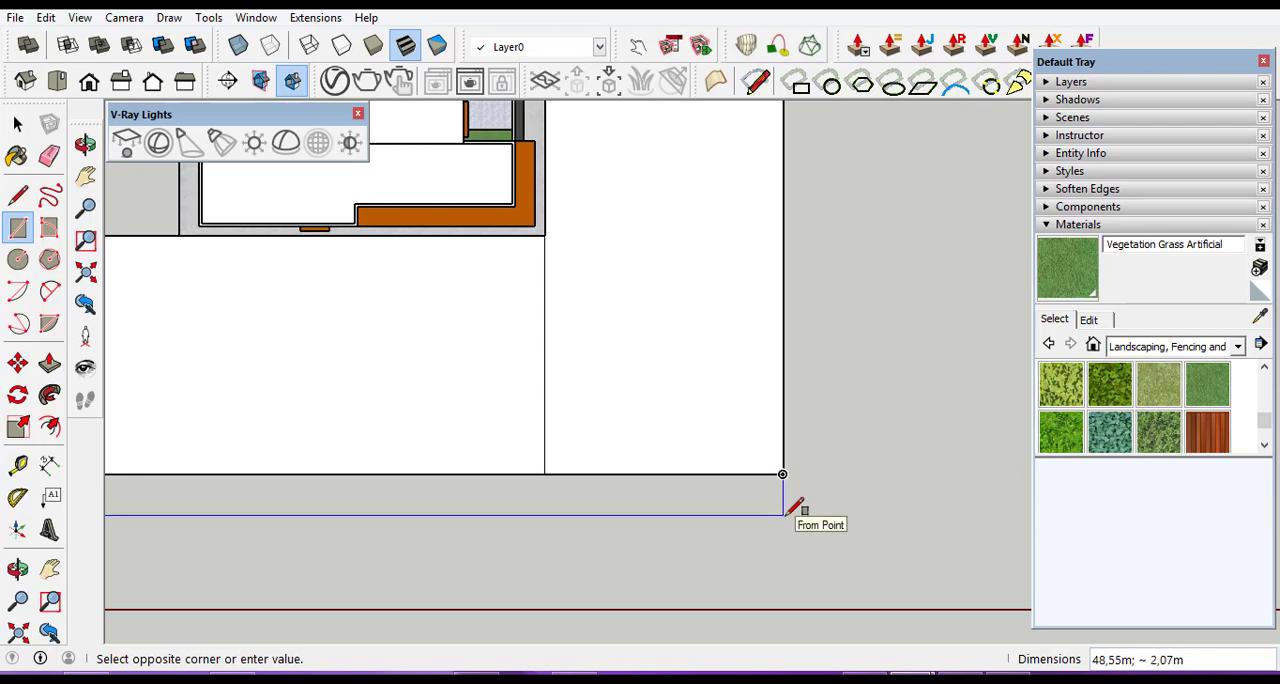
left_click(784, 515)
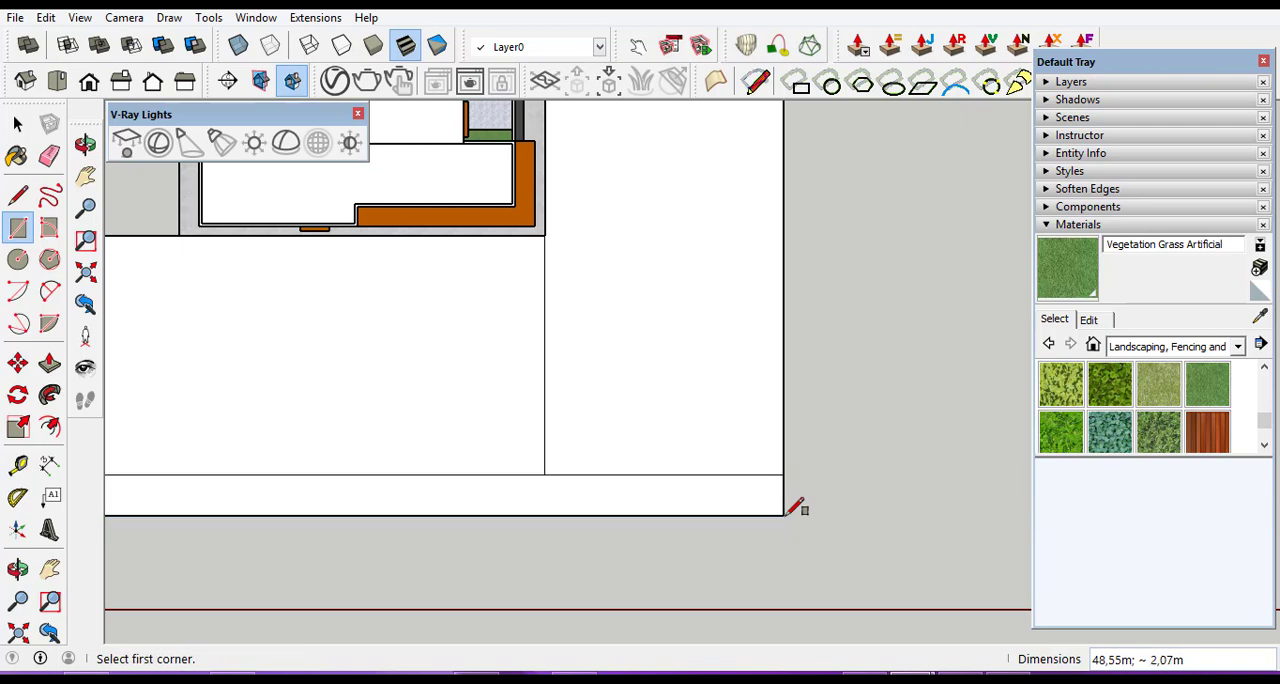
Draw a narrow rectangular strip about 44.6 × 2 m along the outer edge of the L-shaped area's long side branch.
left_click(786, 516)
scroll(795, 525, "down", 5)
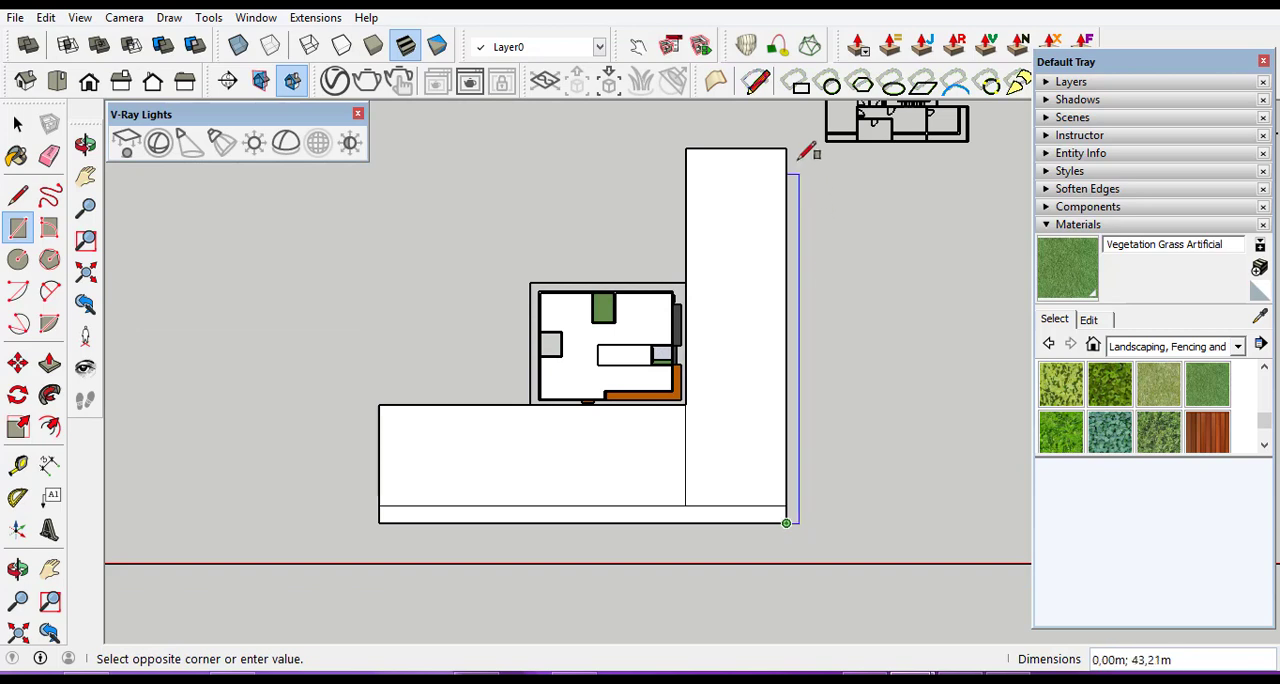
scroll(798, 160, "up", 4)
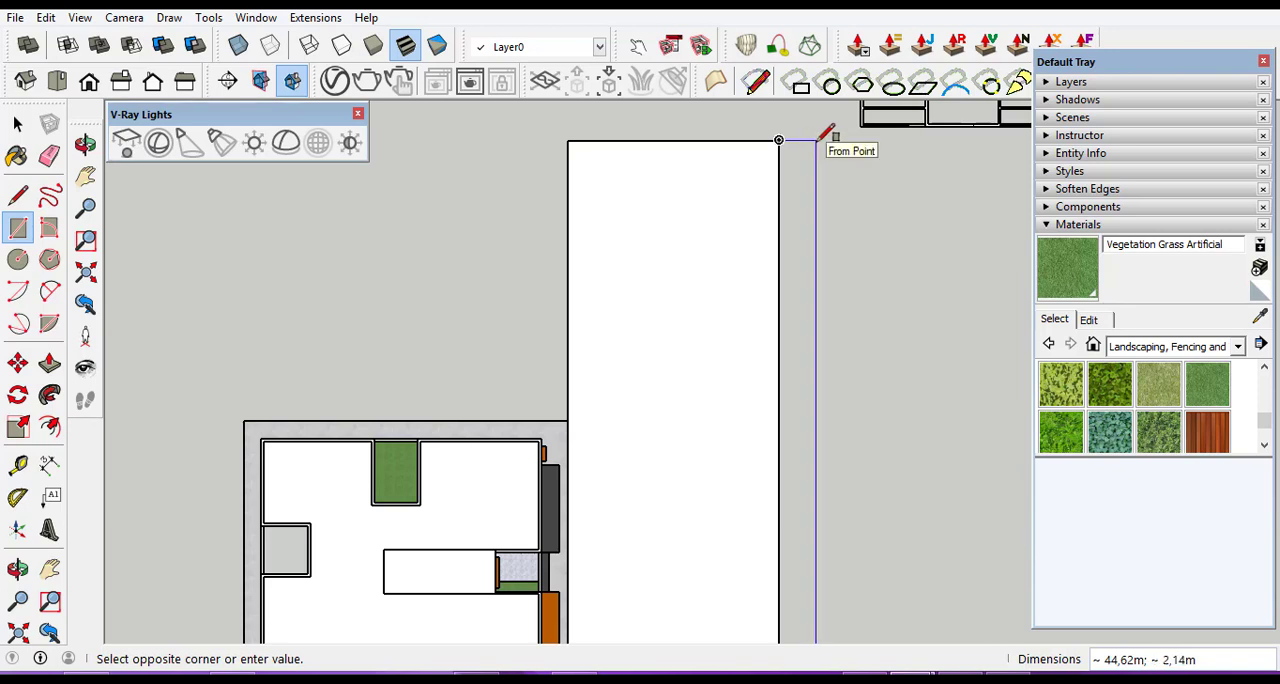
left_click(816, 139)
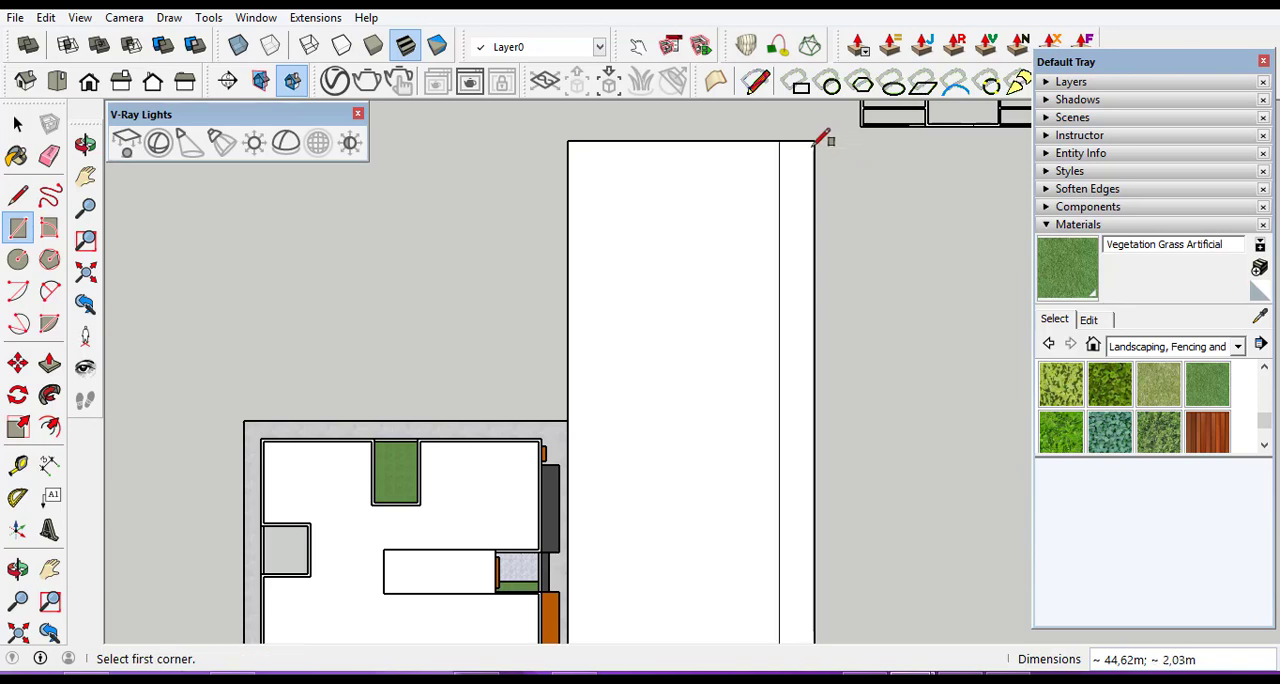
scroll(826, 134, "down", 3)
scroll(705, 232, "up", 1)
scroll(705, 232, "up", 3)
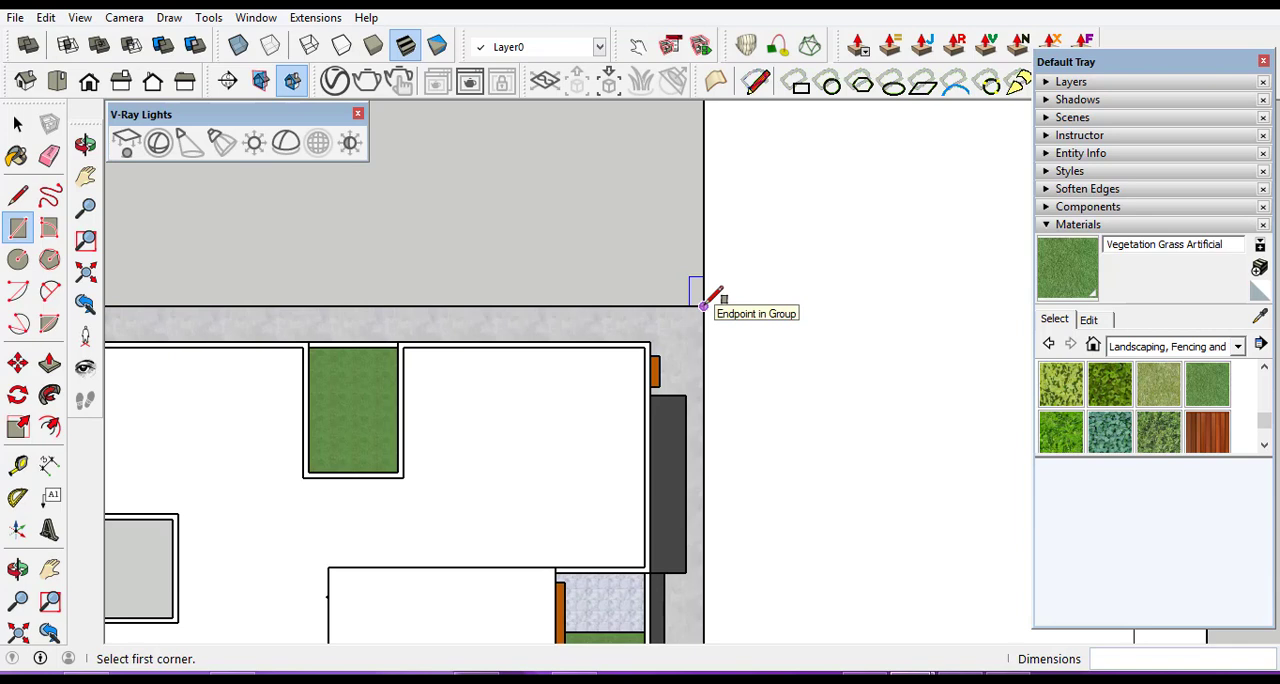
left_click(703, 305)
scroll(748, 402, "down", 3)
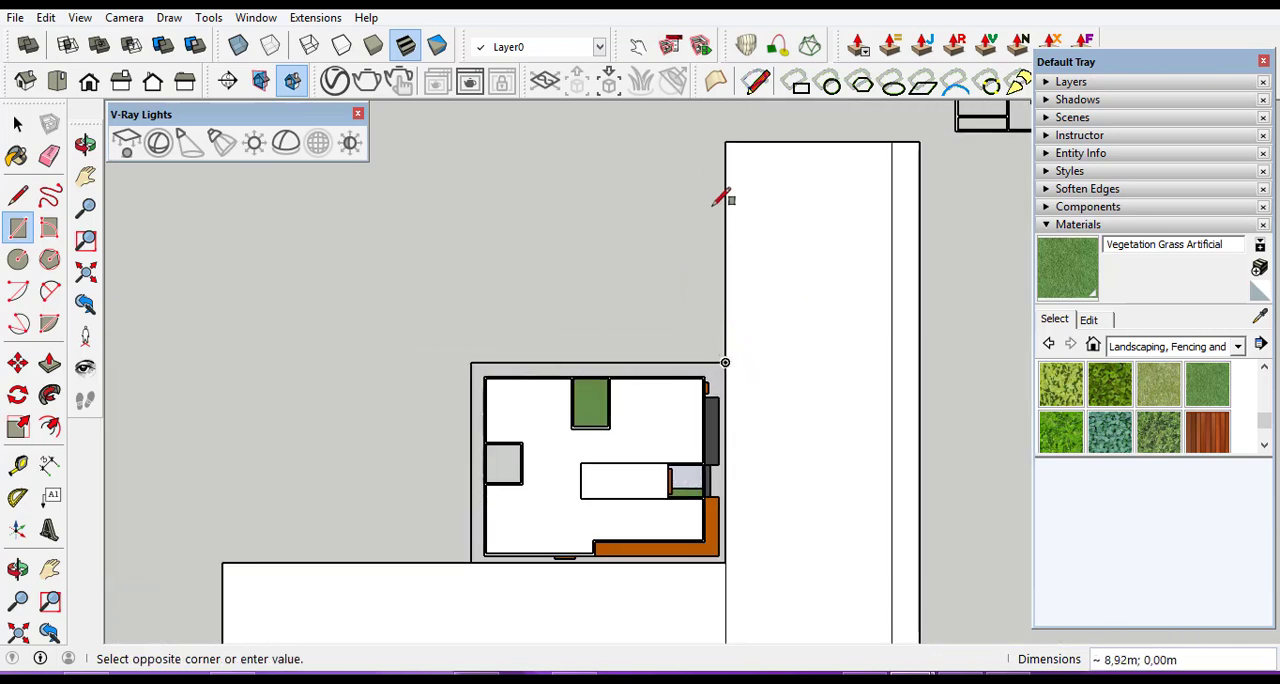
scroll(710, 142, "up", 2)
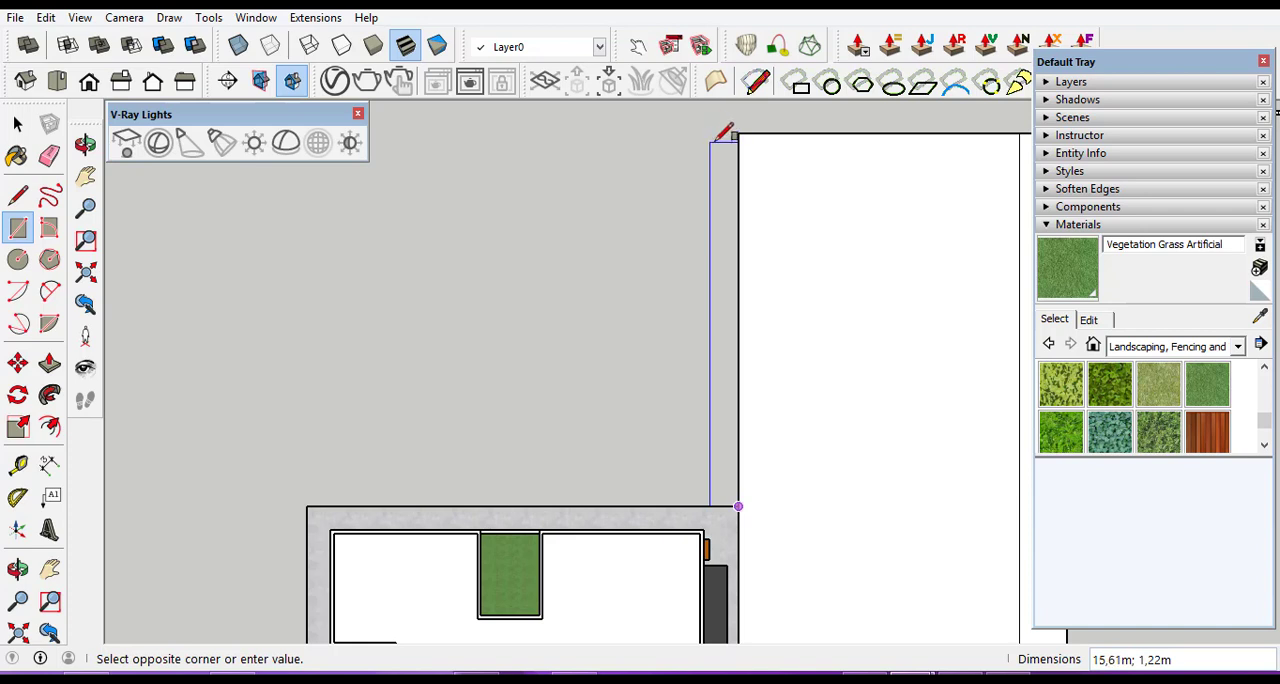
left_click(738, 129)
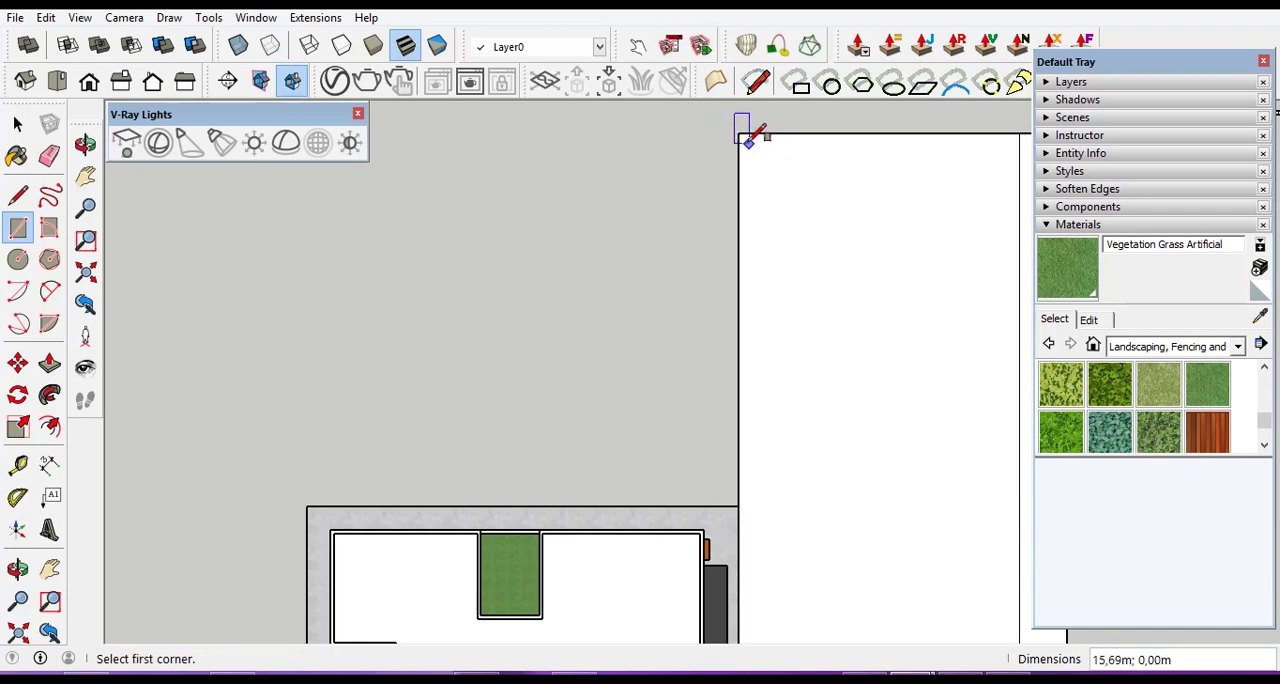
Draw a rectangular strip about 16 × 1.6 m on the side branch's inner edge, from its far corner to the building slab.
left_click(738, 132)
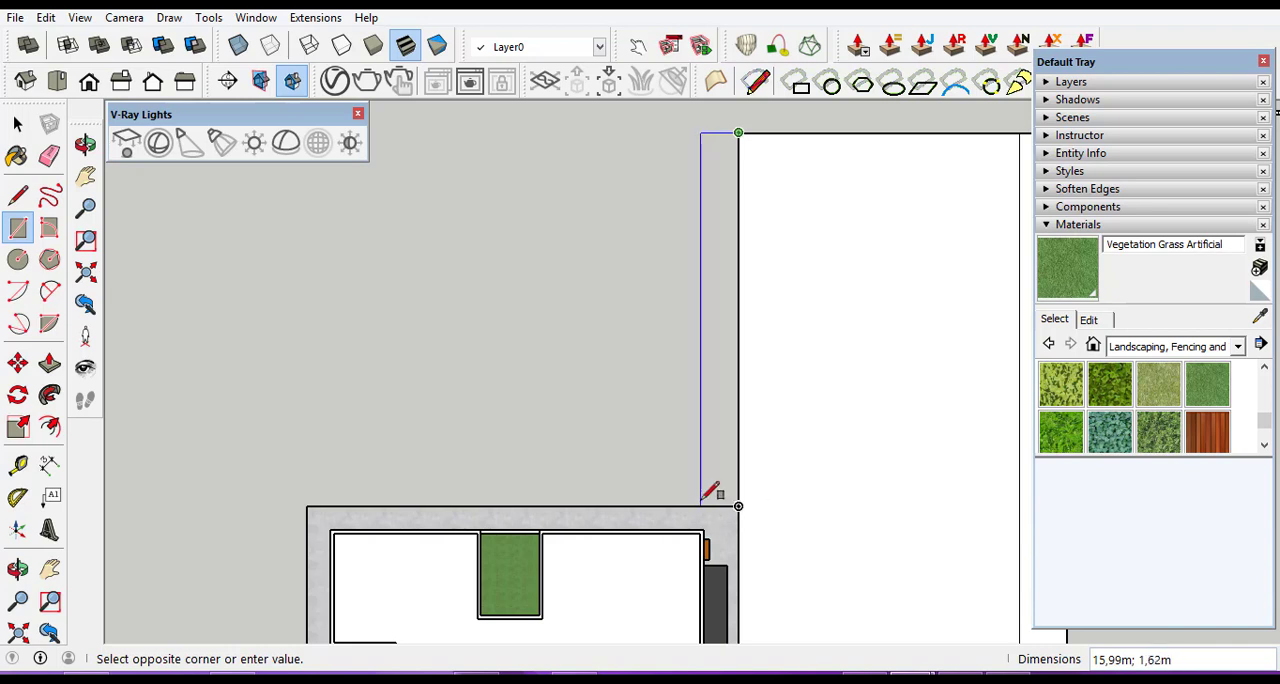
left_click(703, 496)
Draw a rectangular strip about 18 × 1.6 m on the front branch's inner edge, from its end corner to the building slab.
scroll(716, 380, "down", 6)
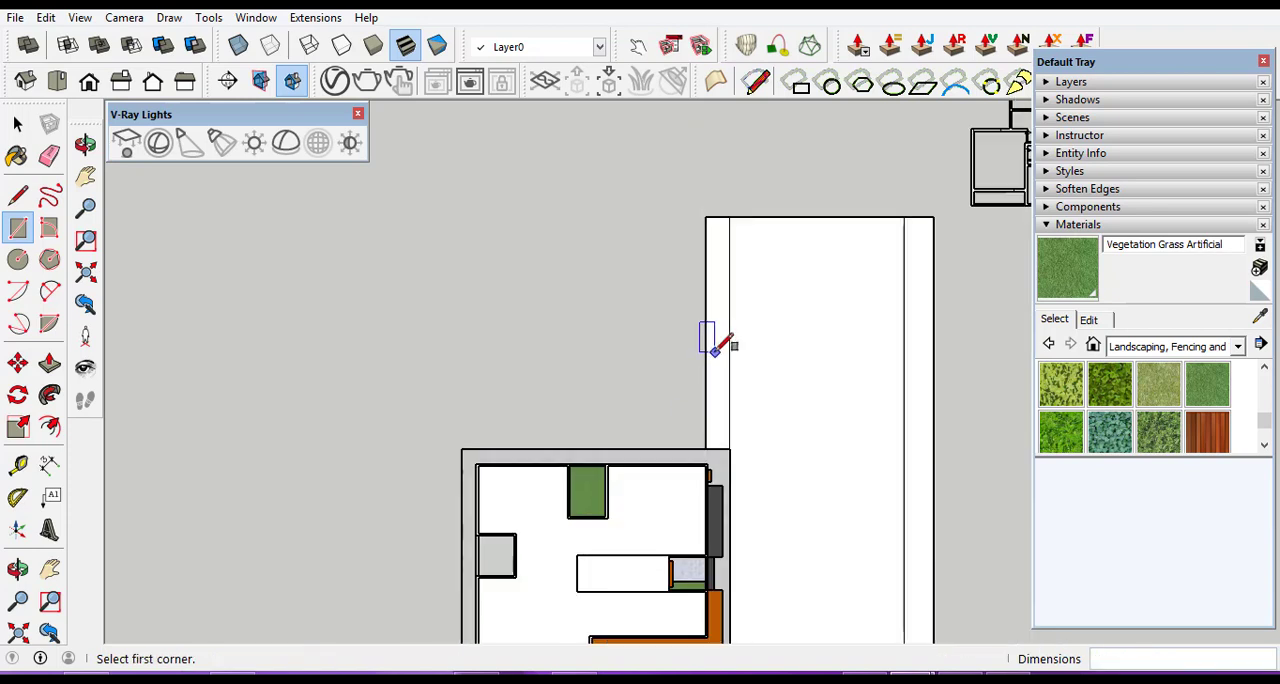
scroll(500, 548, "up", 10)
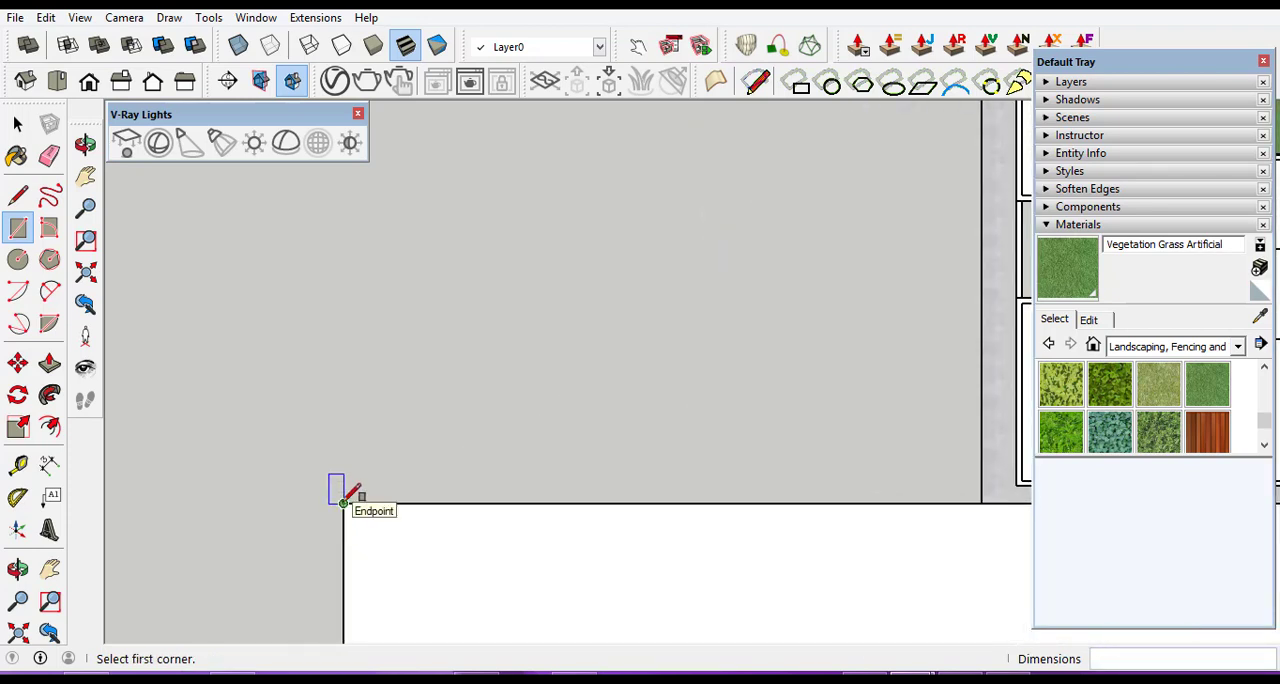
left_click(343, 500)
scroll(740, 470, "down", 2)
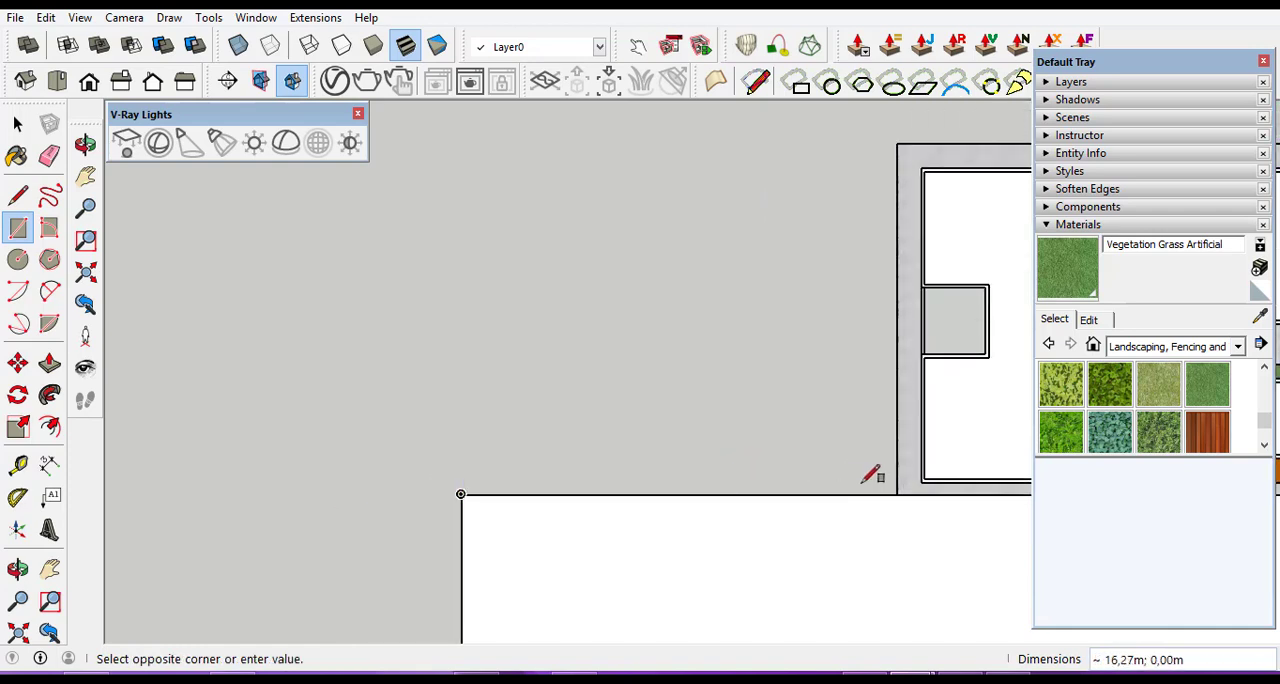
scroll(872, 476, "up", 2)
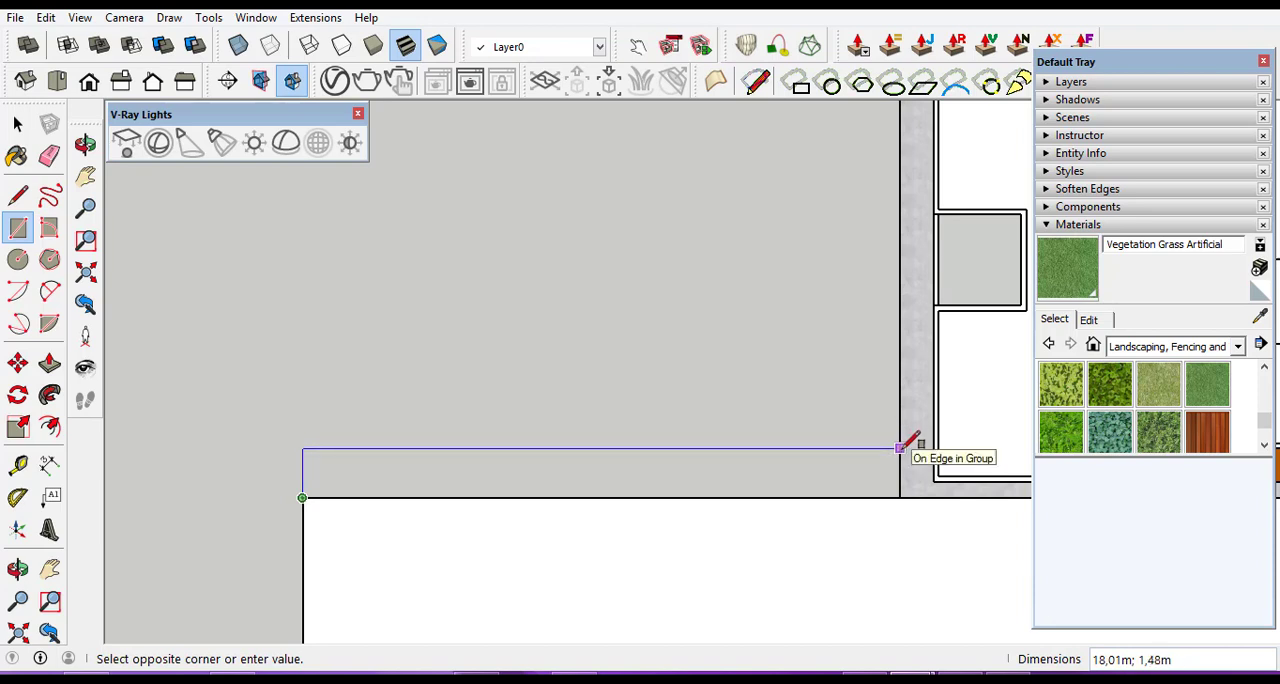
scroll(900, 447, "down", 3)
scroll(900, 447, "up", 4)
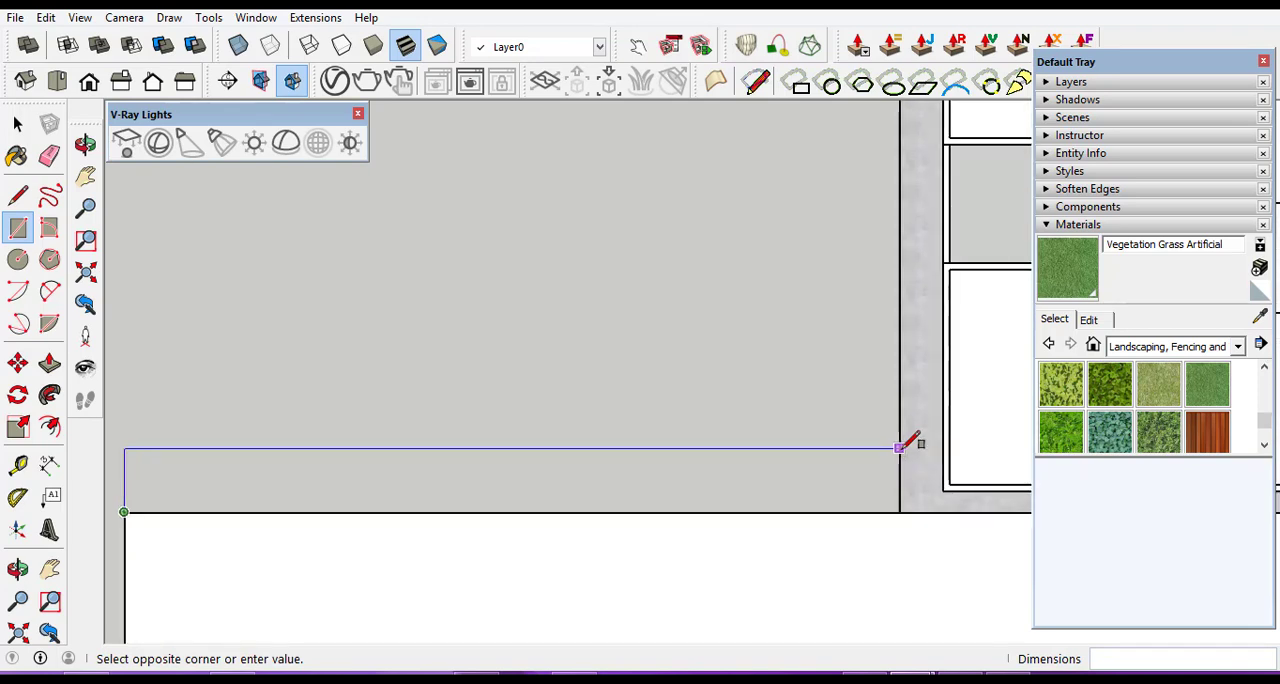
left_click(900, 428)
scroll(900, 428, "up", 2)
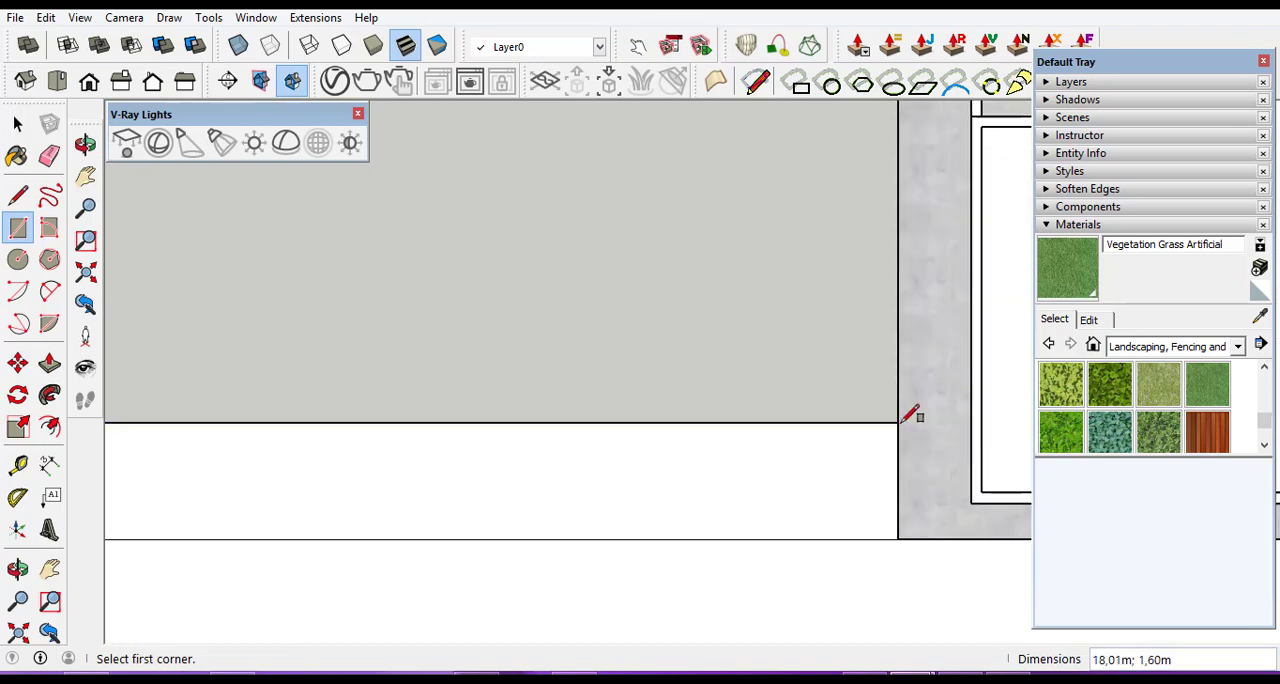
Delete the line dividing the L-shaped road surface at the building's front corner so both branches form one face.
scroll(764, 402, "down", 5)
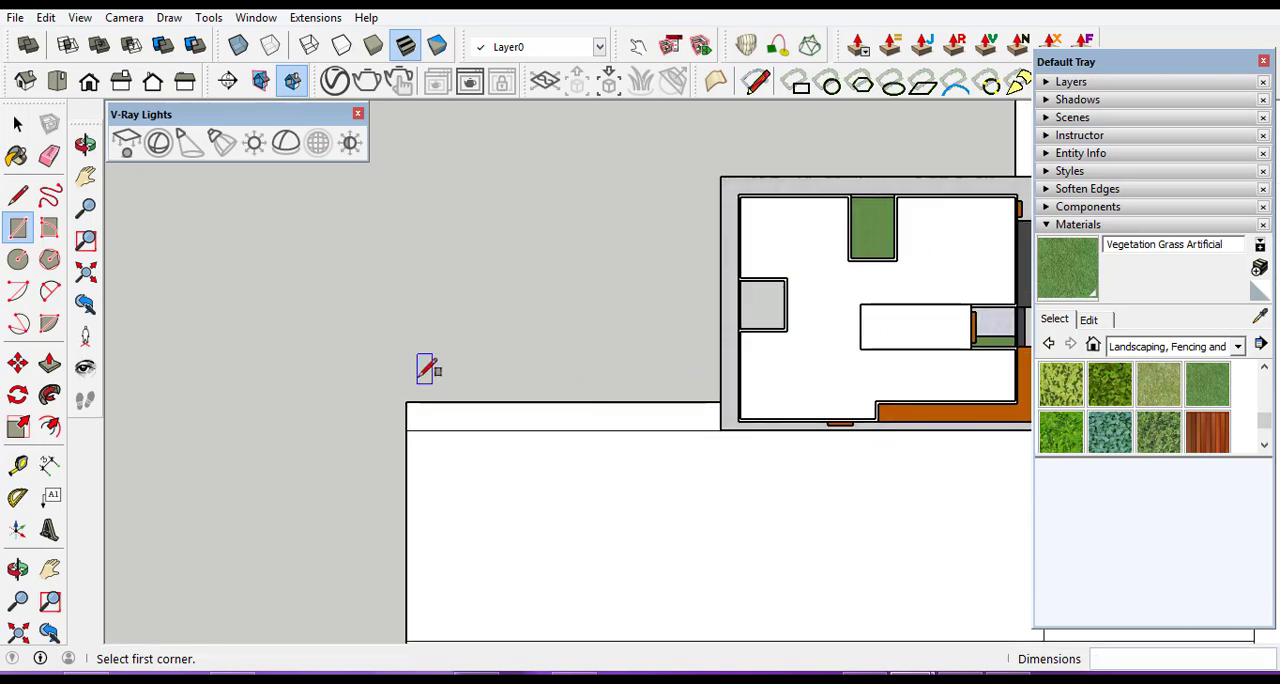
scroll(430, 360, "down", 2)
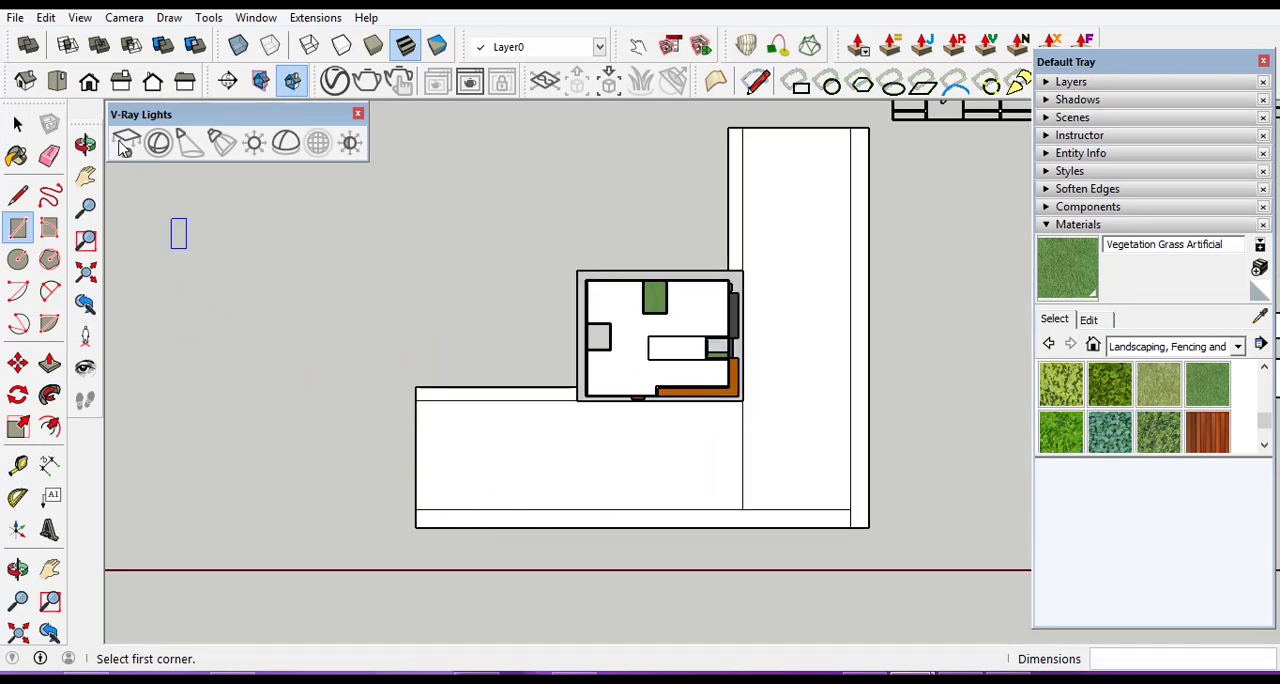
left_click(20, 124)
scroll(766, 477, "up", 3)
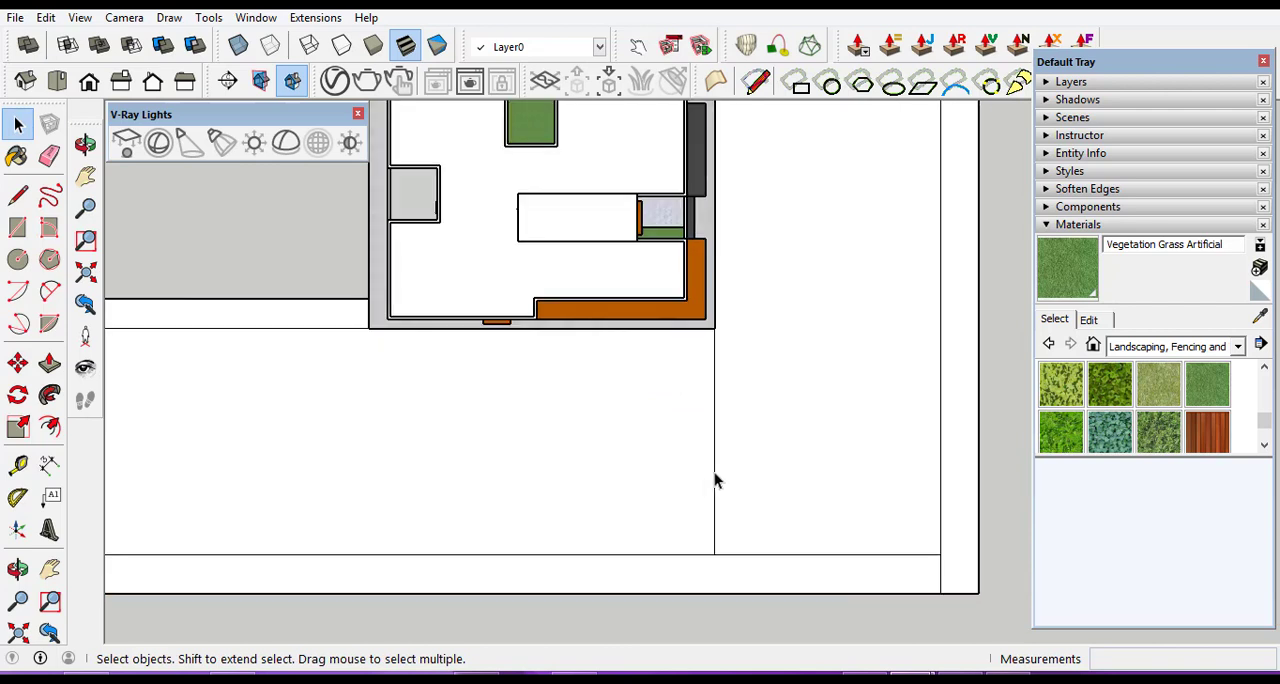
left_click(713, 482)
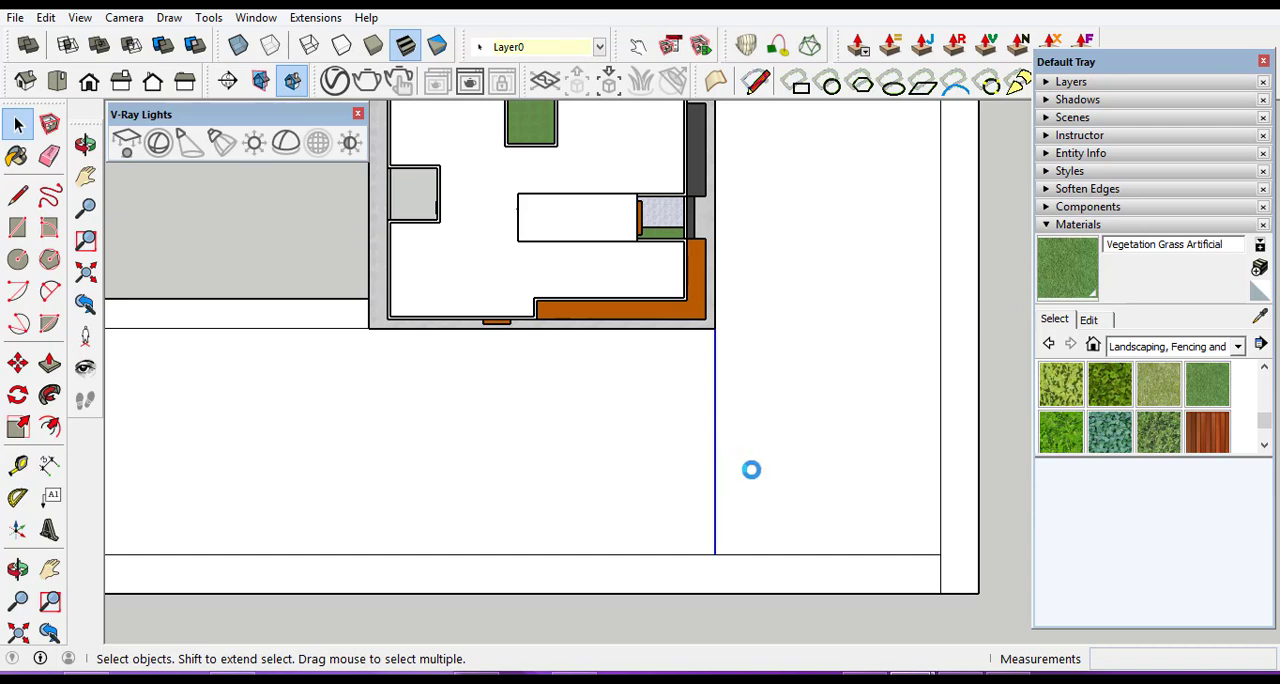
key("Delete")
left_click(771, 455)
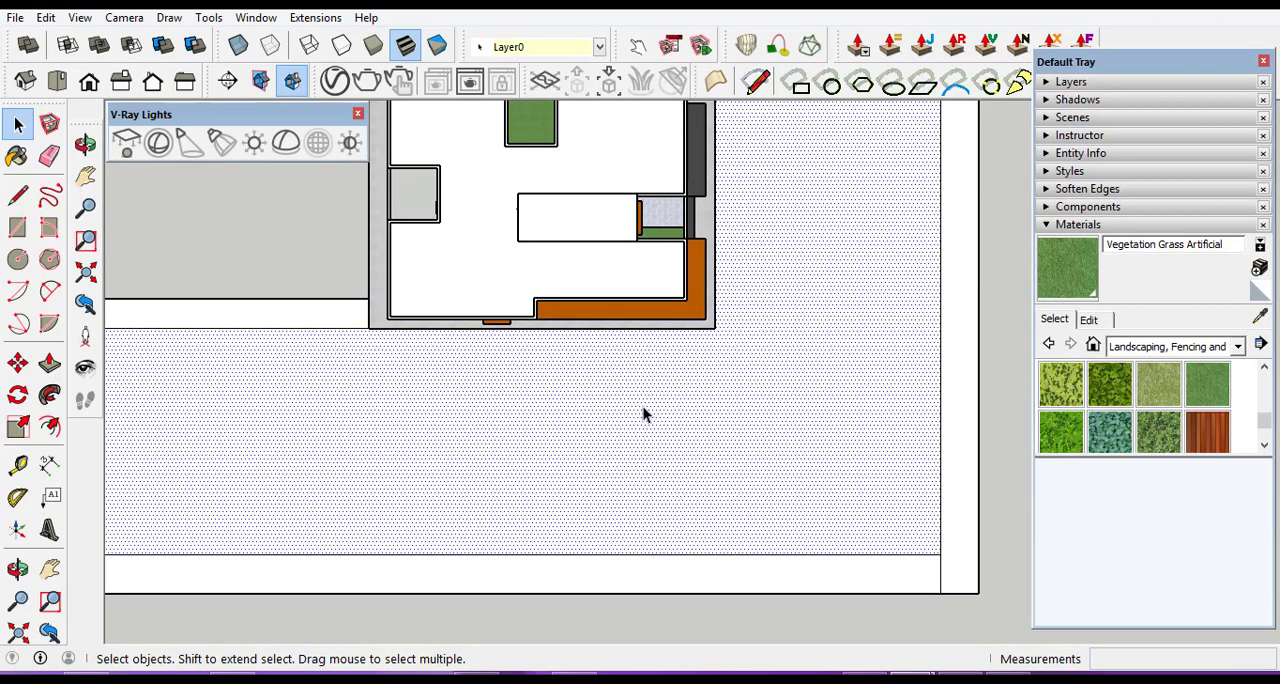
Delete the short line separating the two outer edge strips at the outer corner so they form one continuous strip.
scroll(760, 517, "down", 2)
scroll(837, 511, "up", 5)
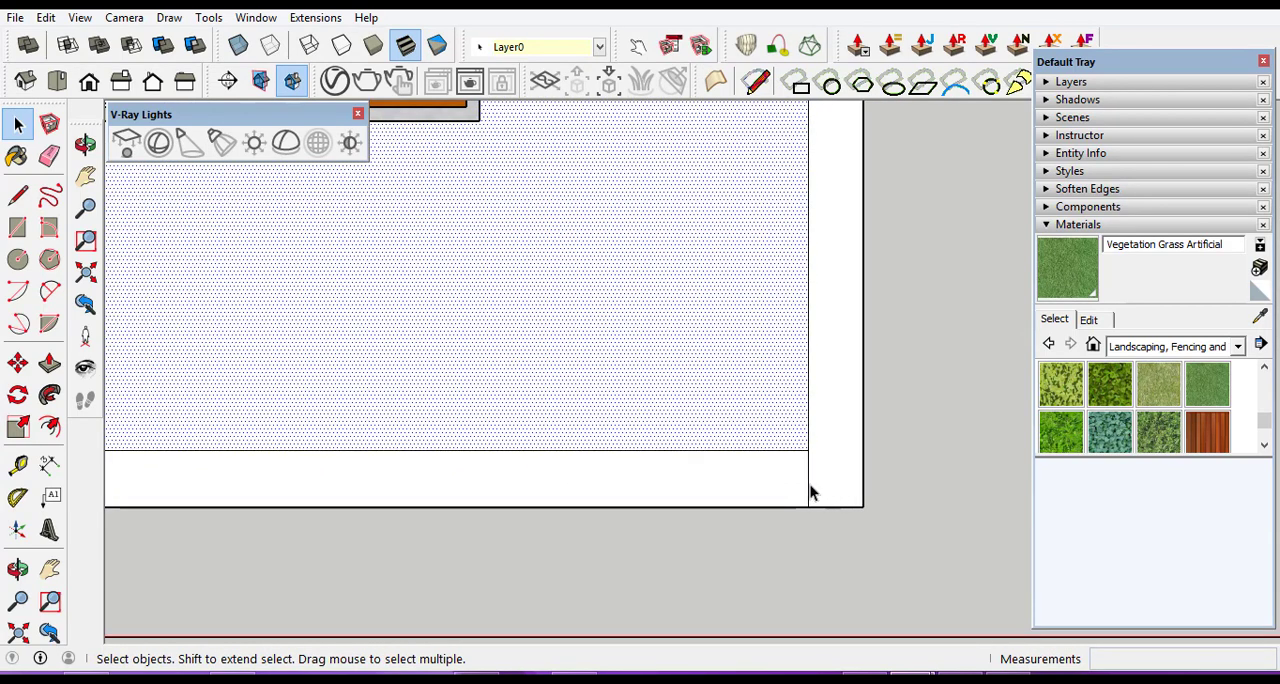
left_click(810, 492)
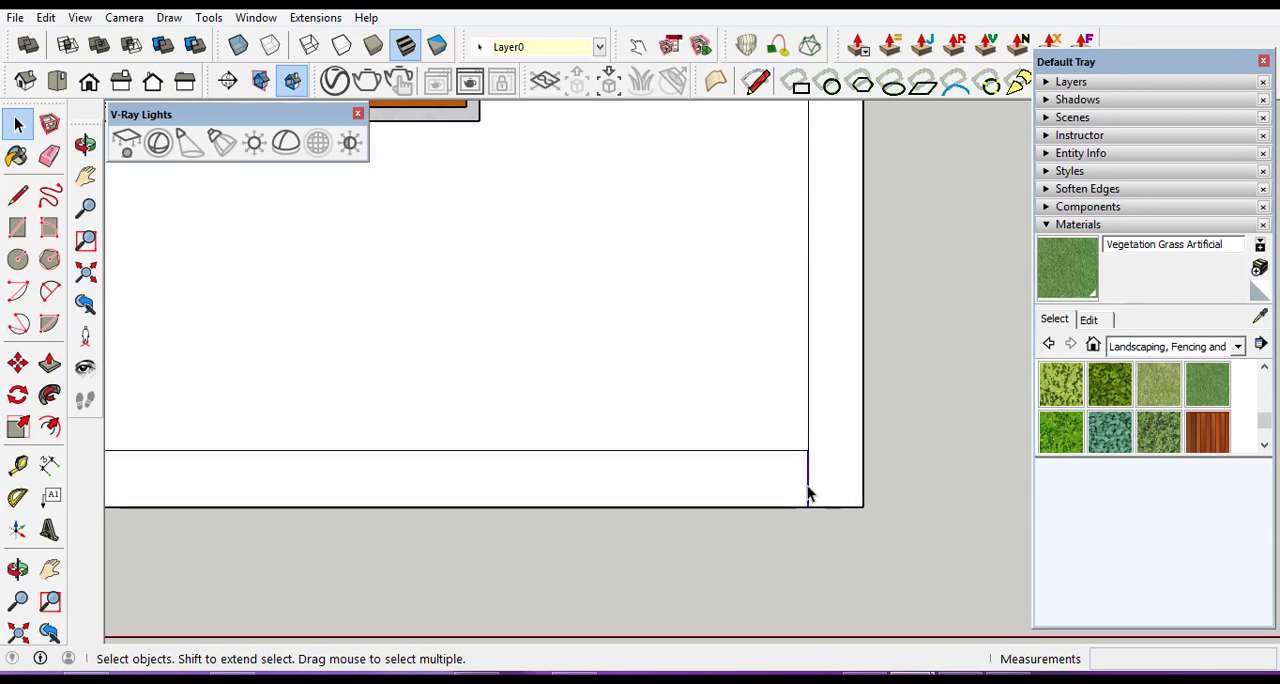
left_click(810, 490)
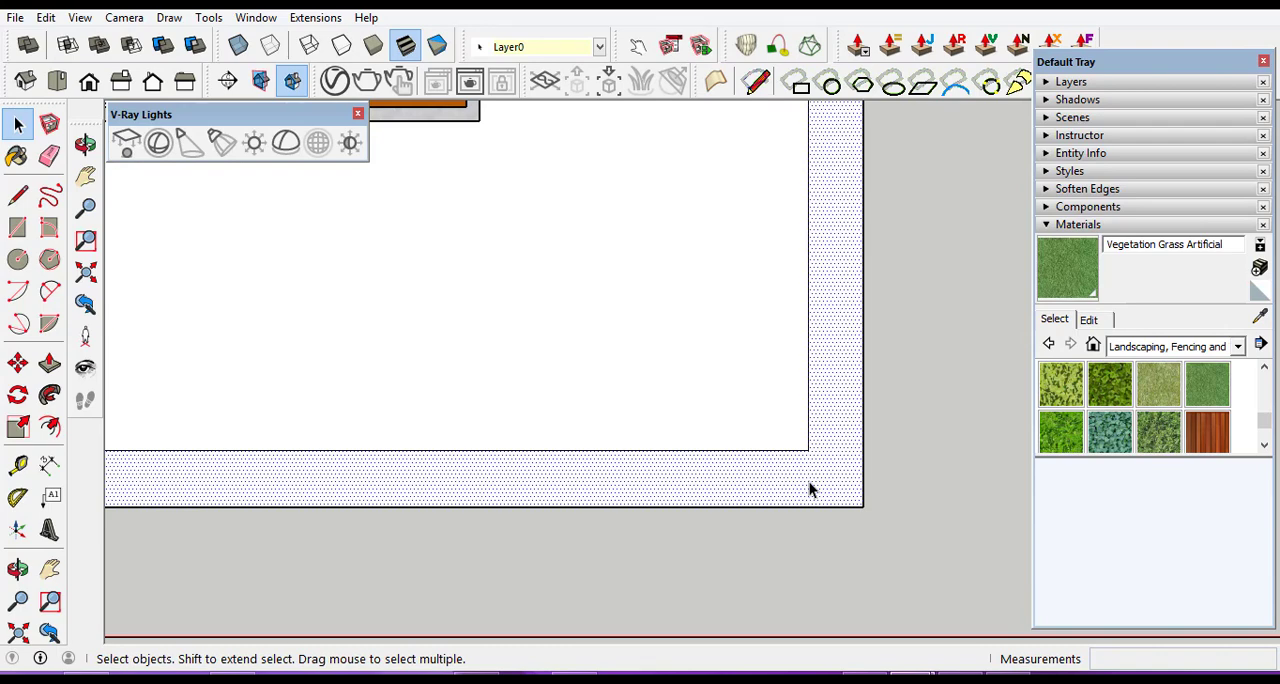
scroll(886, 520, "down", 3)
left_click(877, 486)
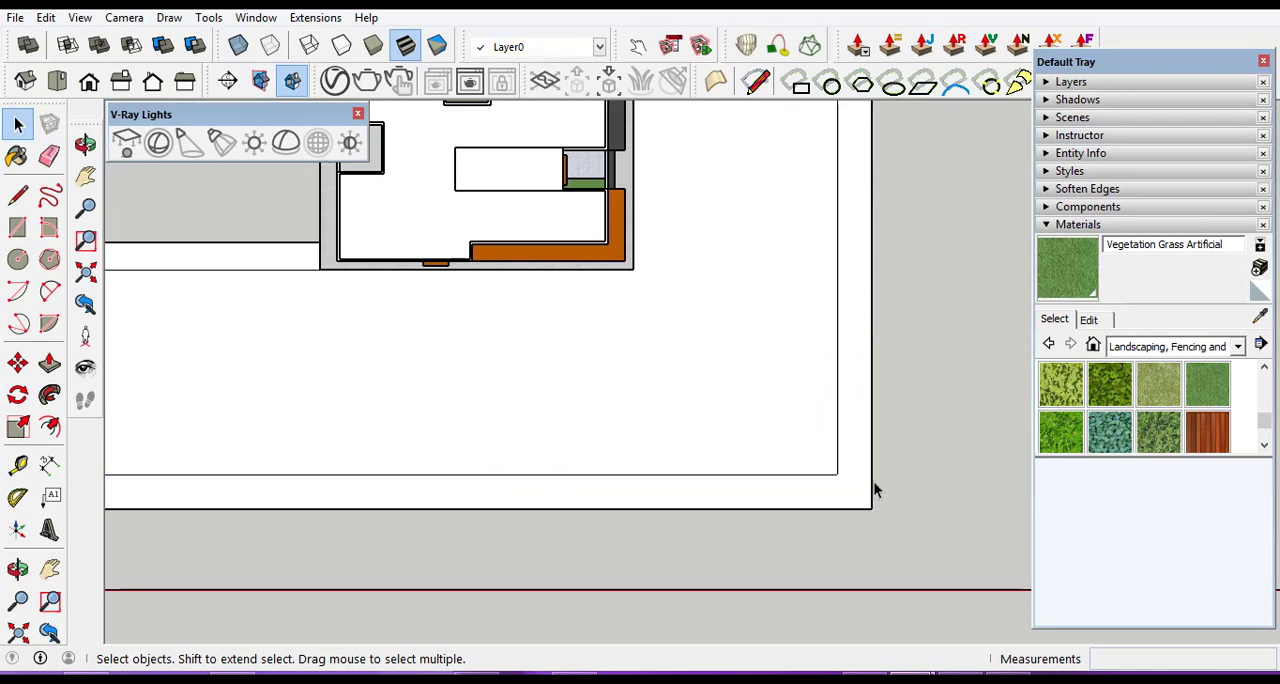
Draw a thin rectangle about 18 × 0.17 m outside the front branch's inner strip, from its end corner to the building slab.
scroll(643, 524, "down", 2)
scroll(643, 518, "down", 1)
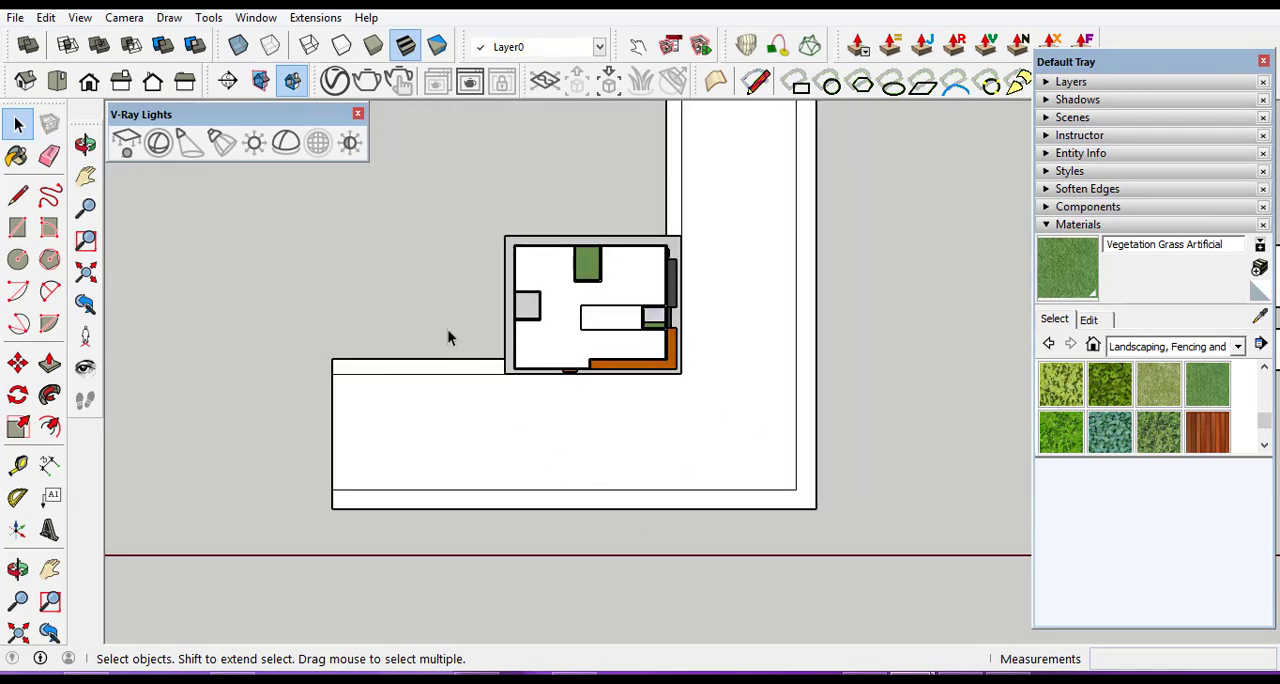
scroll(366, 340, "up", 5)
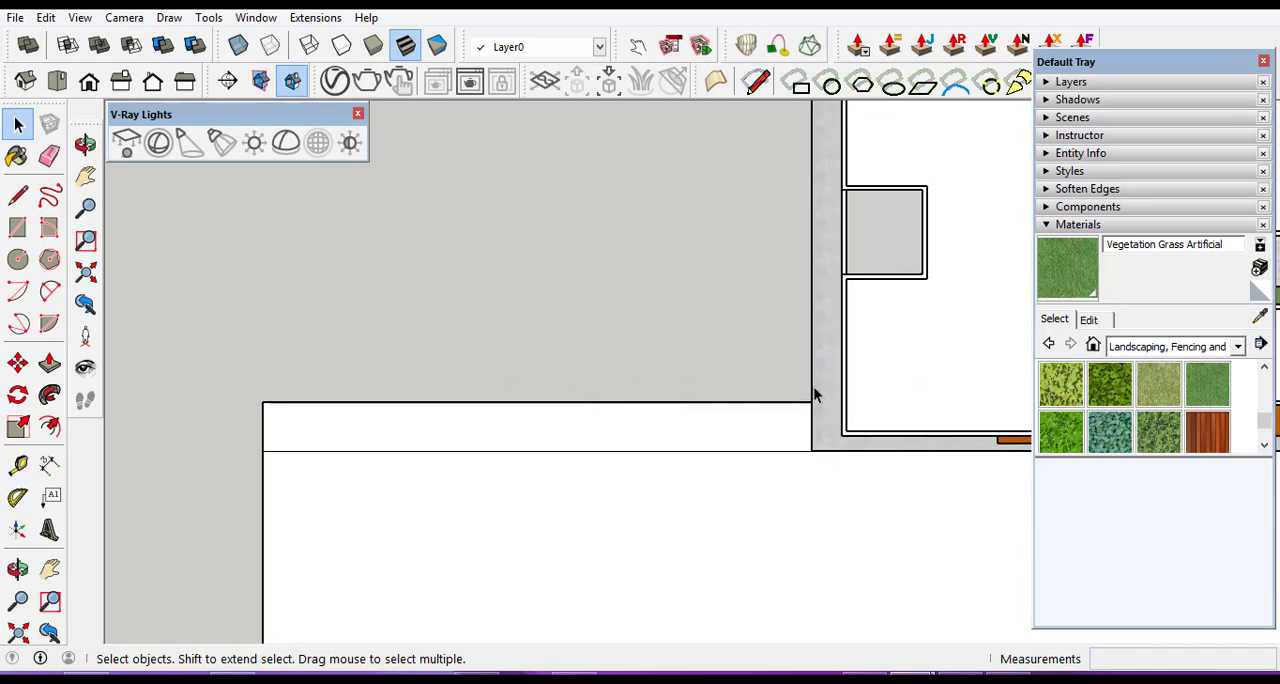
left_click(18, 228)
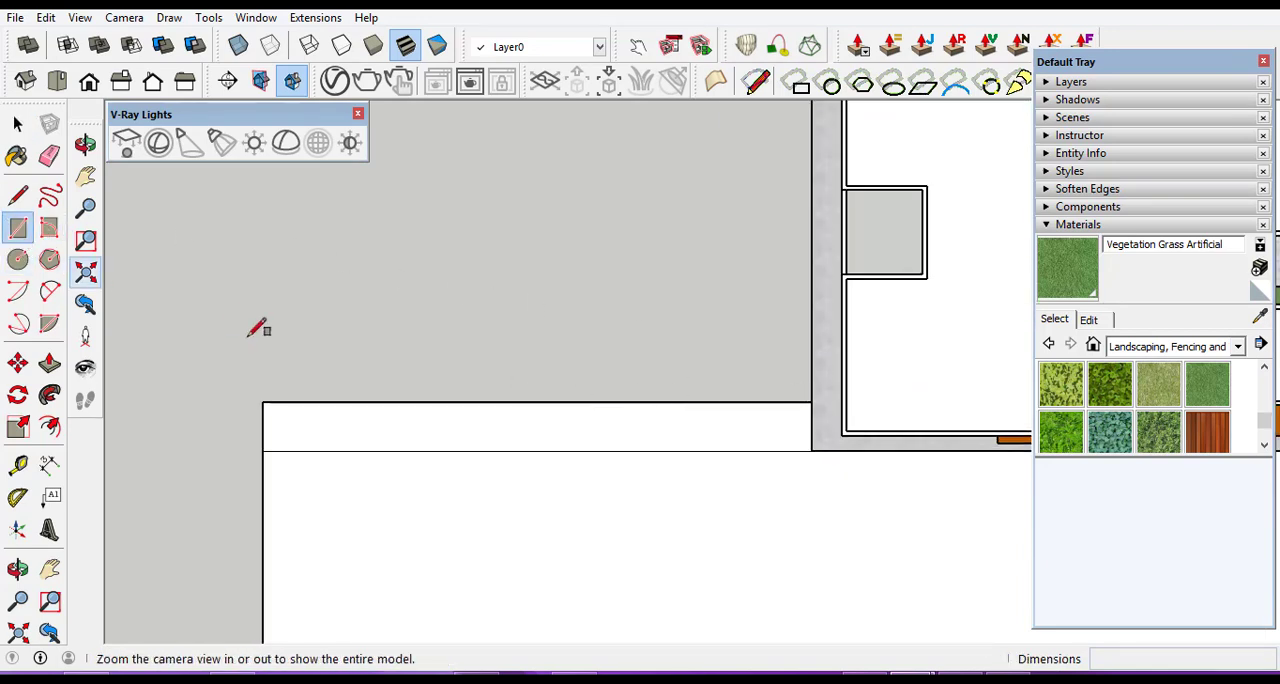
left_click(262, 402)
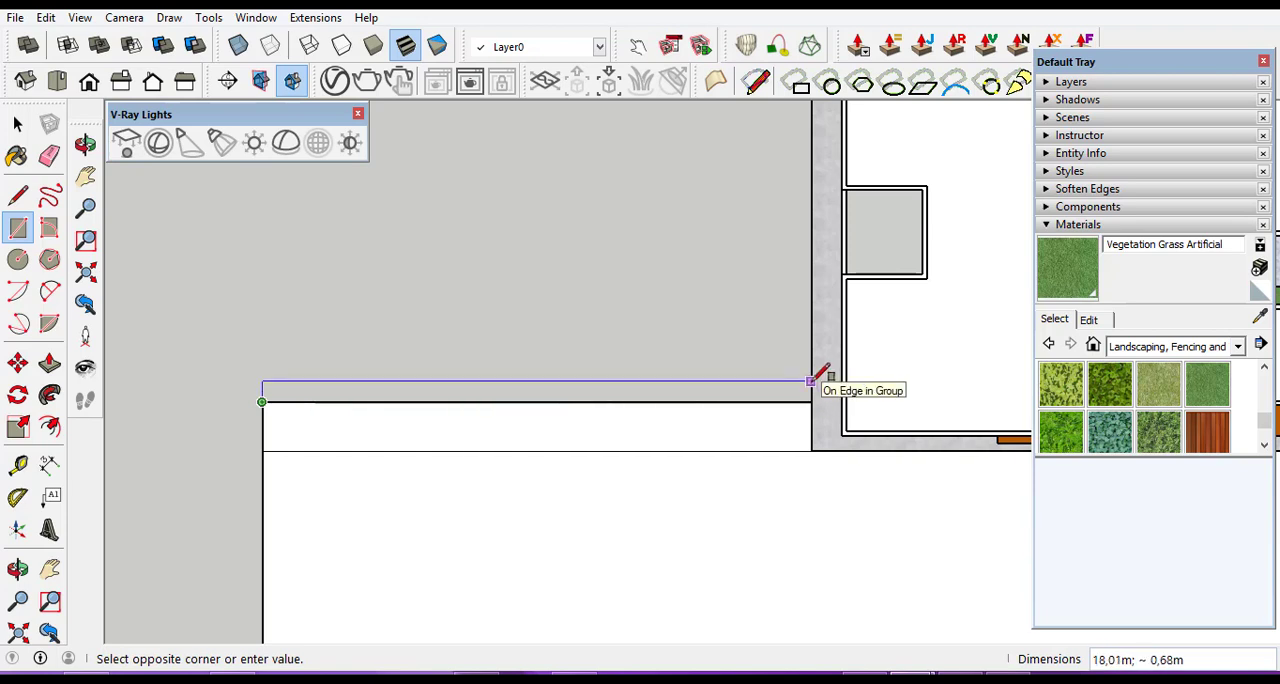
scroll(812, 380, "up", 5)
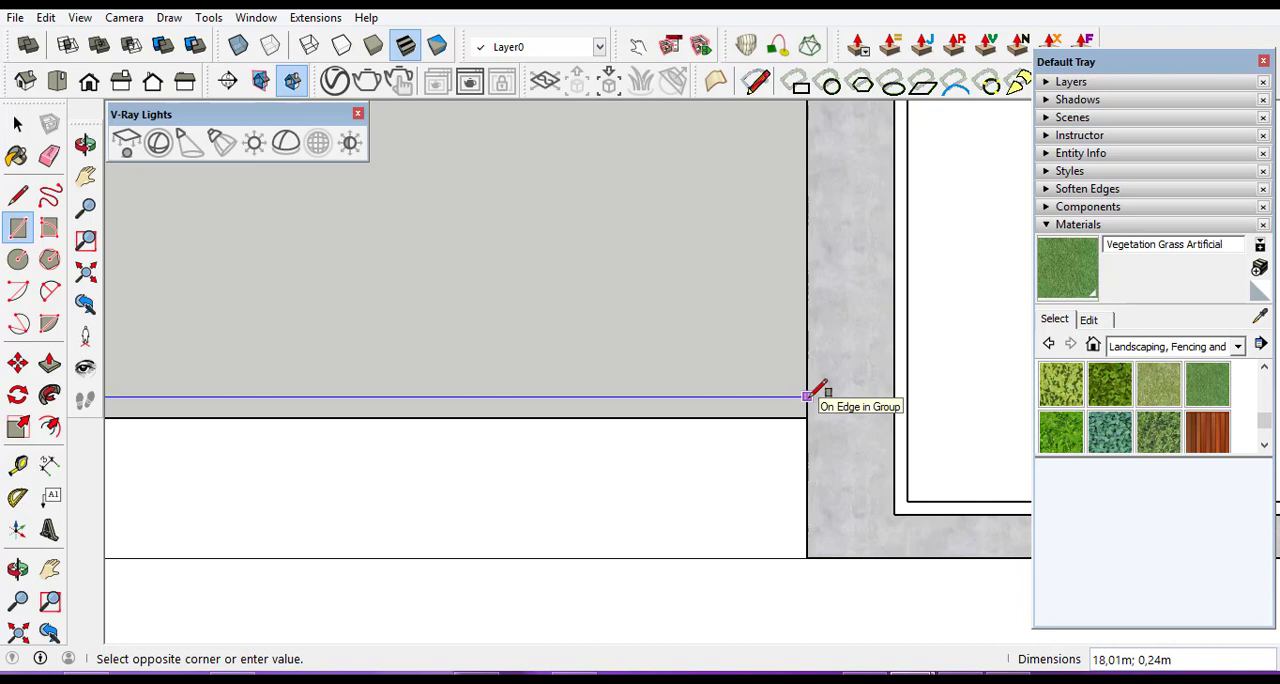
scroll(808, 396, "up", 2)
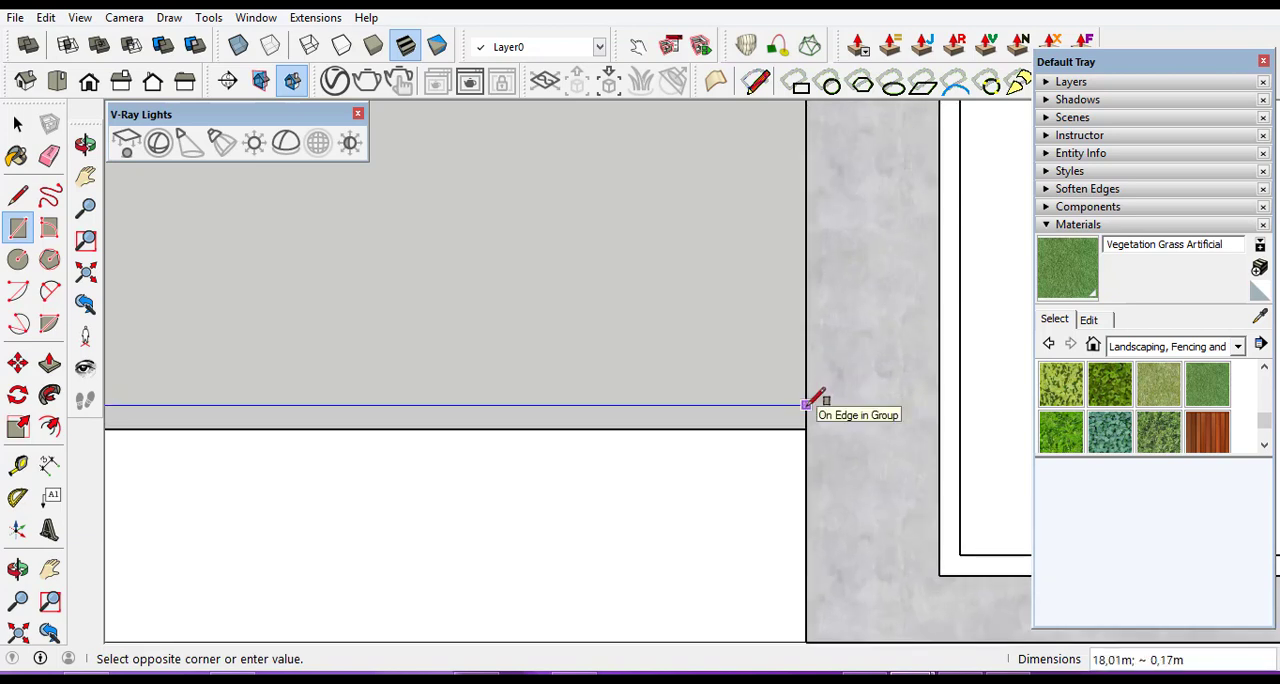
left_click(808, 404)
Draw a thin rectangle about 16 × 0.18 m outside the side branch's inner strip, from its far corner to the building slab.
scroll(531, 398, "down", 5)
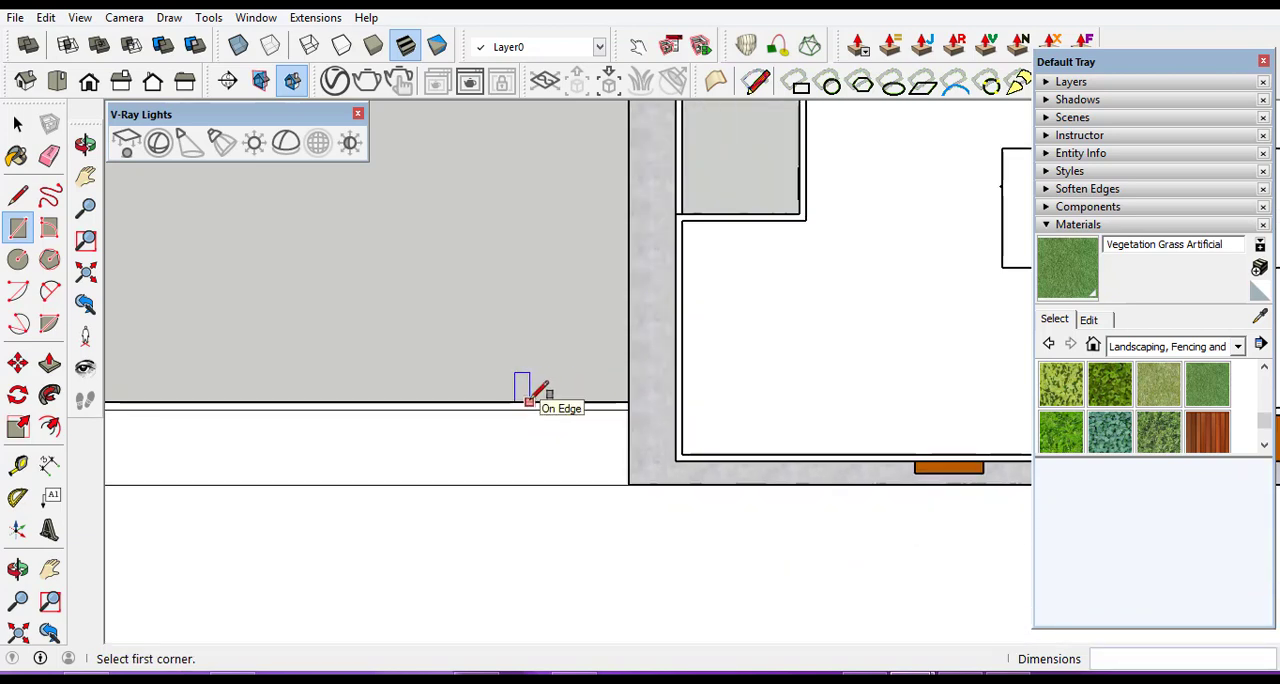
scroll(529, 400, "down", 7)
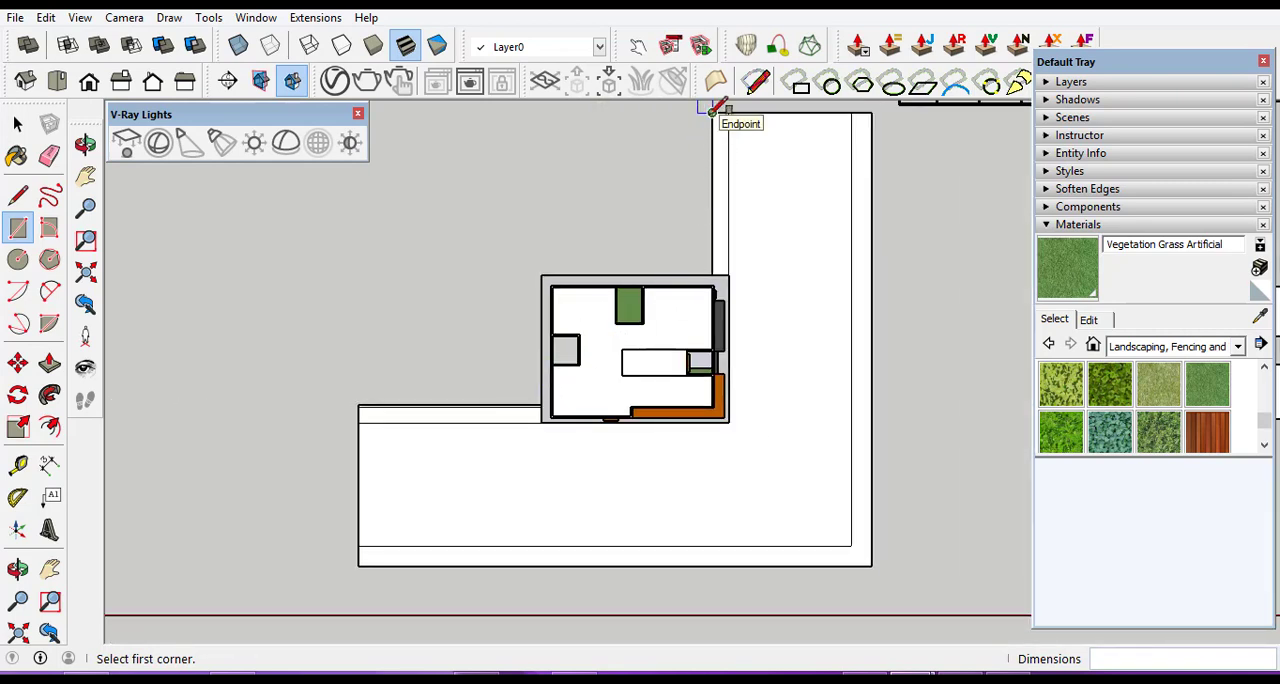
scroll(714, 110, "up", 3)
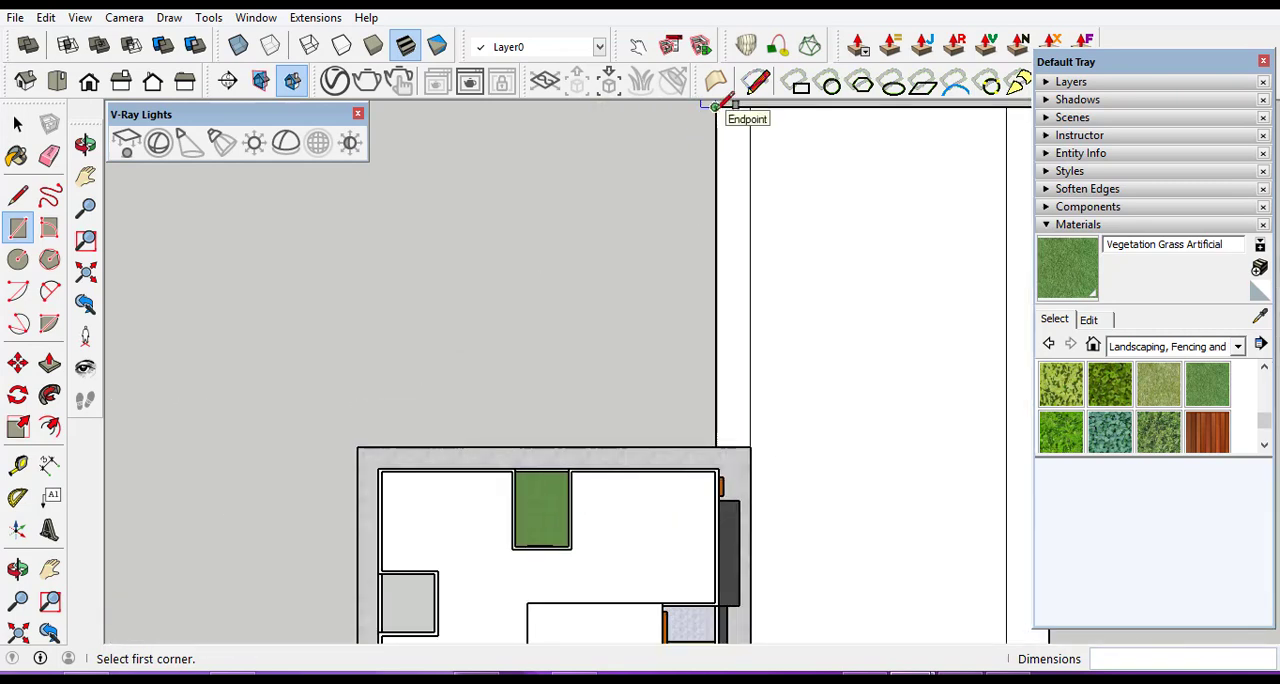
left_click(714, 106)
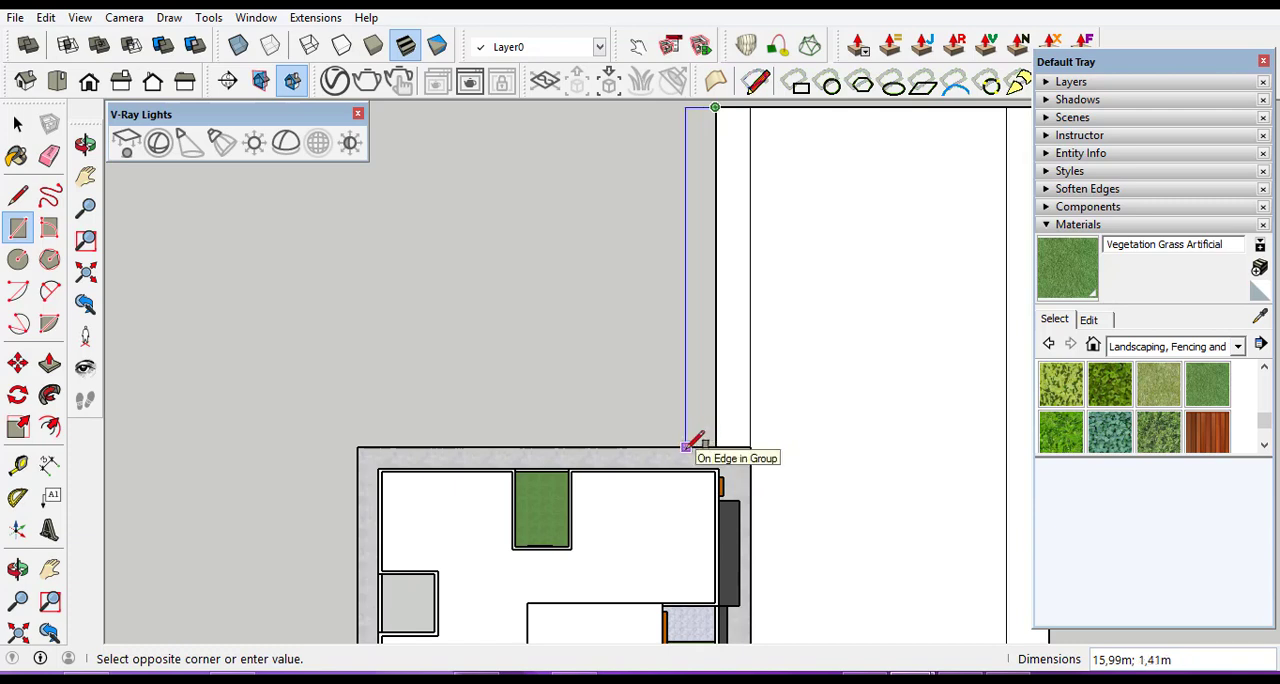
scroll(694, 440, "up", 3)
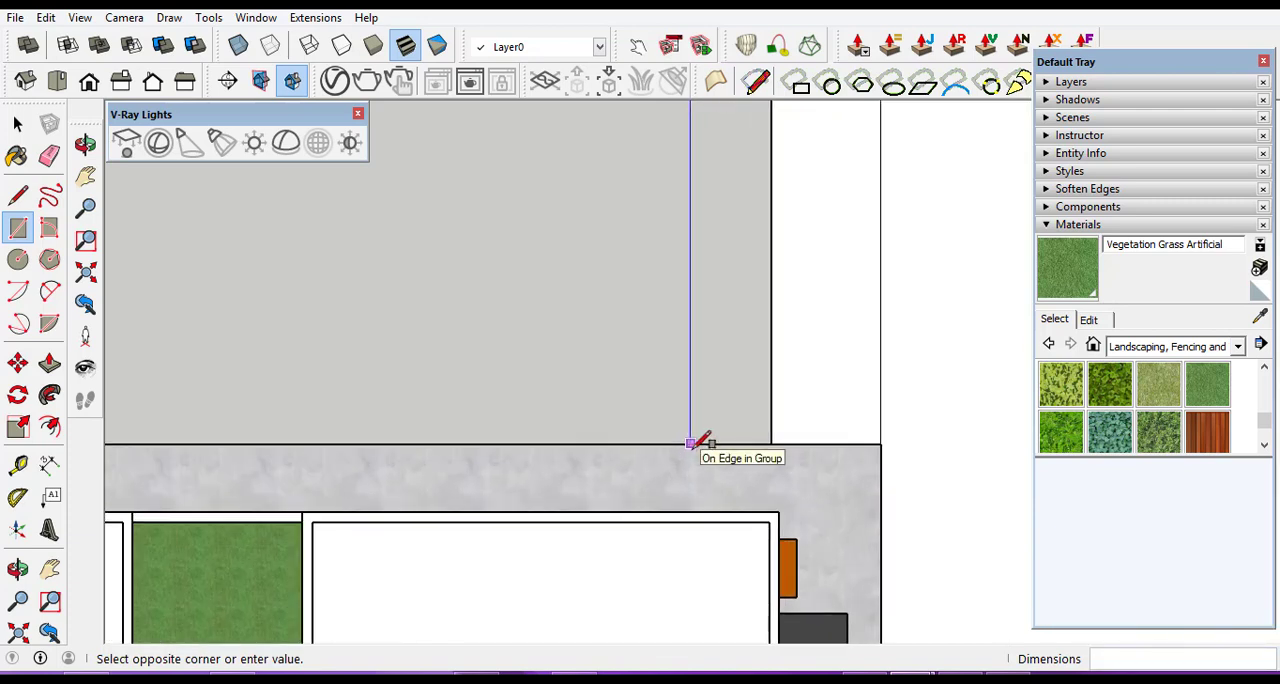
left_click(769, 440)
scroll(715, 400, "down", 5)
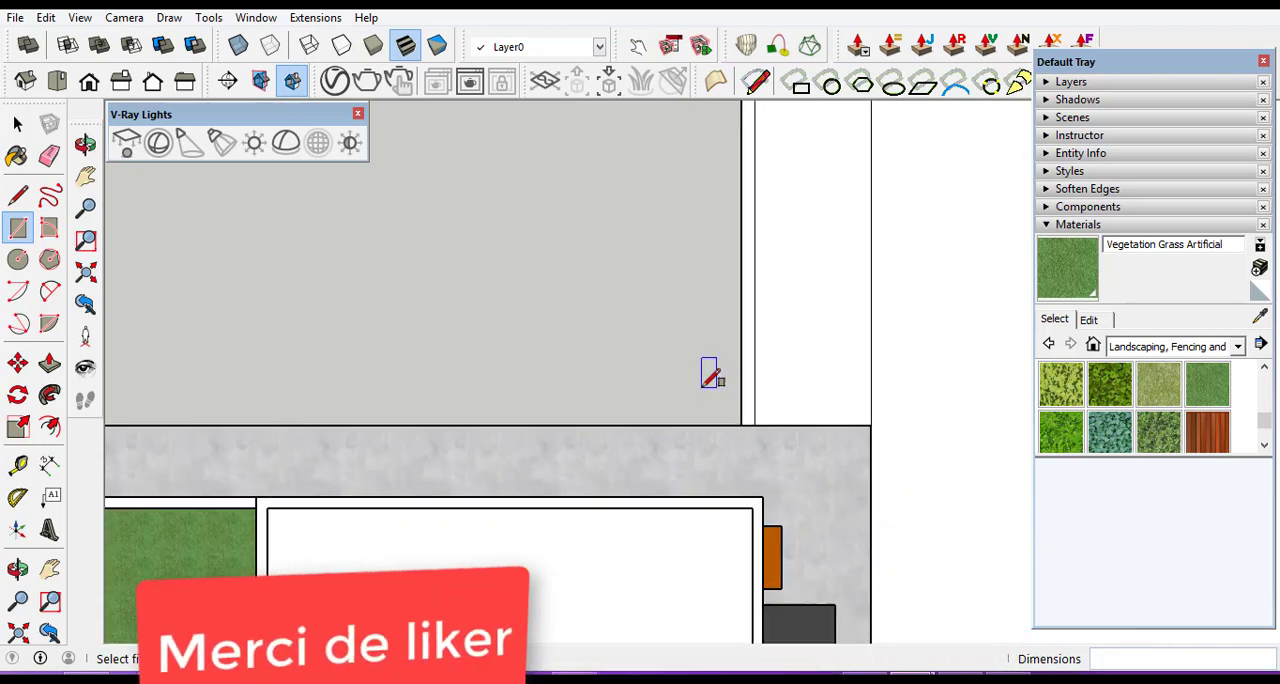
key("space")
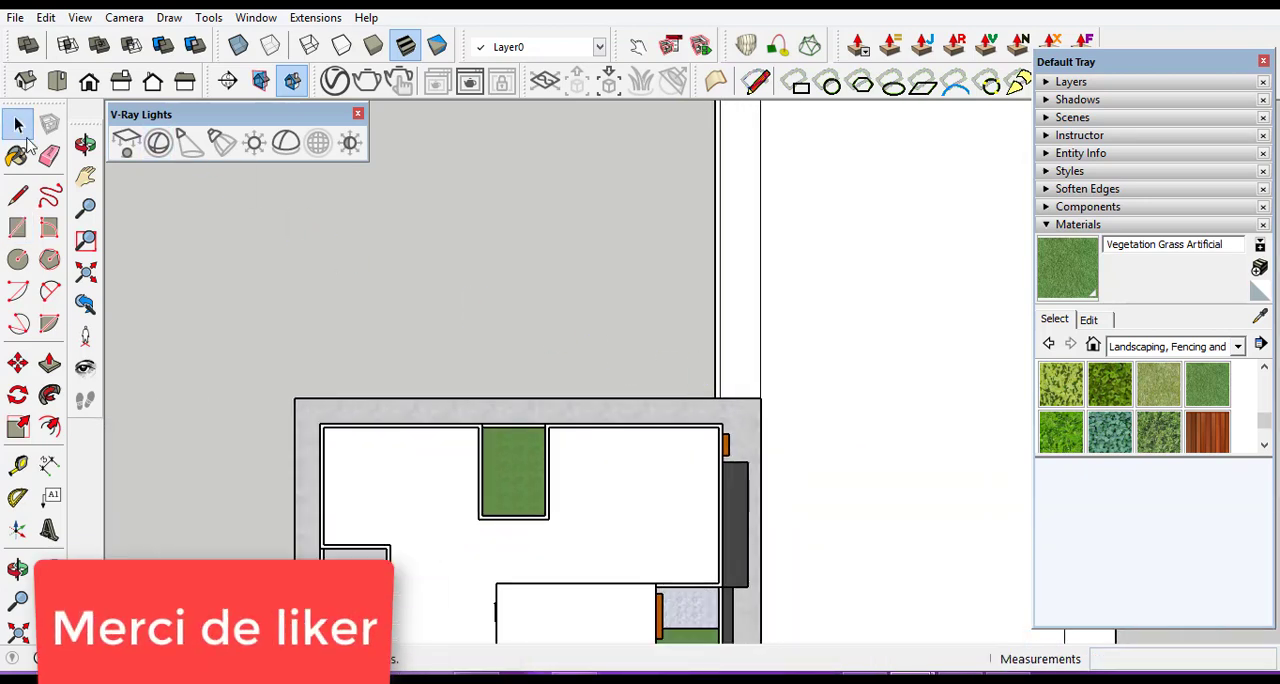
Examine the finished layout around the building from above, in isometric view and from a close front view of the road.
scroll(556, 261, "down", 4)
scroll(558, 327, "down", 3)
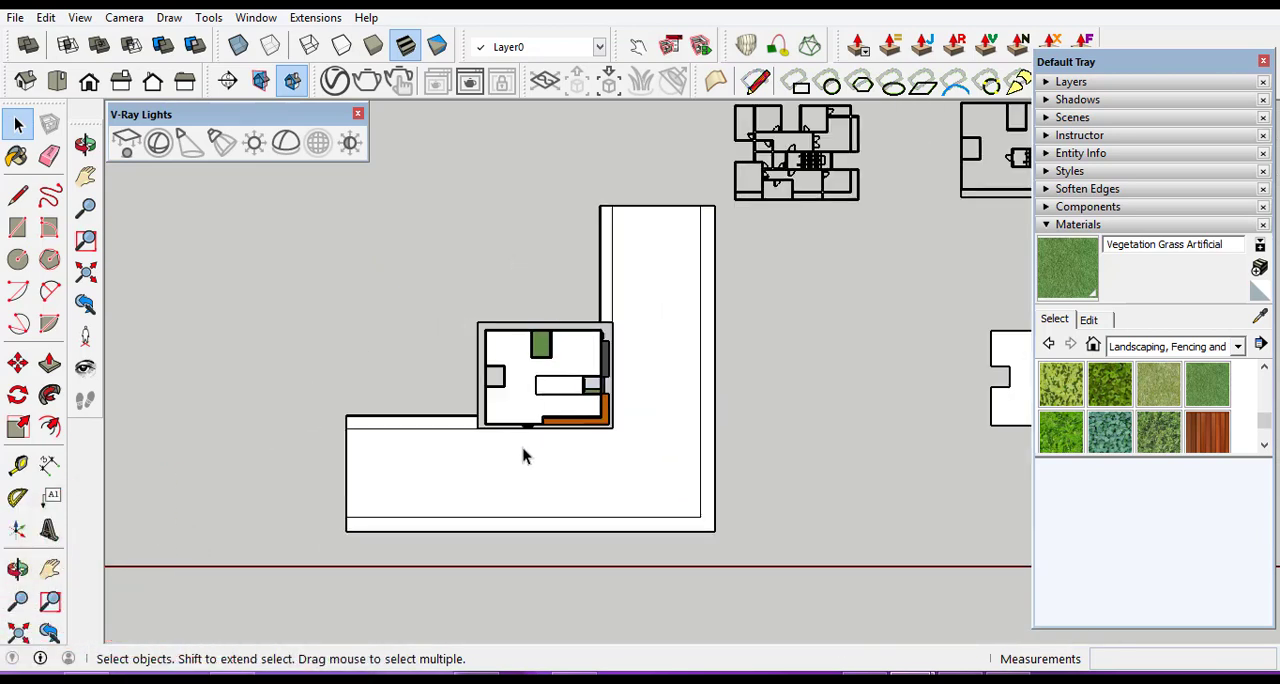
scroll(433, 515, "up", 3)
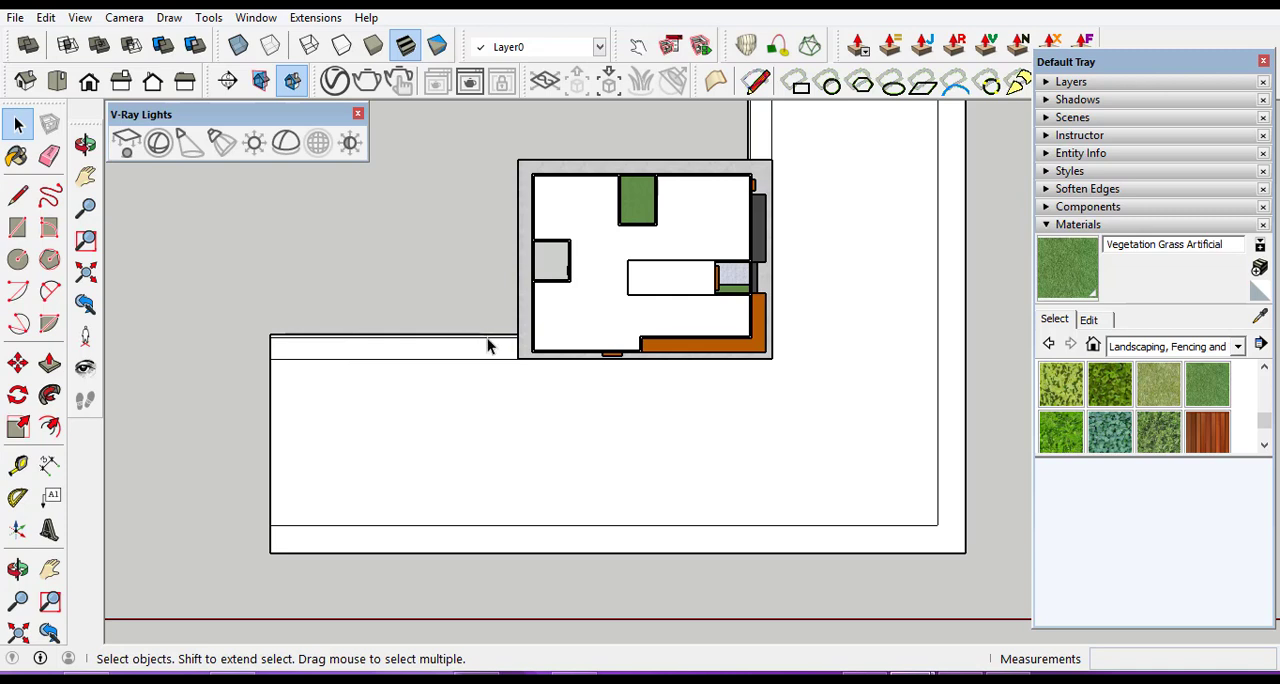
scroll(495, 463, "down", 3)
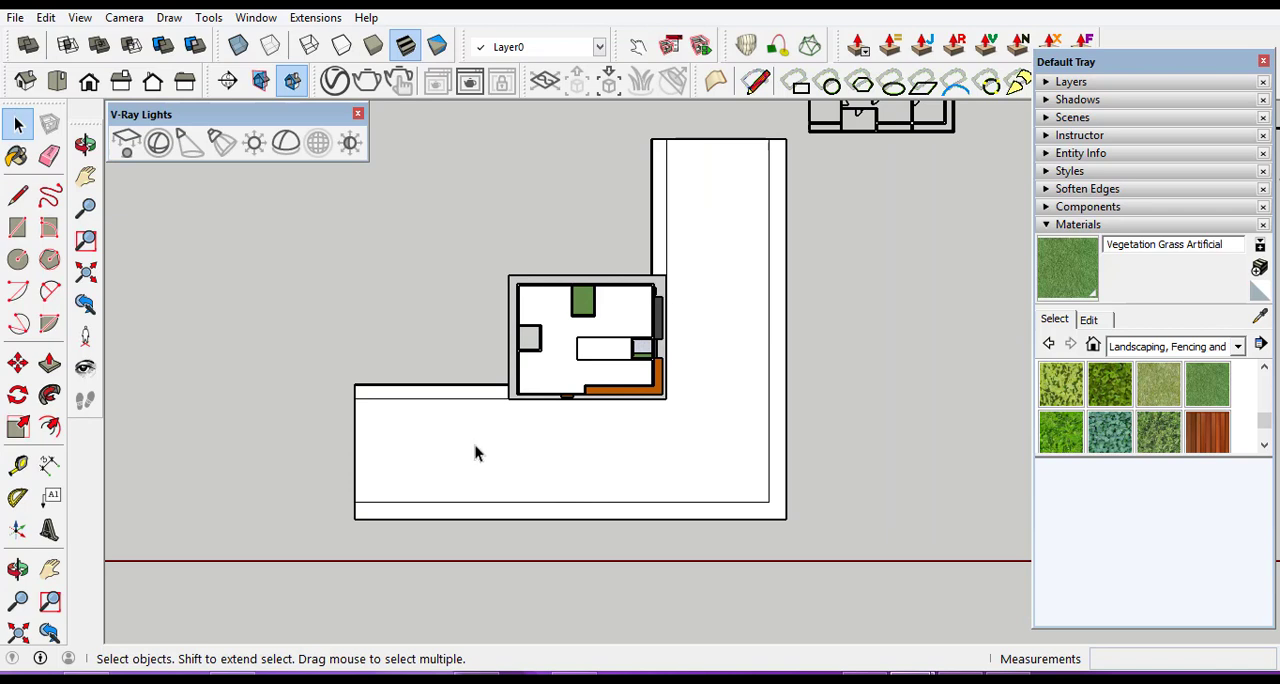
left_click(25, 84)
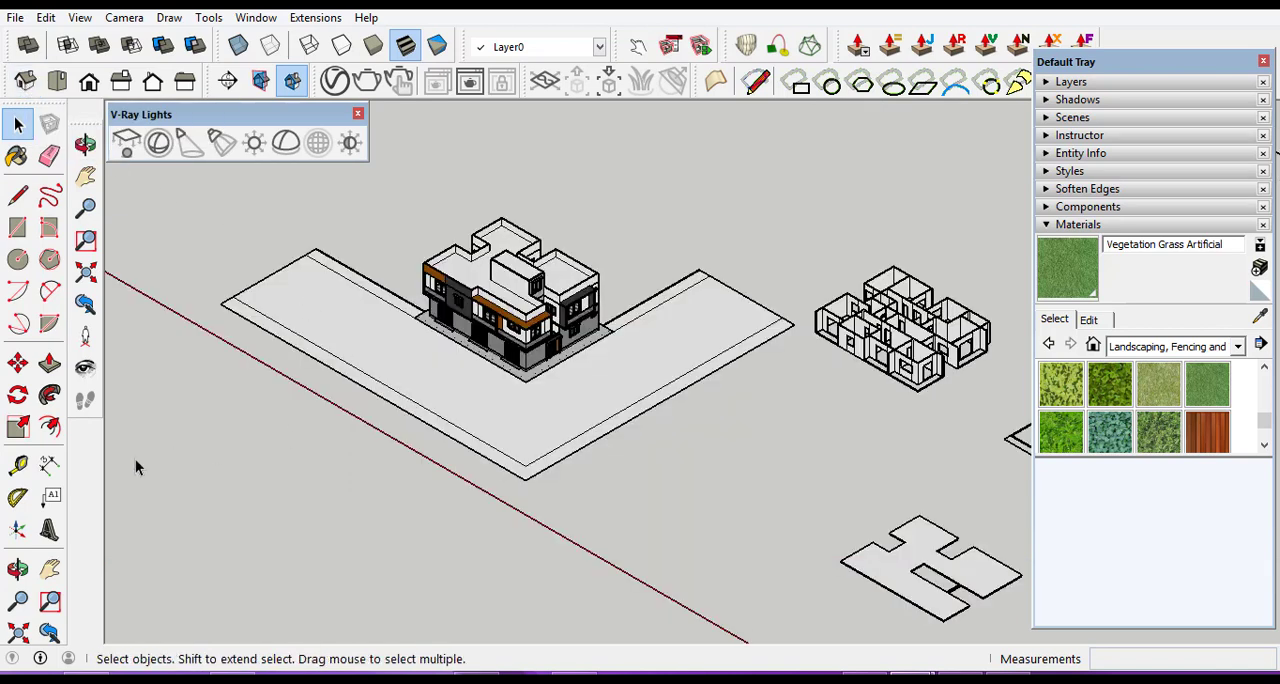
left_click(17, 568)
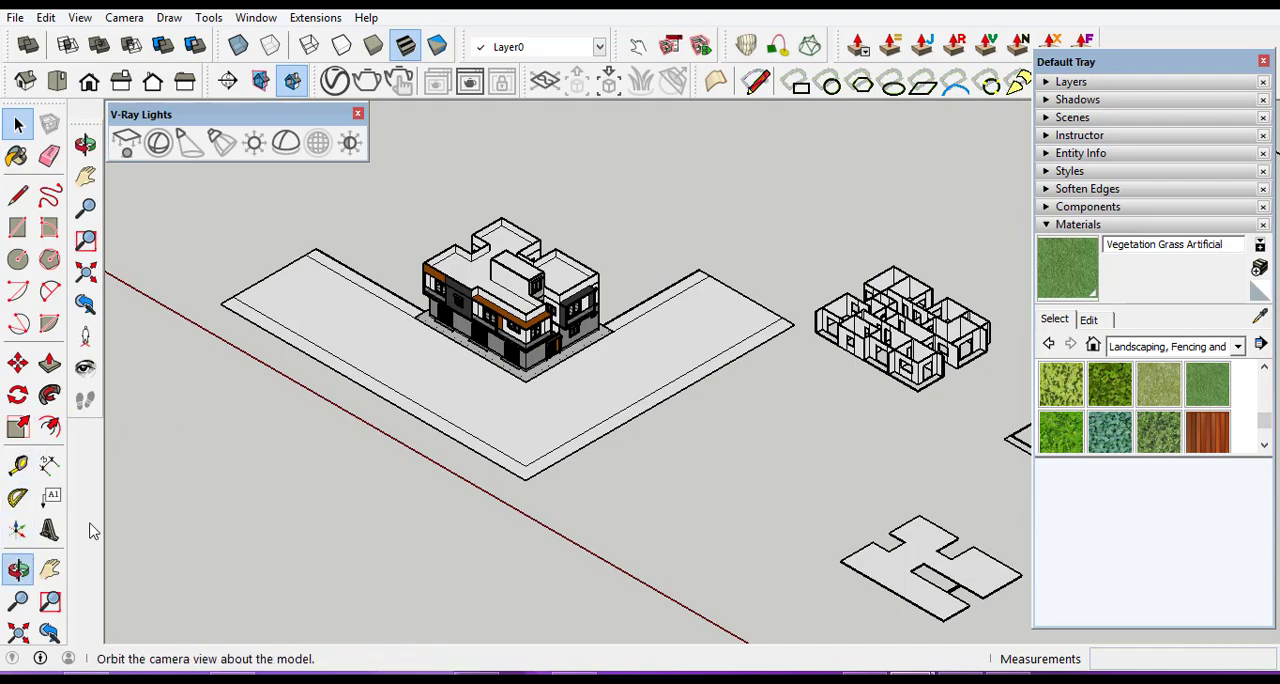
scroll(513, 382, "up", 3)
scroll(513, 382, "up", 3)
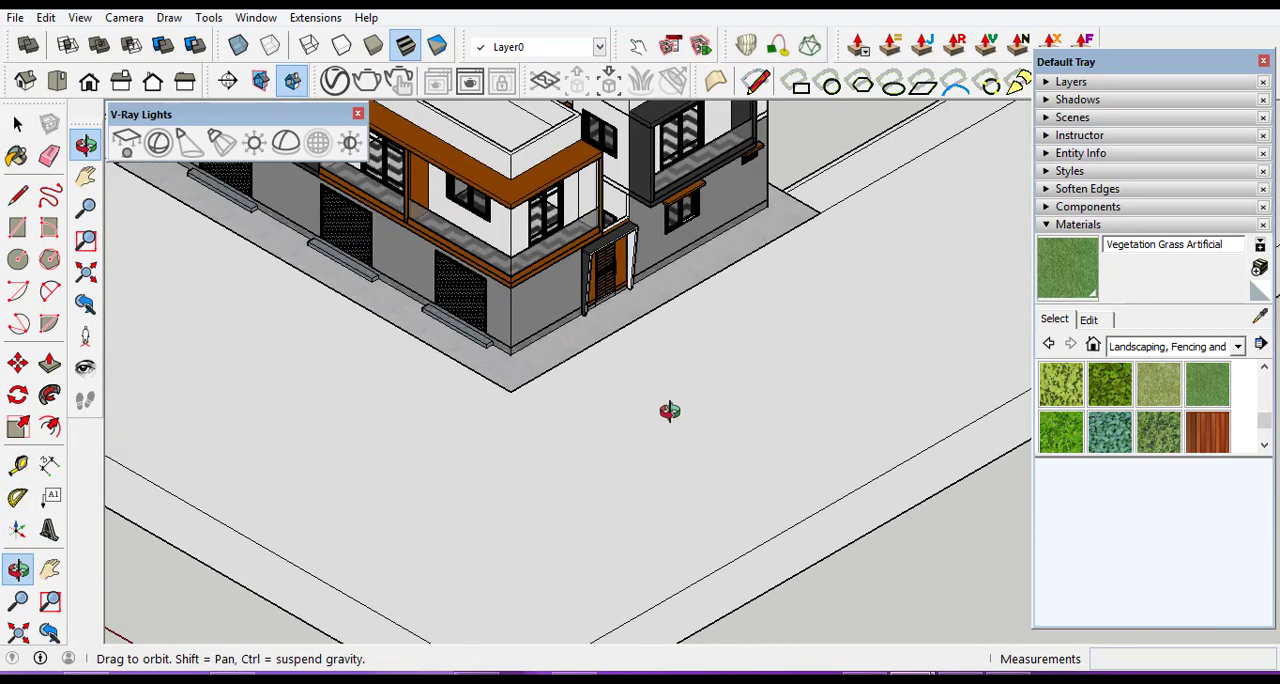
left_click_drag(669, 410, 824, 320)
left_click_drag(421, 453, 919, 350)
scroll(919, 350, "down", 2)
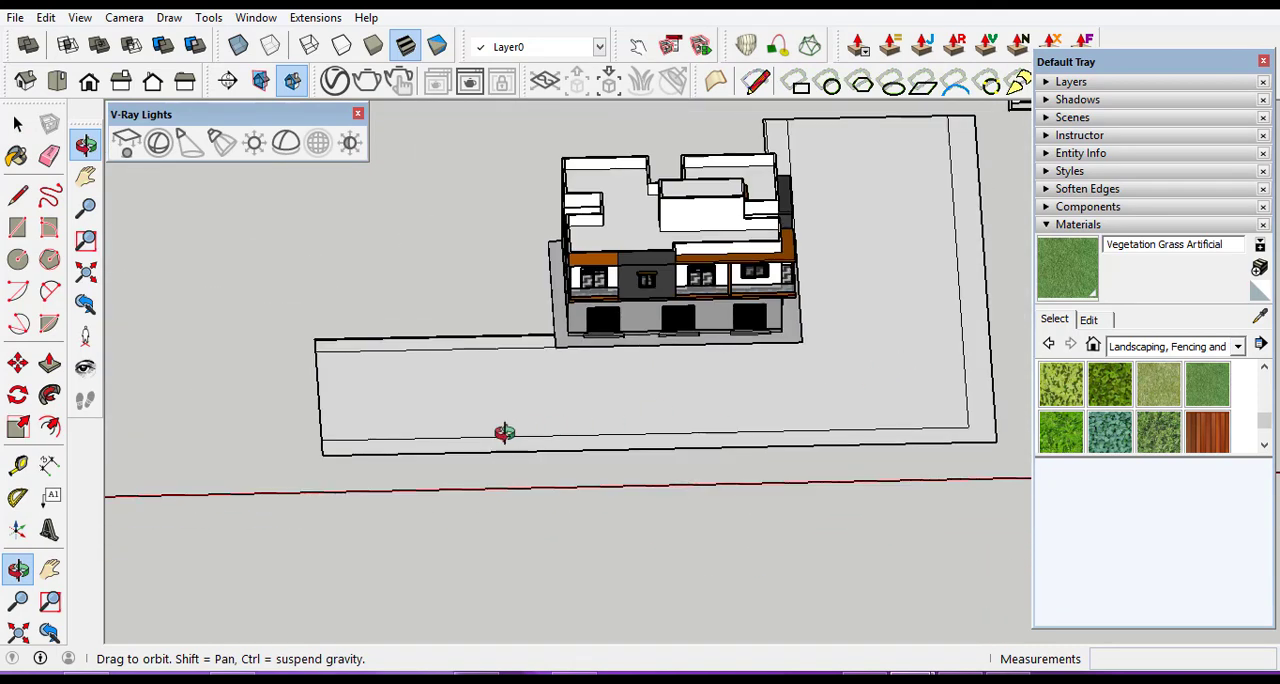
scroll(509, 434, "up", 5)
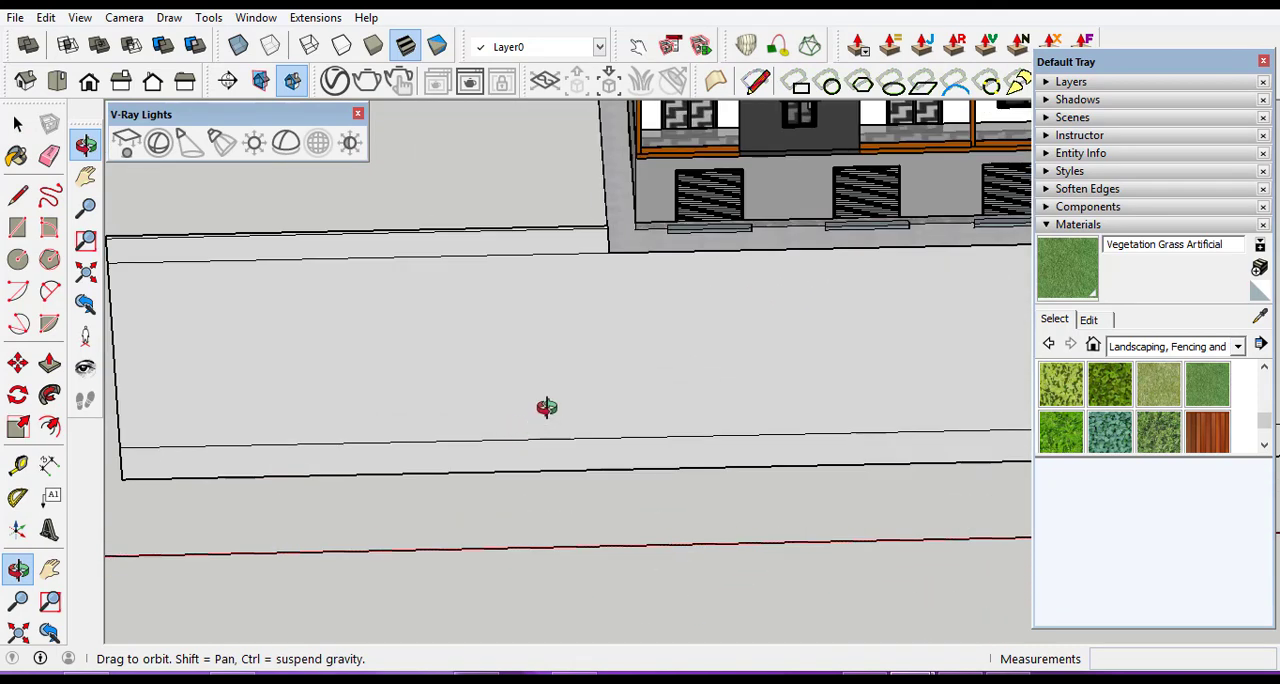
Push/Pull the L-shaped road surface between the edge strips up by 0.05 m.
left_click(17, 122)
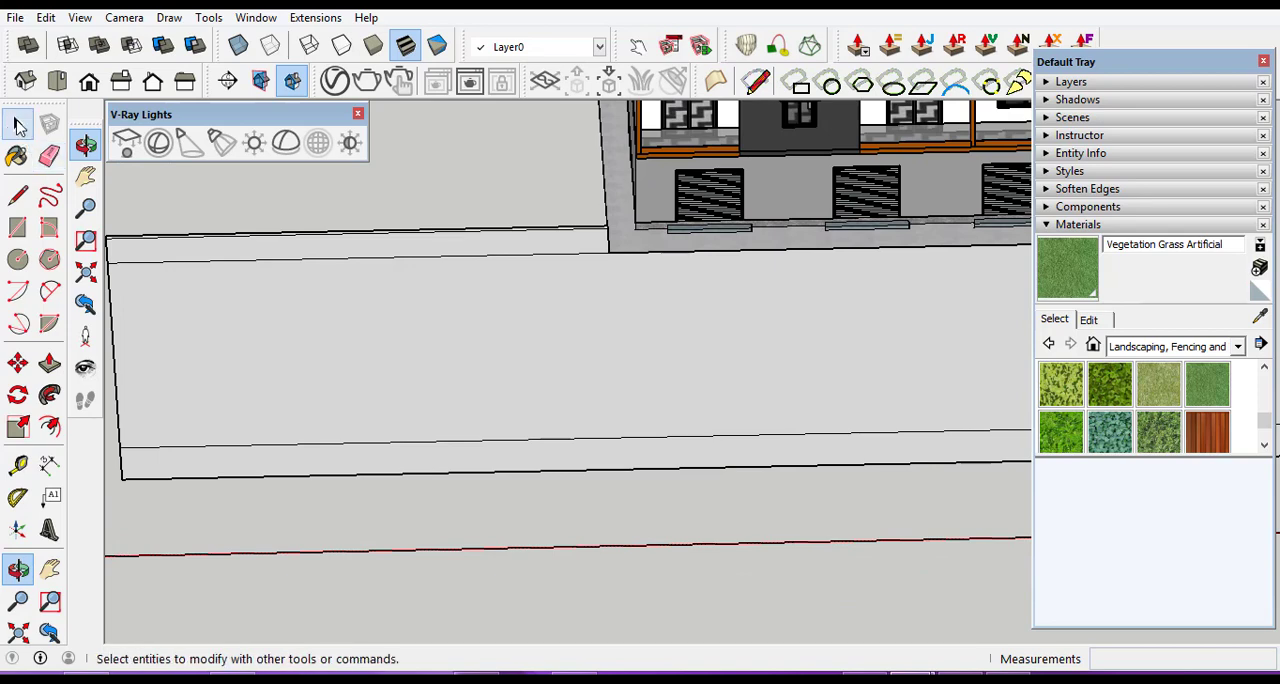
left_click(516, 351)
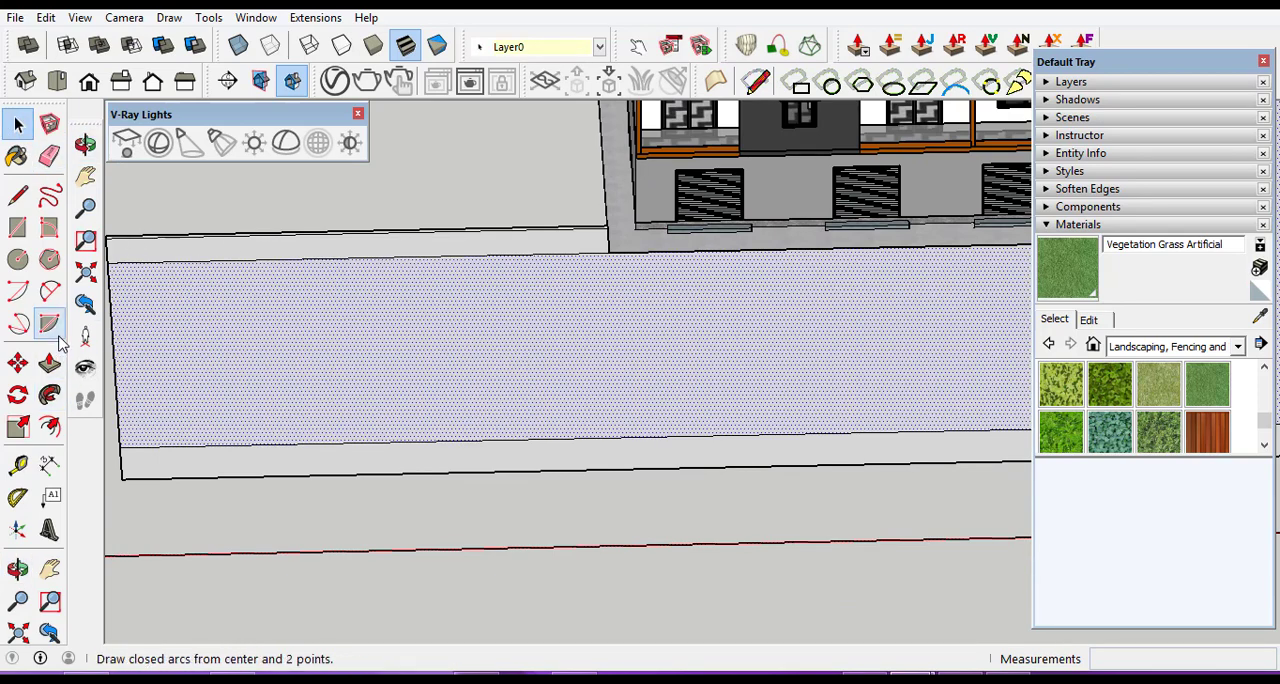
left_click(50, 365)
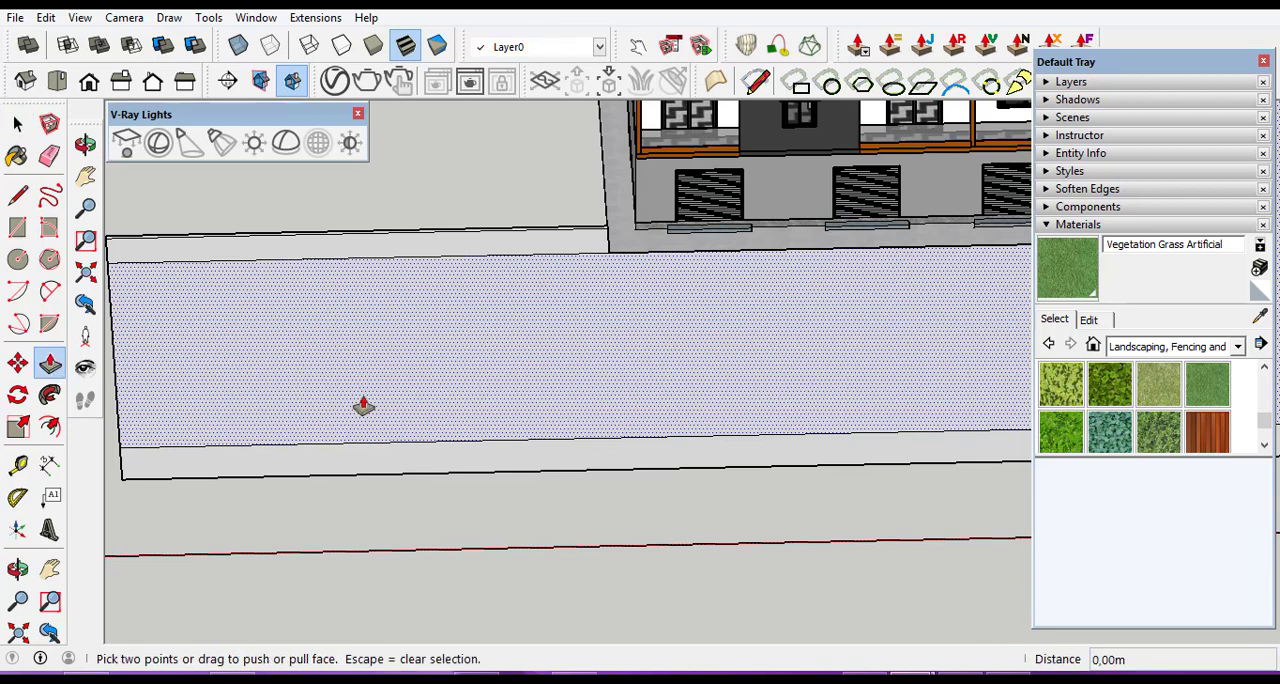
left_click(445, 392)
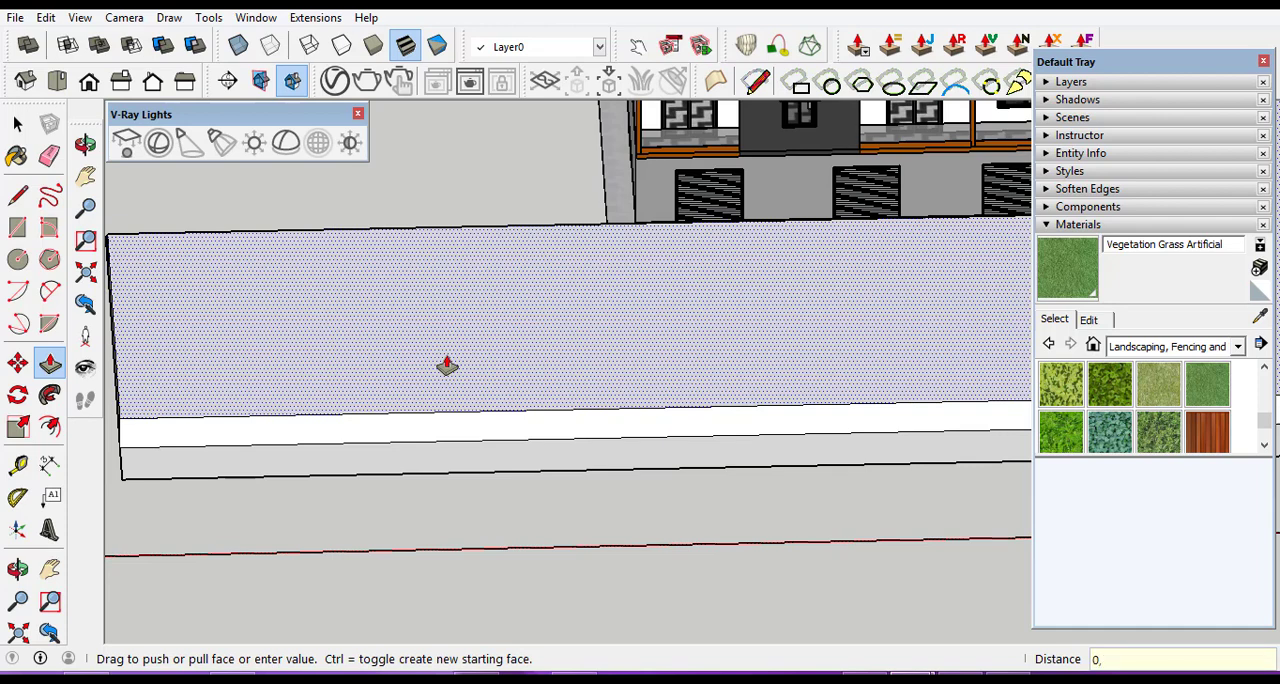
left_click(447, 365)
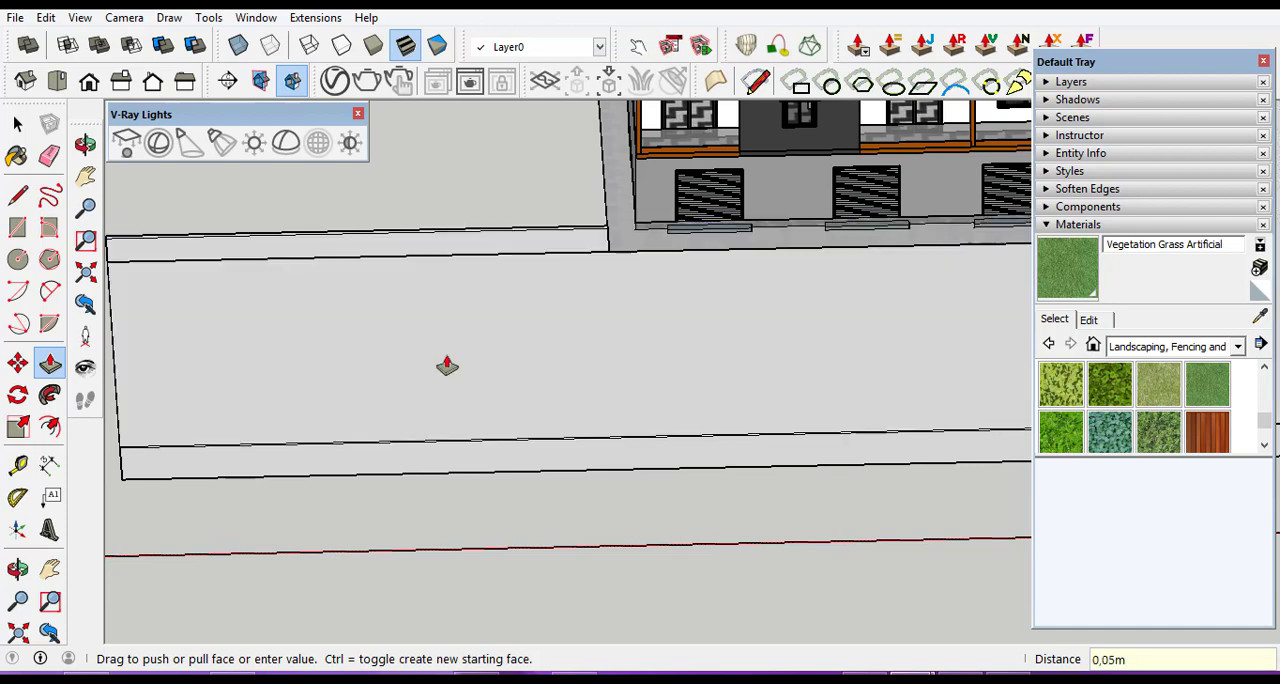
Examine the raised road surface and its edge strips around the building's front corner from several angles.
key("o")
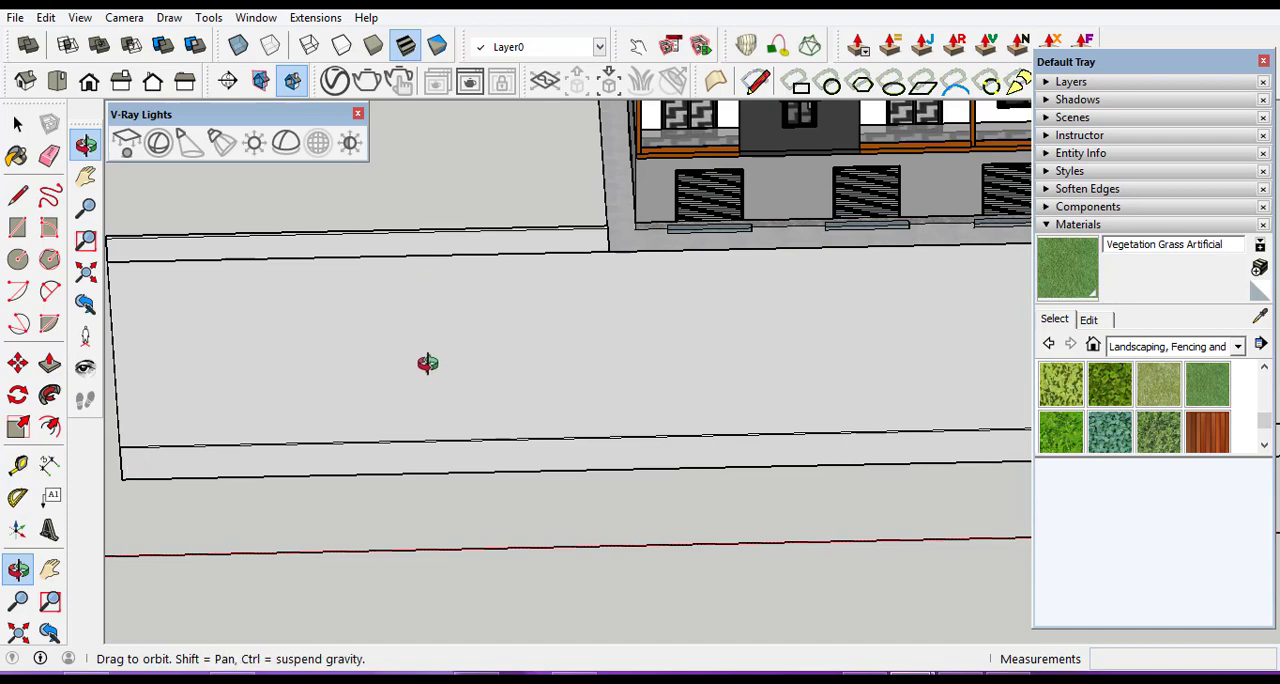
left_click_drag(427, 363, 633, 264)
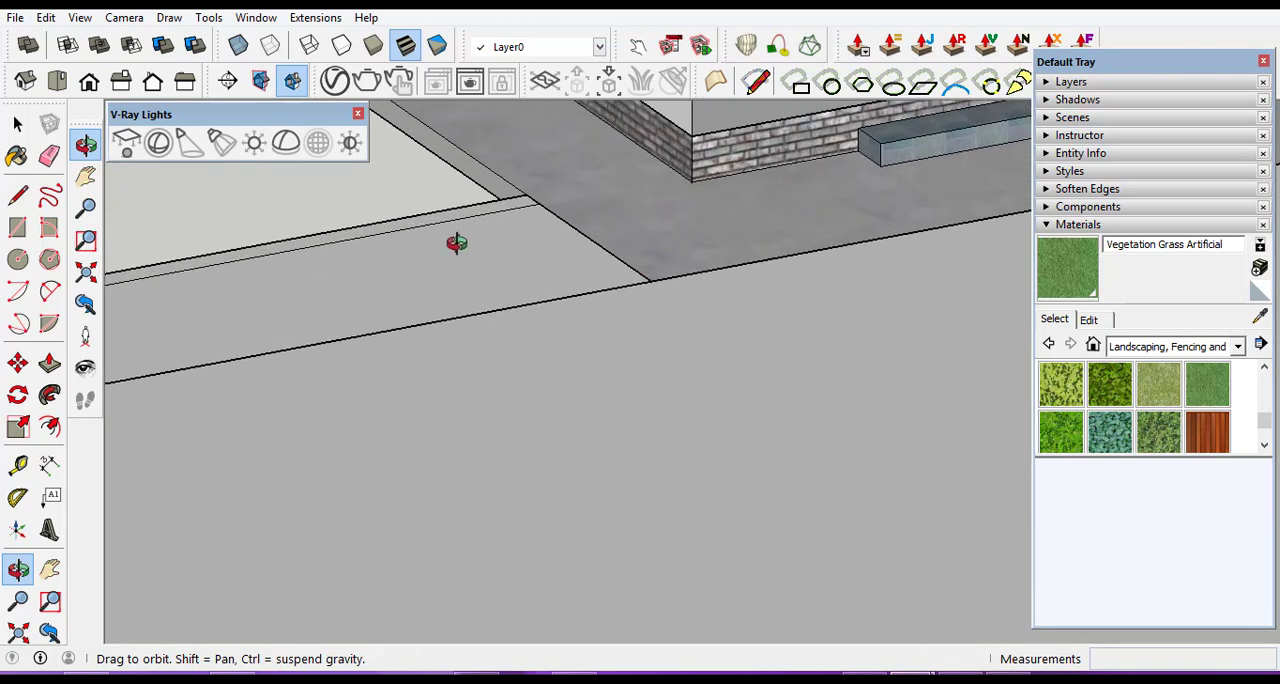
left_click_drag(546, 219, 530, 378)
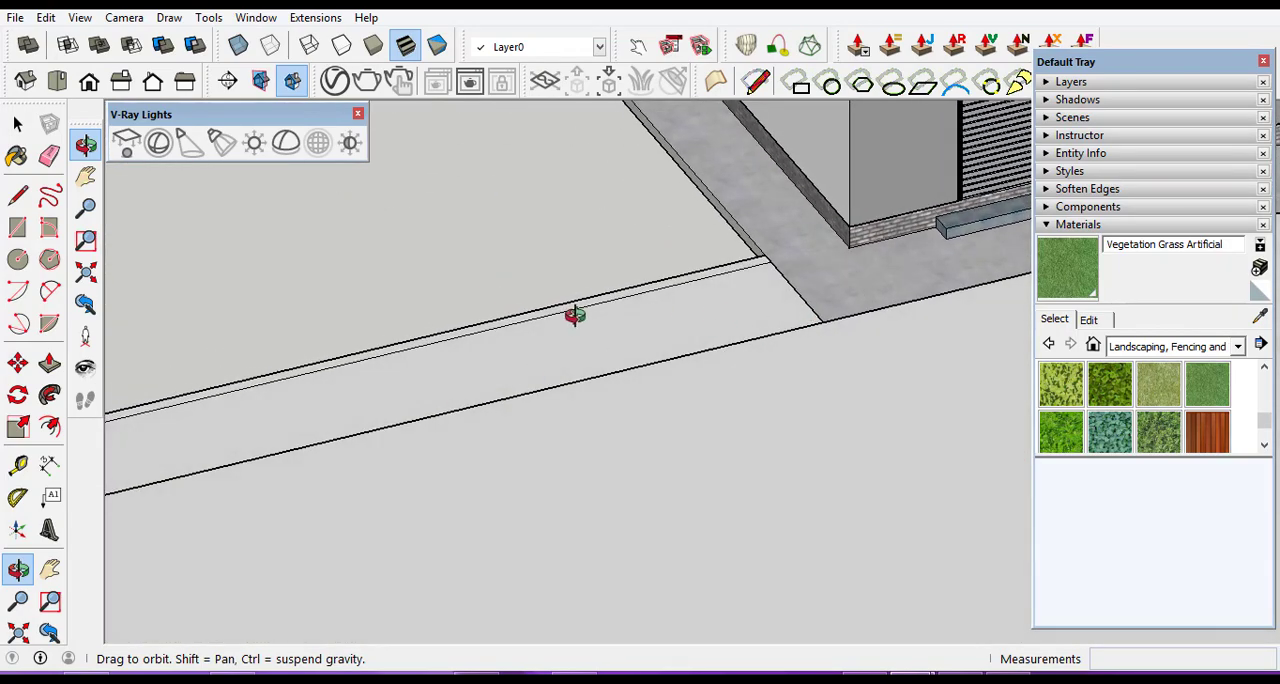
left_click_drag(574, 316, 669, 320)
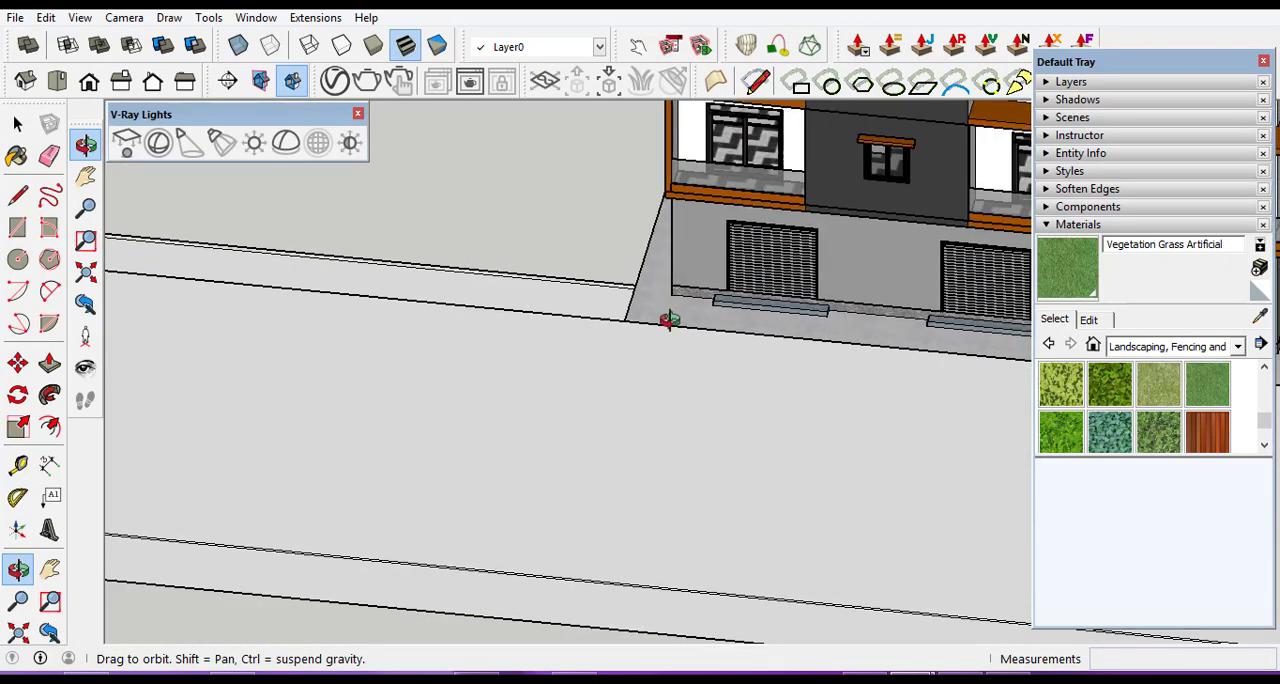
scroll(820, 334, "up", 5)
scroll(289, 240, "down", 3)
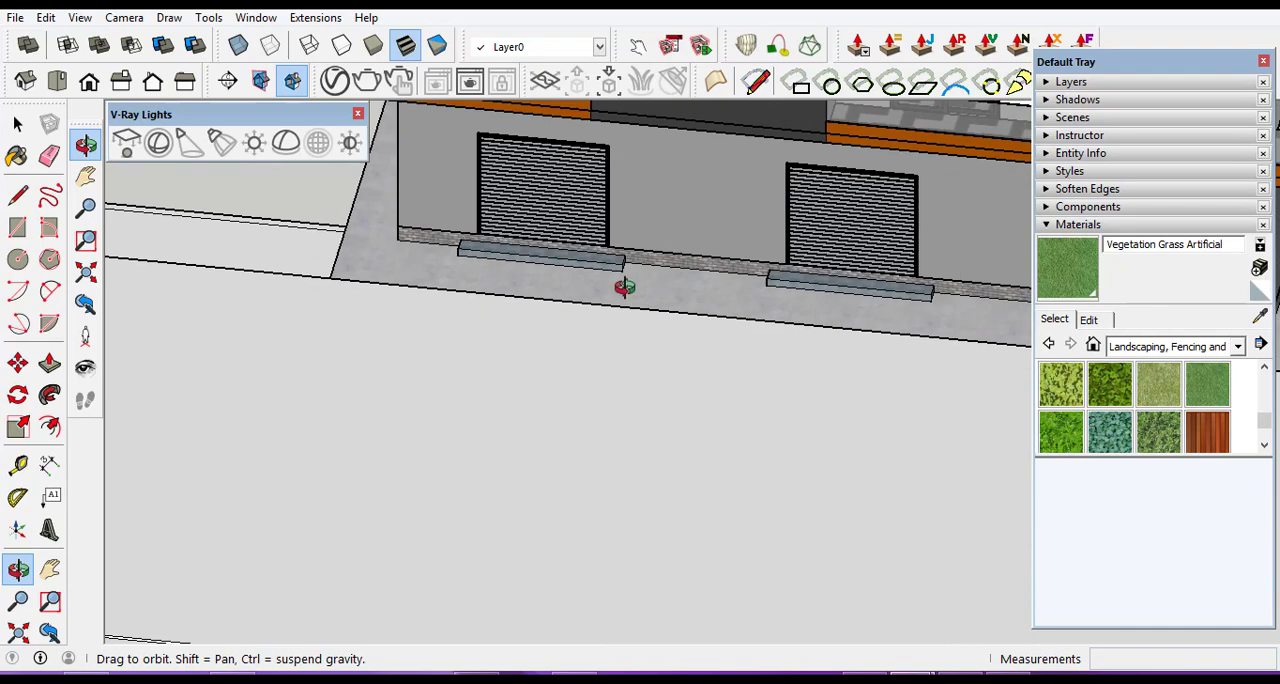
scroll(626, 287, "up", 3)
left_click_drag(625, 287, 672, 229)
scroll(672, 229, "down", 1)
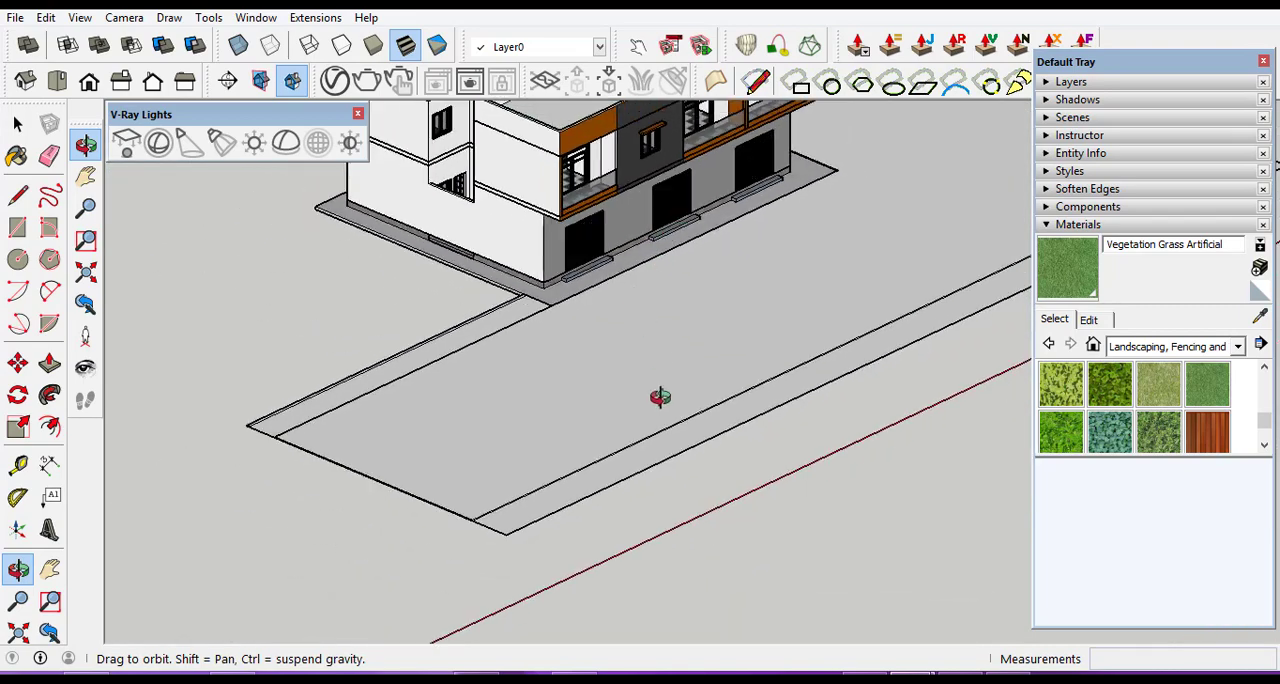
left_click_drag(619, 330, 584, 323)
scroll(616, 254, "up", 4)
scroll(616, 254, "up", 2)
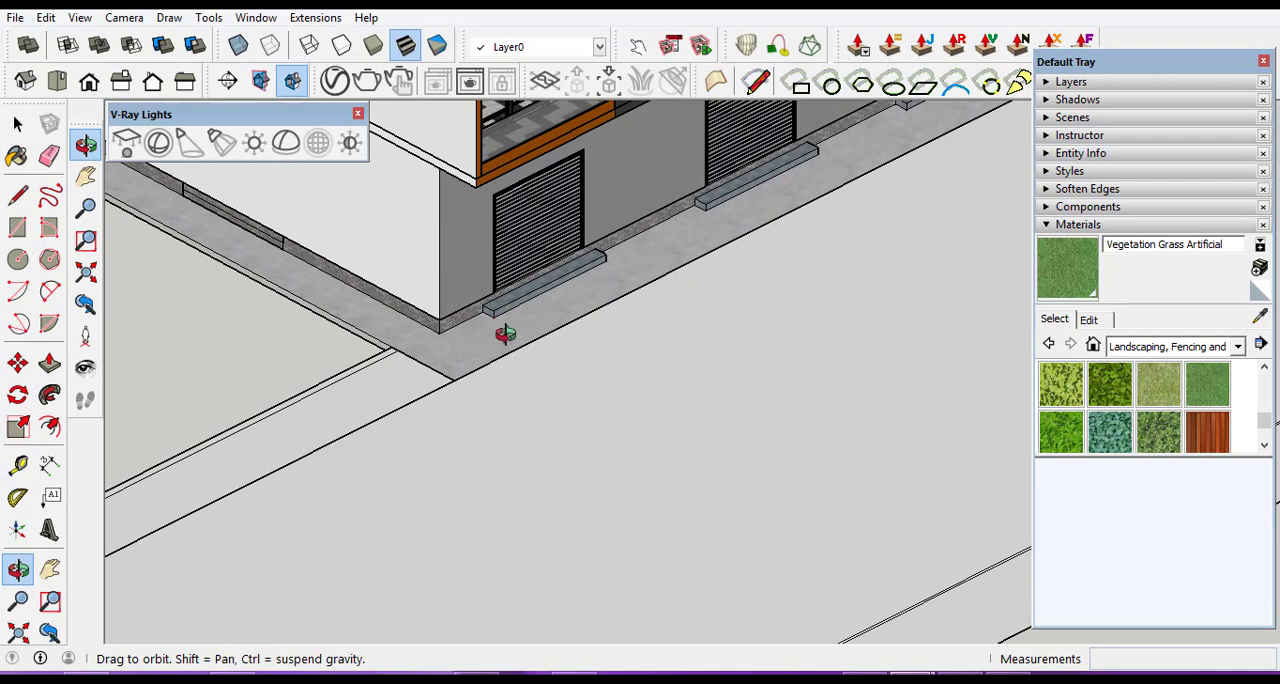
scroll(690, 222, "down", 5)
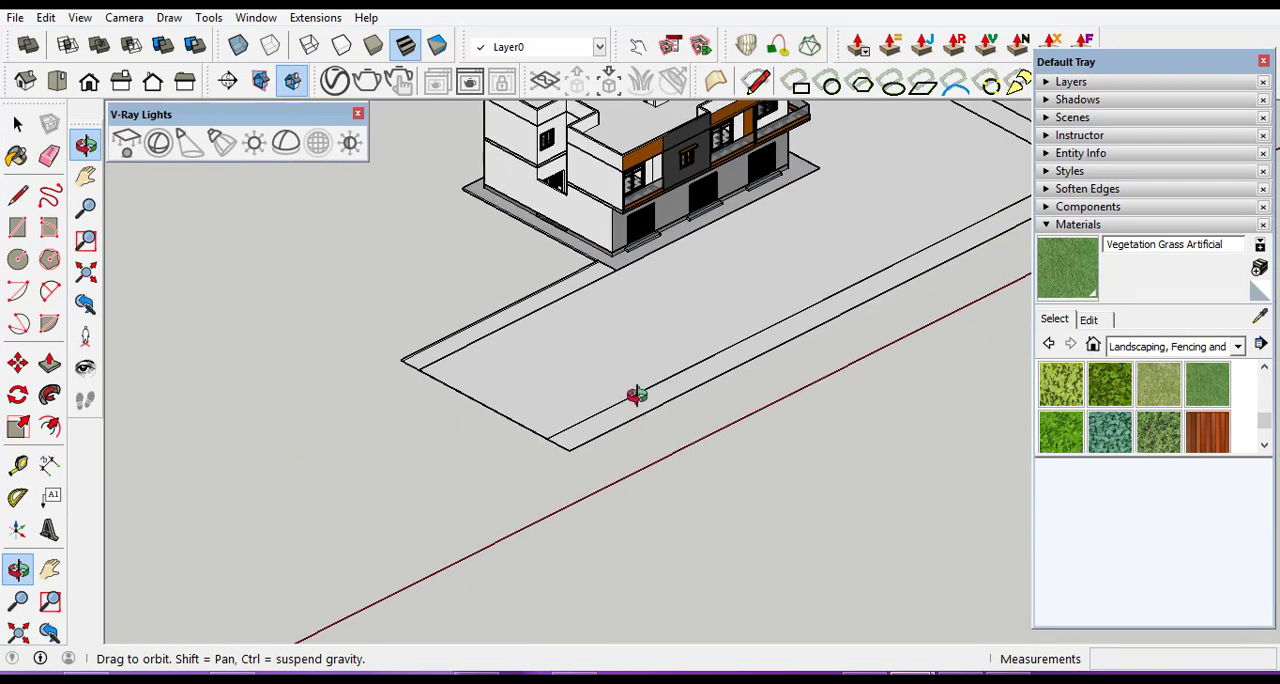
Push/Pull the outer edge strip along the road up by 0.05 m, level with the road surface.
left_click_drag(636, 395, 402, 320)
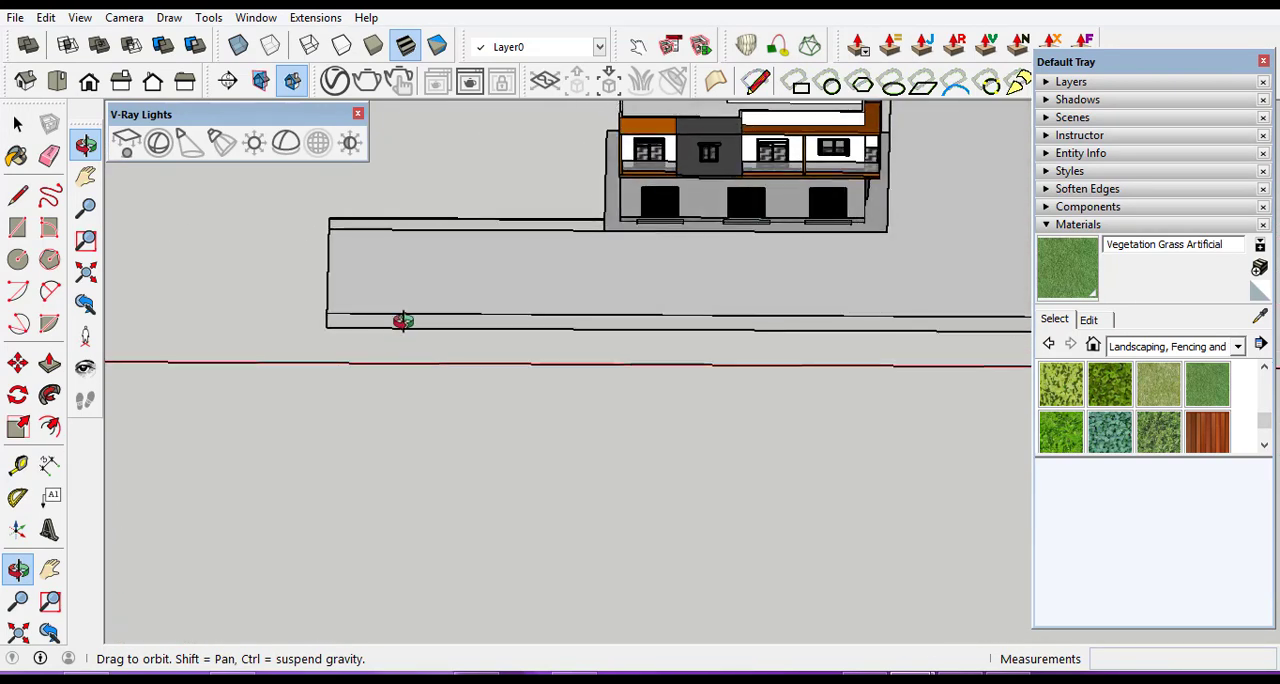
scroll(404, 319, "up", 5)
left_click(17, 126)
scroll(462, 350, "up", 2)
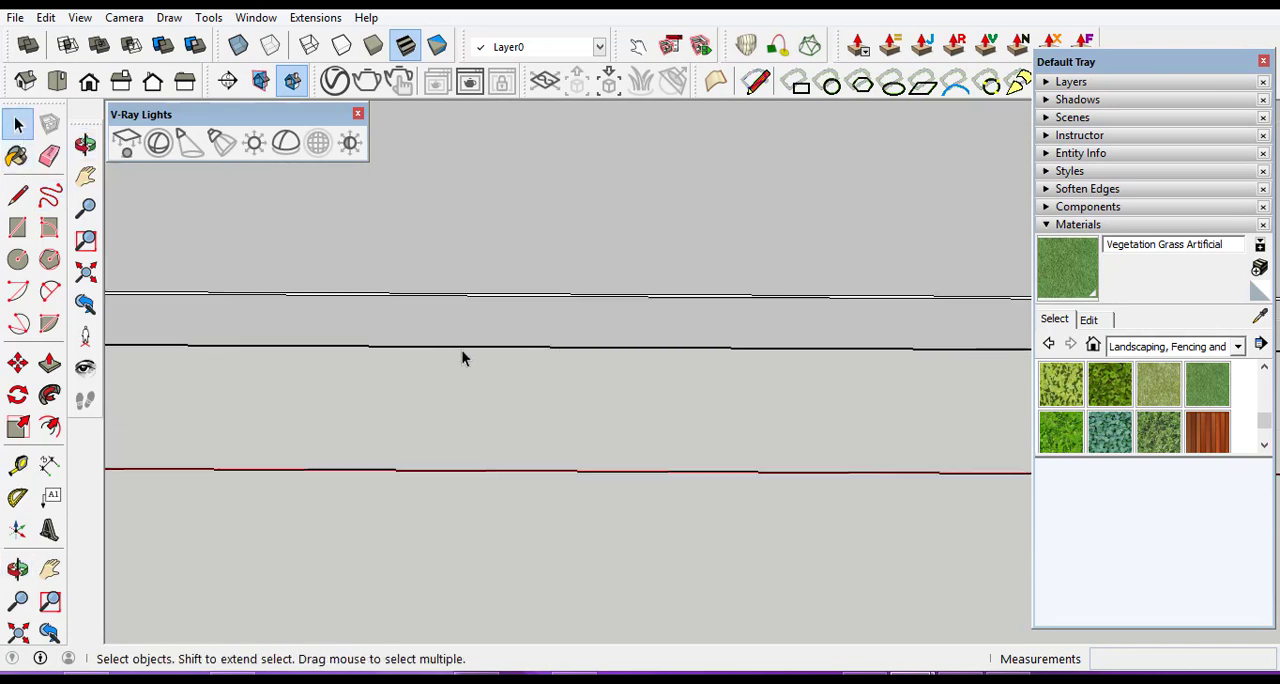
scroll(462, 357, "up", 1)
left_click(454, 330)
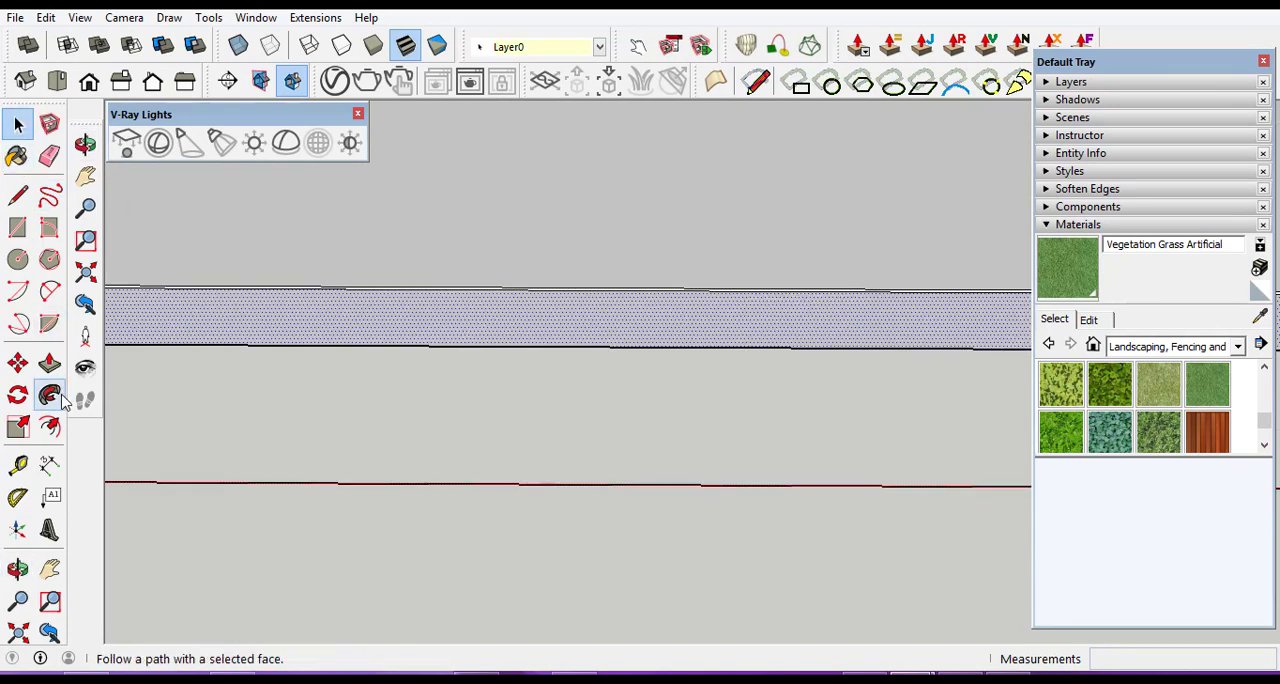
left_click(50, 364)
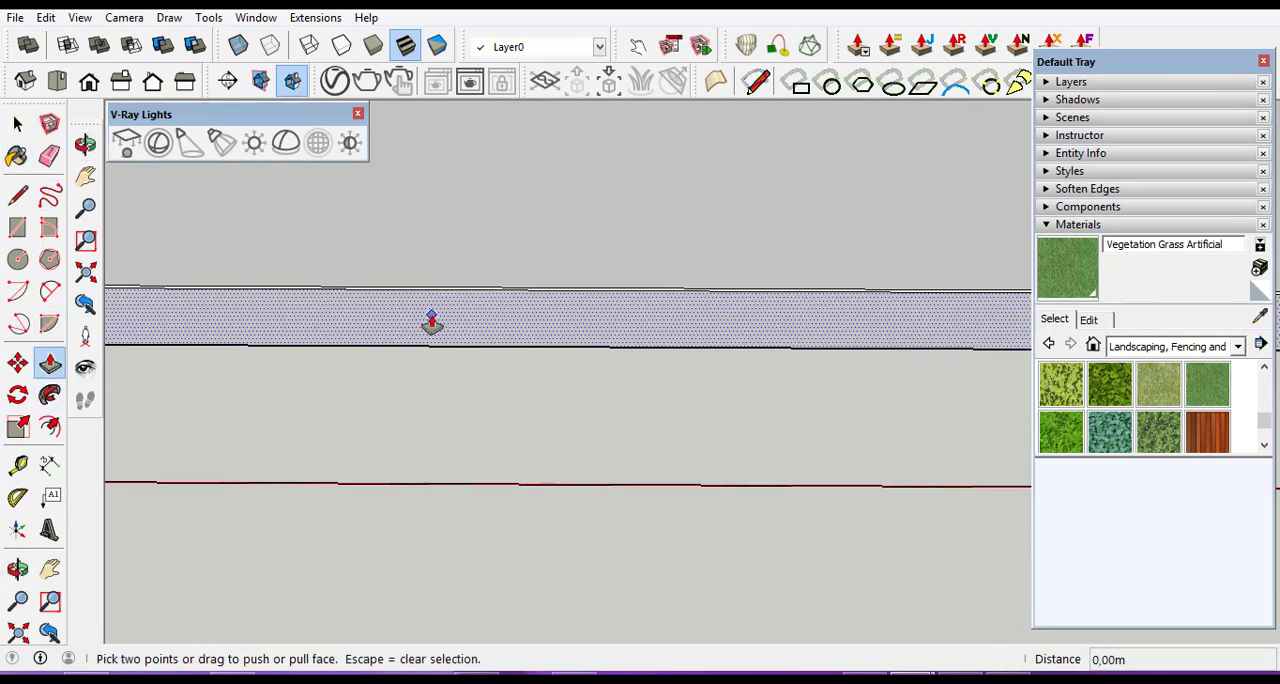
left_click(431, 320)
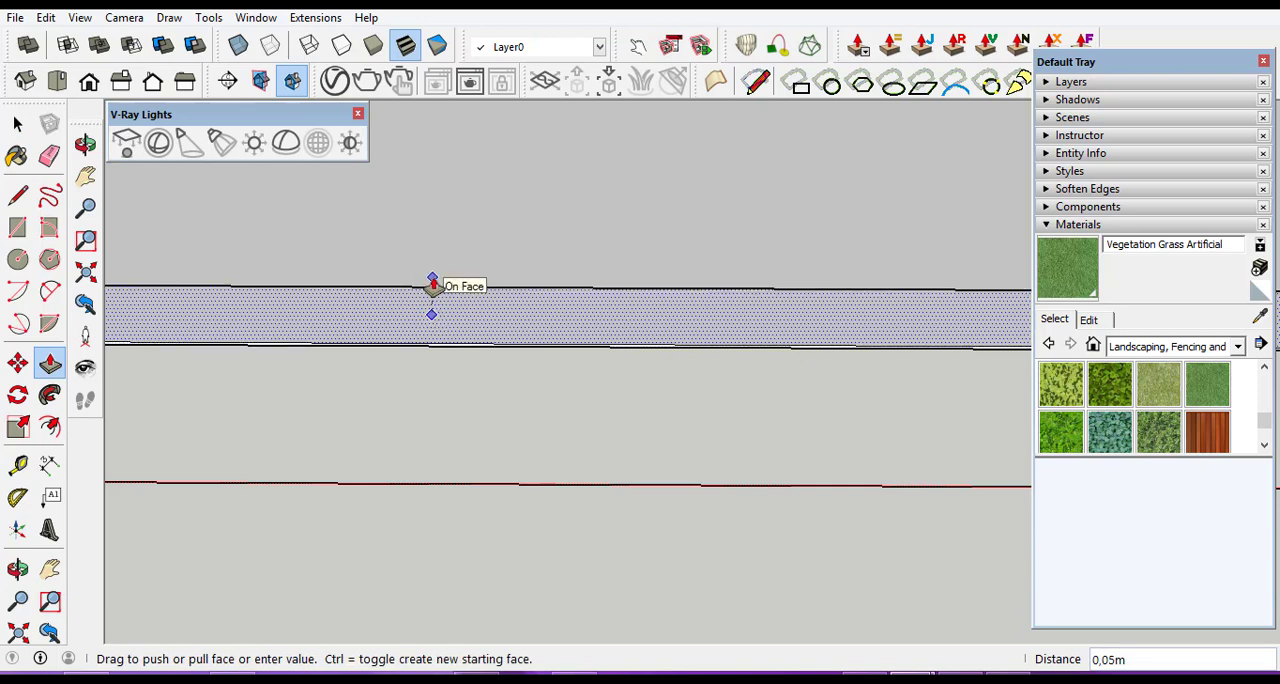
left_click(432, 286)
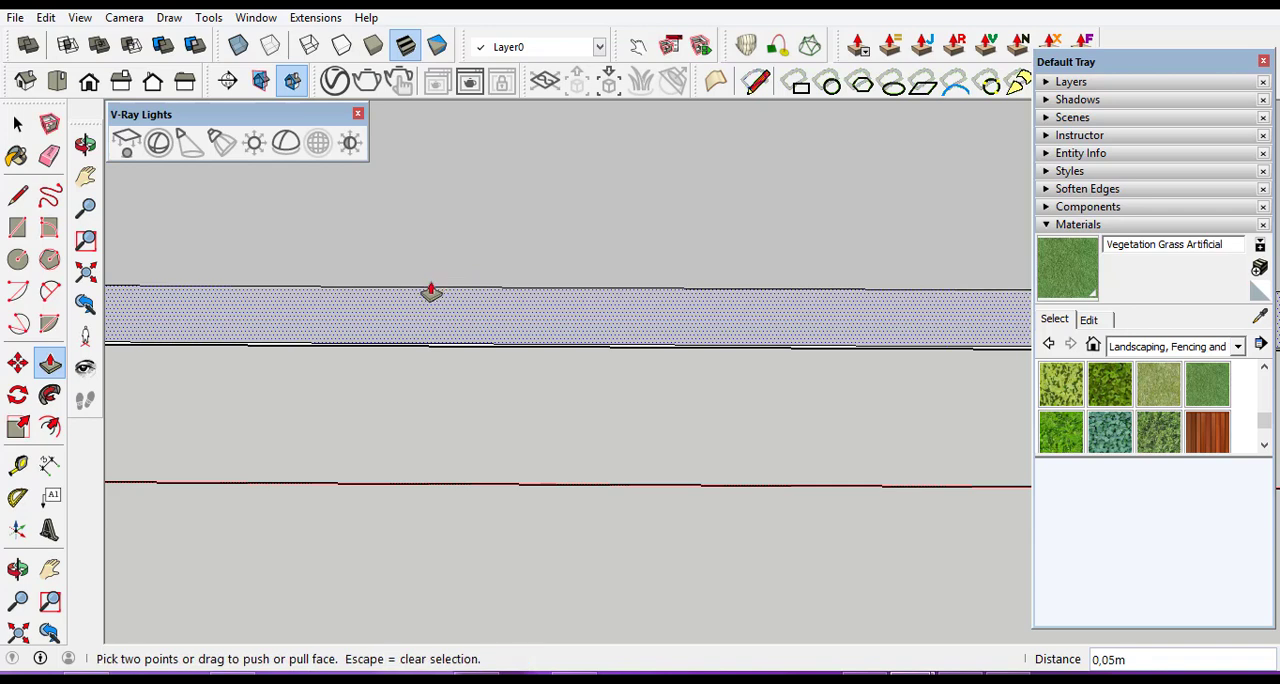
Push/Pull the outer edge strip up by a further 0.1 m above the road.
left_click(414, 318)
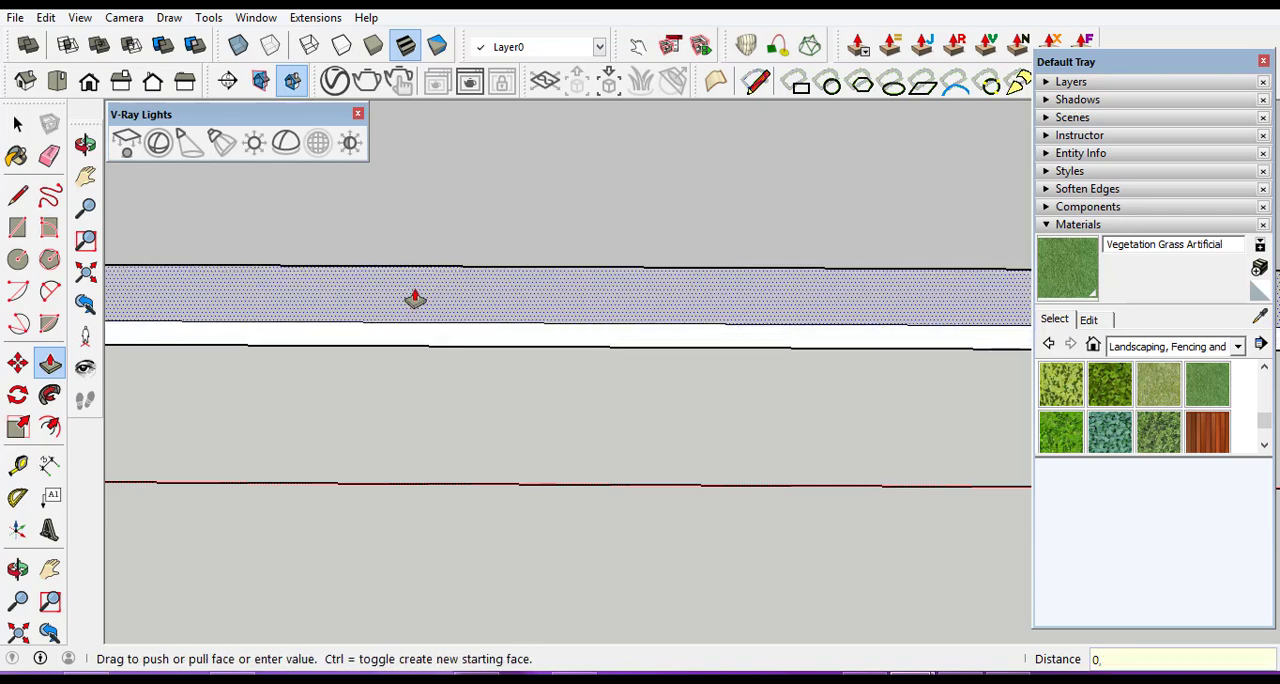
type("0,1")
key("Return")
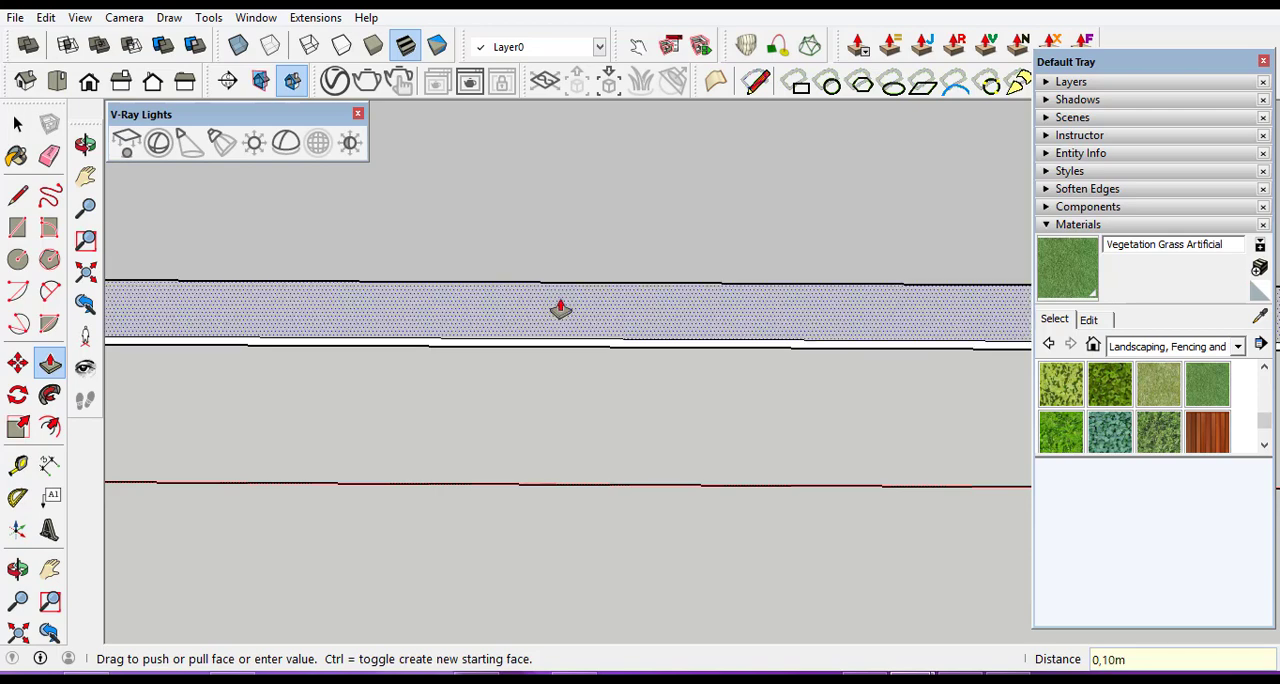
Push/Pull the front branch's inner edge strip up by 0.05 m to the level of the road surface.
left_click(18, 568)
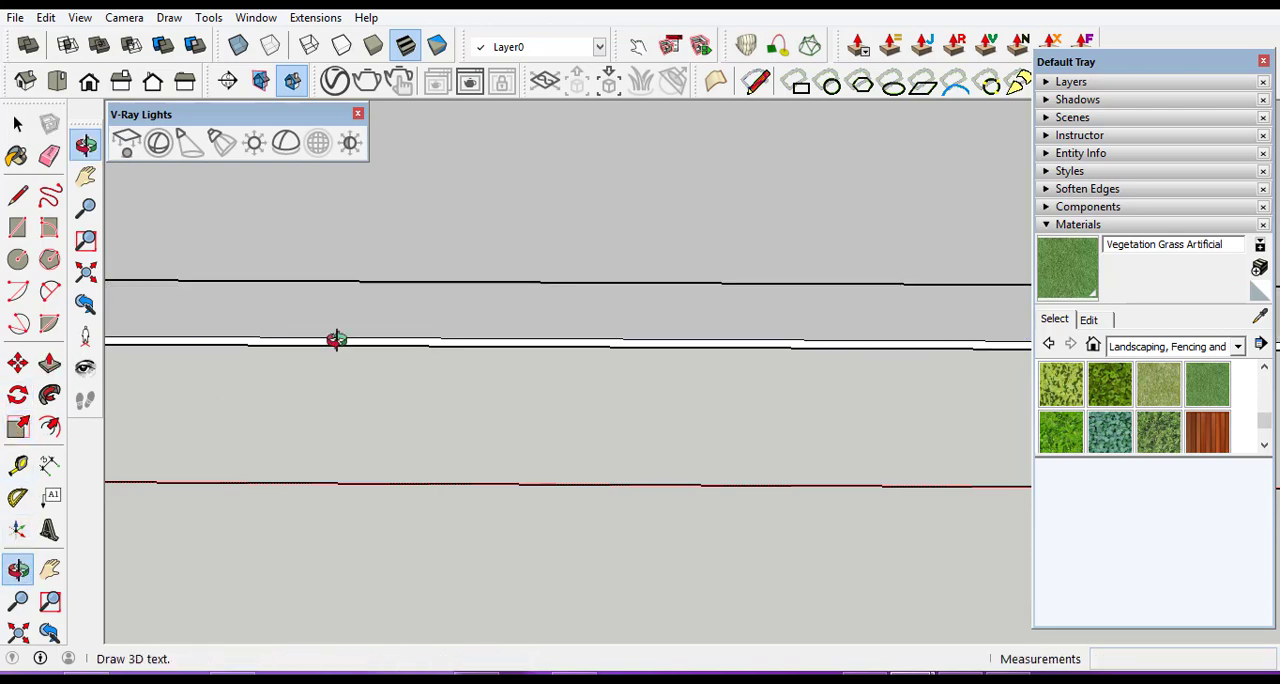
left_click_drag(334, 340, 424, 377)
left_click_drag(516, 373, 450, 430)
left_click_drag(453, 486, 655, 463)
scroll(620, 421, "up", 6)
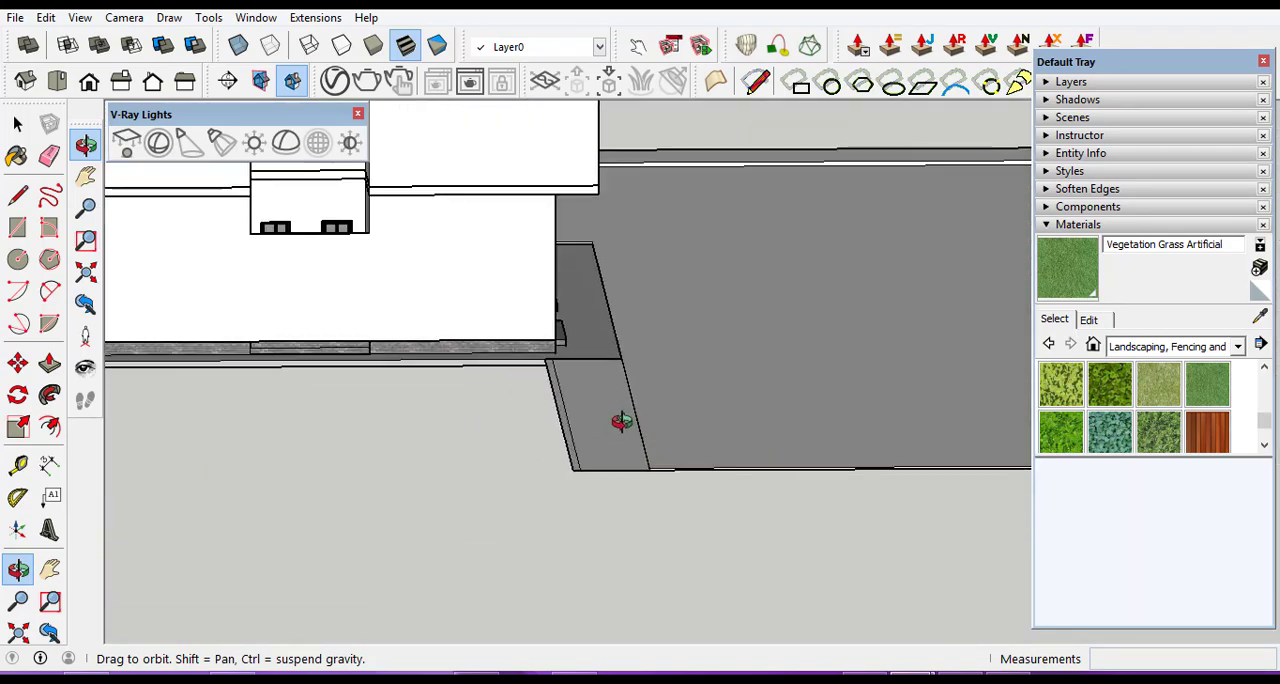
left_click(17, 123)
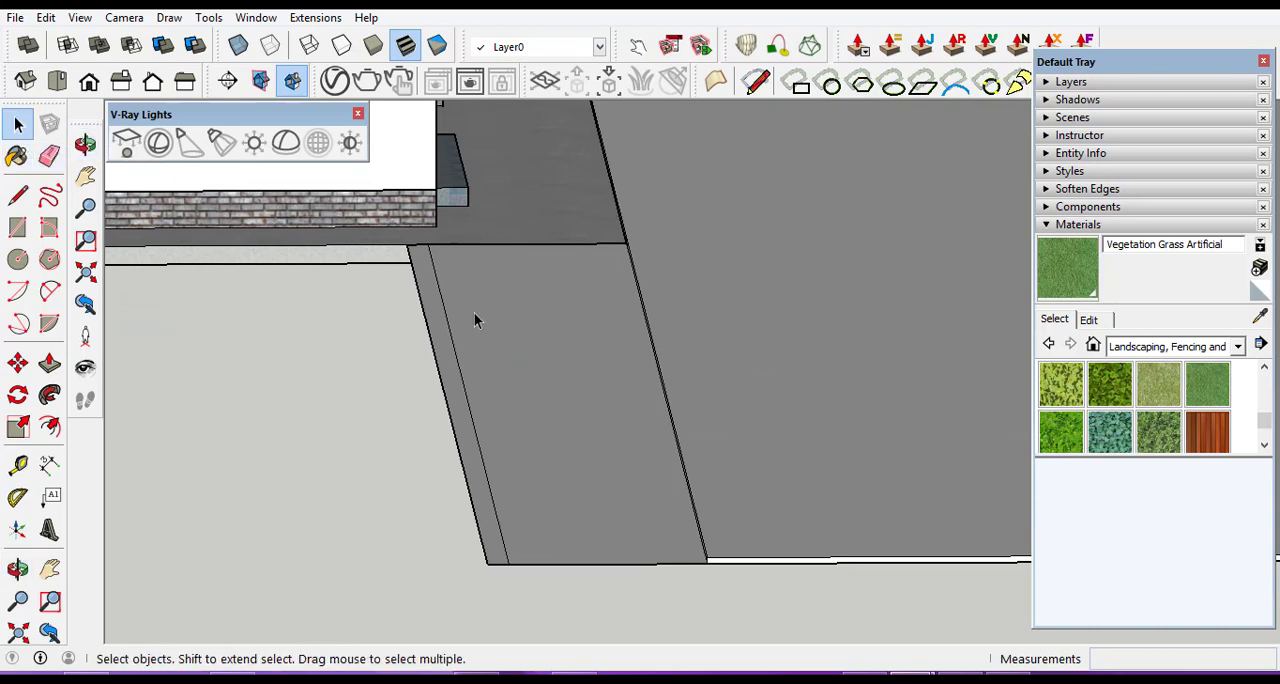
scroll(586, 319, "up", 3)
left_click(588, 359)
scroll(546, 346, "down", 6)
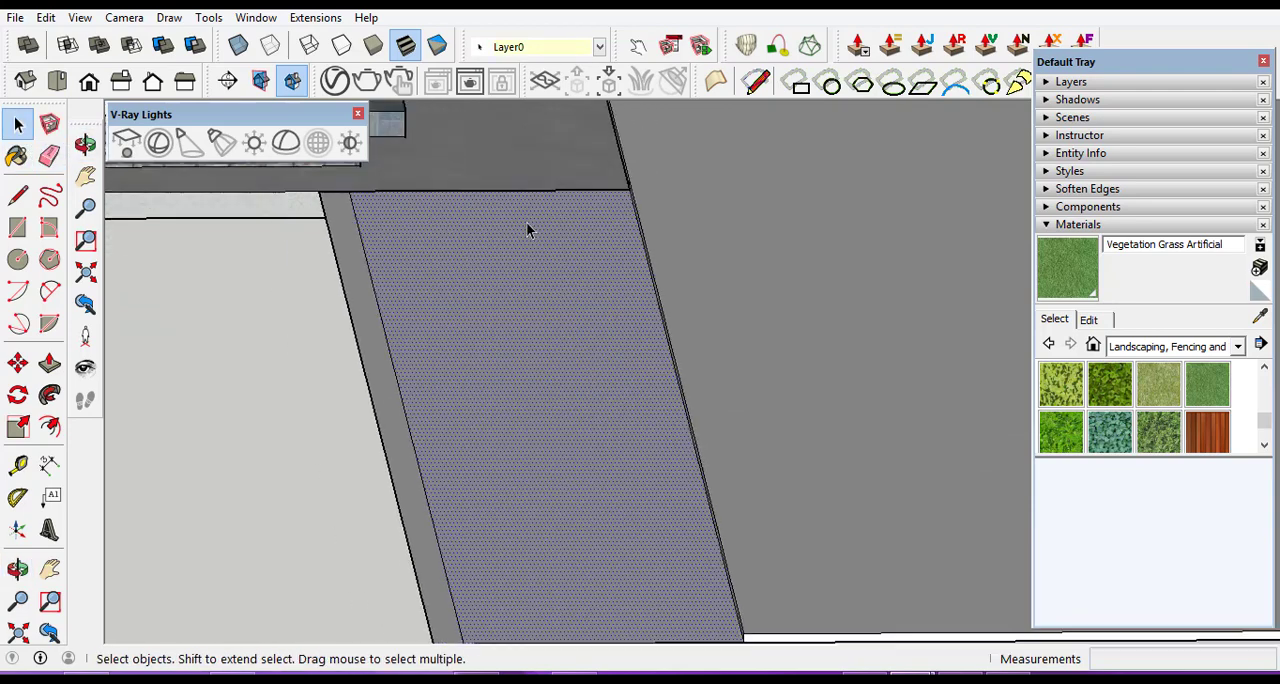
scroll(640, 468, "up", 3)
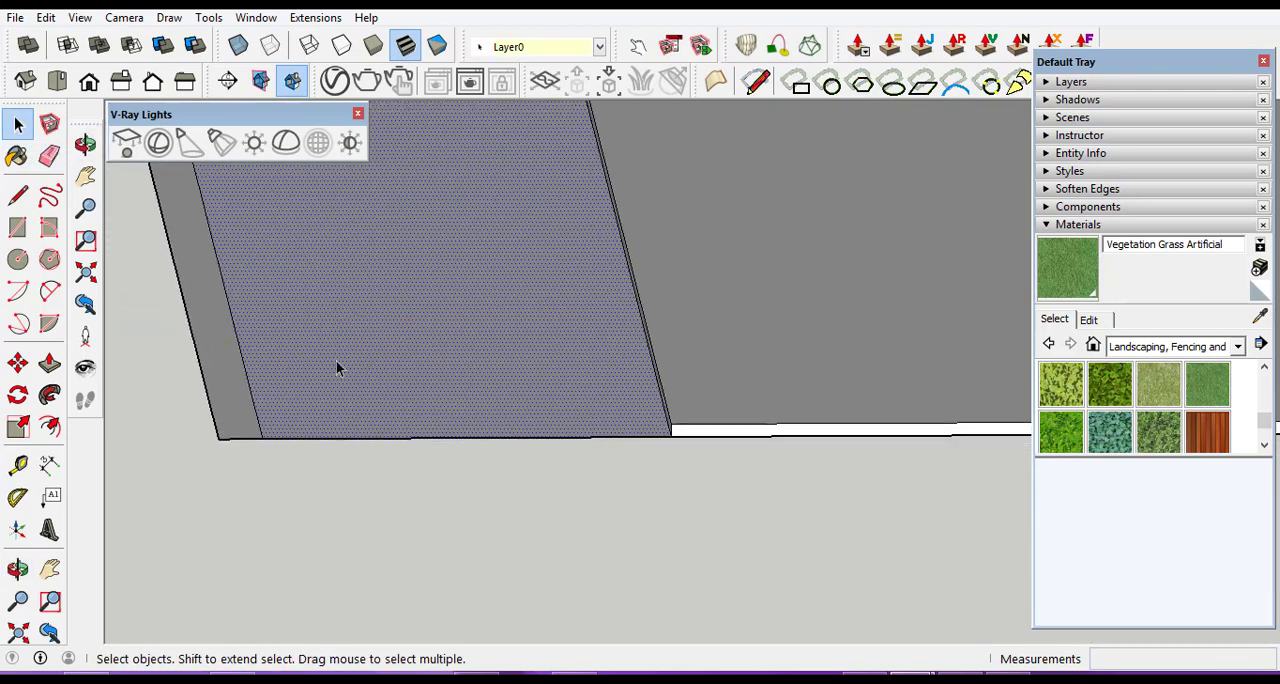
left_click(49, 363)
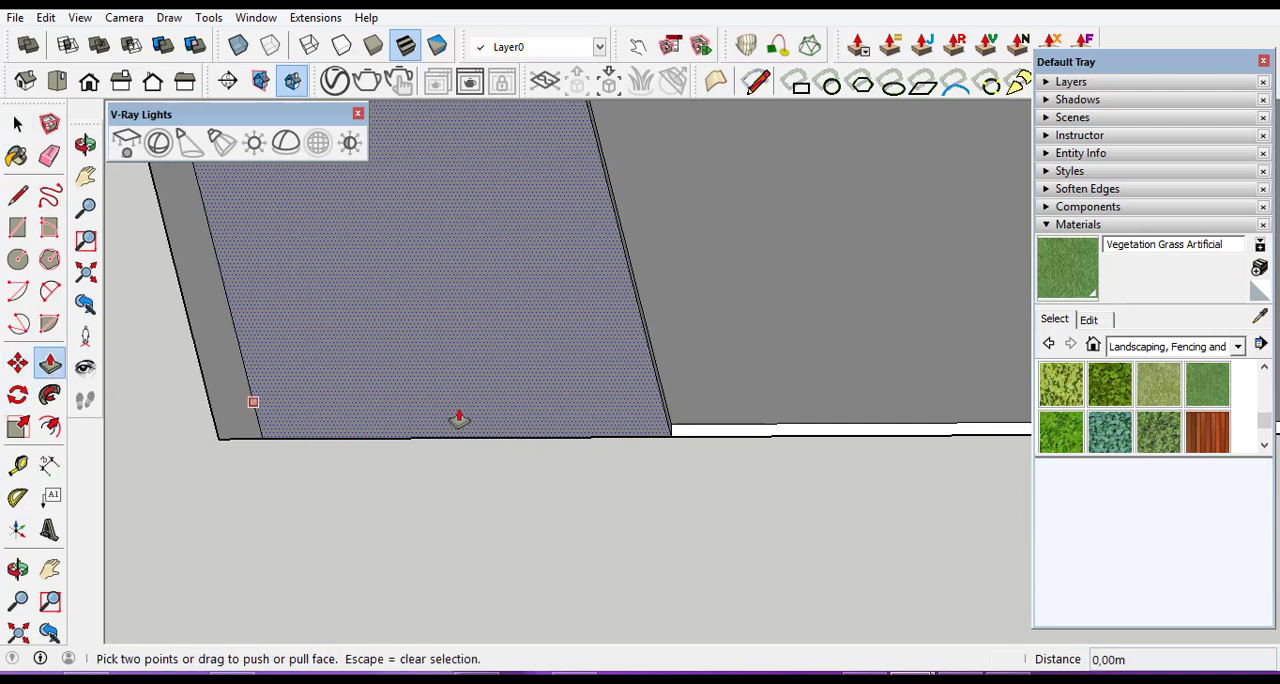
left_click(534, 408)
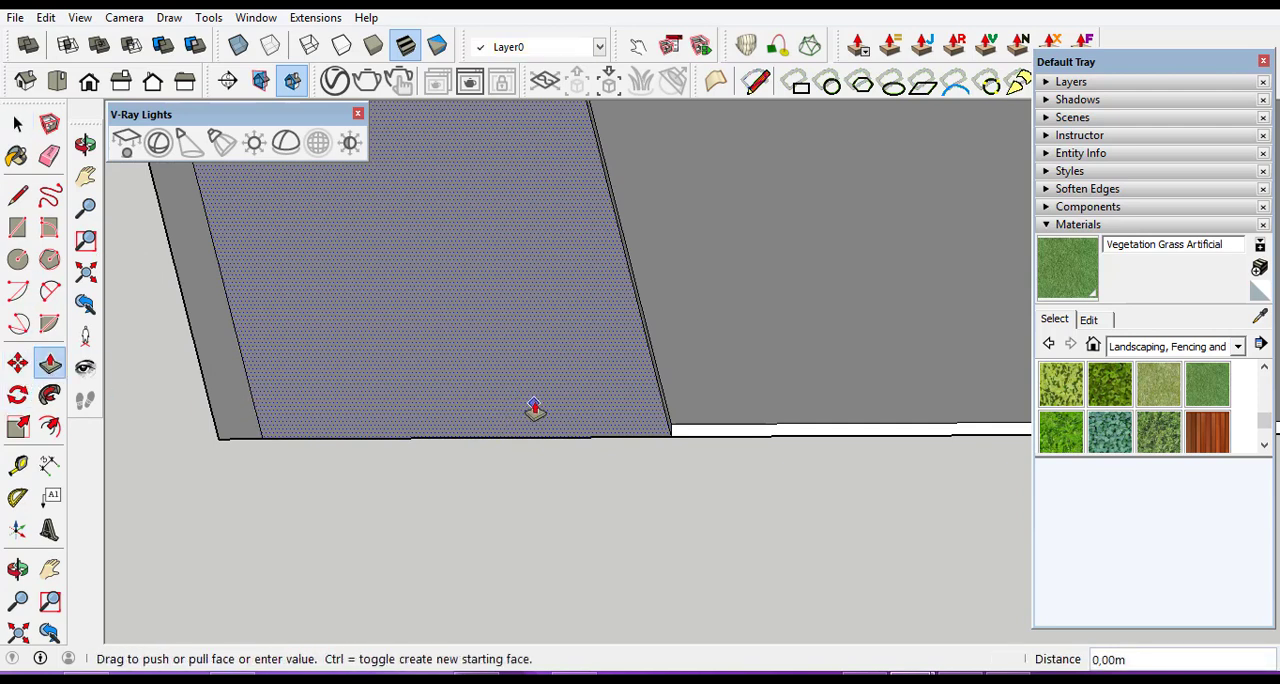
left_click(587, 372)
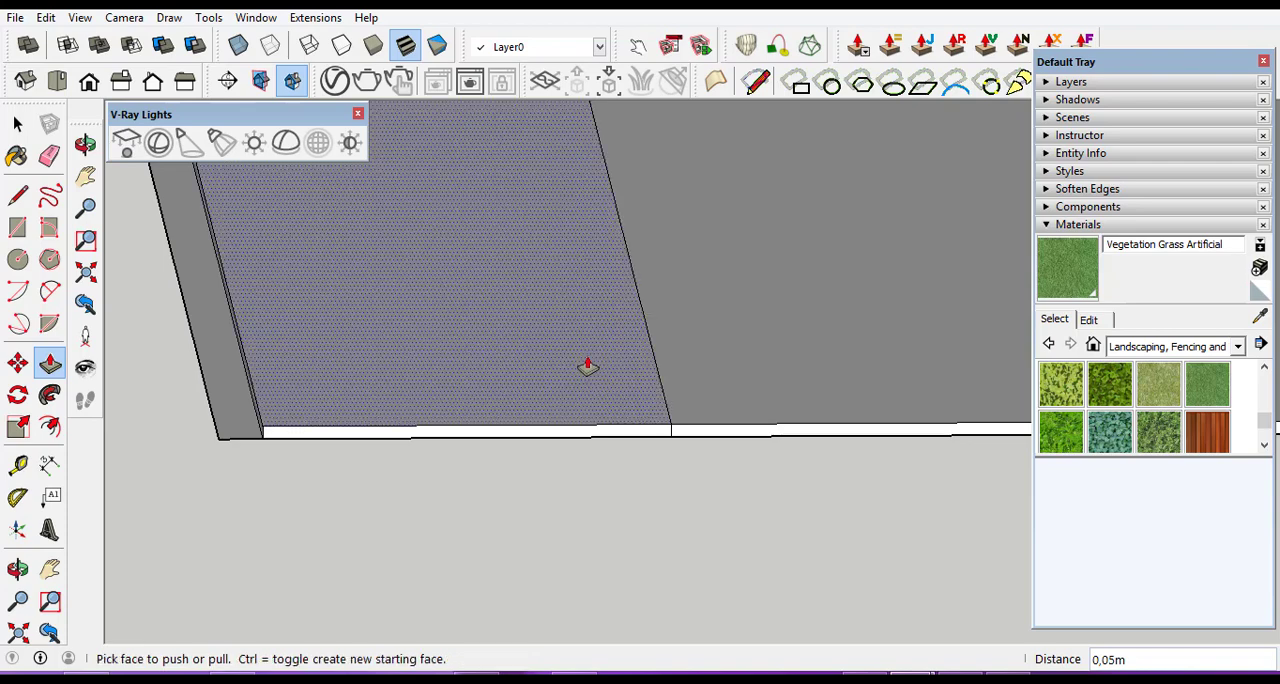
Push/Pull the front branch's inner edge strip up by a further 0.10 m.
left_click(565, 391)
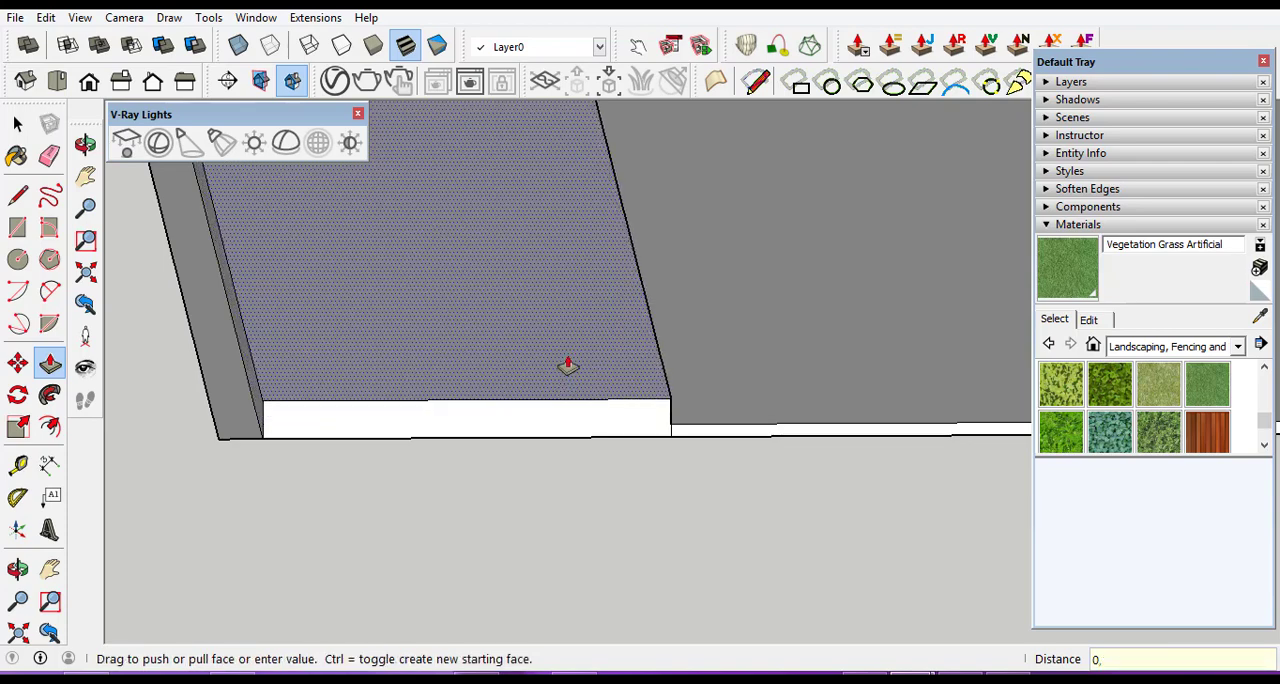
left_click(568, 366)
scroll(820, 457, "down", 6)
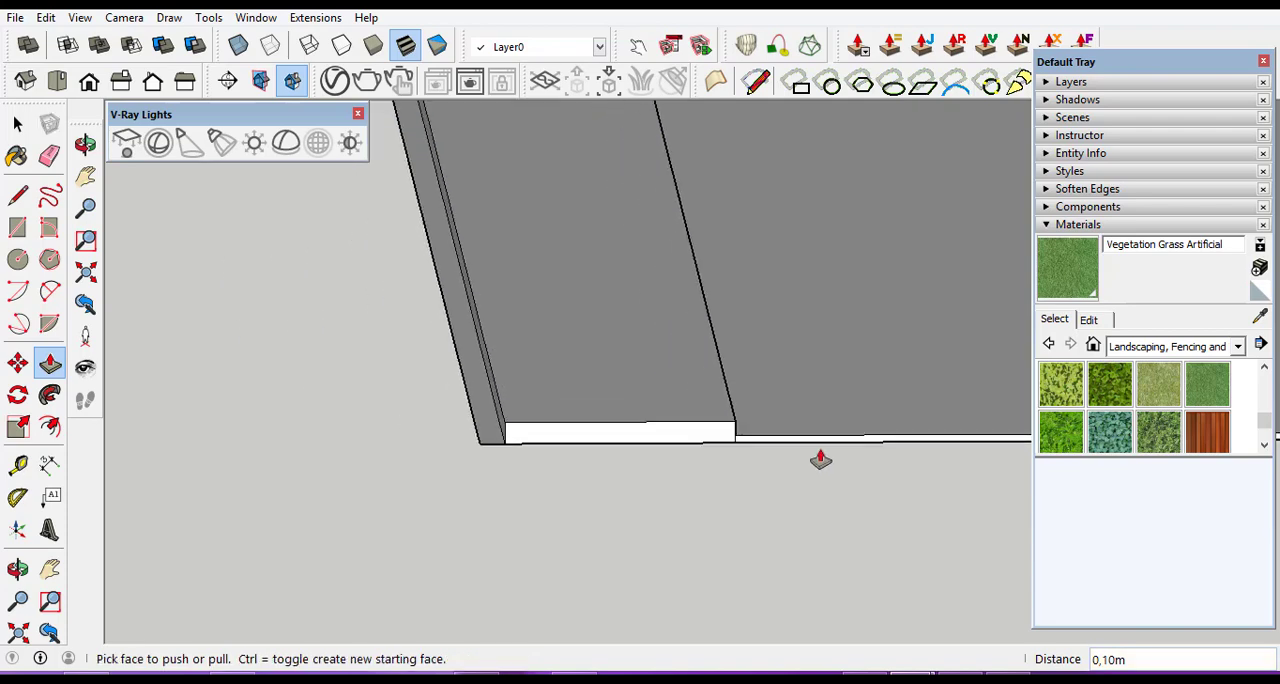
scroll(636, 458, "down", 3)
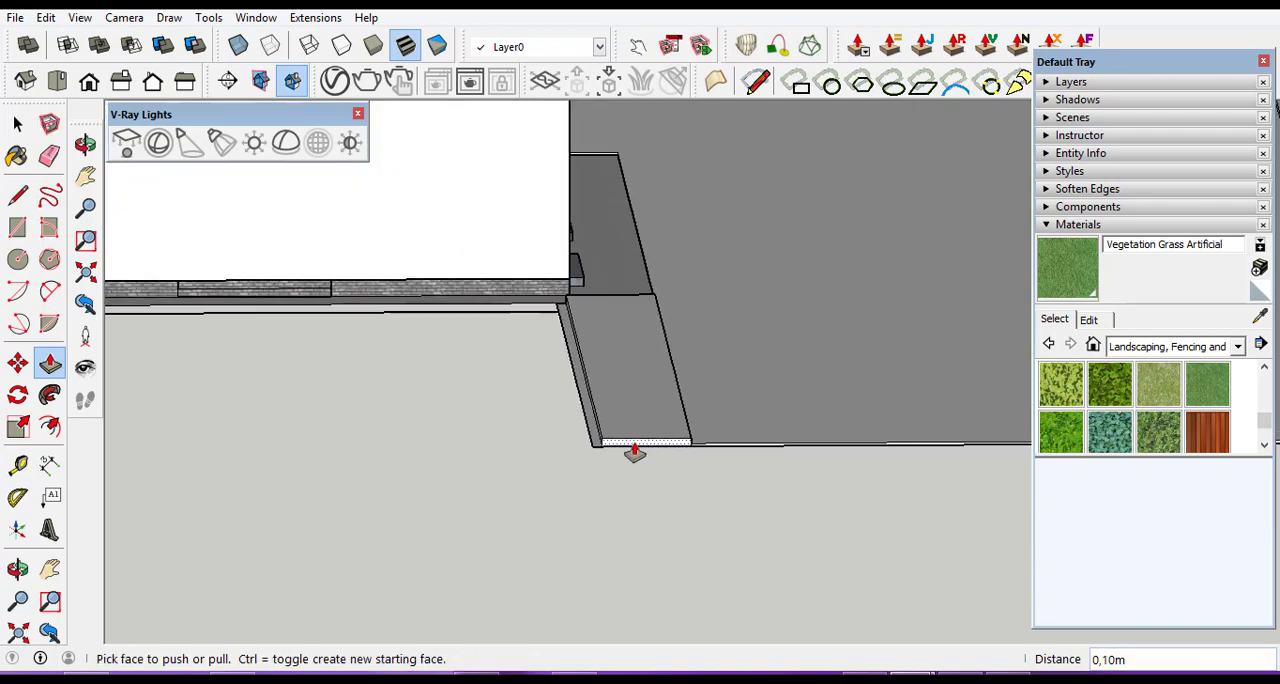
Examine the raised strips from the front and close up at the road's outer corner.
left_click(18, 568)
left_click_drag(649, 410, 455, 284)
scroll(458, 284, "down", 1)
scroll(866, 262, "up", 3)
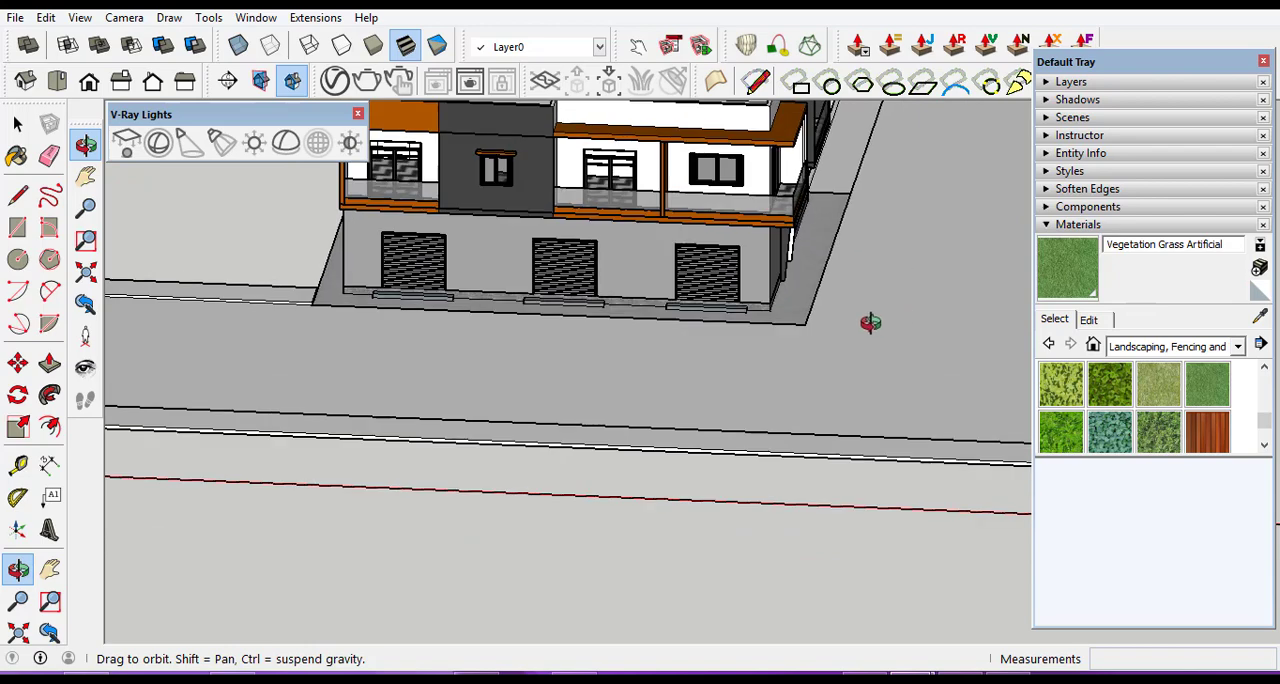
left_click_drag(871, 323, 507, 344)
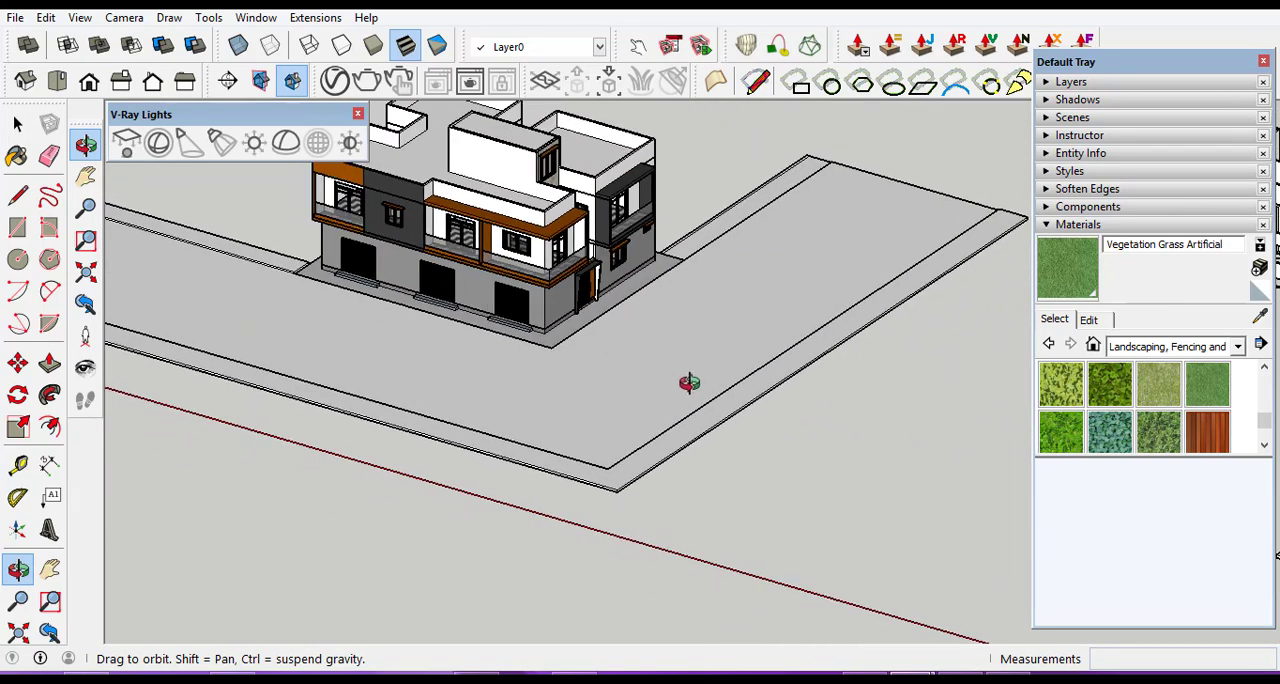
scroll(637, 480, "up", 4)
left_click_drag(606, 477, 446, 345)
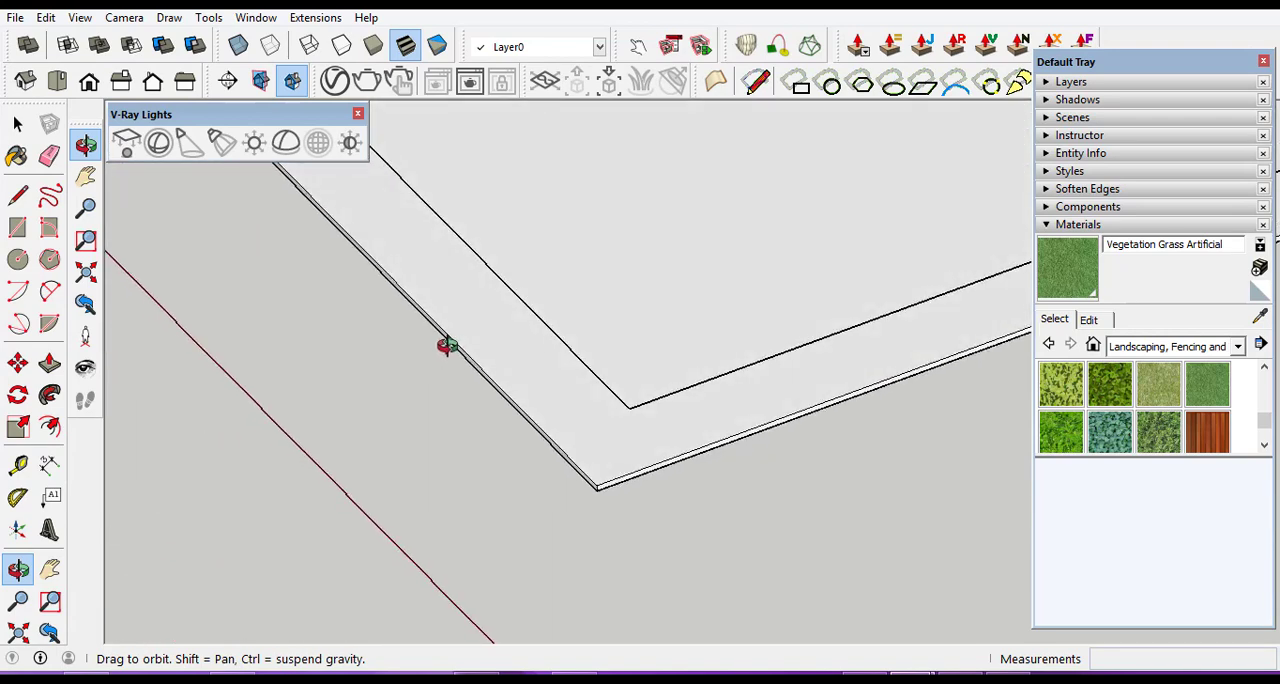
scroll(529, 329, "down", 4)
scroll(718, 191, "up", 1)
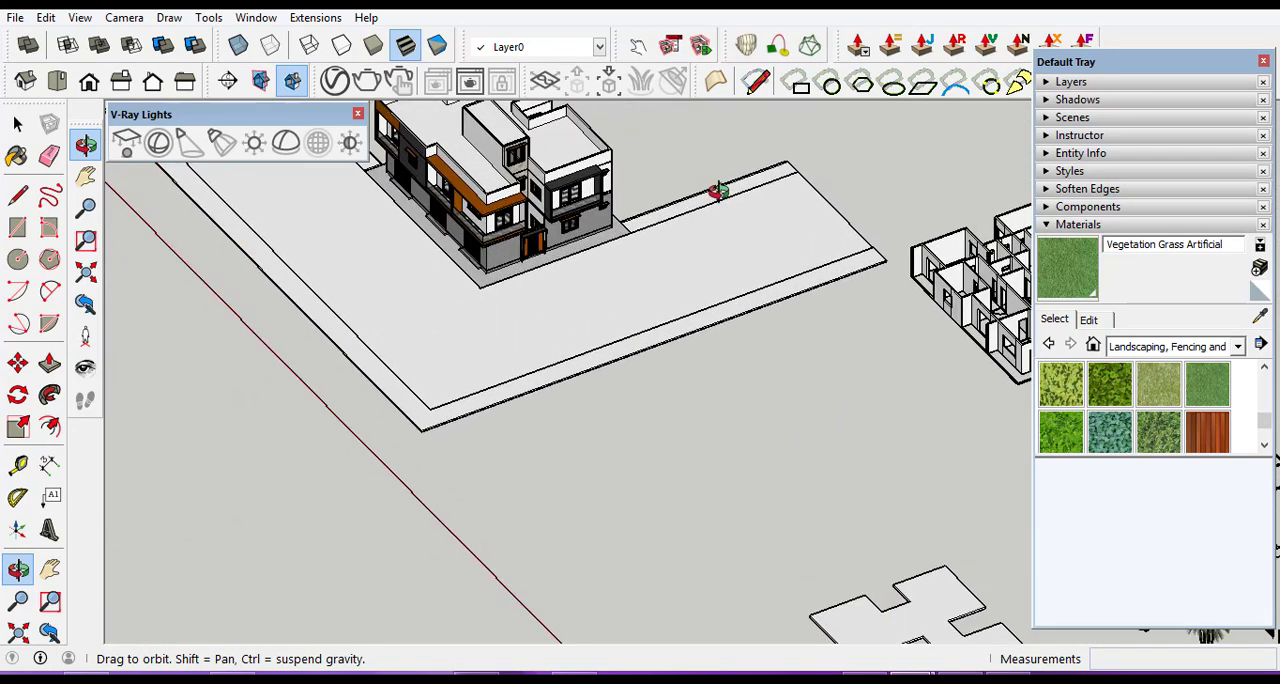
Push/Pull the inner edge strip of the road branch on the building's entrance side up by 0.05 m to the road surface level.
scroll(712, 199, "up", 2)
left_click_drag(735, 178, 673, 211)
scroll(673, 211, "down", 6)
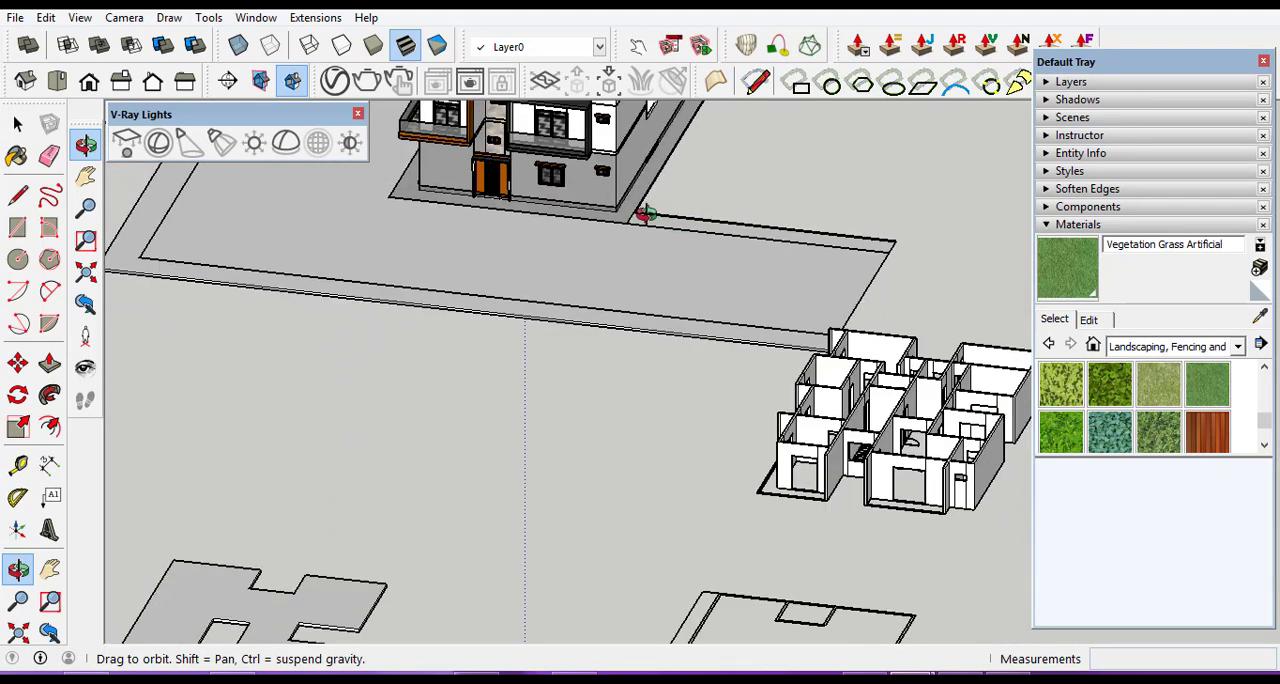
scroll(645, 212, "up", 5)
mouse_move(643, 209)
left_mouse_down()
mouse_move(666, 255)
mouse_move(575, 237)
mouse_move(517, 197)
mouse_move(455, 178)
left_mouse_up()
left_click_drag(748, 256, 234, 271)
left_click(17, 123)
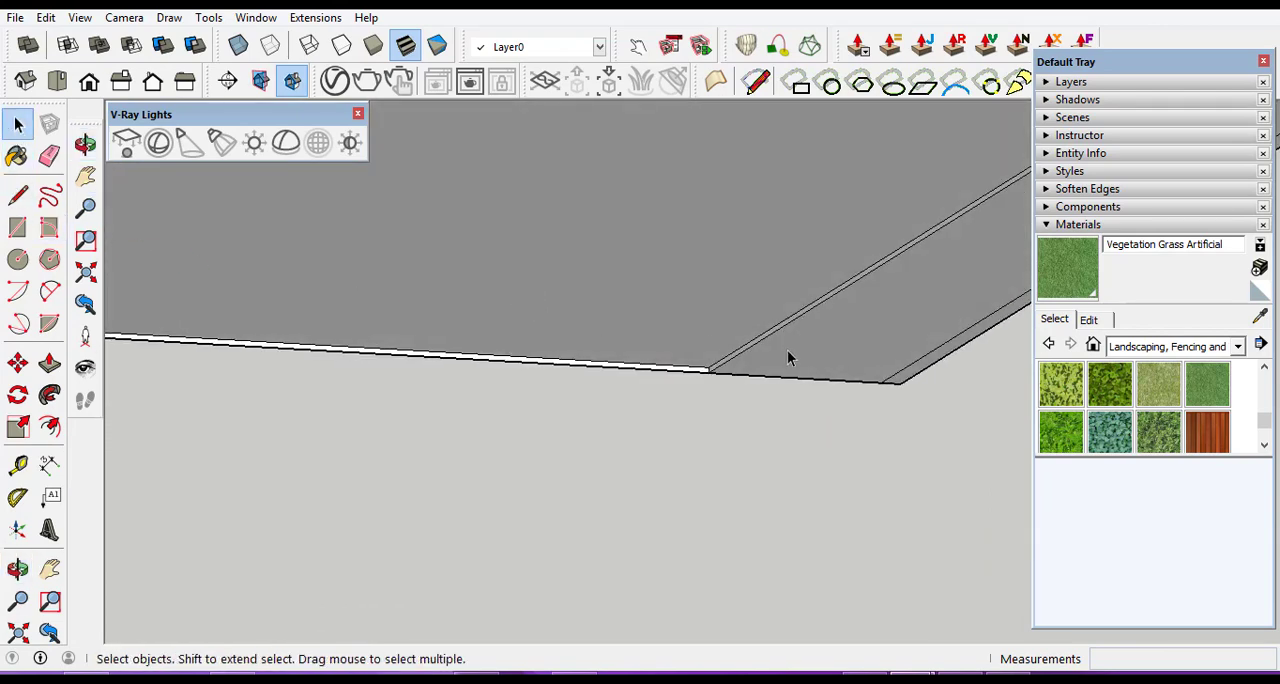
left_click(843, 354)
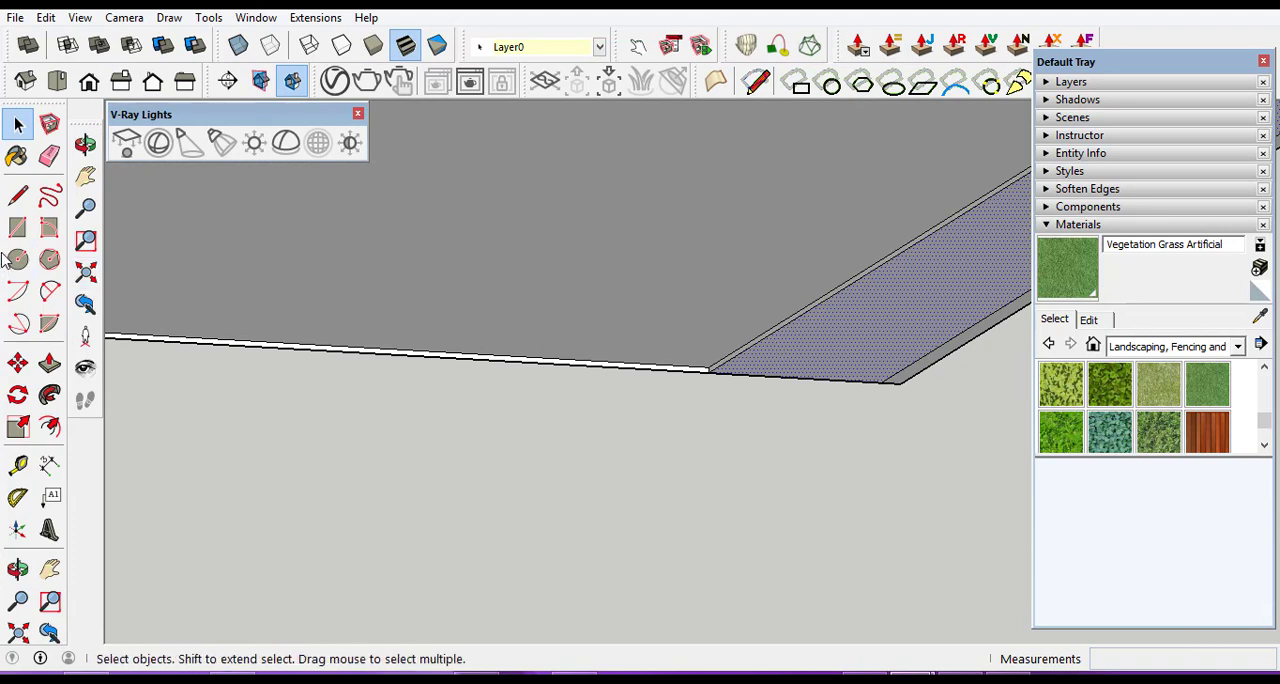
left_click(49, 363)
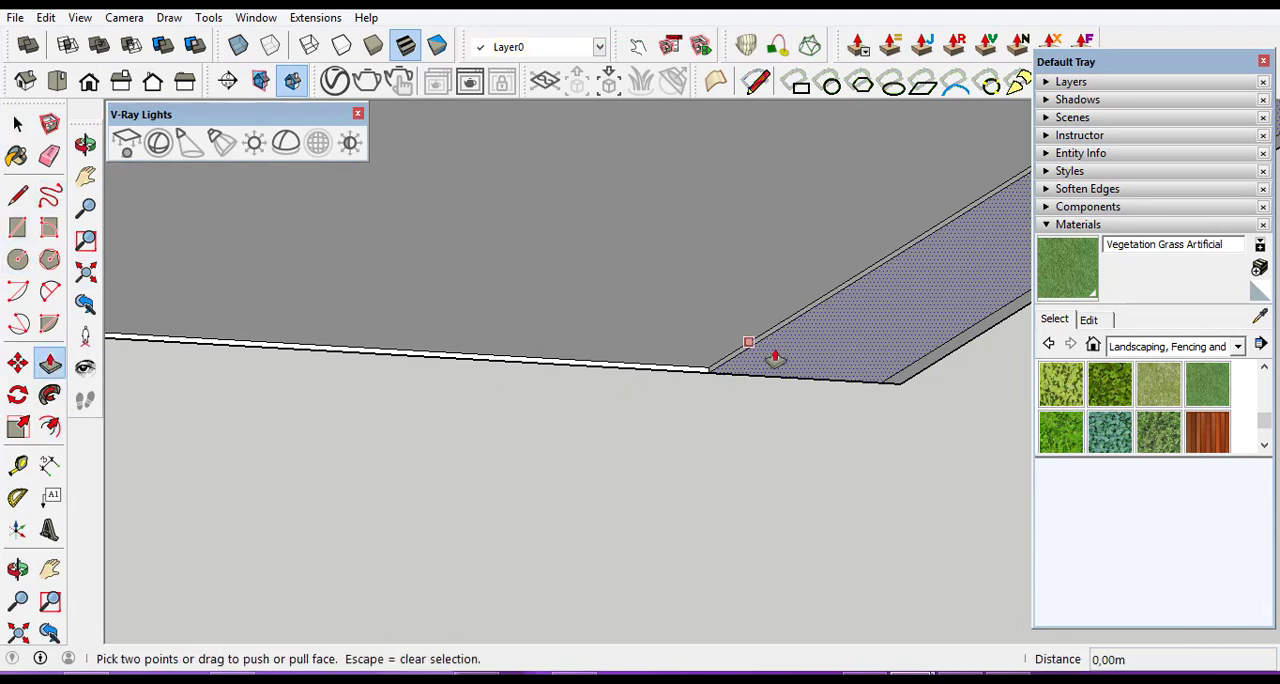
scroll(814, 355, "up", 3)
left_click(811, 357)
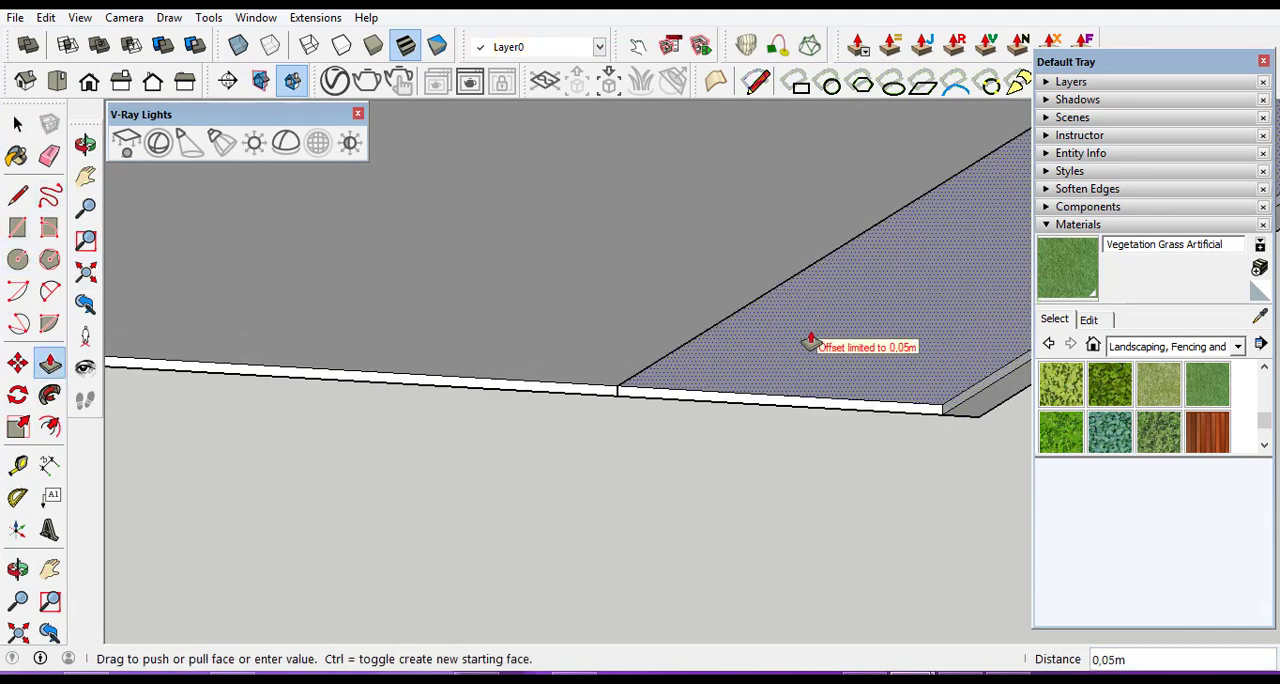
left_click(811, 345)
Push/Pull the entrance-side branch's inner edge strip up by a further 0.10 m.
left_click(811, 337)
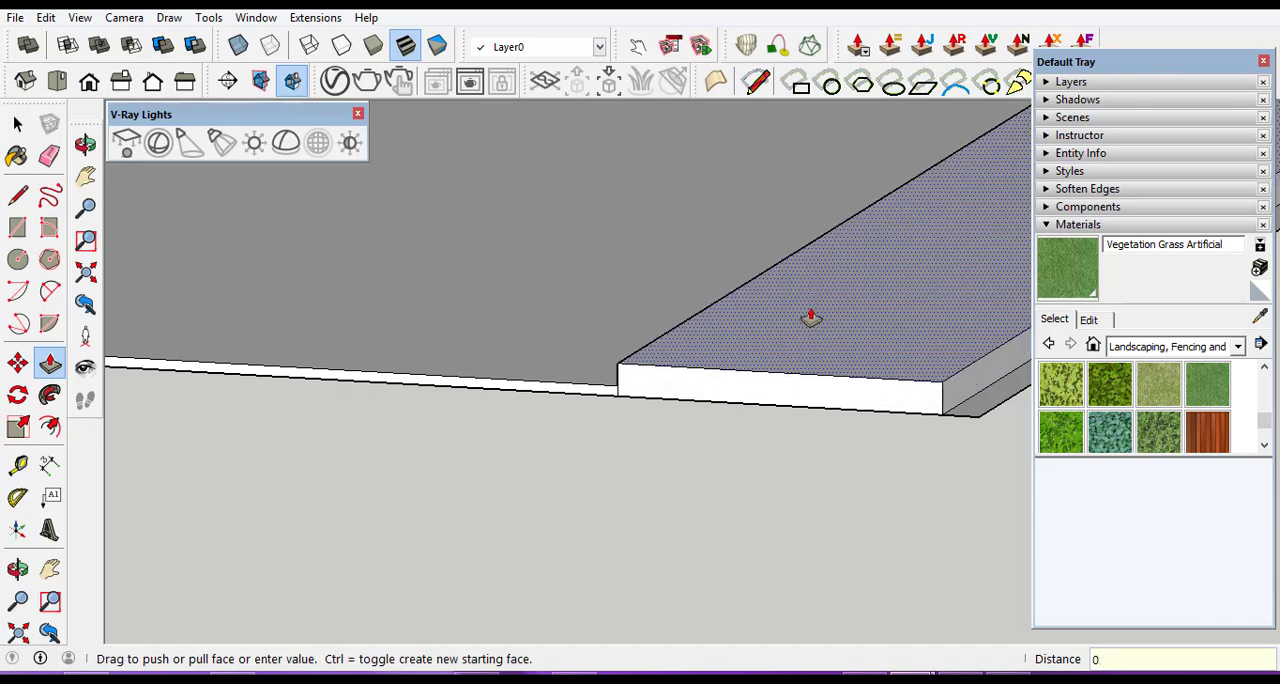
key("Return")
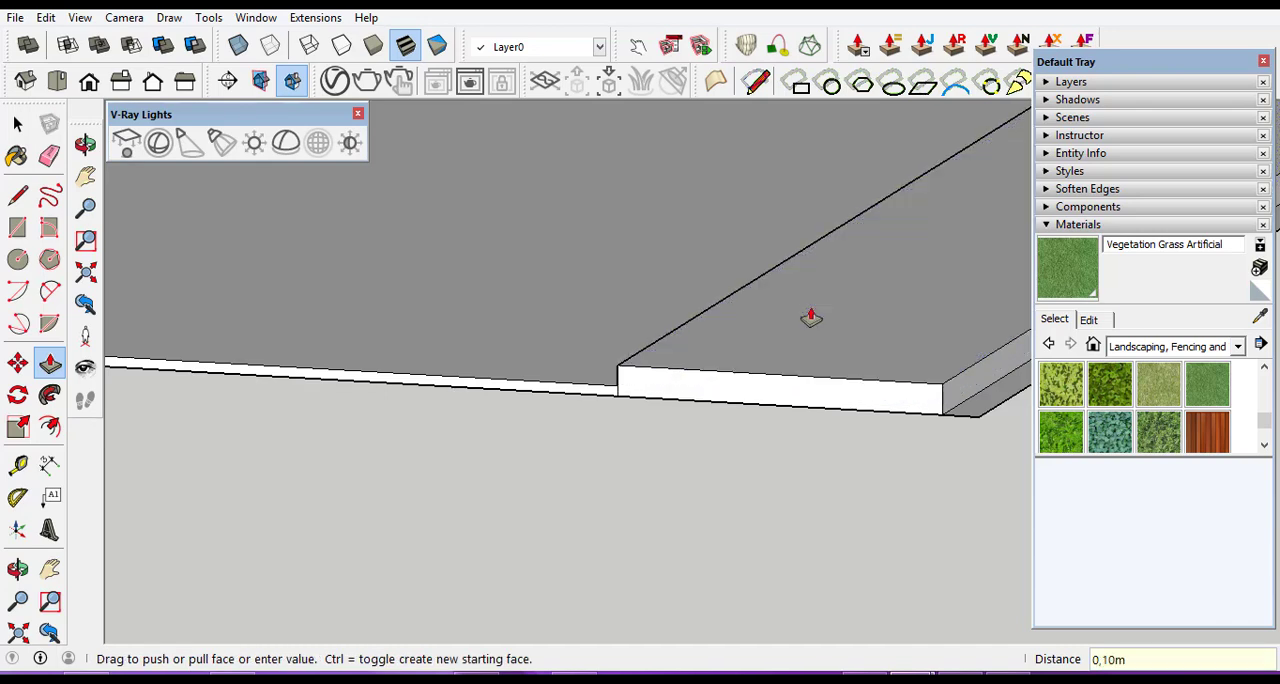
scroll(648, 385, "down", 9)
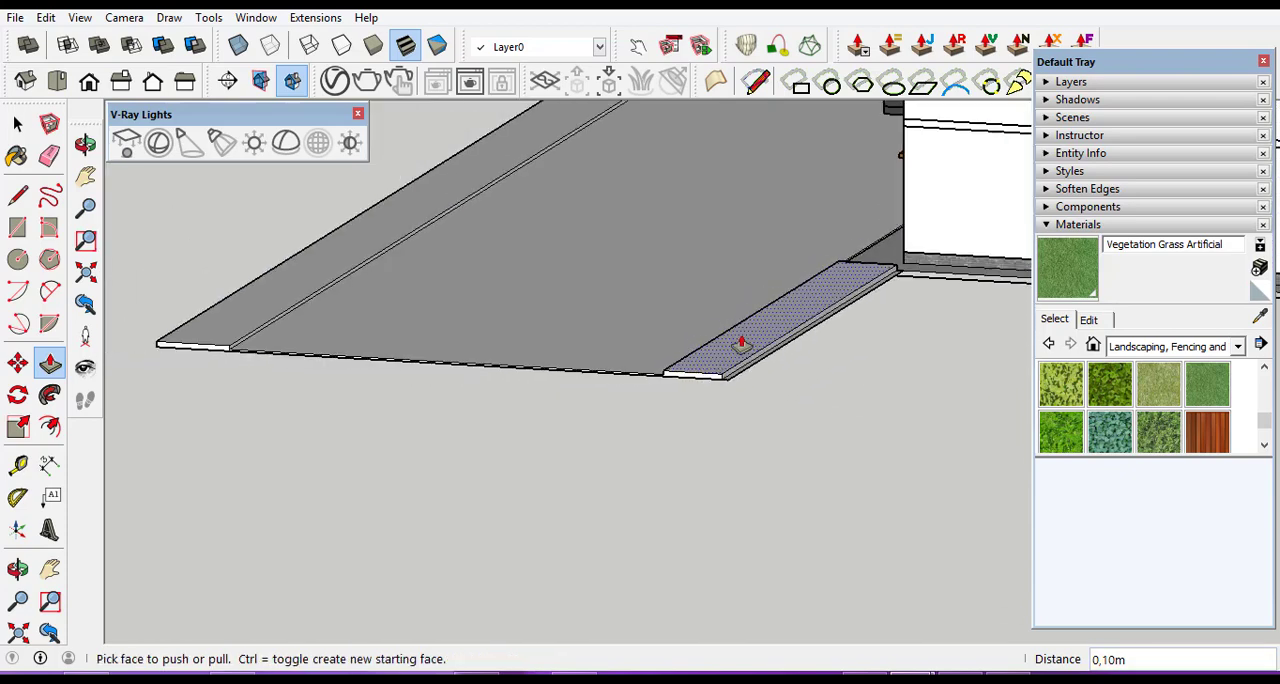
scroll(908, 272, "up", 3)
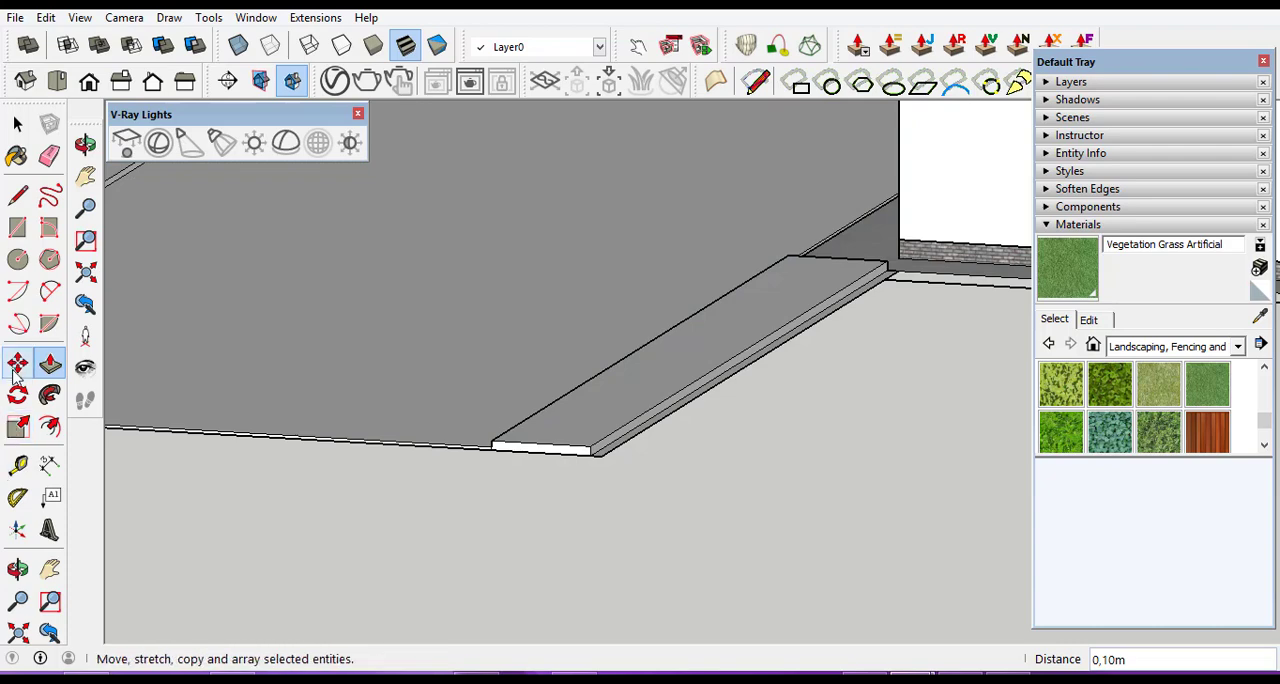
Examine where the raised inner strip meets the building's paved base, and check the whole road from the entrance side.
left_click(17, 567)
left_click_drag(417, 469, 725, 297)
scroll(780, 325, "up", 4)
scroll(686, 277, "up", 3)
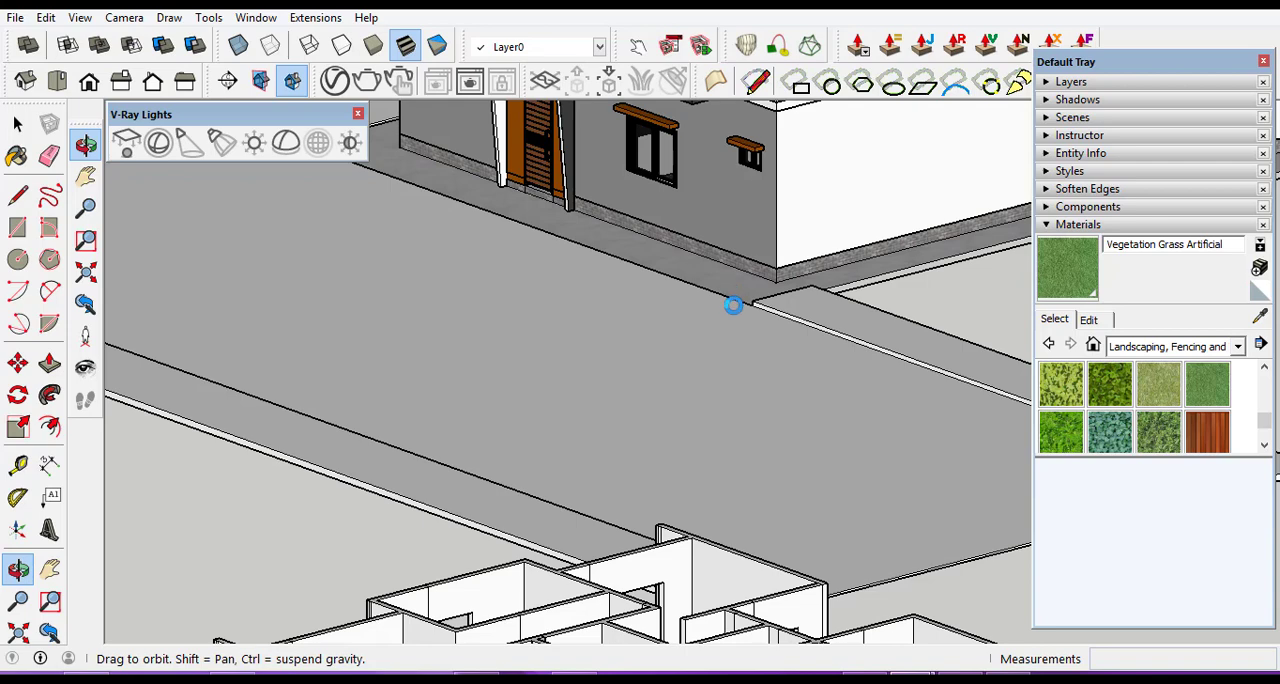
scroll(724, 309, "up", 3)
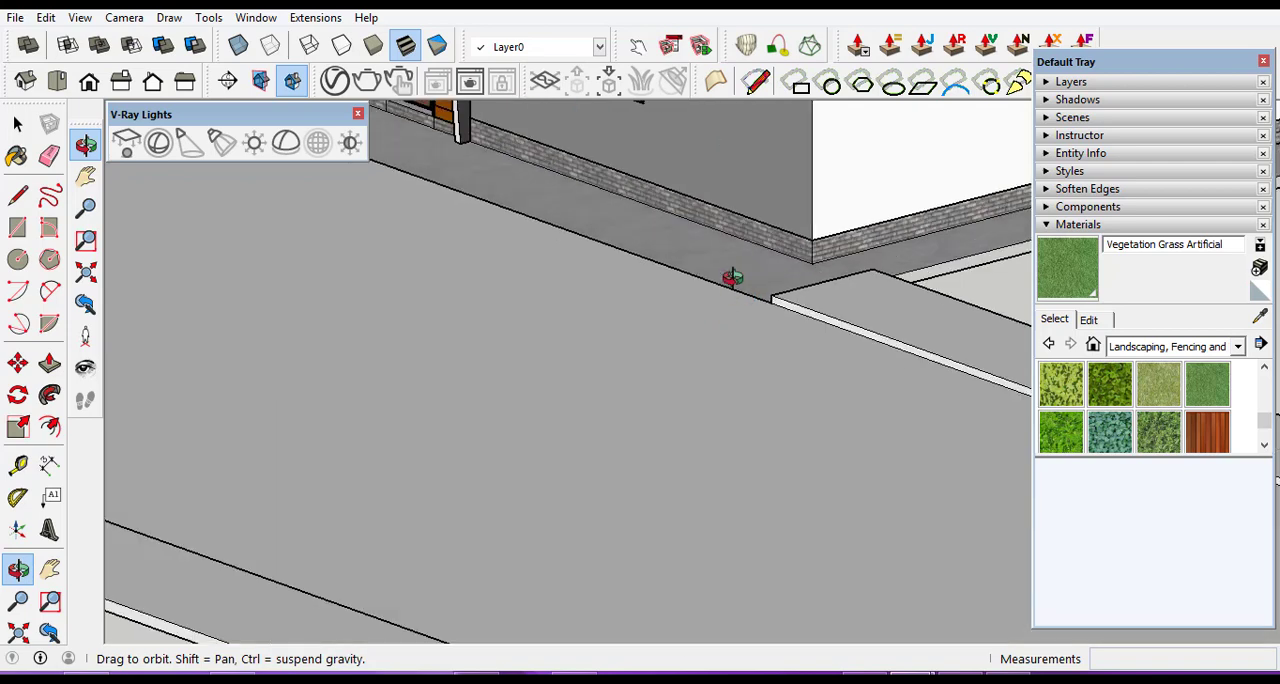
scroll(731, 280, "up", 1)
scroll(749, 257, "down", 4)
scroll(785, 292, "down", 3)
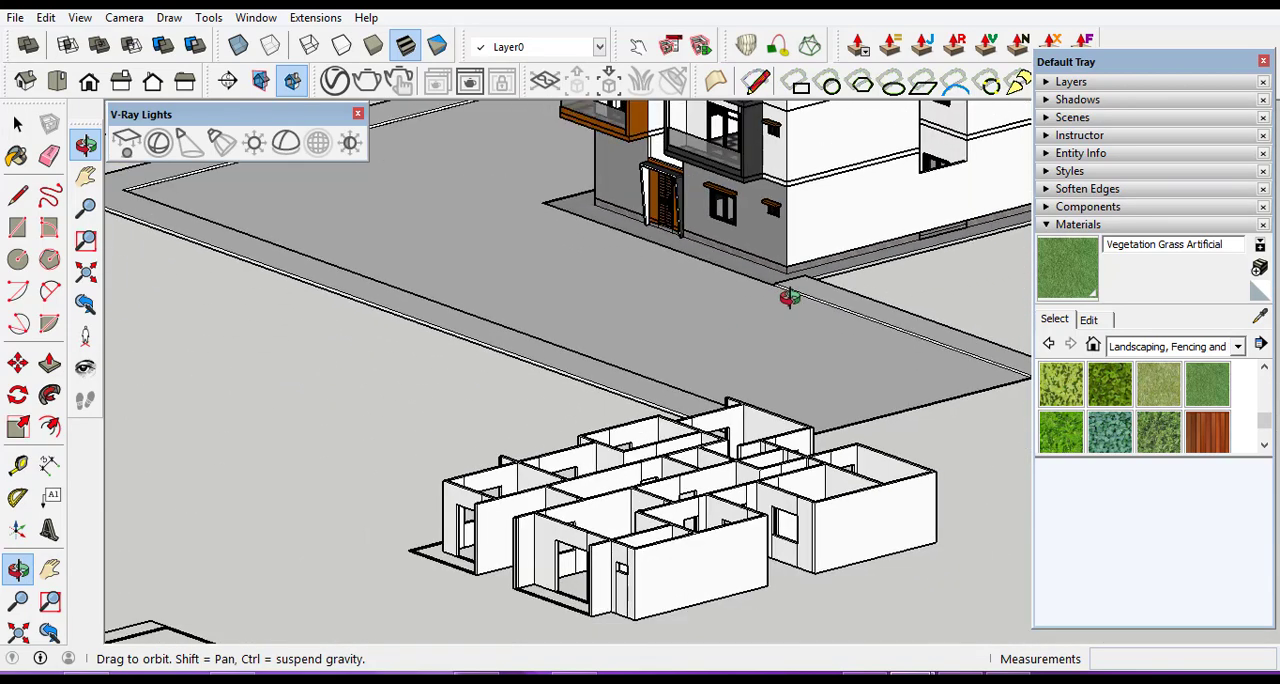
scroll(620, 237, "down", 3)
scroll(612, 268, "up", 2)
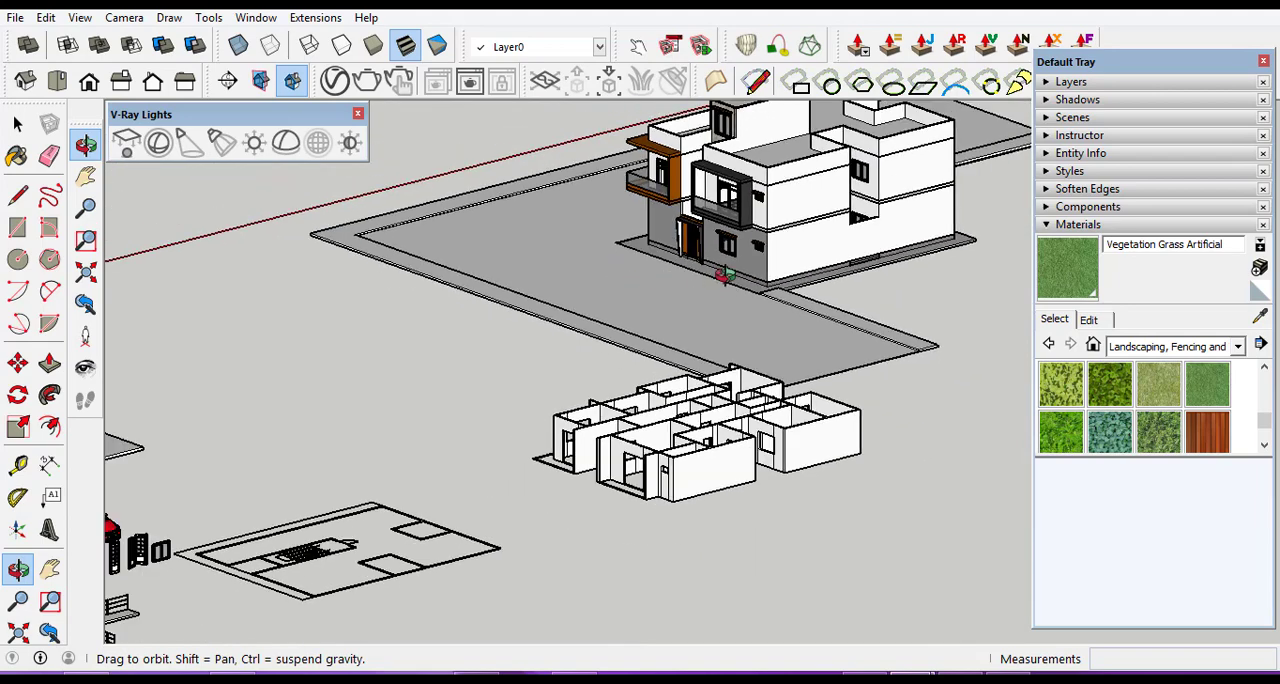
scroll(518, 306, "up", 3)
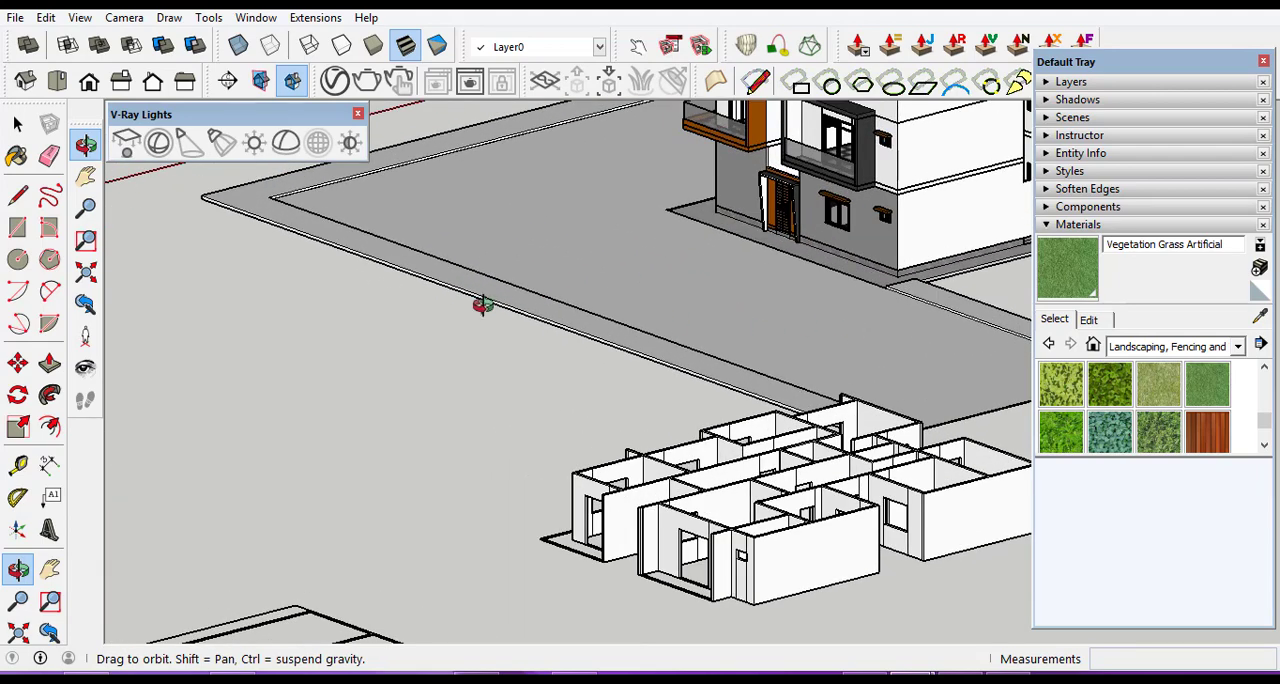
scroll(482, 305, "down", 3)
left_click_drag(642, 321, 724, 295)
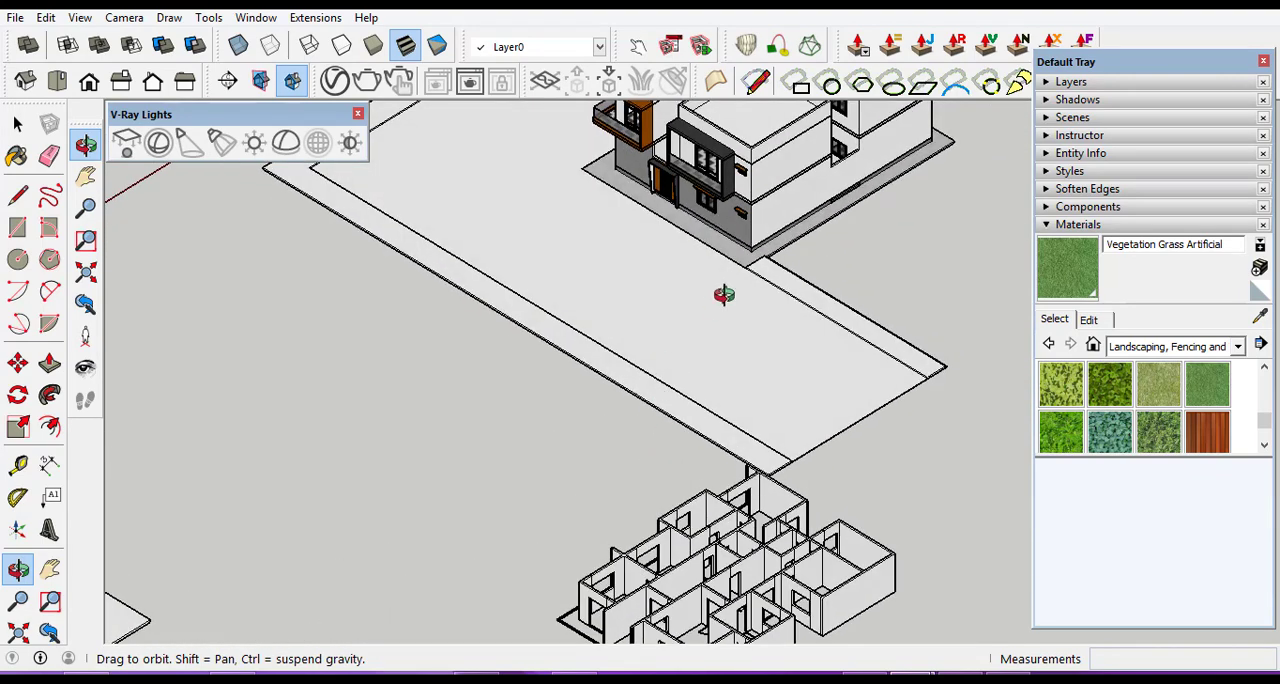
scroll(752, 252, "up", 3)
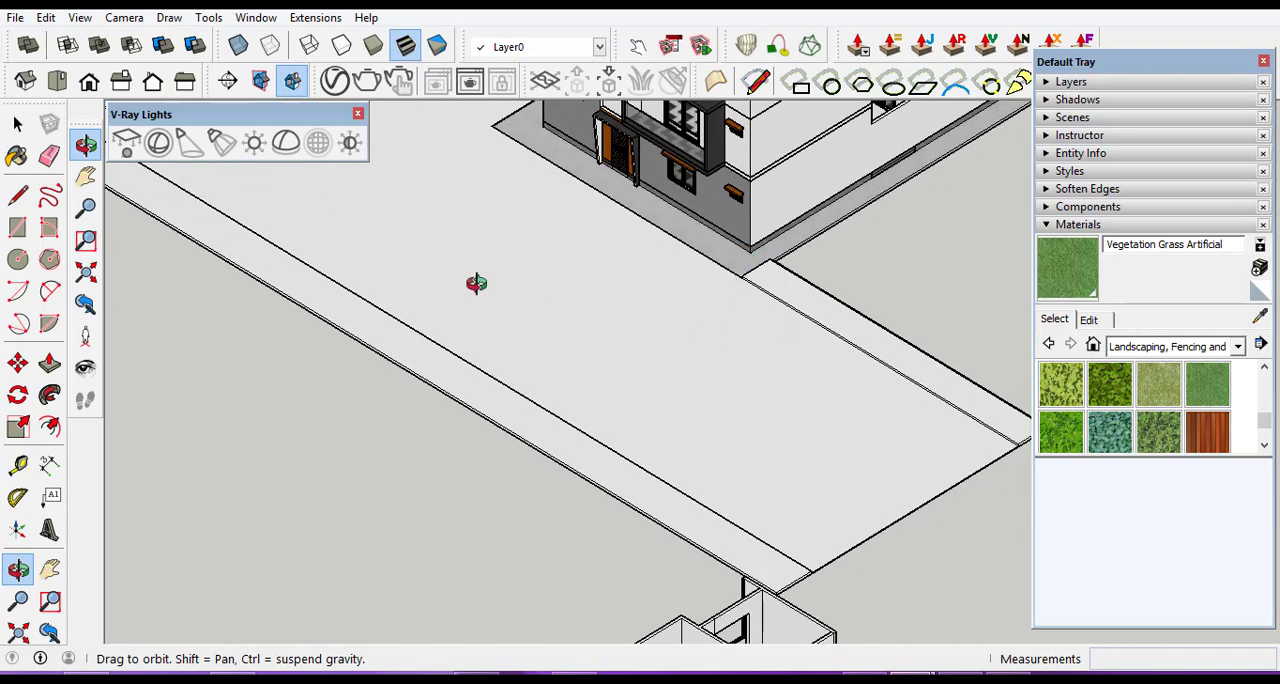
Select all connected geometry of the L-shaped road and its edge strips and make it a group.
left_click(18, 123)
left_click(20, 123)
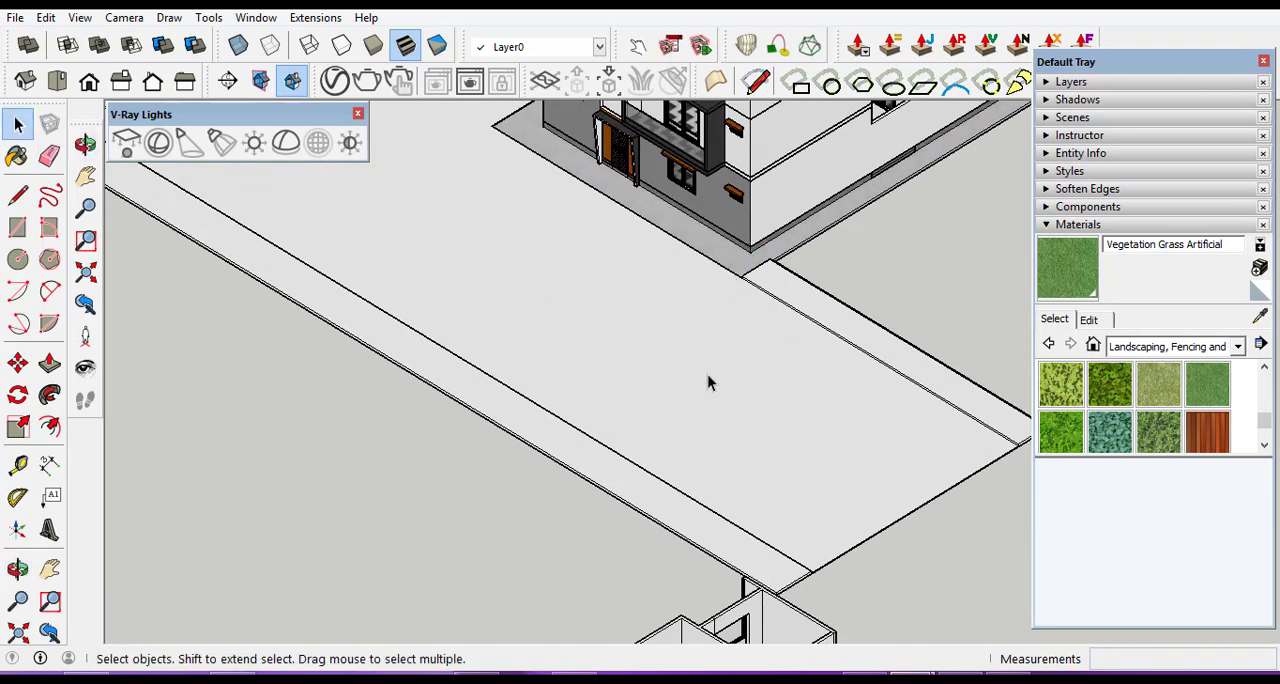
triple_click(755, 430)
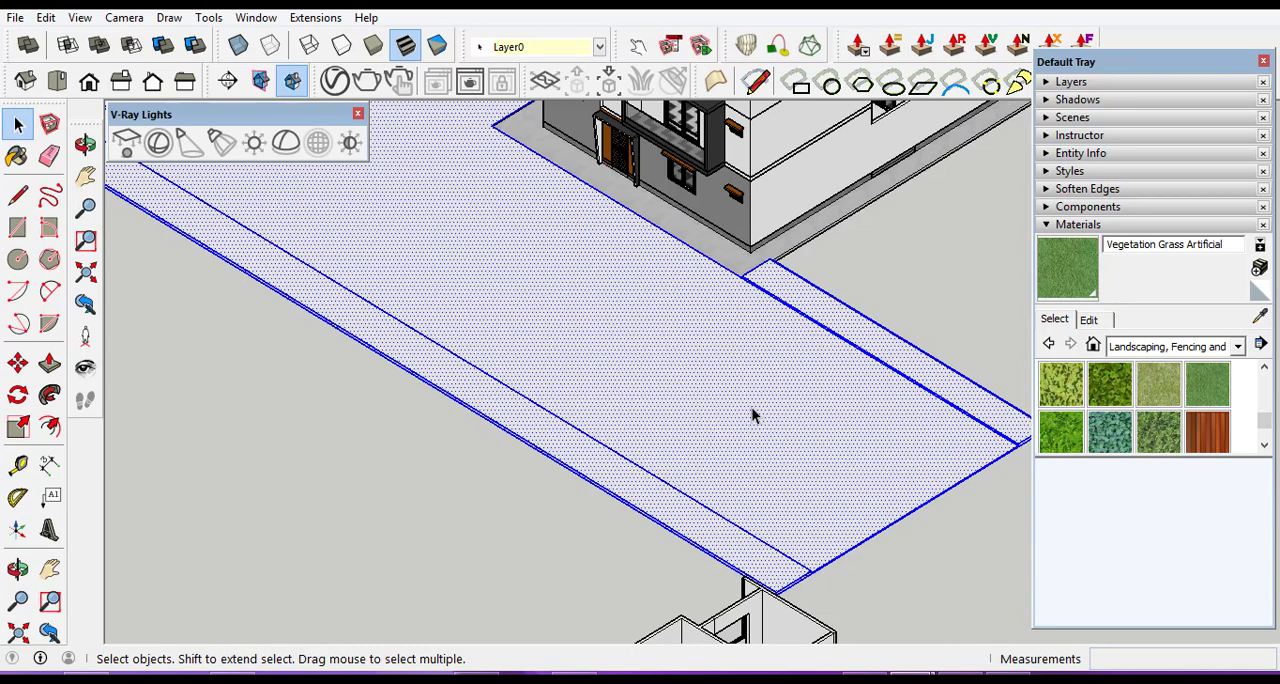
scroll(856, 442, "down", 3)
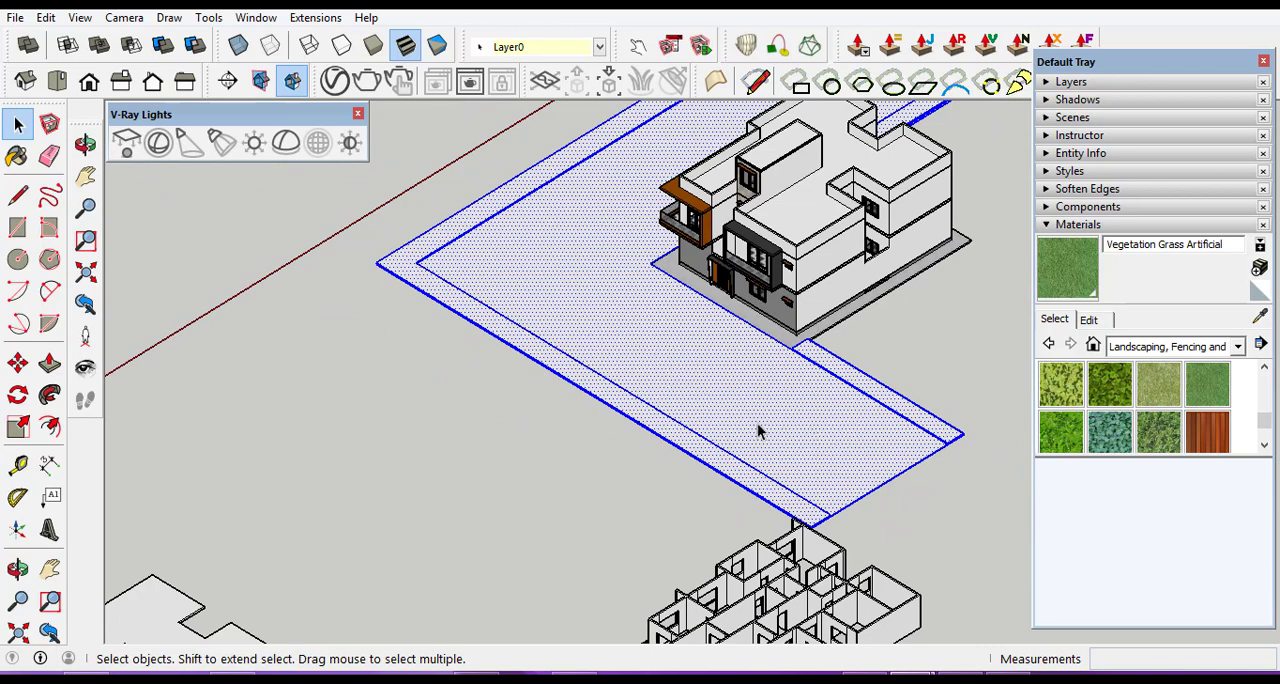
right_click(757, 423)
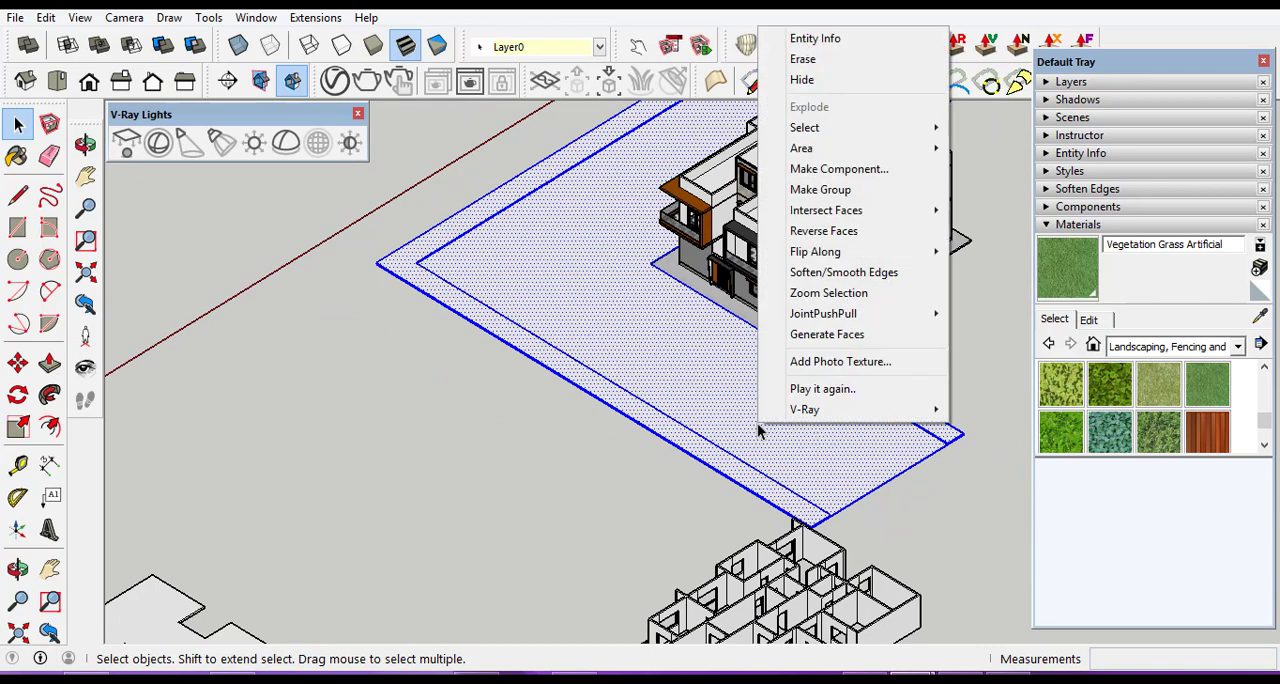
left_click(829, 192)
Move the road group down 0.15 m so the inner strip's top corner meets the top corner of the building's paved base, then deselect it.
scroll(837, 403, "up", 10)
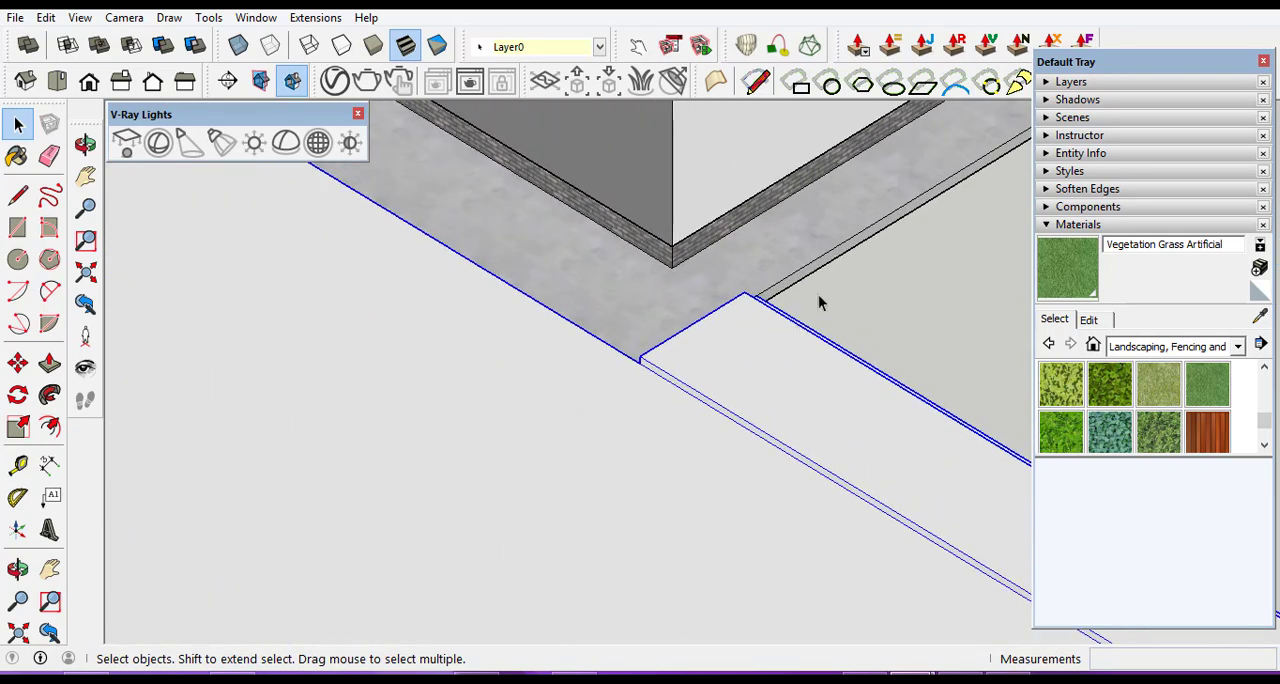
left_click(17, 363)
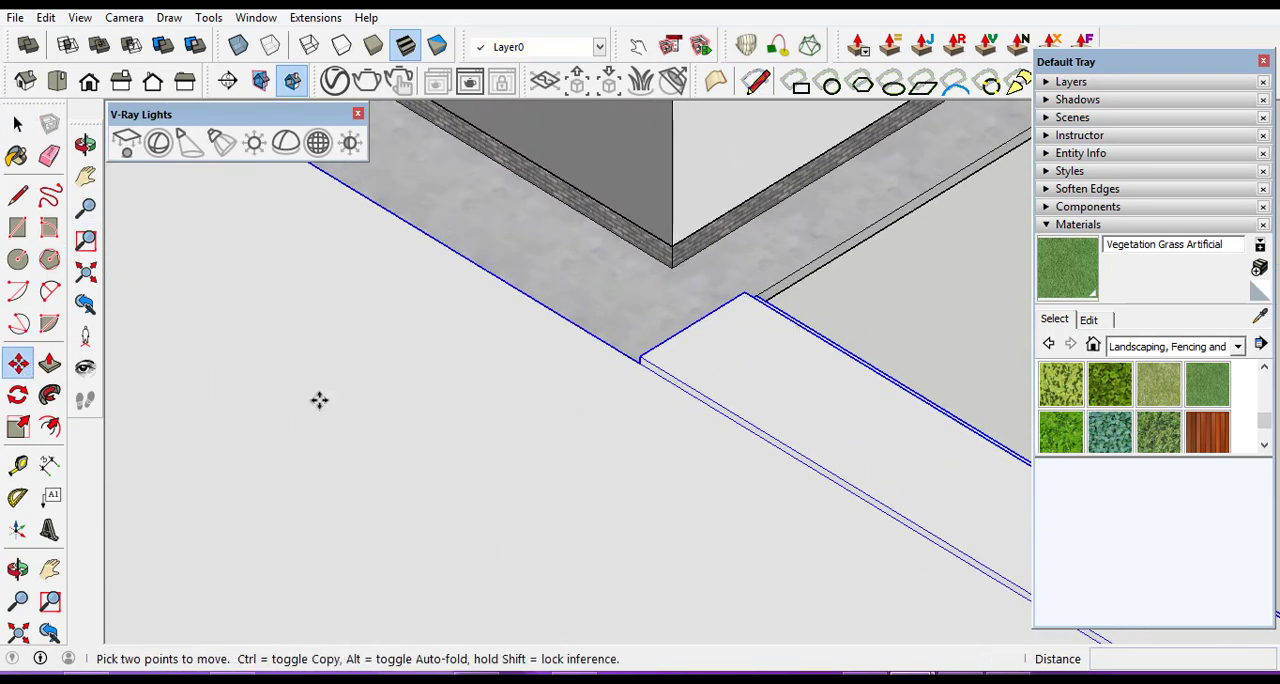
scroll(596, 383, "up", 1)
scroll(620, 375, "up", 2)
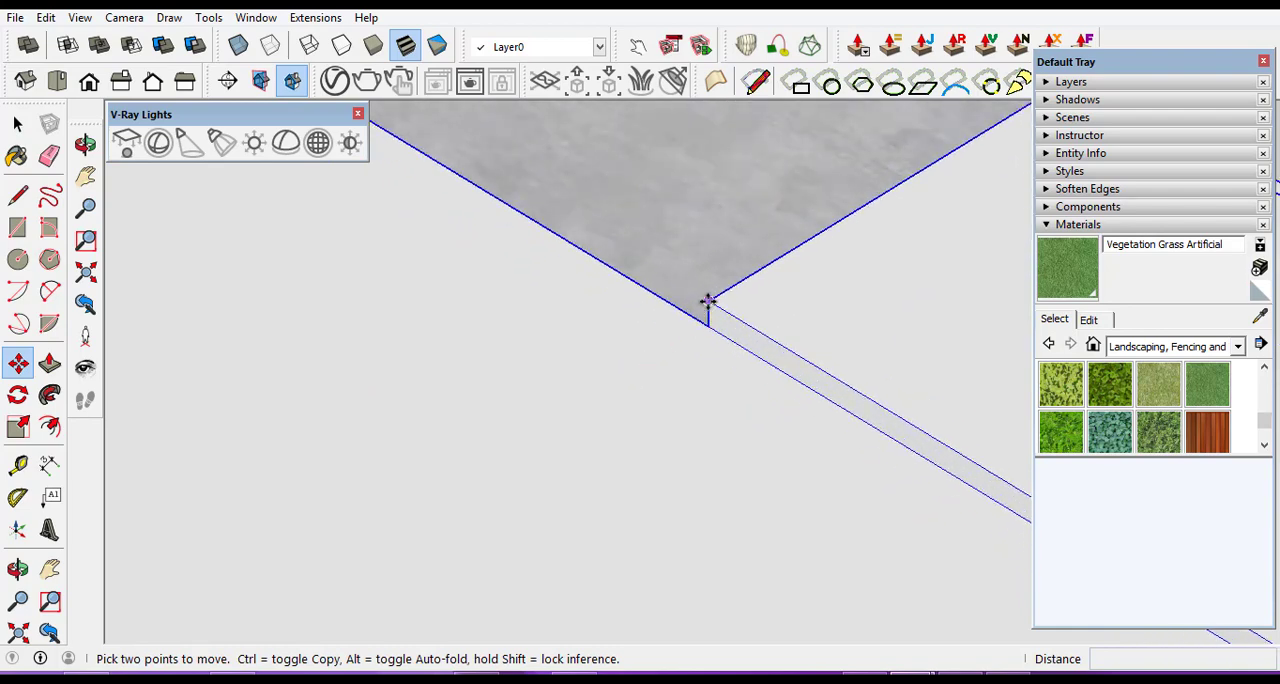
left_click(707, 301)
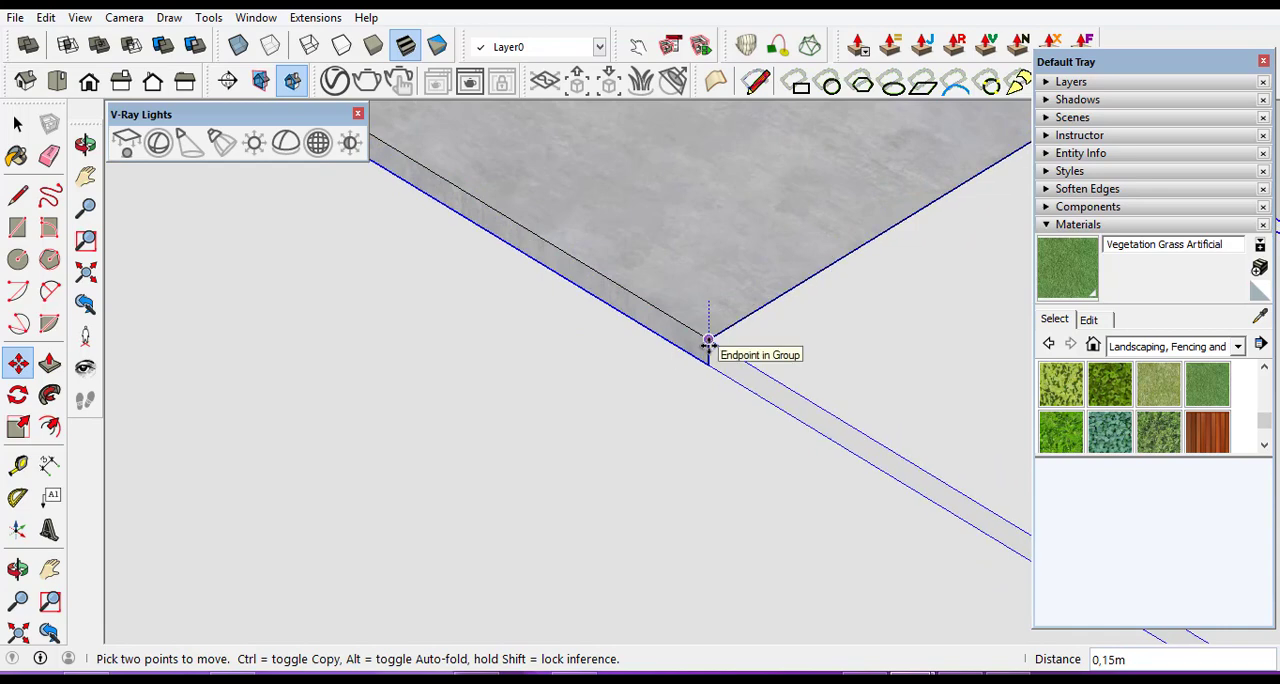
left_click(708, 342)
scroll(694, 302, "down", 5)
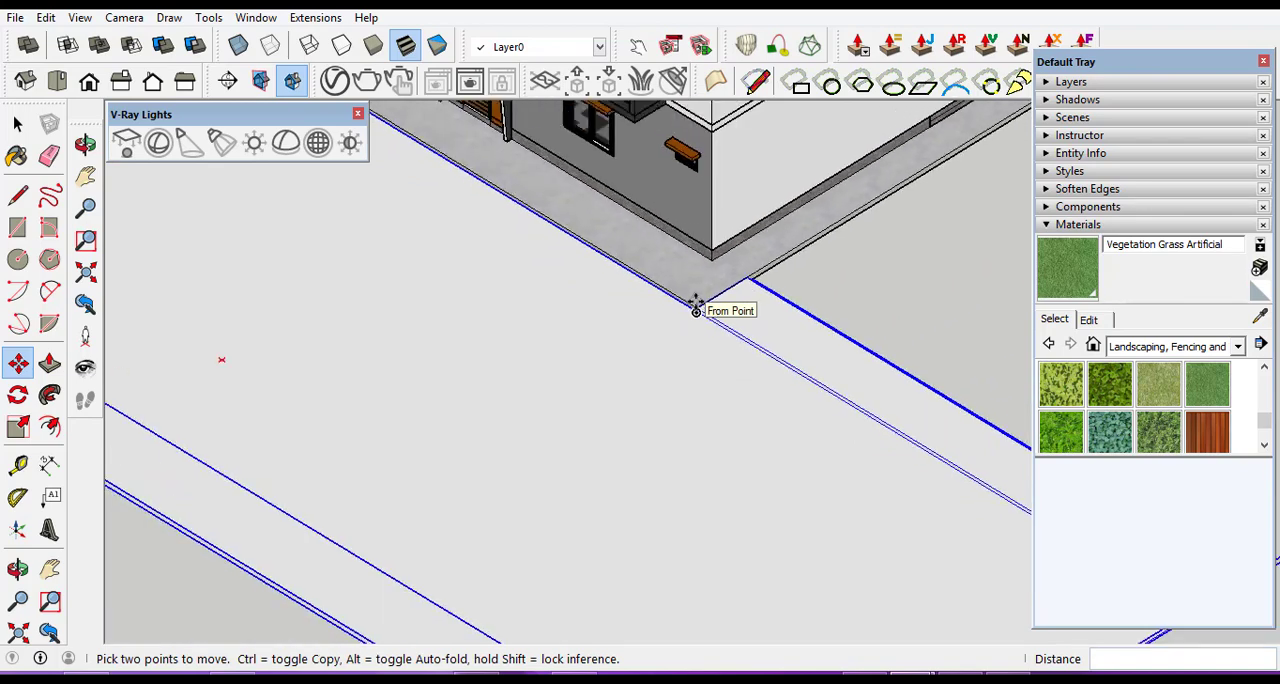
scroll(643, 354, "down", 6)
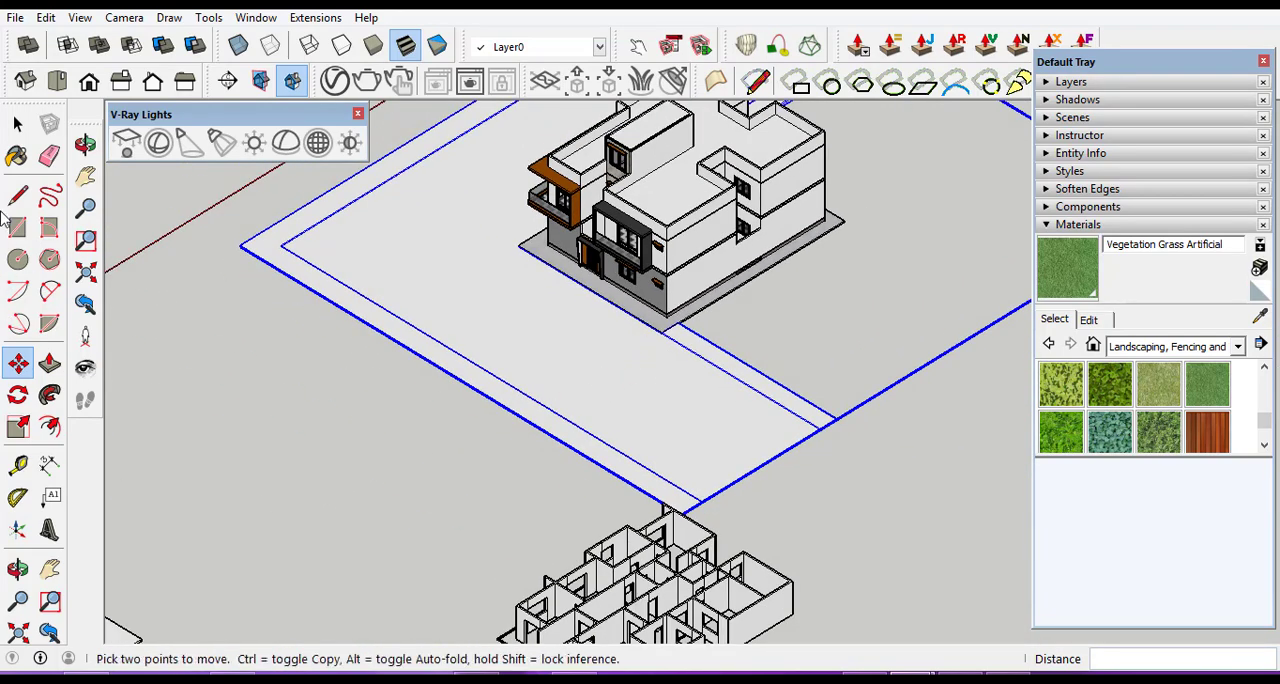
left_click(18, 124)
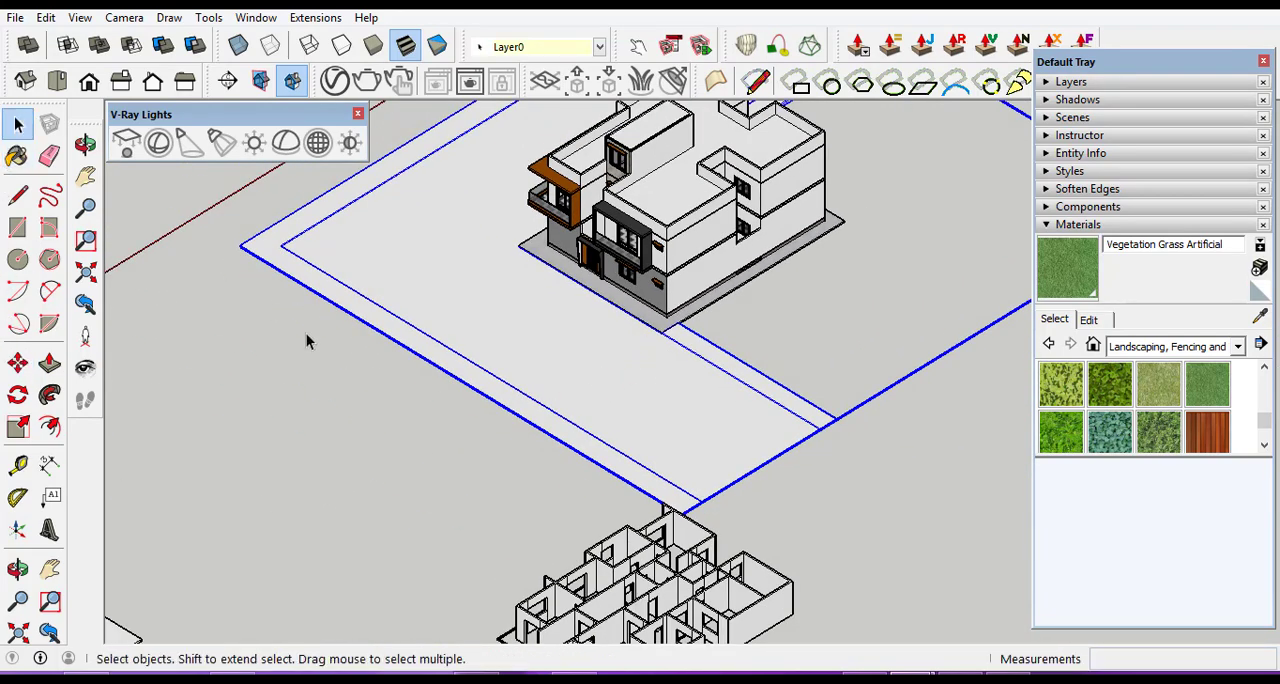
left_click(203, 317)
Examine the lowered road from both branches and close up at the corner of the building's paved base.
left_click(18, 568)
scroll(586, 298, "up", 4)
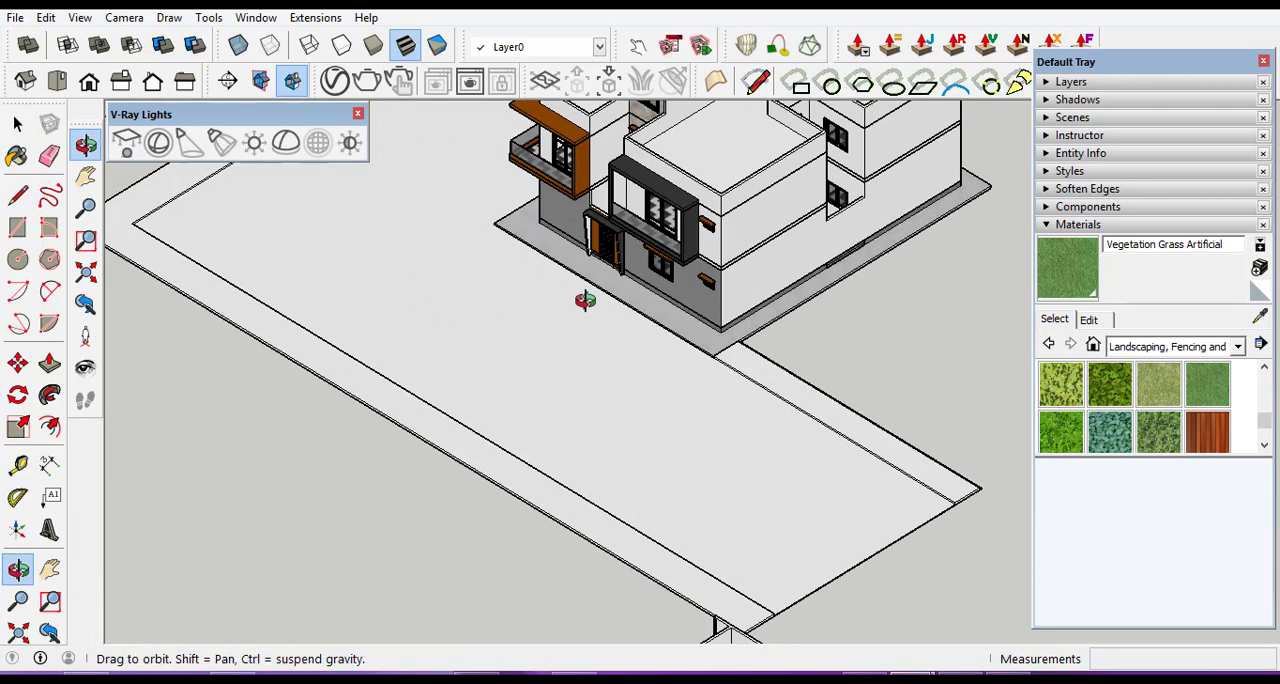
scroll(737, 367, "up", 3)
left_click_drag(709, 367, 451, 251)
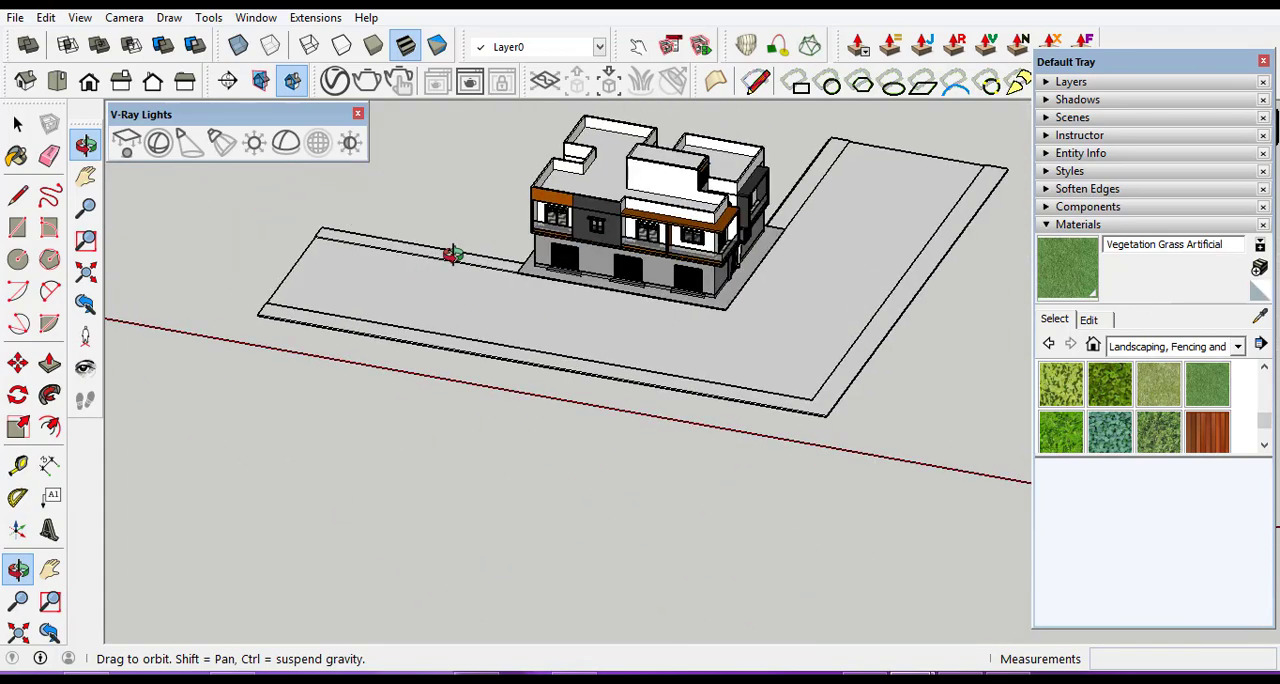
scroll(571, 271, "up", 6)
left_click_drag(548, 311, 471, 321)
scroll(451, 277, "down", 10)
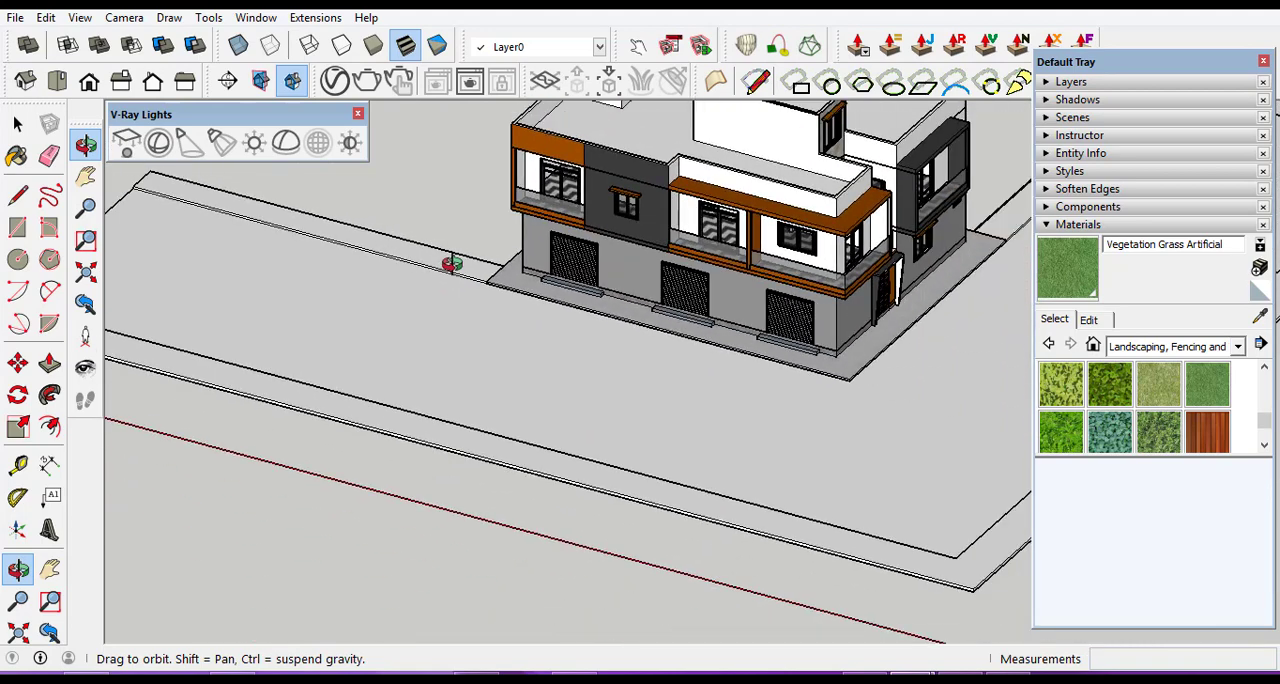
scroll(691, 450, "up", 3)
left_click_drag(691, 450, 927, 241)
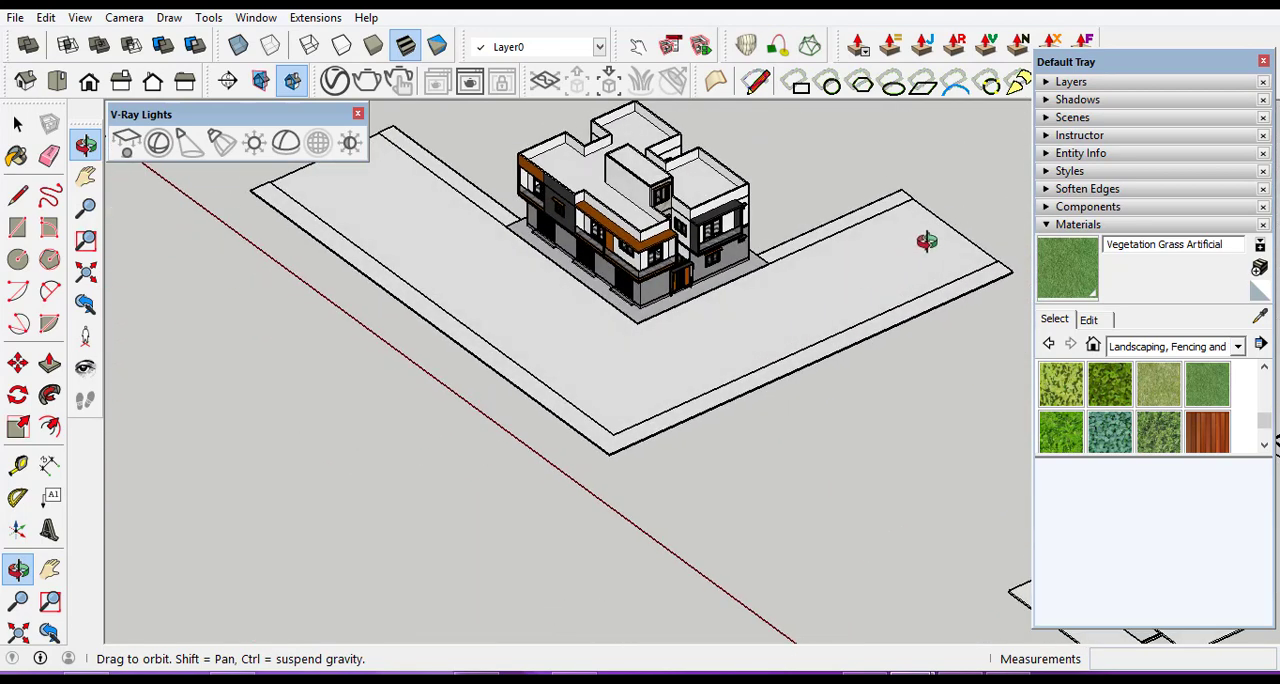
scroll(690, 285, "up", 4)
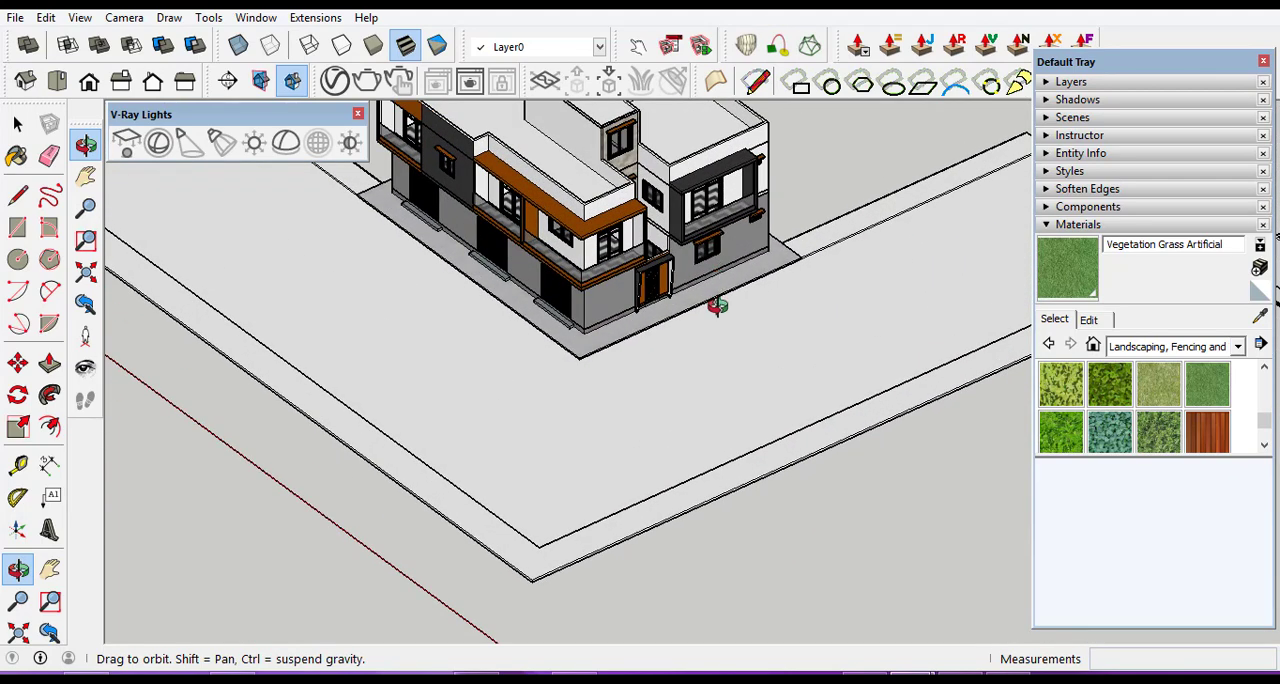
left_click_drag(632, 312, 682, 205)
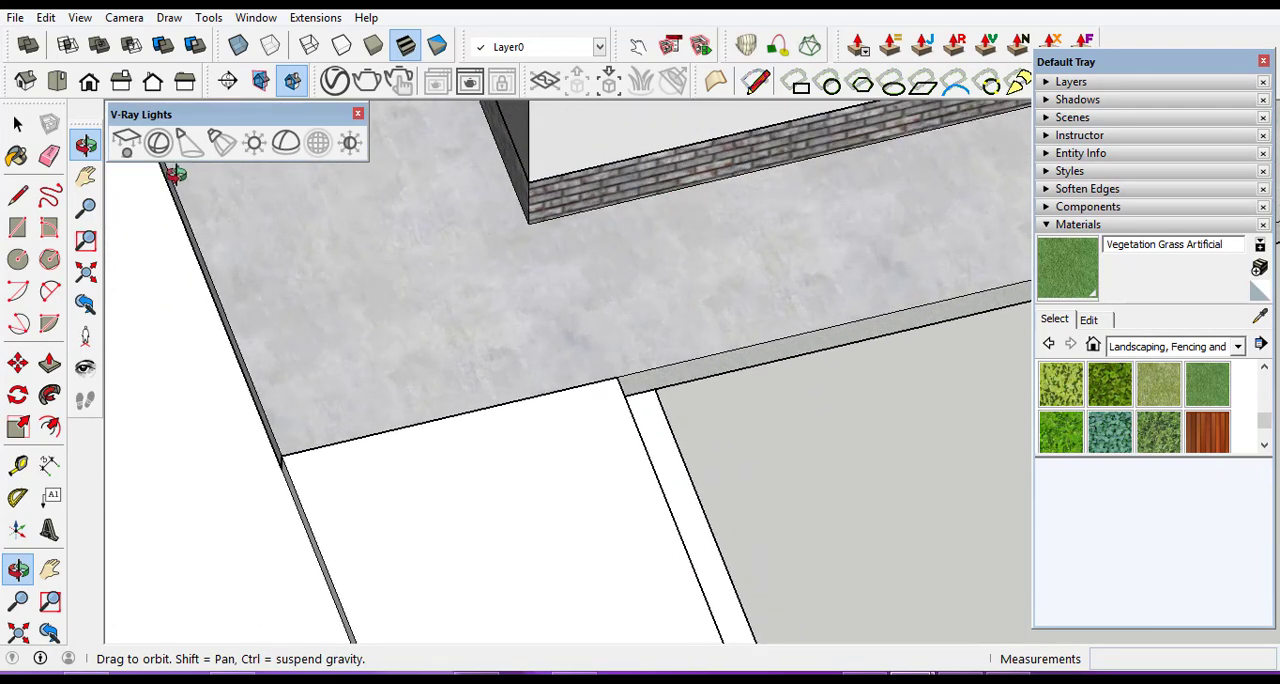
Open the paved base for editing and draw a 1.00 by about 0.17 m rectangle from the inner road strip's corner to the building wall.
left_click(17, 123)
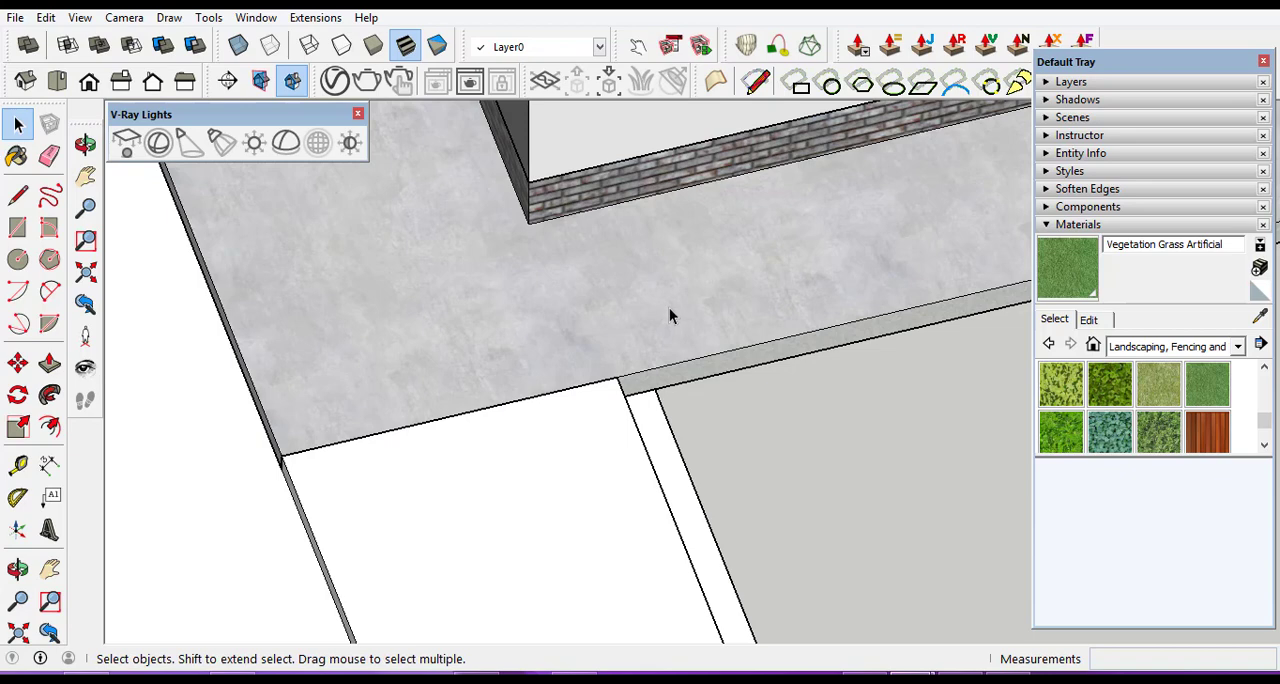
triple_click(670, 312)
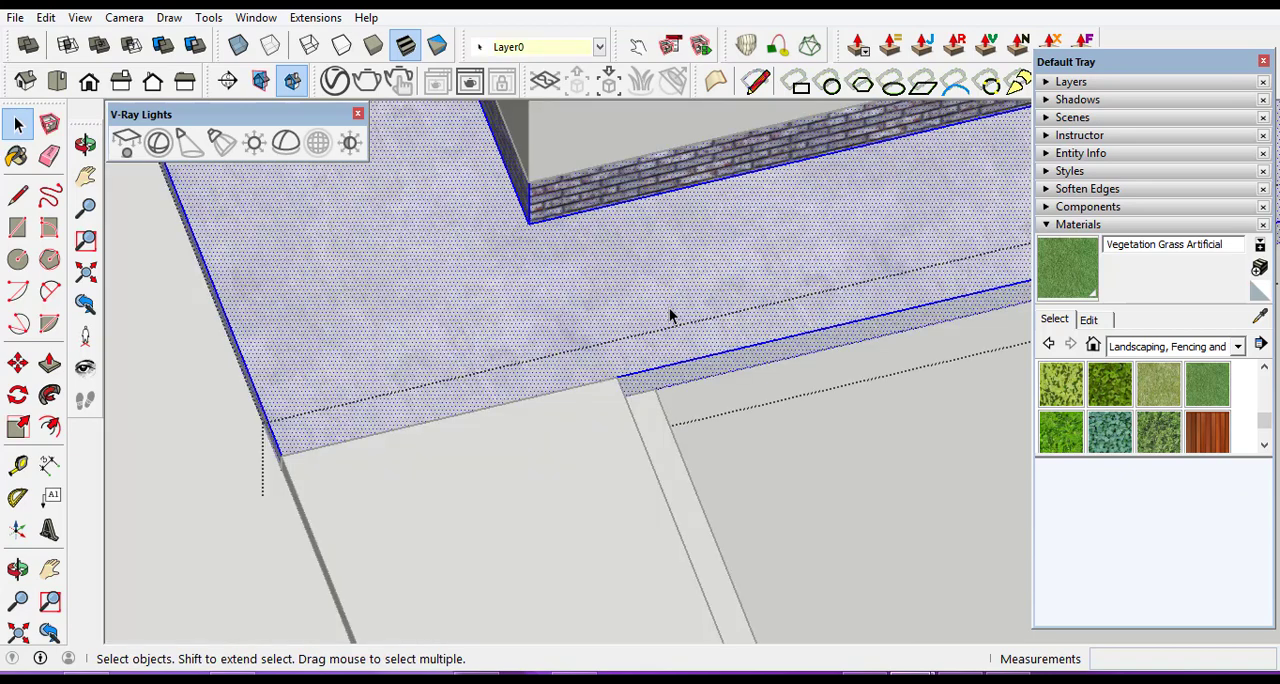
scroll(660, 385, "up", 3)
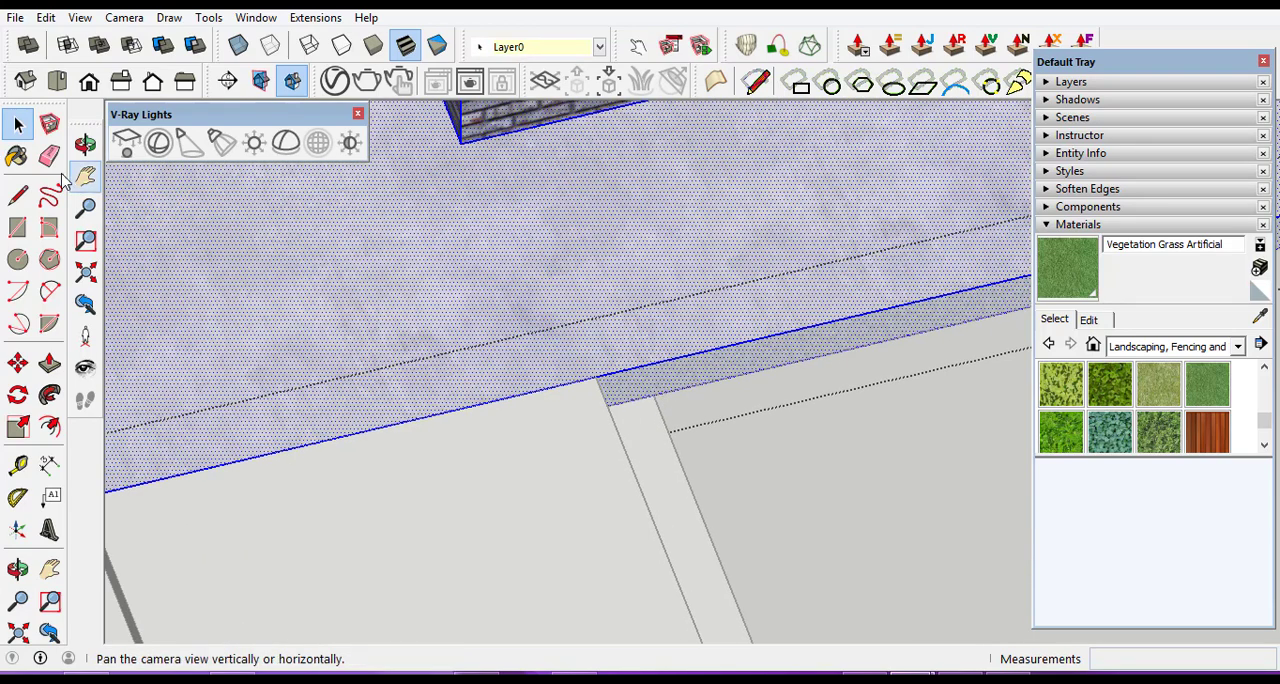
left_click(19, 228)
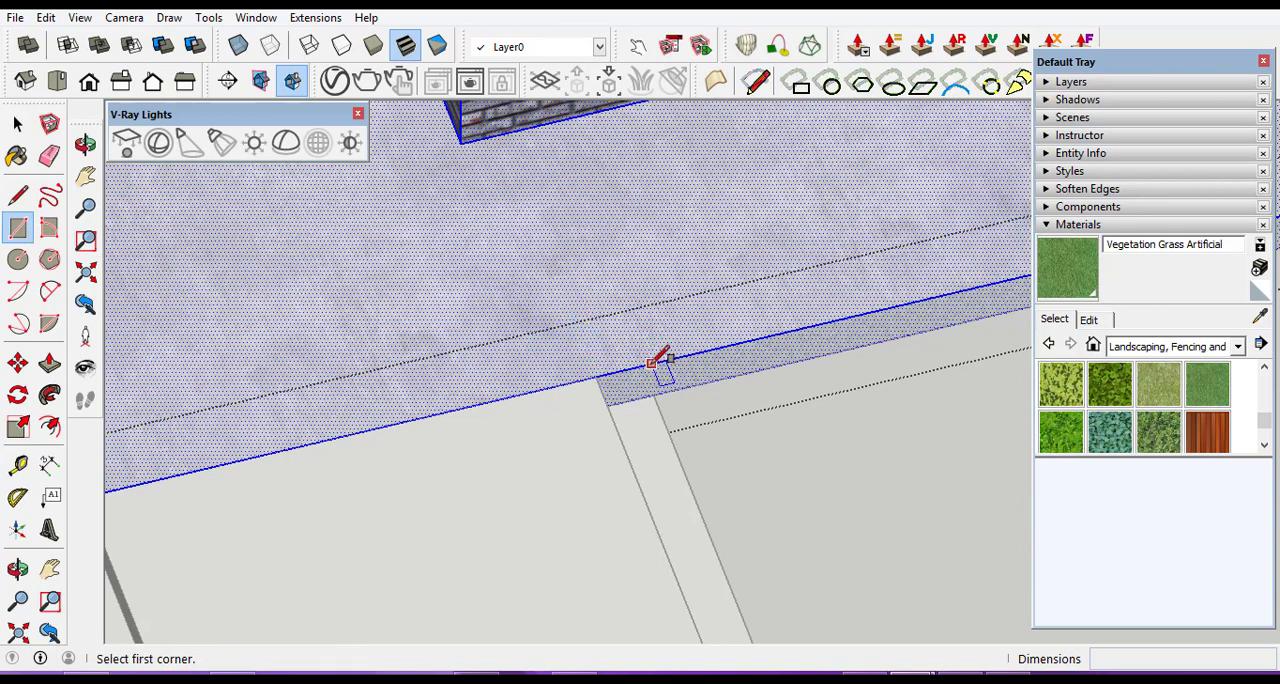
scroll(620, 399, "up", 1)
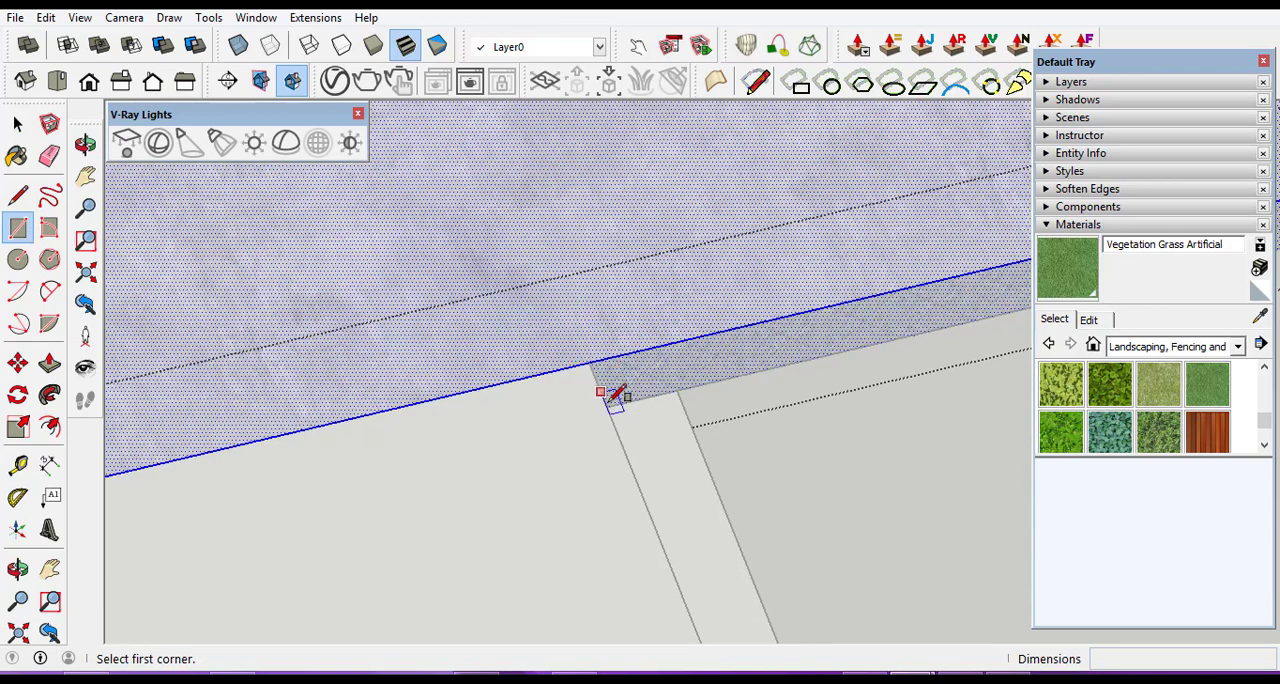
scroll(612, 396, "down", 2)
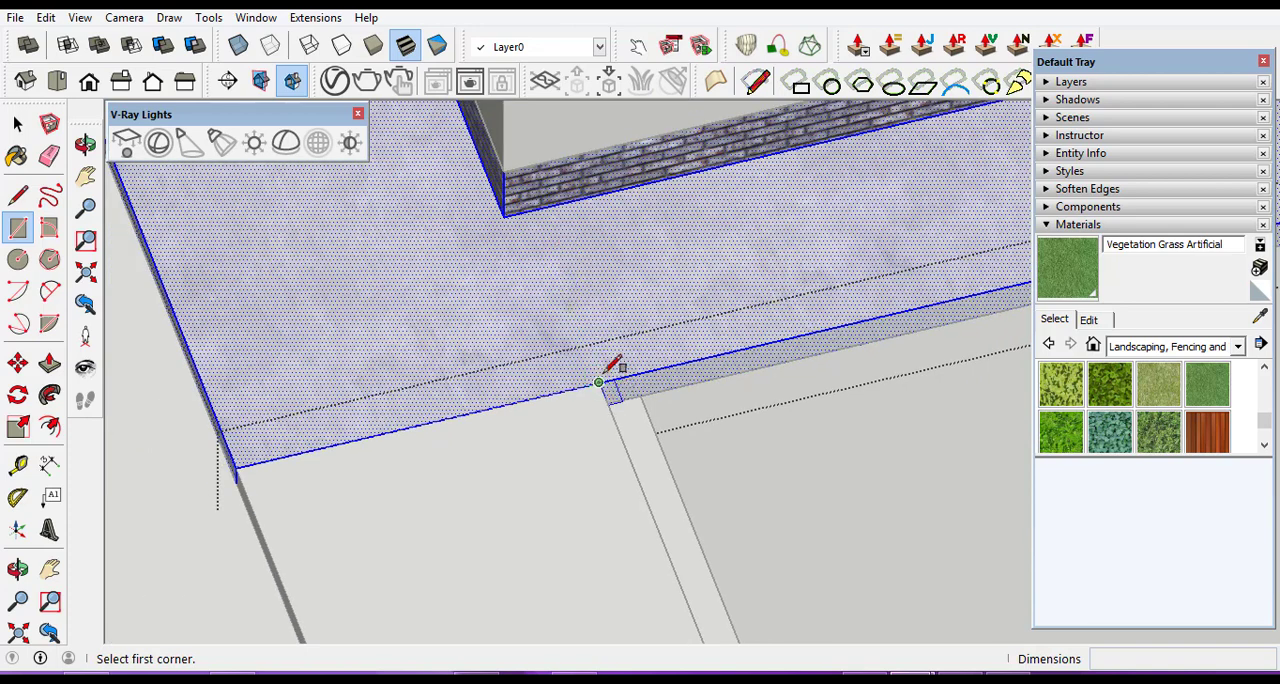
left_click(598, 382)
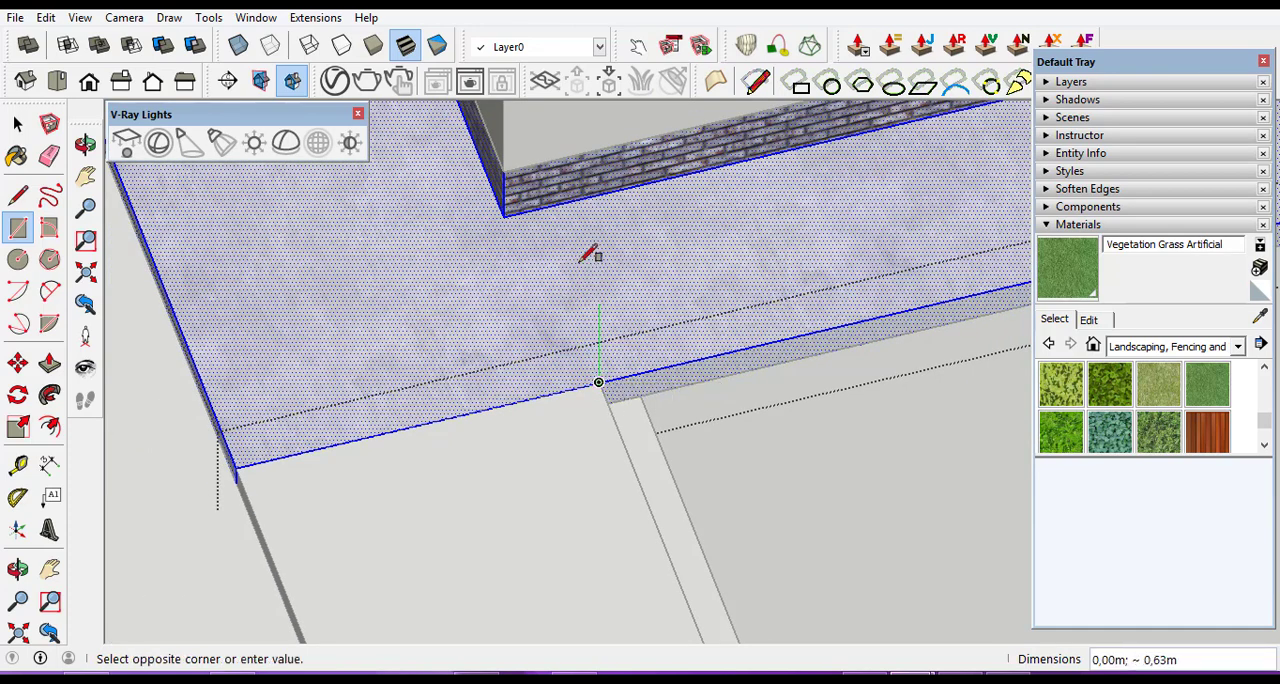
left_click(569, 202)
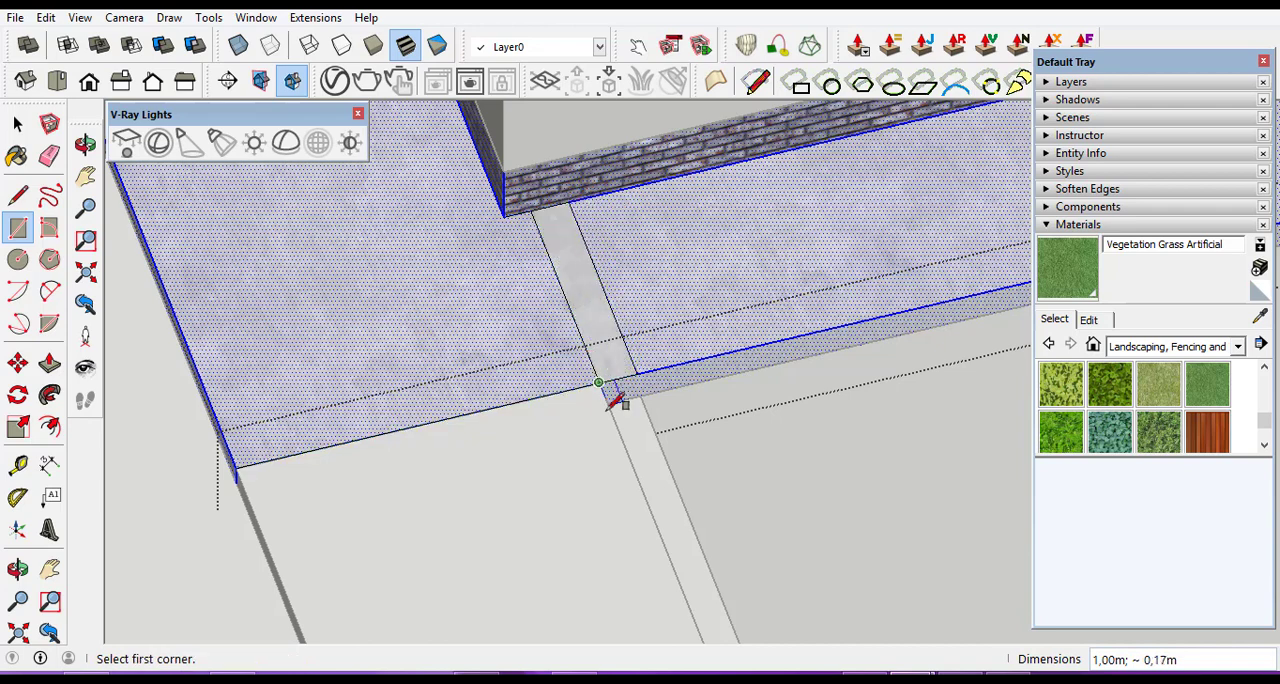
scroll(621, 393, "up", 3)
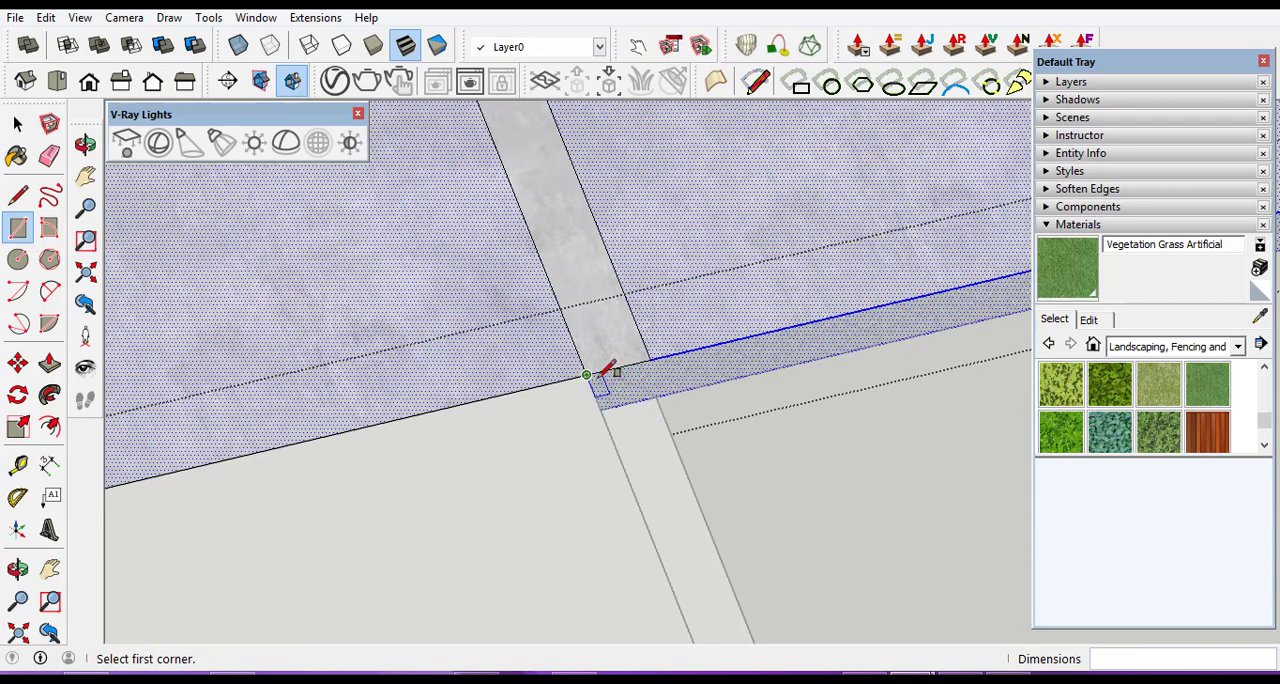
scroll(836, 389, "down", 4)
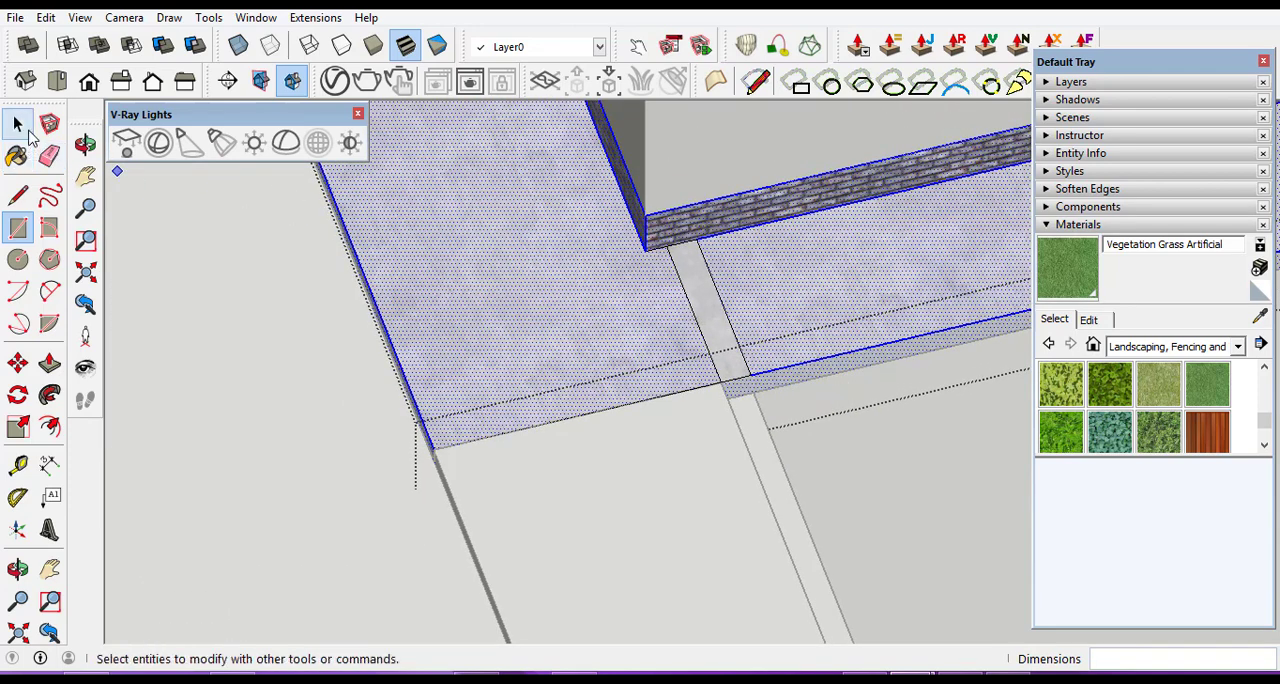
Pull the narrow rectangle on the paved base up 0.30 m.
left_click(17, 123)
scroll(719, 337, "up", 2)
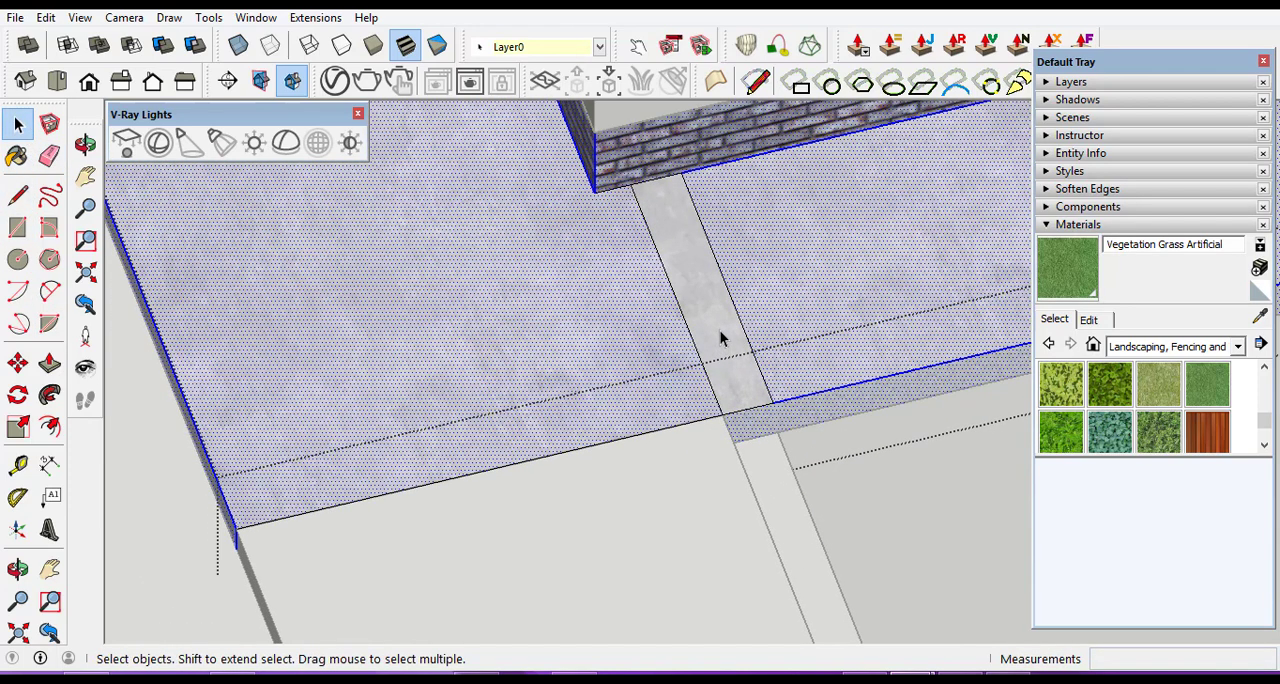
left_click(720, 337)
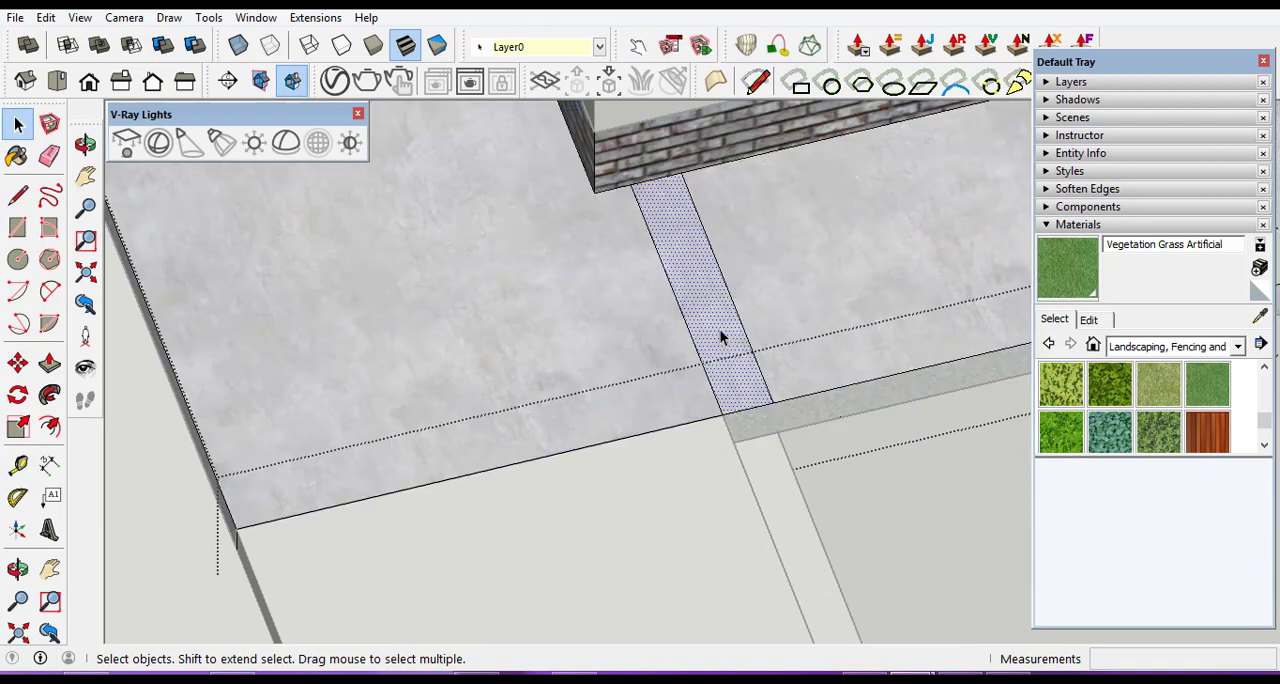
left_click(52, 372)
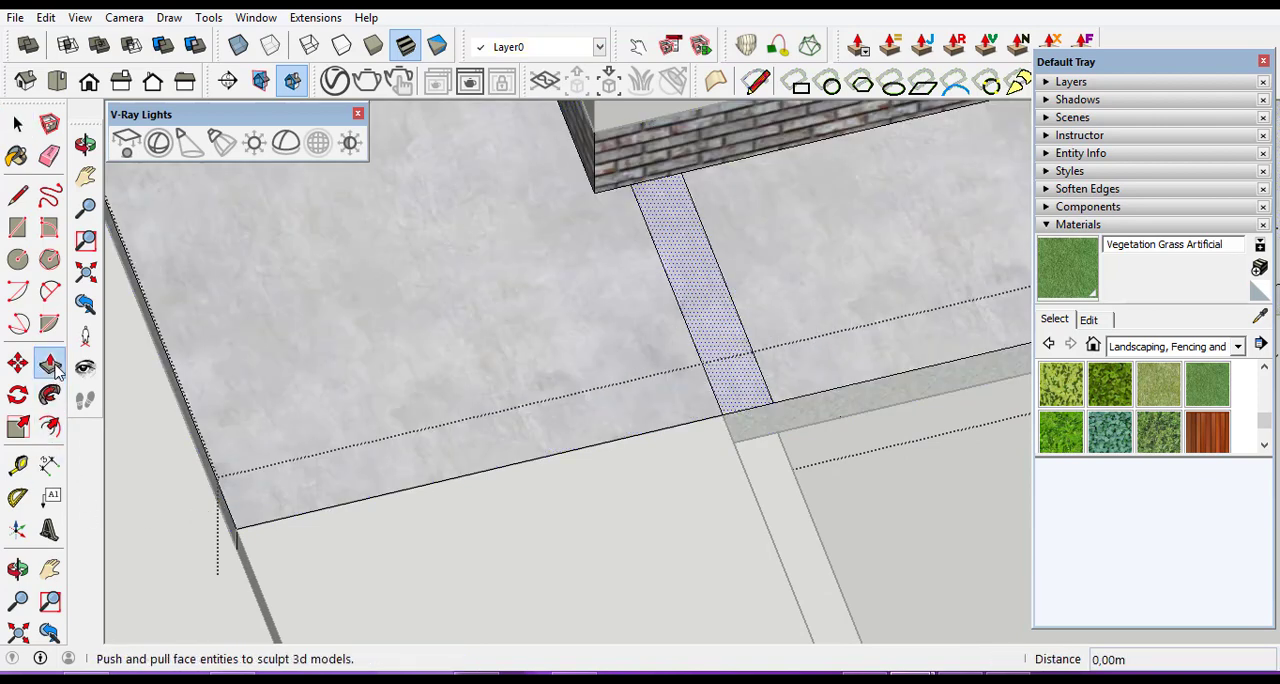
left_click(723, 339)
scroll(769, 345, "down", 6)
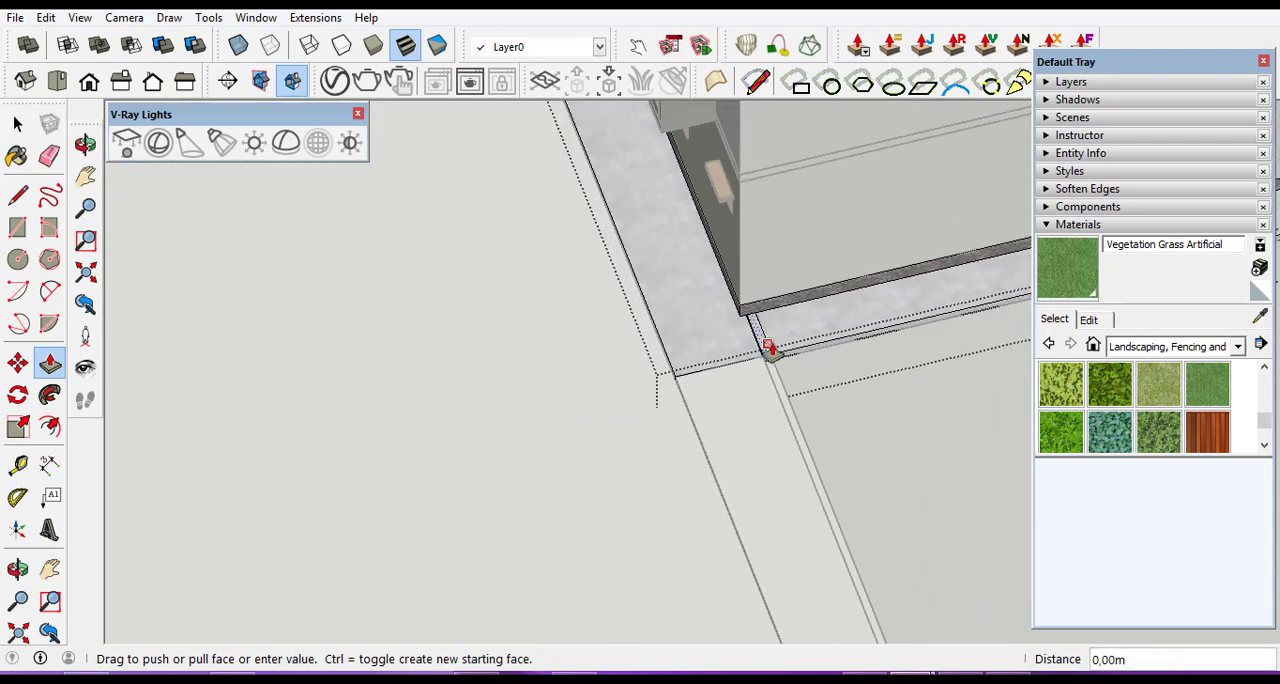
scroll(769, 345, "down", 6)
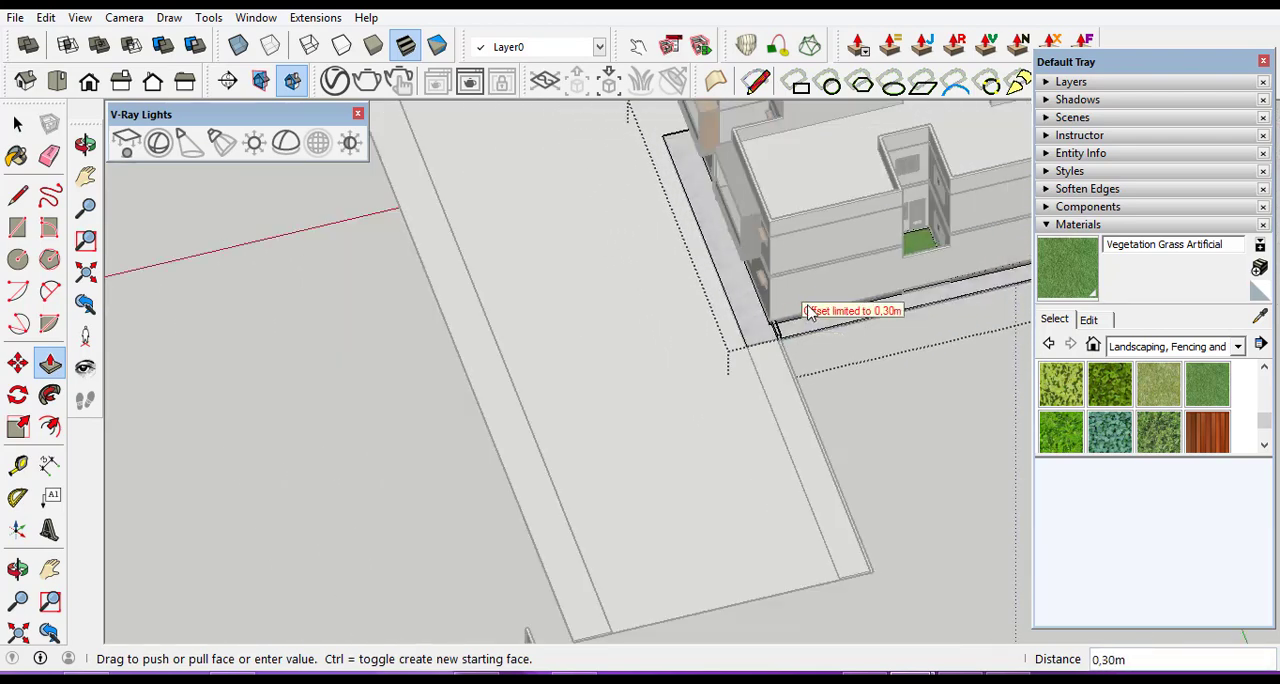
scroll(785, 328, "up", 4)
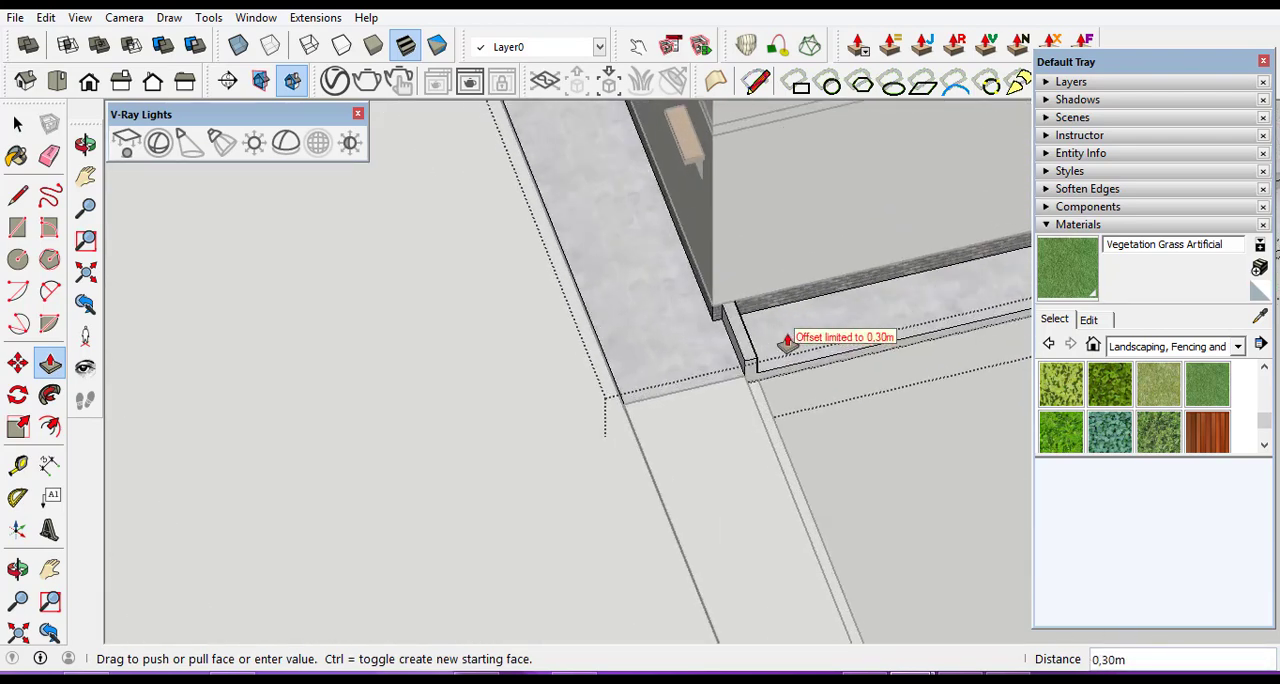
left_click(750, 292)
scroll(750, 300, "up", 2)
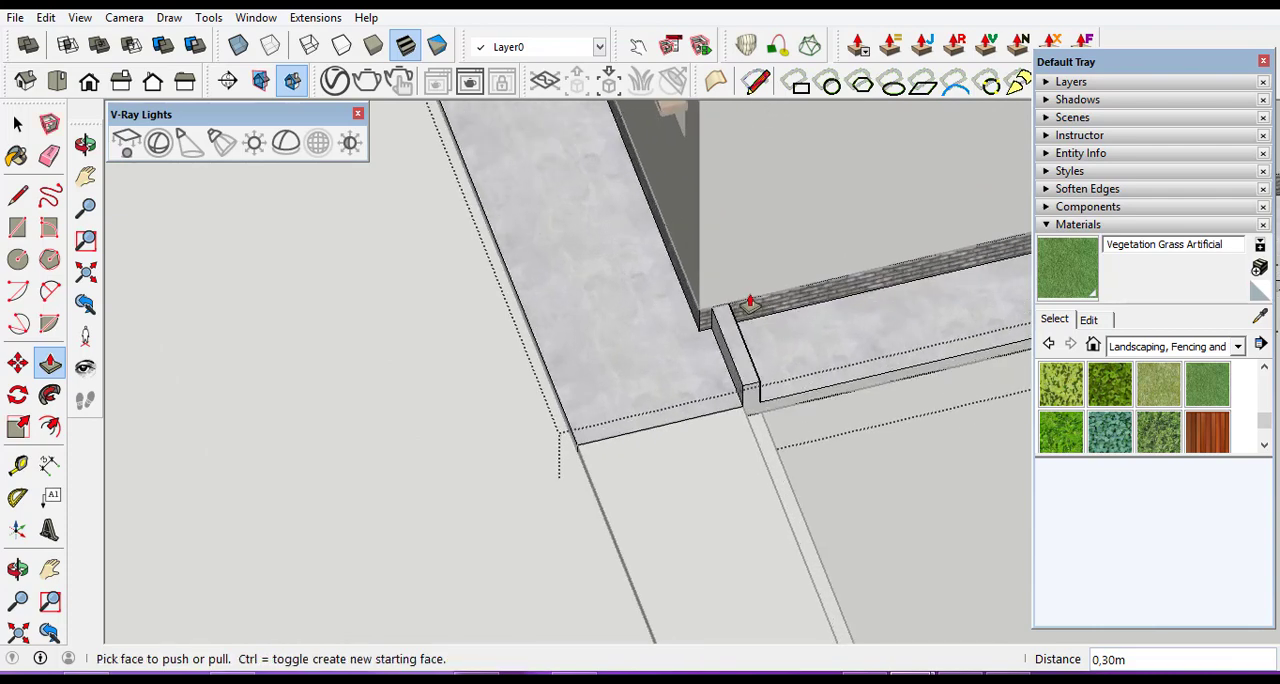
Pull the raised block's top face up a further 4.80 m to form a wall, and leave the paved base's editing.
scroll(750, 300, "up", 2)
left_click(726, 395)
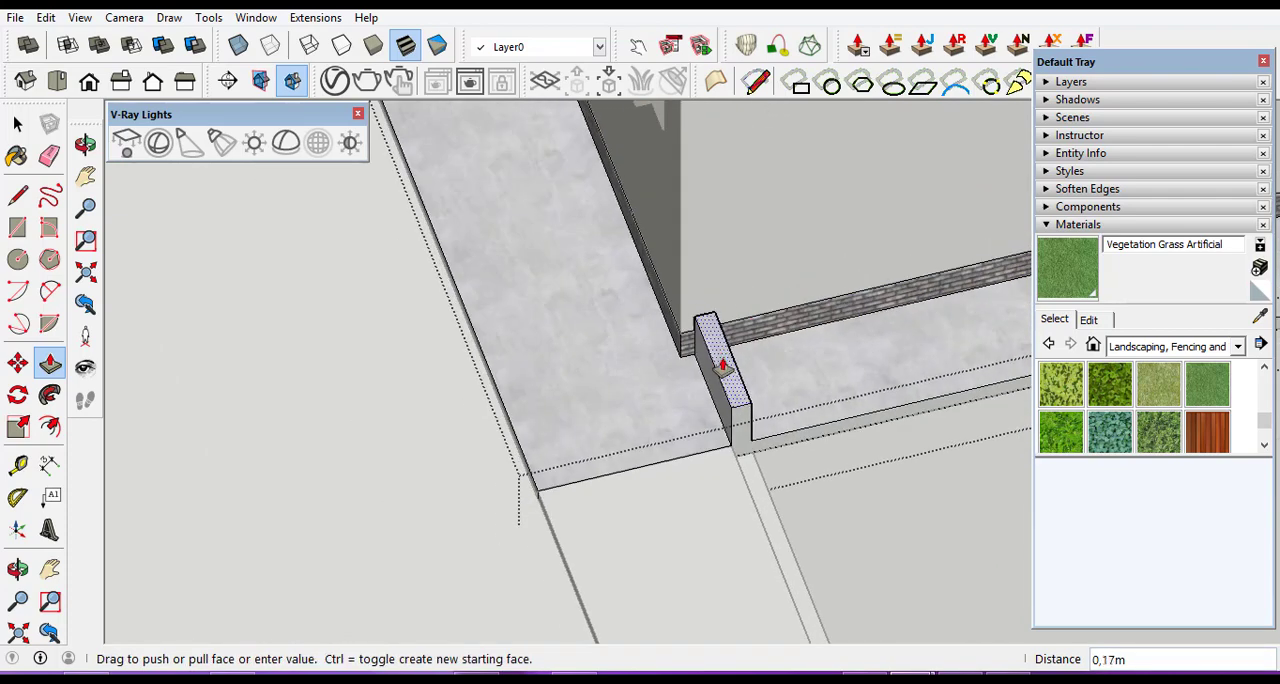
scroll(722, 366, "down", 3)
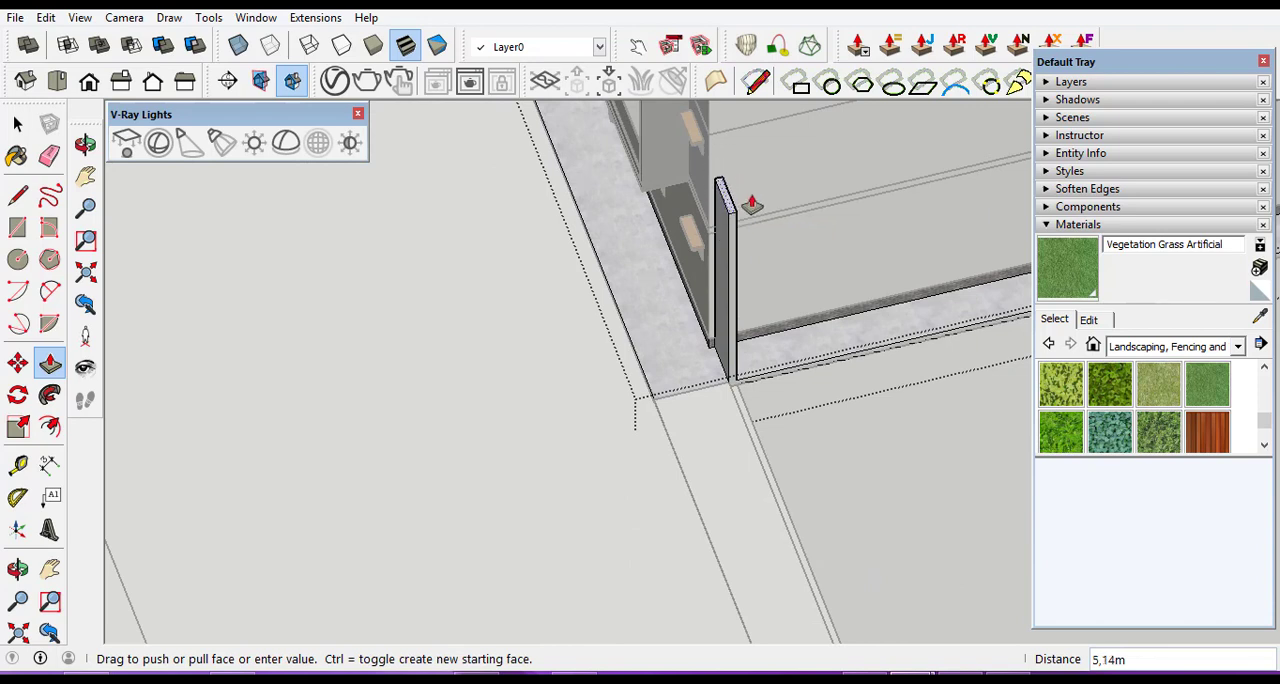
scroll(753, 222, "up", 3)
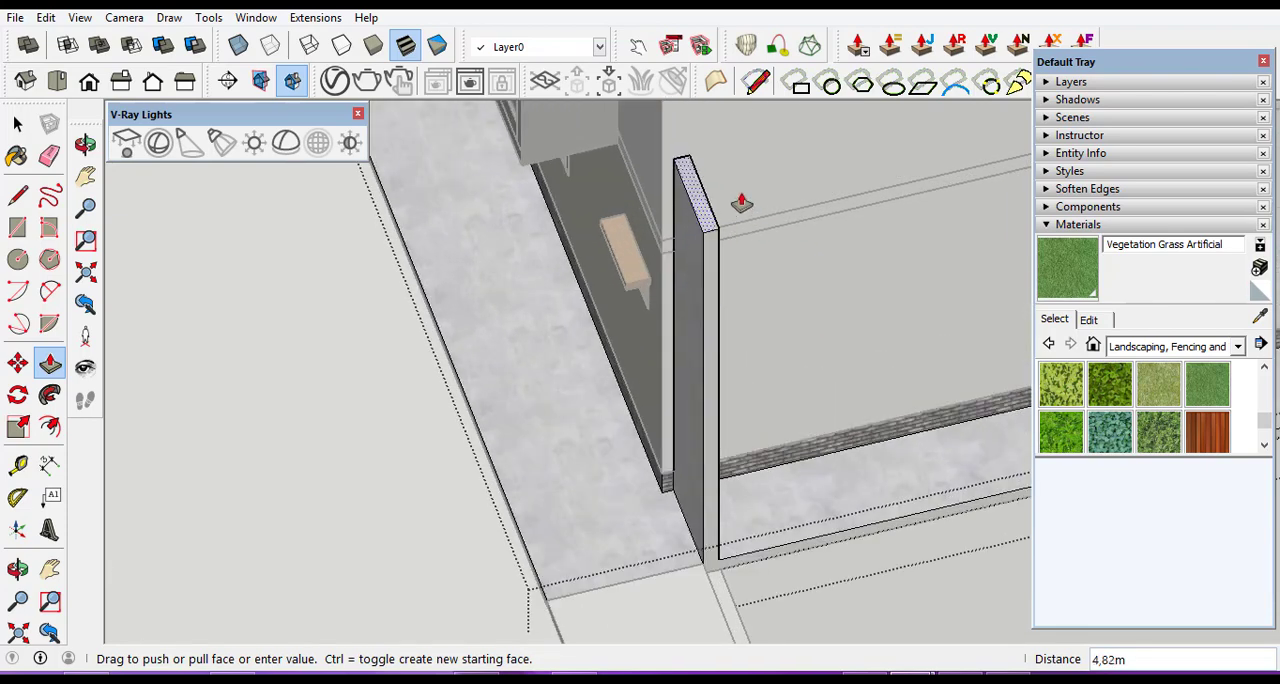
left_click(741, 204)
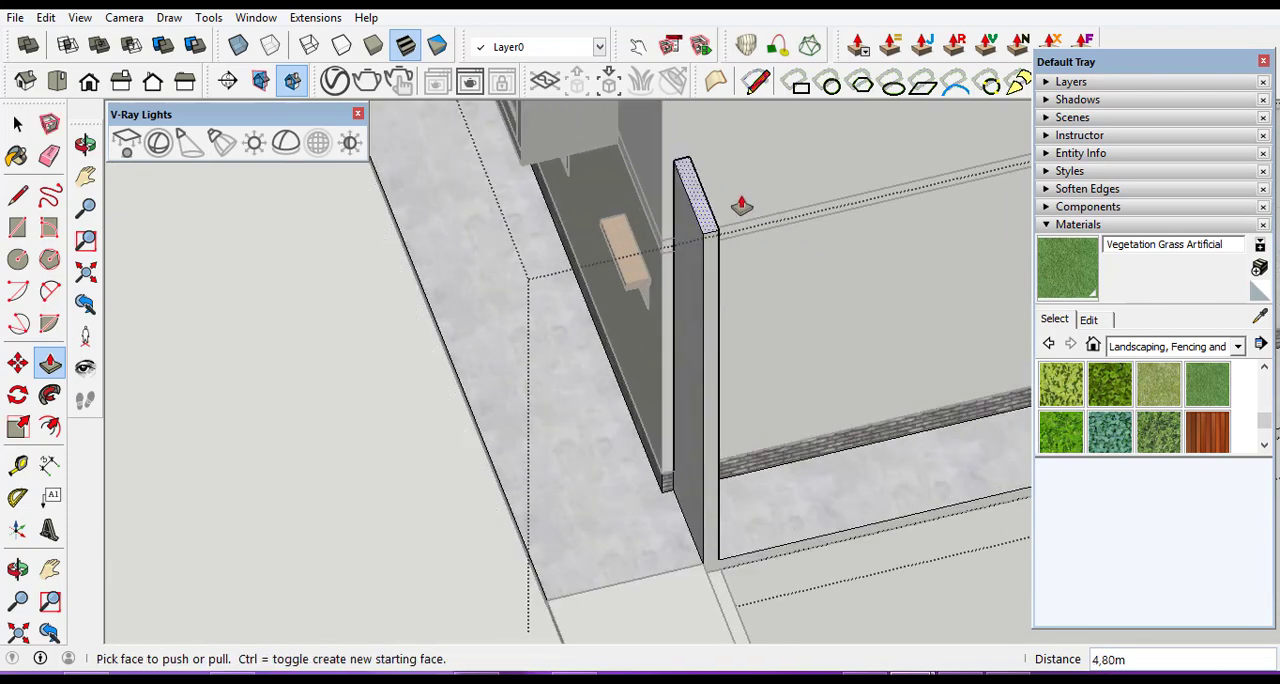
scroll(685, 281, "down", 5)
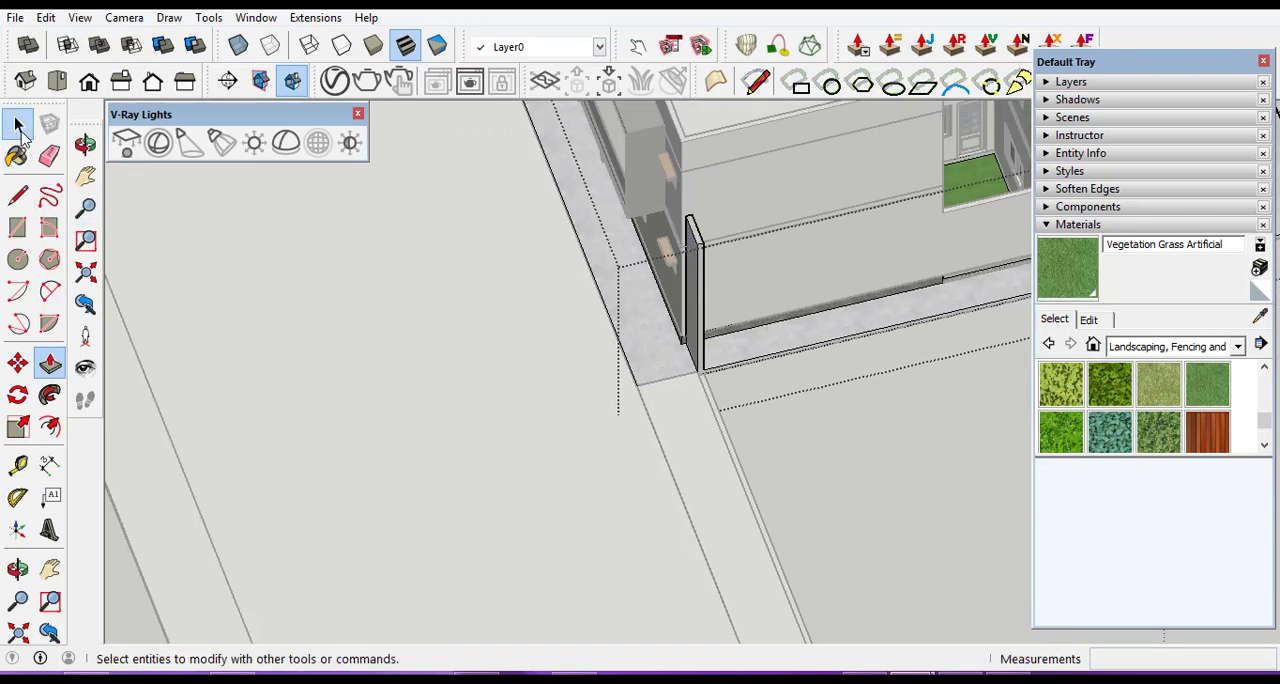
left_click(18, 124)
left_click(418, 362)
scroll(615, 323, "down", 2)
scroll(693, 419, "up", 6)
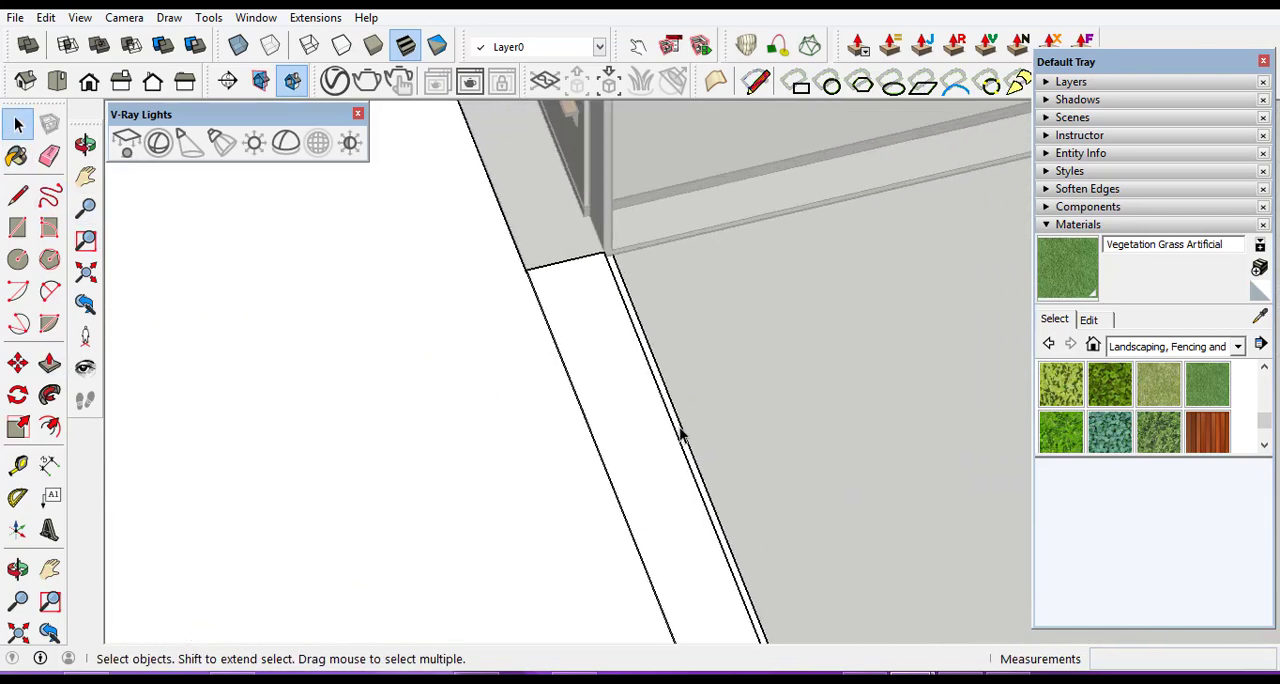
scroll(625, 308, "up", 2)
left_click(635, 313)
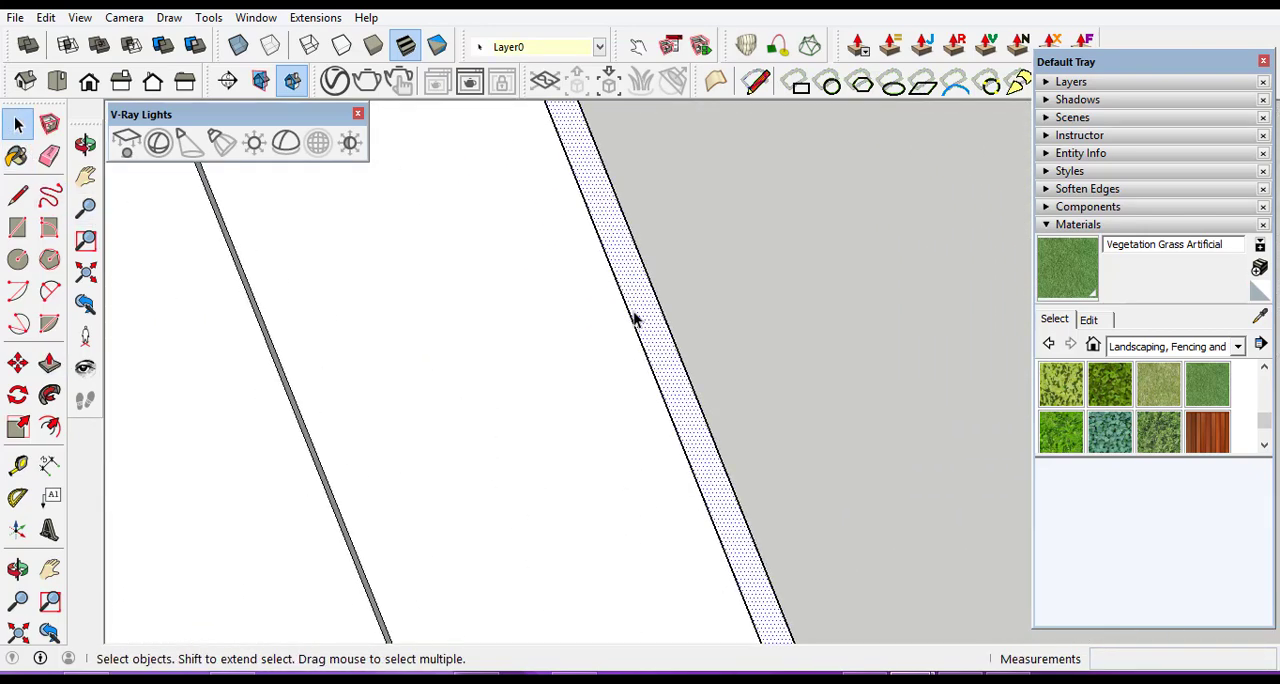
left_click(50, 363)
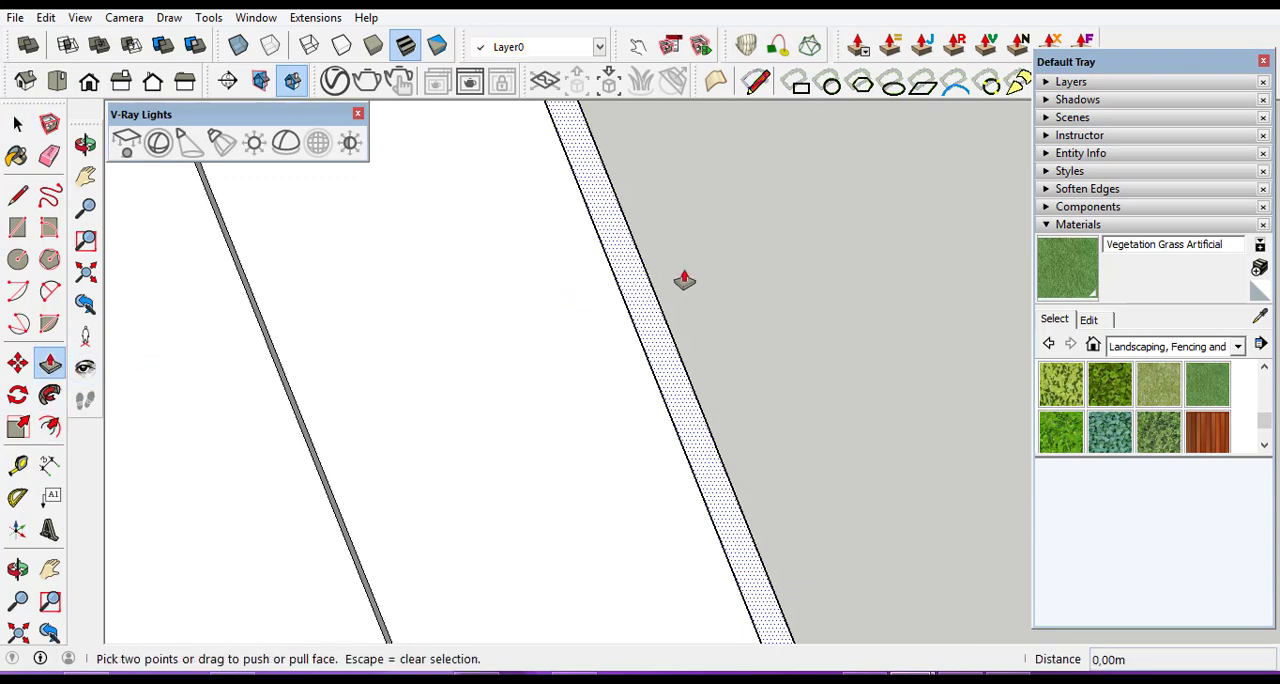
scroll(601, 316, "up", 3)
left_click(614, 318)
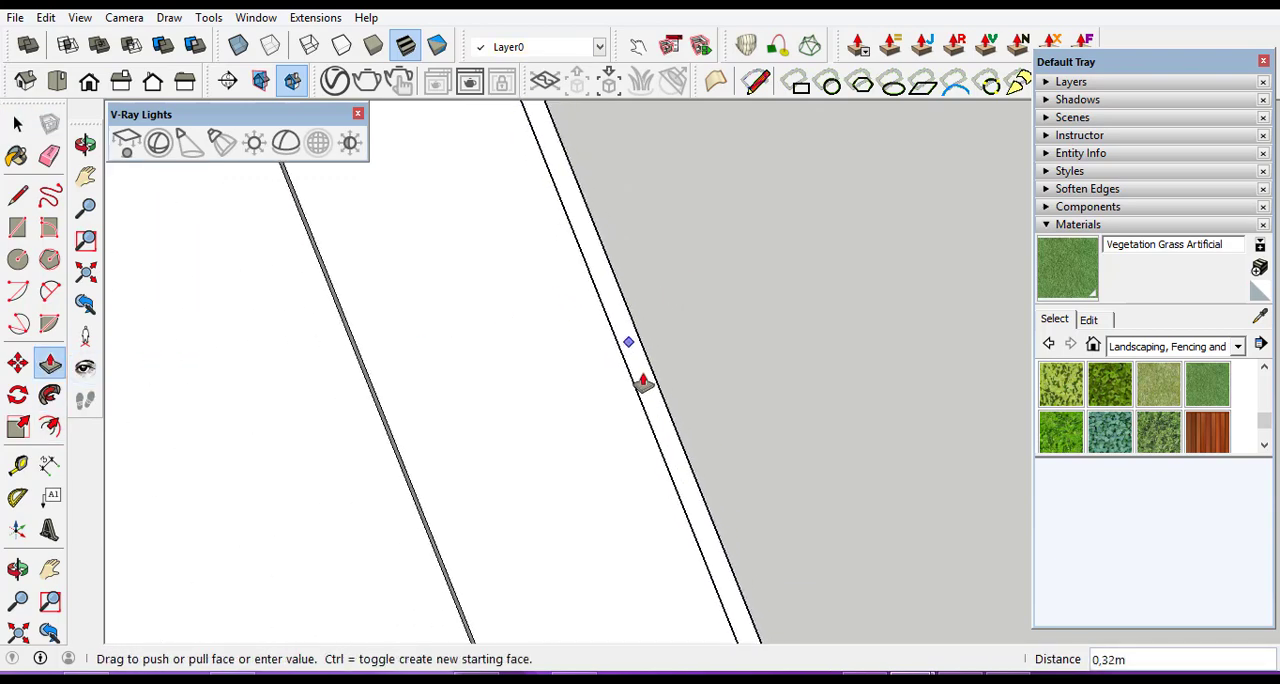
key("Escape")
scroll(627, 330, "up", 4)
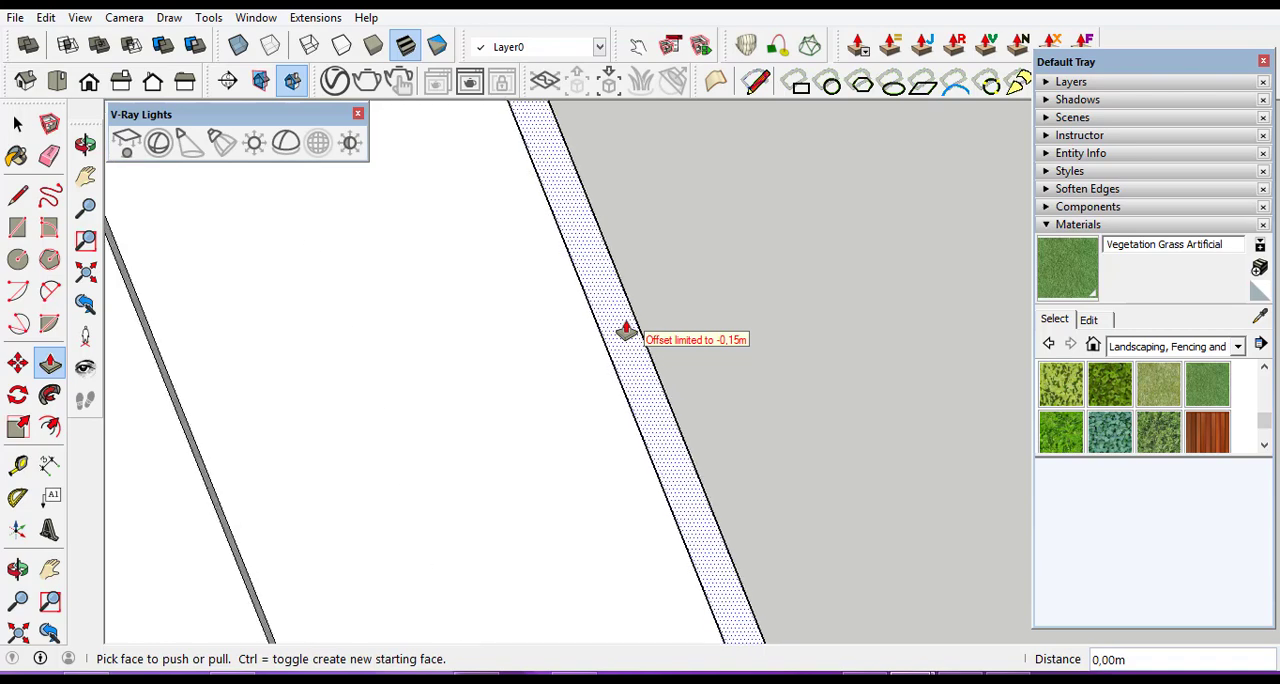
left_click(619, 317)
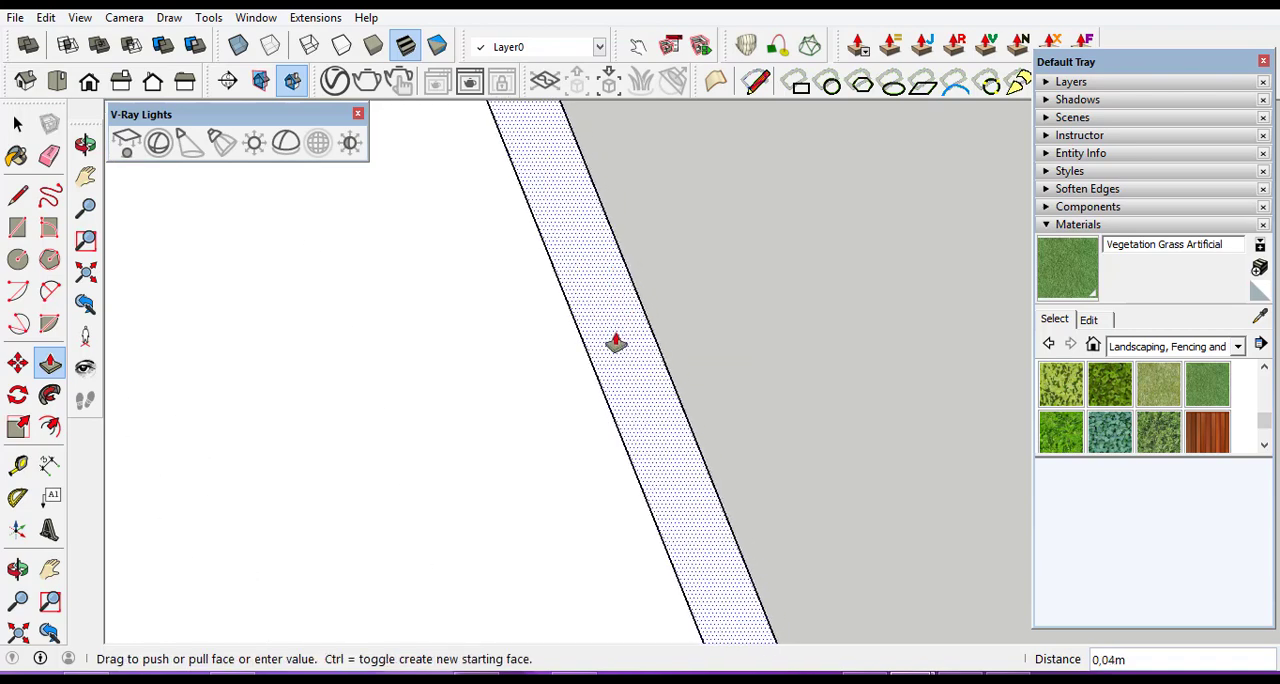
key("Escape")
scroll(617, 347, "down", 1)
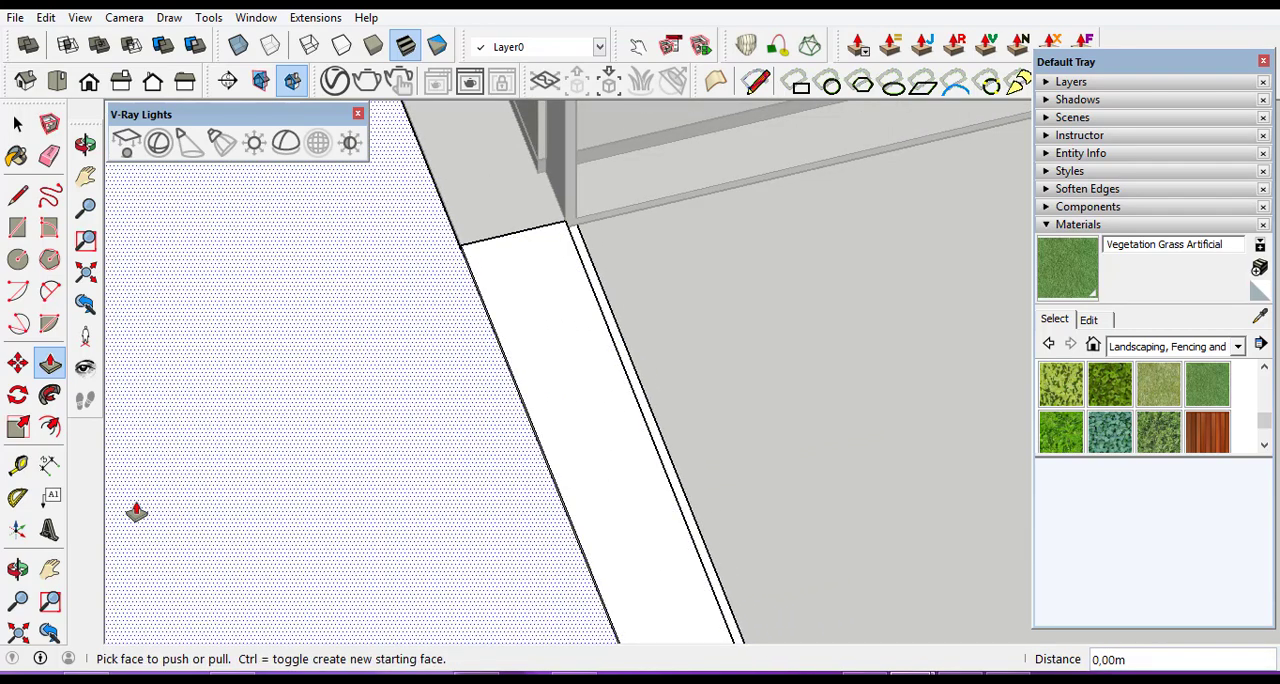
Leave the road group and examine where the new wall, the paved base and the road's inner strip meet at the corner.
left_click(18, 568)
left_click_drag(626, 529, 587, 288)
scroll(588, 492, "down", 4)
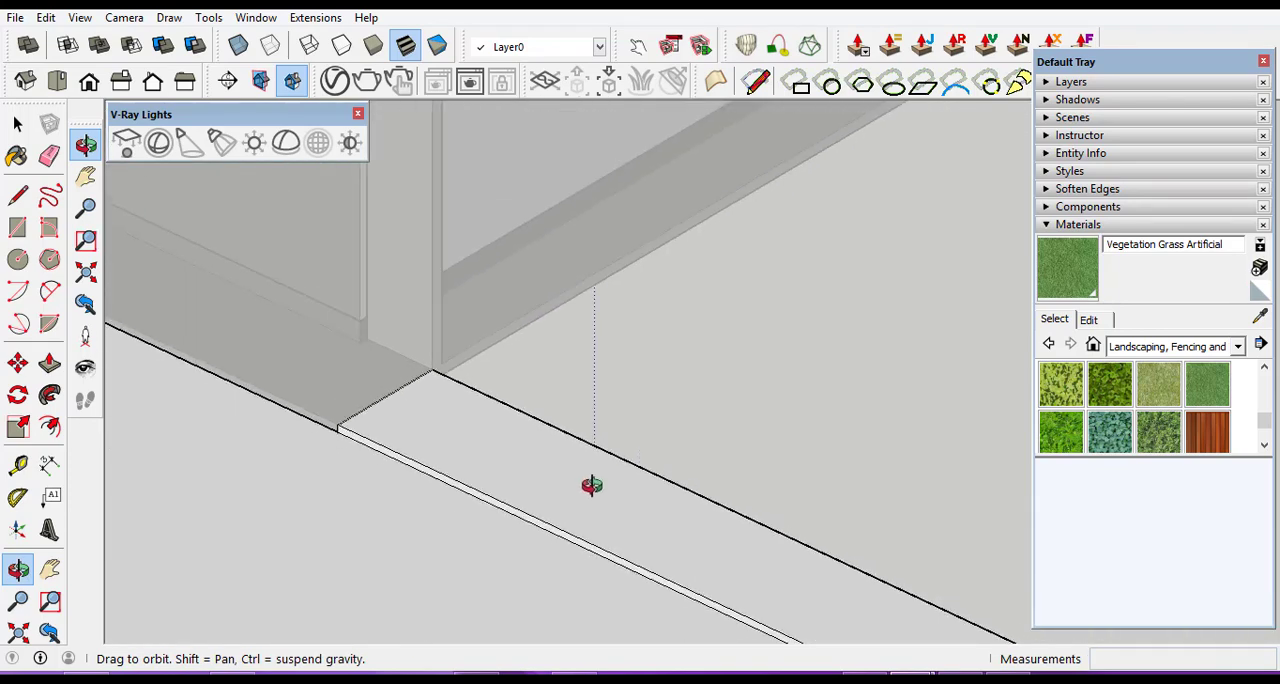
left_click(18, 124)
left_click(245, 527)
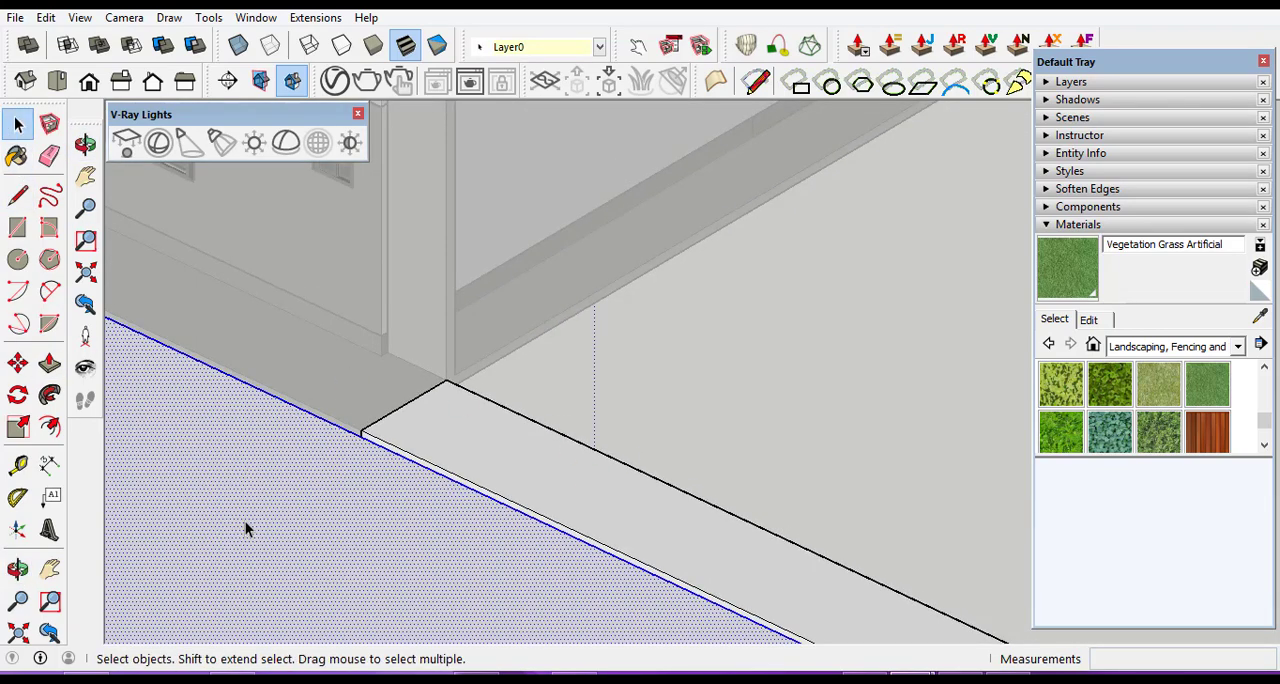
key("Escape")
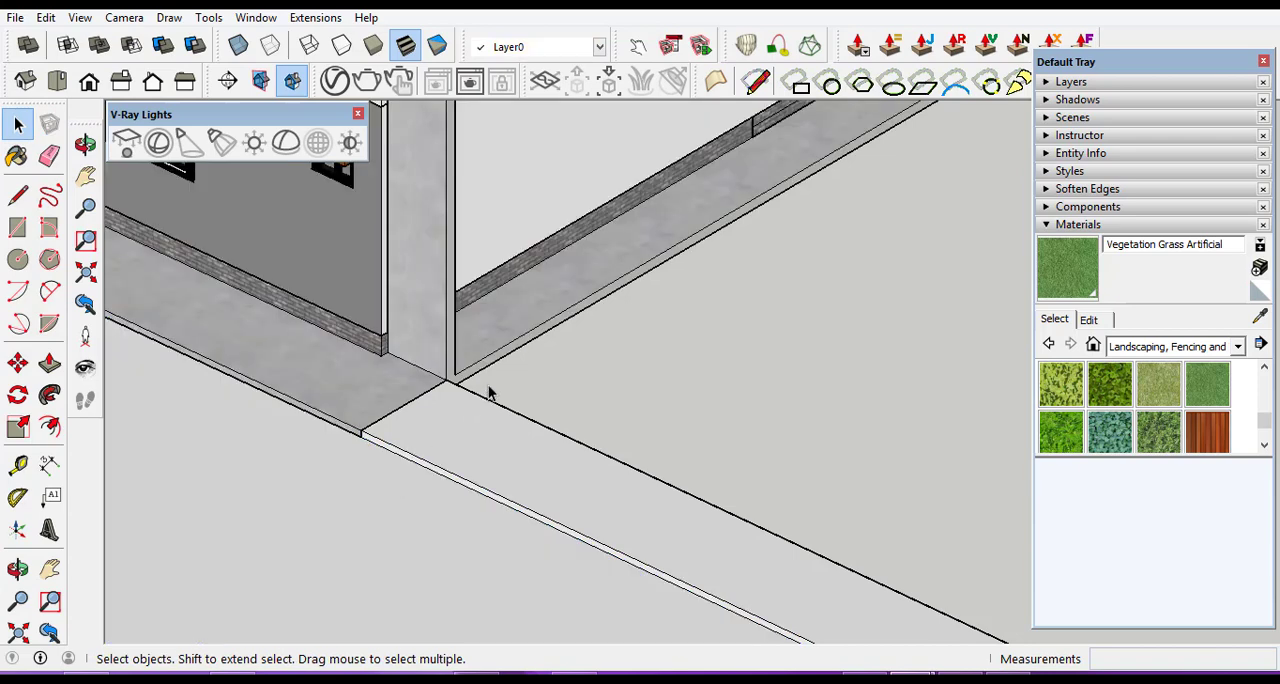
scroll(490, 390, "up", 8)
scroll(493, 436, "down", 6)
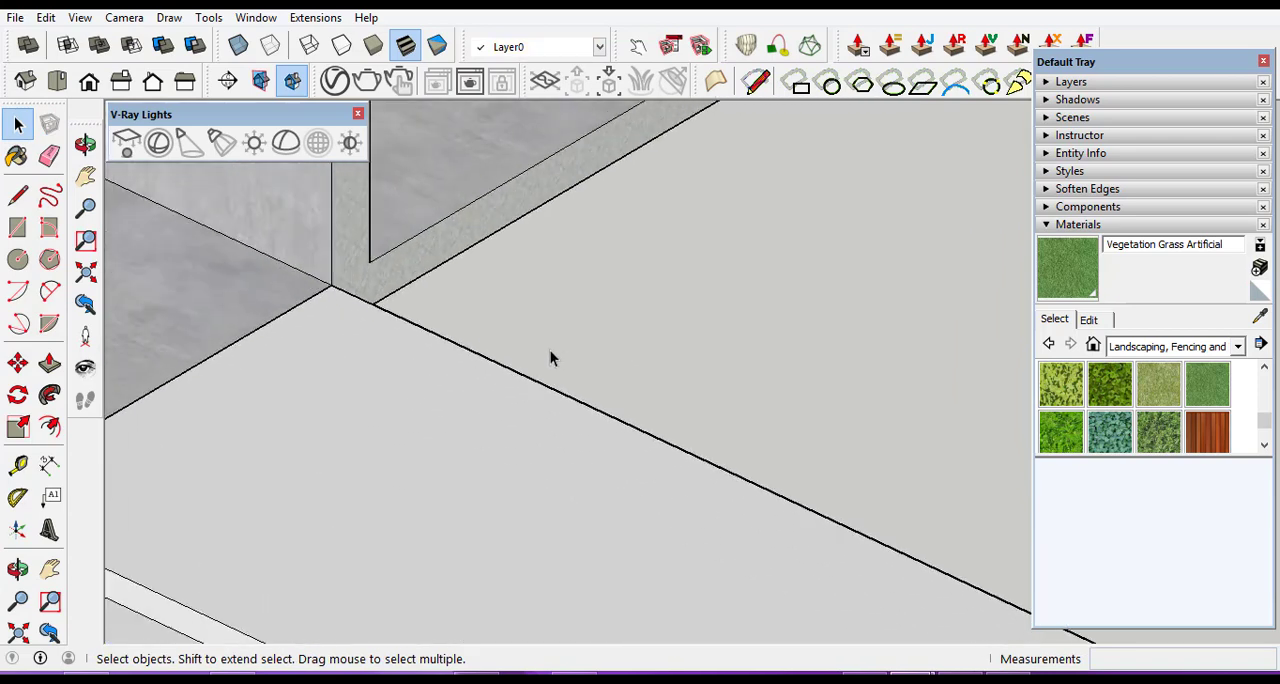
left_click(18, 568)
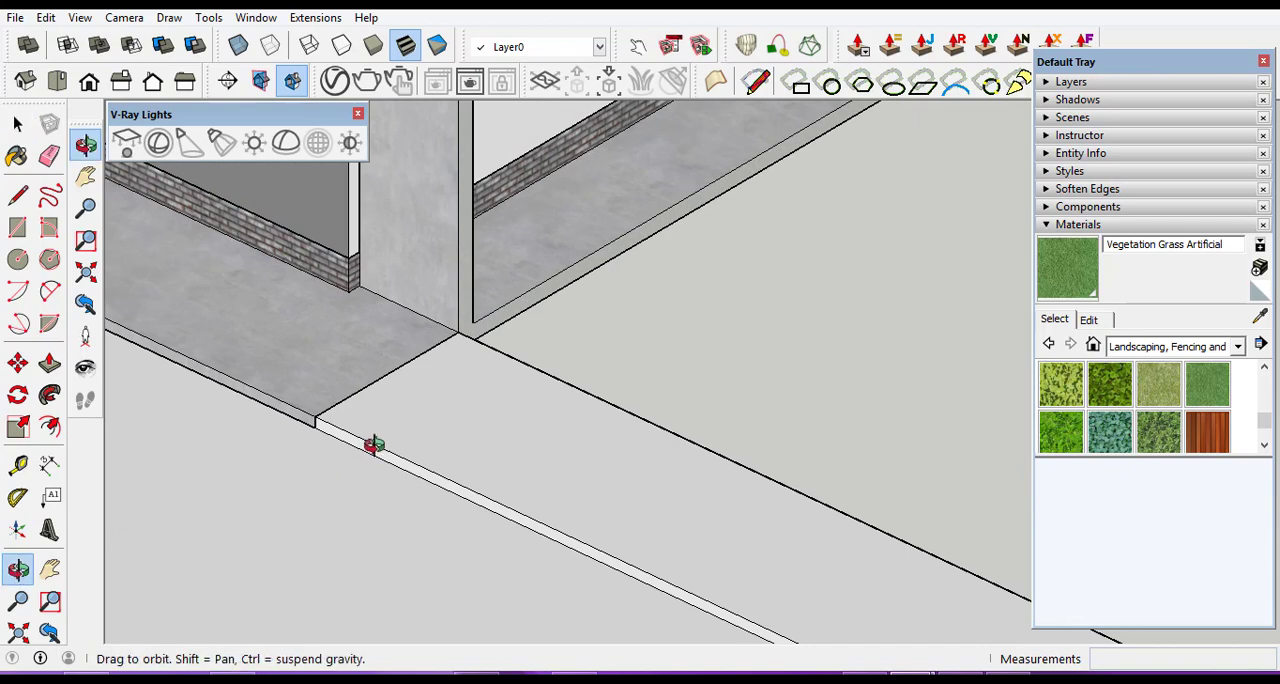
left_click_drag(371, 443, 552, 331)
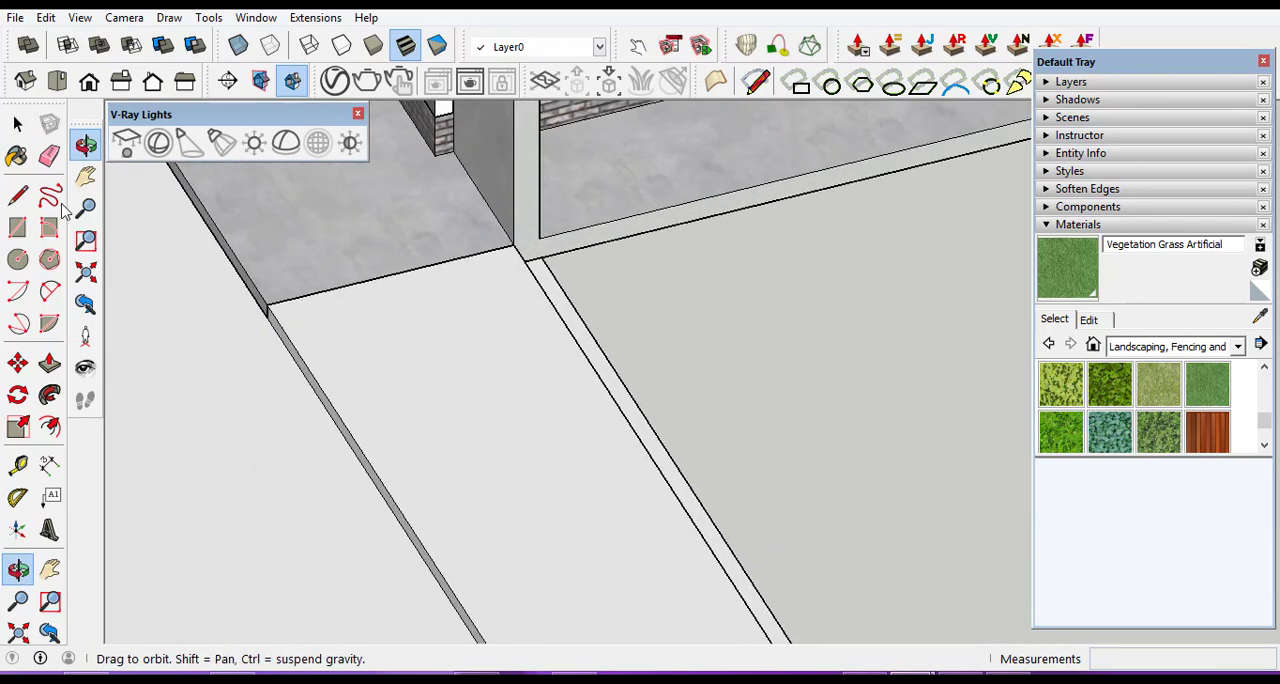
Open the road group for editing and pull the narrow inner strip beside the new wall up 0.15 m.
left_click_drag(371, 386, 286, 234)
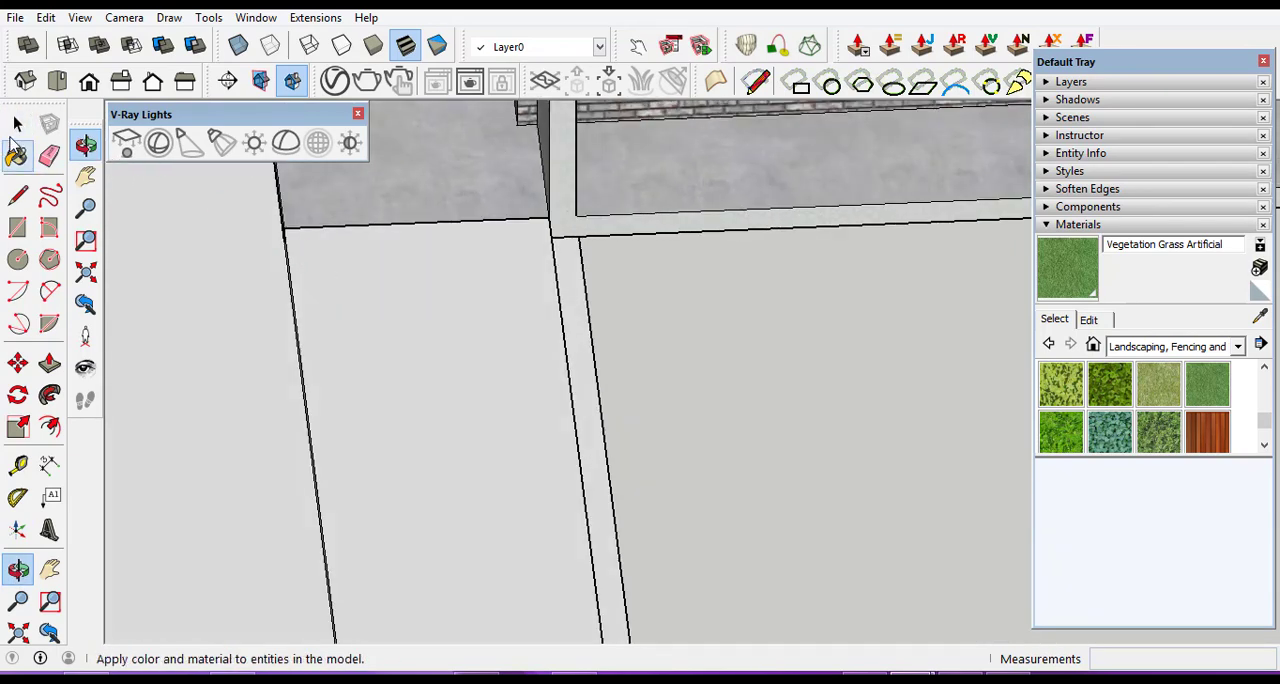
left_click(17, 123)
scroll(571, 286, "down", 2)
left_click(468, 283)
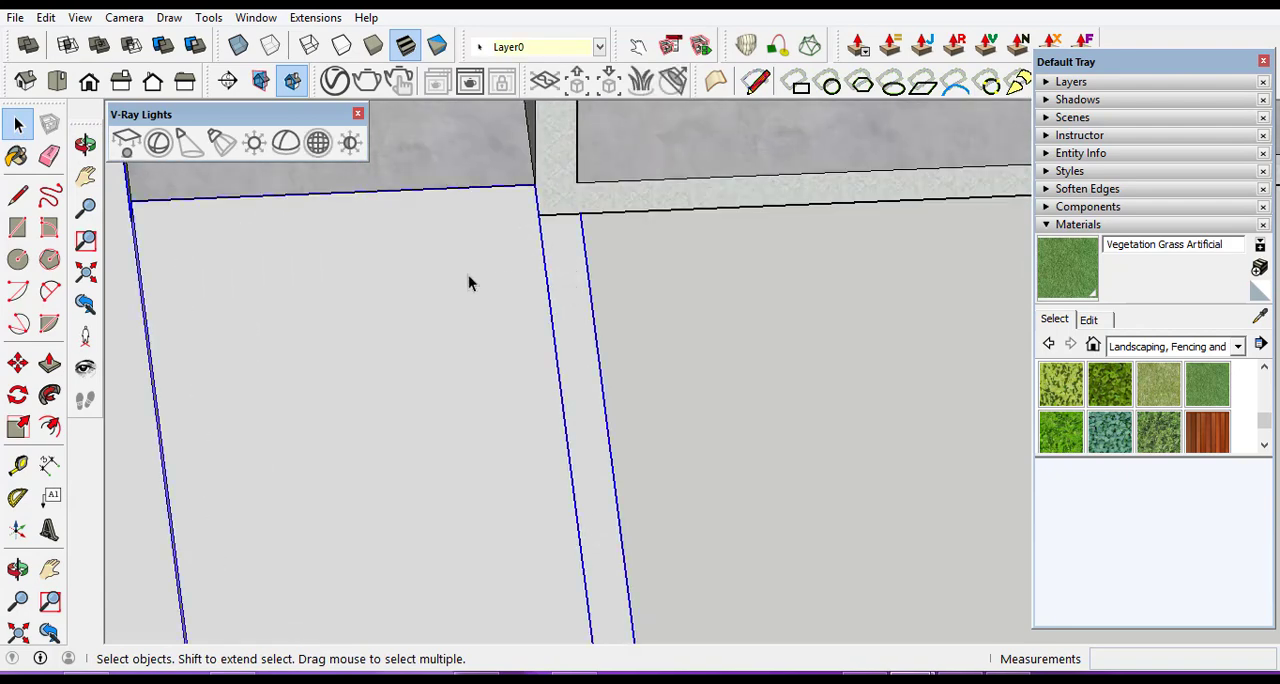
triple_click(572, 328)
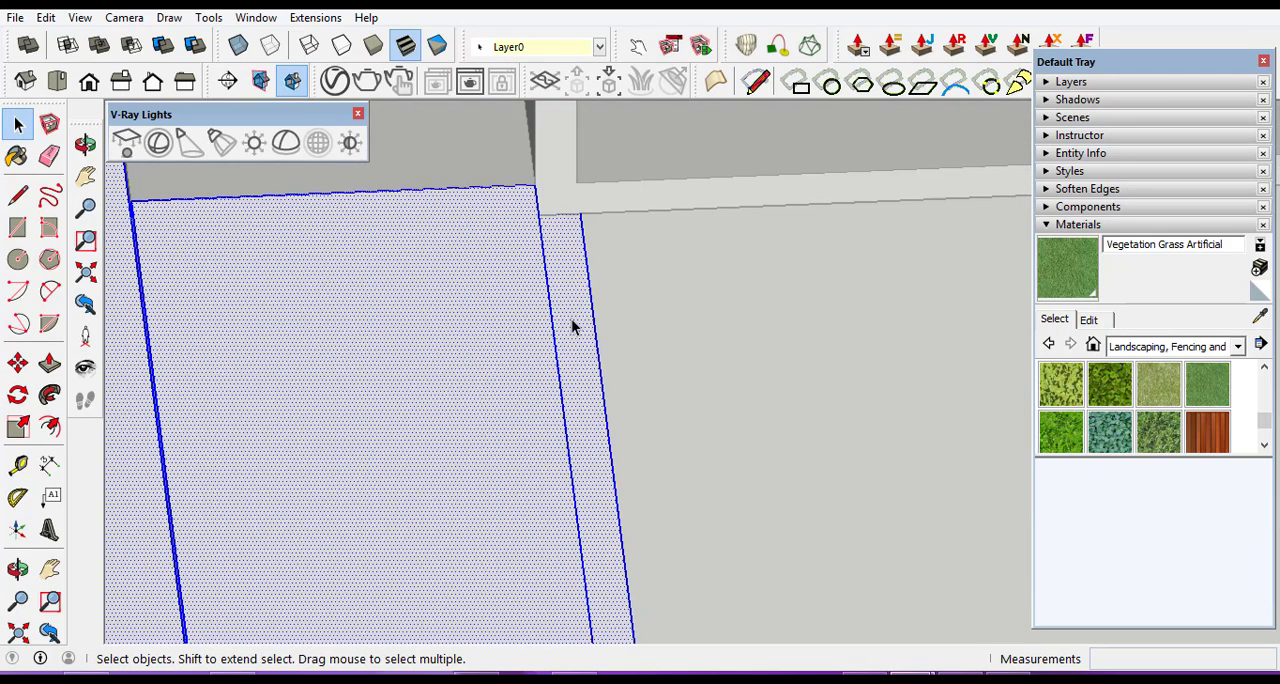
left_click(572, 328)
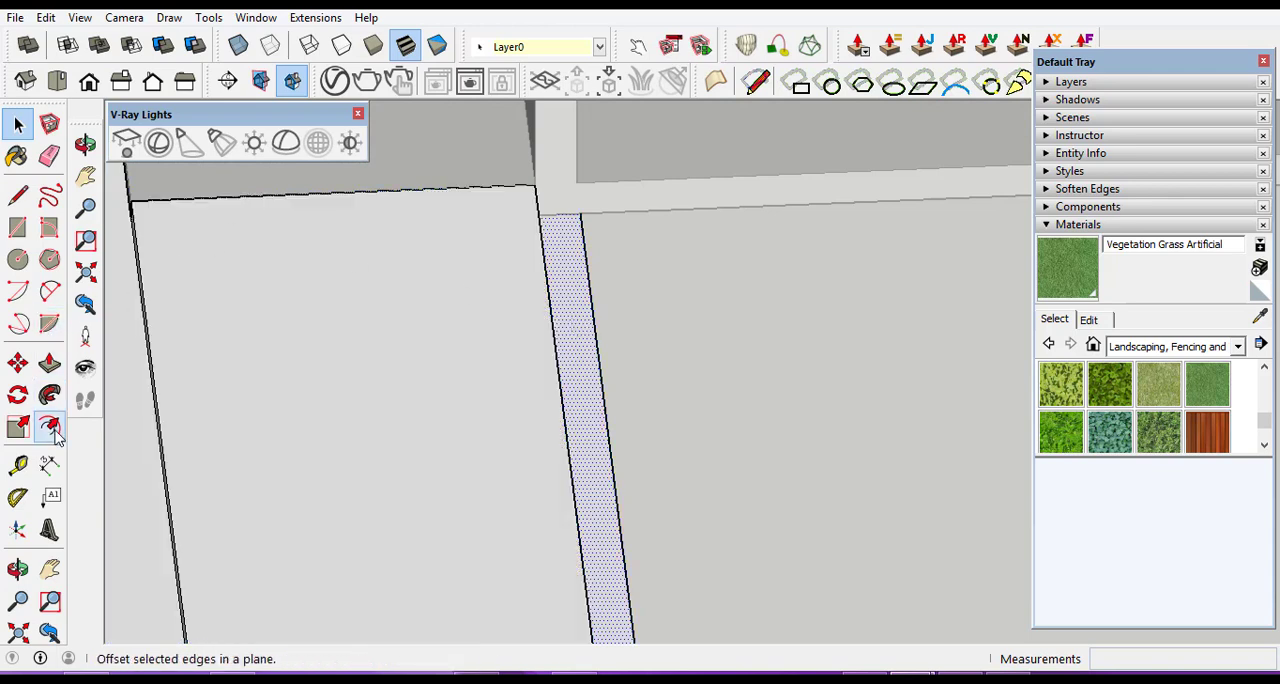
left_click(49, 363)
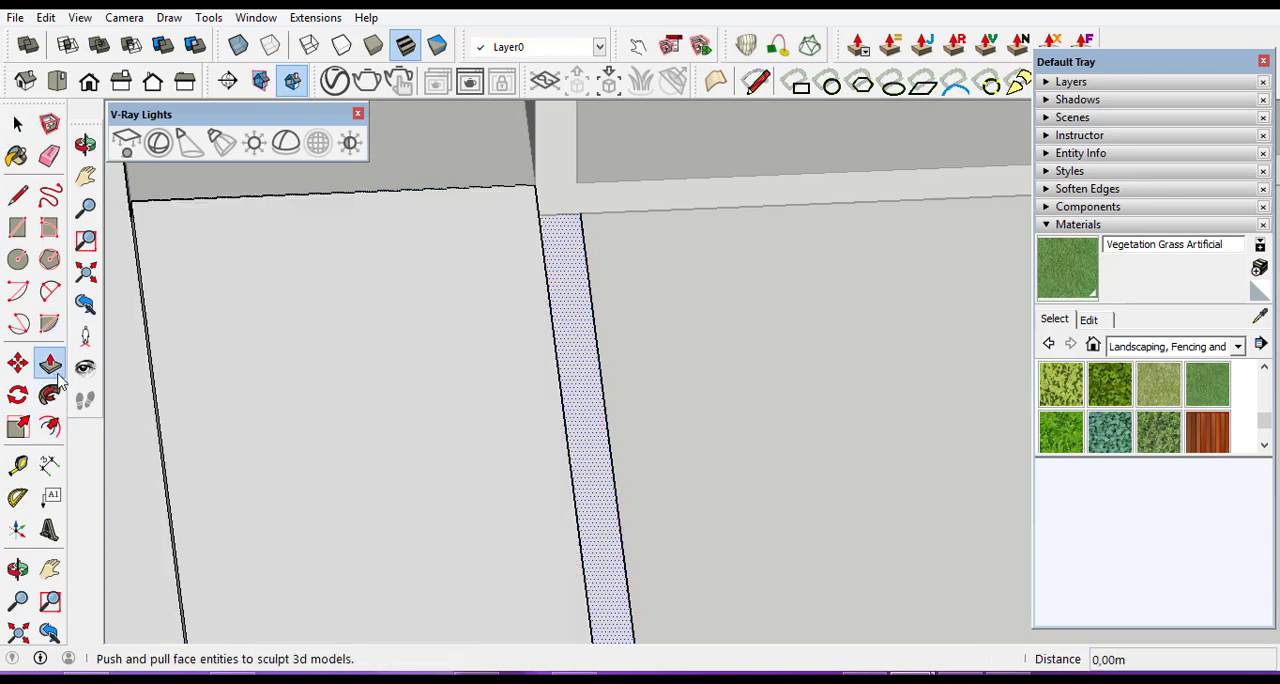
left_click(584, 376)
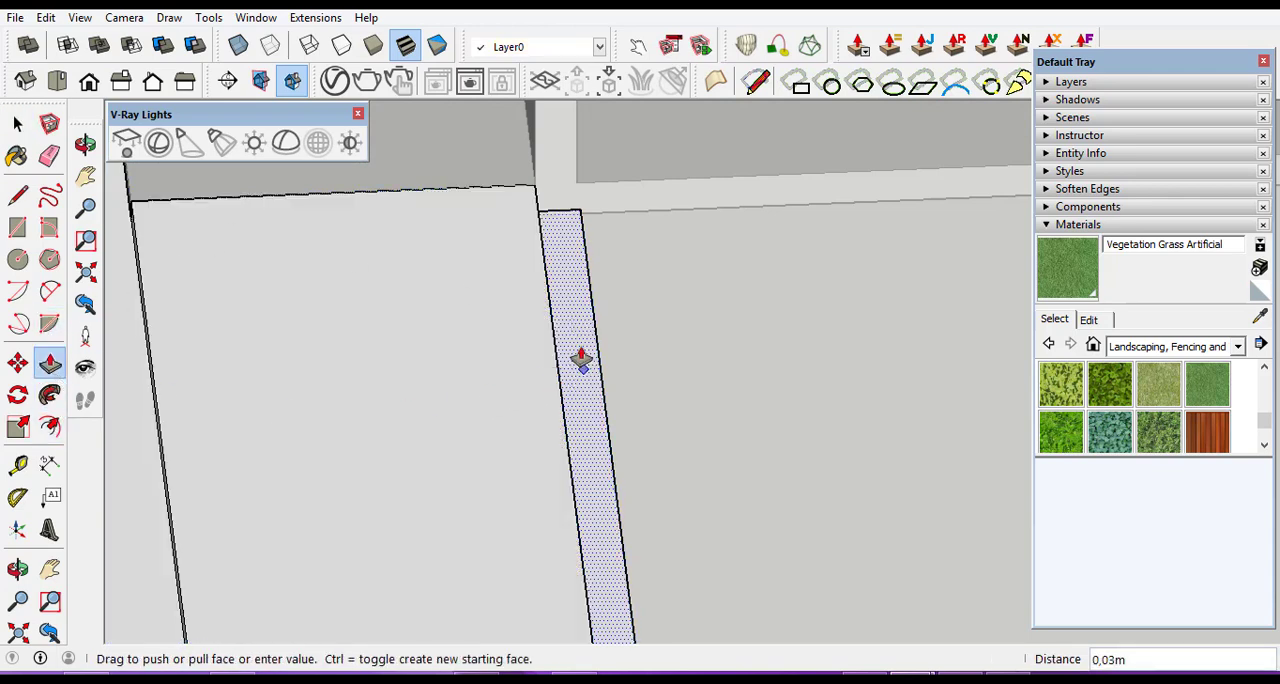
left_click(573, 254)
Pull the strip's top face up a further 5.08 m as a boundary wall, and leave the road group's editing.
left_click(572, 258)
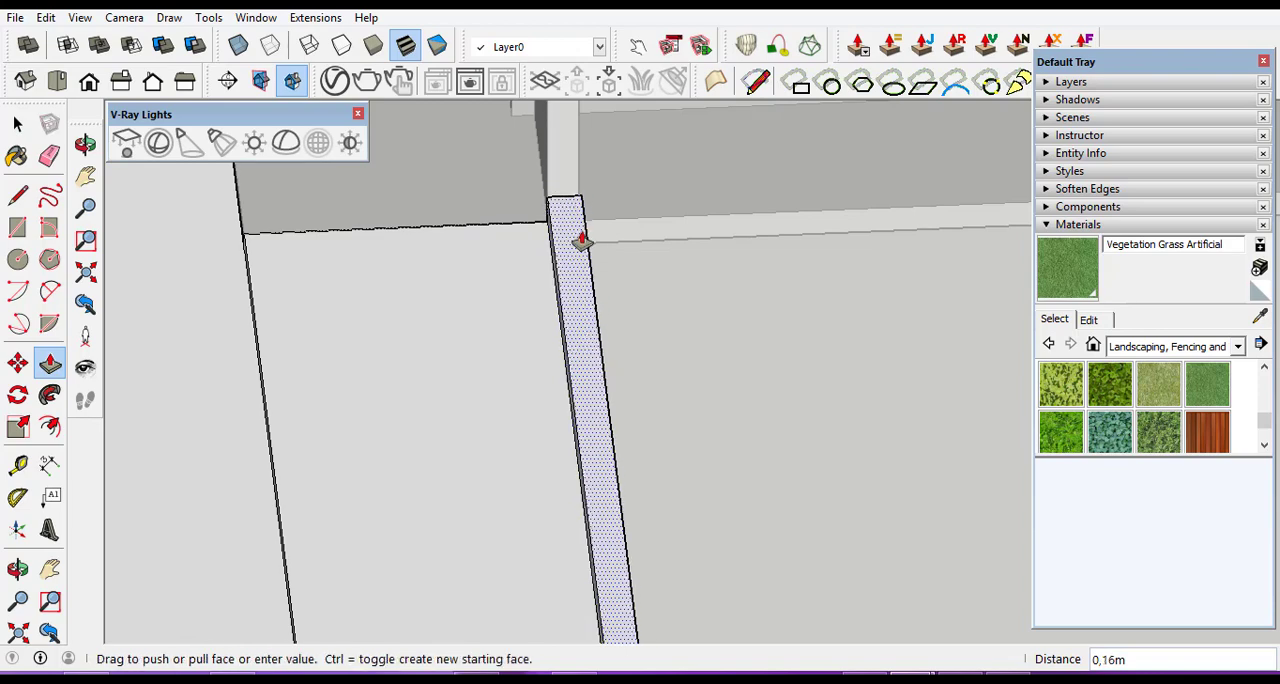
scroll(583, 248, "down", 4)
scroll(583, 258, "down", 7)
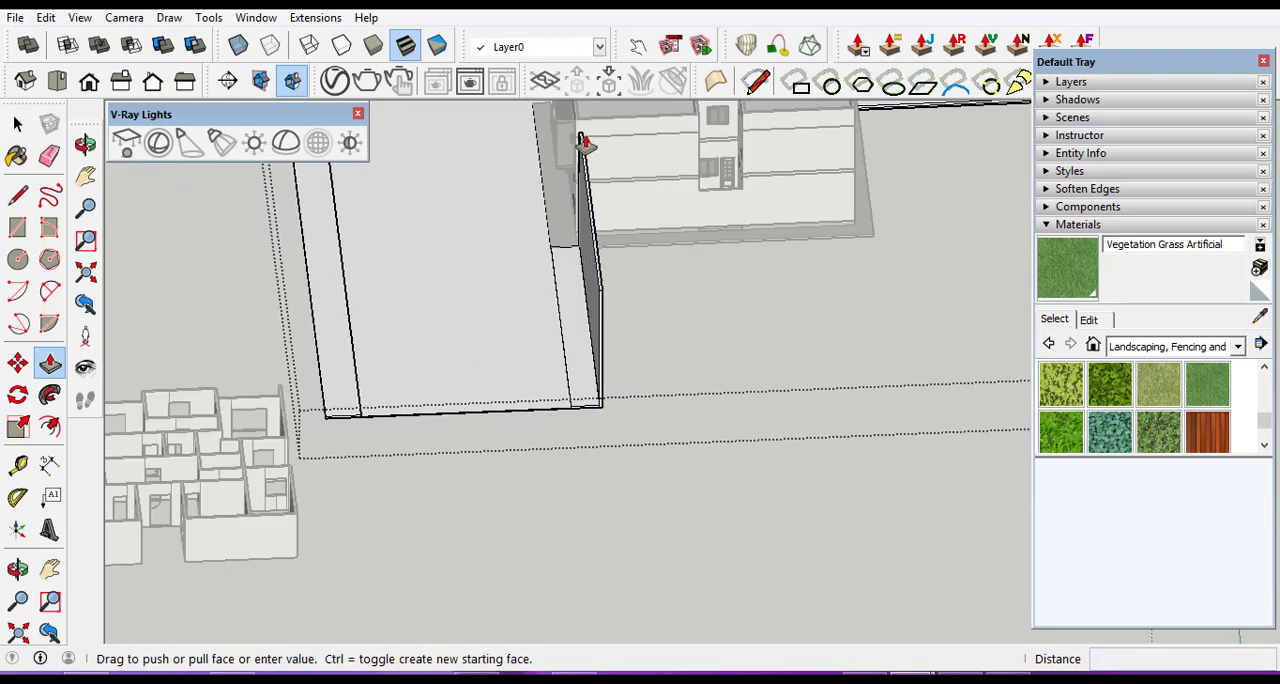
scroll(583, 142, "up", 3)
scroll(588, 205, "up", 5)
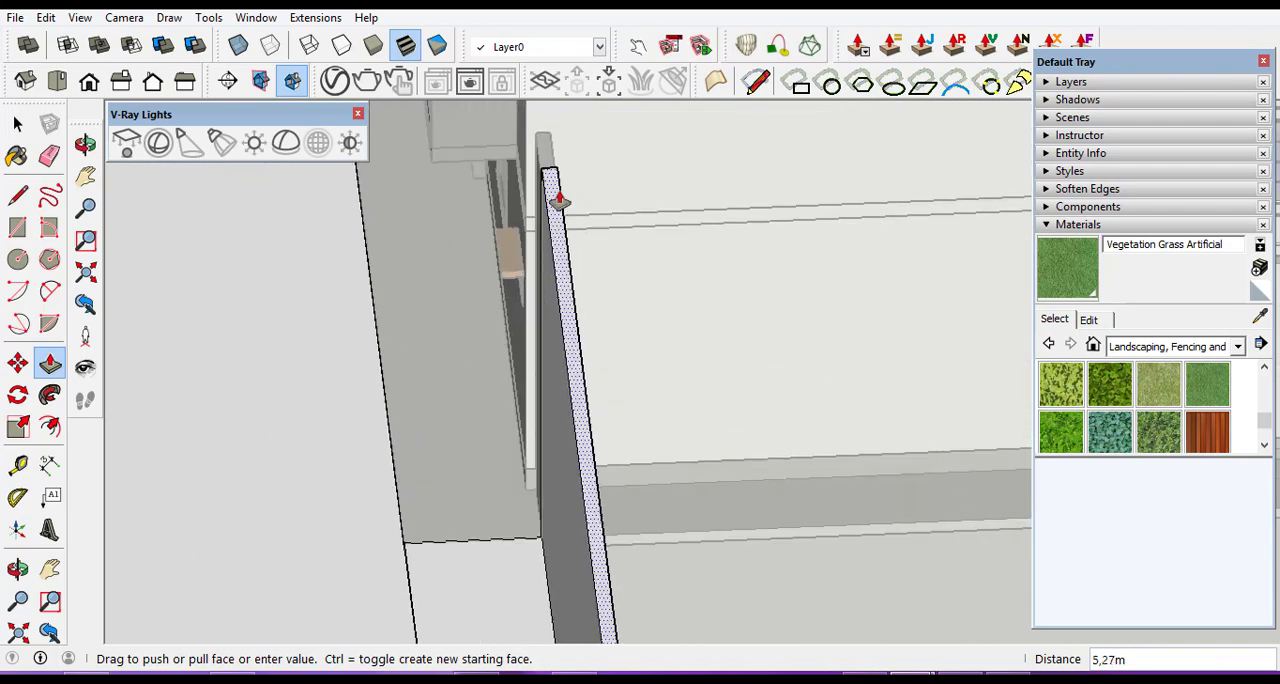
scroll(552, 198, "up", 2)
scroll(548, 199, "up", 2)
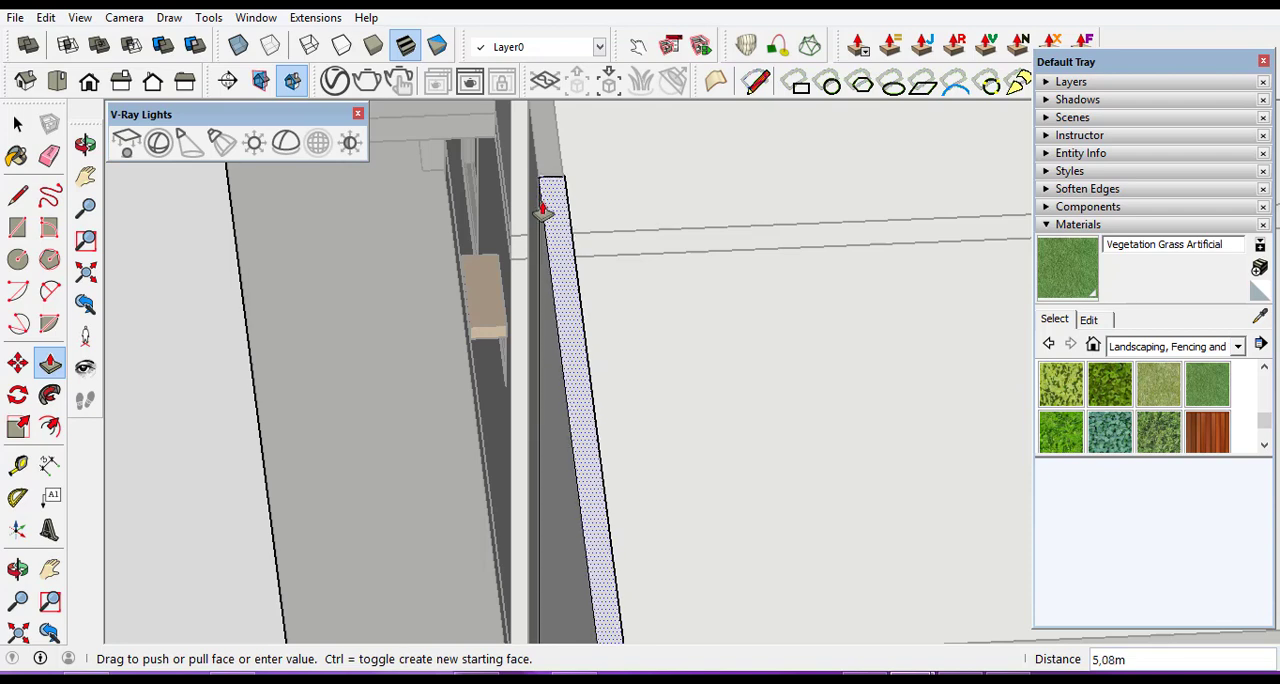
left_click(542, 210)
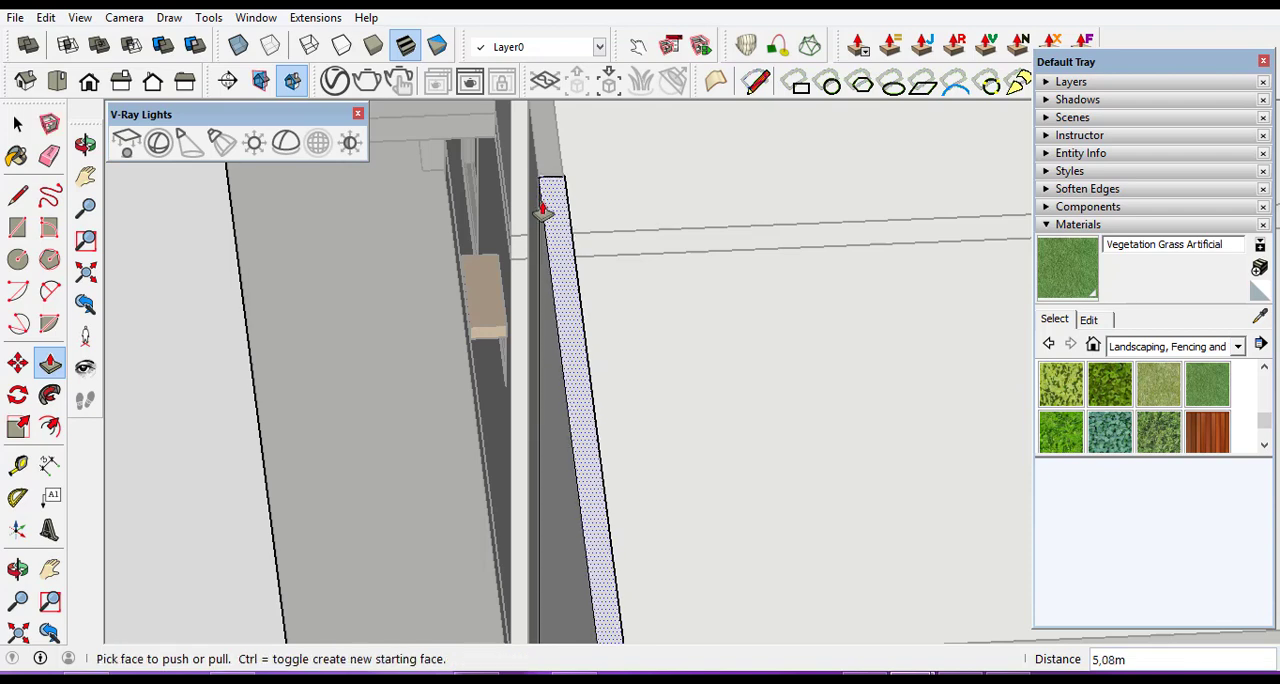
left_click(17, 567)
left_click_drag(371, 366, 573, 356)
scroll(573, 356, "down", 3)
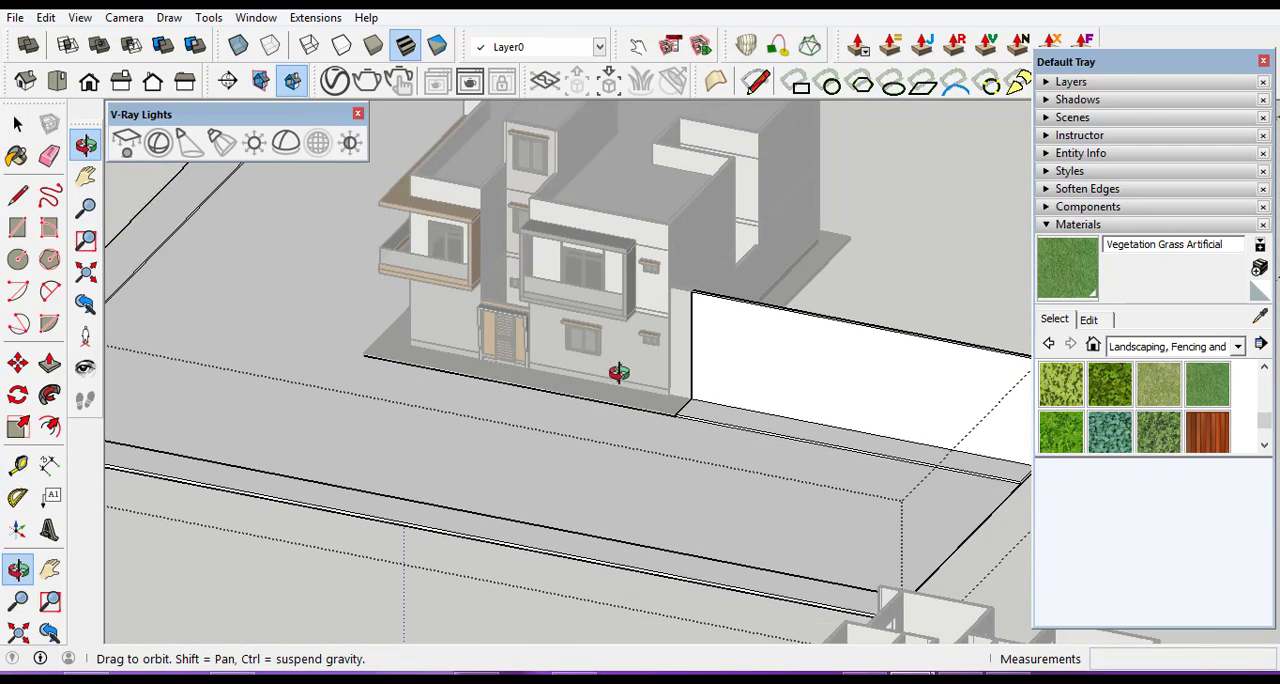
scroll(658, 388, "down", 1)
left_click(17, 122)
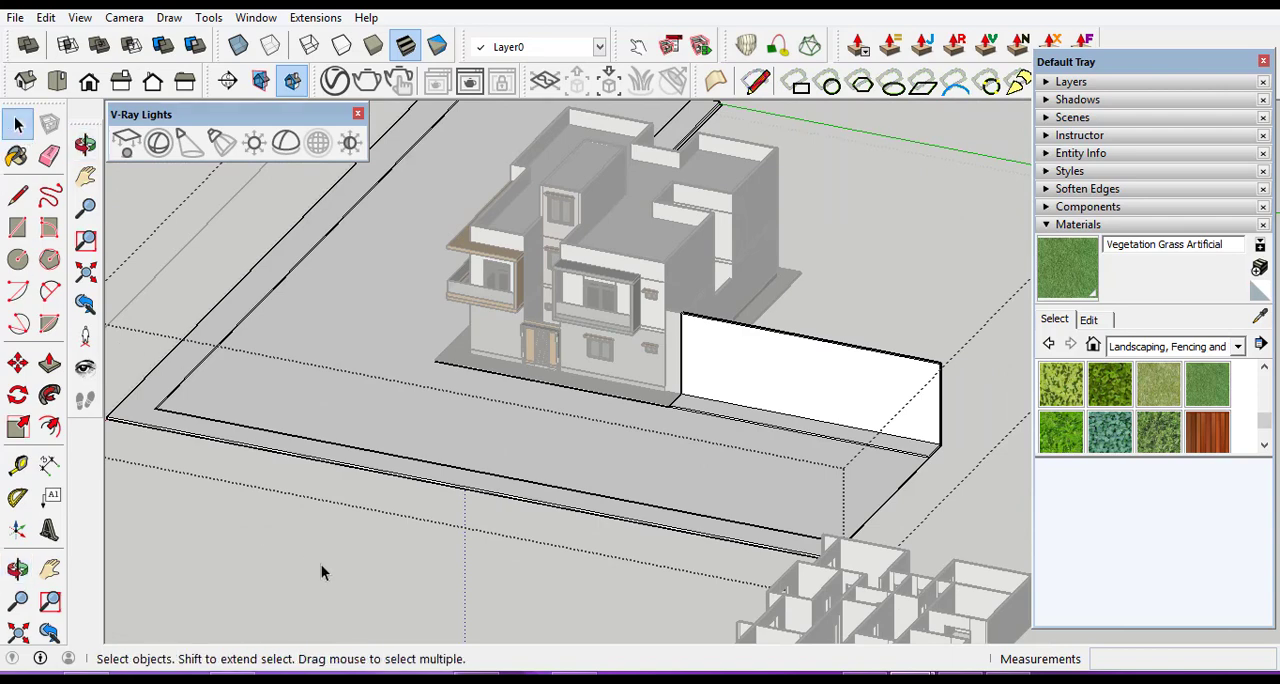
Examine the new wall's junction with the house, and where the road's other inner strip meets the paved base at the shuttered facade's corner.
scroll(687, 319, "up", 1)
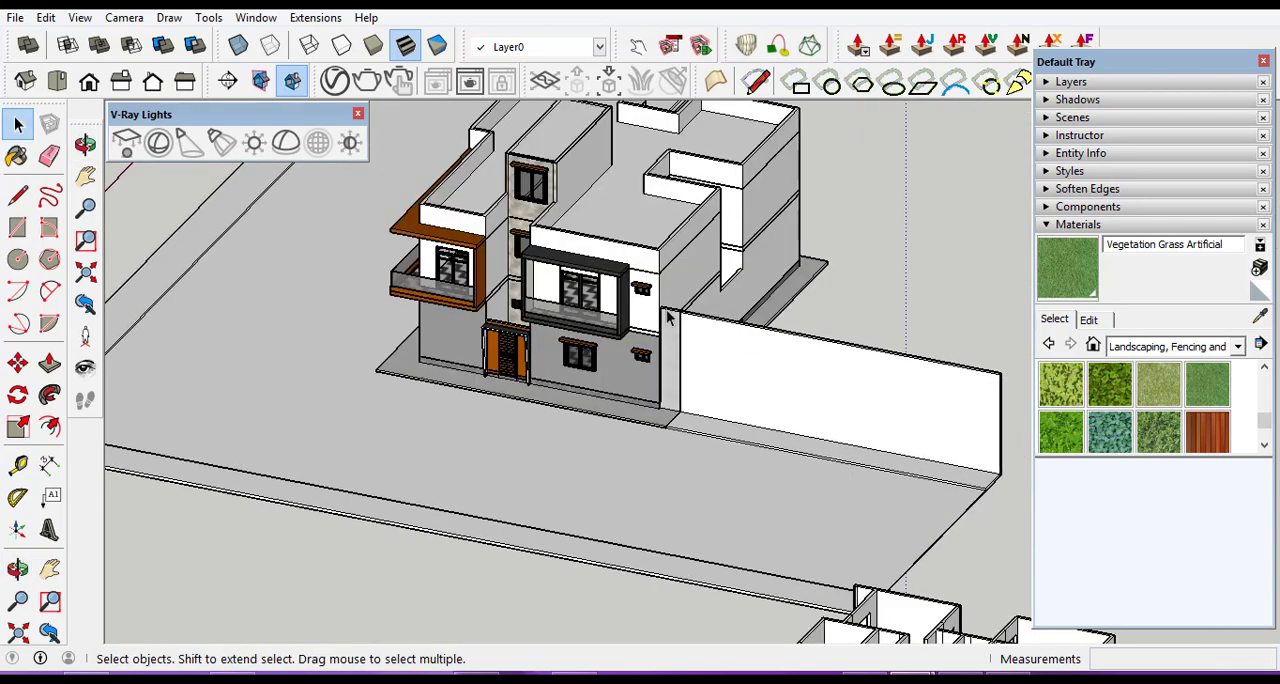
scroll(671, 357, "up", 2)
scroll(673, 357, "up", 2)
scroll(676, 356, "down", 4)
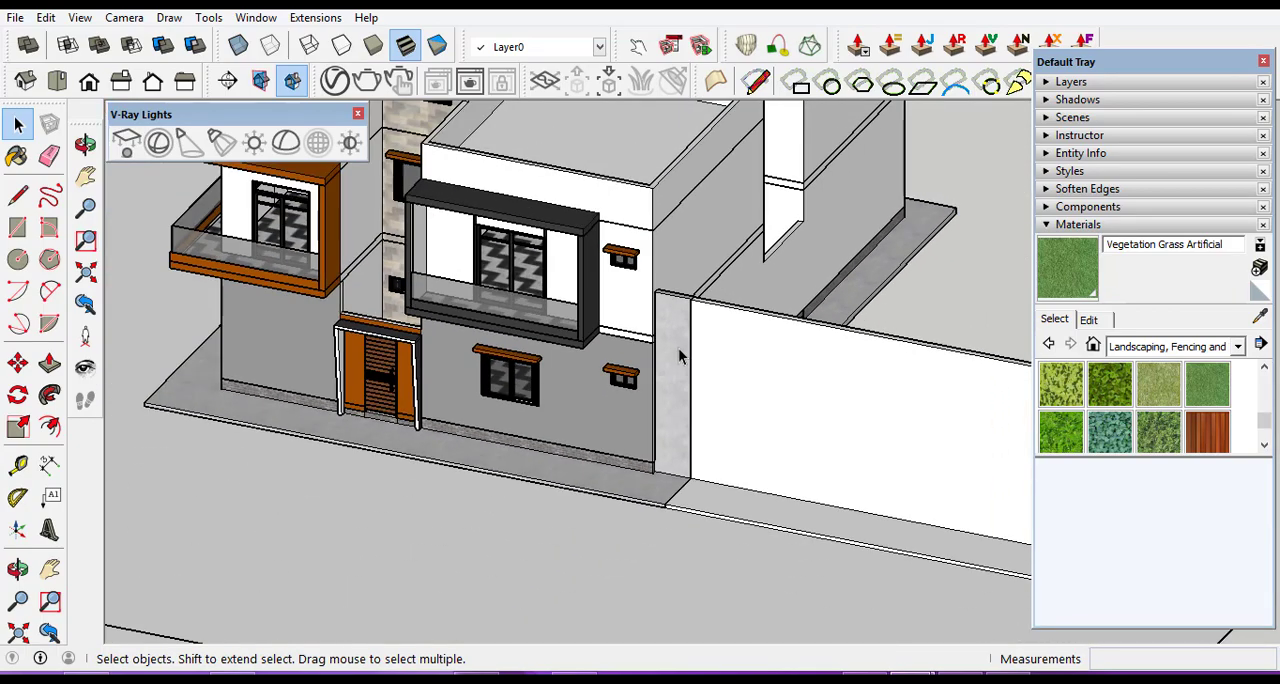
scroll(678, 360, "down", 2)
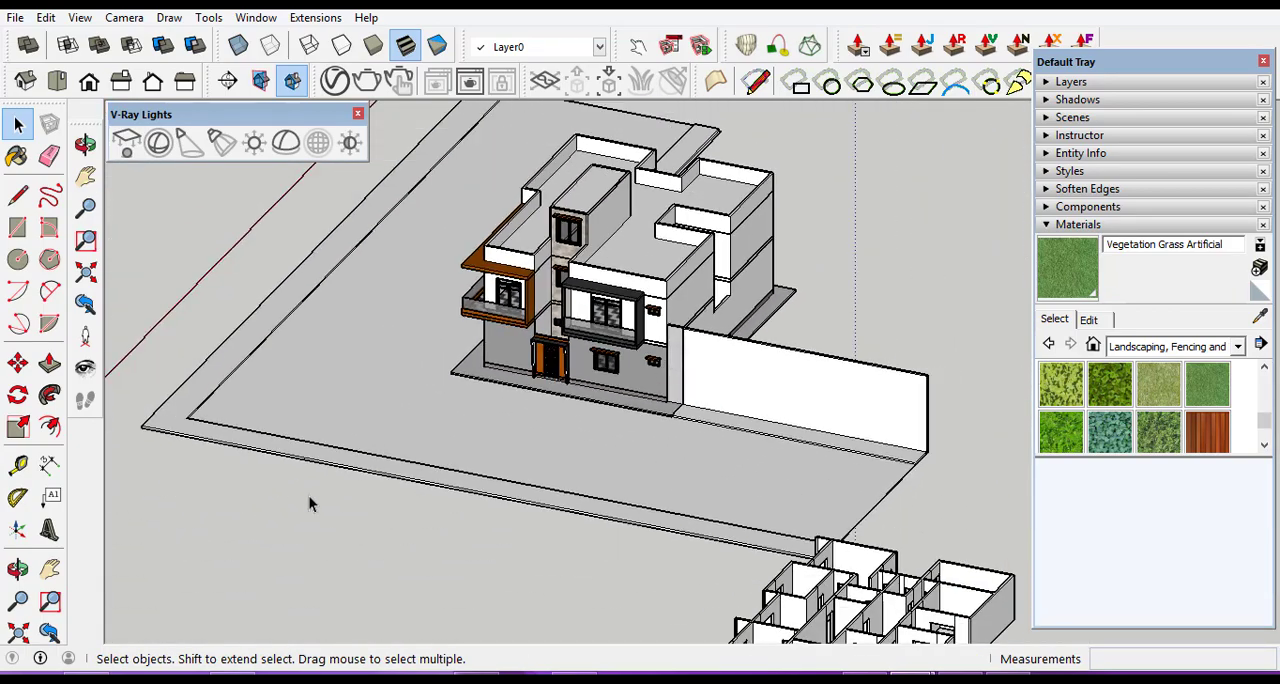
left_click(18, 569)
left_click_drag(343, 386, 664, 474)
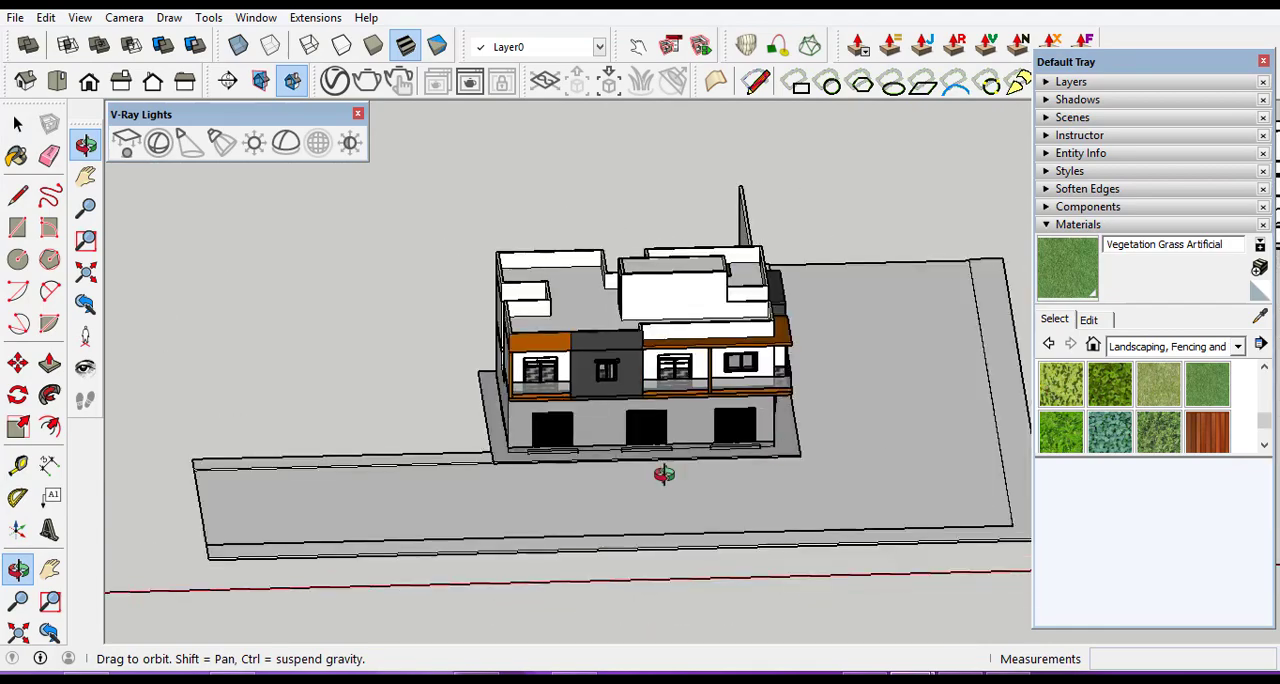
scroll(460, 506, "up", 3)
scroll(506, 418, "up", 3)
scroll(523, 437, "up", 2)
scroll(603, 550, "up", 2)
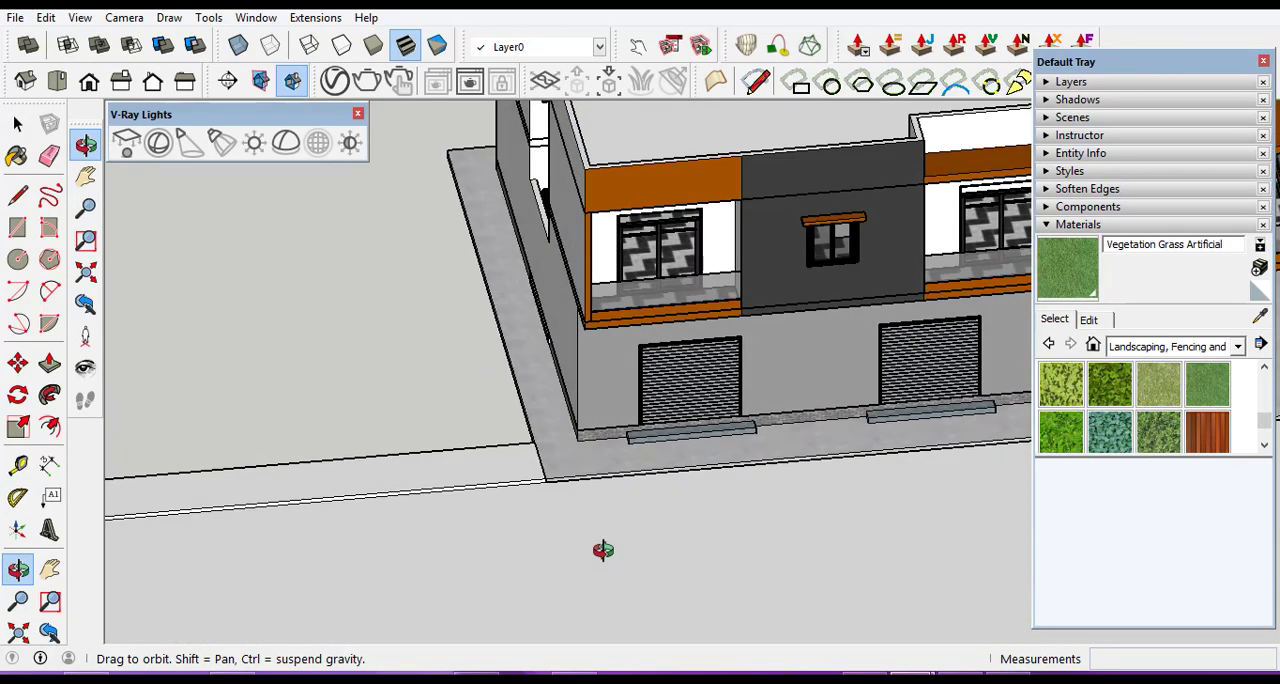
scroll(563, 506, "up", 4)
scroll(543, 453, "up", 3)
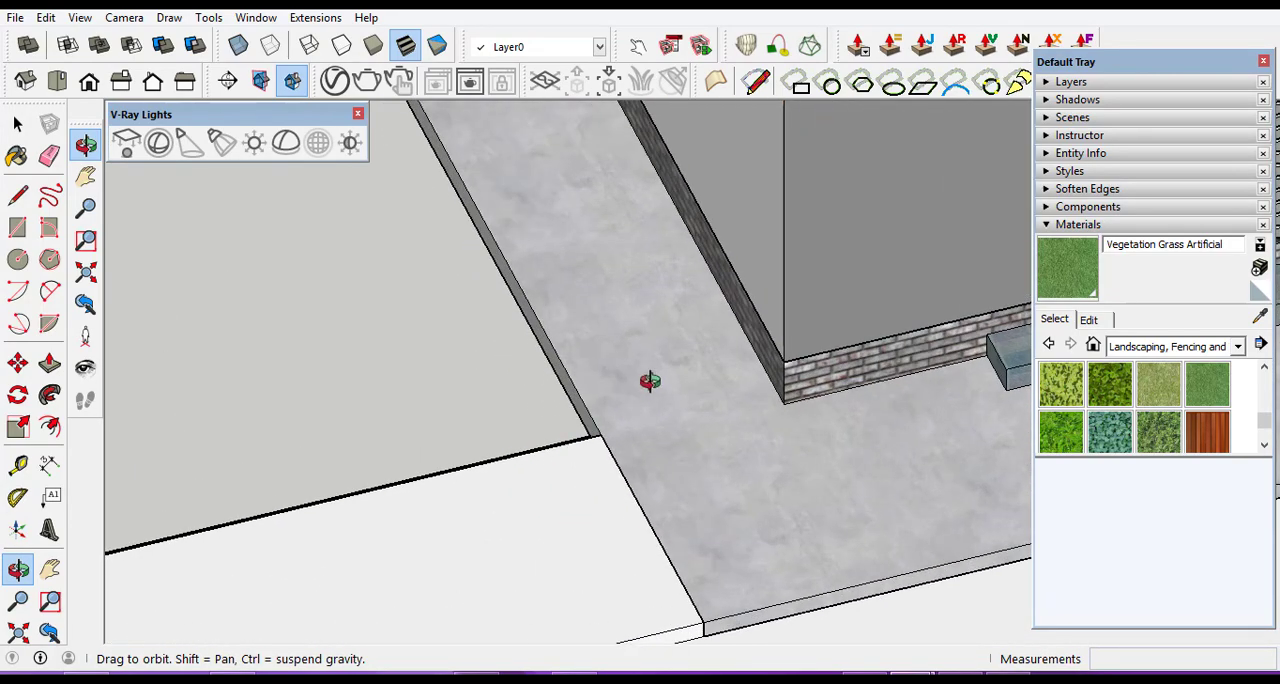
scroll(650, 381, "down", 3)
left_click_drag(631, 447, 884, 490)
scroll(587, 438, "up", 1)
scroll(600, 432, "up", 3)
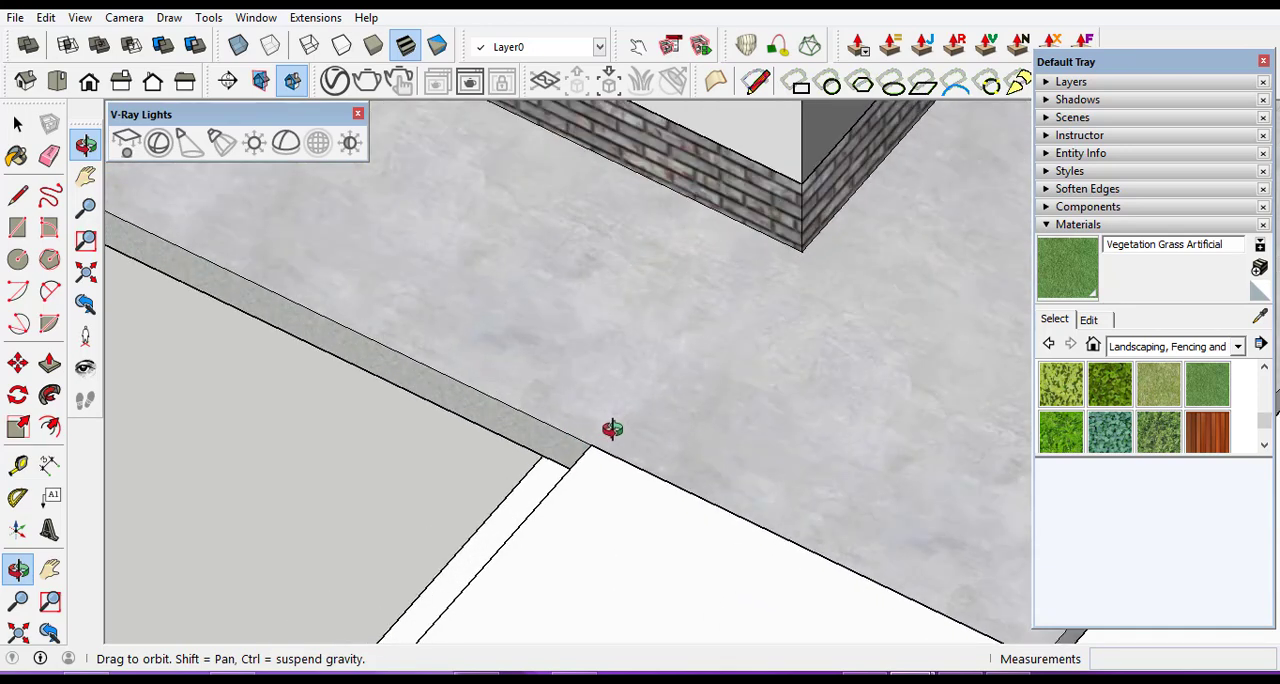
scroll(603, 505, "down", 1)
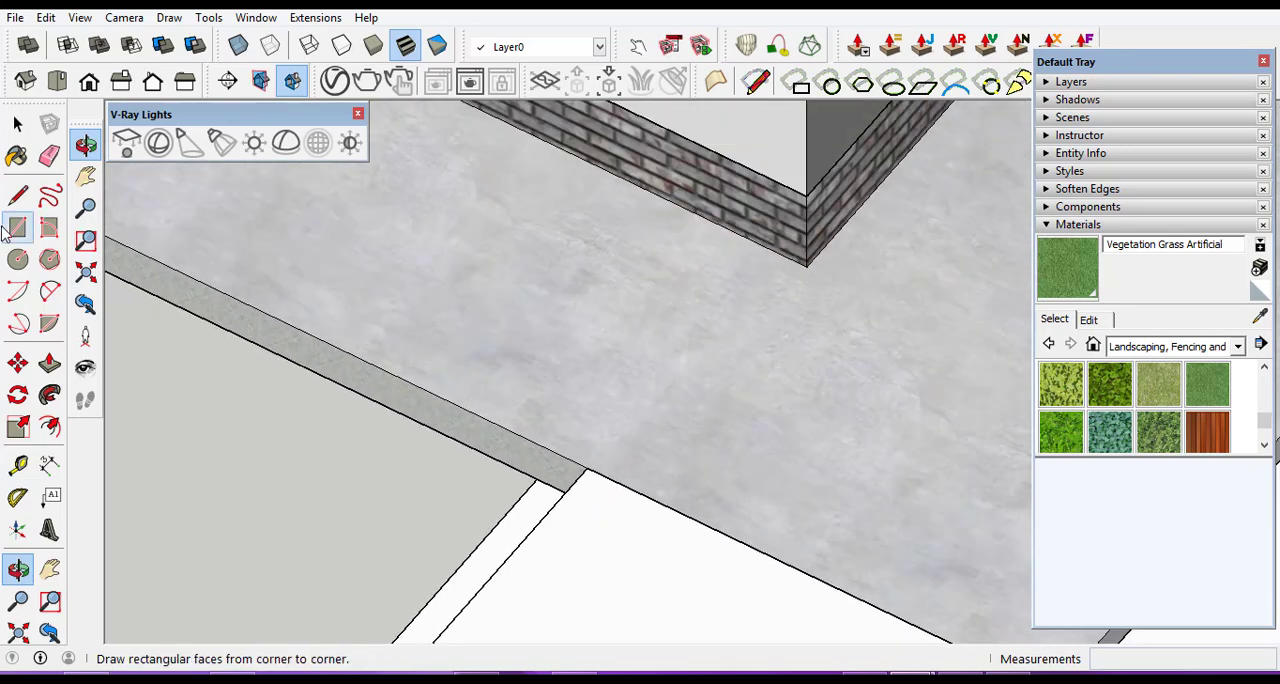
Open the paved base for editing and draw a 1.00 by about 0.12 m rectangle from the other inner strip's corner to the brick plinth.
left_click(17, 123)
double_click(502, 305)
left_click(501, 306)
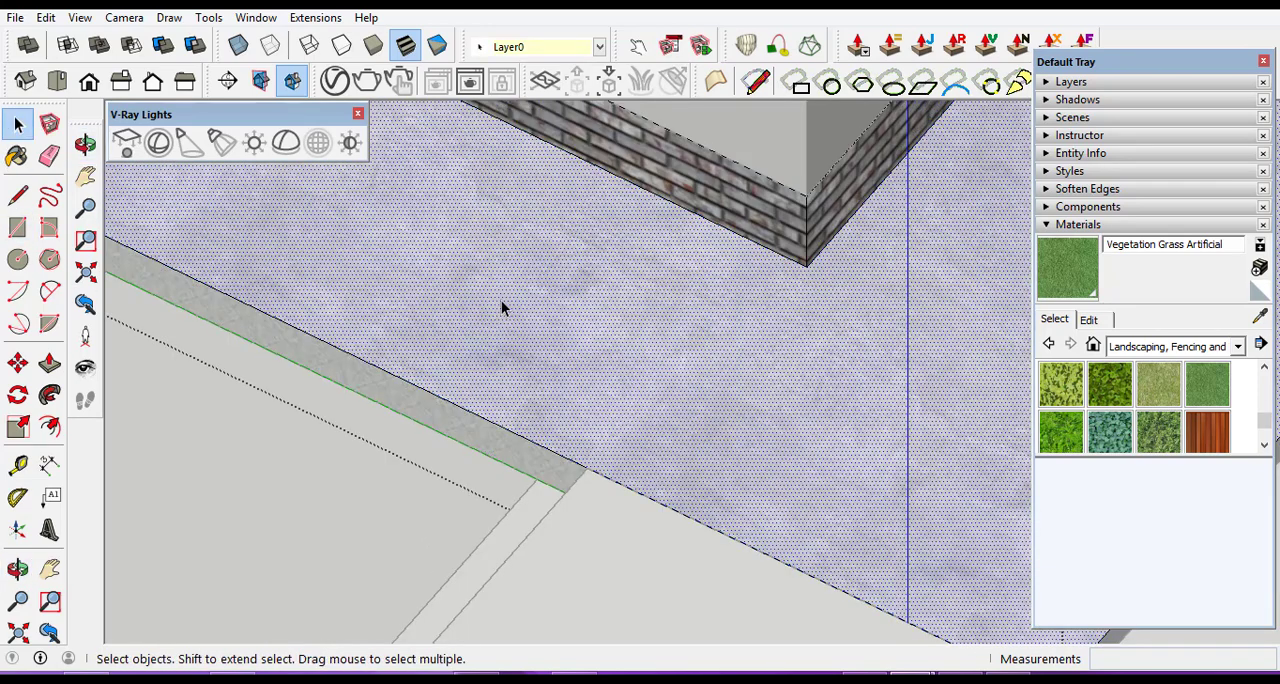
left_click(17, 228)
scroll(577, 470, "up", 2)
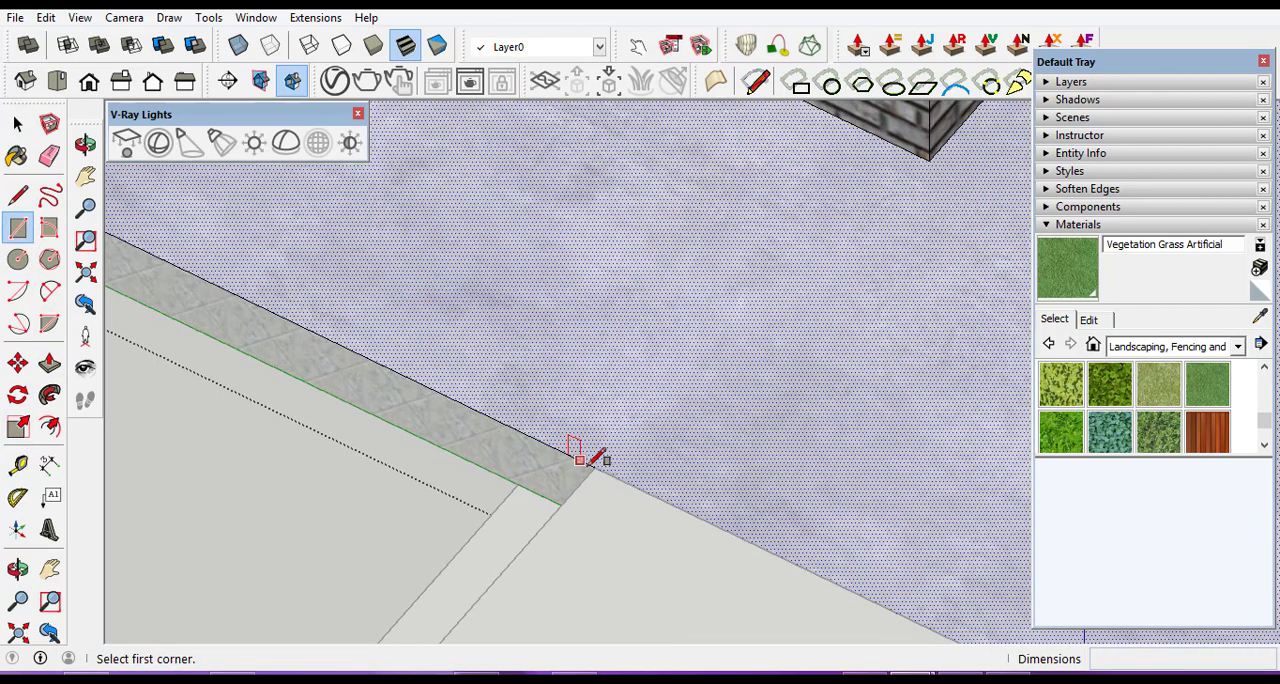
left_click(594, 466)
scroll(605, 455, "down", 2)
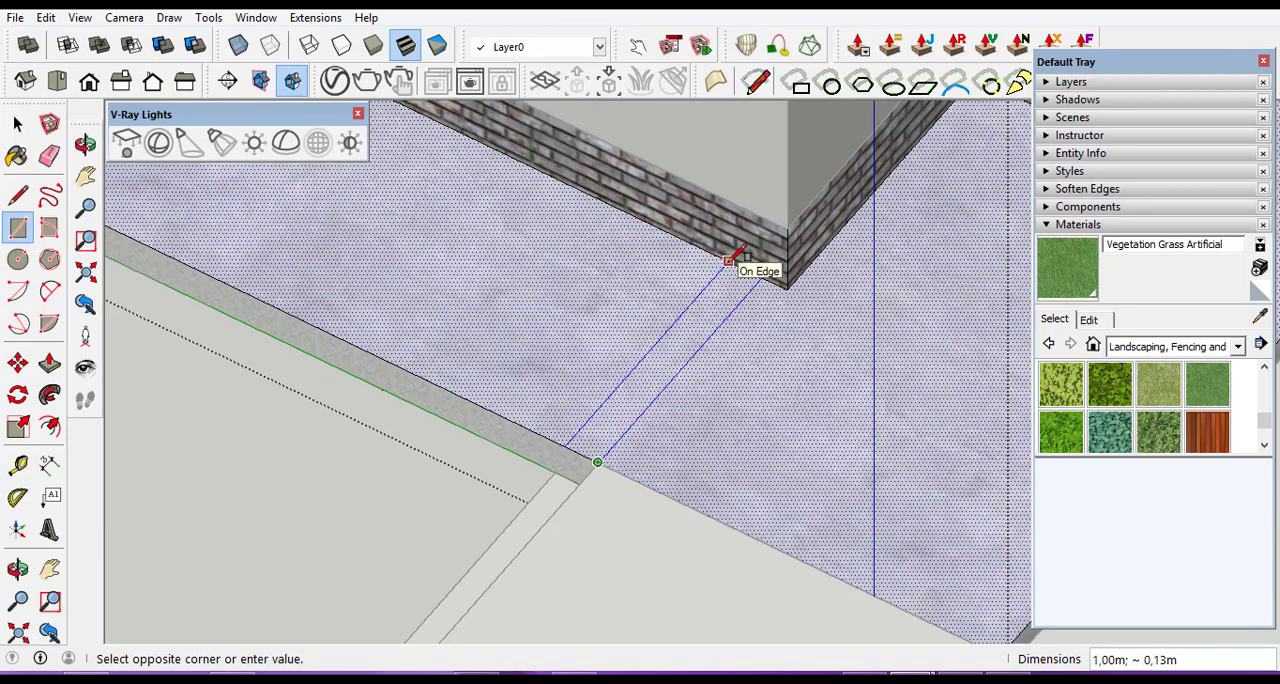
left_click(731, 263)
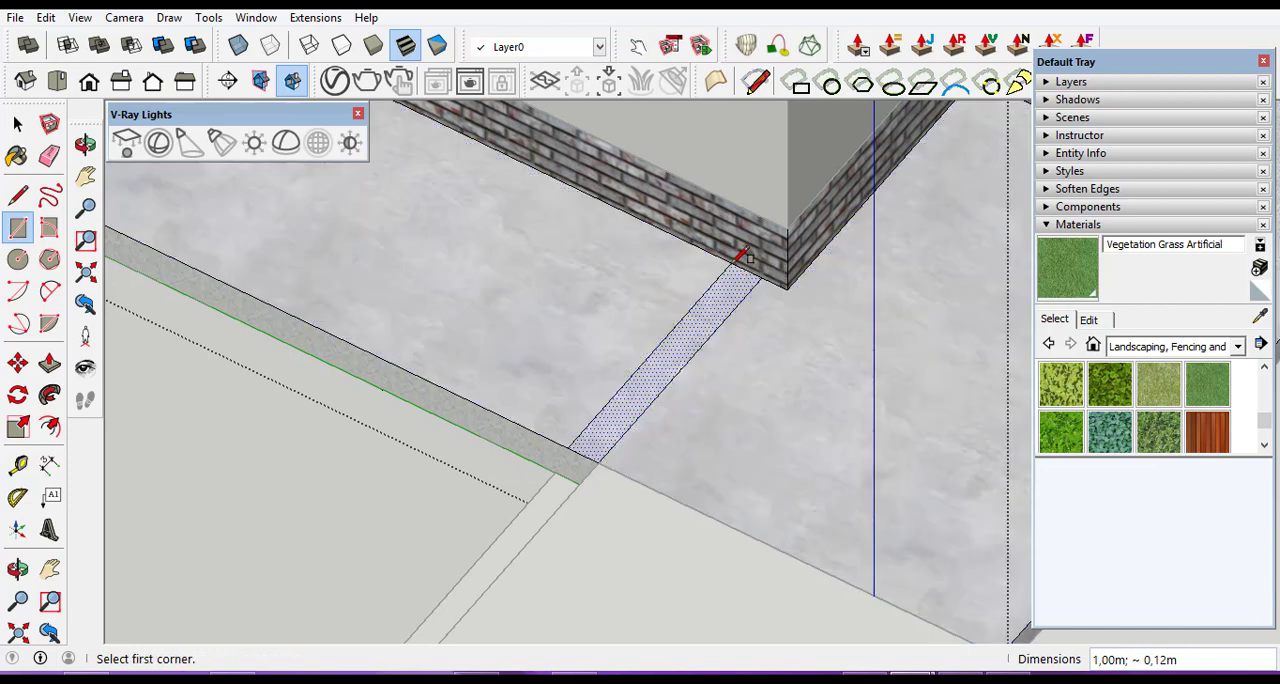
Pull the new rectangle at the shuttered facade's corner up 0.30 m.
left_click(50, 363)
left_click_drag(625, 393, 638, 305)
scroll(634, 320, "down", 1)
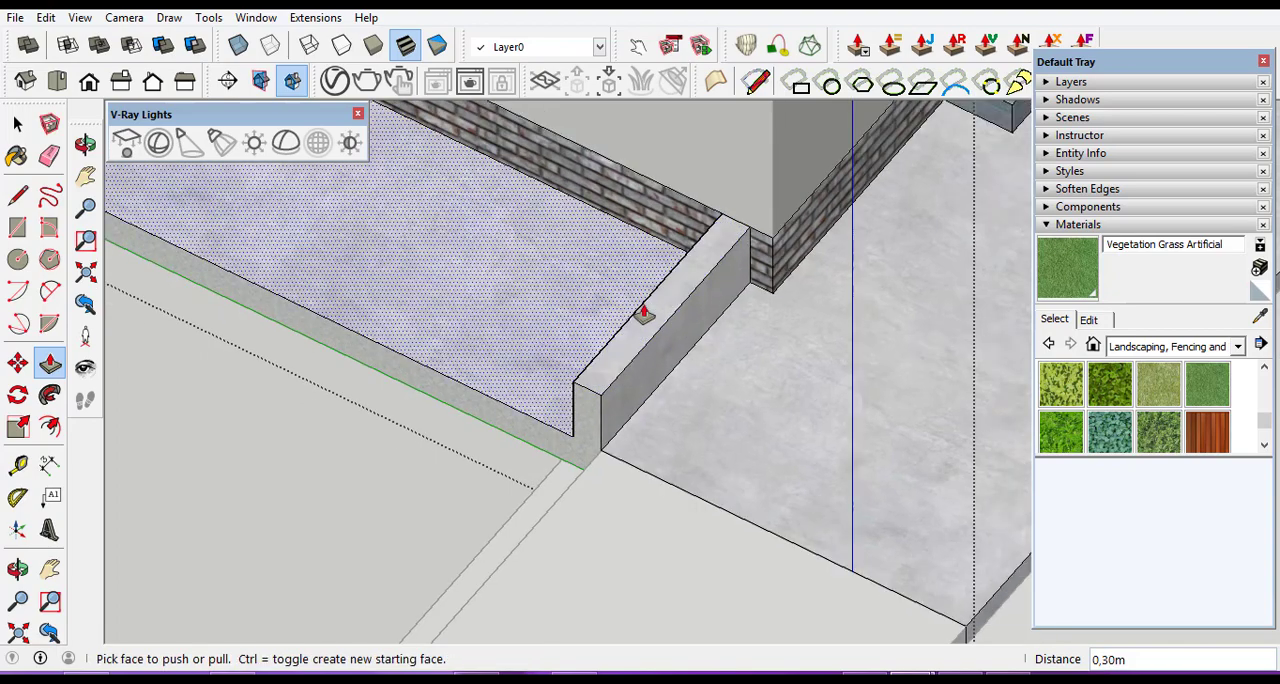
Pull the raised block's top face up a further 4.20 m as a wall, and leave the paved base's editing.
scroll(643, 325, "up", 2)
left_click(643, 330)
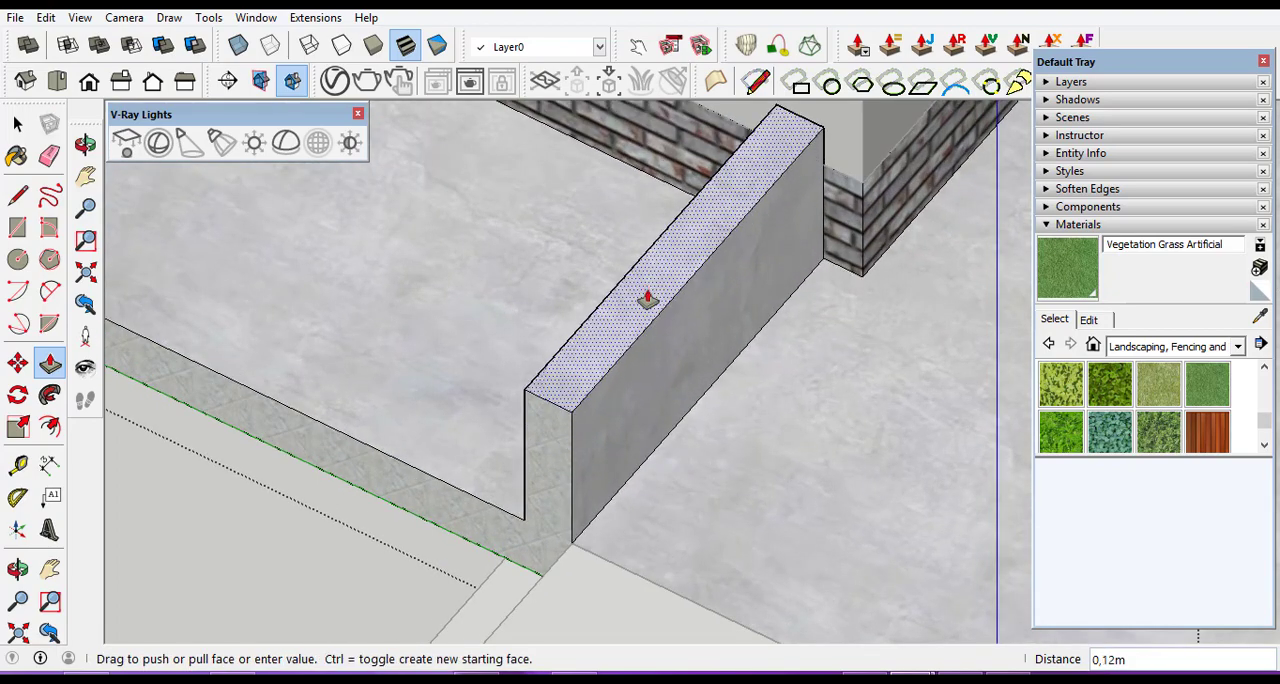
scroll(645, 310, "down", 5)
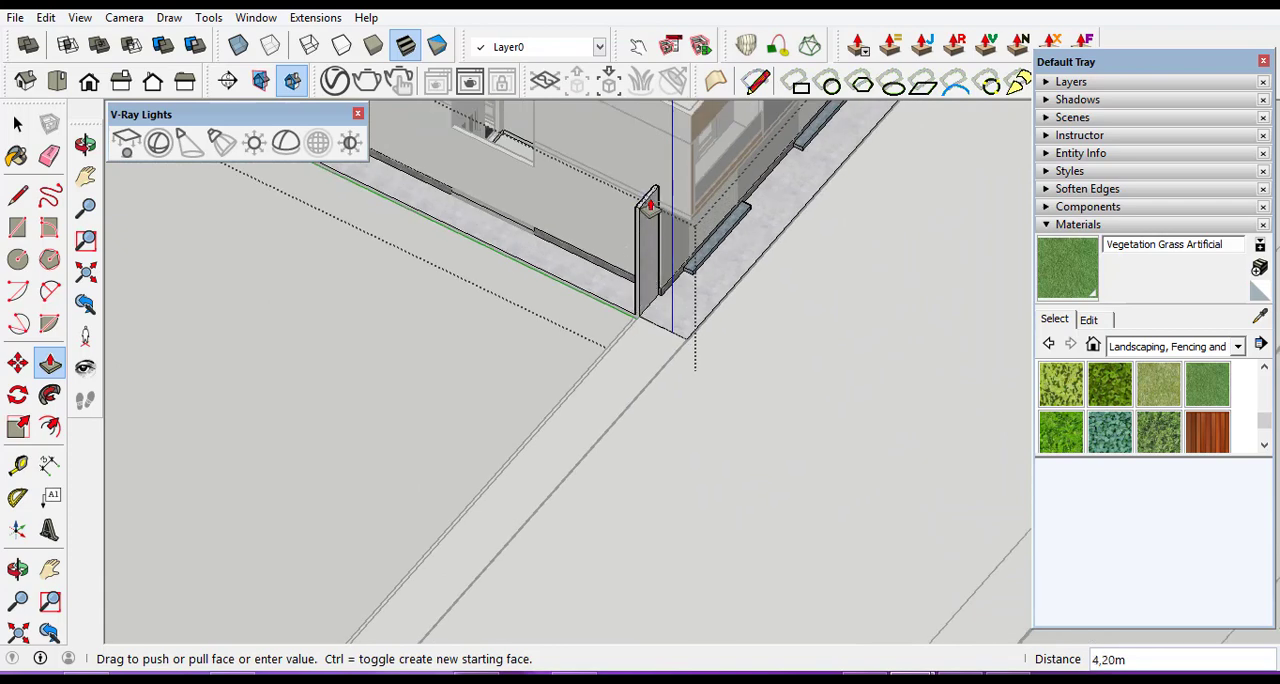
left_click(650, 205)
scroll(625, 346, "up", 3)
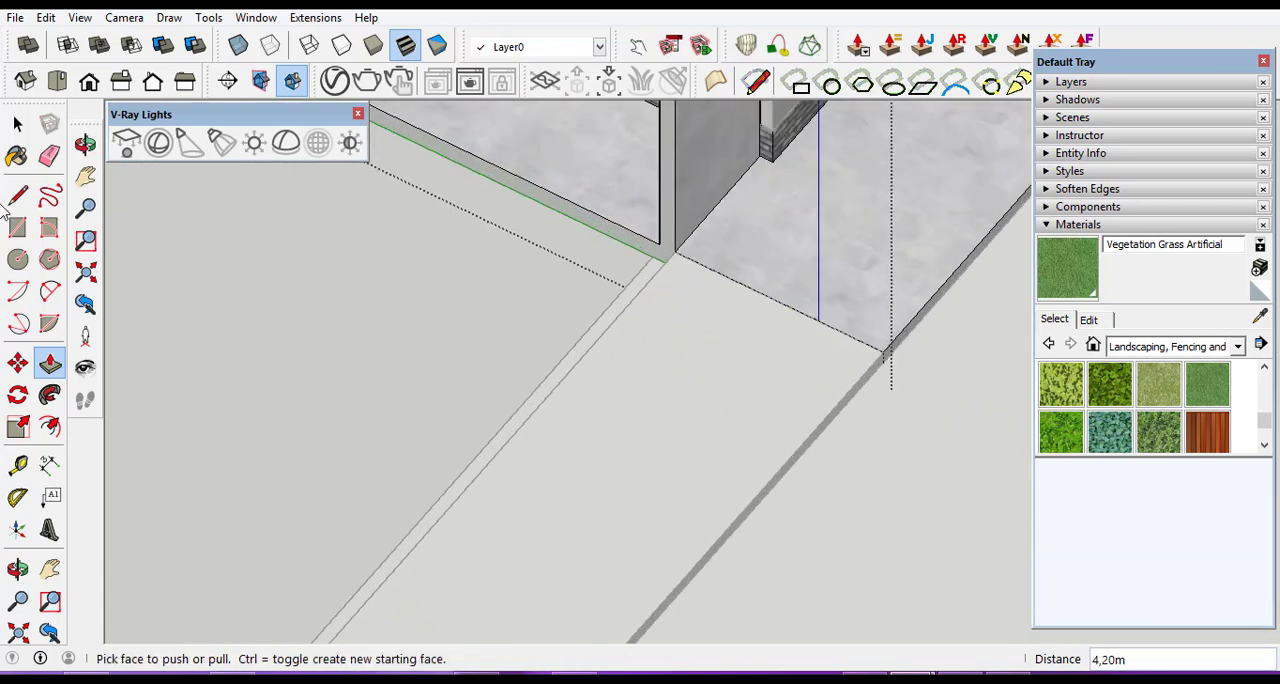
left_click(17, 123)
Open the road group for editing and pull the inner strip of the road's other arm up 0.15 m.
scroll(368, 360, "up", 5)
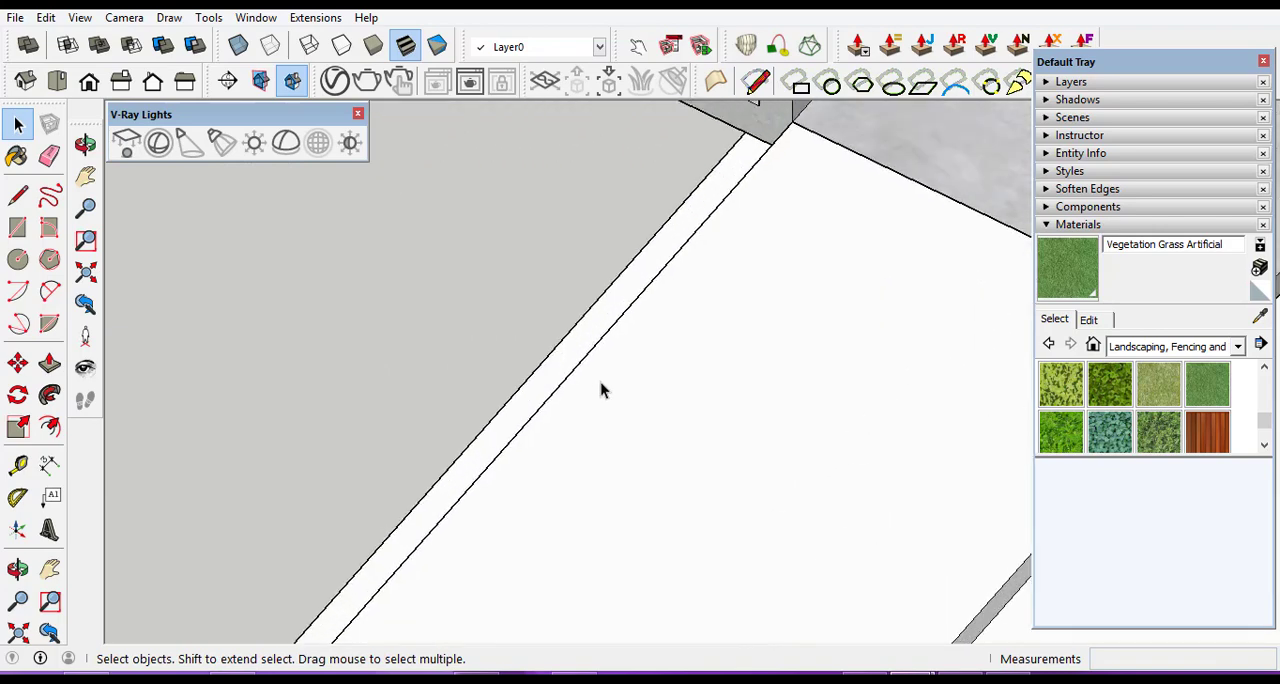
scroll(570, 360, "up", 3)
double_click(550, 340)
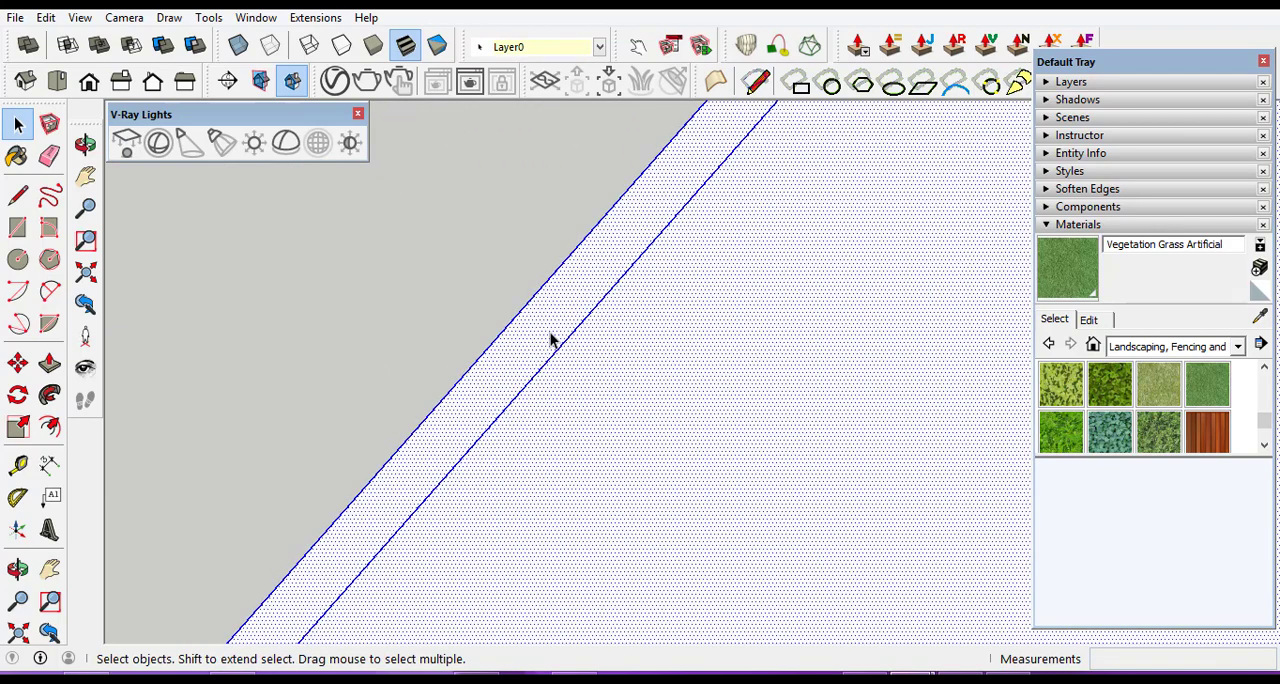
left_click(550, 340)
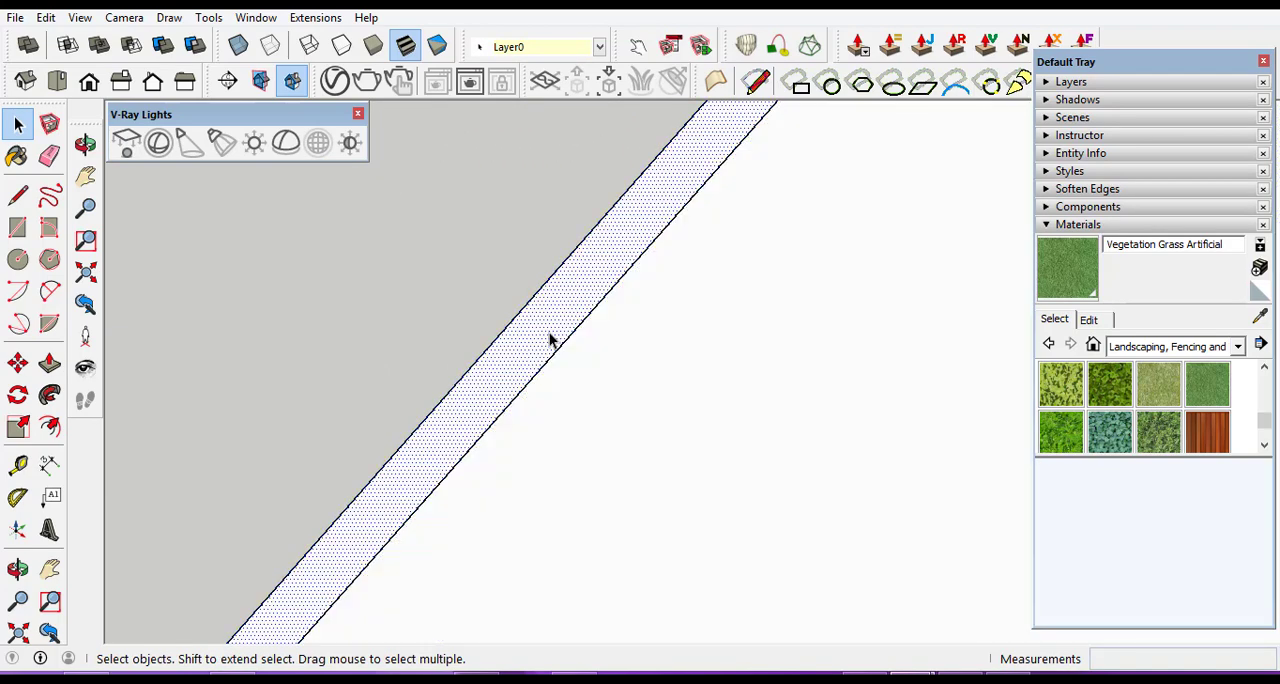
left_click(49, 363)
left_click_drag(458, 394, 477, 358)
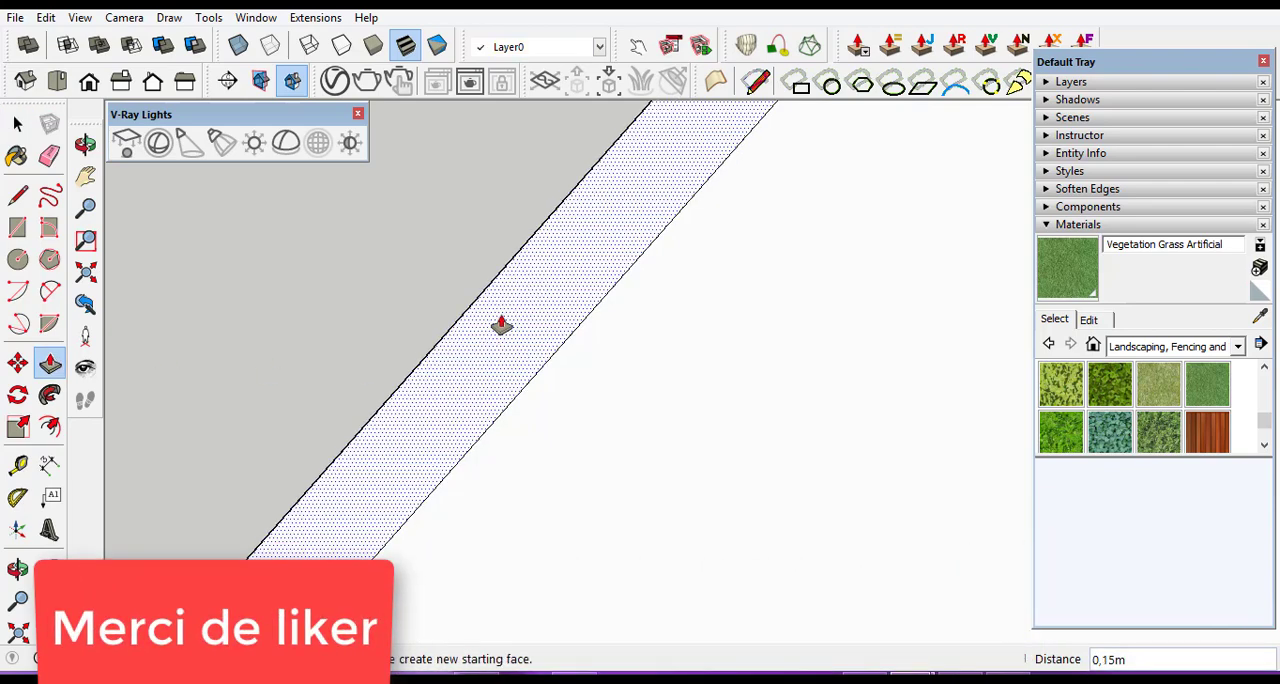
scroll(500, 335, "down", 5)
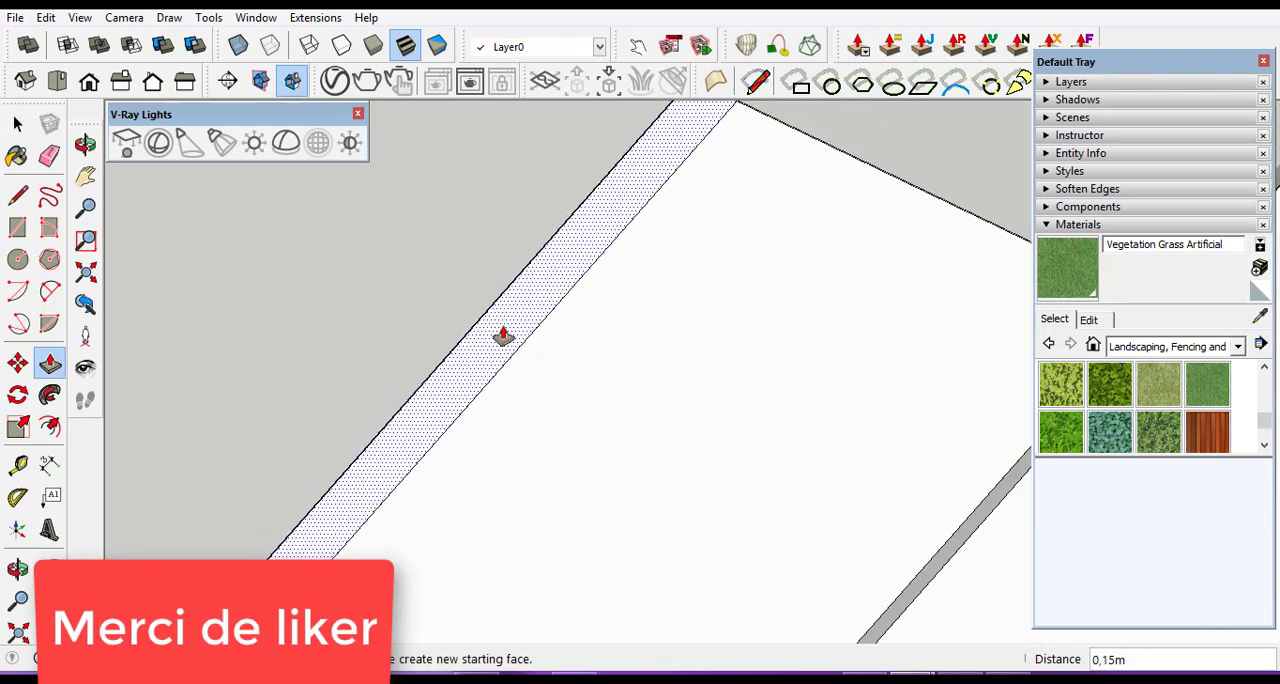
left_click(609, 206)
Pull the raised inner strip's top face up 4.50 m, level with the adjoining wall's top, and leave the road group's editing.
left_click(608, 205)
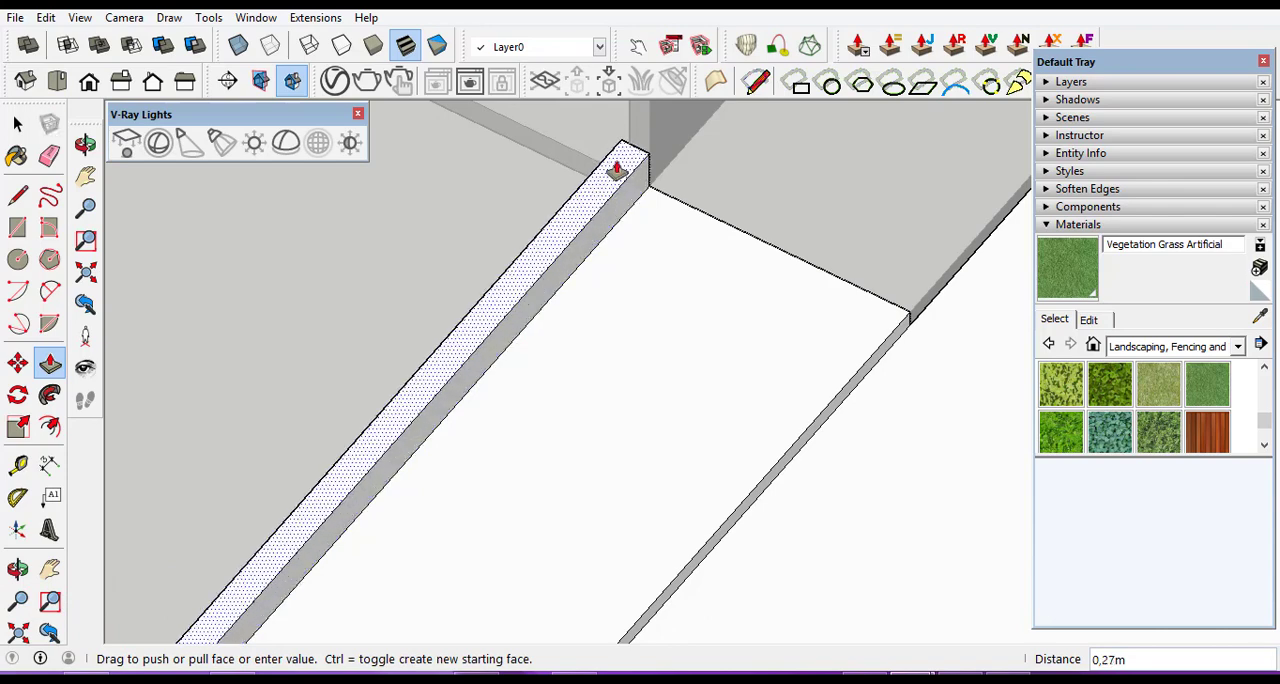
scroll(617, 170, "down", 5)
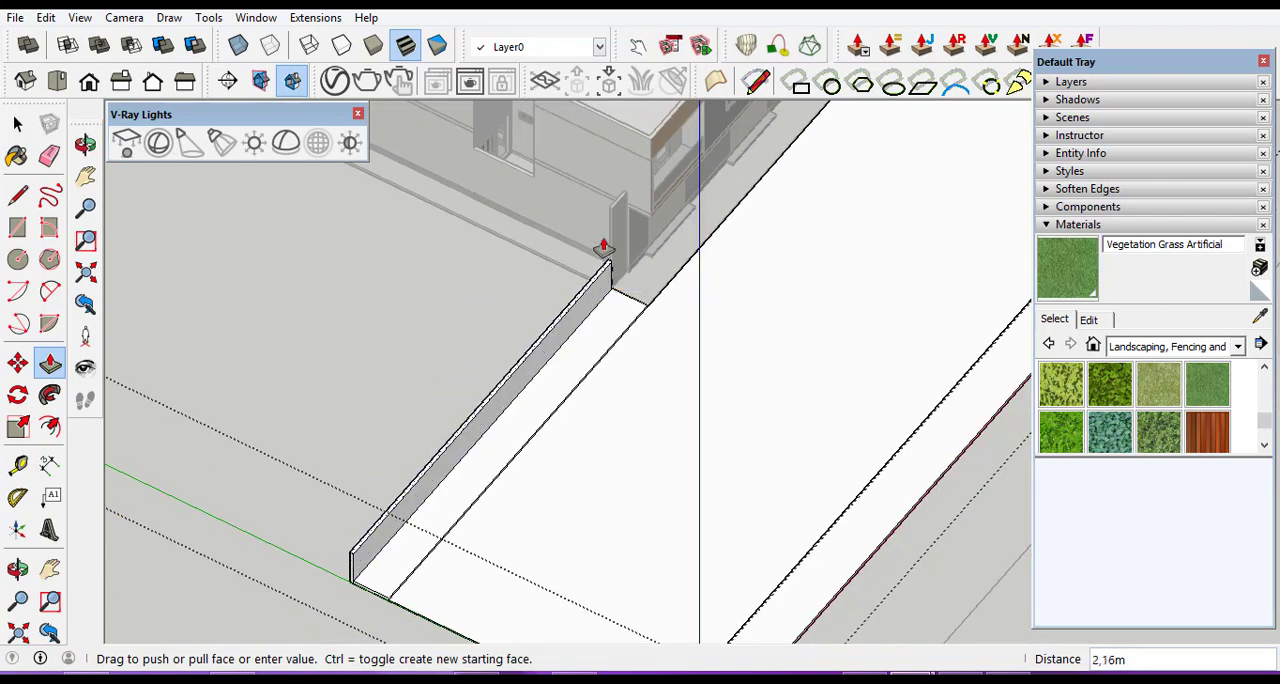
scroll(623, 209, "up", 5)
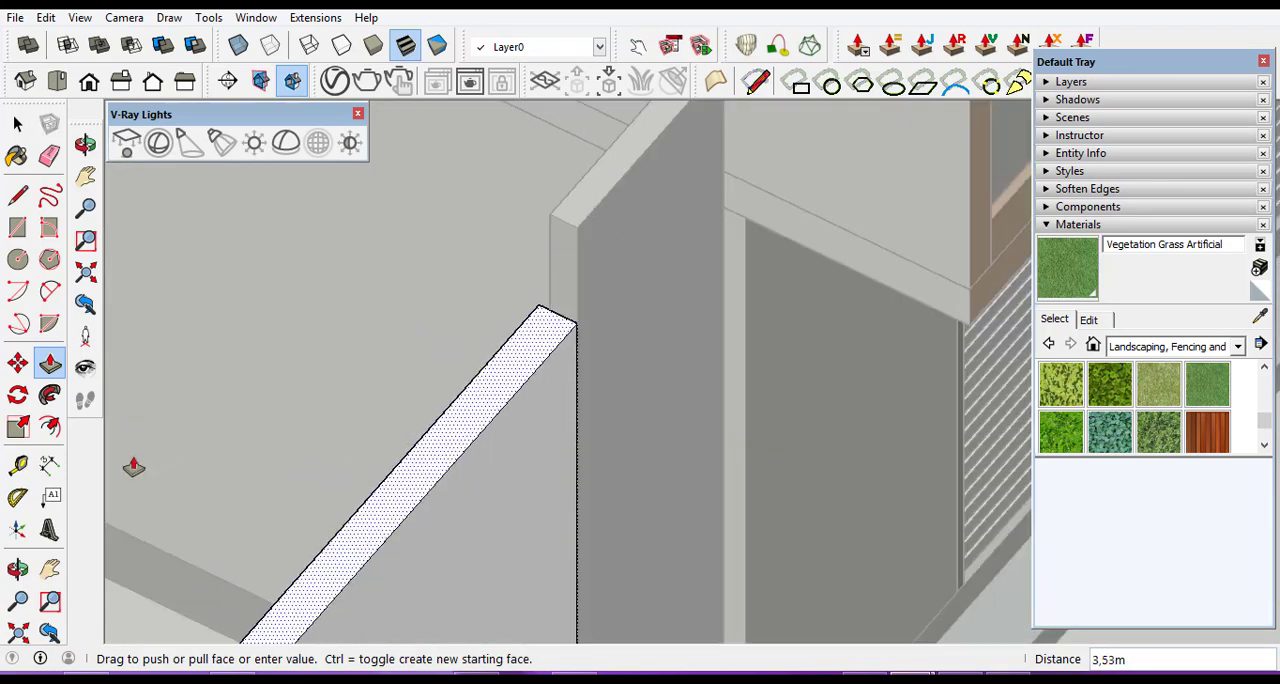
left_click(19, 570)
left_click_drag(489, 434, 248, 442)
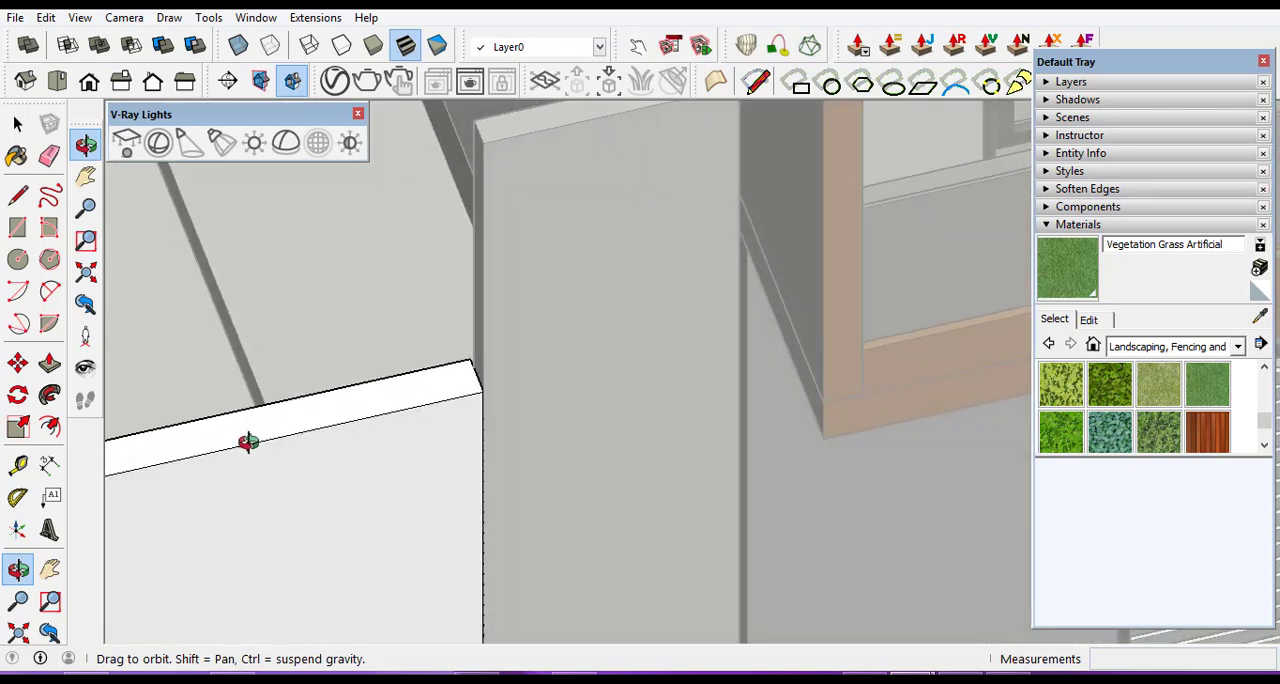
left_click(49, 363)
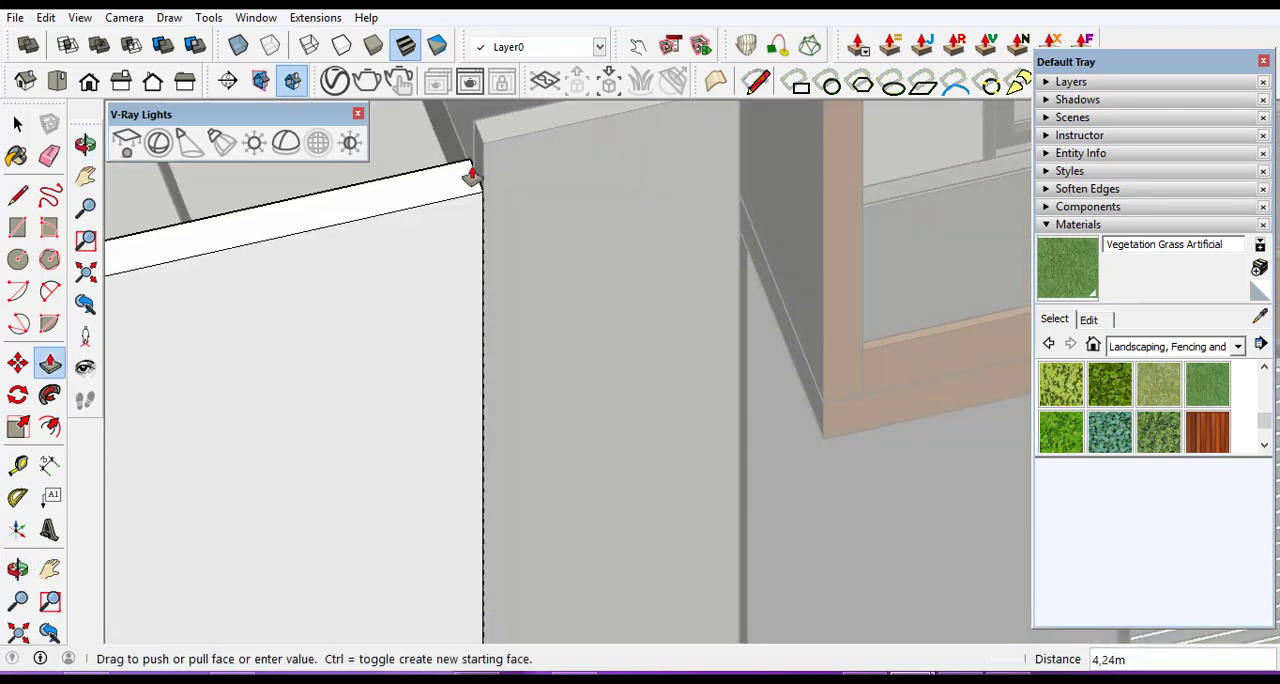
left_click(509, 142)
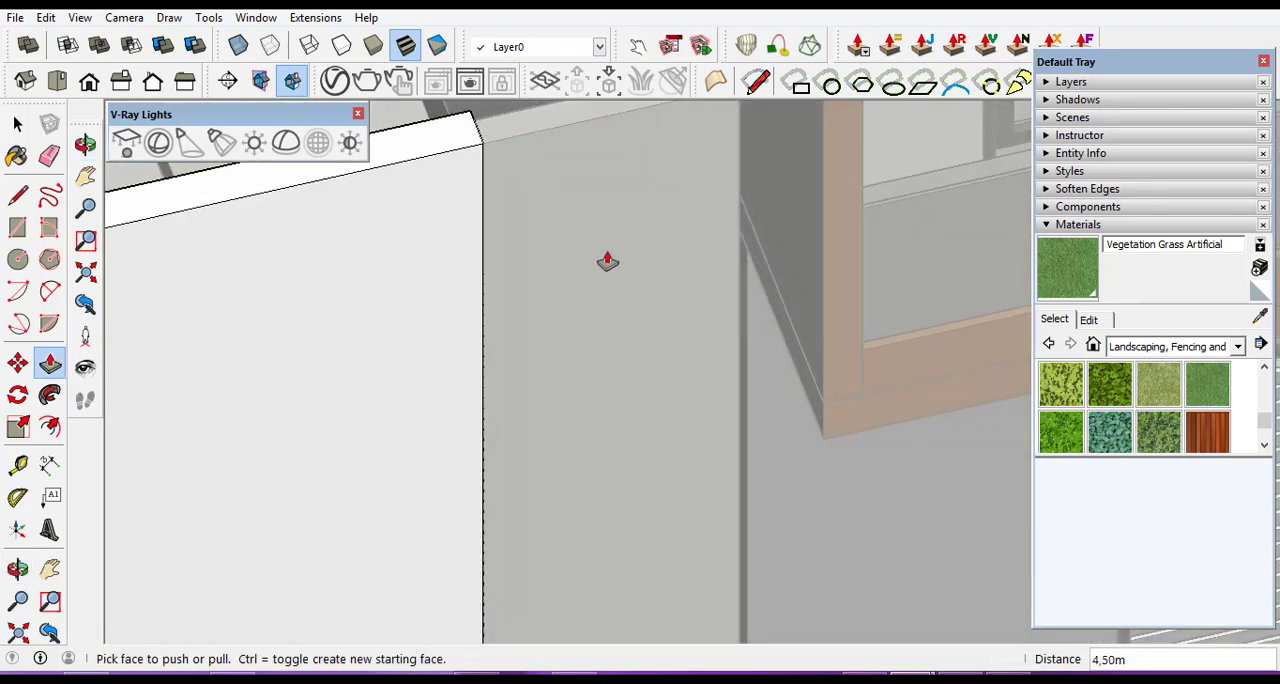
scroll(607, 261, "down", 10)
left_click(18, 123)
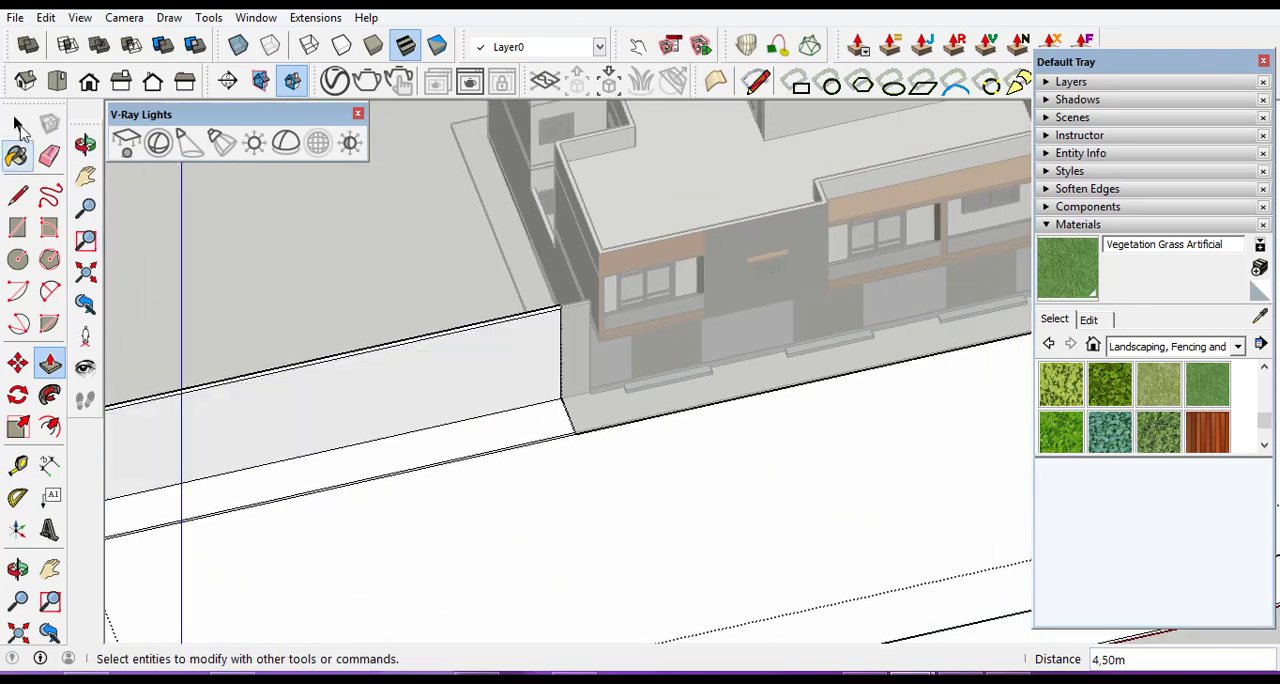
middle_click_drag(391, 216, 686, 514)
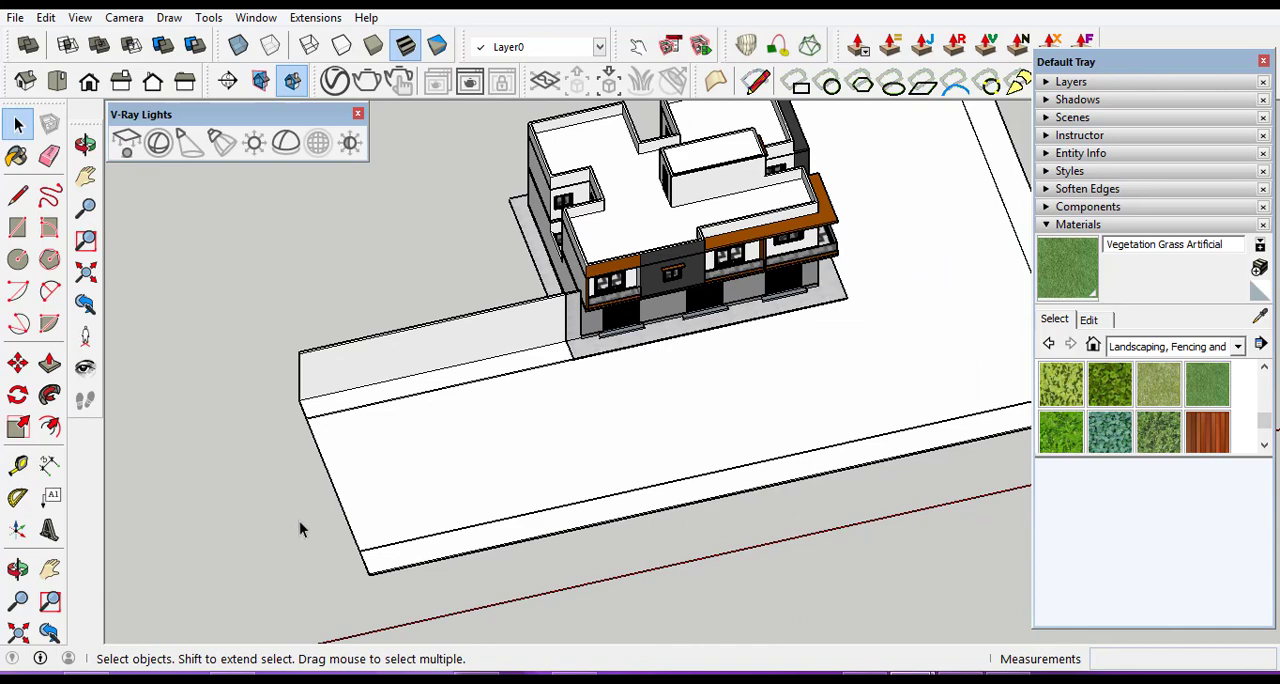
Show the Asphalt and Concrete materials, open the road group for editing and select only its L-shaped roadway face.
left_click(18, 568)
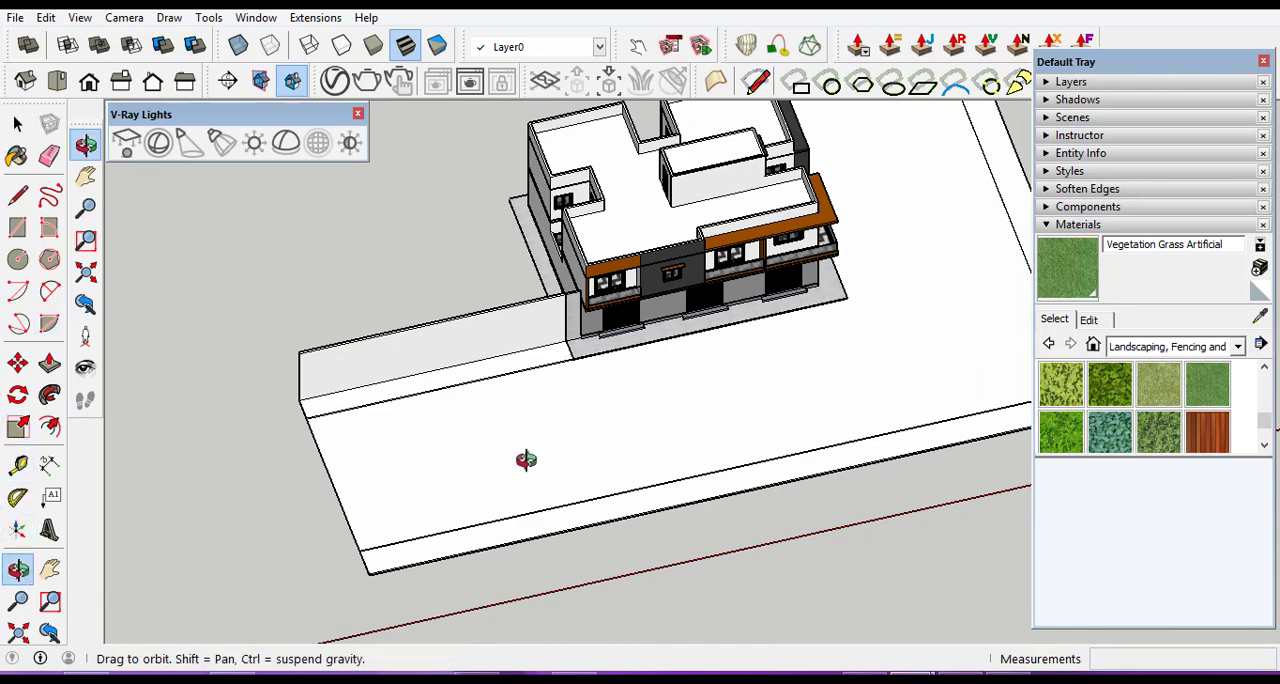
left_click_drag(526, 459, 357, 457)
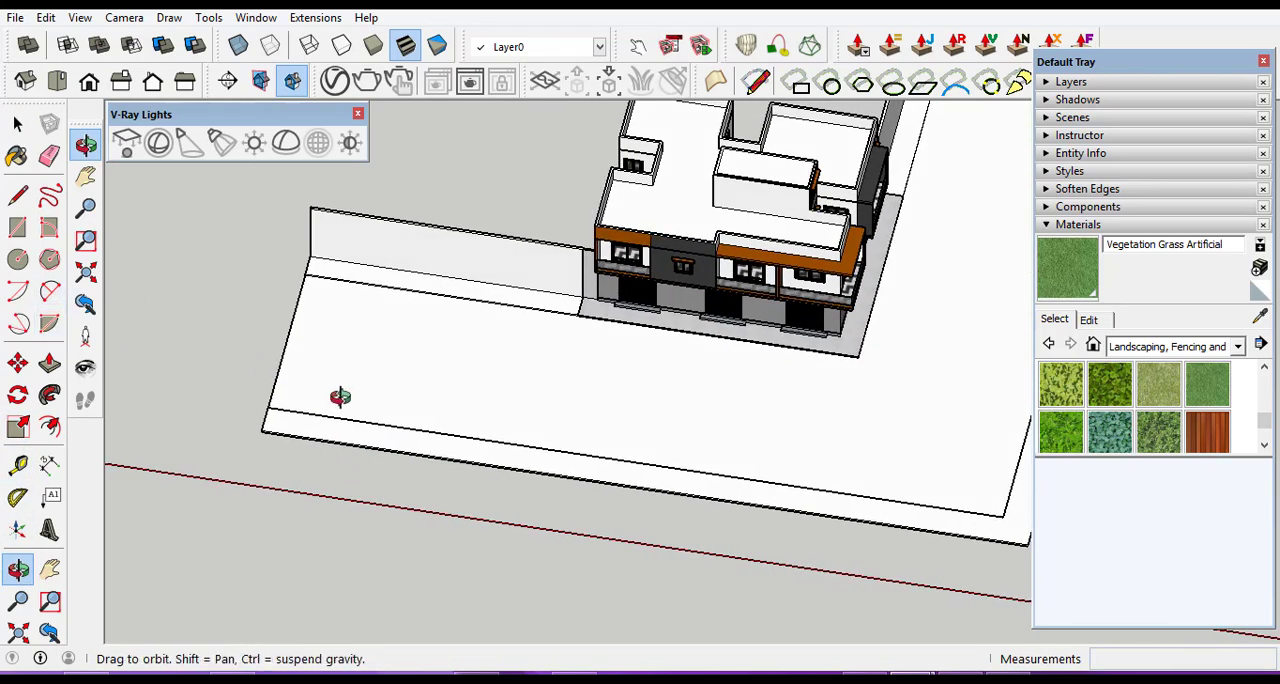
left_click(18, 122)
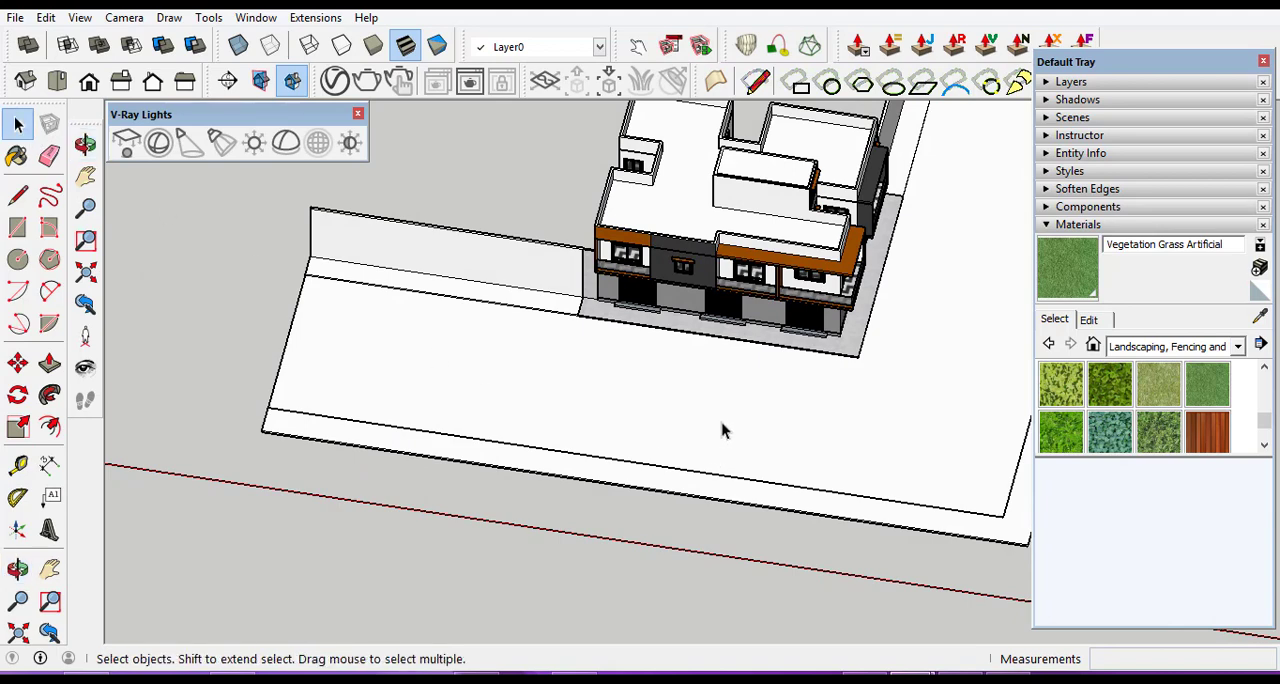
scroll(408, 392, "down", 2)
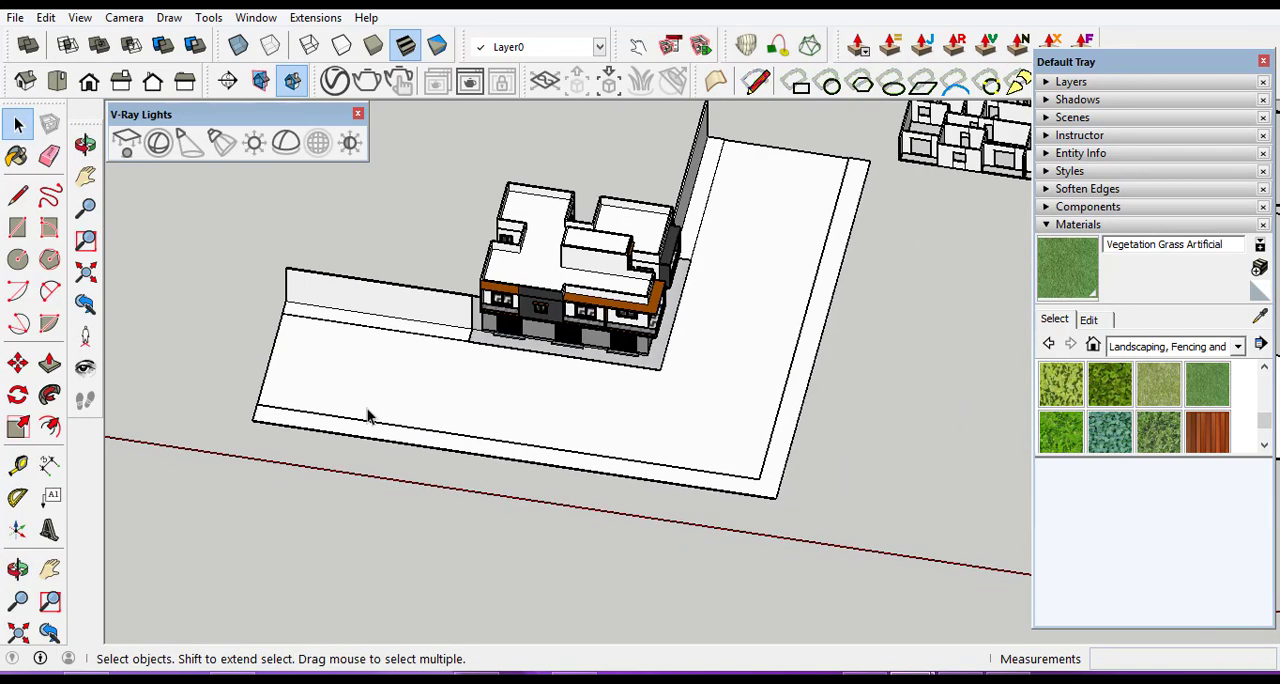
scroll(680, 410, "up", 2)
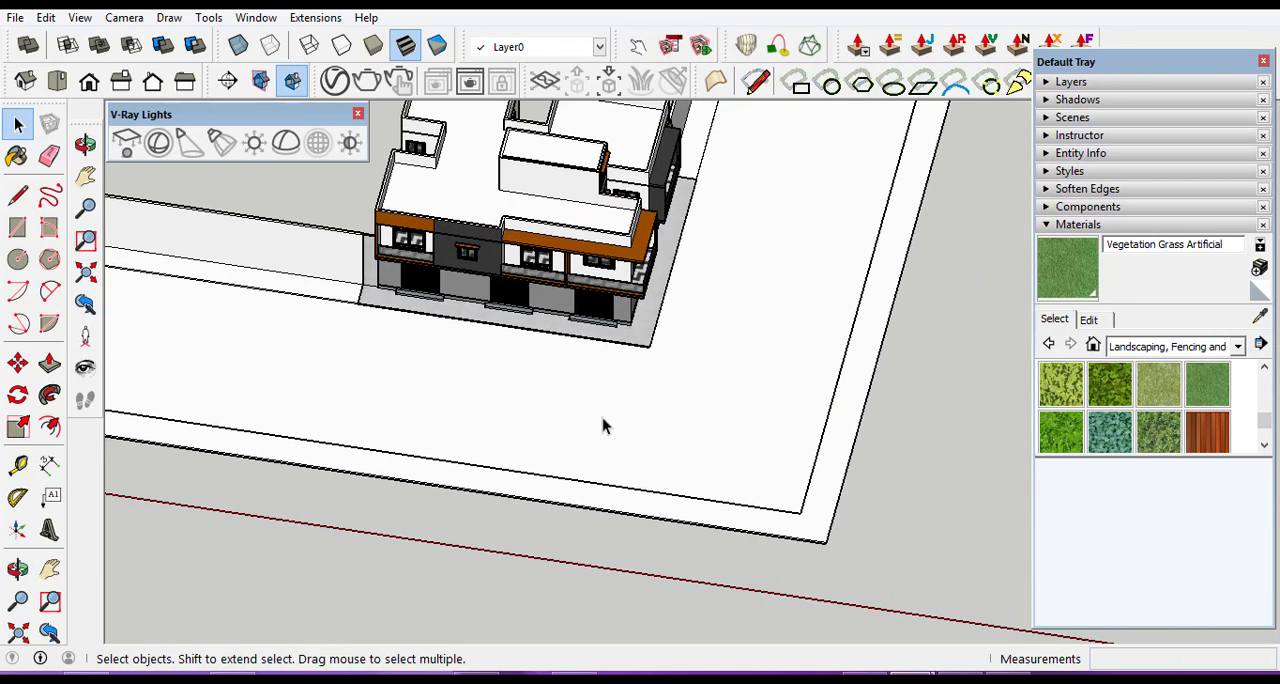
left_click(1238, 347)
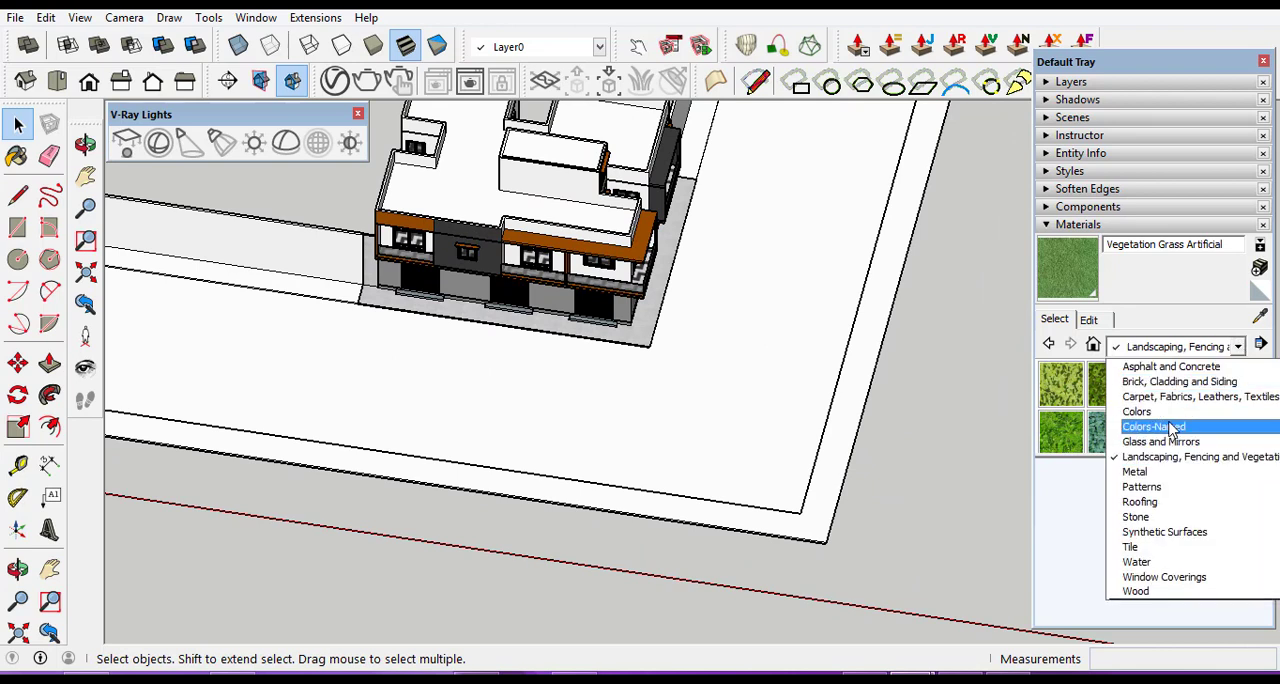
left_click(1175, 368)
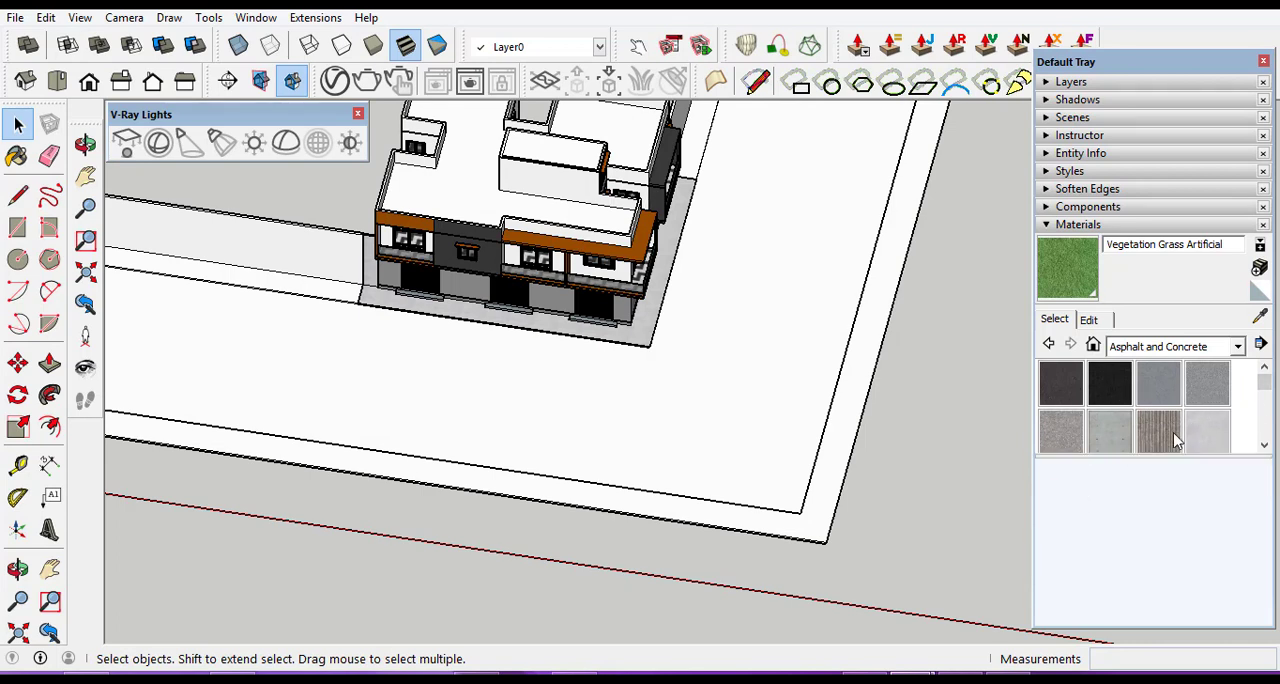
triple_click(623, 424)
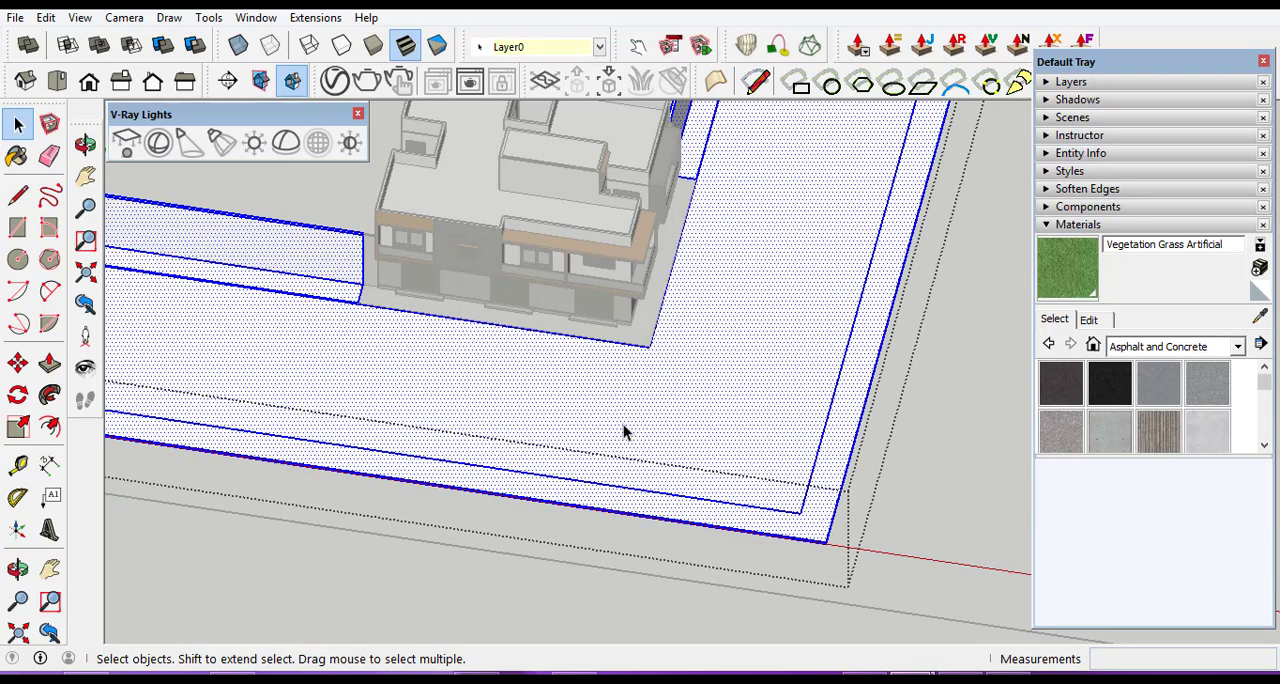
left_click(623, 424)
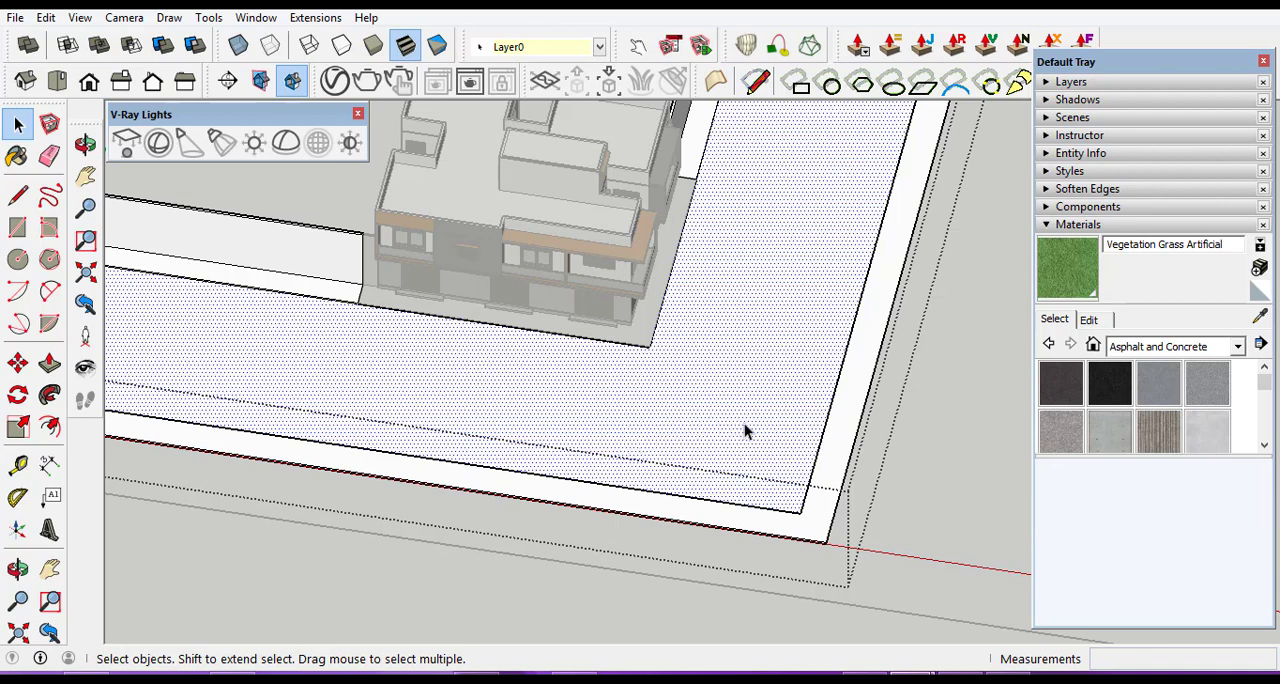
Paint the L-shaped roadway face with the Blacktop New material.
left_click(1113, 386)
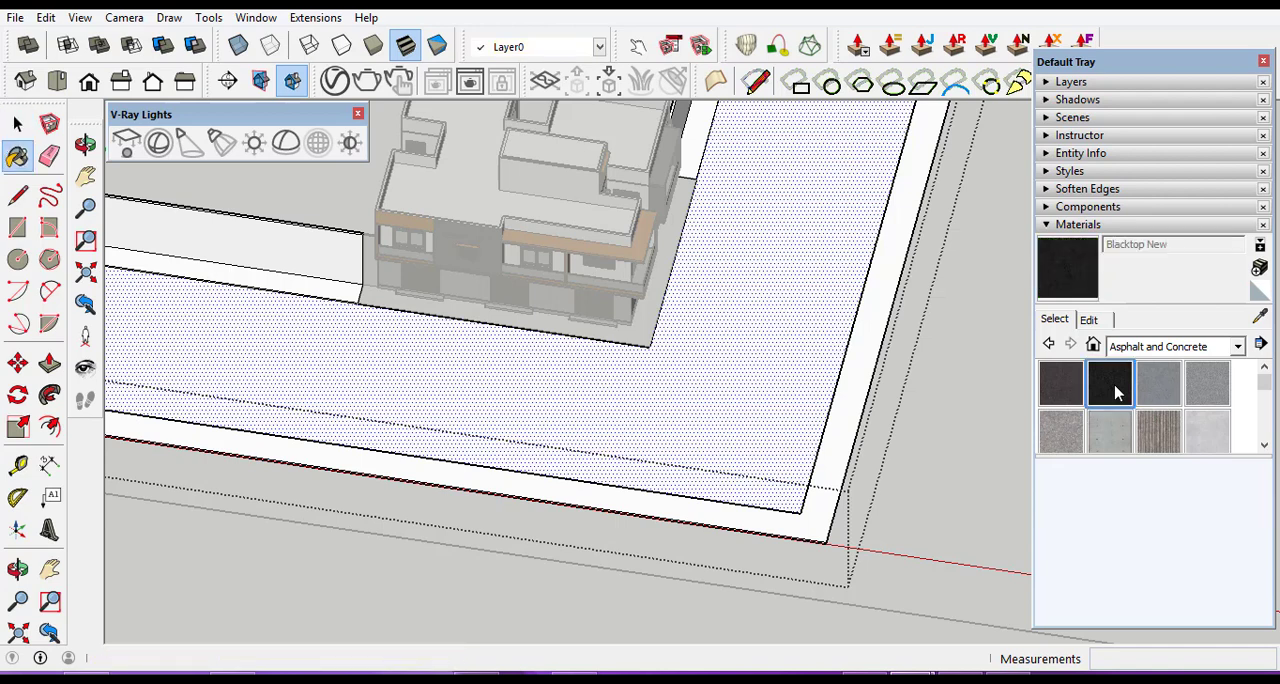
left_click(722, 424)
scroll(749, 426, "down", 3)
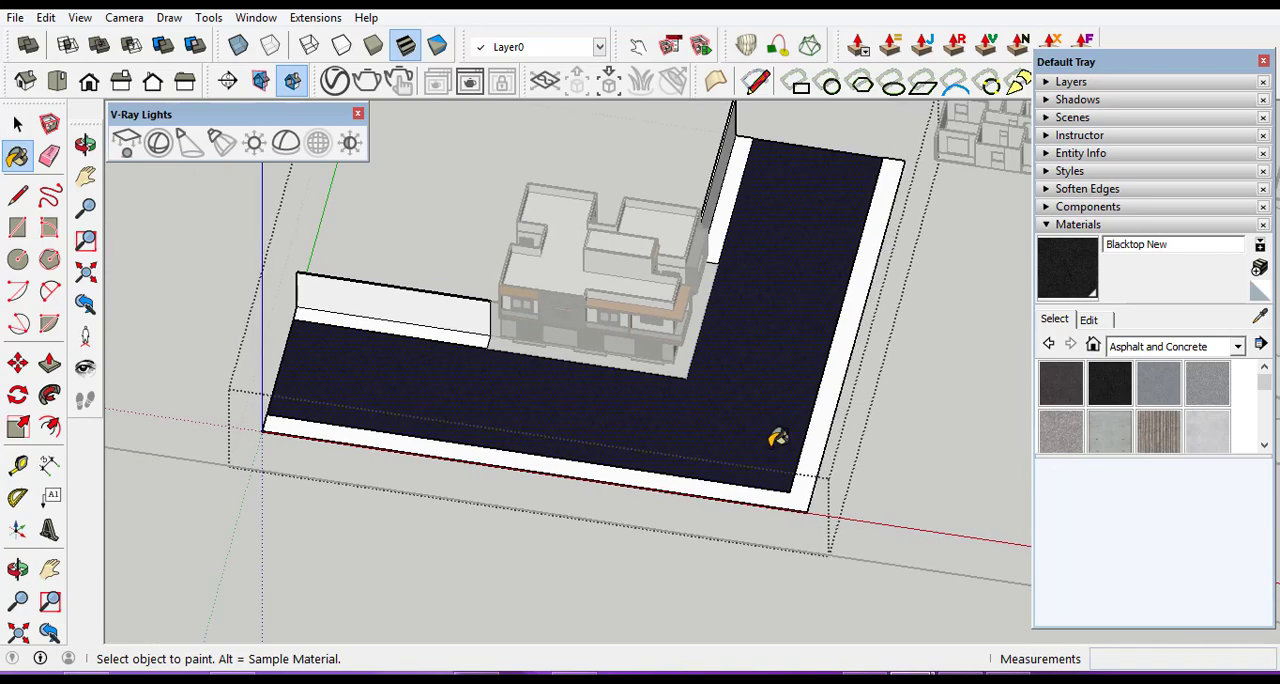
scroll(772, 436, "up", 2)
scroll(778, 437, "up", 4)
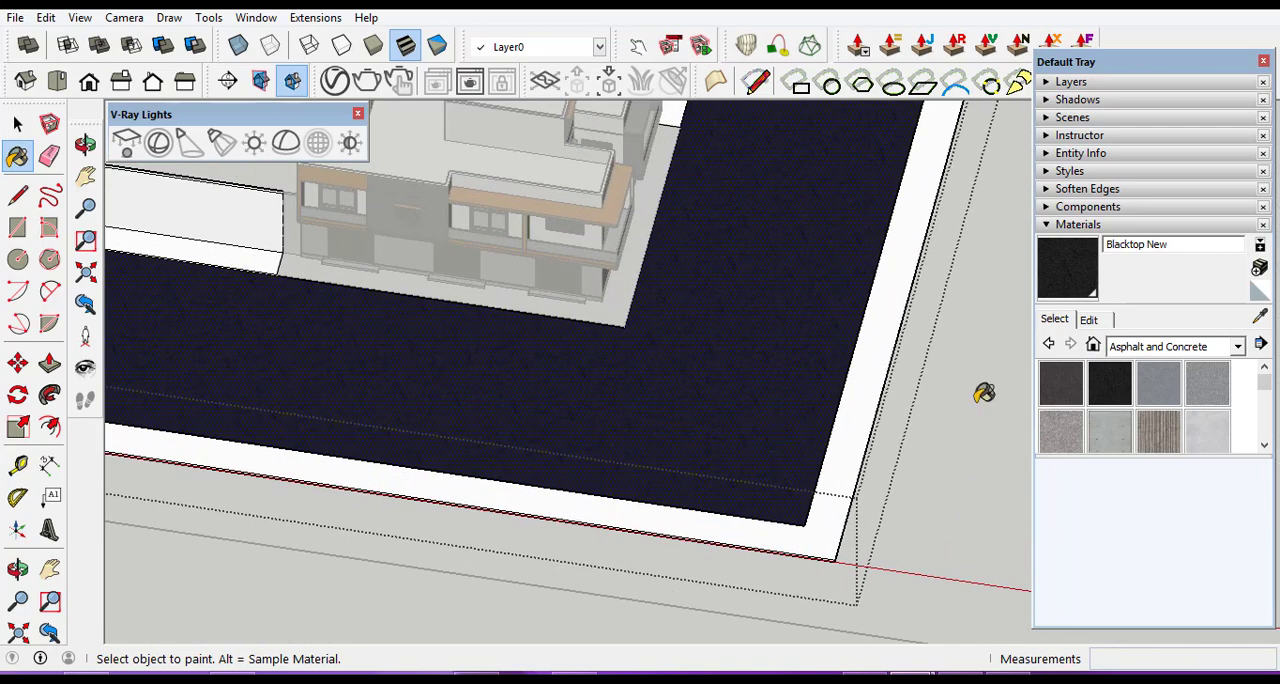
Paint the L-shaped roadway face with the Asphalt New material.
left_click(1061, 391)
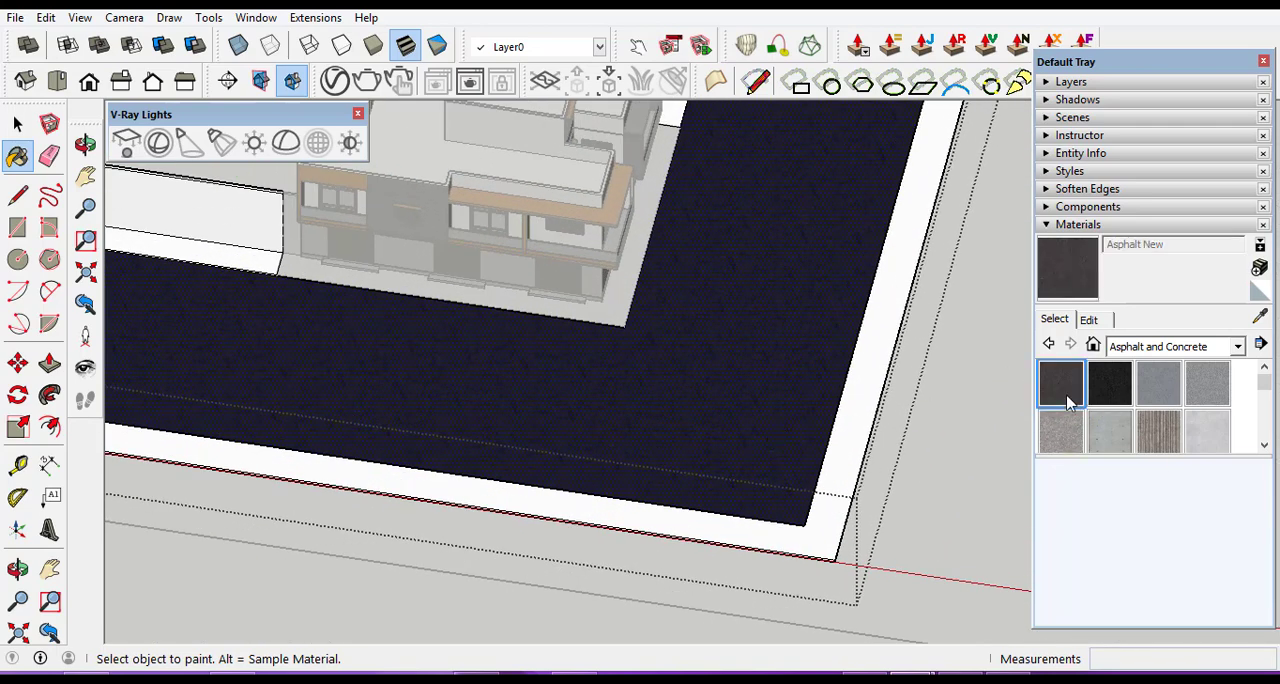
left_click(731, 401)
scroll(837, 429, "up", 3)
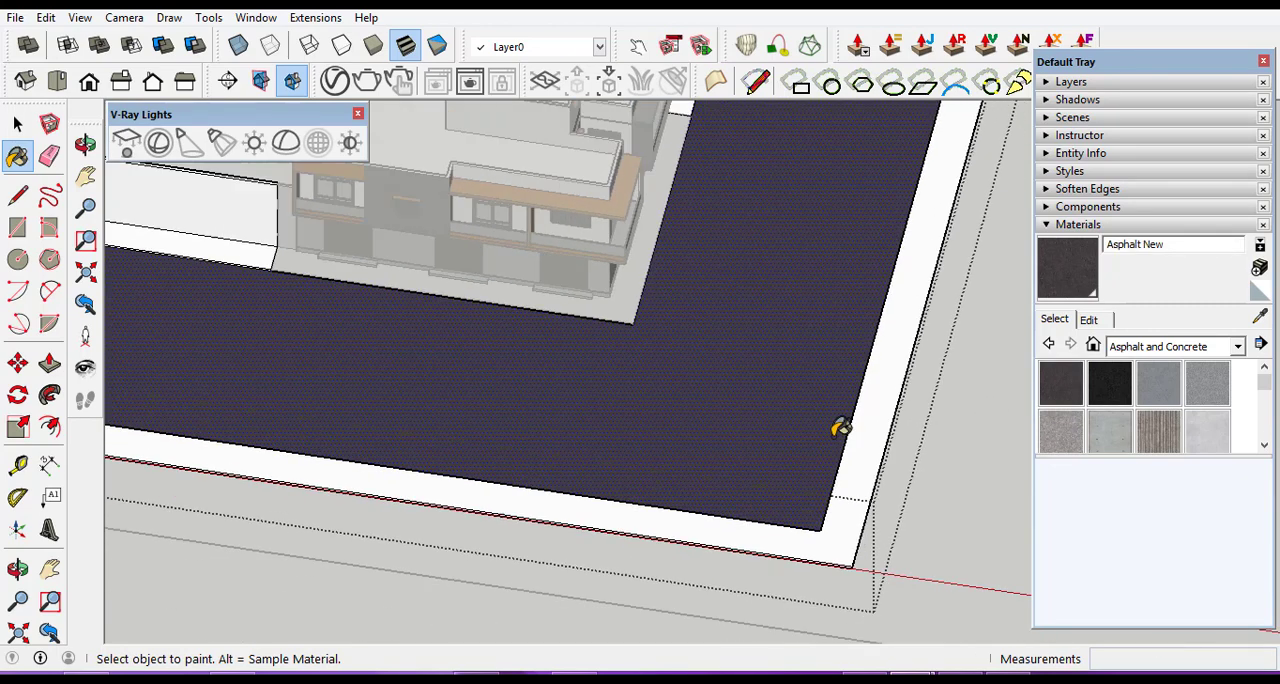
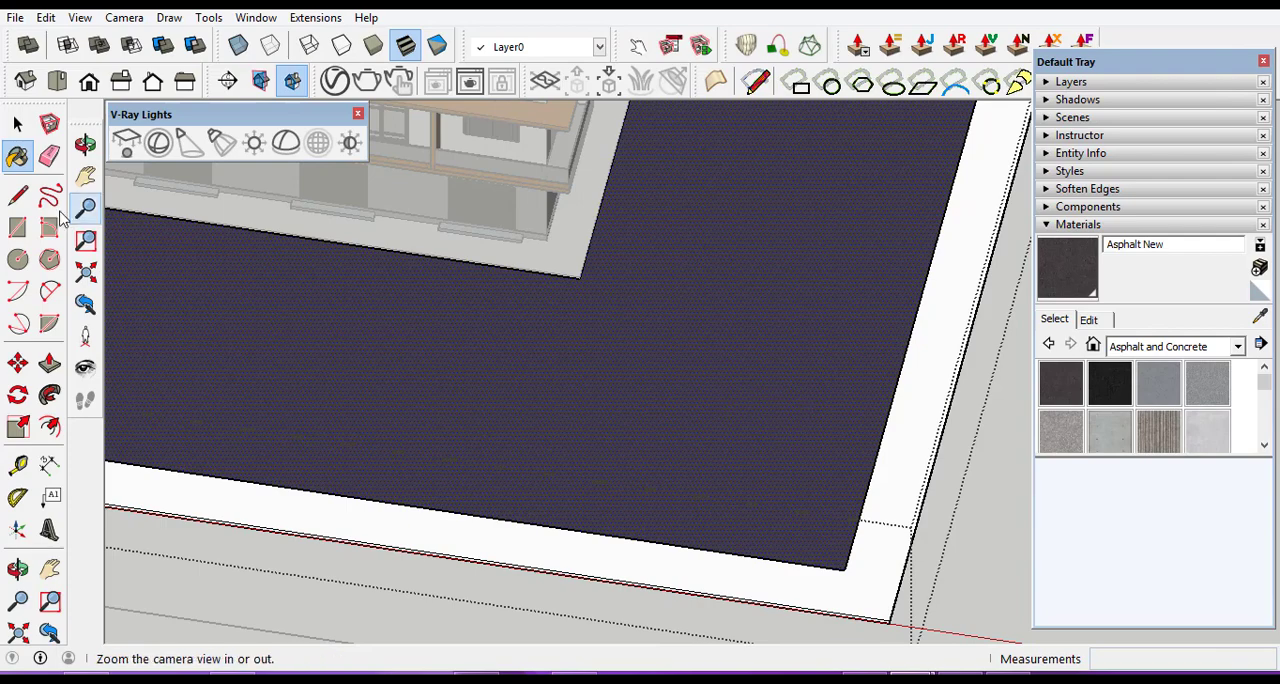
Paint the outer L-shaped sidewalk strip inside the road group with the Polished Concrete New material.
left_click(17, 123)
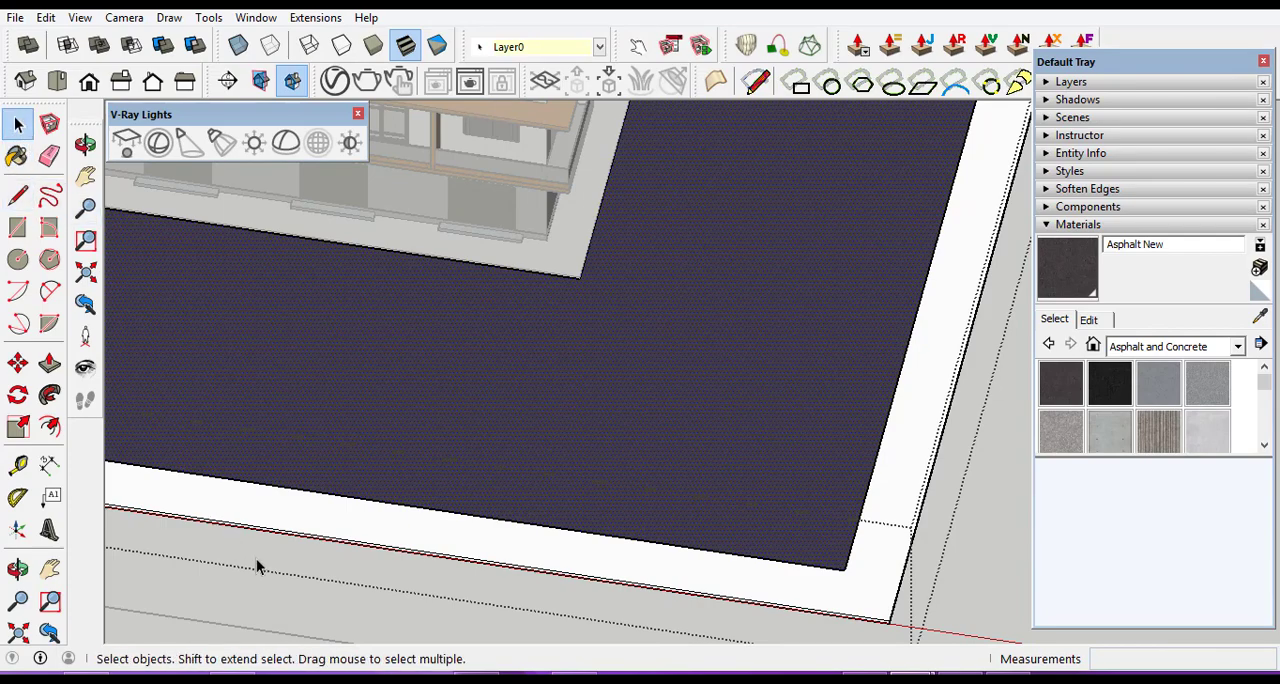
scroll(256, 558, "down", 6)
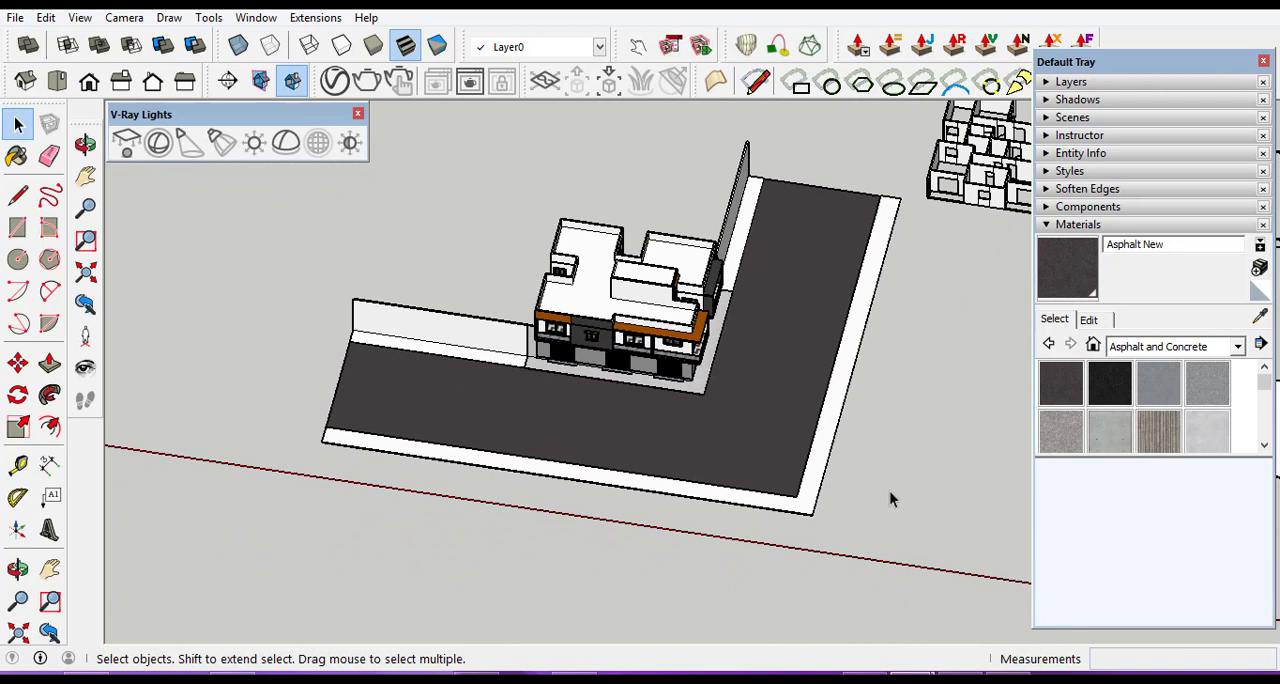
left_click(1208, 429)
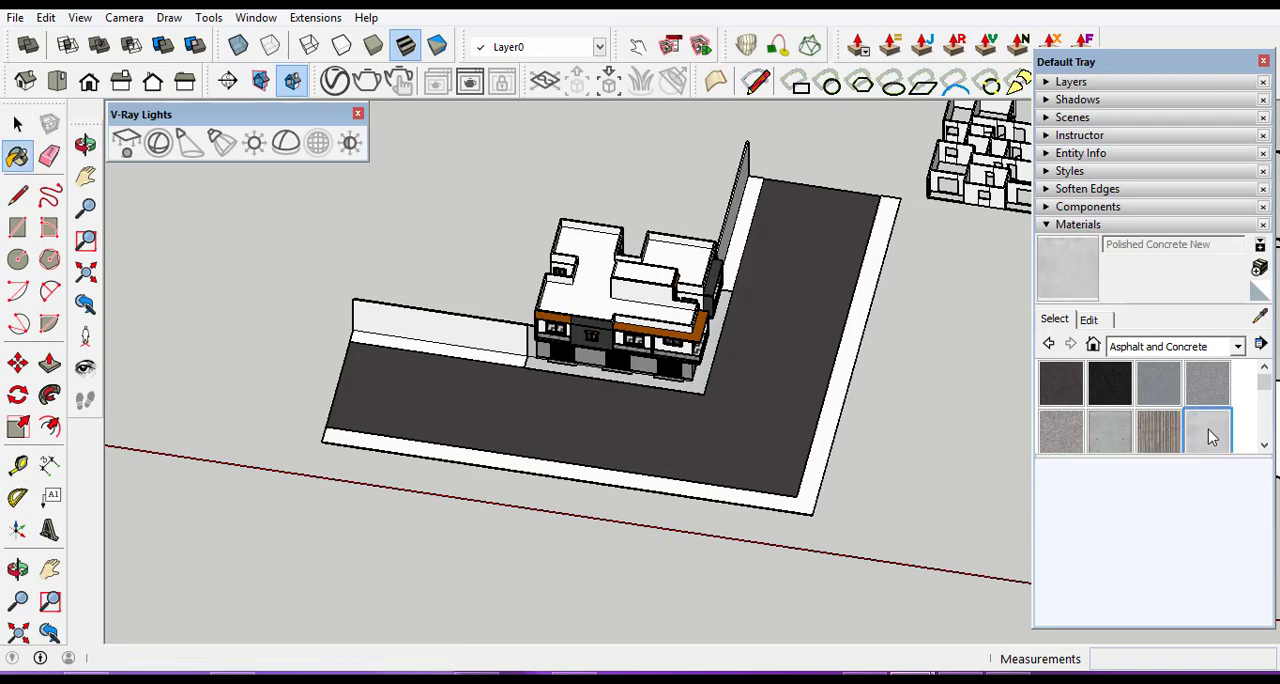
scroll(444, 481, "up", 5)
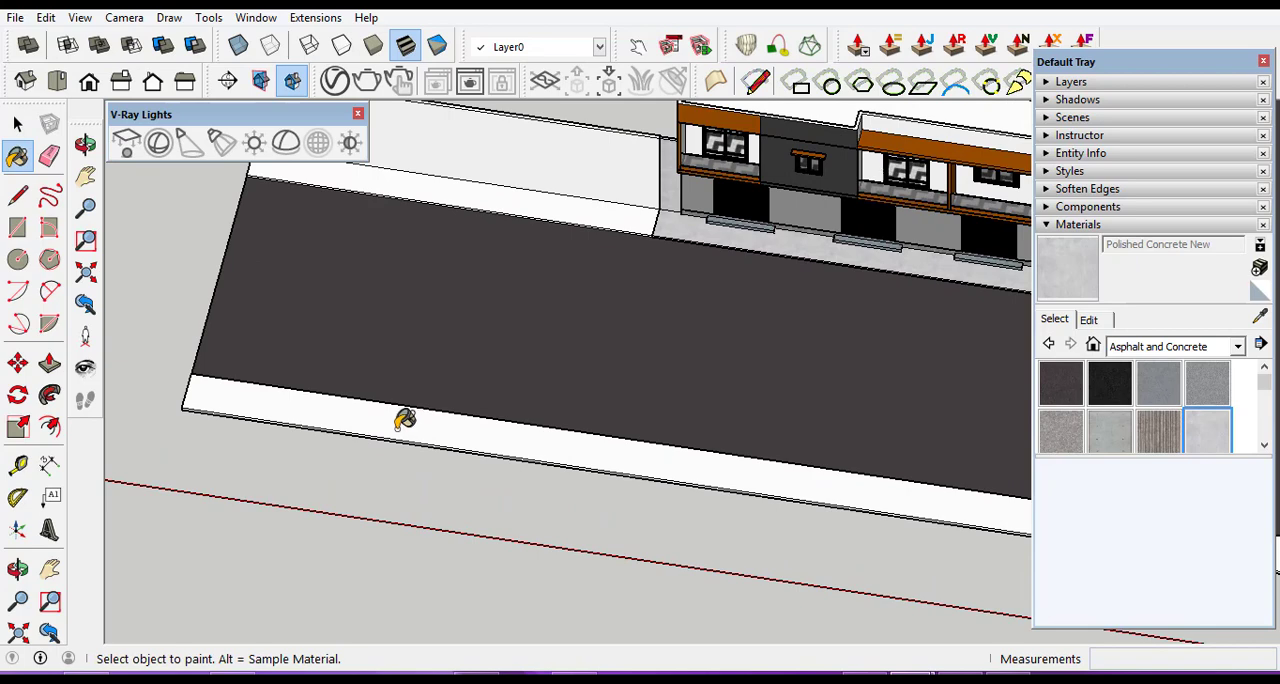
left_click(17, 124)
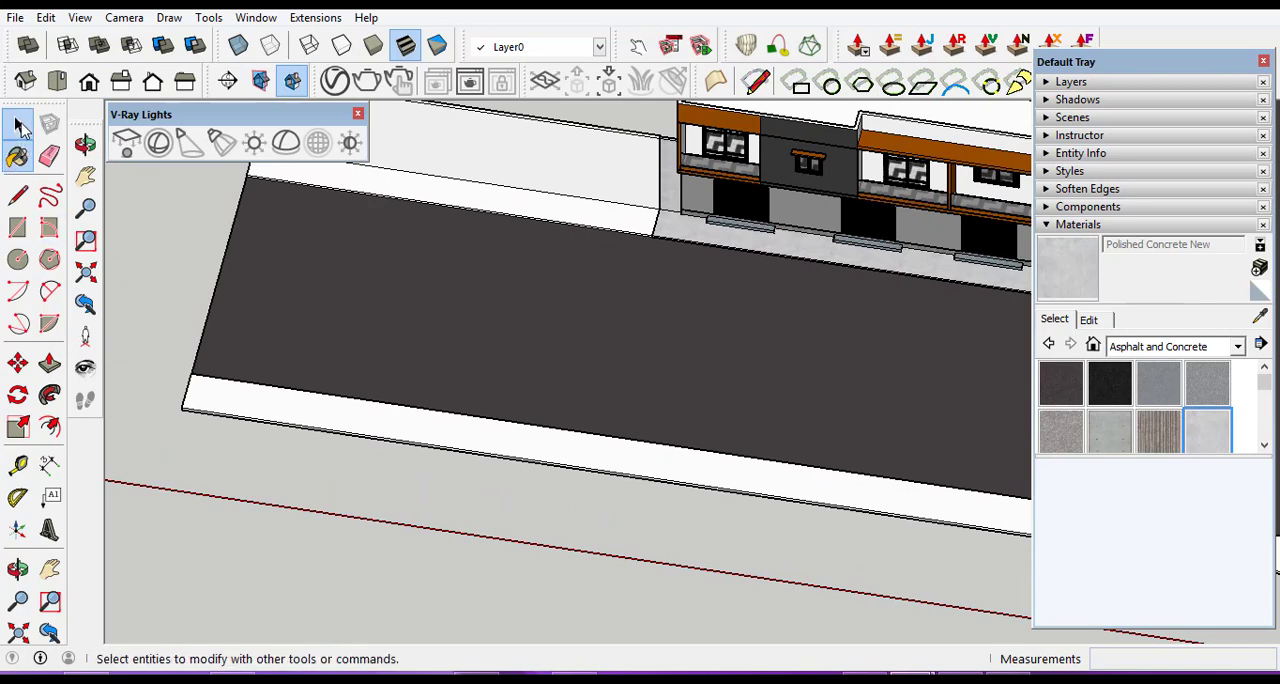
triple_click(366, 428)
left_click(366, 428)
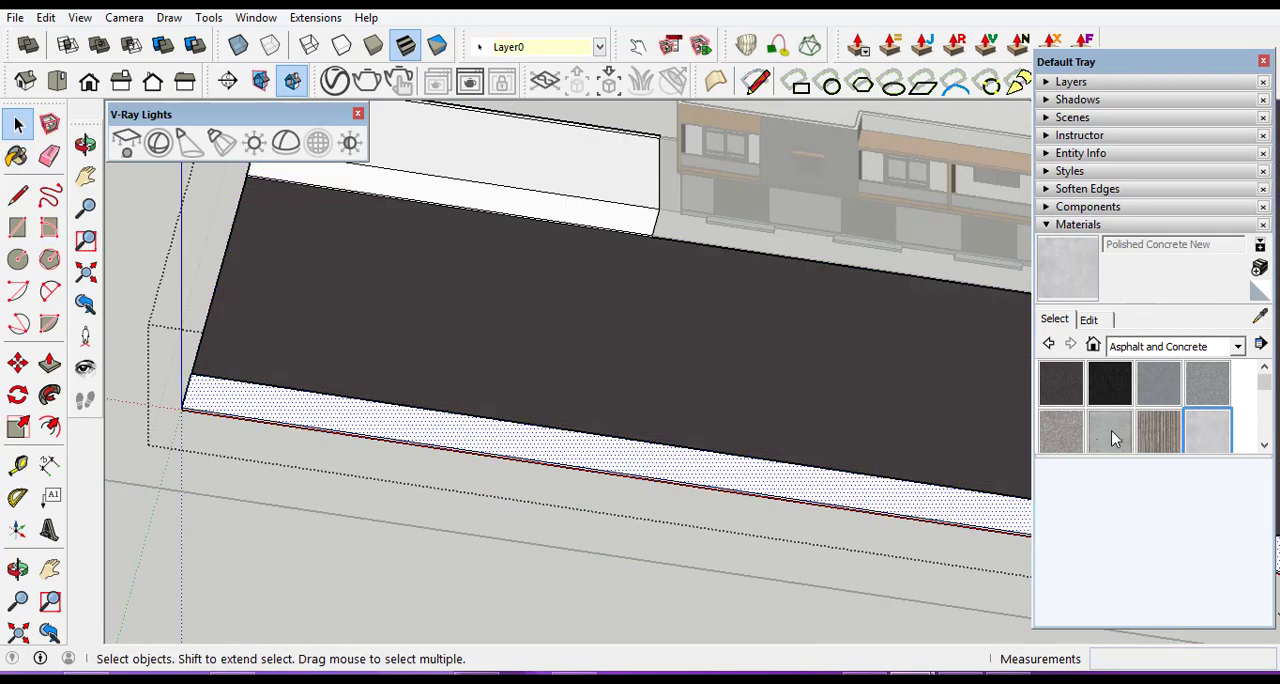
left_click(1205, 430)
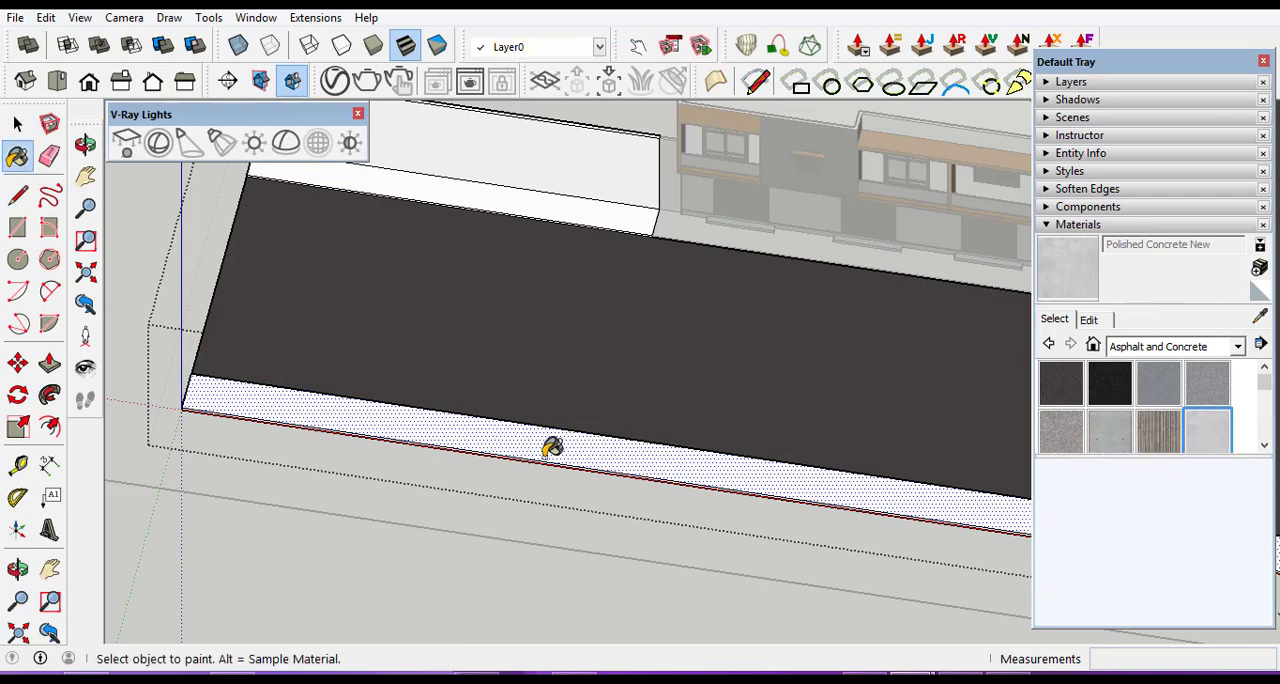
left_click(553, 438)
scroll(429, 442, "down", 5)
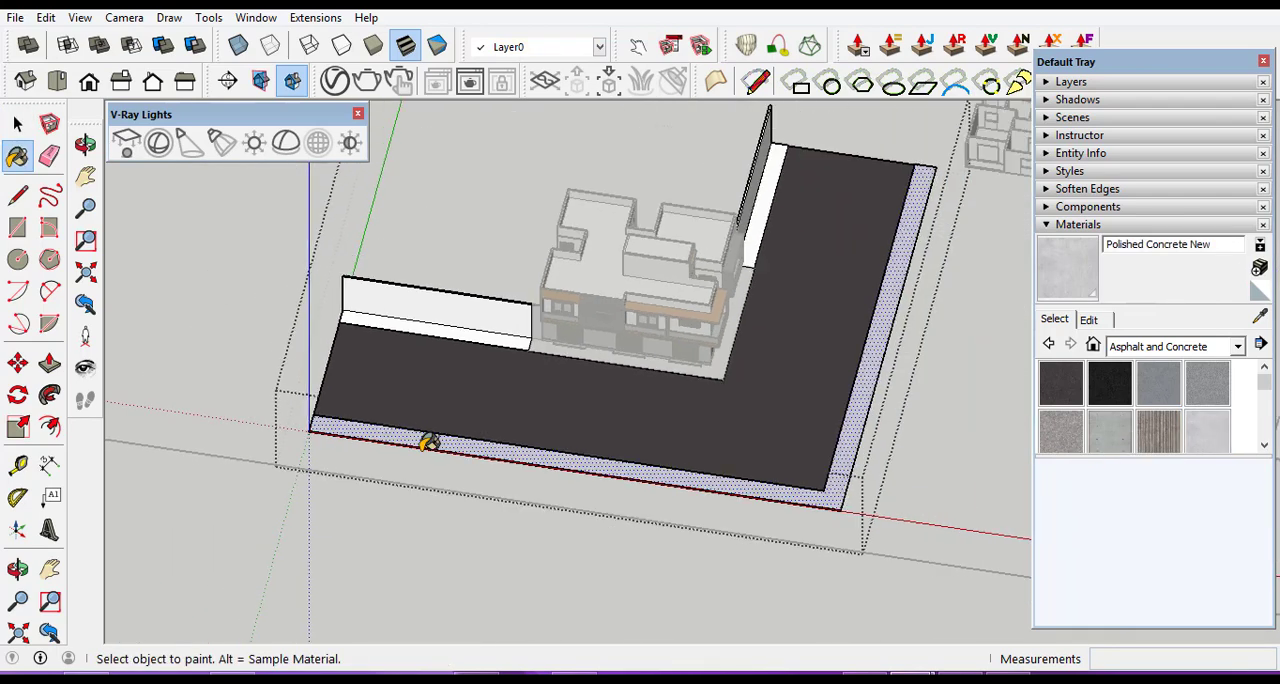
Paint the inner sidewalk strip along the foot of the front boundary wall with Polished Concrete New.
scroll(403, 346, "up", 6)
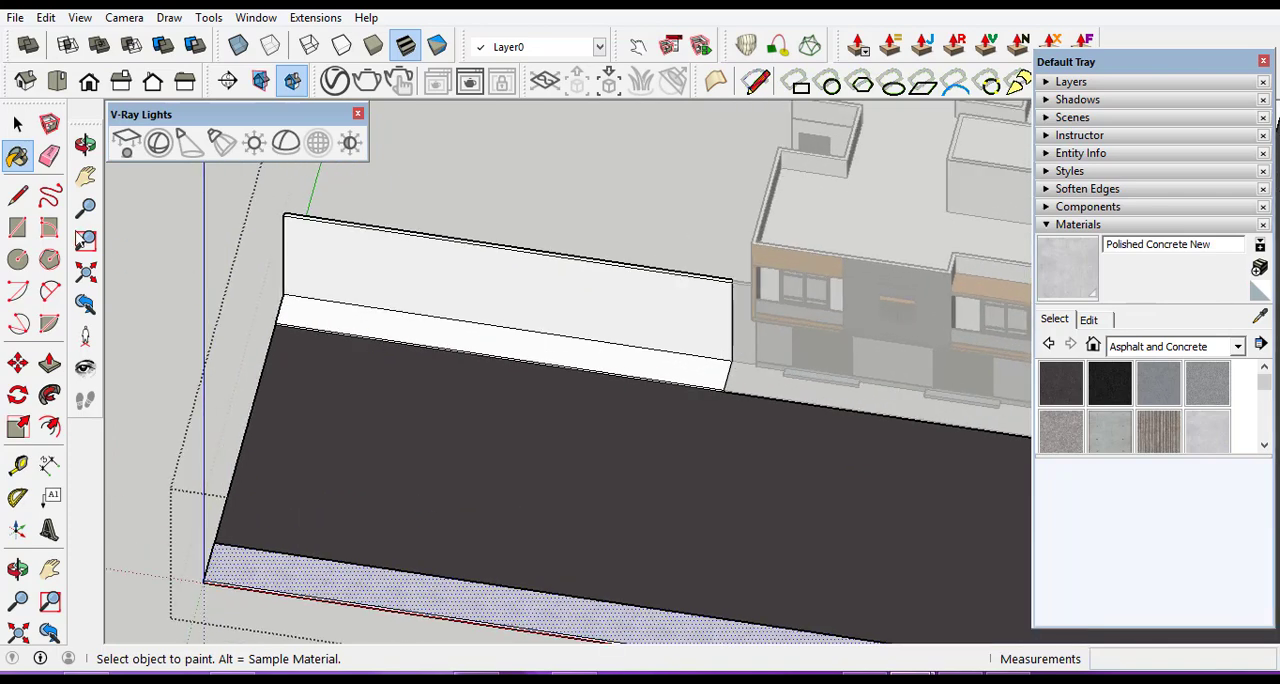
left_click(17, 122)
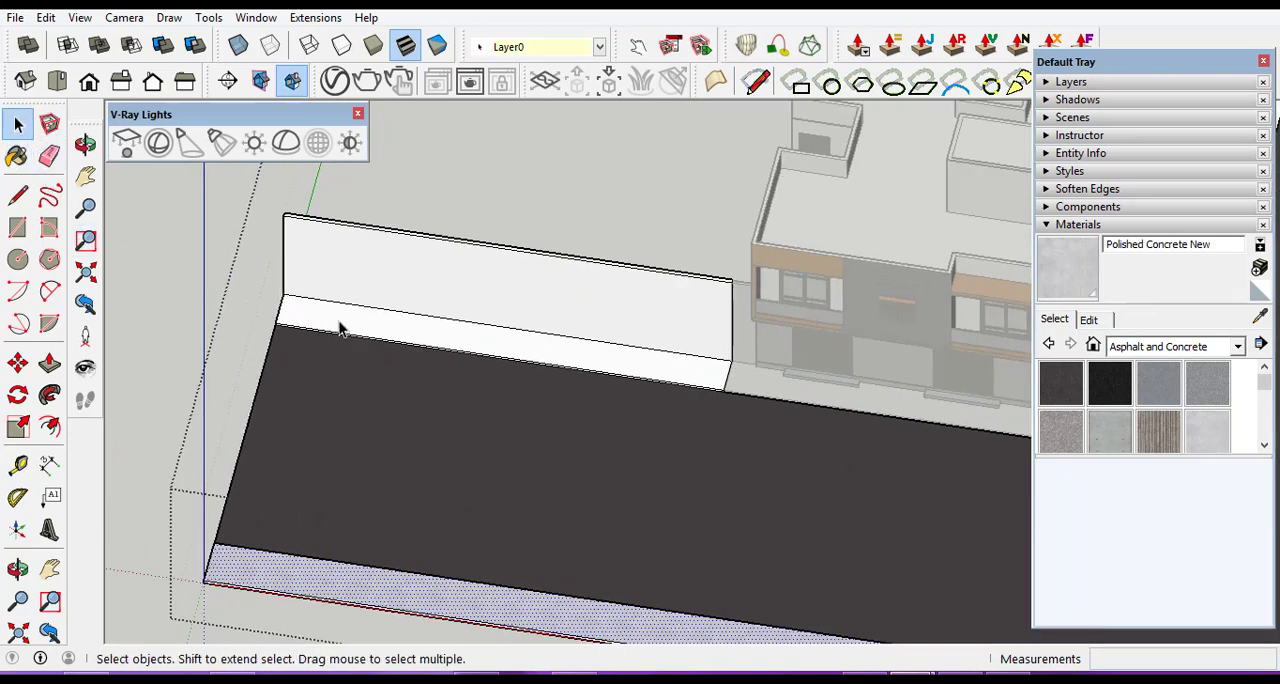
triple_click(340, 330)
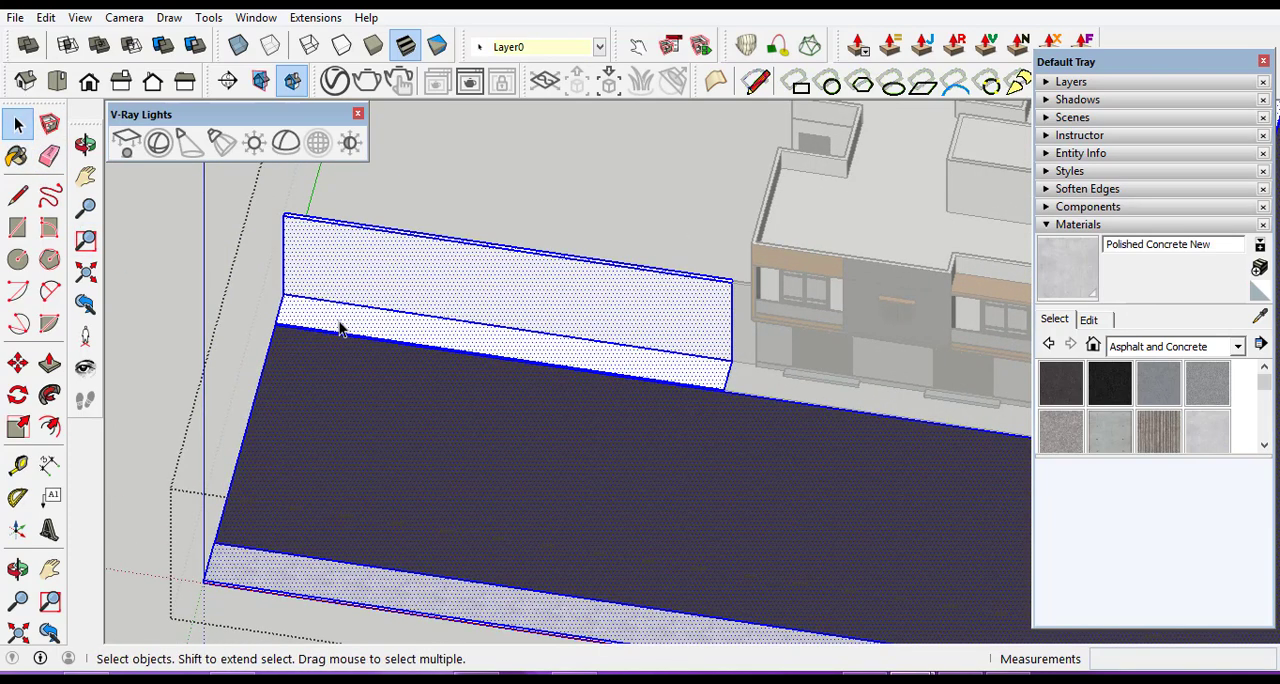
left_click(340, 330)
left_click(1208, 430)
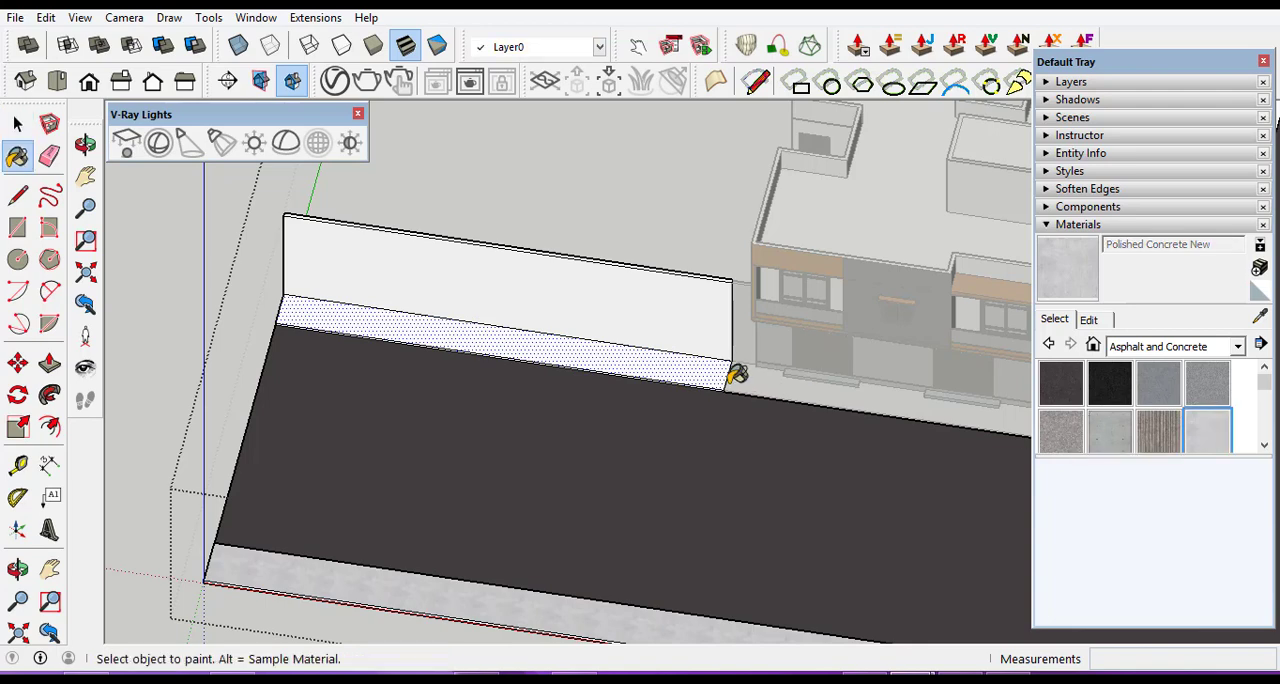
left_click(670, 365)
scroll(206, 361, "down", 5)
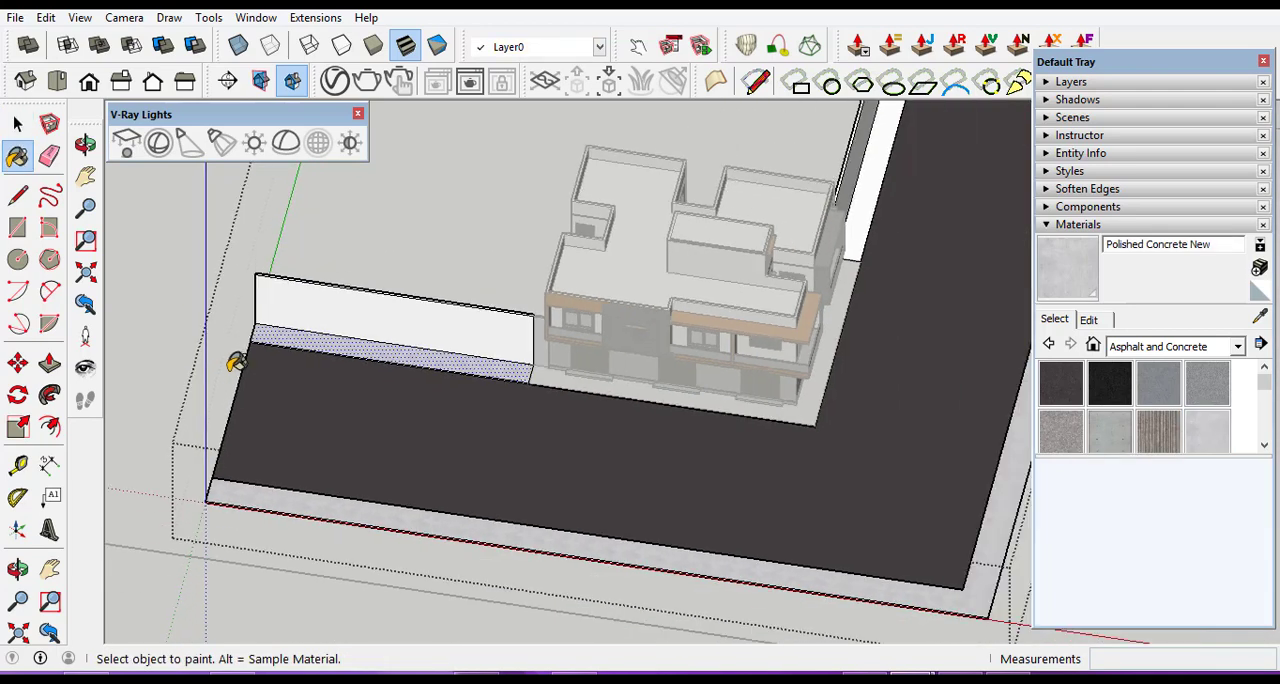
Paint the inner sidewalk strip beside the side road's boundary wall with Polished Concrete New and leave the road group's editing.
scroll(674, 165, "up", 1)
scroll(685, 200, "up", 3)
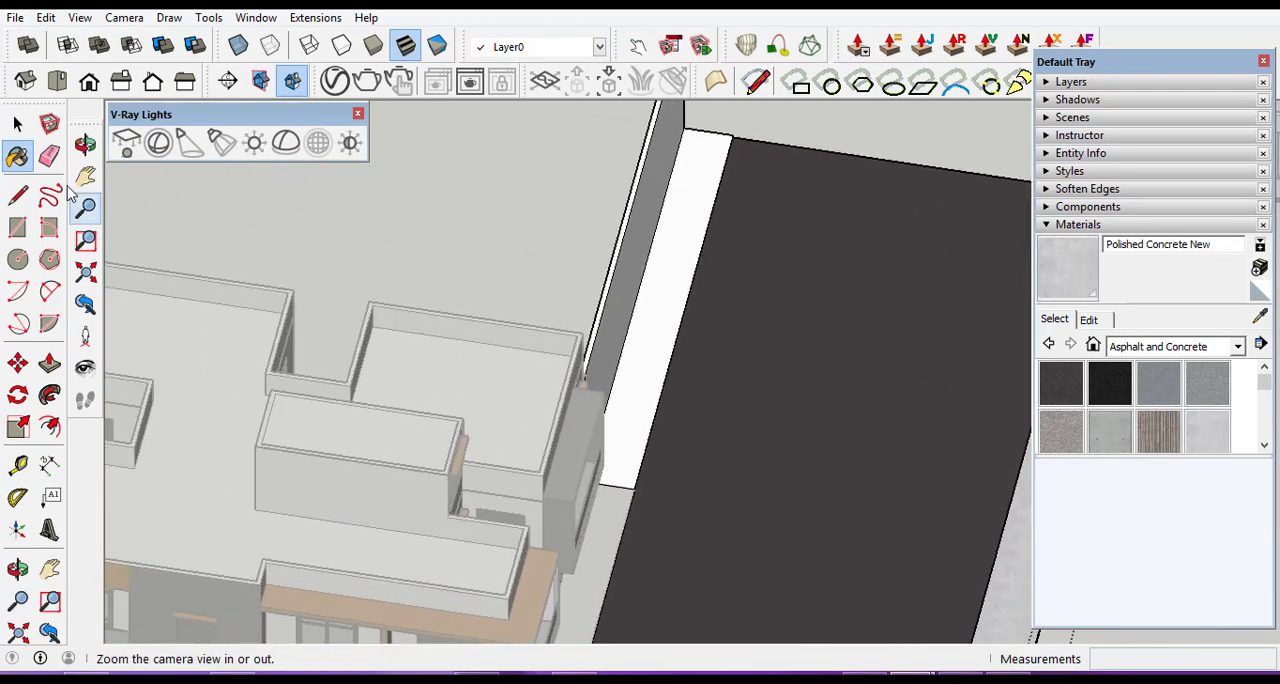
key("space")
triple_click(670, 279)
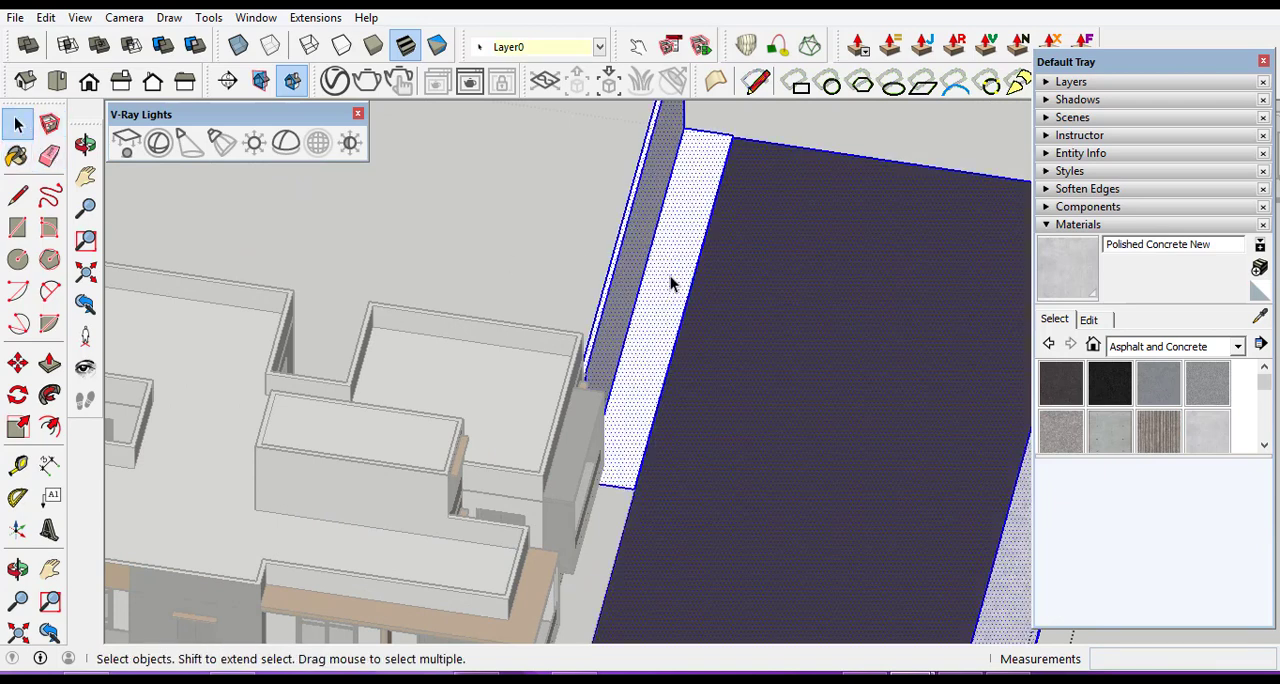
left_click(670, 283)
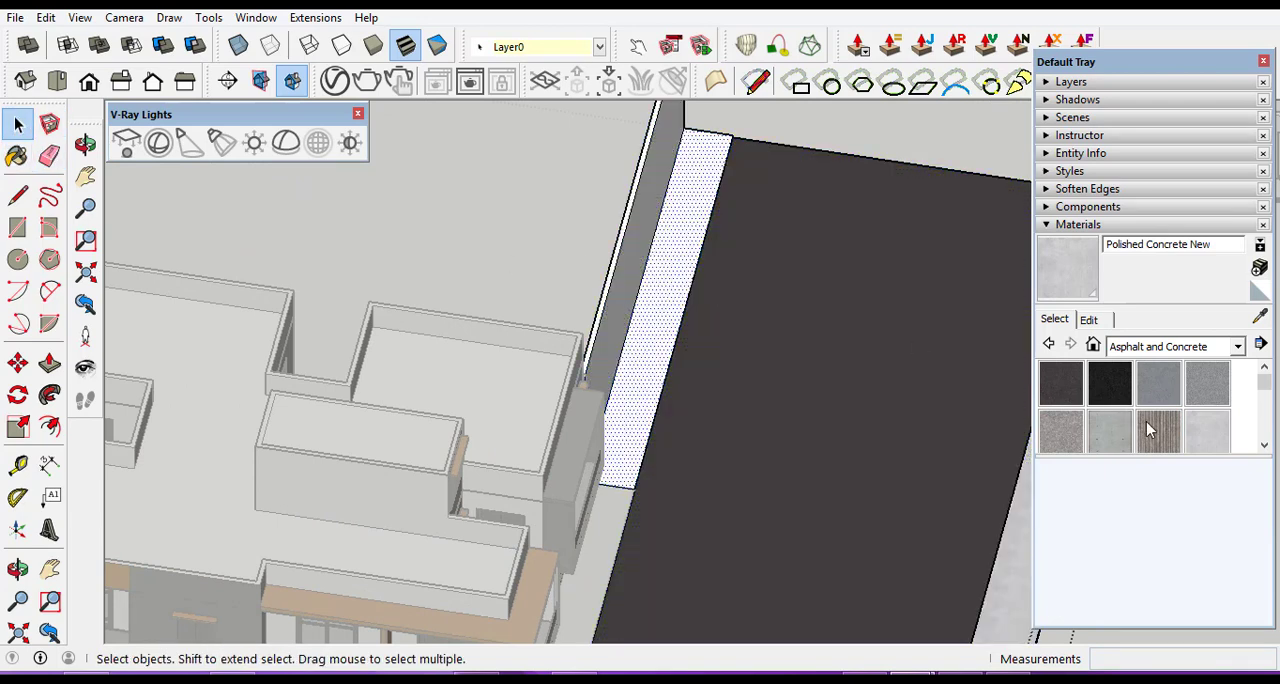
left_click(1208, 435)
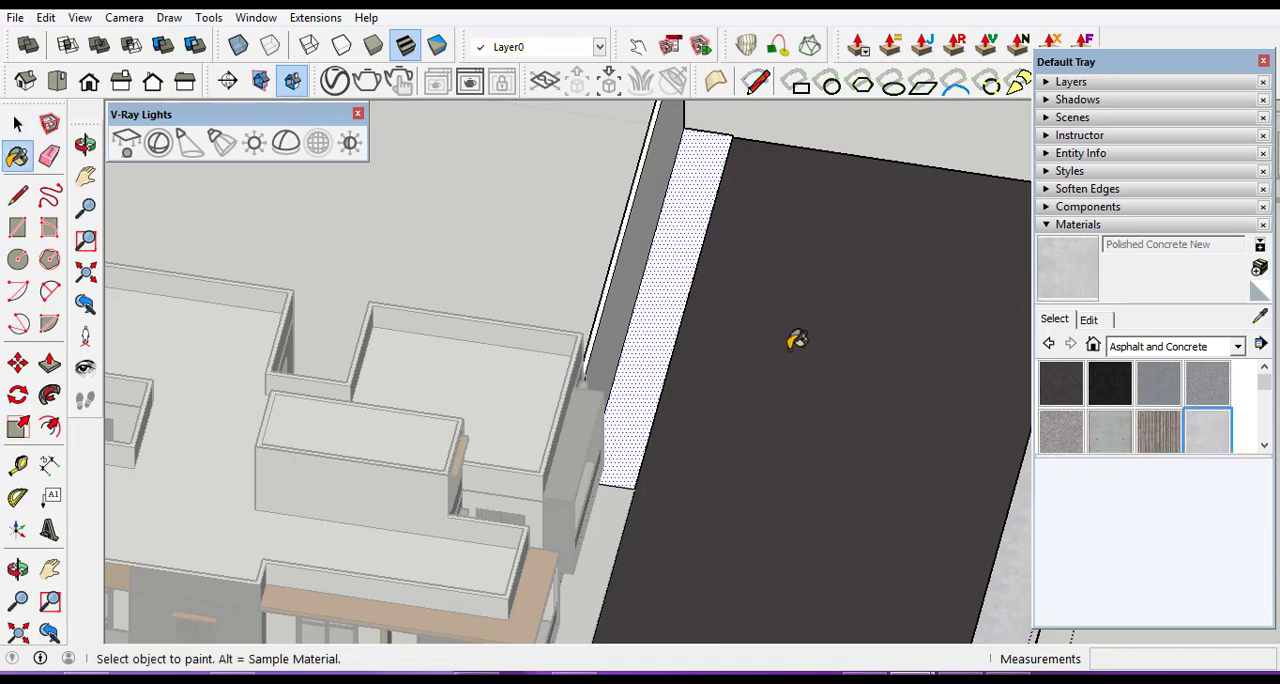
left_click(665, 296)
scroll(849, 329, "down", 5)
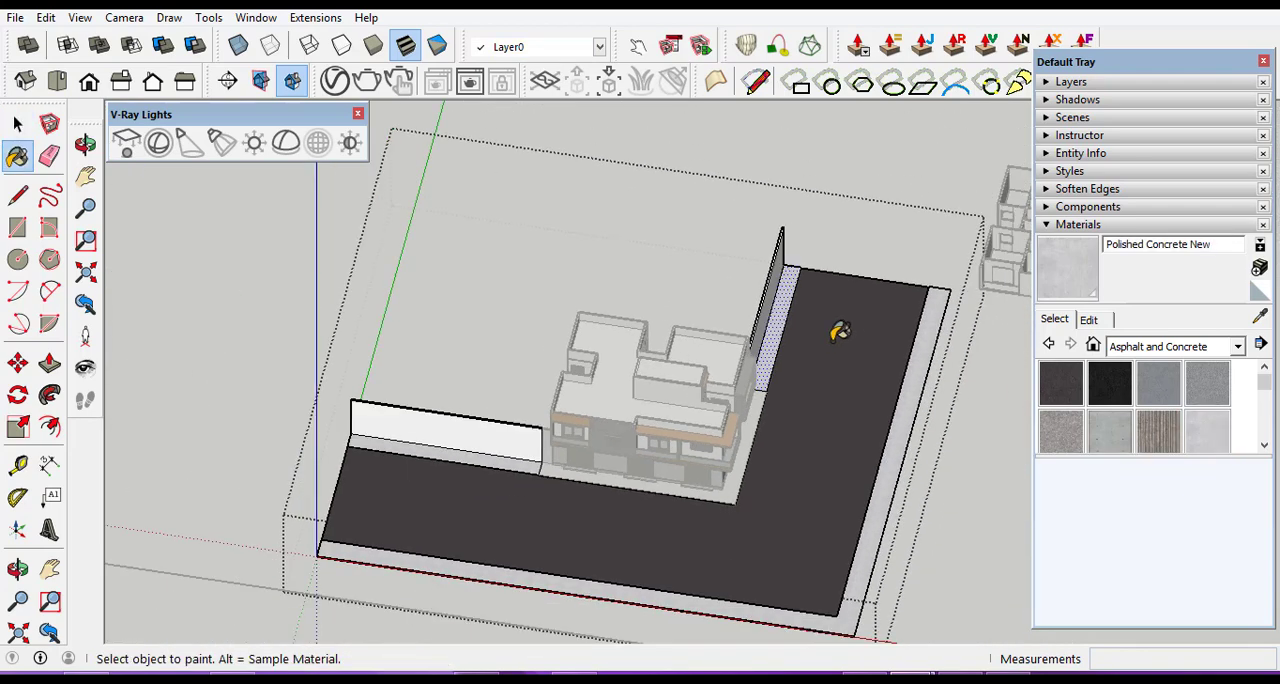
scroll(840, 331, "down", 2)
left_click(17, 125)
left_click(234, 354)
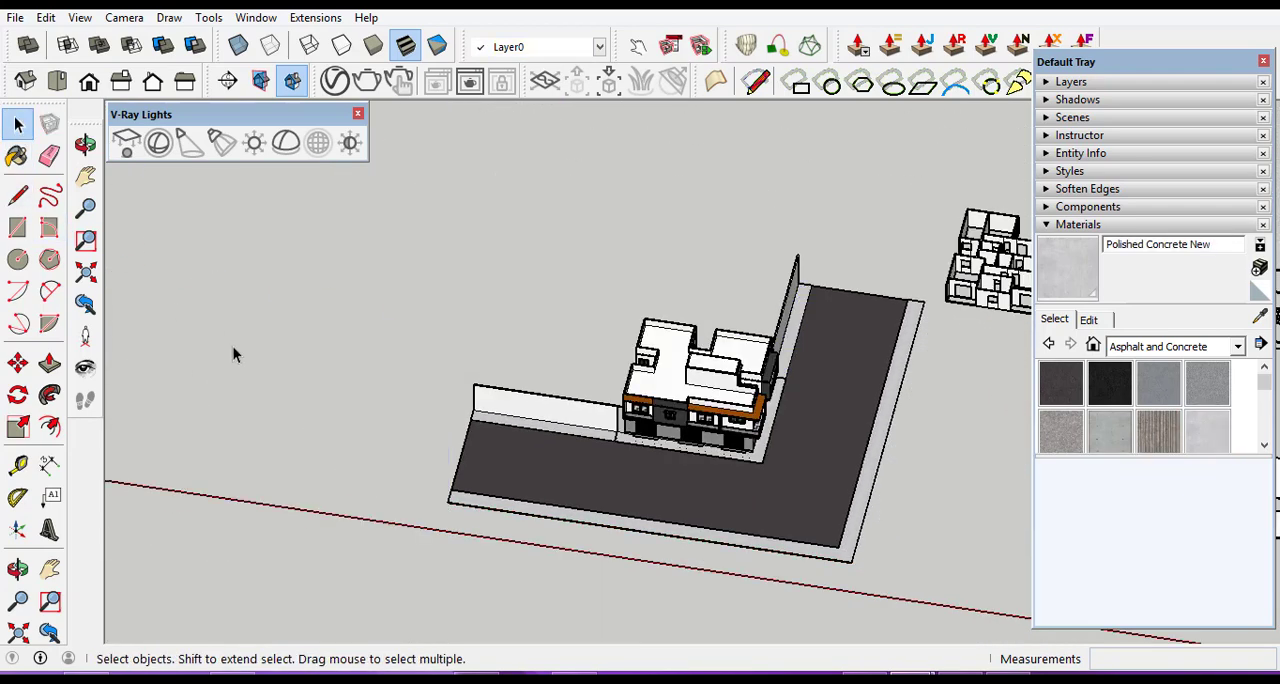
Examine the painted roadway and sidewalks around the house from near and far.
scroll(686, 531, "up", 3)
scroll(463, 371, "up", 4)
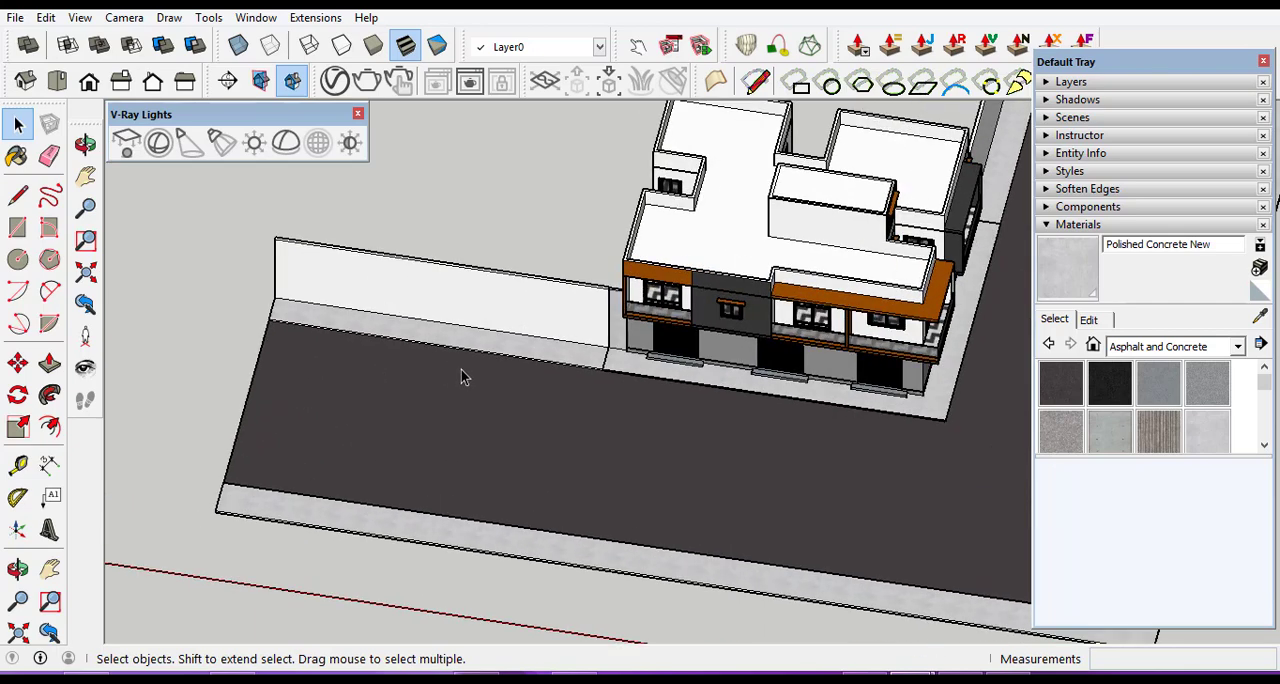
scroll(445, 406, "down", 2)
scroll(655, 460, "down", 2)
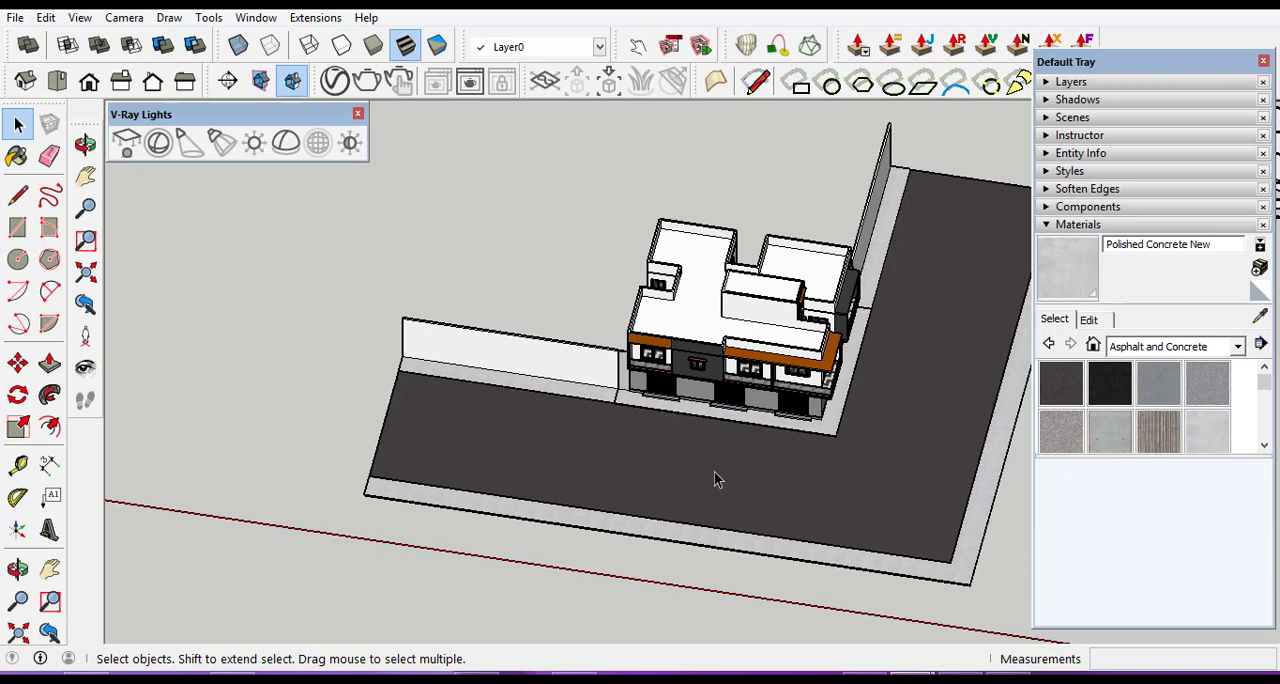
scroll(703, 458, "down", 1)
scroll(929, 463, "down", 2)
scroll(697, 428, "up", 2)
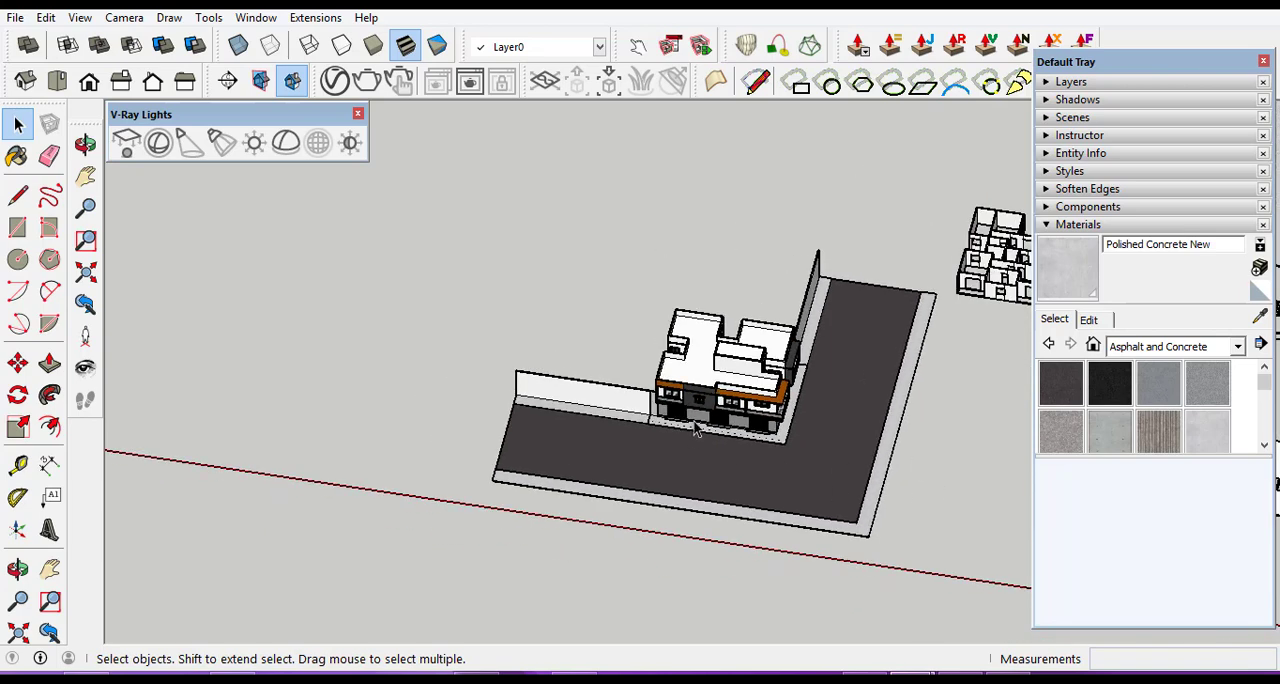
scroll(782, 468, "up", 2)
scroll(380, 466, "up", 5)
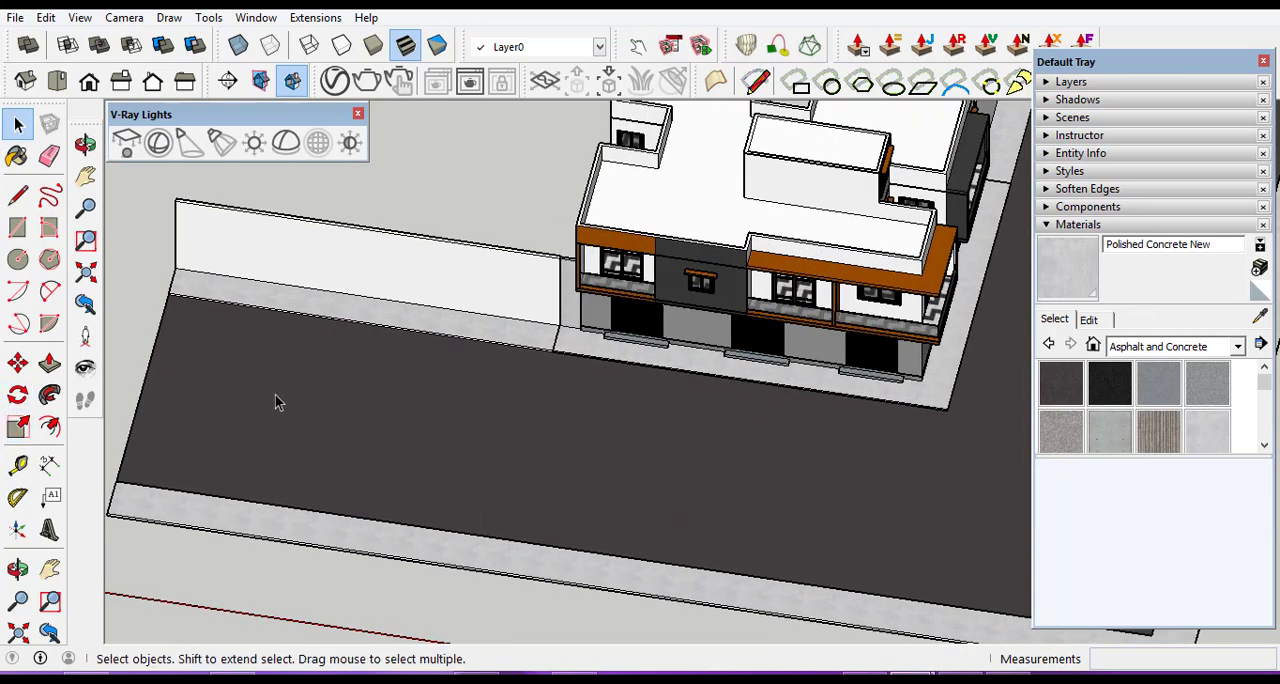
Open the road group and draw a thin lengthwise rectangle, about 6.1 by 0.5 m, mid-road near the front road's open end.
scroll(557, 433, "up", 2)
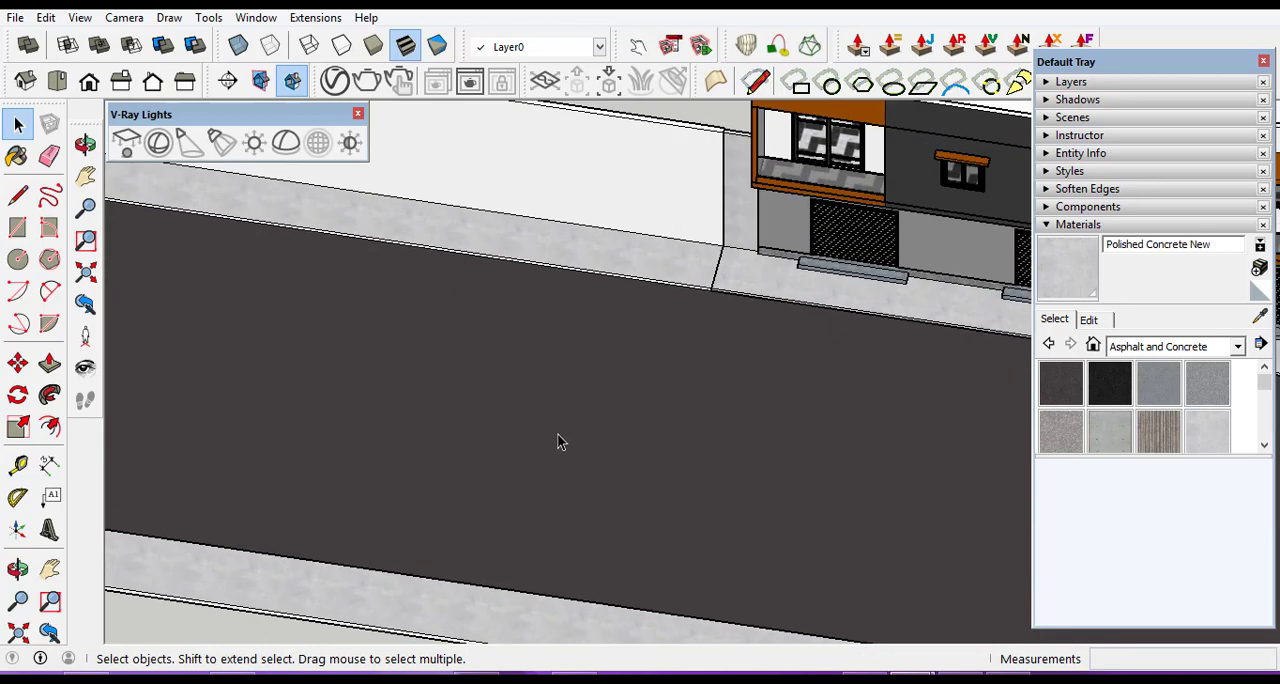
scroll(568, 437, "down", 1)
scroll(390, 413, "up", 2)
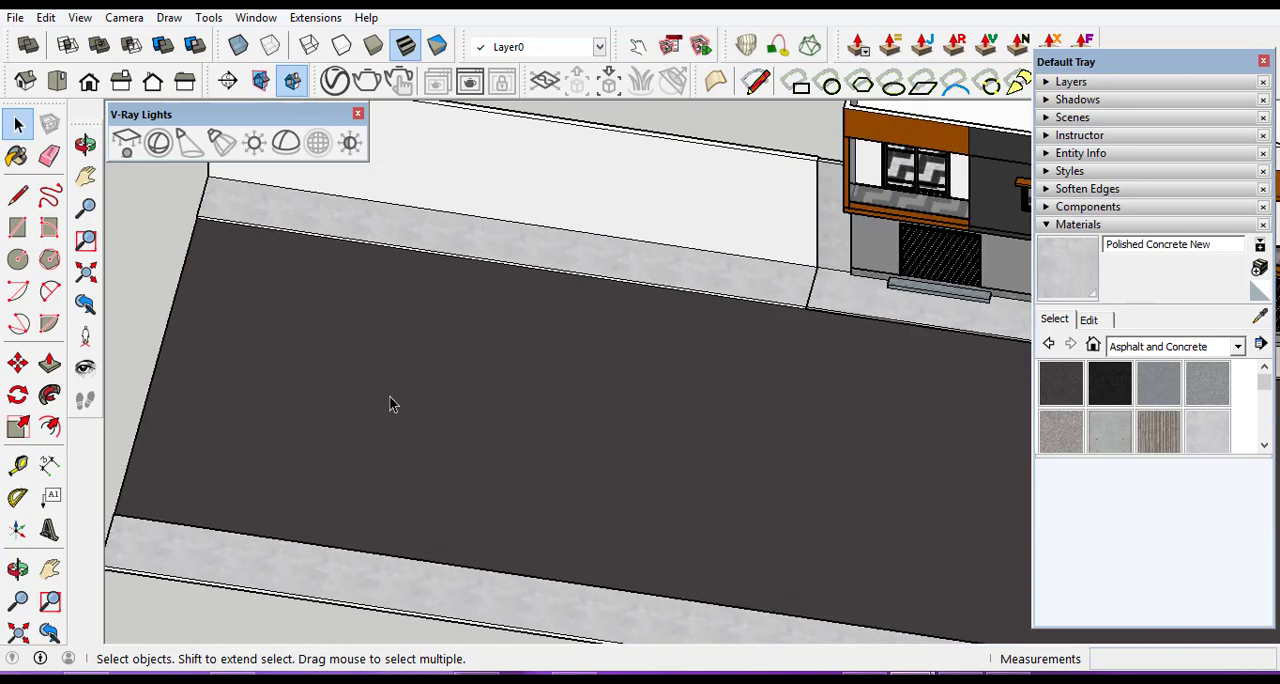
triple_click(390, 397)
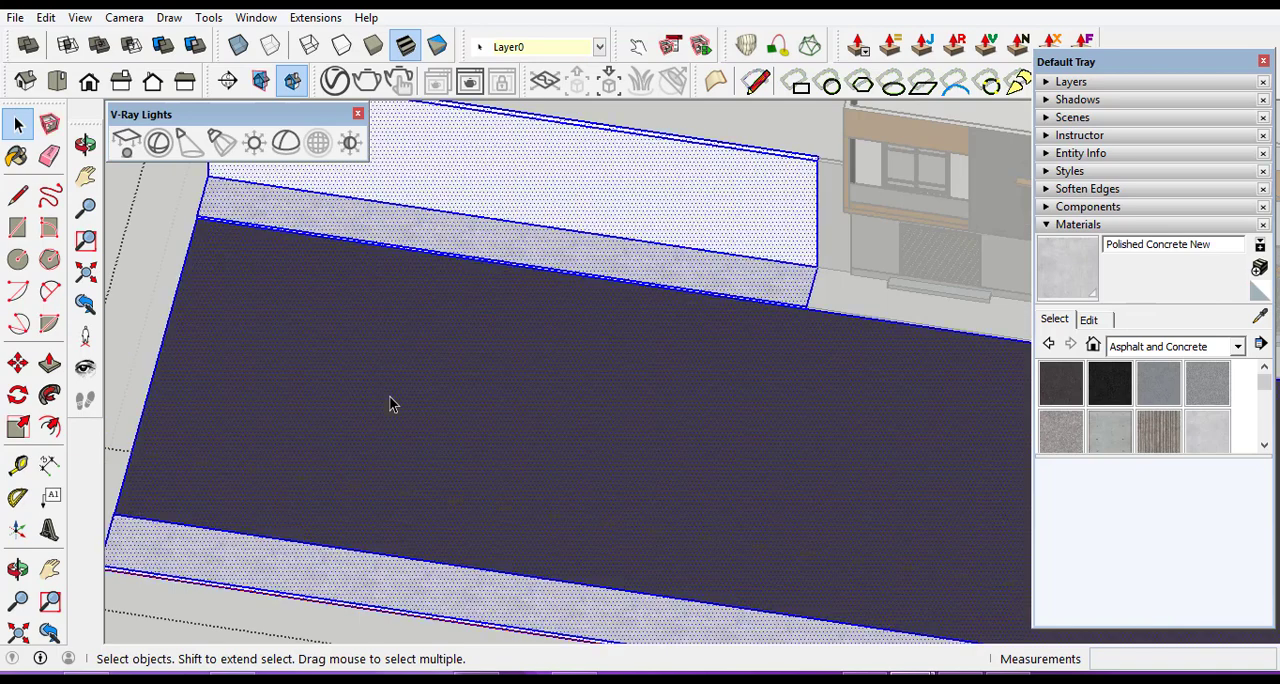
left_click(17, 227)
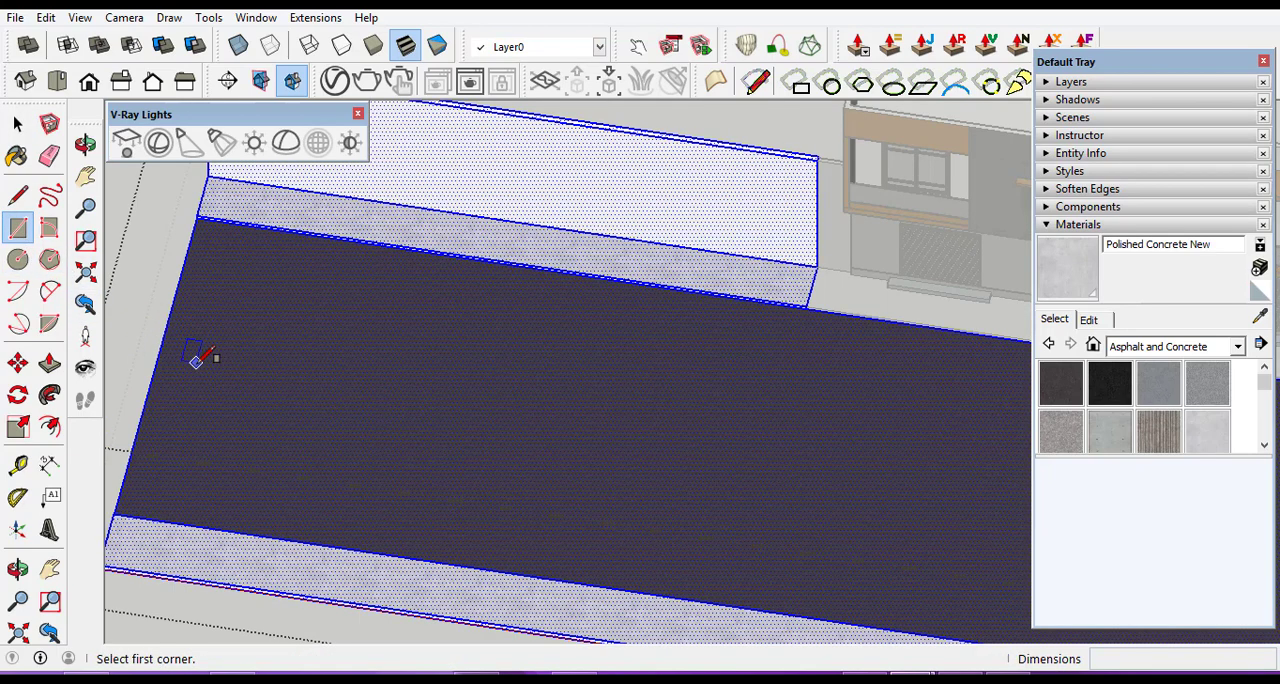
left_click(199, 366)
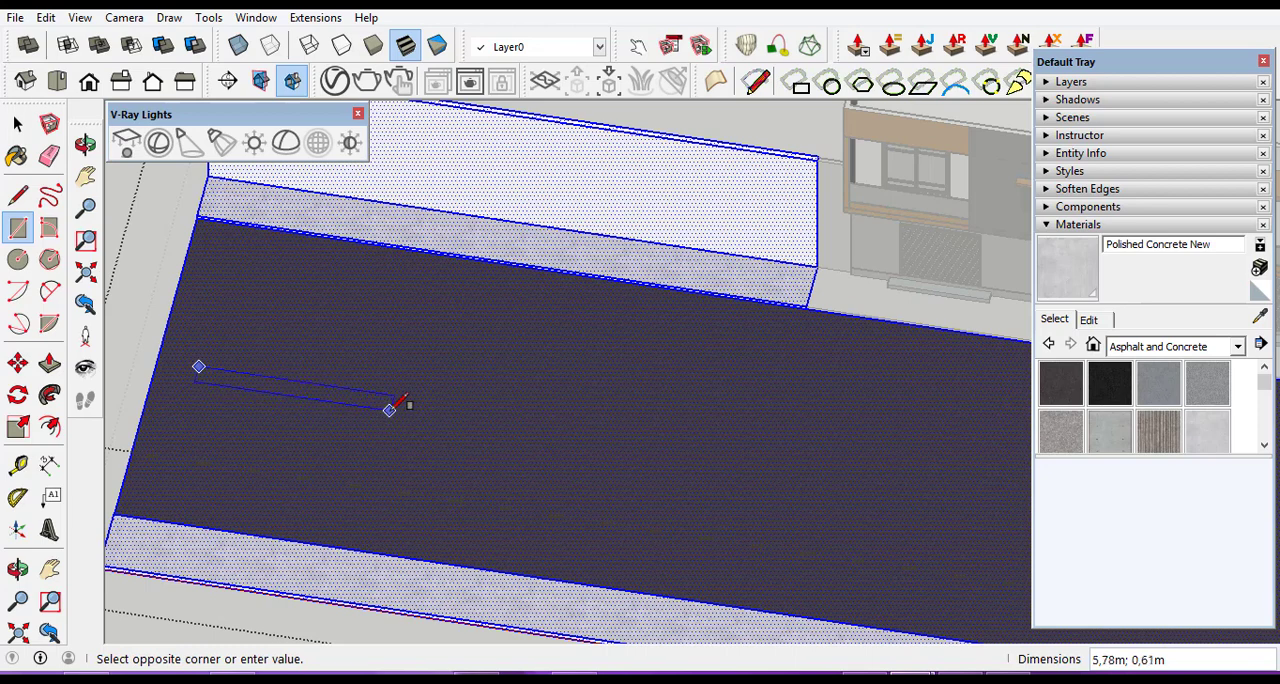
scroll(390, 408, "up", 3)
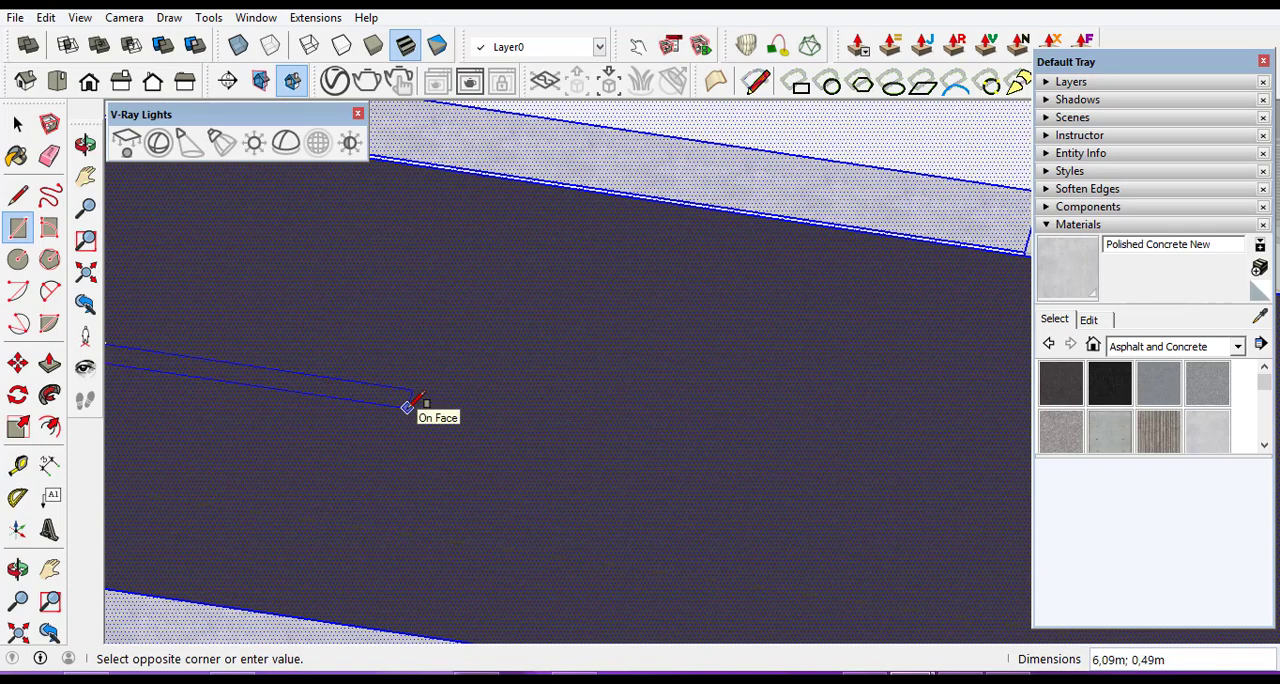
left_click(408, 406)
scroll(668, 416, "down", 3)
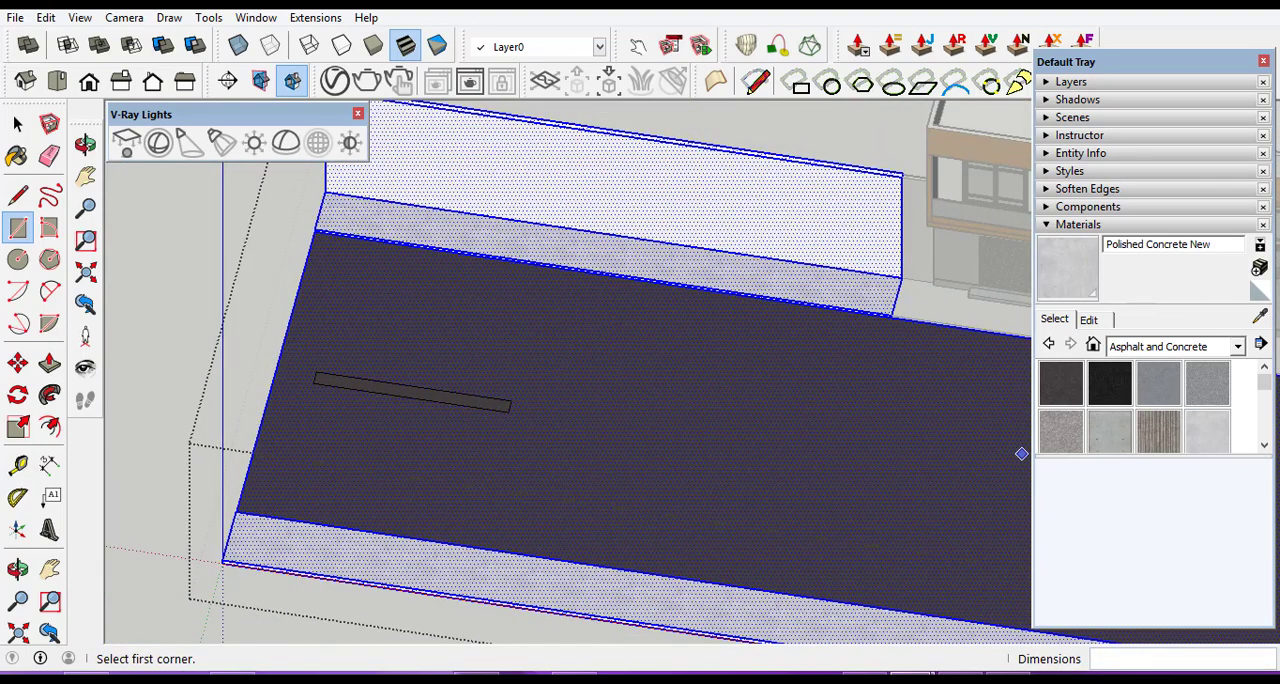
Paint the thin mid-road rectangle near the front road's open end with the white Color M00 from the Colors library.
left_click(1238, 346)
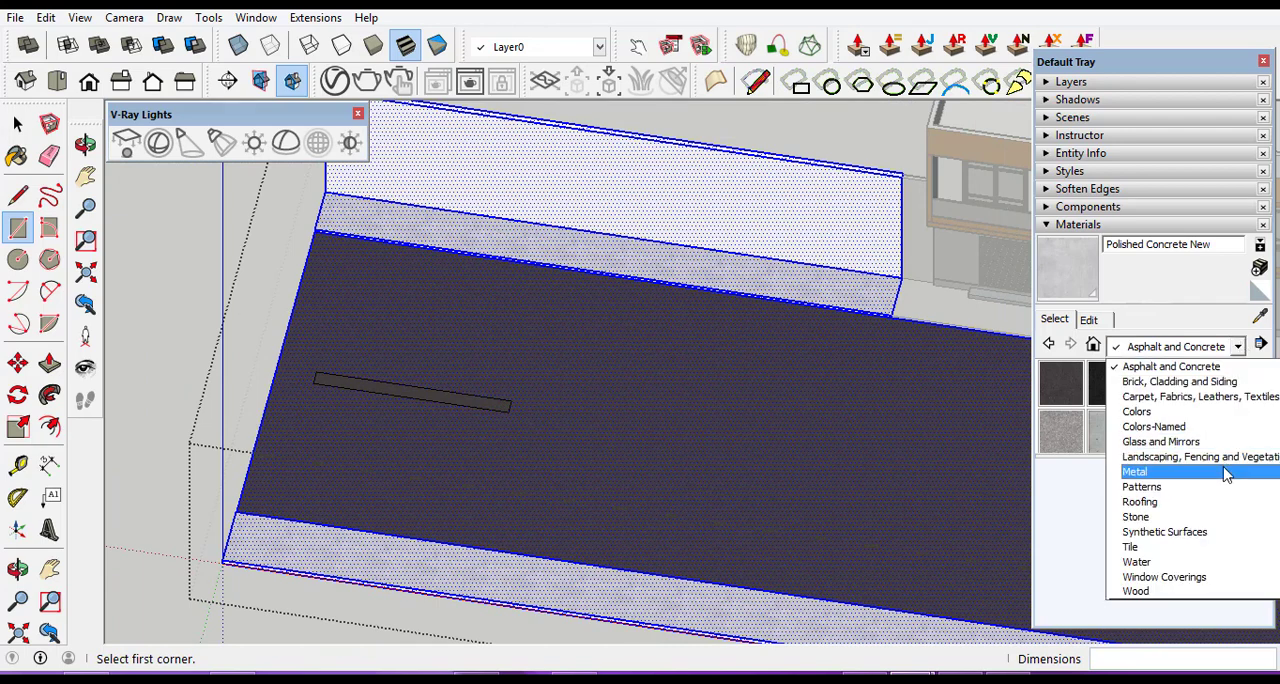
left_click(1174, 412)
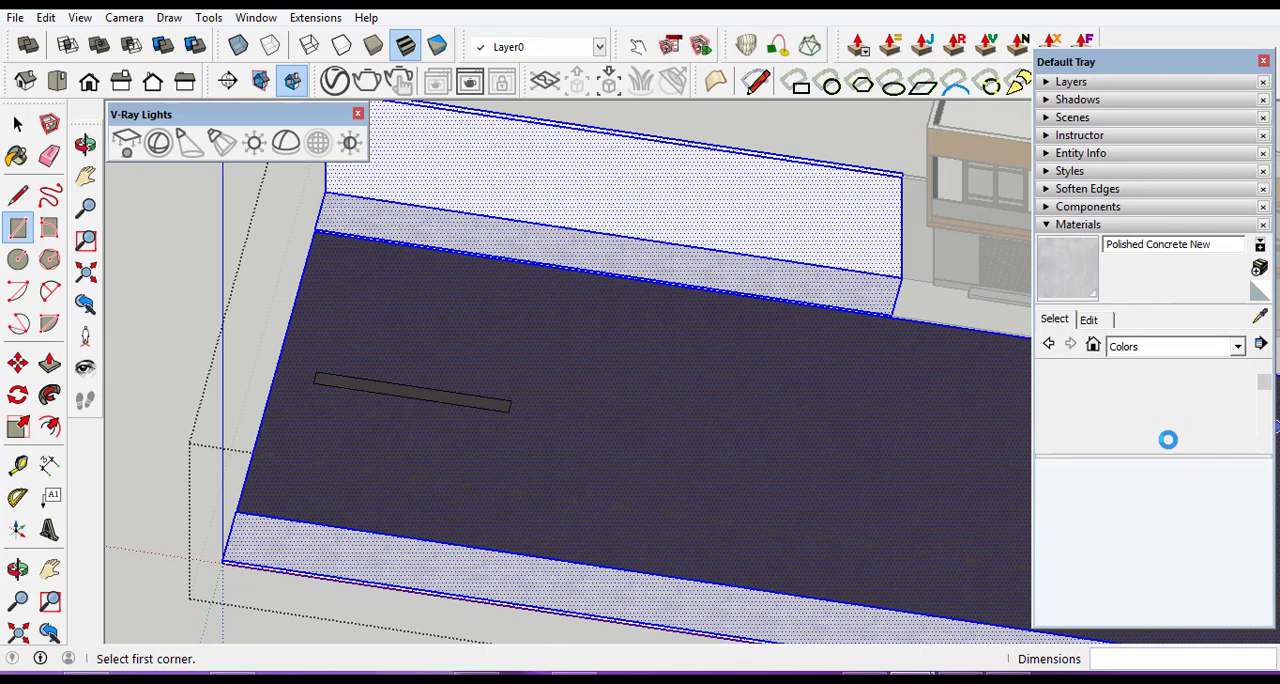
left_click(1264, 448)
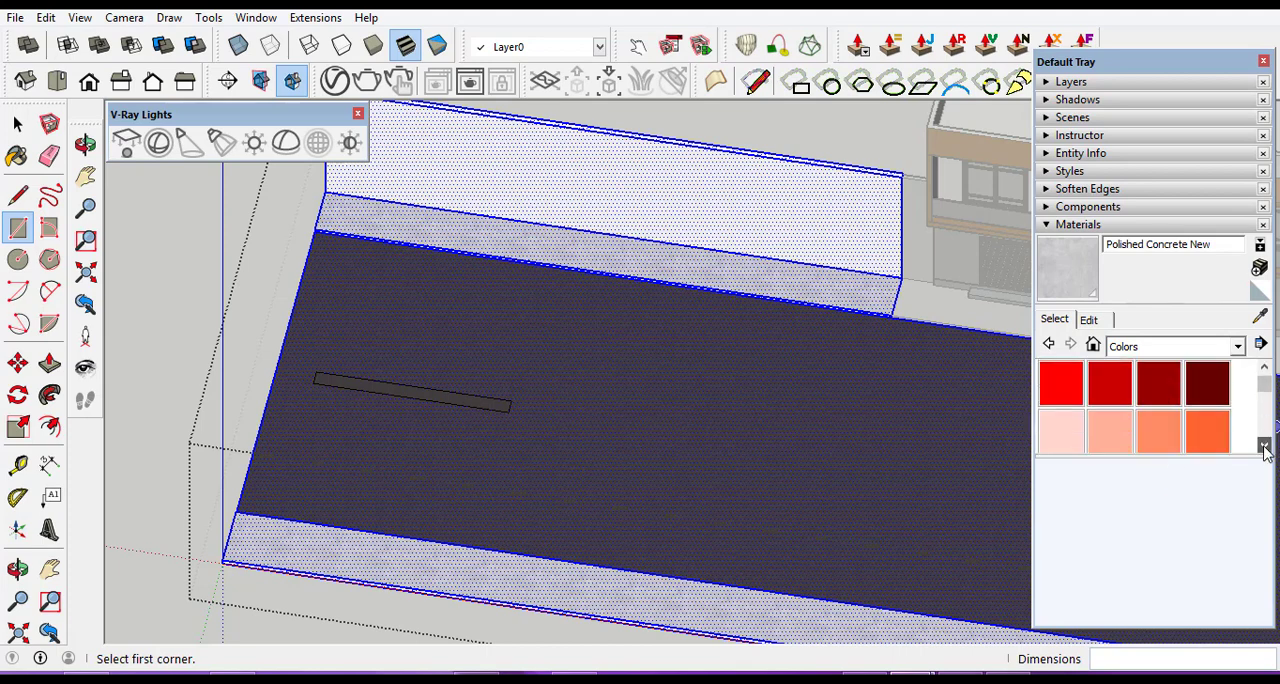
left_click(1264, 448)
left_click(1264, 448)
left_click(1264, 448)
left_click(1264, 448)
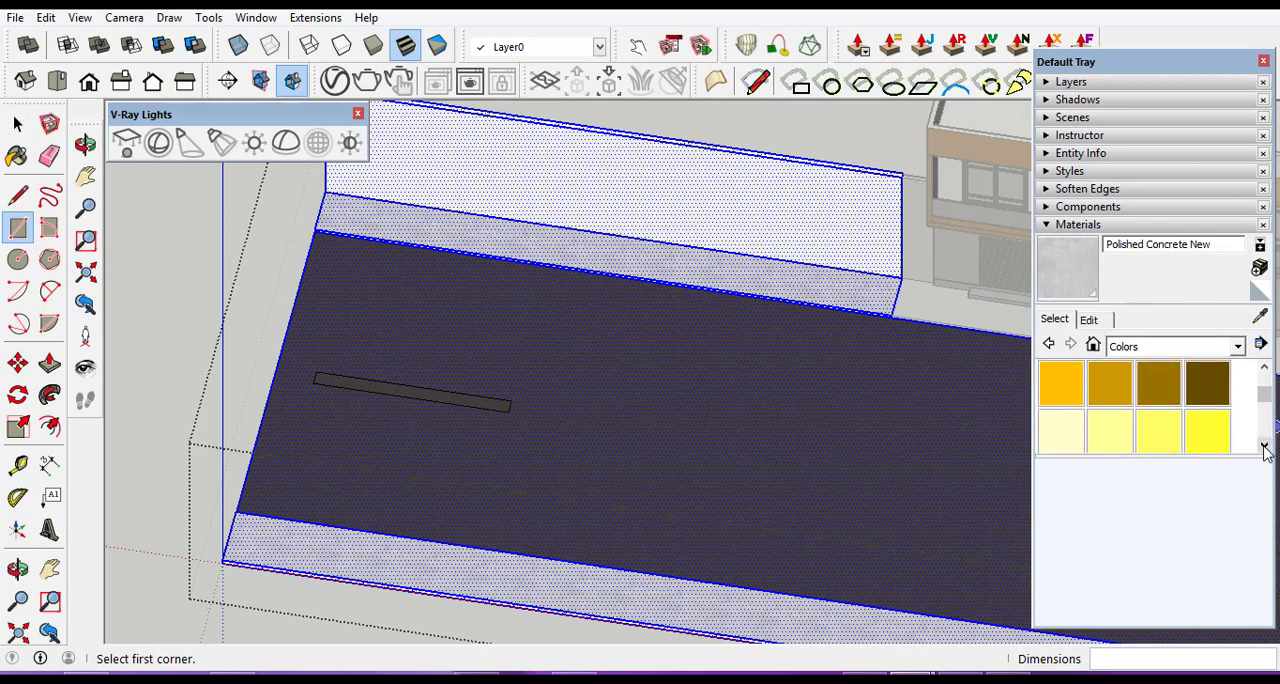
left_click(1264, 448)
left_click(1264, 448)
left_click(1264, 448)
left_click(1264, 448)
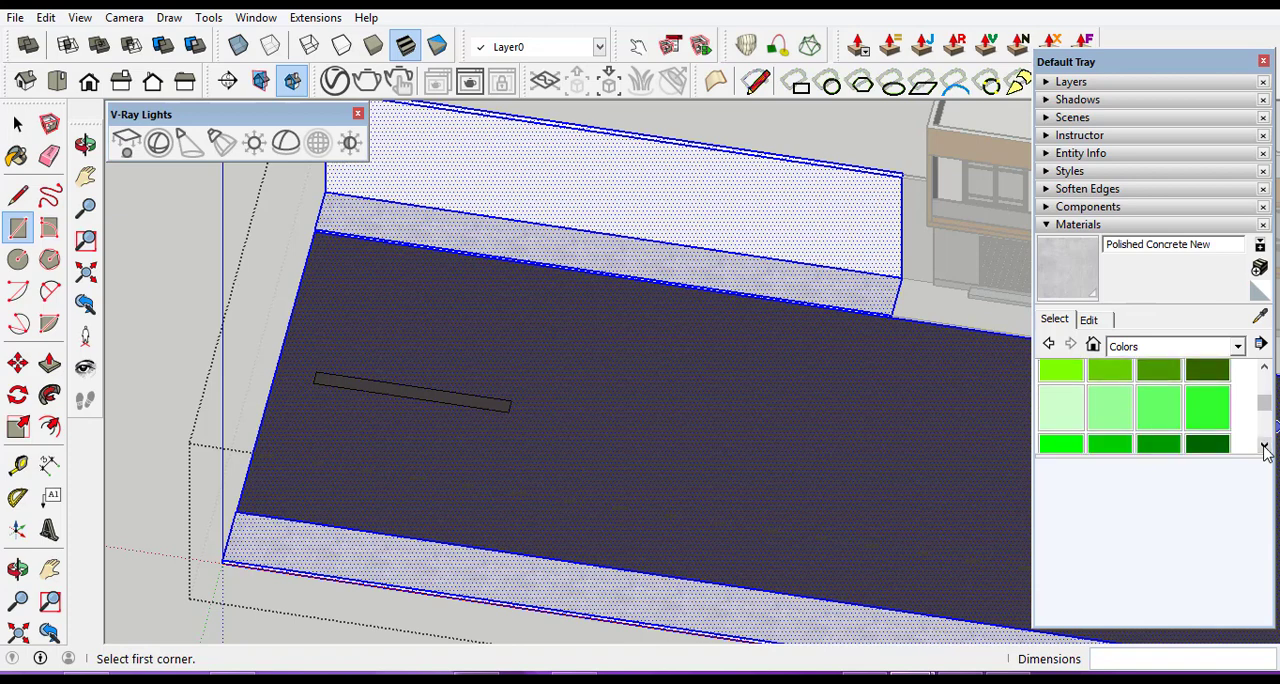
left_click(1264, 448)
left_click(1264, 448)
left_click(1264, 448)
left_click(1264, 448)
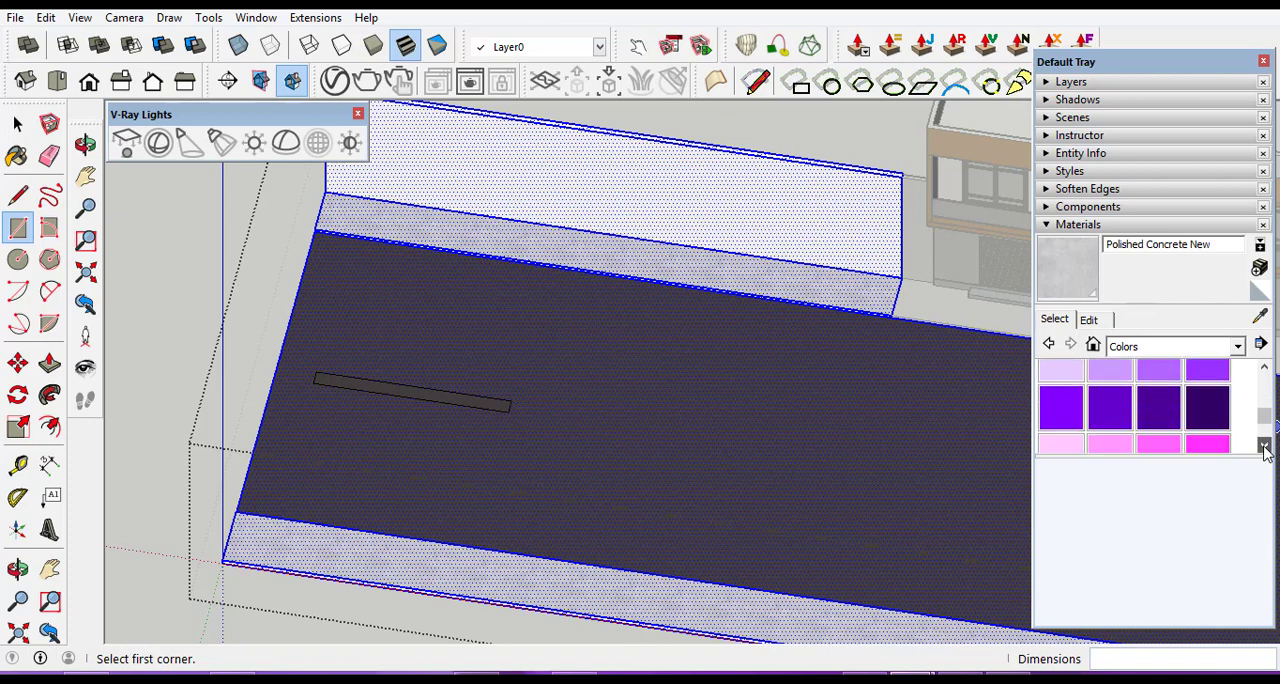
left_click(1264, 448)
left_click(1264, 448)
left_click(1264, 448)
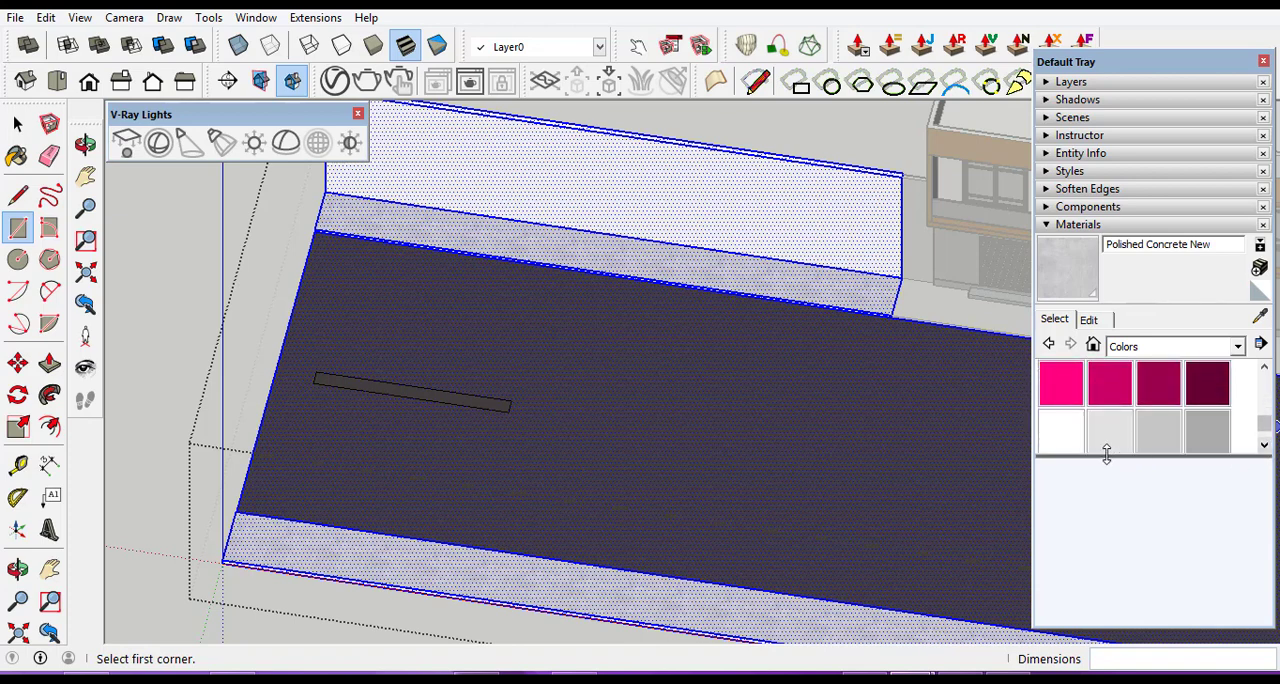
left_click(1064, 433)
scroll(453, 405, "up", 1)
scroll(453, 405, "up", 2)
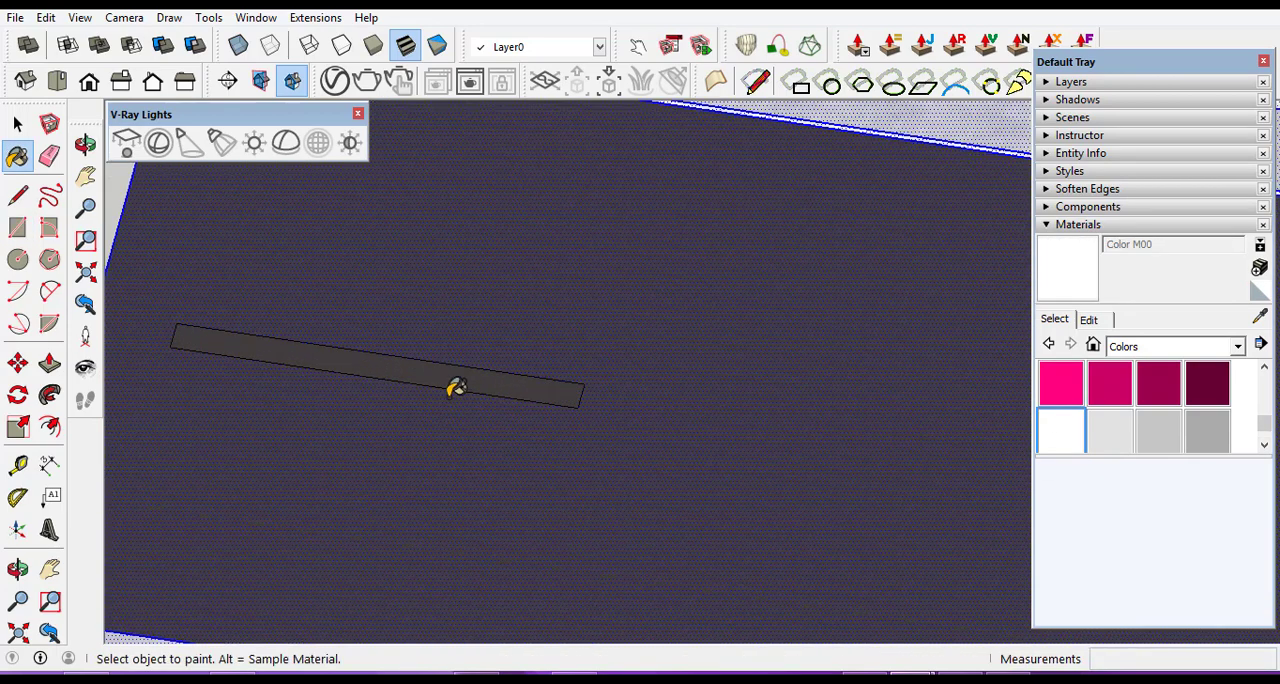
left_click(462, 372)
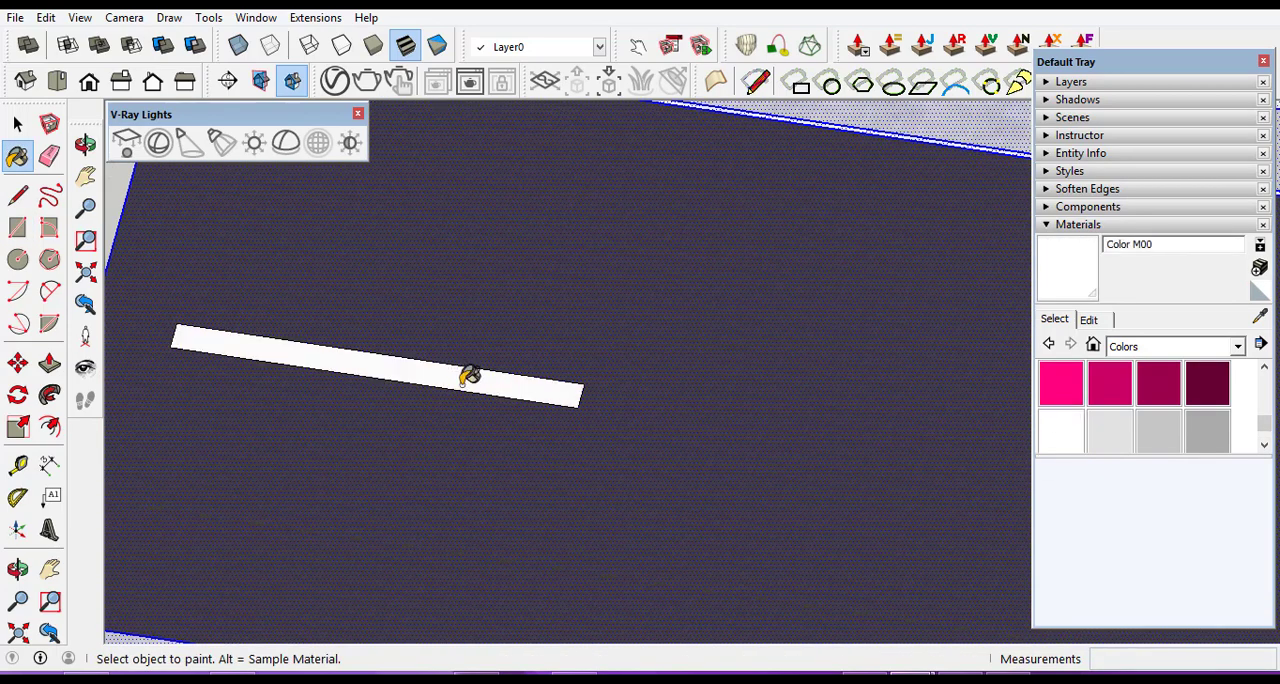
scroll(464, 373, "down", 3)
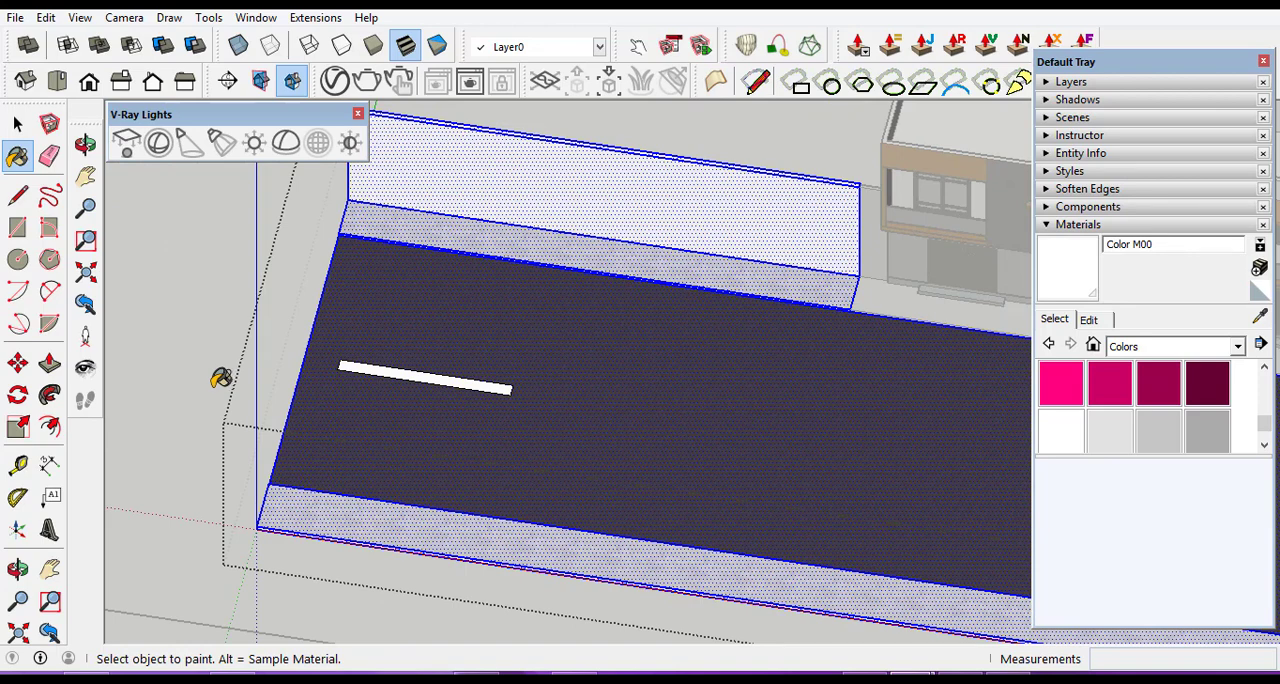
Copy the white dash face about 7.13 m lengthwise along the front road to make a second lane dash.
left_click(18, 123)
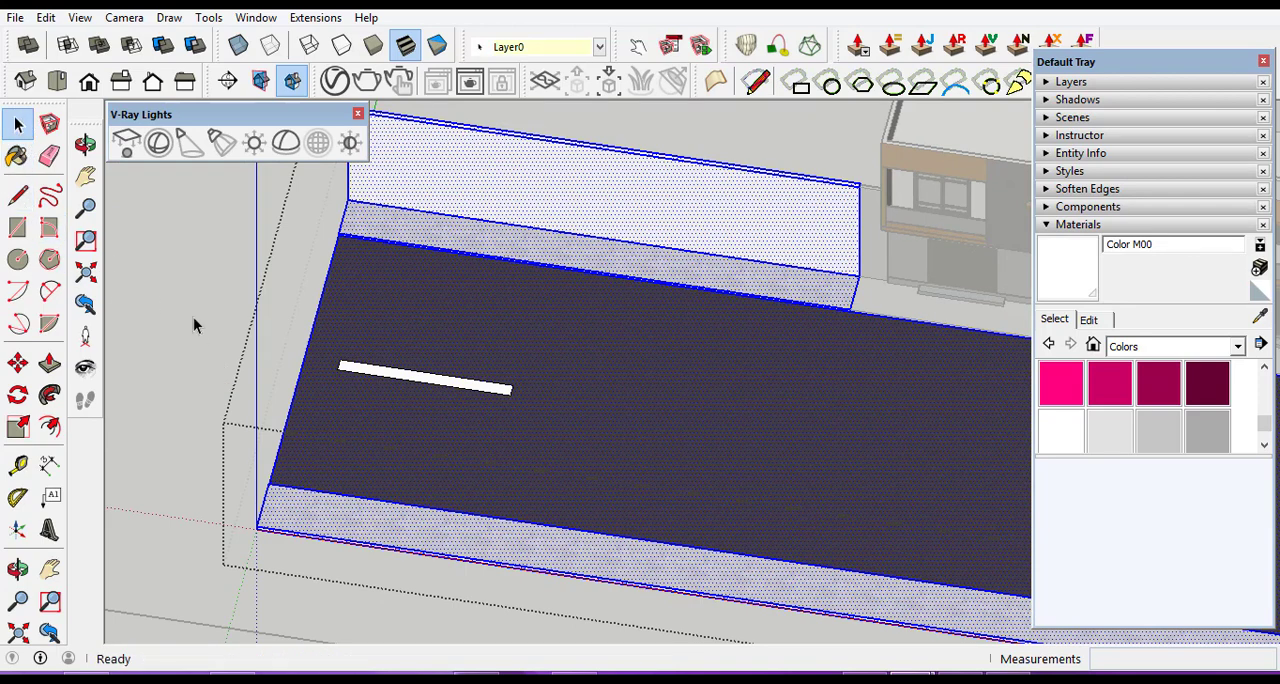
scroll(378, 368, "up", 1)
scroll(378, 372, "up", 2)
left_click(395, 373)
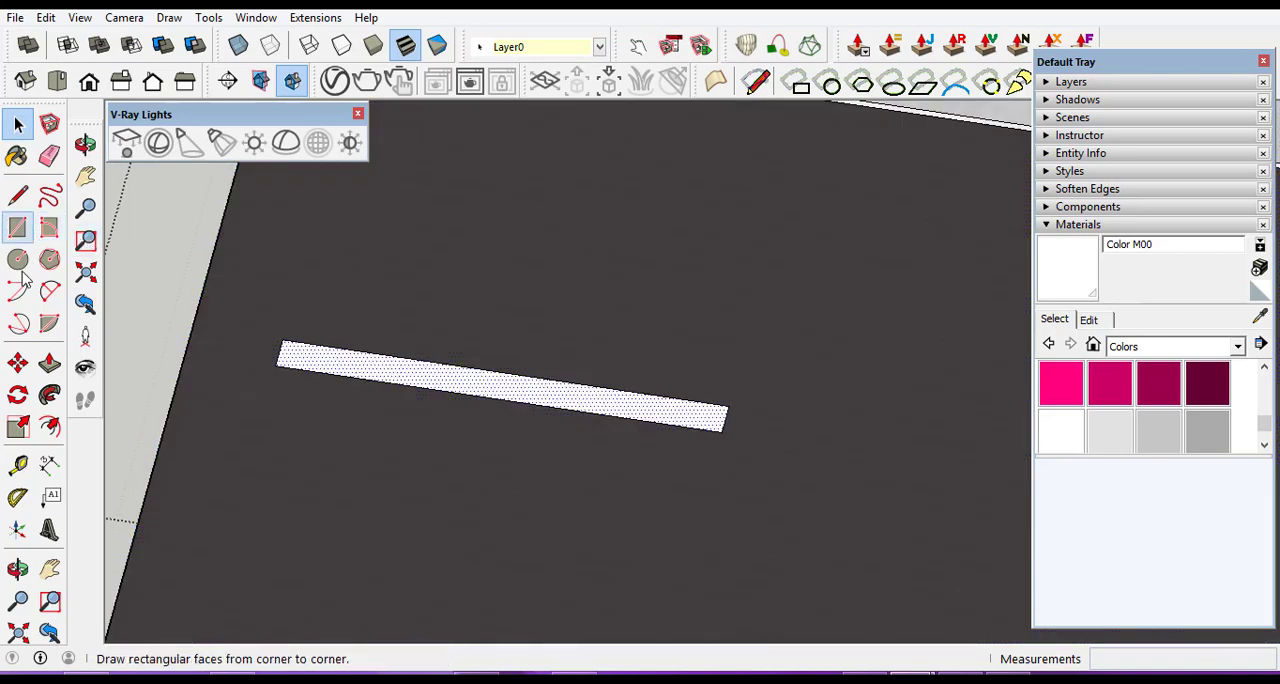
left_click(20, 365)
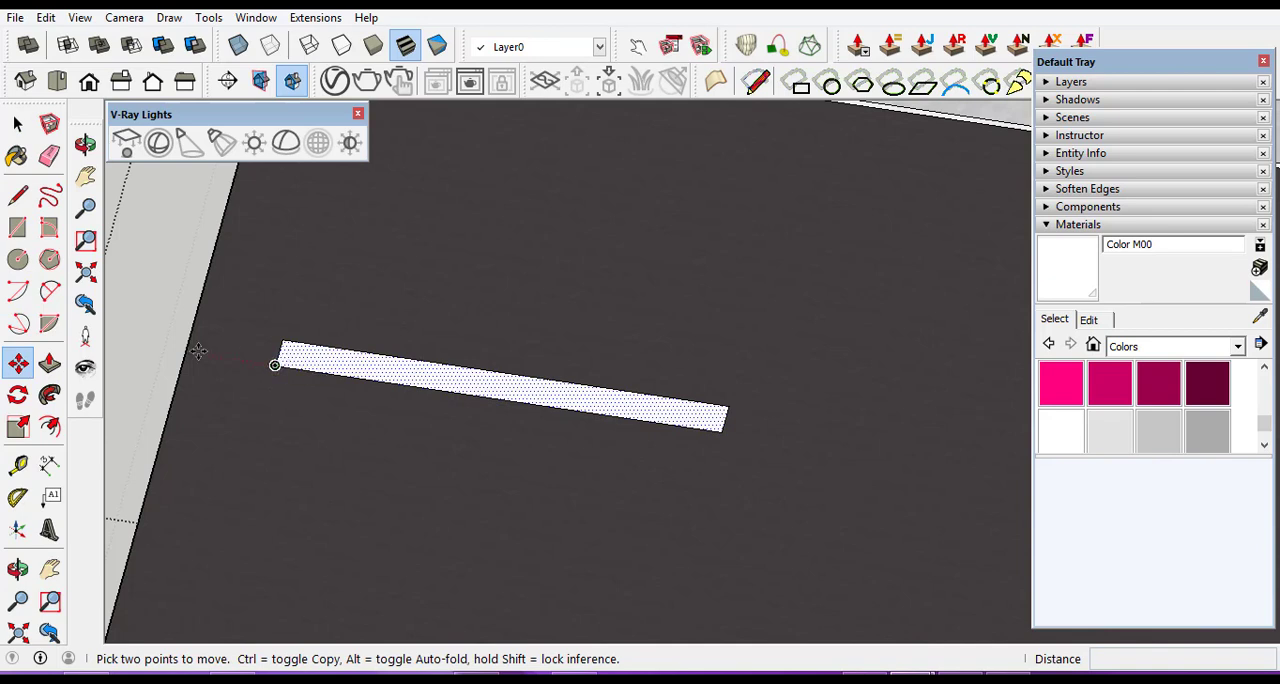
left_click(277, 366)
key("ctrl")
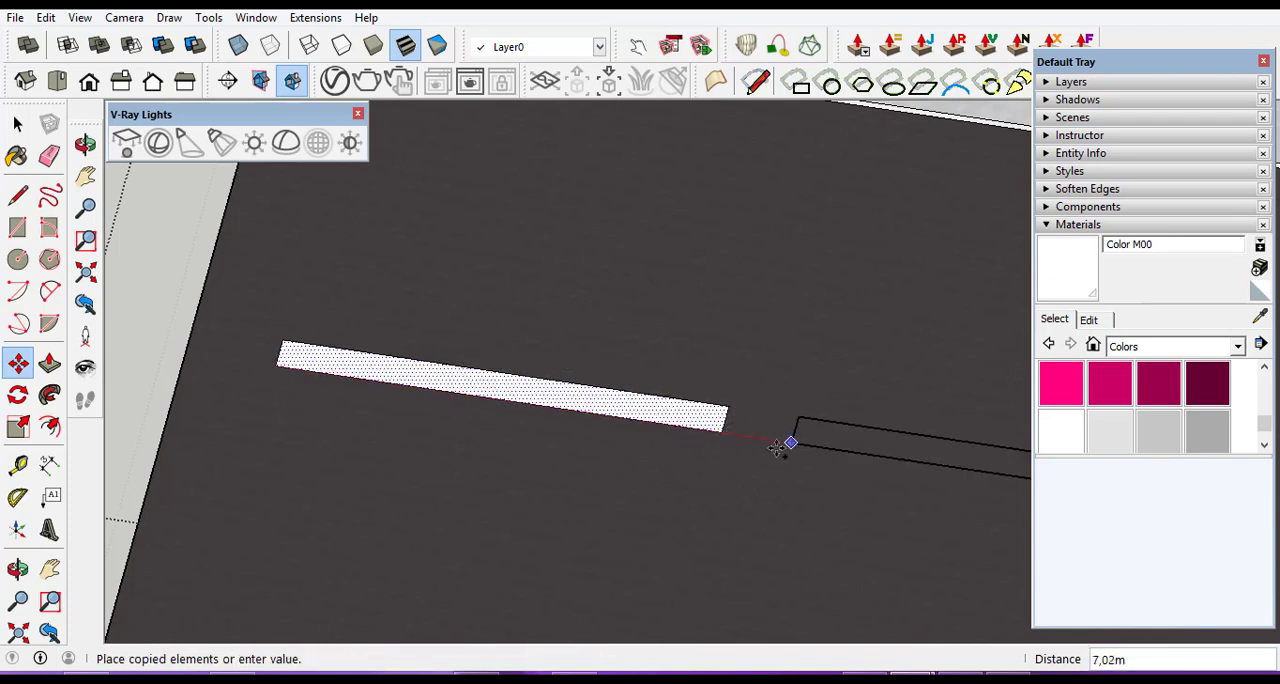
left_click(792, 444)
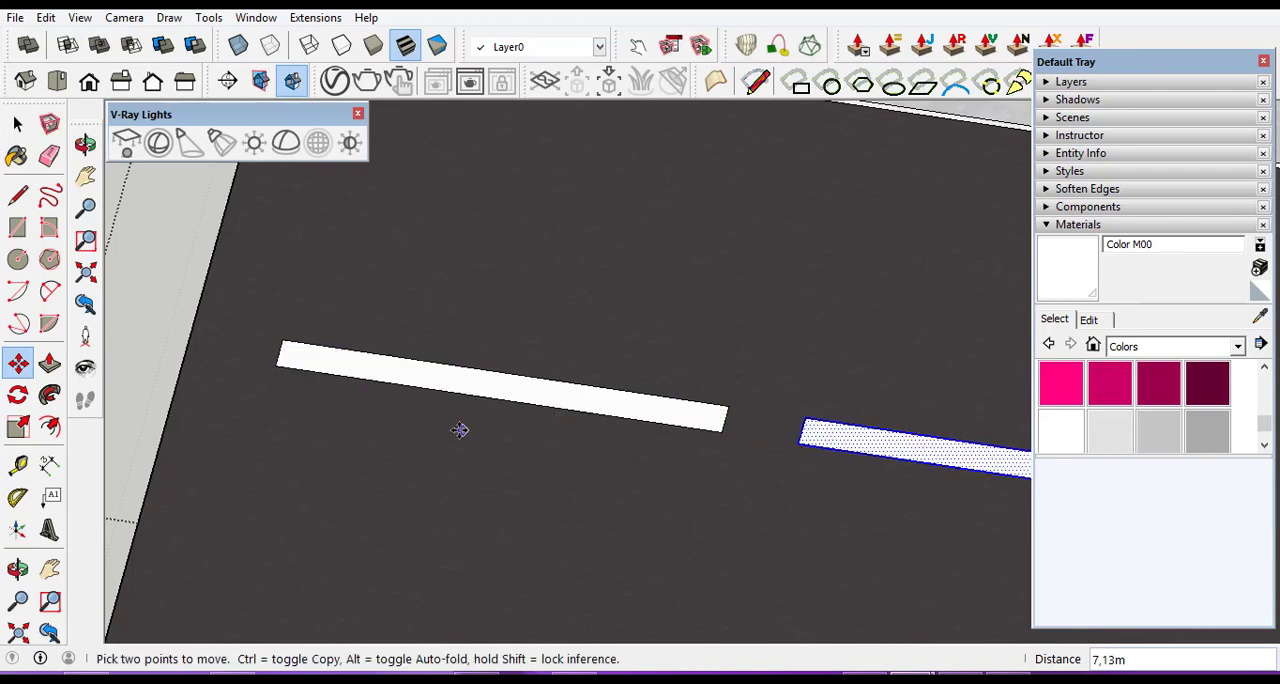
Copy the second dash 7.13 m onward along the front road, from the first dash's end corner to the second's.
scroll(459, 430, "down", 4)
scroll(588, 432, "up", 4)
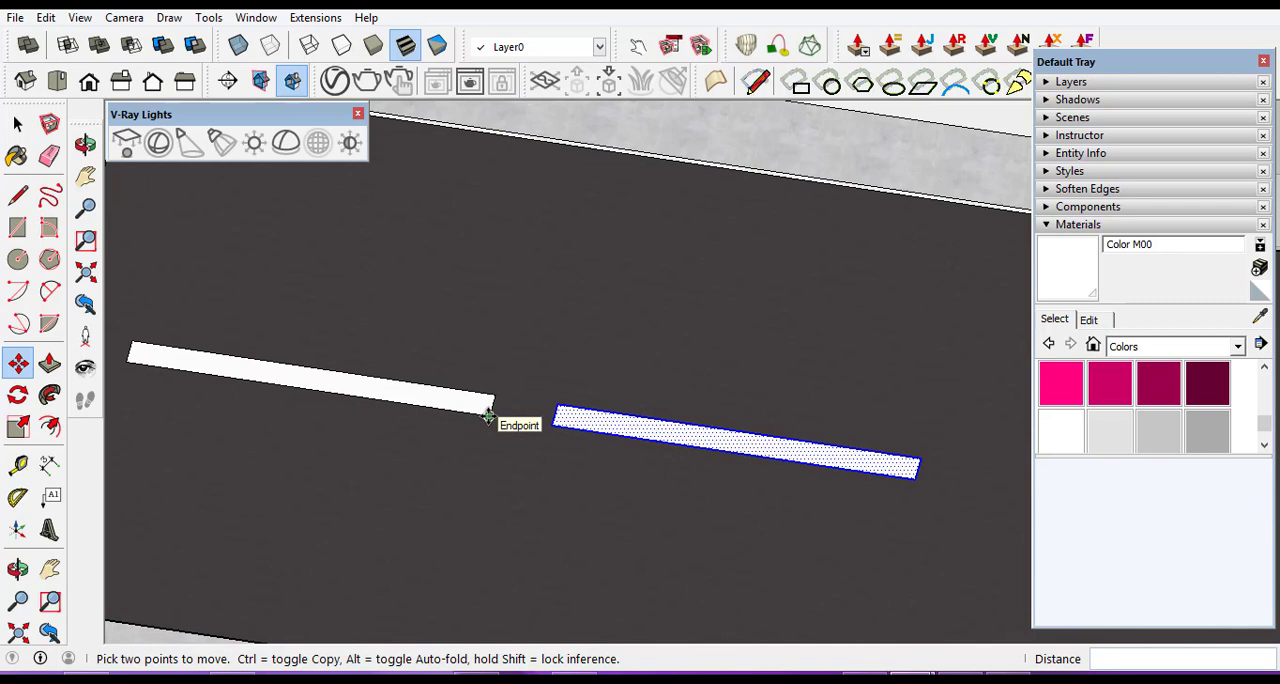
left_click(488, 416)
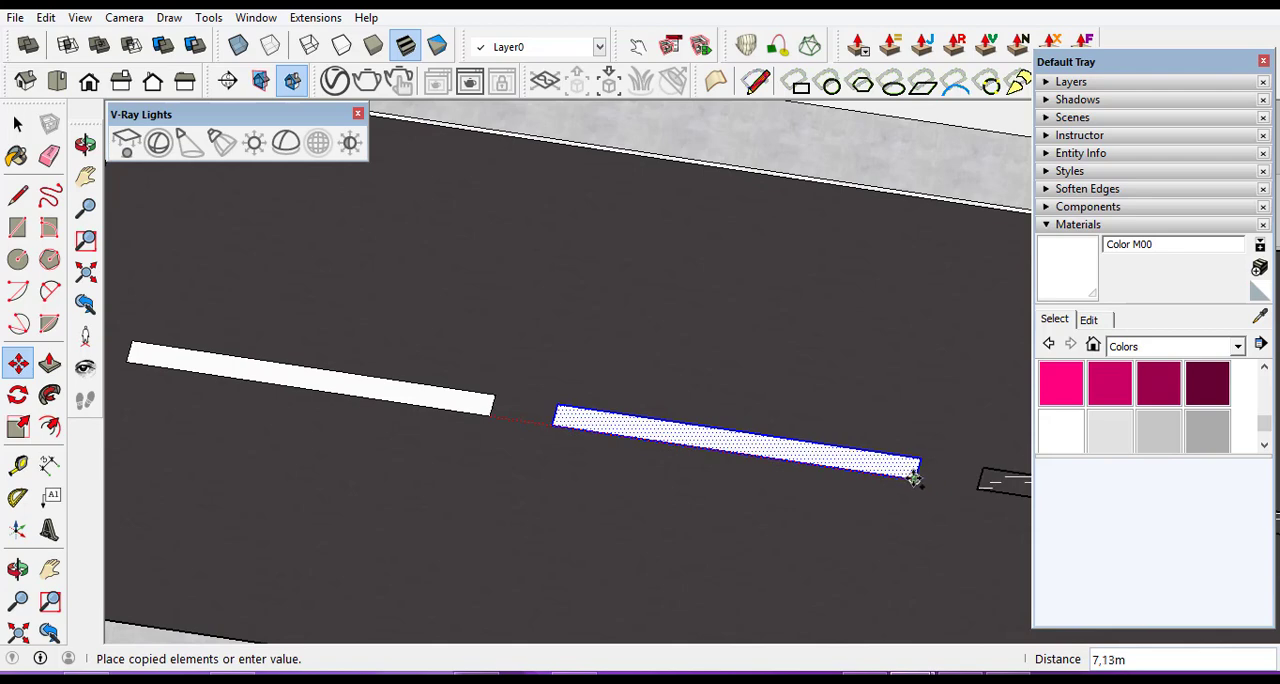
left_click(914, 479)
Copy the third dash 7.13 m onward, from the second dash's end corner to the third's, making a fourth dash.
scroll(509, 452, "down", 6)
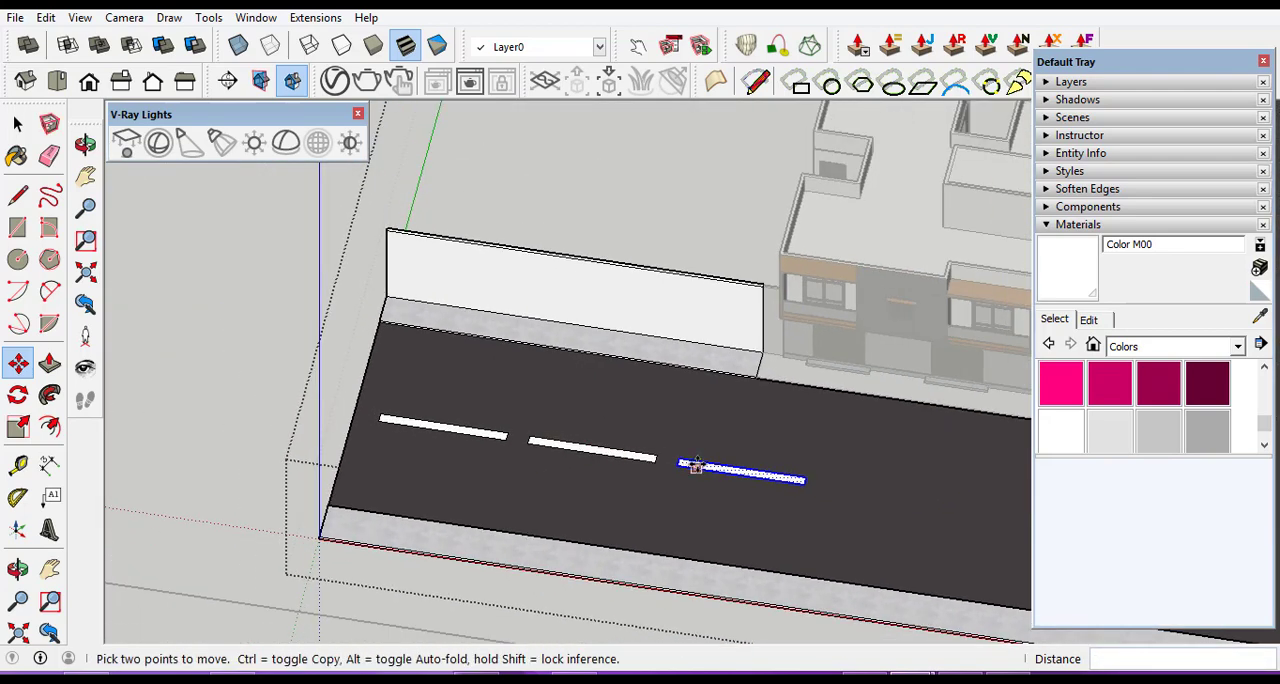
scroll(696, 466, "up", 4)
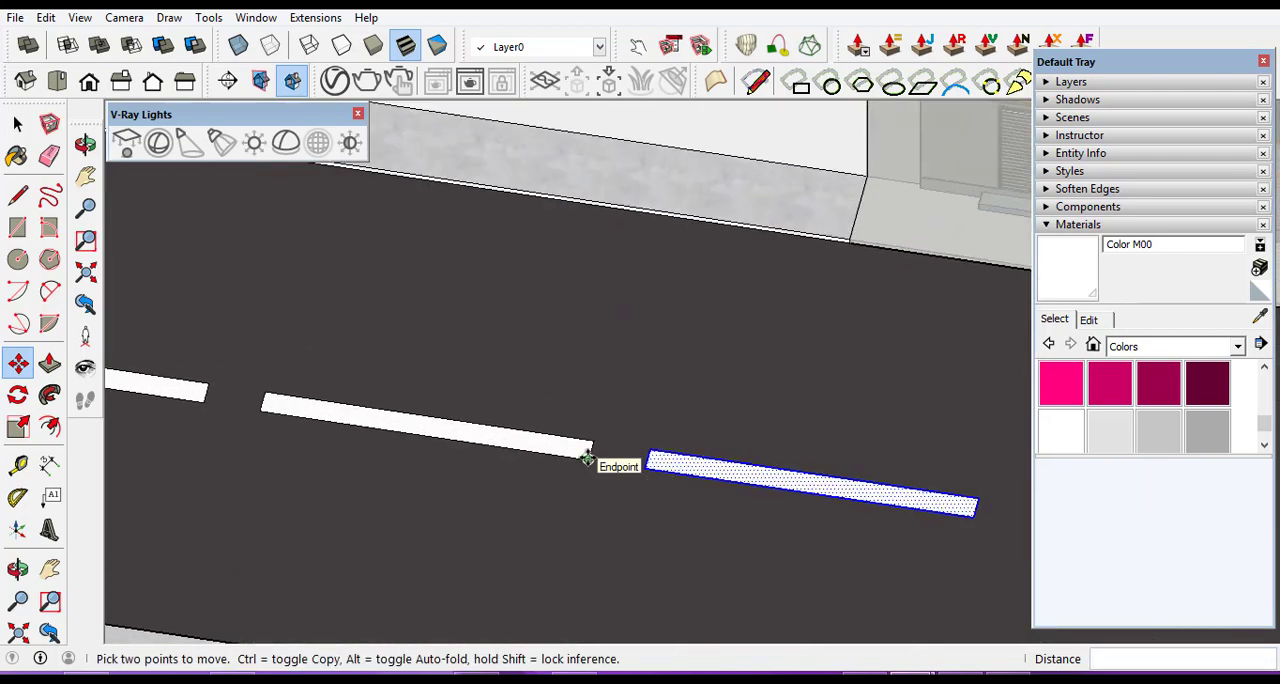
left_click(587, 458)
scroll(905, 507, "down", 3)
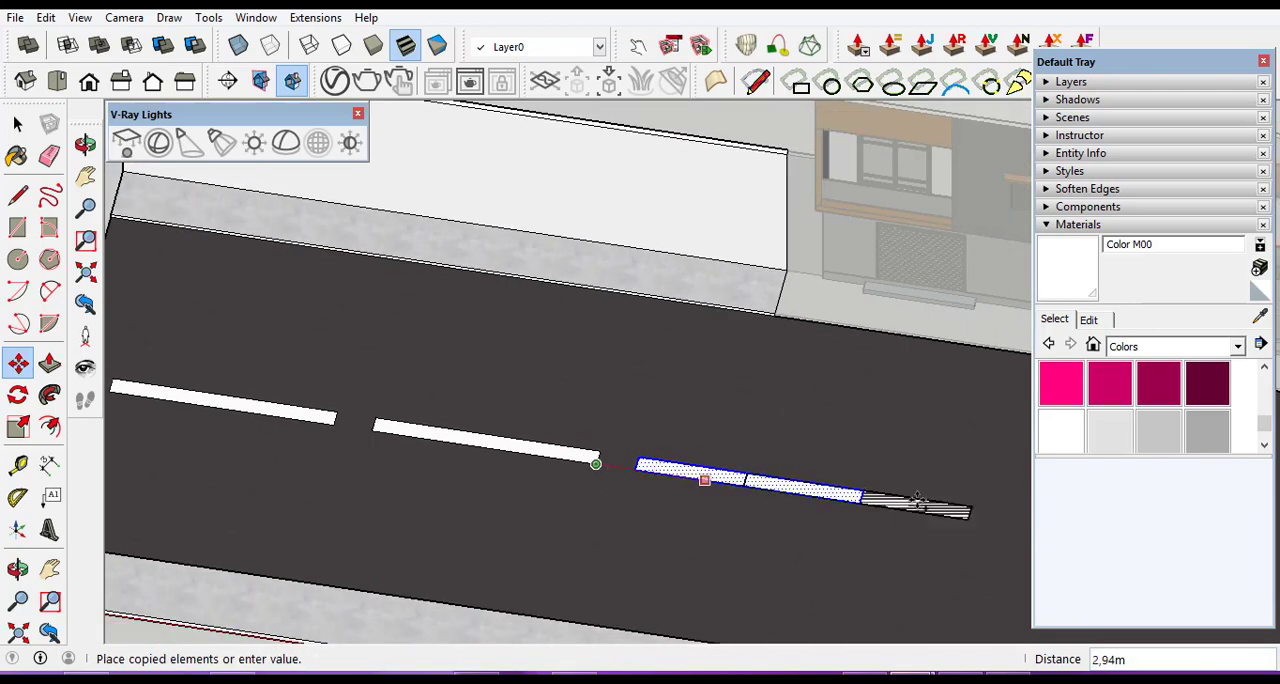
scroll(960, 509, "up", 2)
scroll(960, 509, "up", 2)
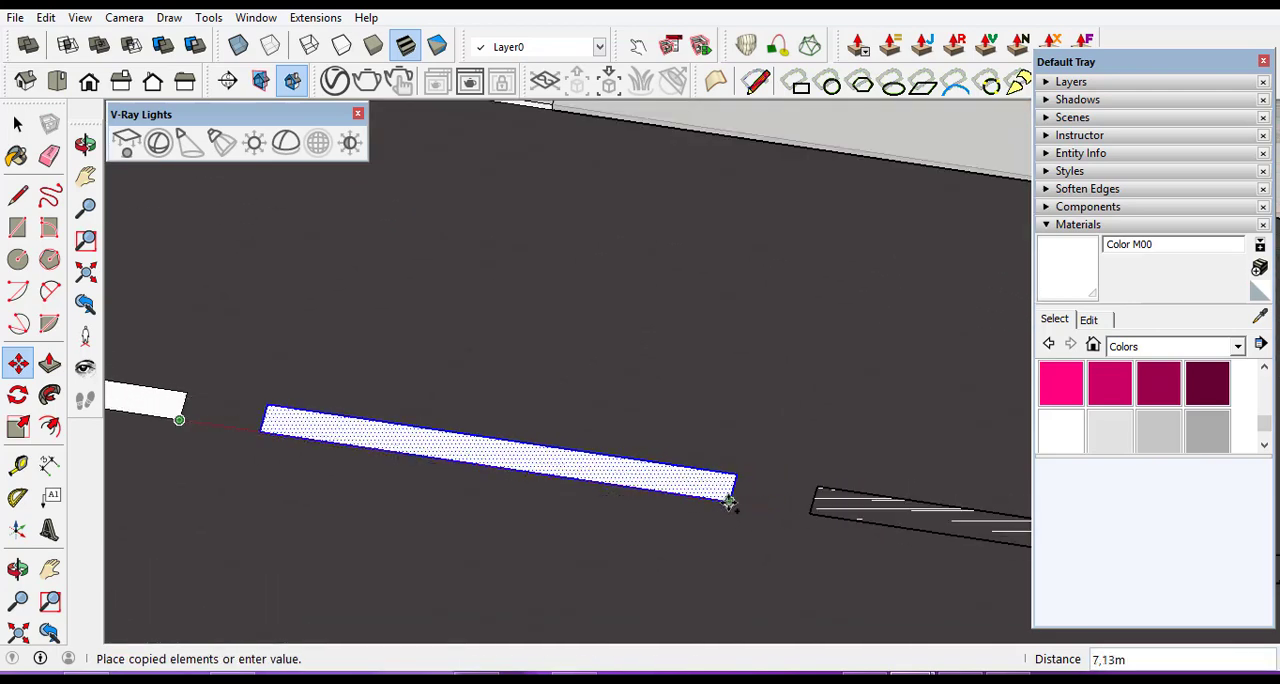
left_click(727, 503)
Copy the fourth dash 7.13 m toward the road corner, from the third dash's end corner to the fourth's.
scroll(707, 503, "down", 4)
scroll(640, 510, "up", 3)
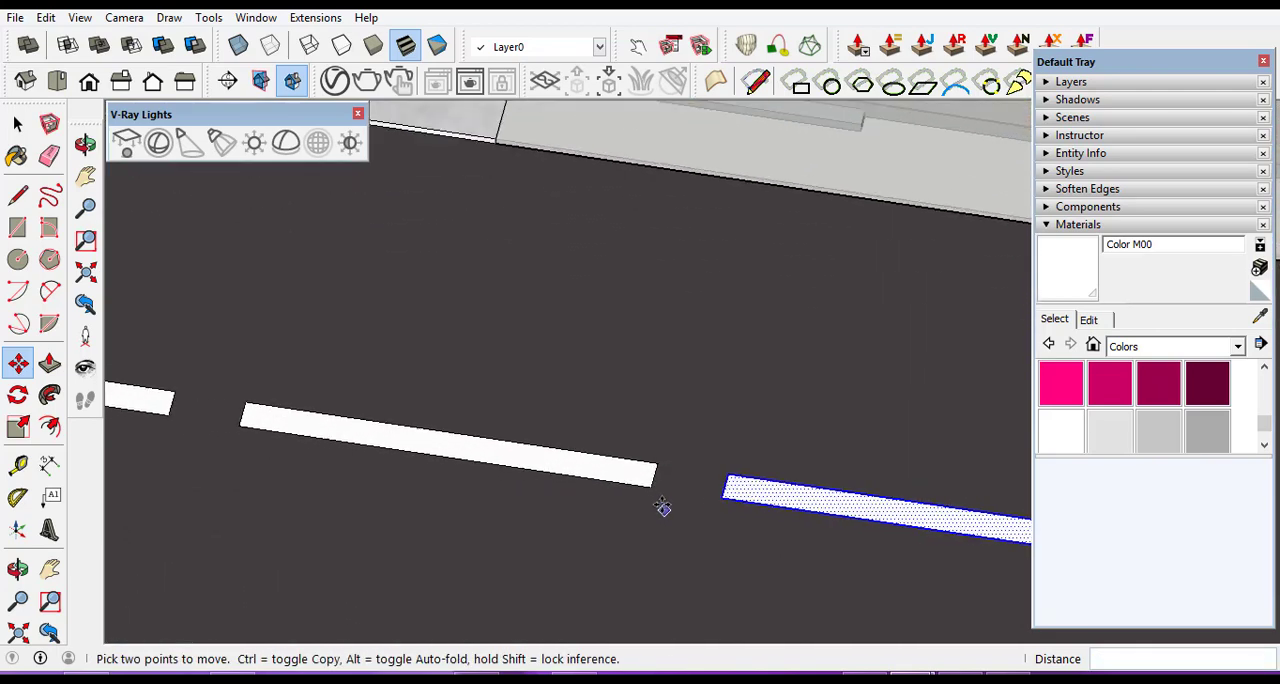
left_click(650, 487)
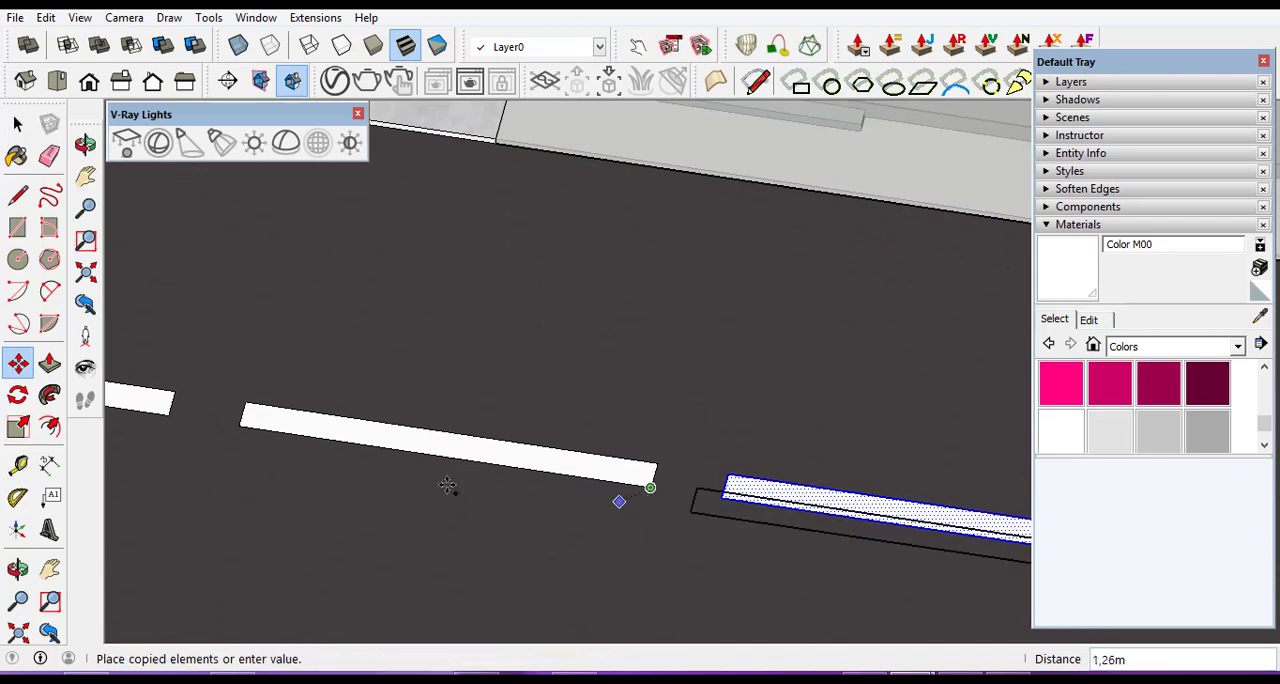
scroll(690, 497, "down", 4)
scroll(856, 523, "up", 2)
scroll(856, 523, "up", 2)
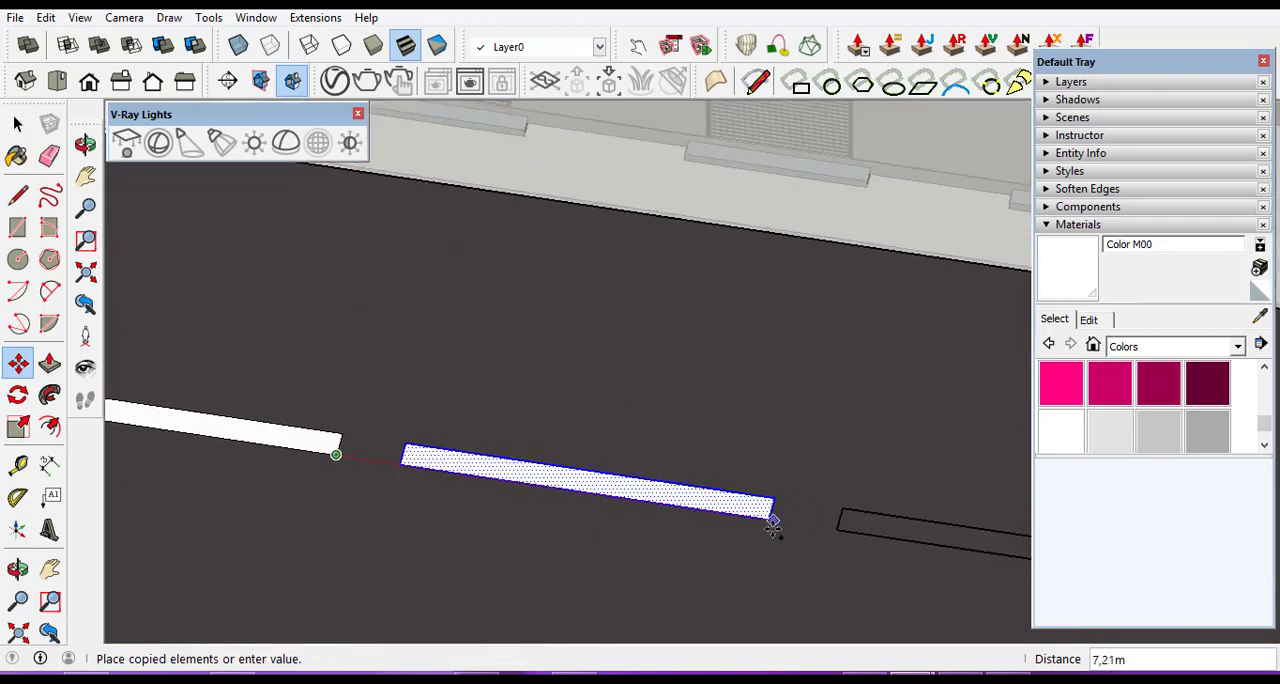
left_click(769, 518)
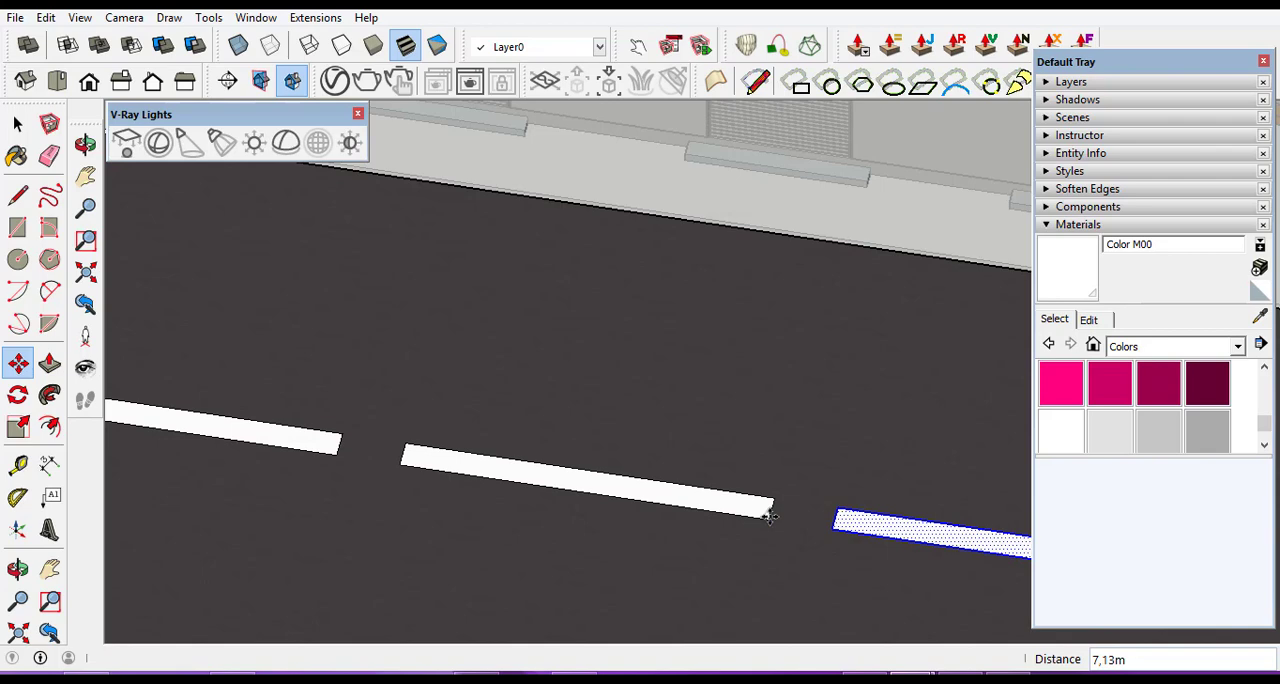
Try to copy the fifth dash once more toward the road's corner junction.
left_click(769, 516)
scroll(490, 520, "down", 4)
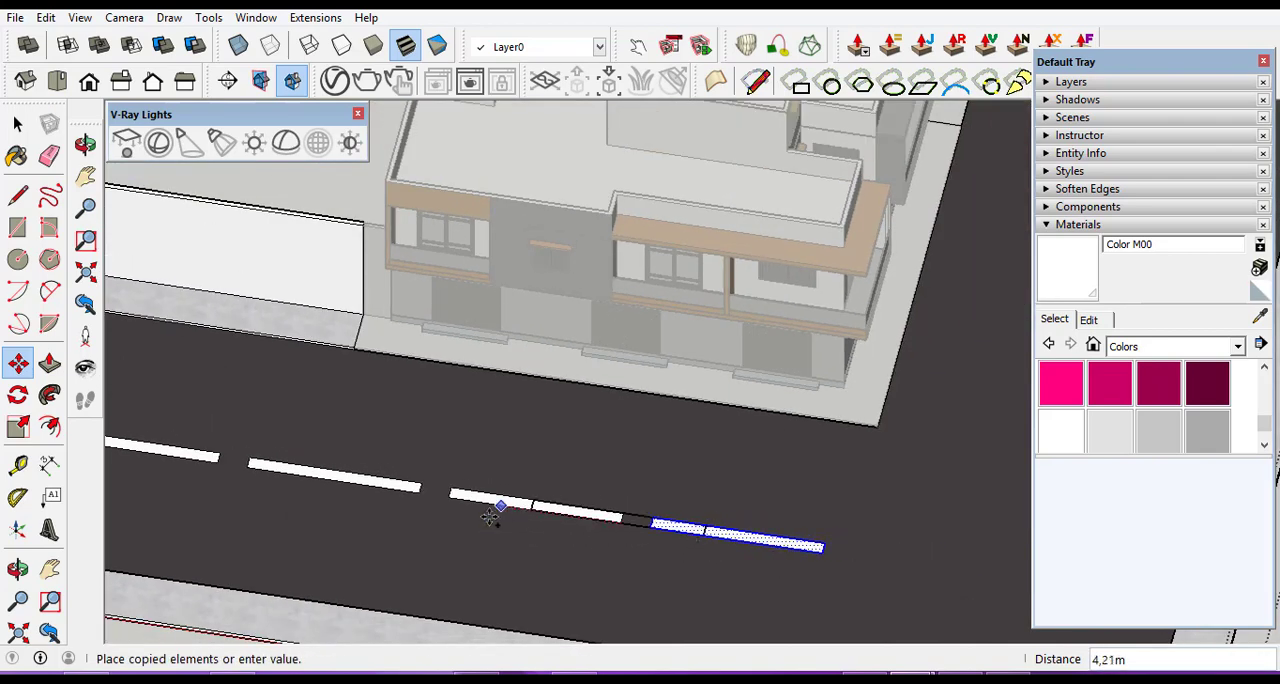
scroll(478, 510, "down", 5)
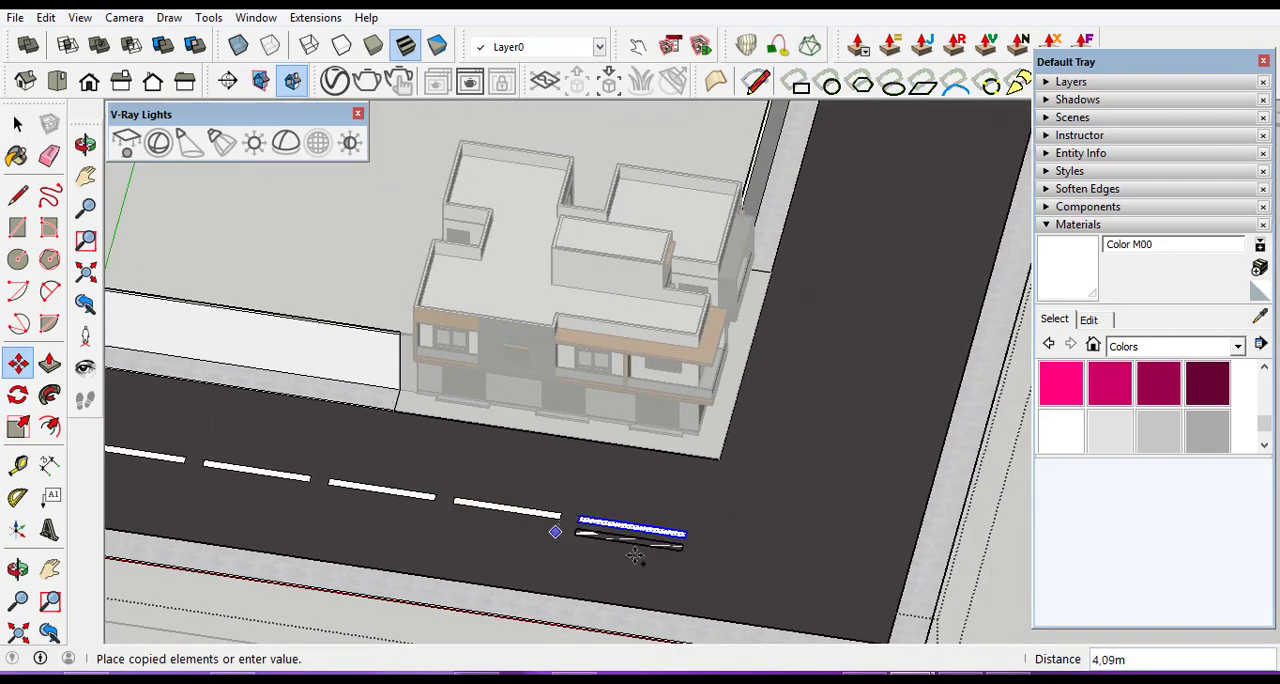
scroll(680, 546, "up", 3)
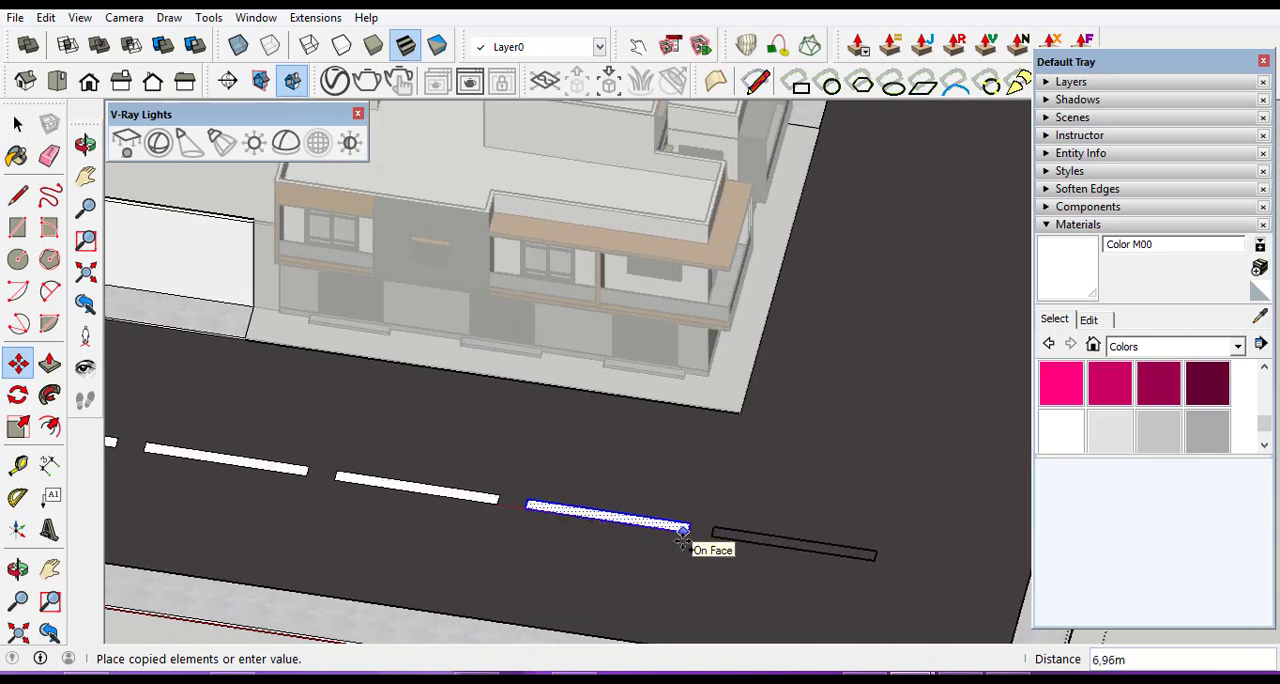
left_click(681, 540)
scroll(730, 490, "down", 6)
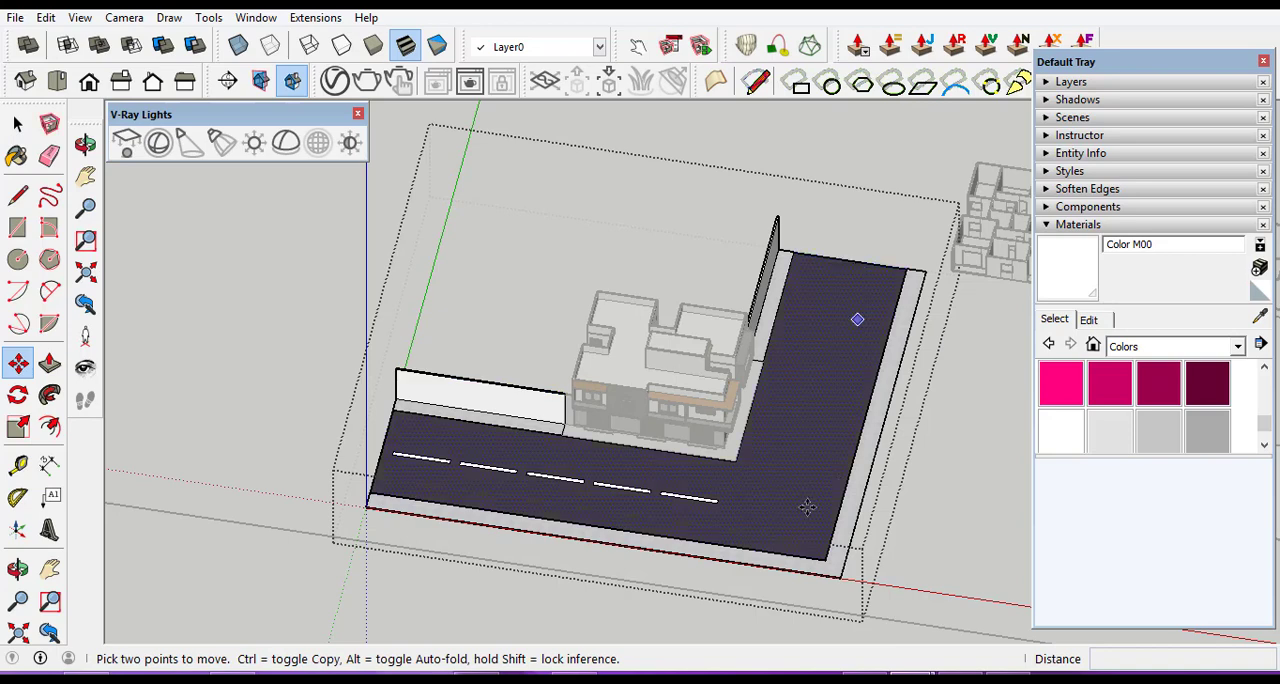
Leave the road group's editing.
left_click(19, 123)
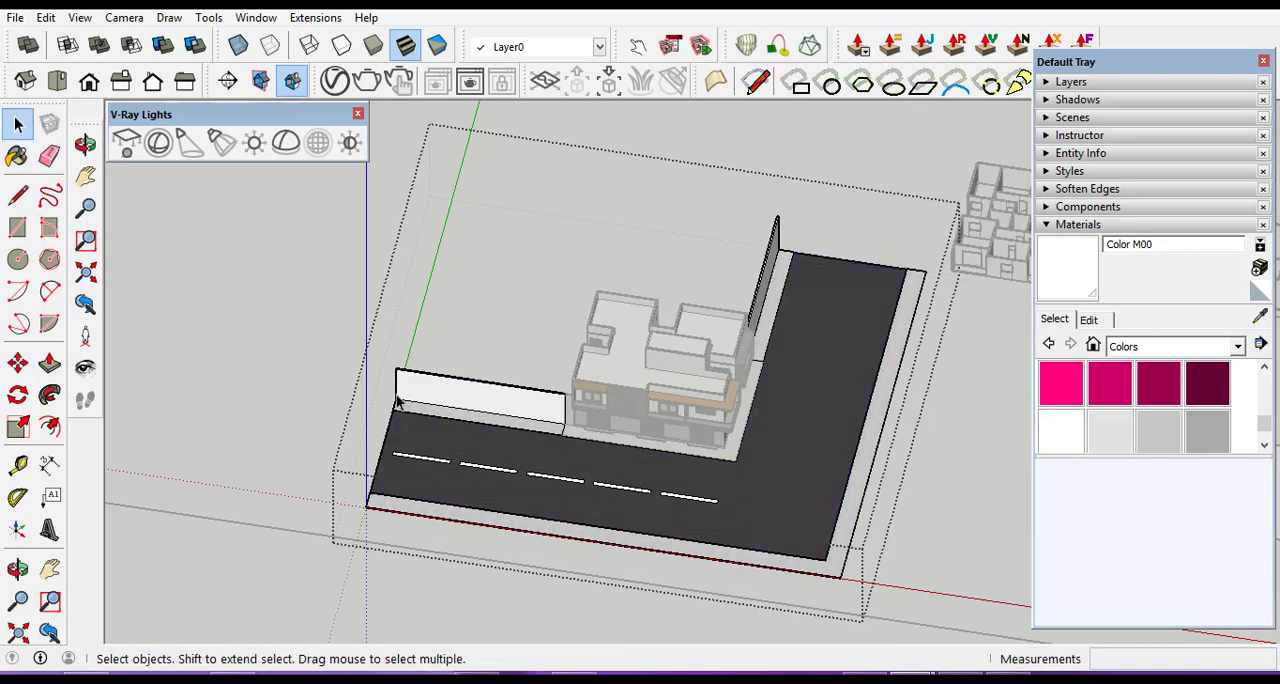
left_click(254, 340)
Examine the dashed lane line on the front road and its surroundings from near, far and low angles.
scroll(739, 526, "up", 5)
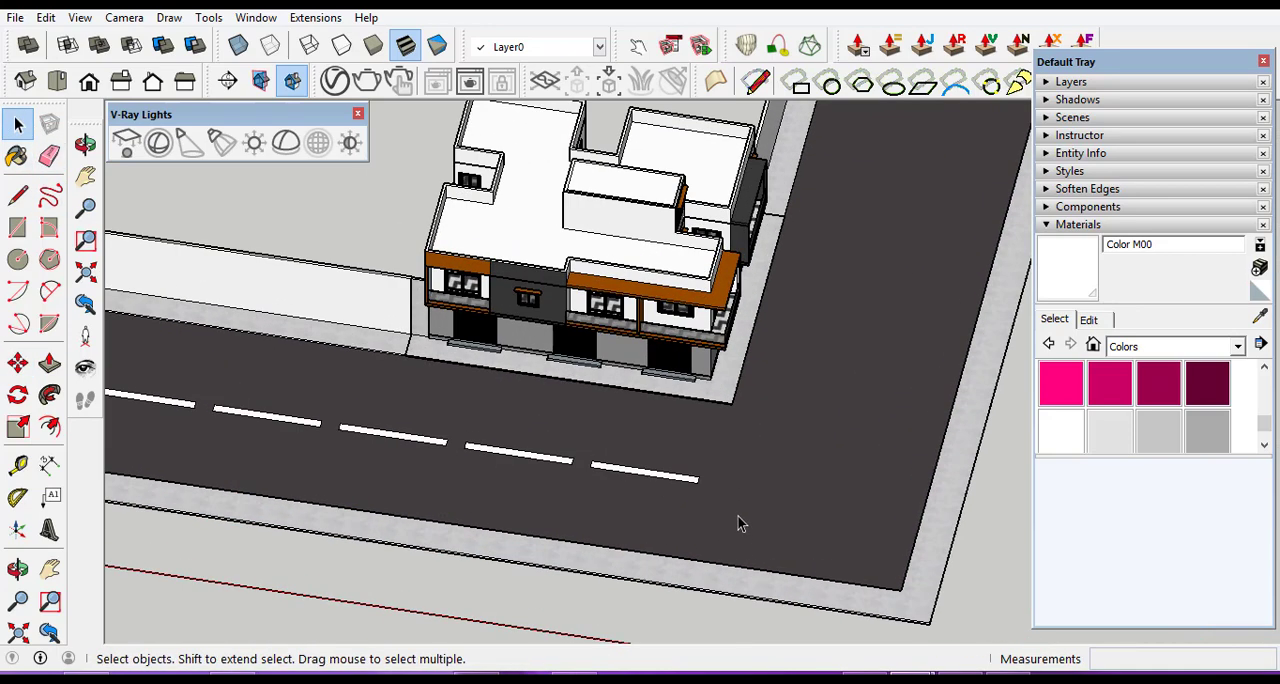
scroll(842, 492, "down", 3)
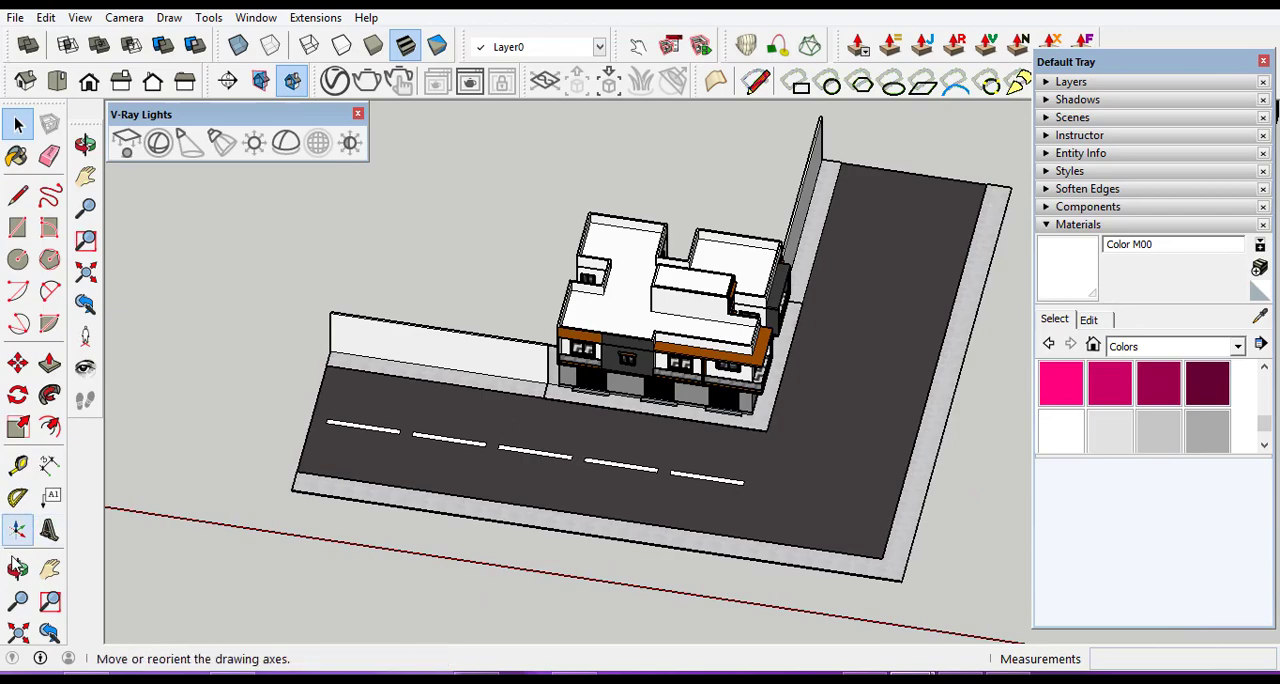
left_click(18, 569)
left_click_drag(627, 490, 680, 420)
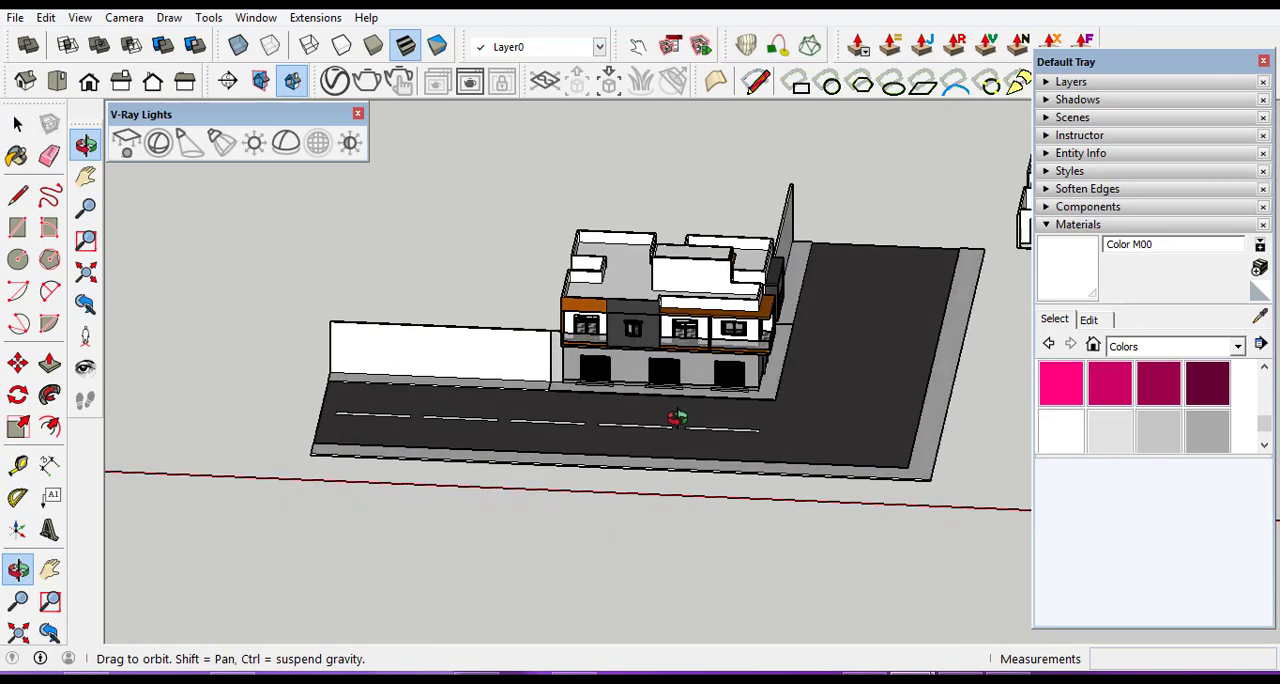
scroll(697, 466, "up", 6)
scroll(678, 480, "down", 2)
scroll(678, 479, "down", 2)
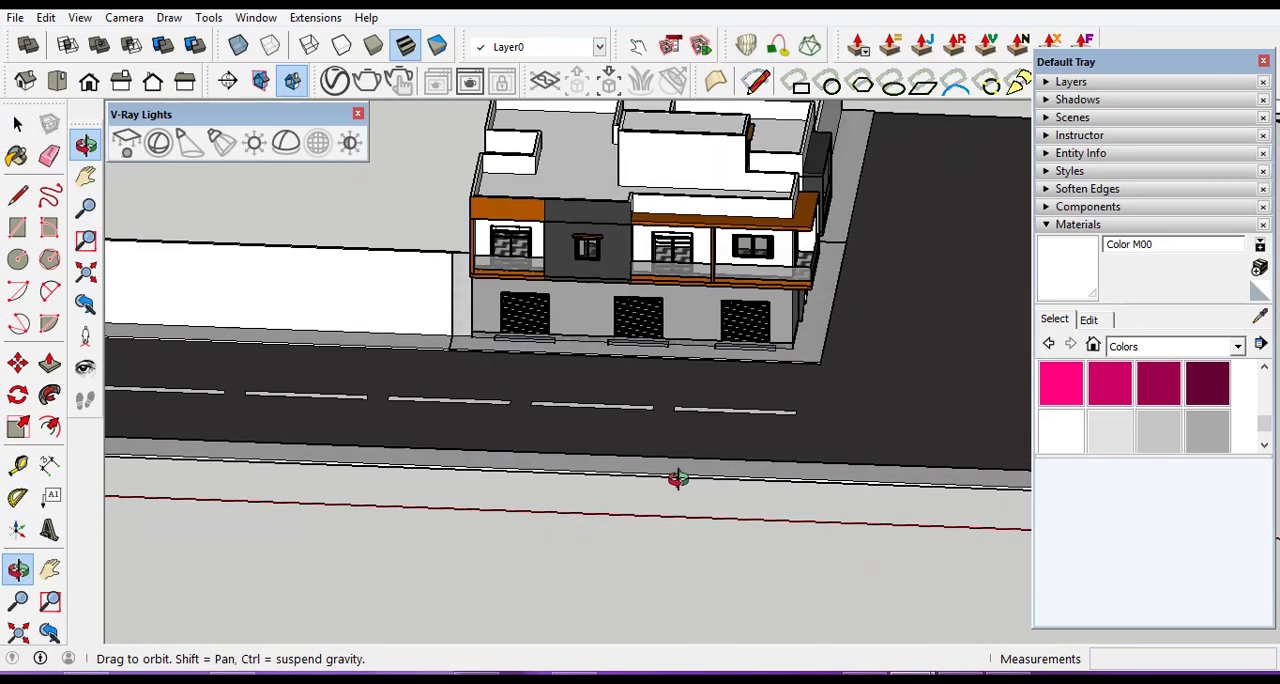
scroll(723, 529, "down", 6)
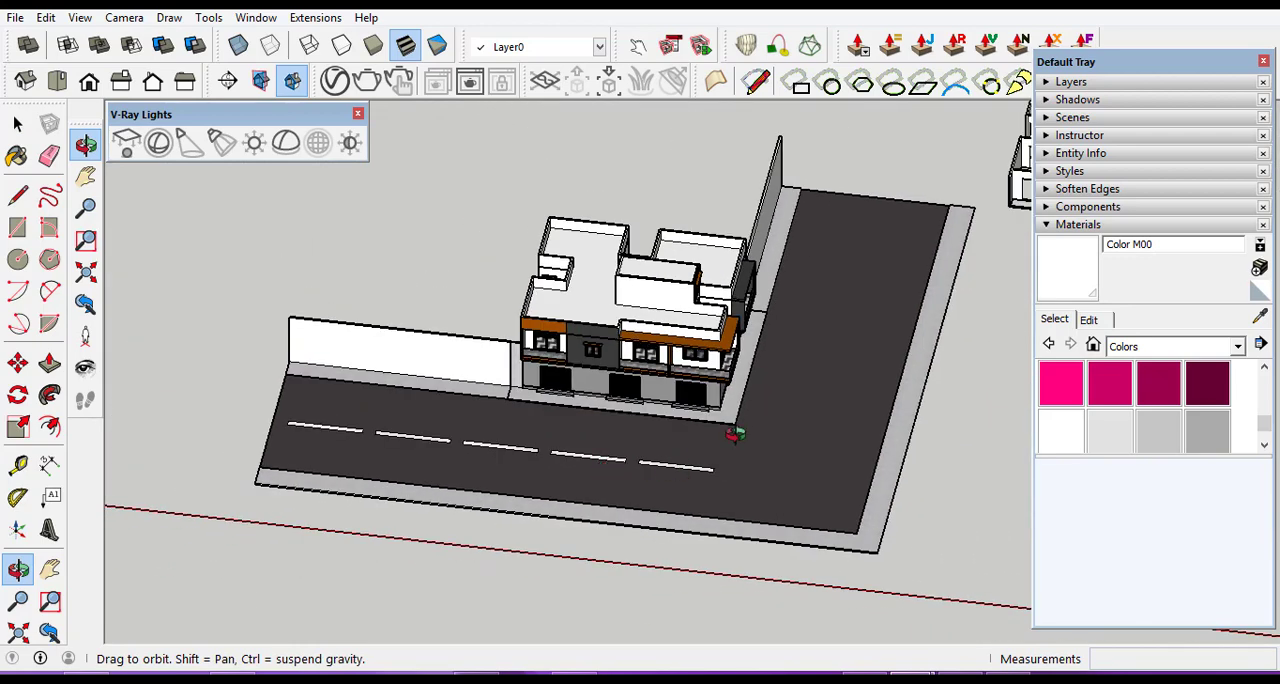
Examine the whole site, with its road, boundary walls and neighbouring spare models, from near and far.
scroll(688, 380, "up", 1)
scroll(517, 360, "down", 3)
scroll(543, 366, "up", 3)
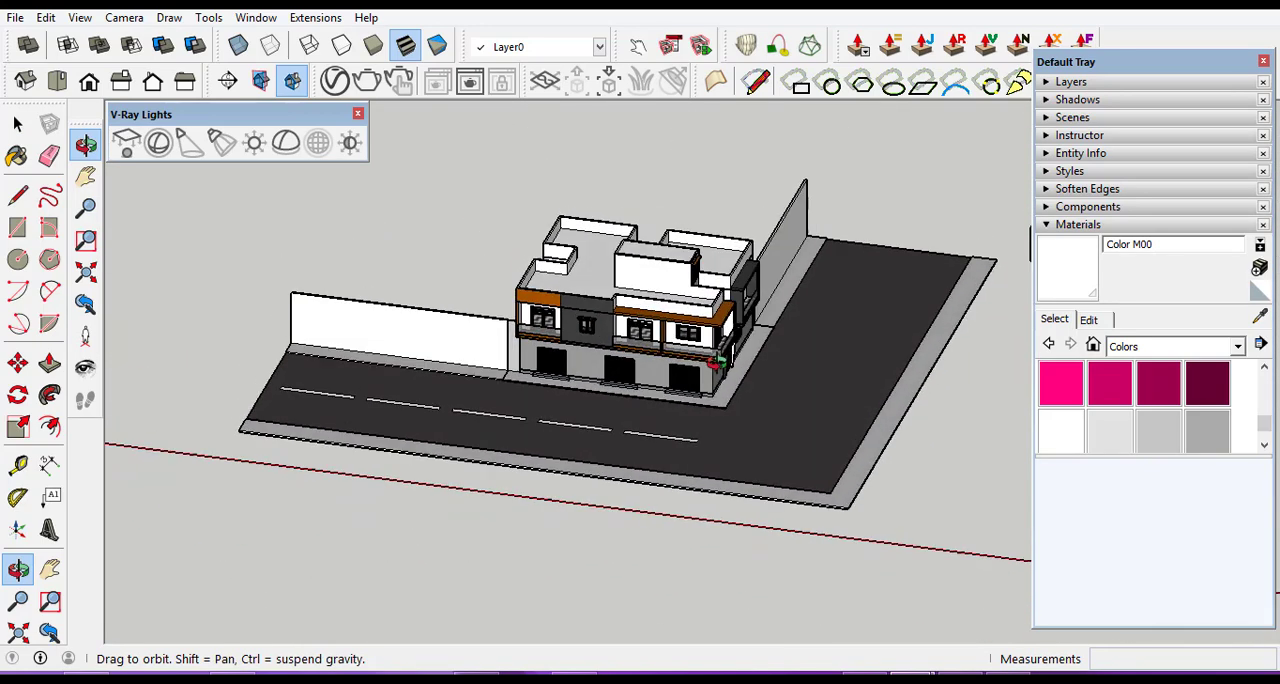
scroll(483, 401, "down", 3)
scroll(471, 363, "up", 2)
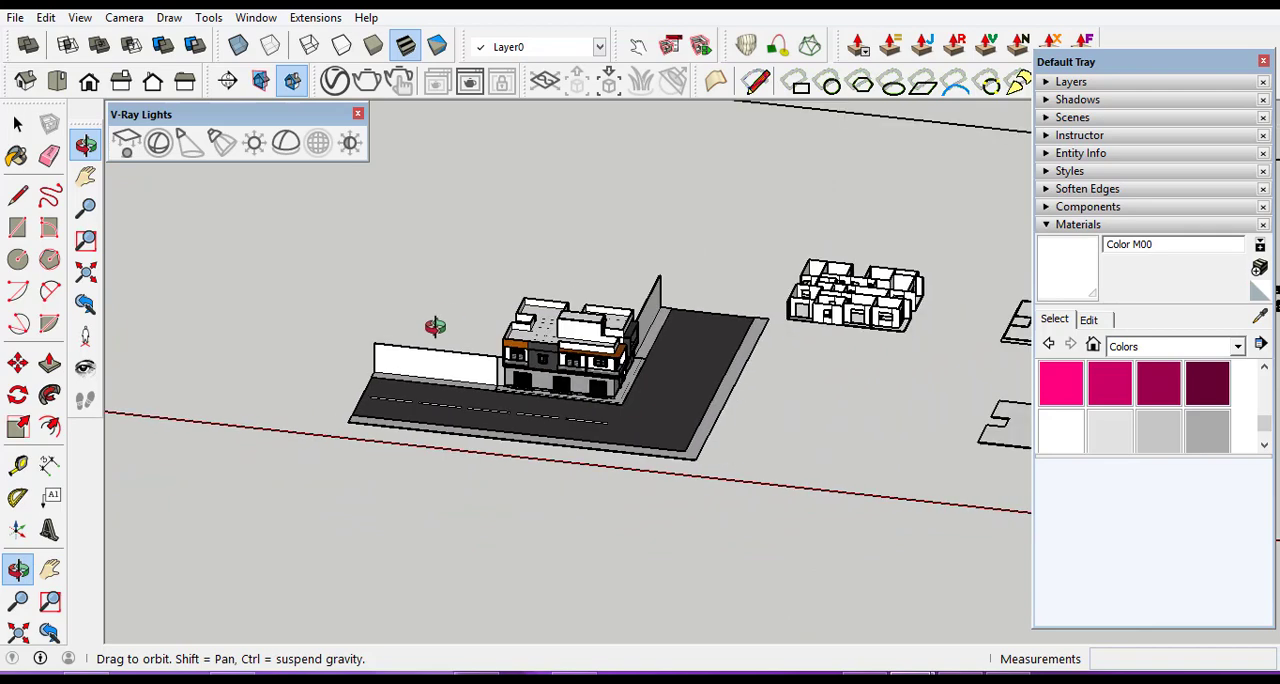
scroll(480, 405, "up", 1)
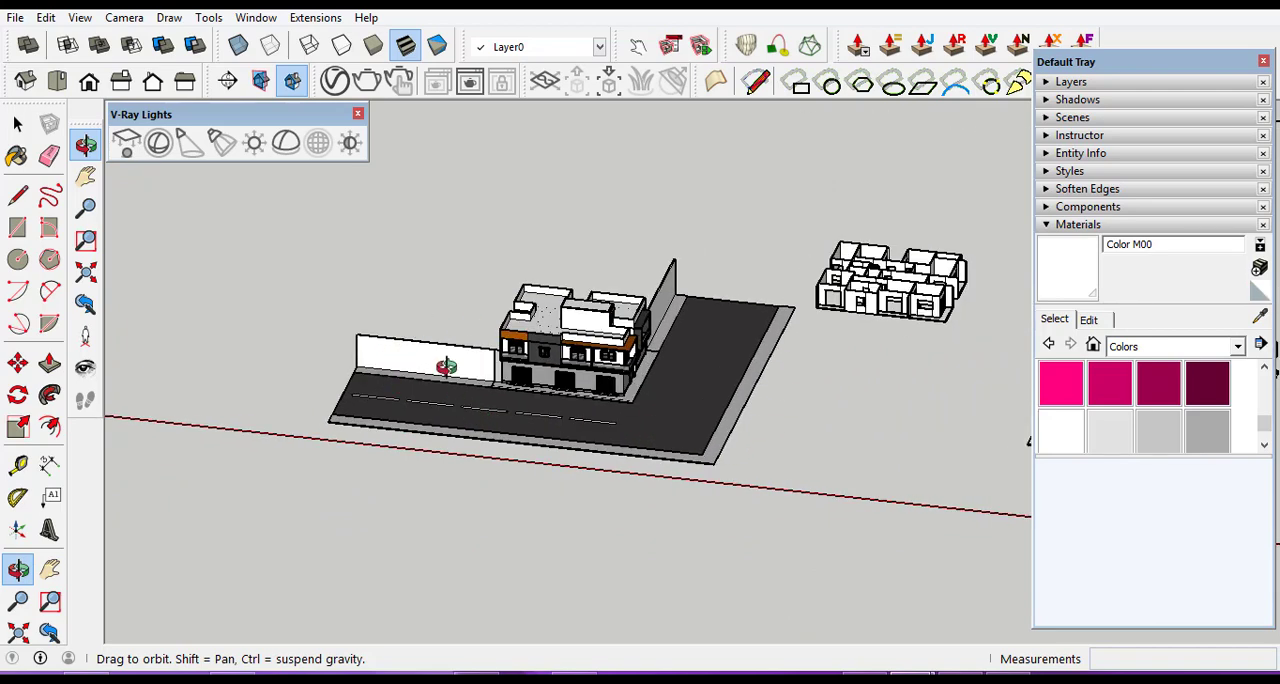
scroll(434, 329, "down", 3)
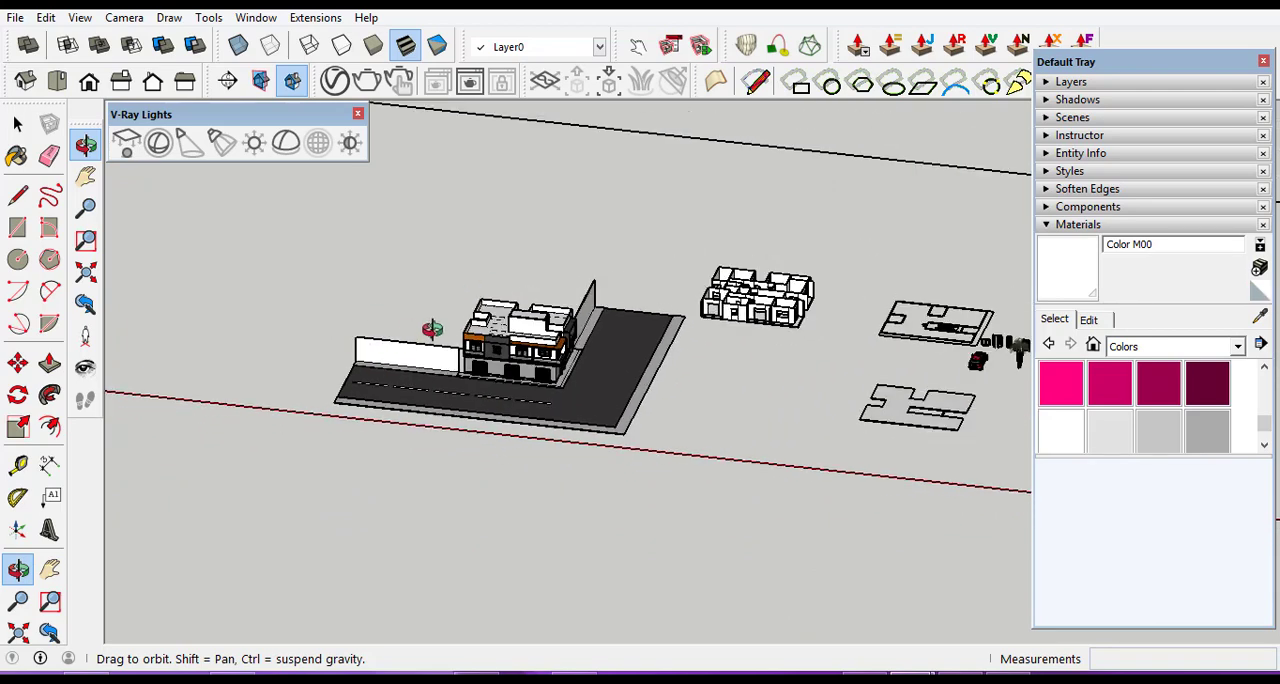
scroll(449, 360, "up", 2)
scroll(453, 370, "up", 3)
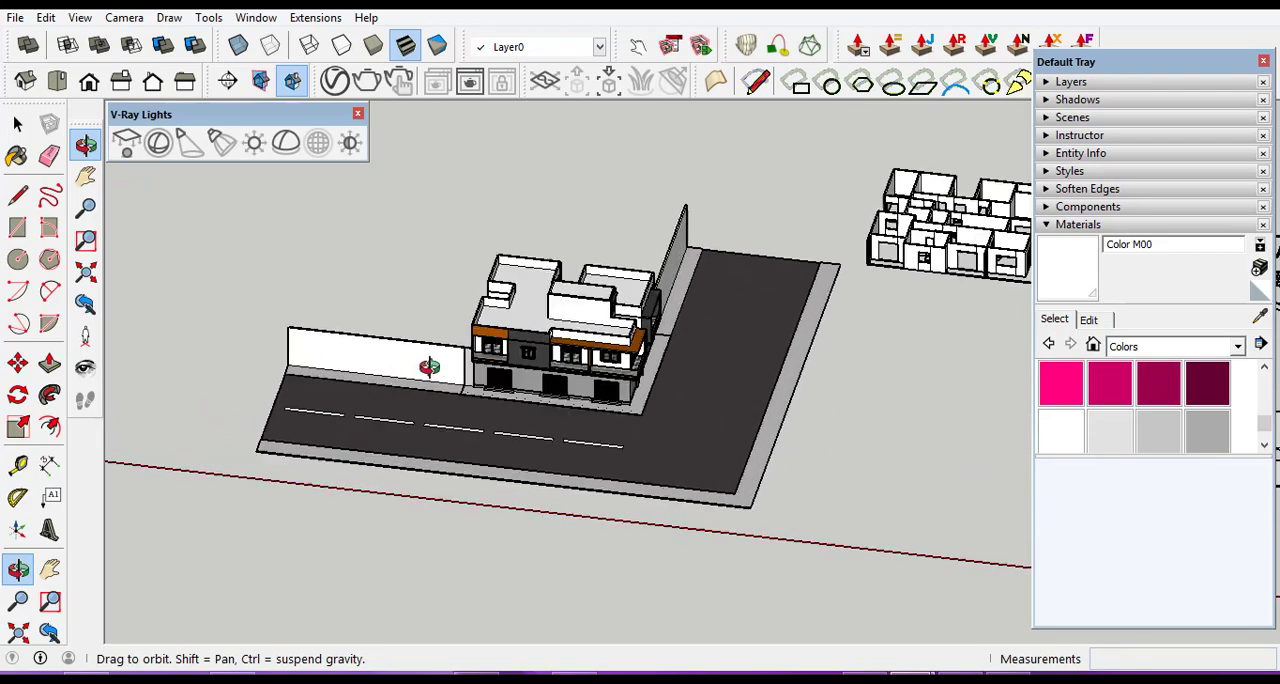
scroll(278, 358, "up", 2)
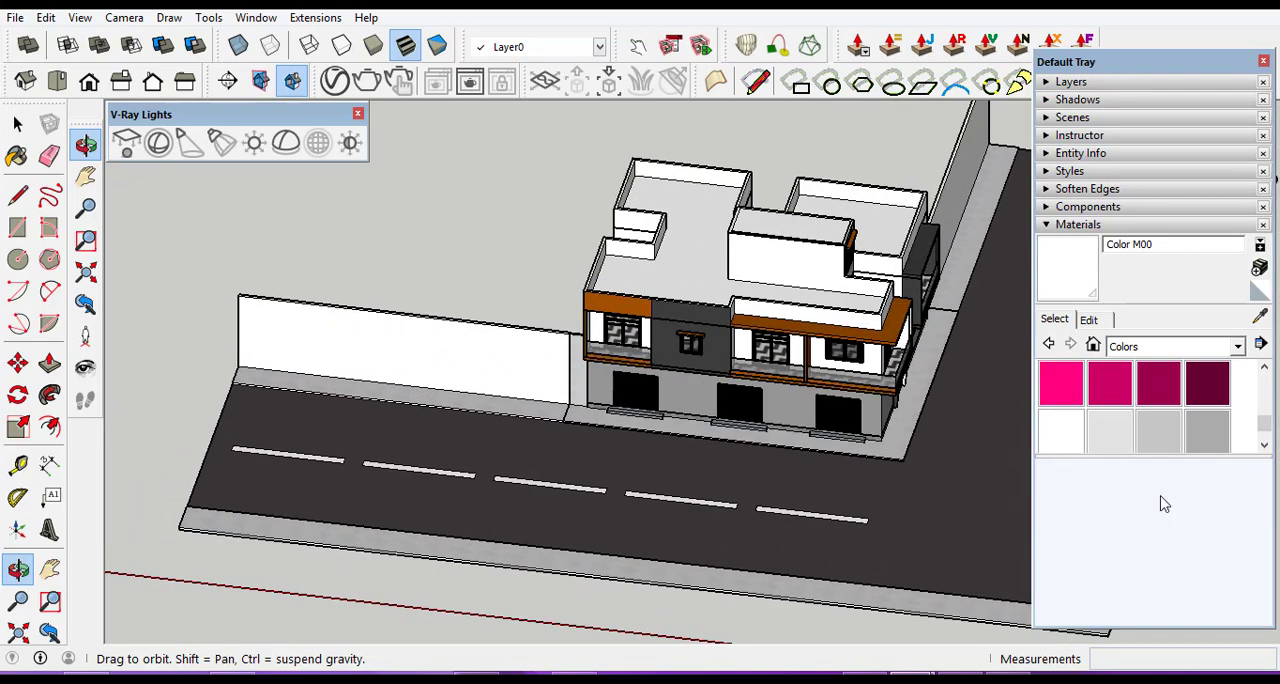
Paint the boundary walls on both sides of the building with the dark magenta Color L16.
left_click(1207, 385)
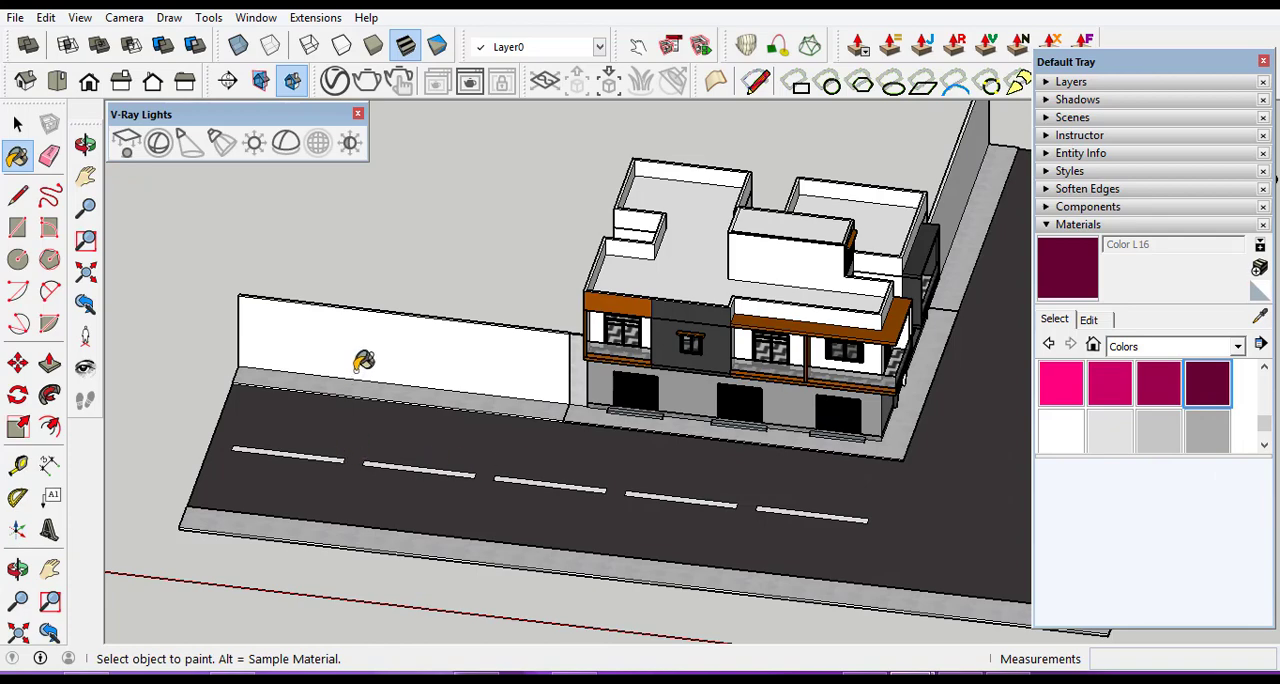
scroll(363, 360, "up", 4)
left_click(364, 289)
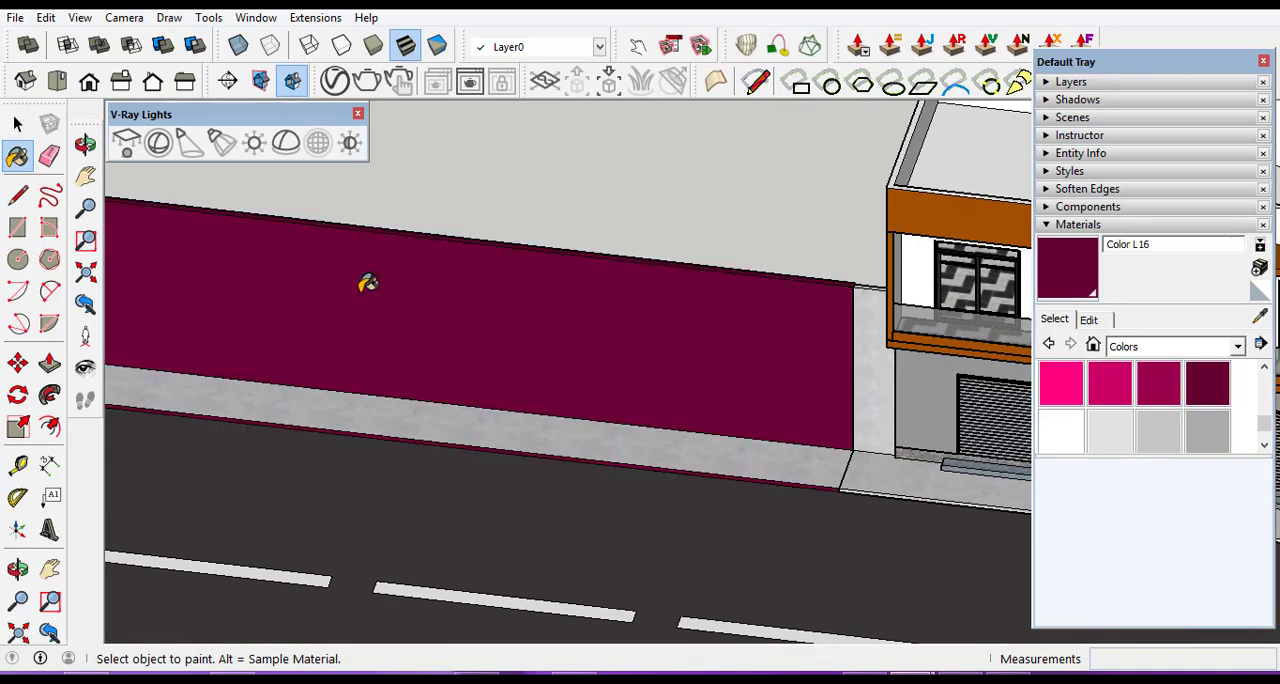
scroll(362, 288, "down", 6)
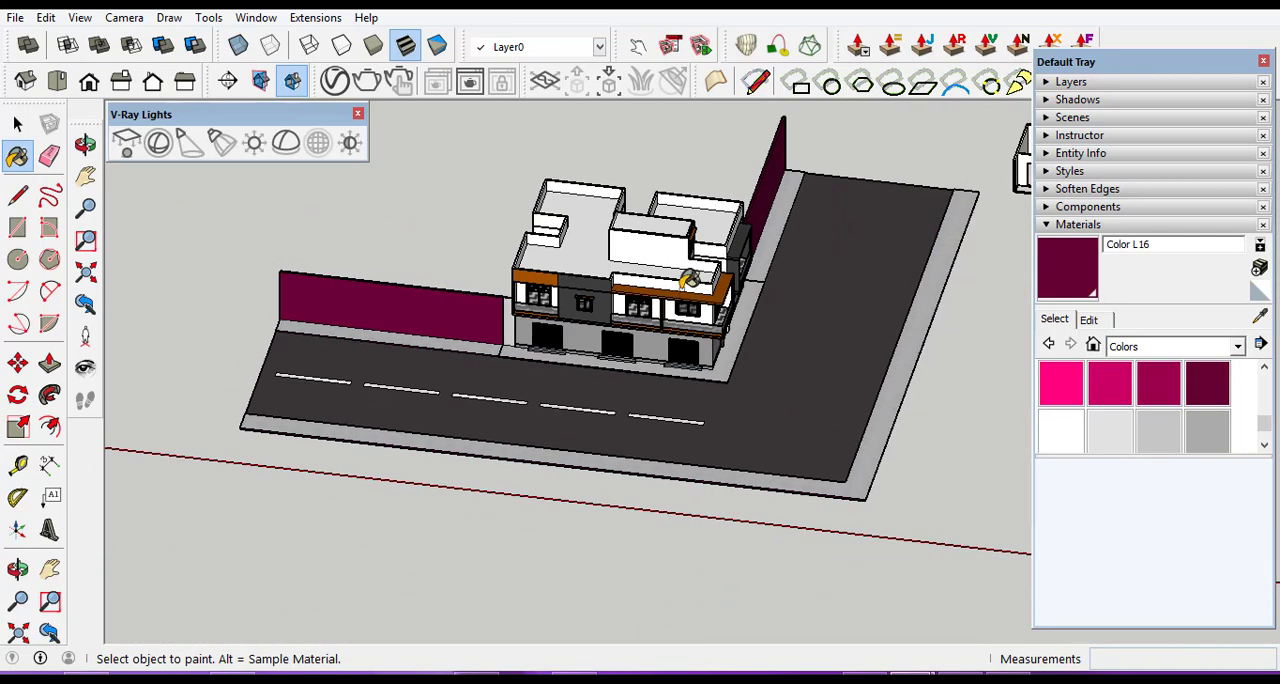
scroll(780, 152, "up", 5)
scroll(734, 295, "down", 2)
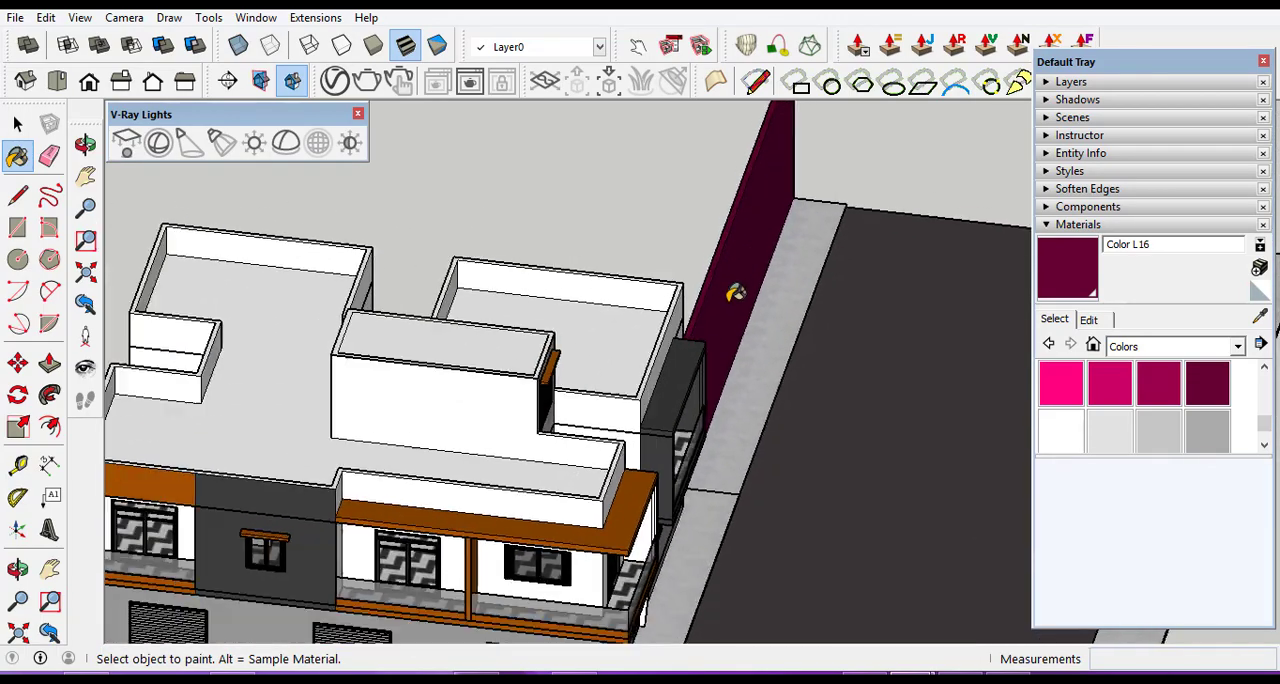
Select the palm tree standing among the spare doors and windows beside the red car.
left_click(17, 568)
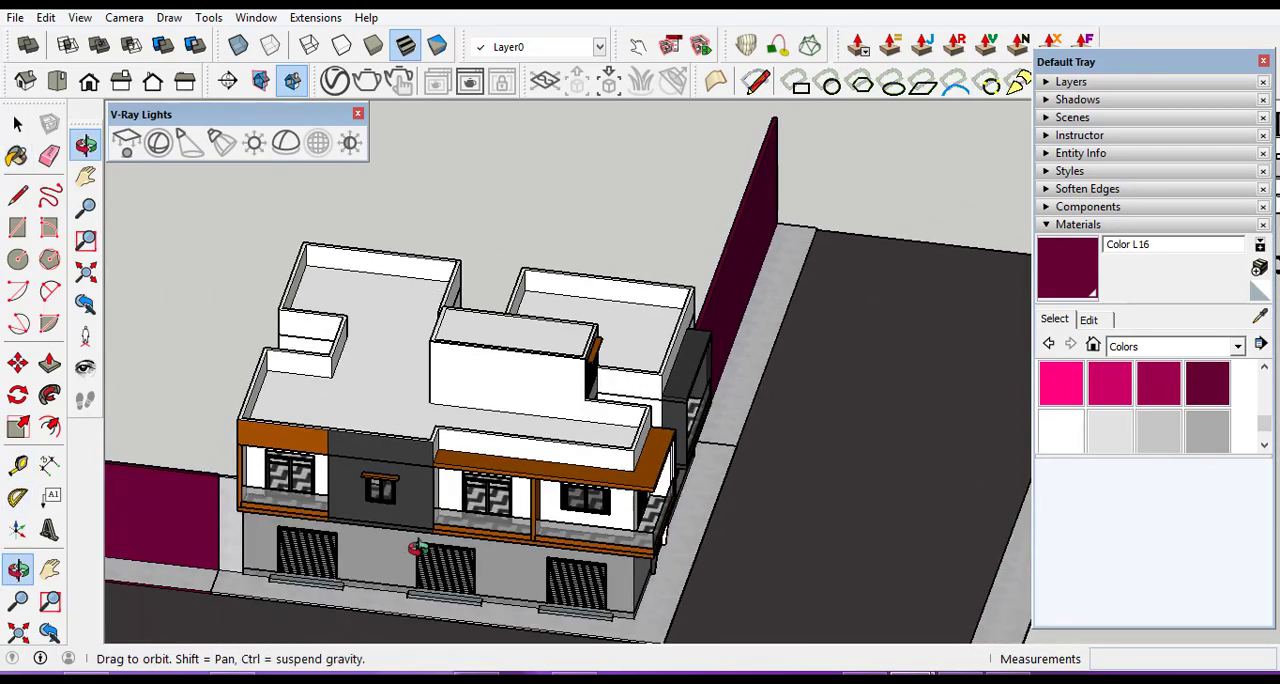
left_click_drag(420, 545, 813, 410)
left_click_drag(432, 510, 360, 519)
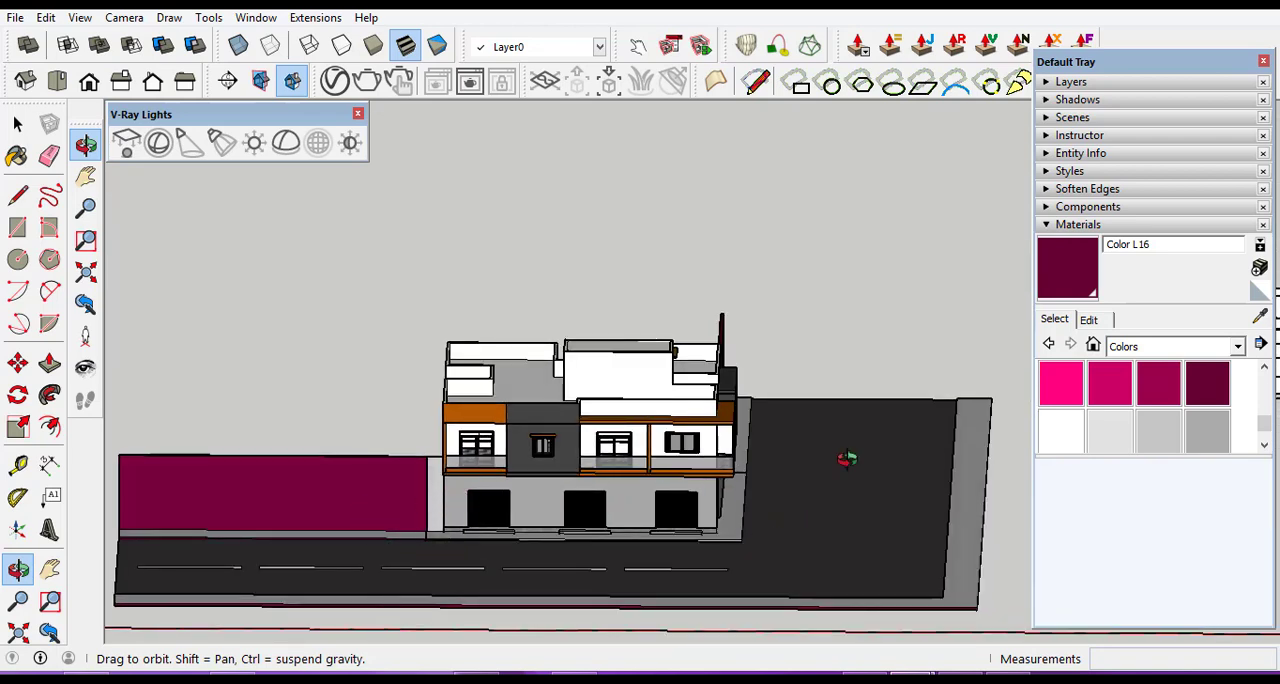
scroll(425, 460, "down", 5)
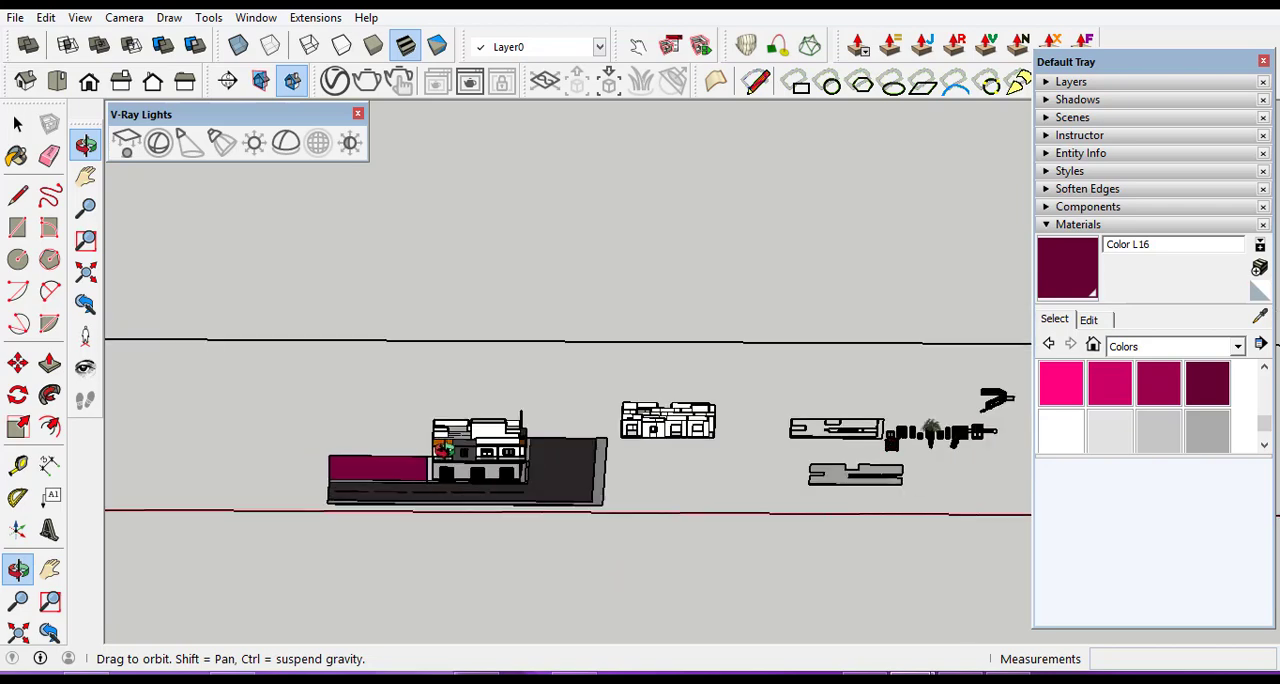
scroll(850, 438, "up", 8)
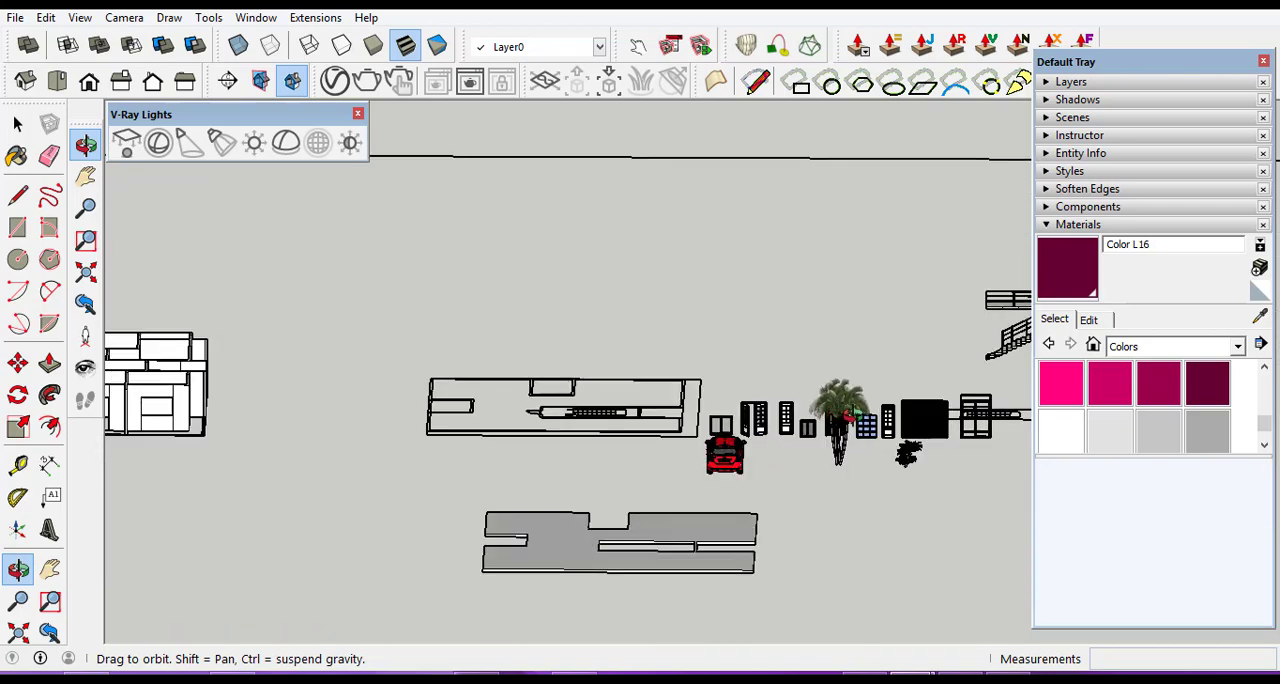
scroll(851, 420, "up", 2)
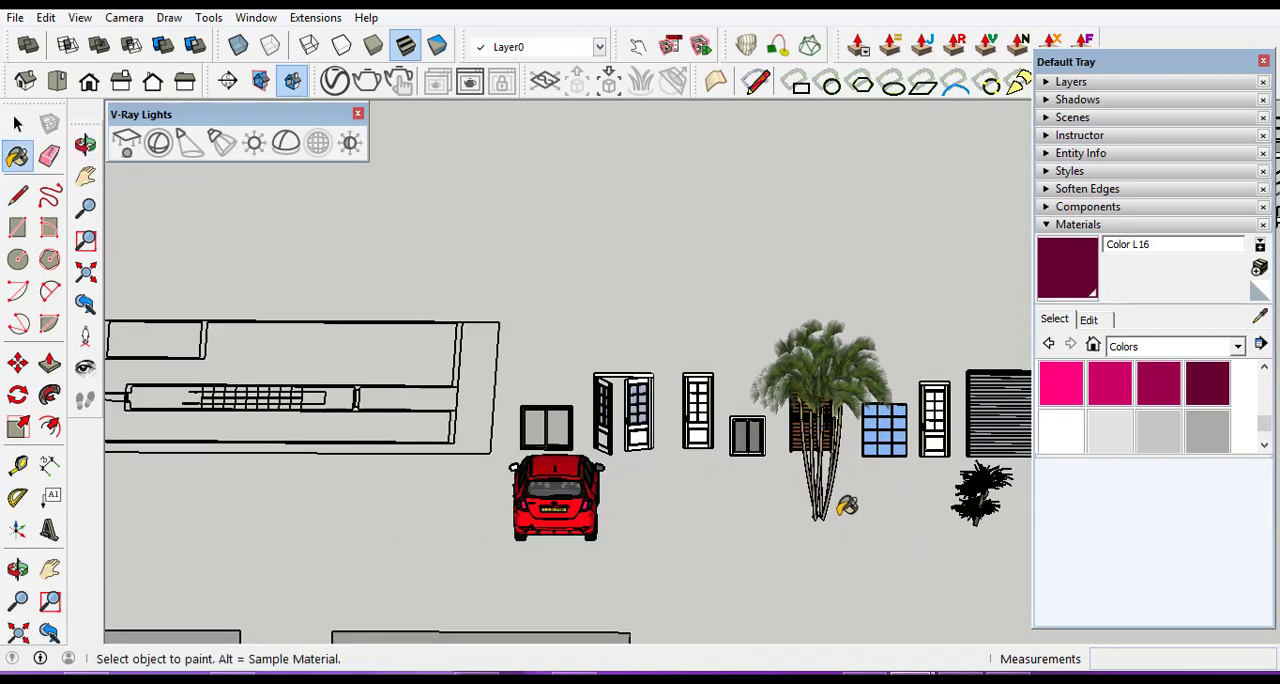
left_click(18, 122)
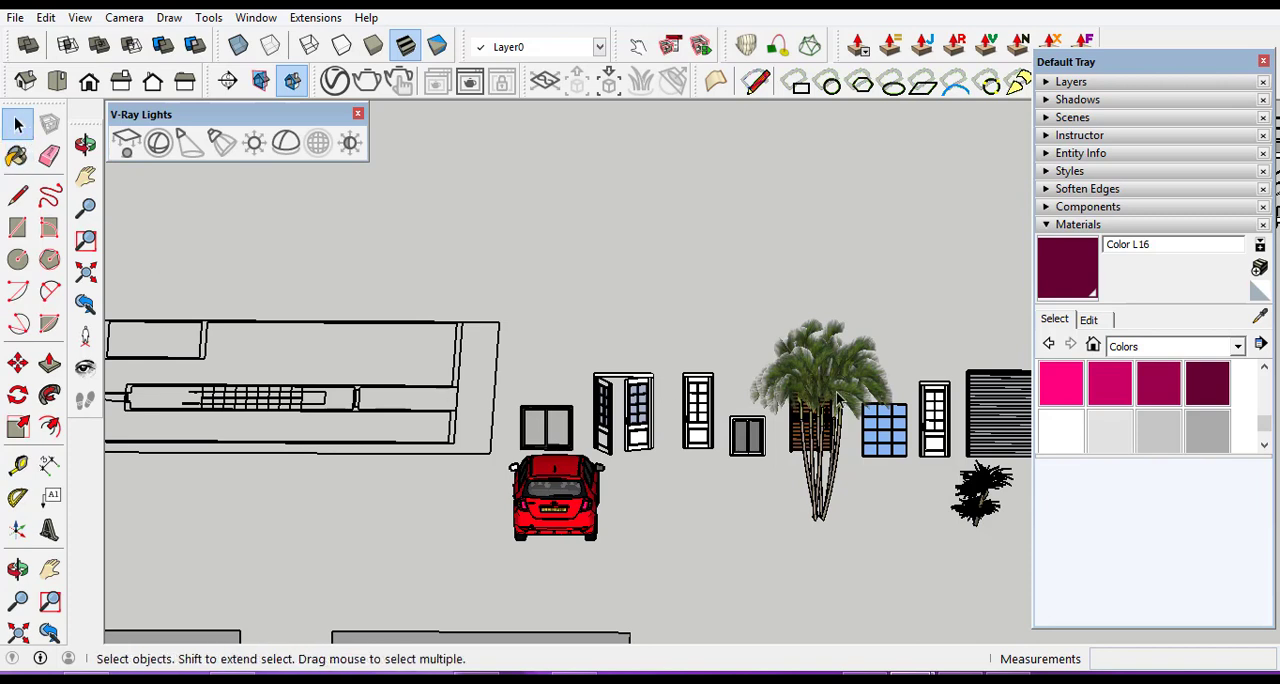
left_click(838, 398)
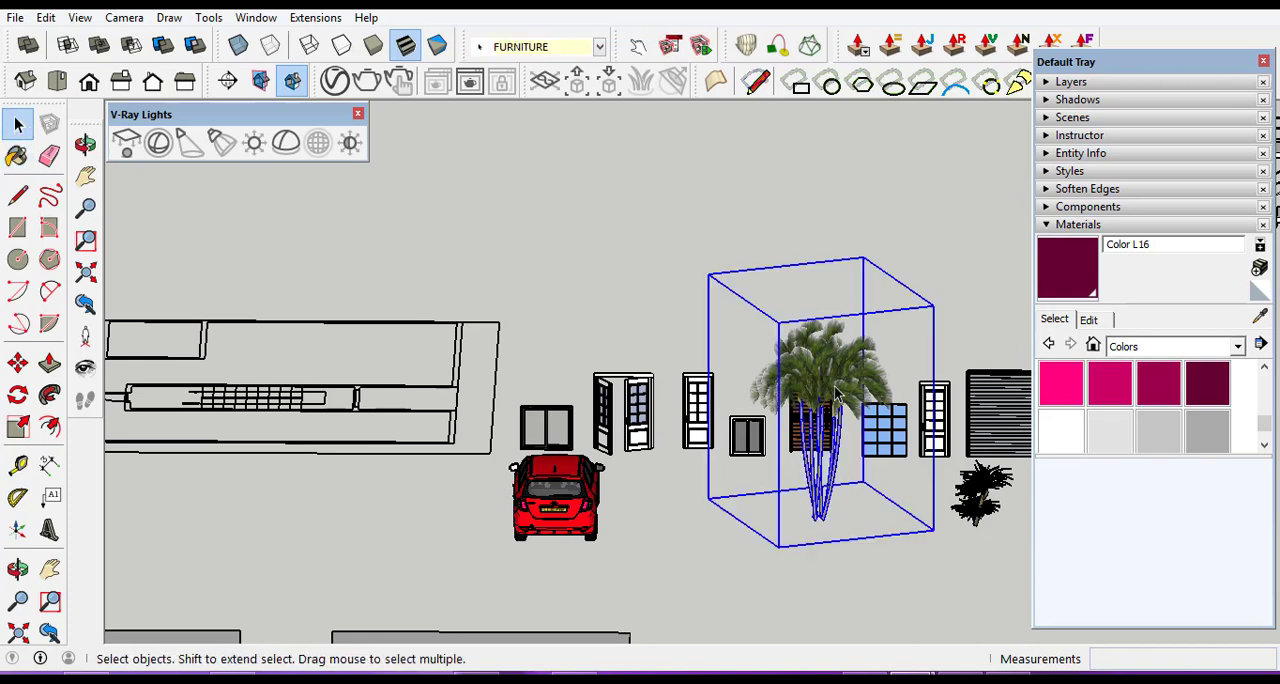
right_click(836, 396)
left_click(836, 388)
Copy the palm tree by its trunk base about 98.02 m to the ground behind the front boundary wall, beside the building.
left_click(18, 363)
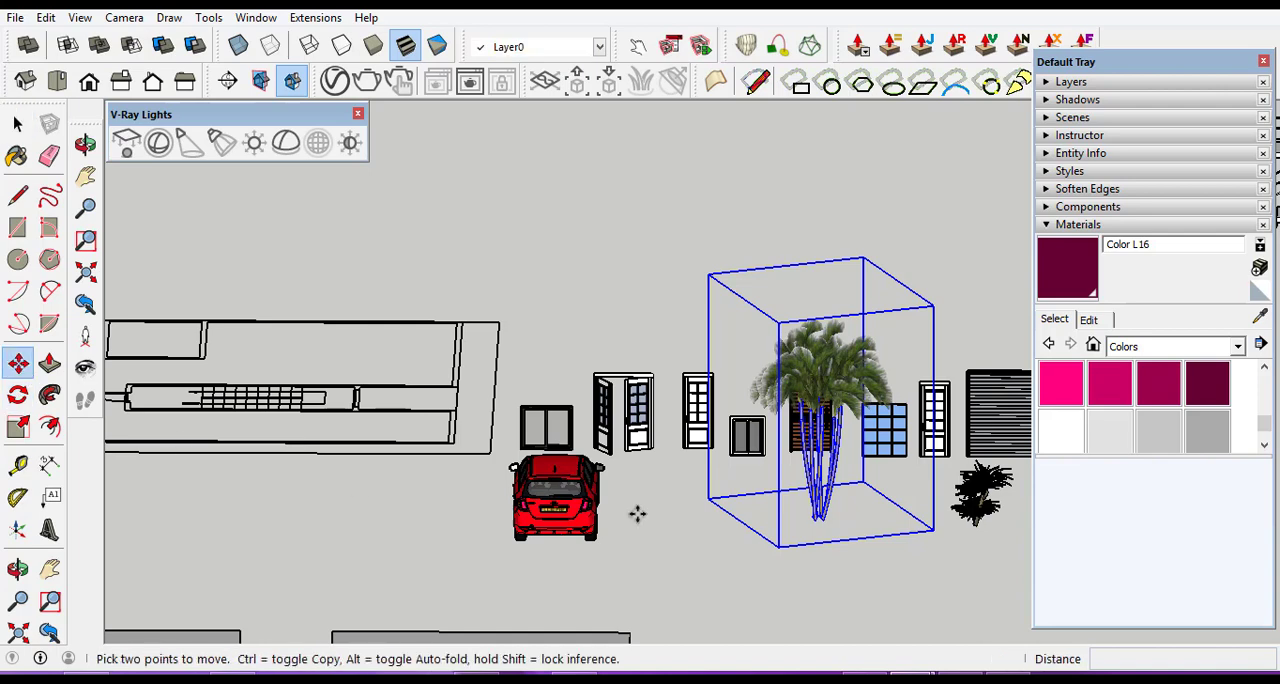
left_click(820, 517)
key("ctrl")
scroll(825, 493, "down", 5)
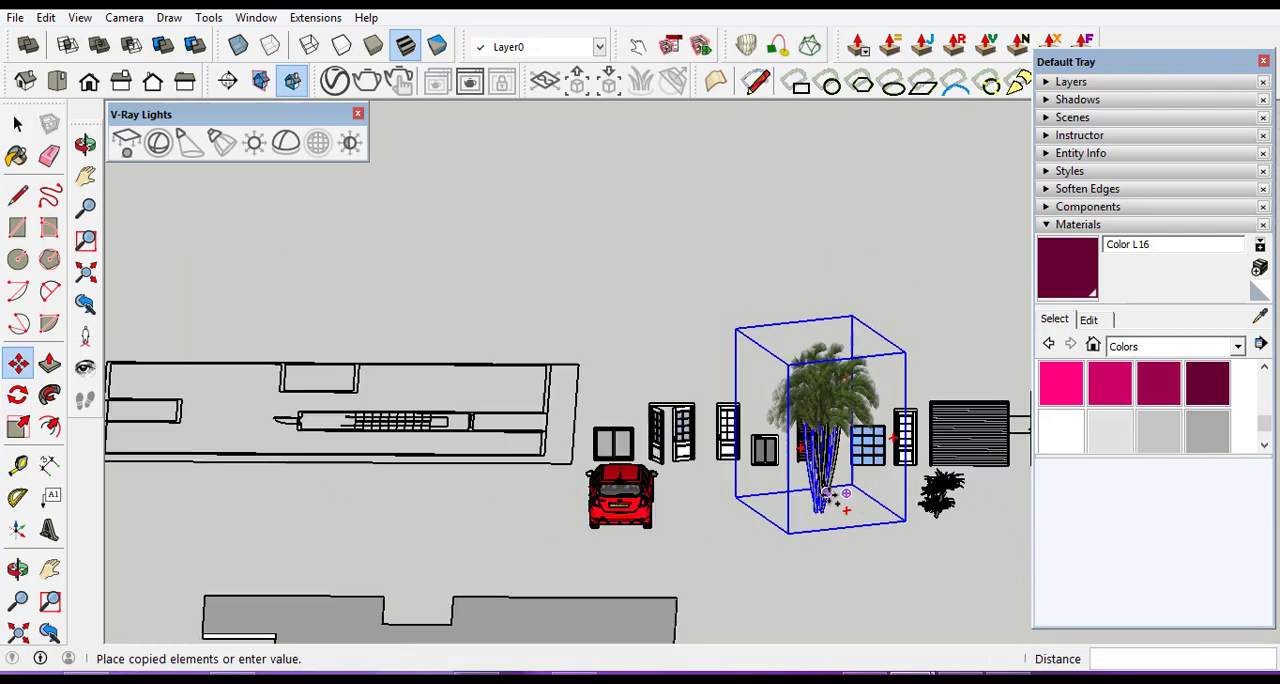
scroll(825, 493, "down", 6)
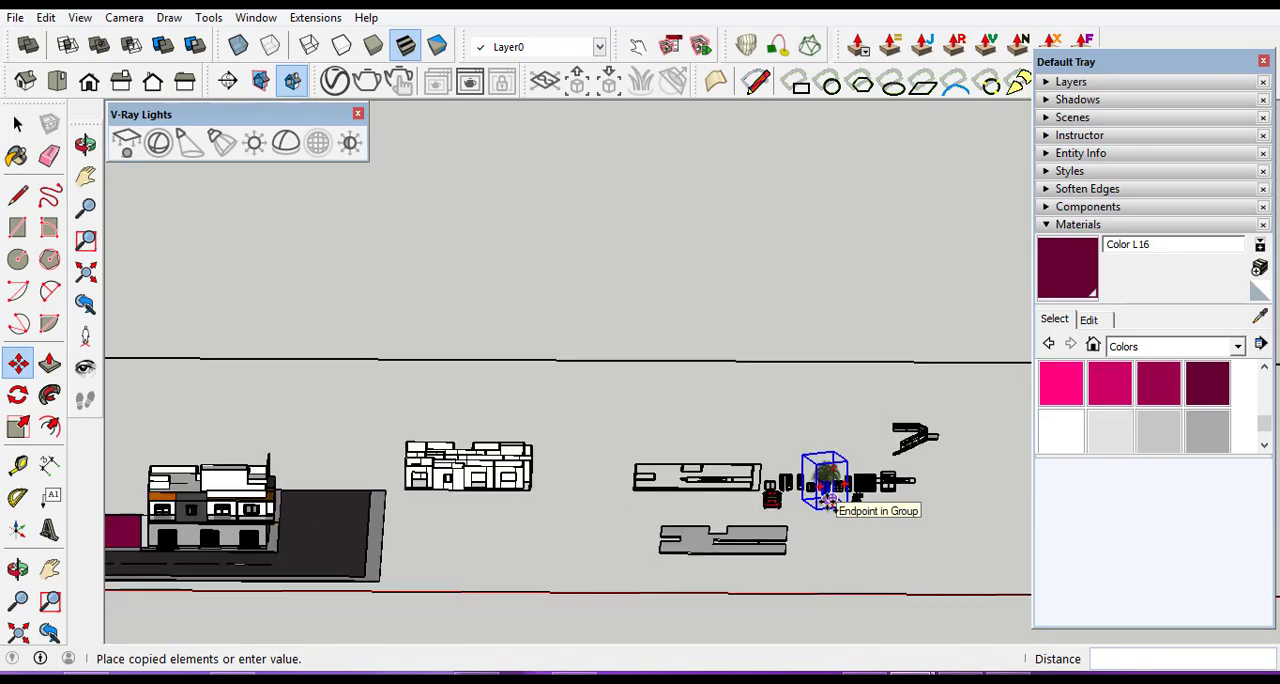
scroll(296, 492, "up", 5)
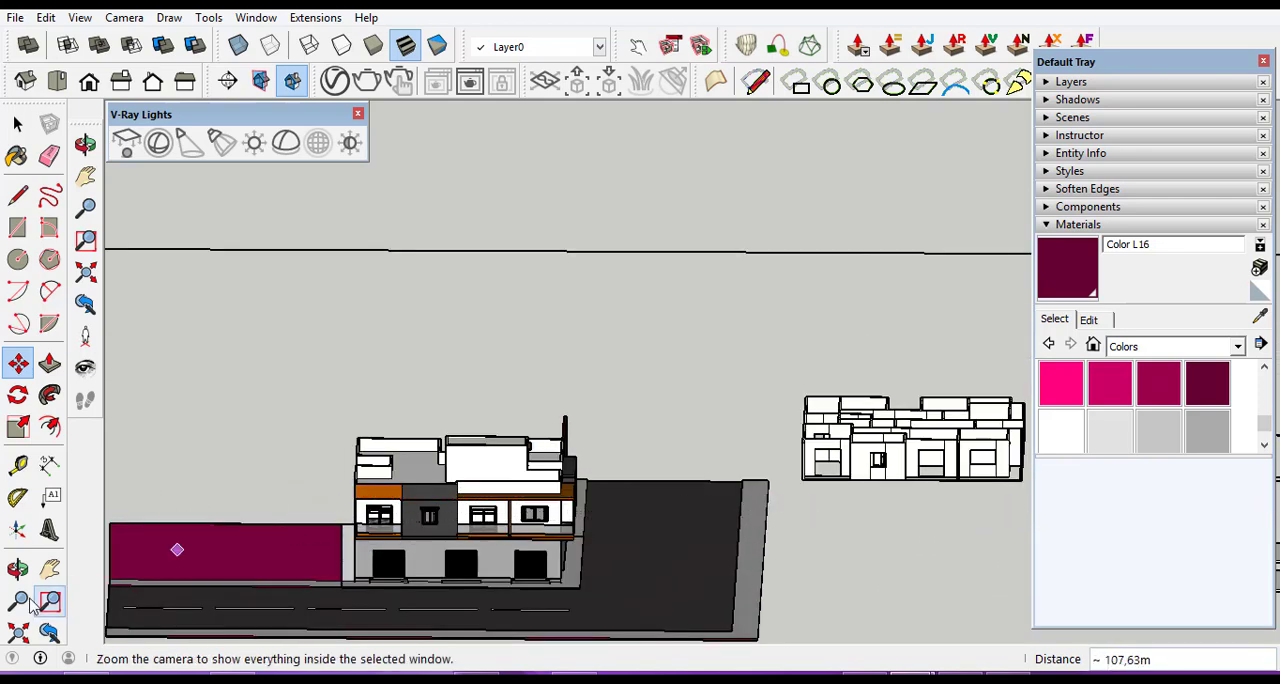
left_click(18, 568)
left_click_drag(302, 493, 481, 612)
scroll(445, 609, "up", 5)
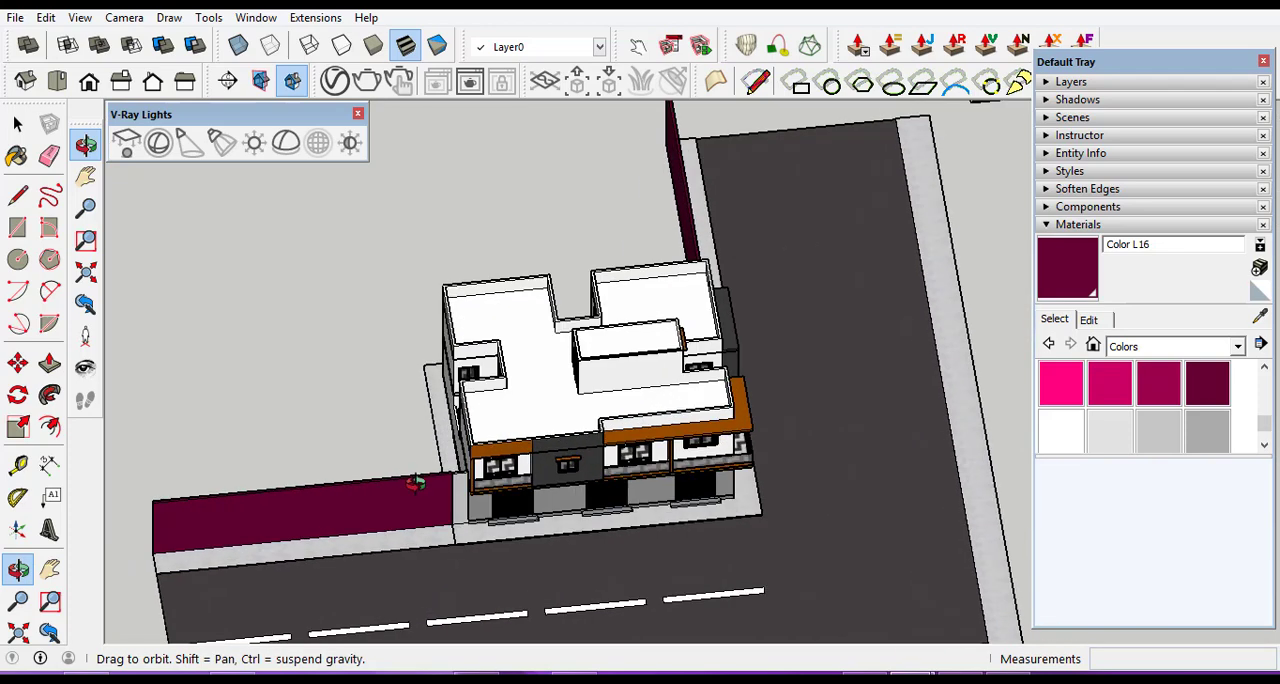
left_click_drag(418, 492, 442, 657)
scroll(395, 548, "up", 3)
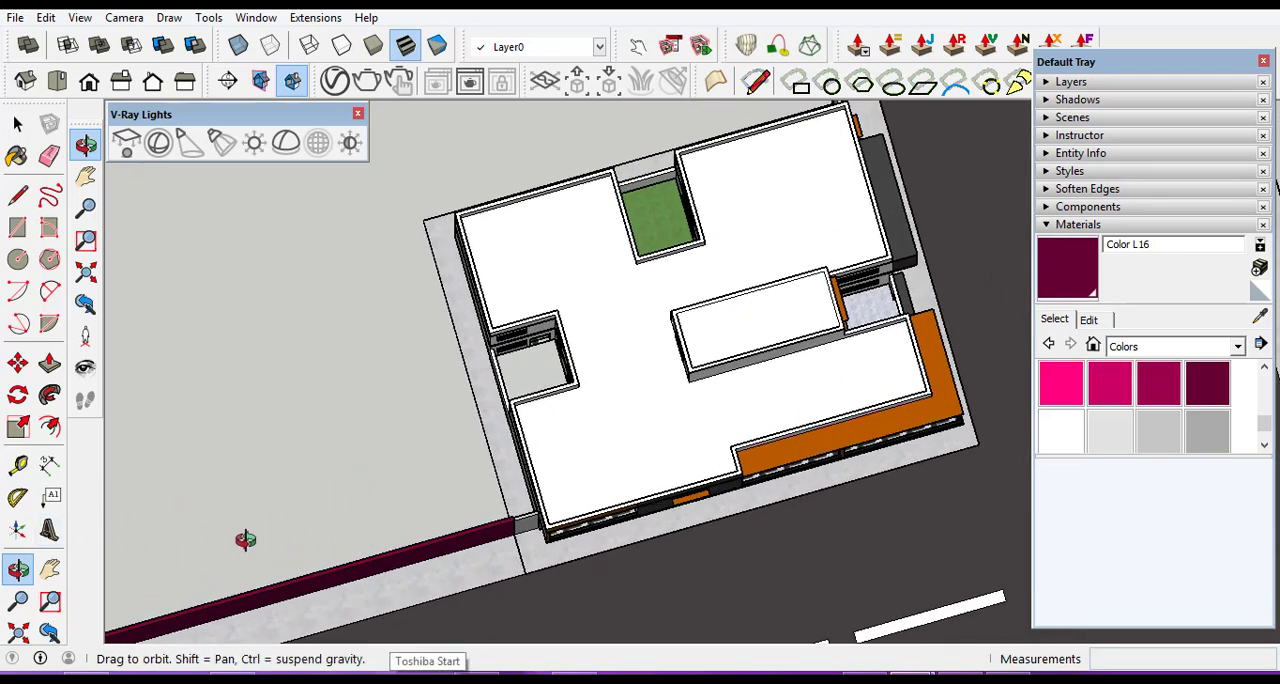
key("ctrl+v")
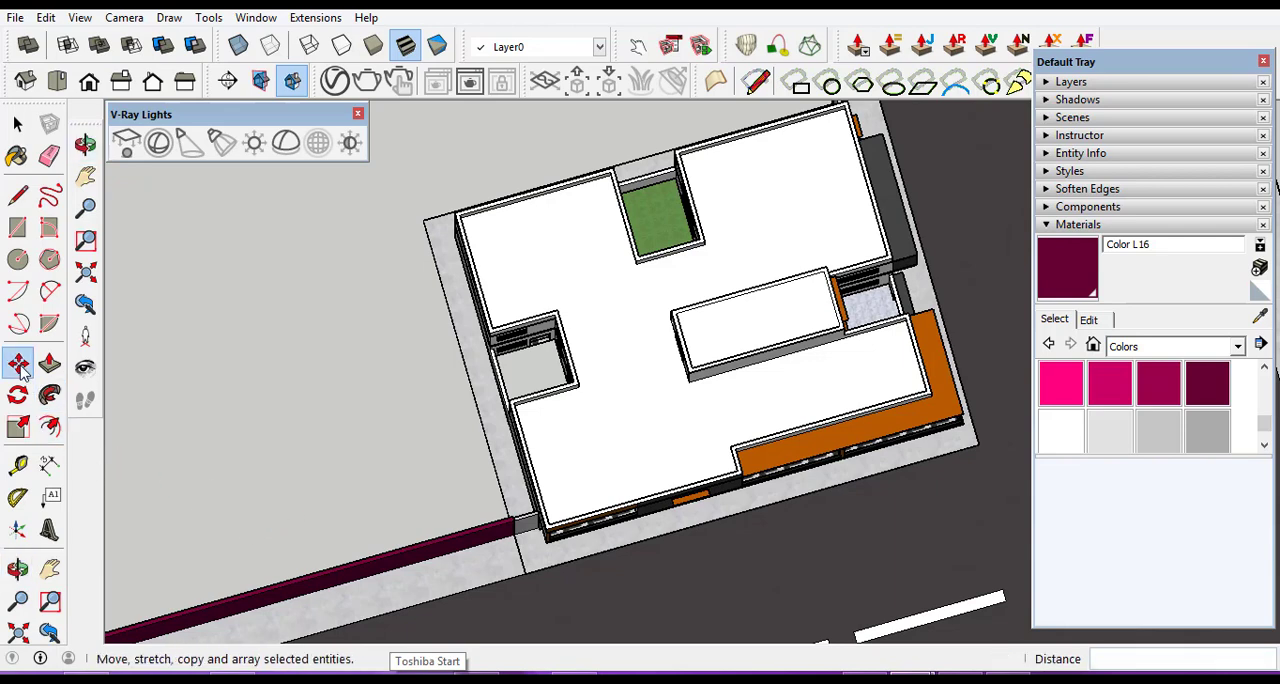
scroll(410, 497, "up", 2)
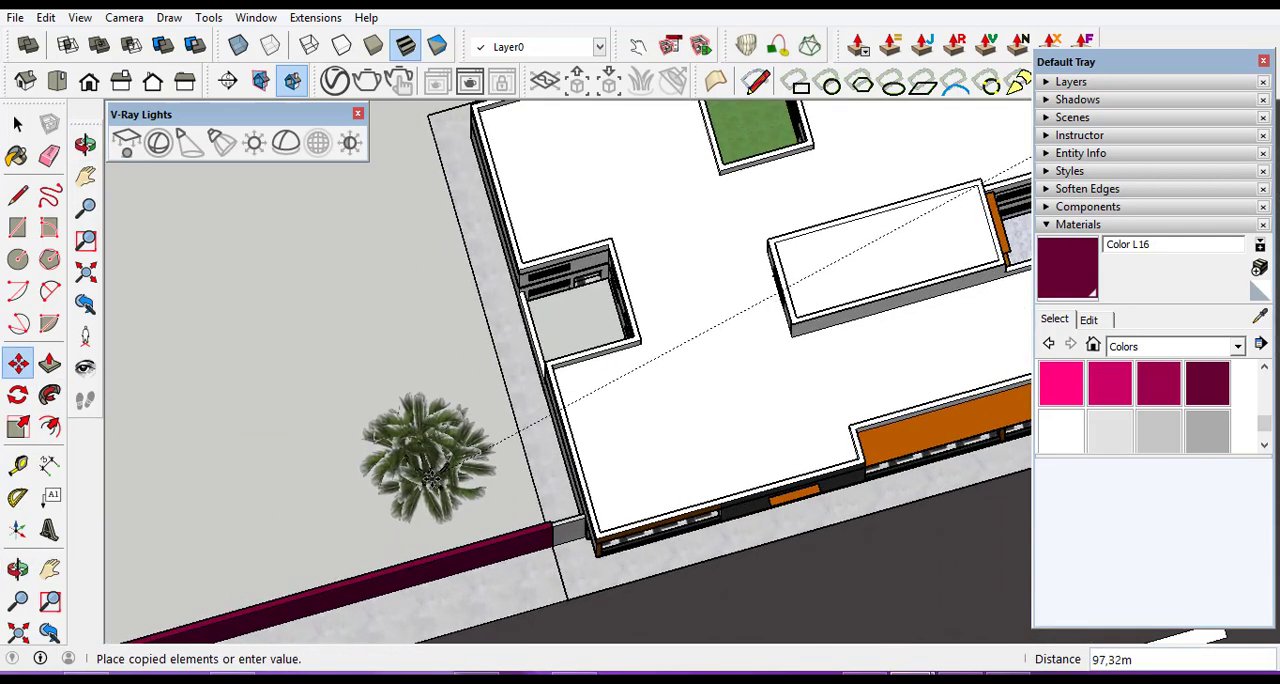
left_click(408, 487)
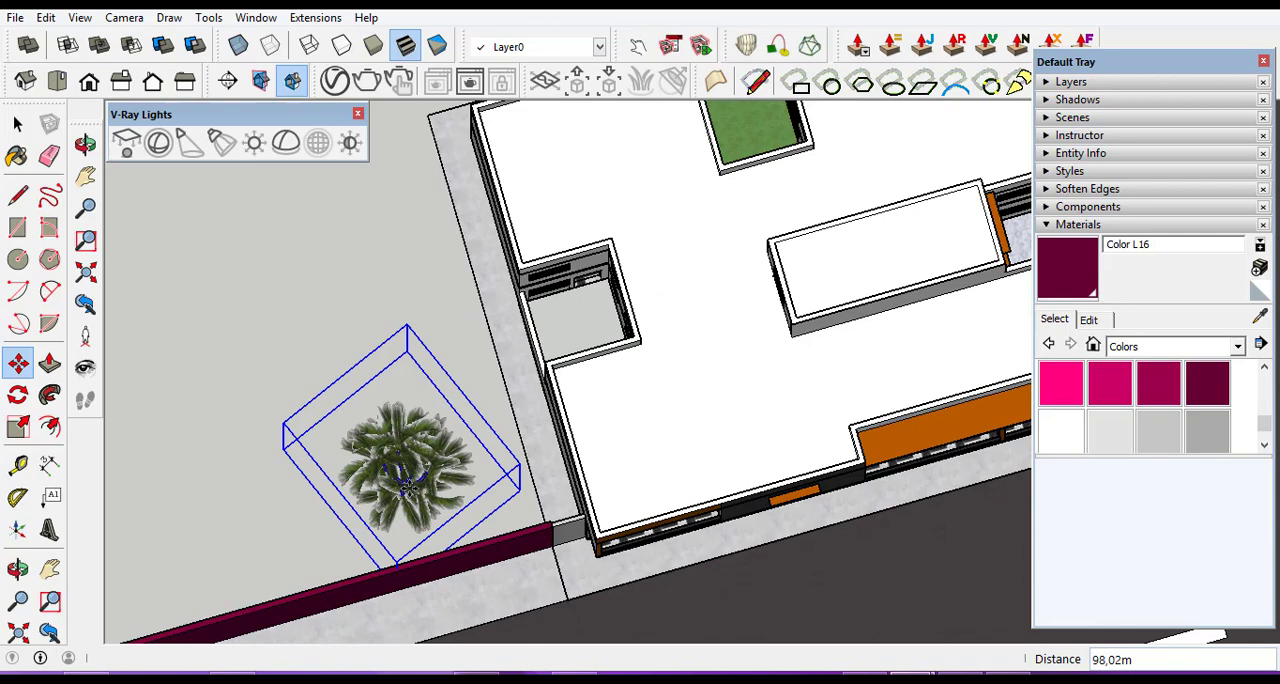
Enlarge the copied palm tree in two corner scalings, the second by a factor of about 1.16.
left_click(18, 568)
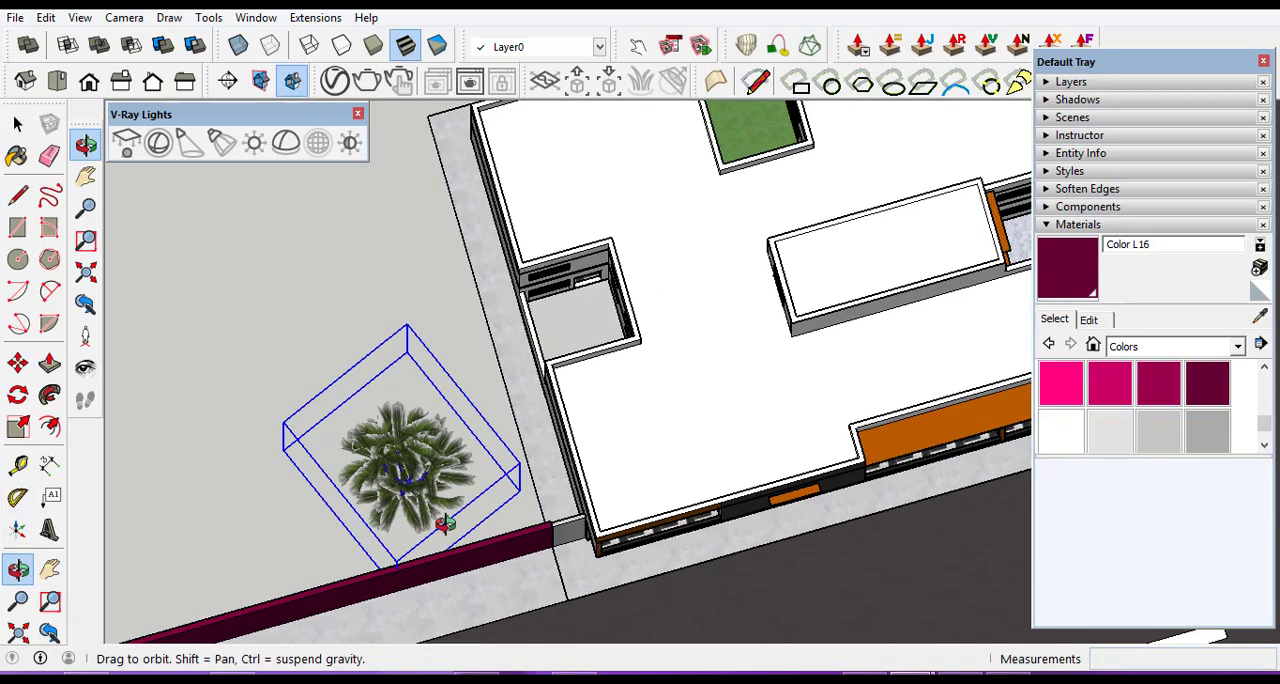
left_click_drag(445, 523, 357, 223)
left_click_drag(457, 437, 465, 532)
scroll(460, 532, "up", 3)
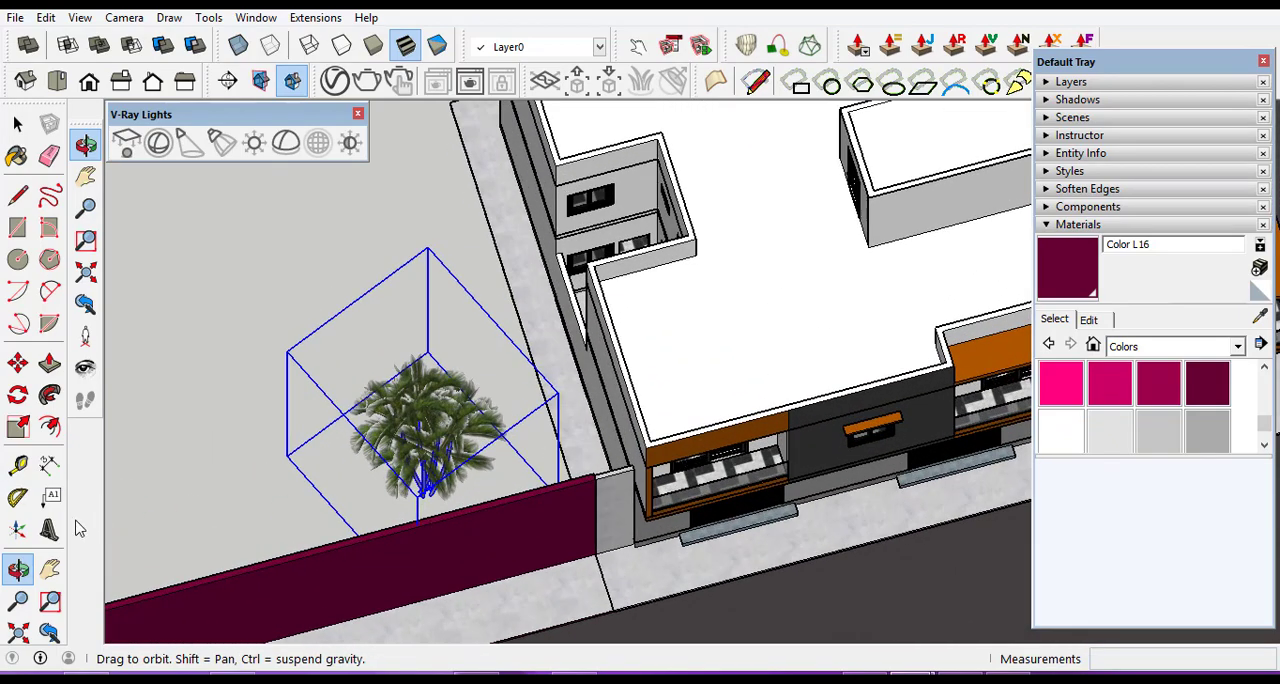
left_click(18, 428)
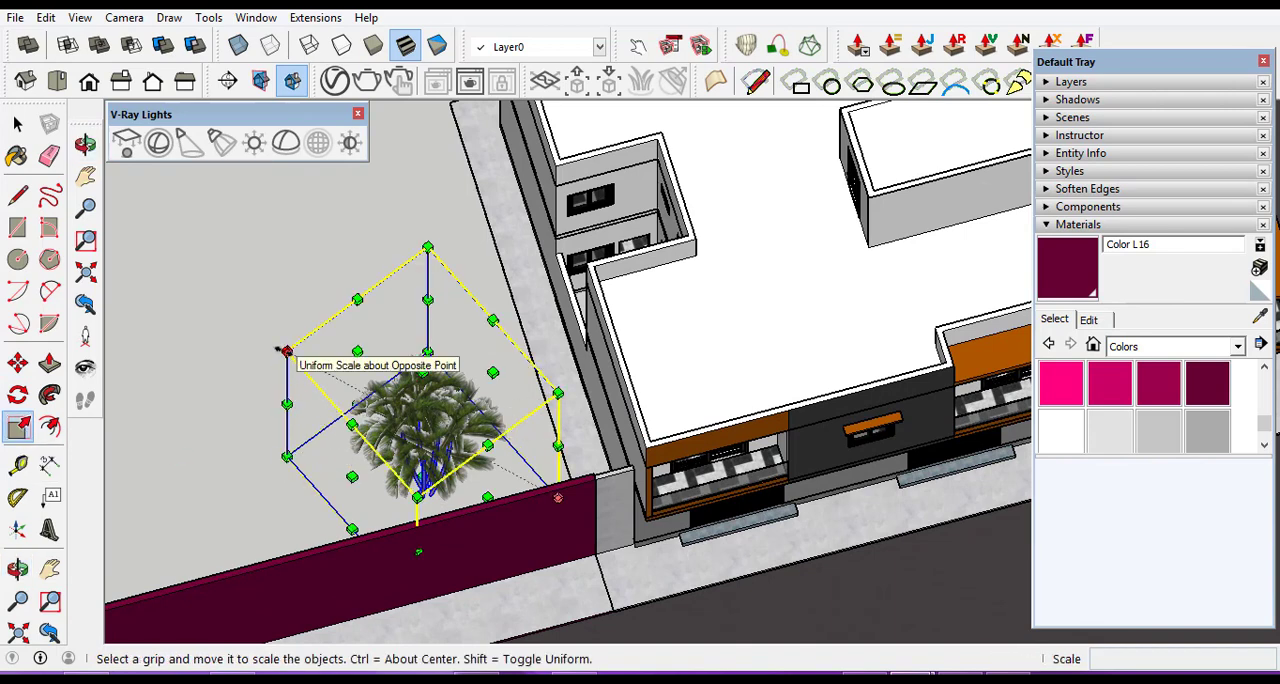
left_click_drag(279, 349, 195, 288)
left_click_drag(557, 350, 618, 338)
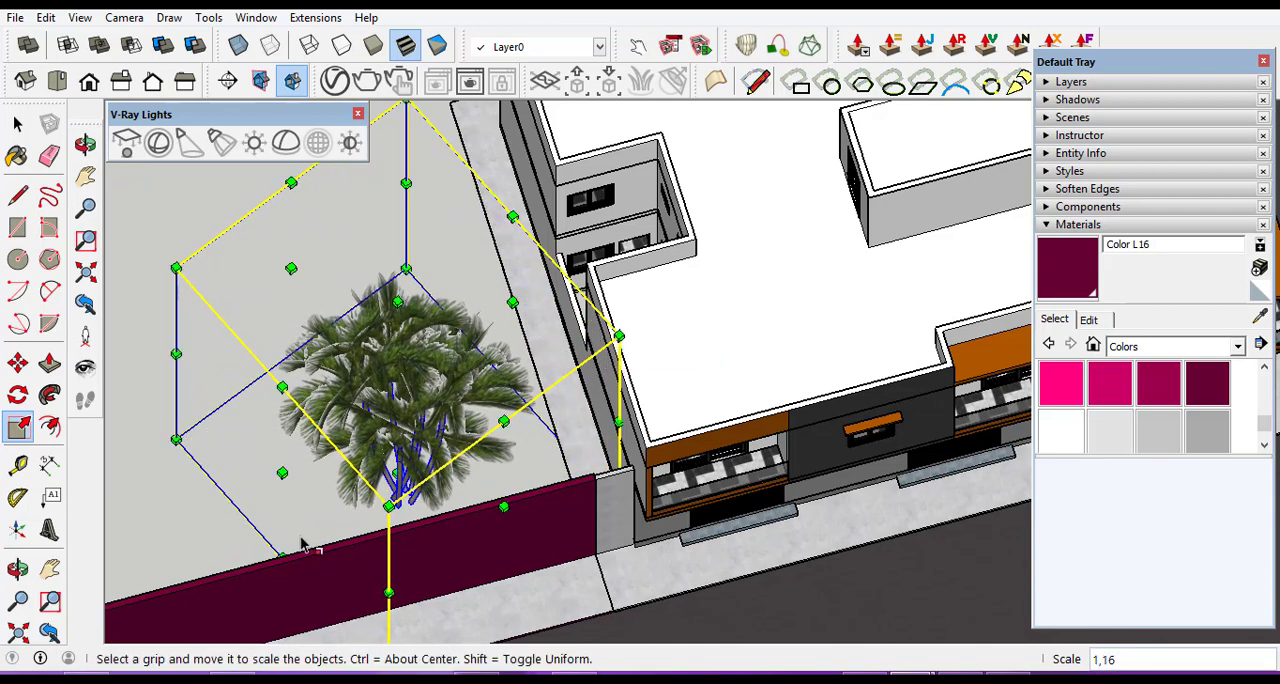
Check the palm's height against the wall from the street, and scale it up uniformly by a factor of about 1.50.
left_click(18, 569)
left_click_drag(470, 512, 563, 280)
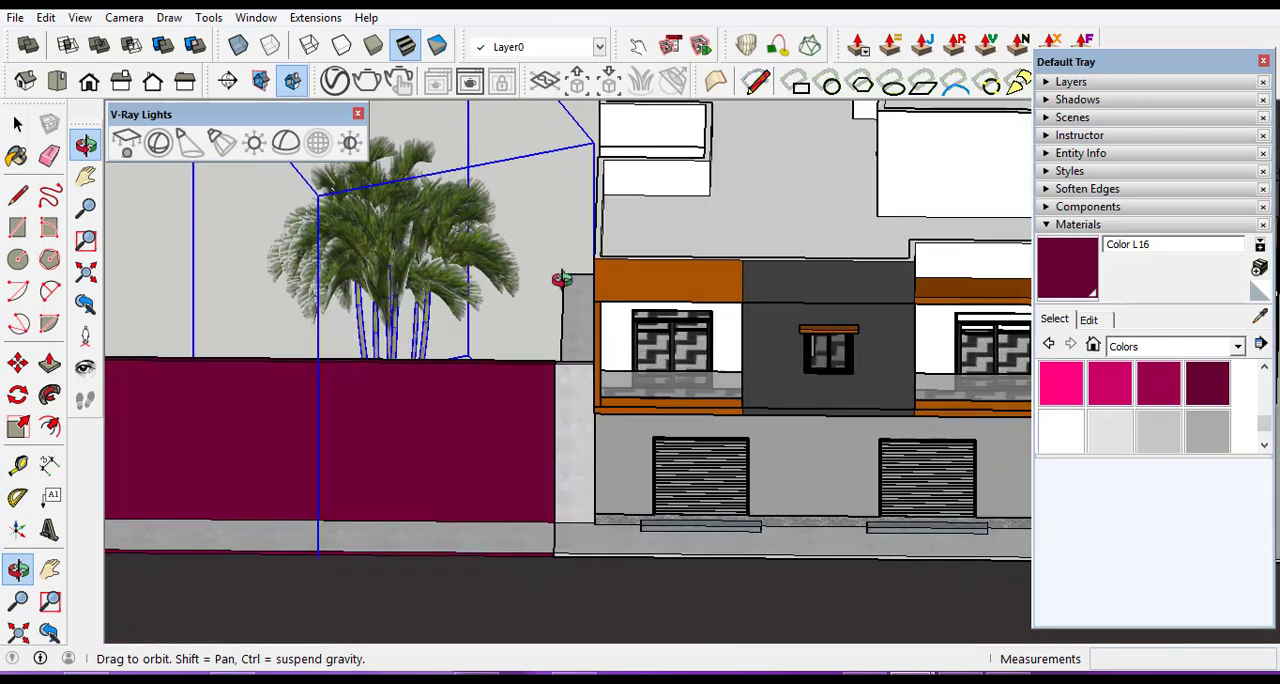
scroll(851, 304, "down", 2)
scroll(860, 310, "down", 2)
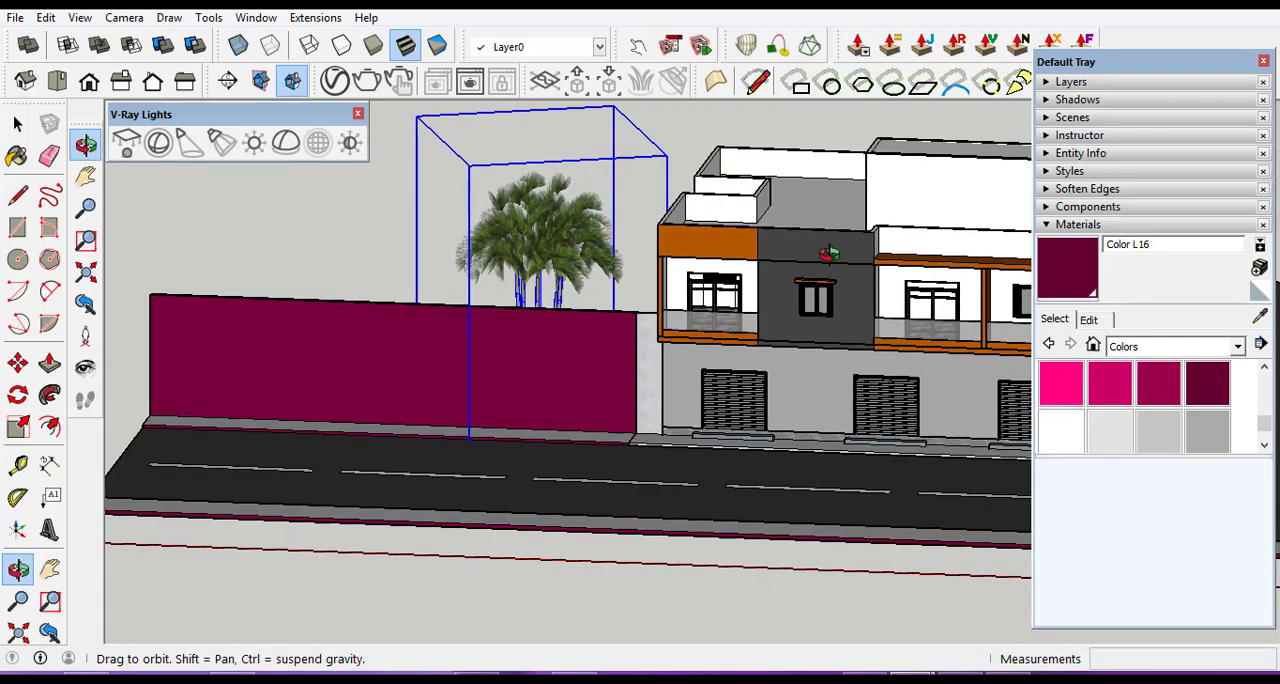
left_click_drag(849, 266, 1168, 483)
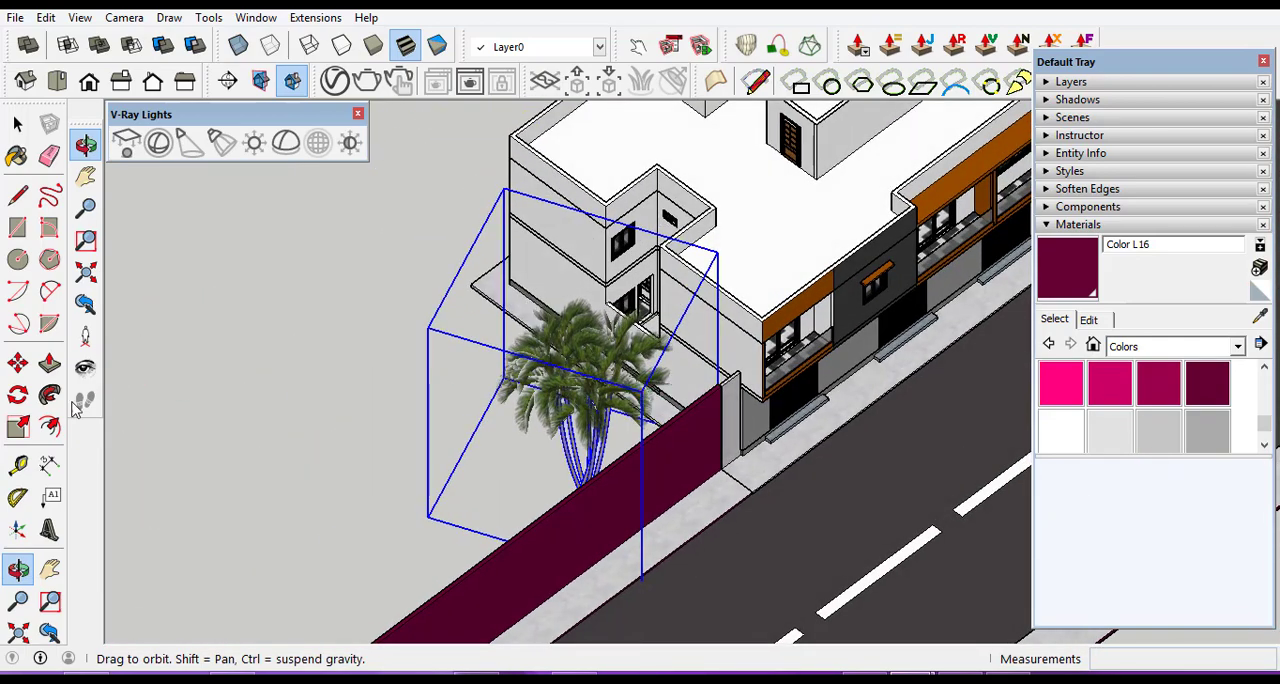
left_click(18, 427)
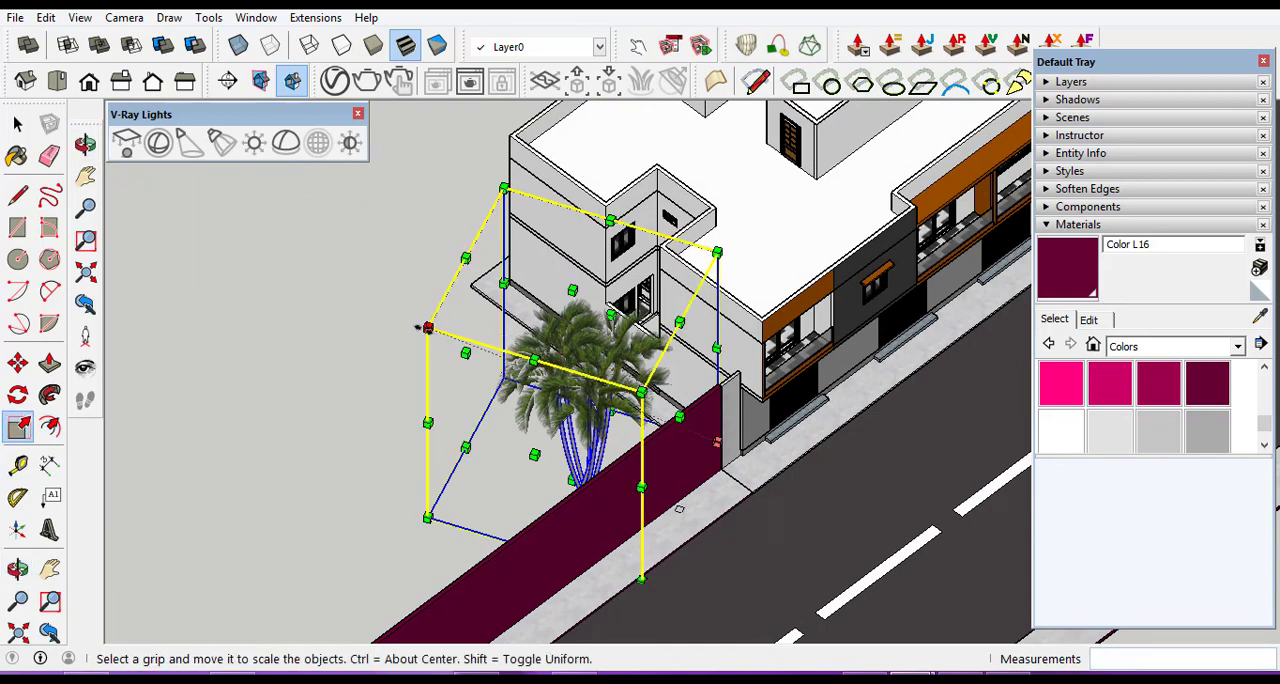
left_click_drag(426, 328, 270, 330)
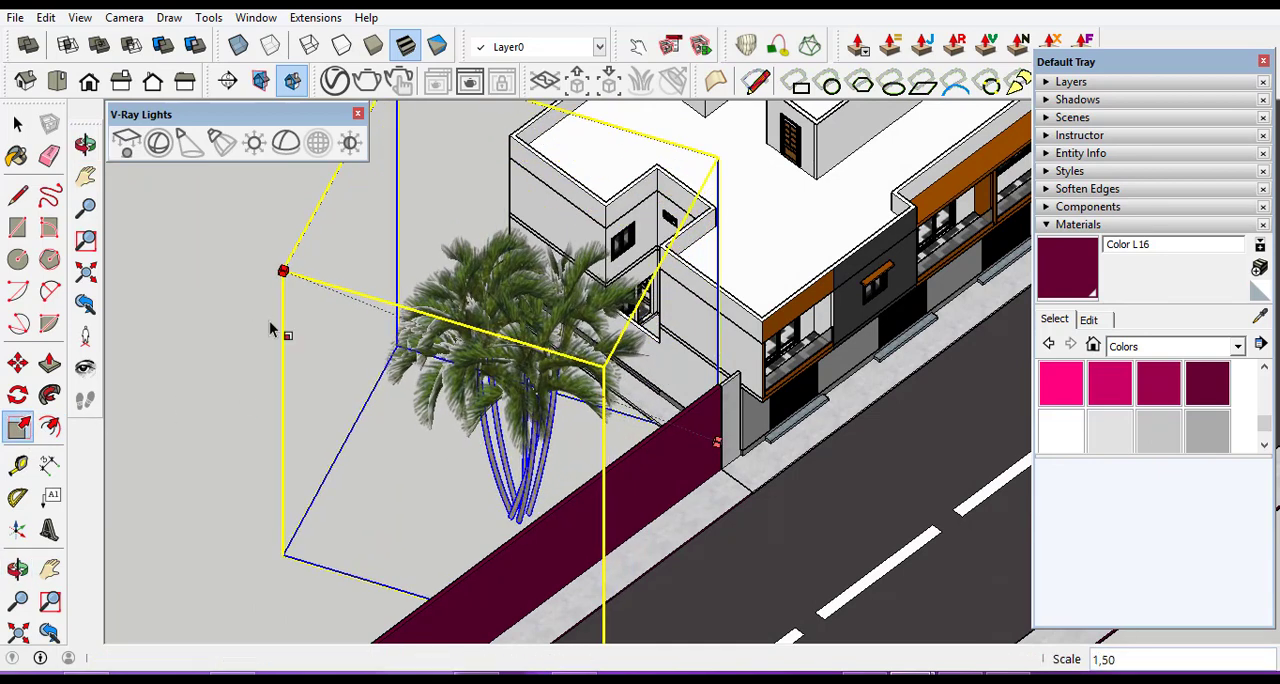
Check the enlarged palm's size against the front boundary wall and the building from the street side.
scroll(462, 292, "down", 4)
left_click(18, 568)
left_click_drag(395, 472, 537, 292)
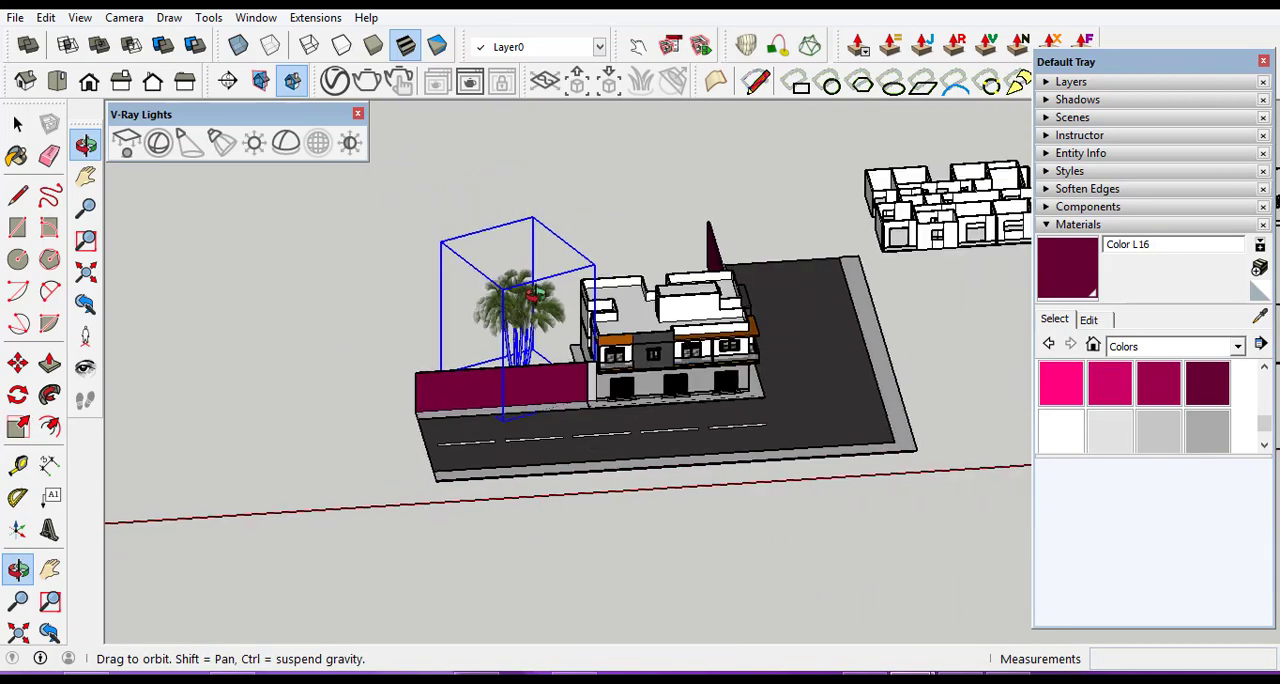
scroll(537, 292, "up", 2)
scroll(110, 335, "up", 3)
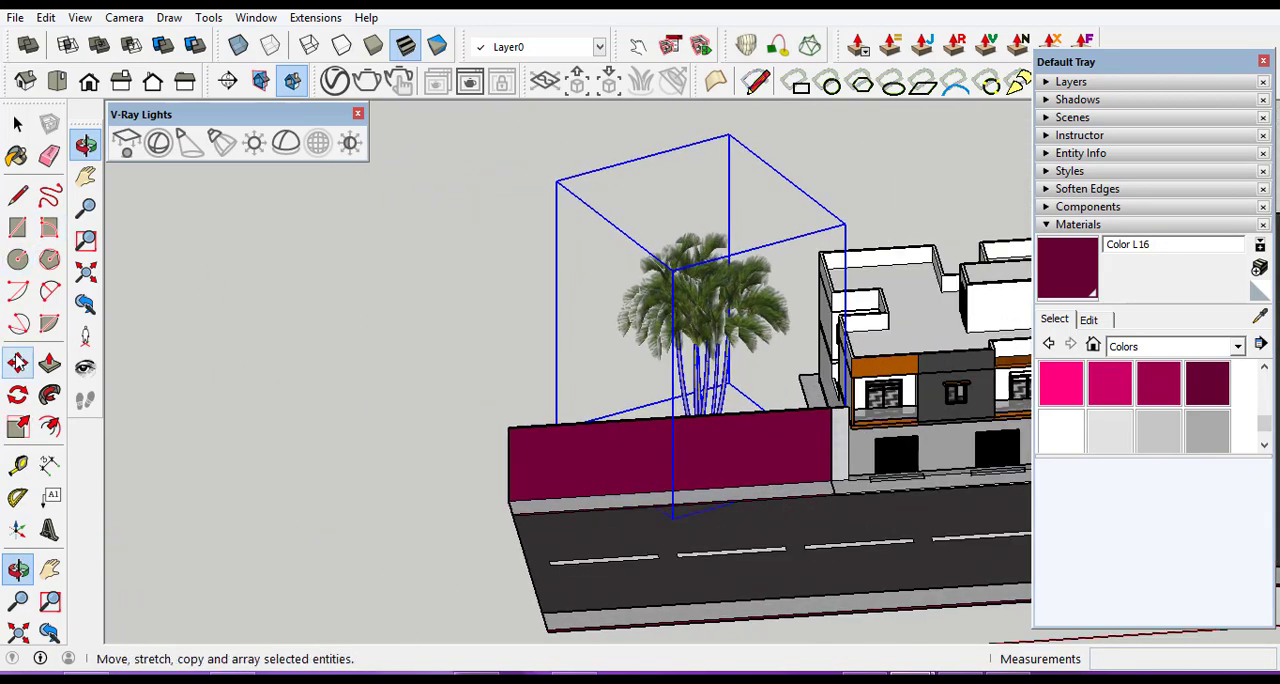
left_click(18, 363)
scroll(535, 412, "down", 2)
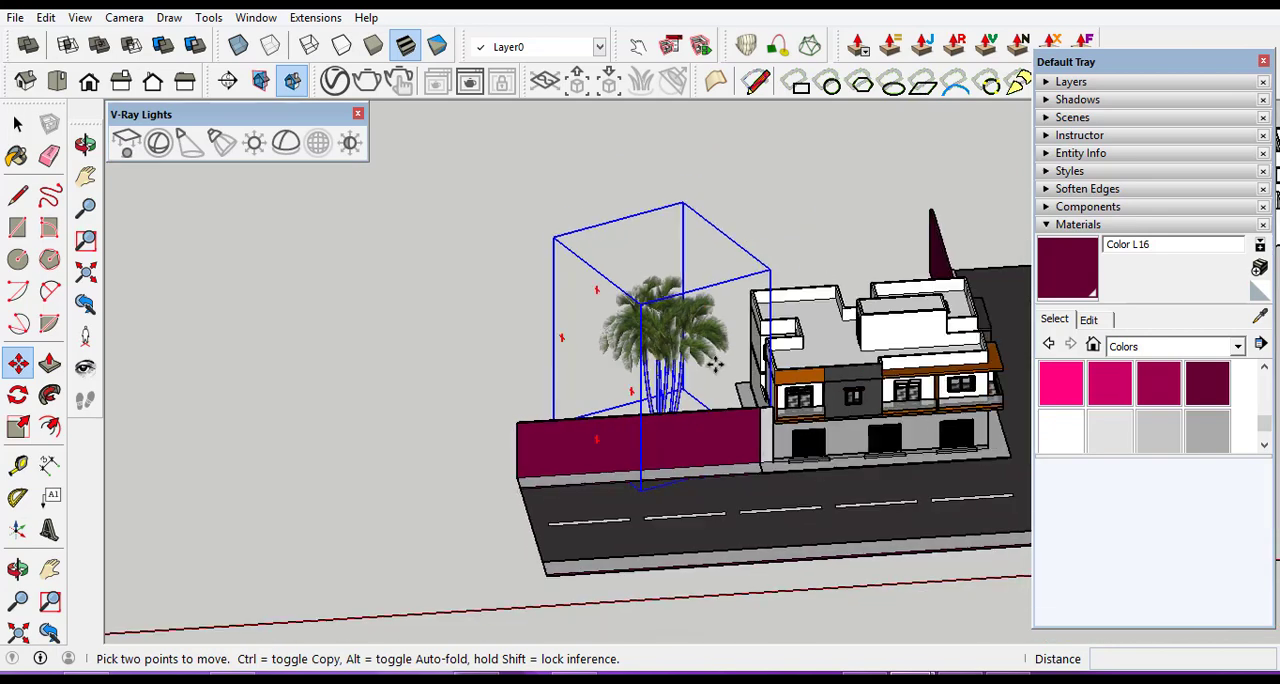
scroll(680, 353, "up", 2)
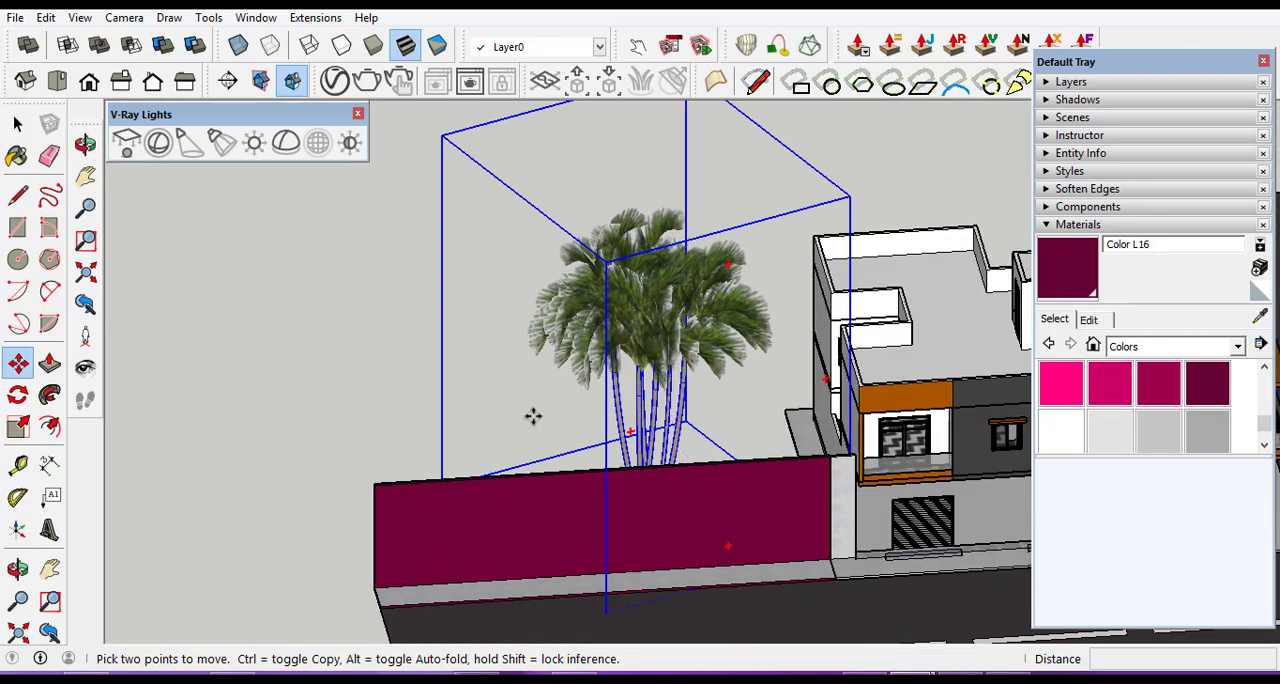
scroll(485, 364, "down", 2)
Copy the palm by its trunk base about 24.35 m to the ground behind the side boundary wall.
left_click(18, 569)
left_click_drag(366, 474, 906, 510)
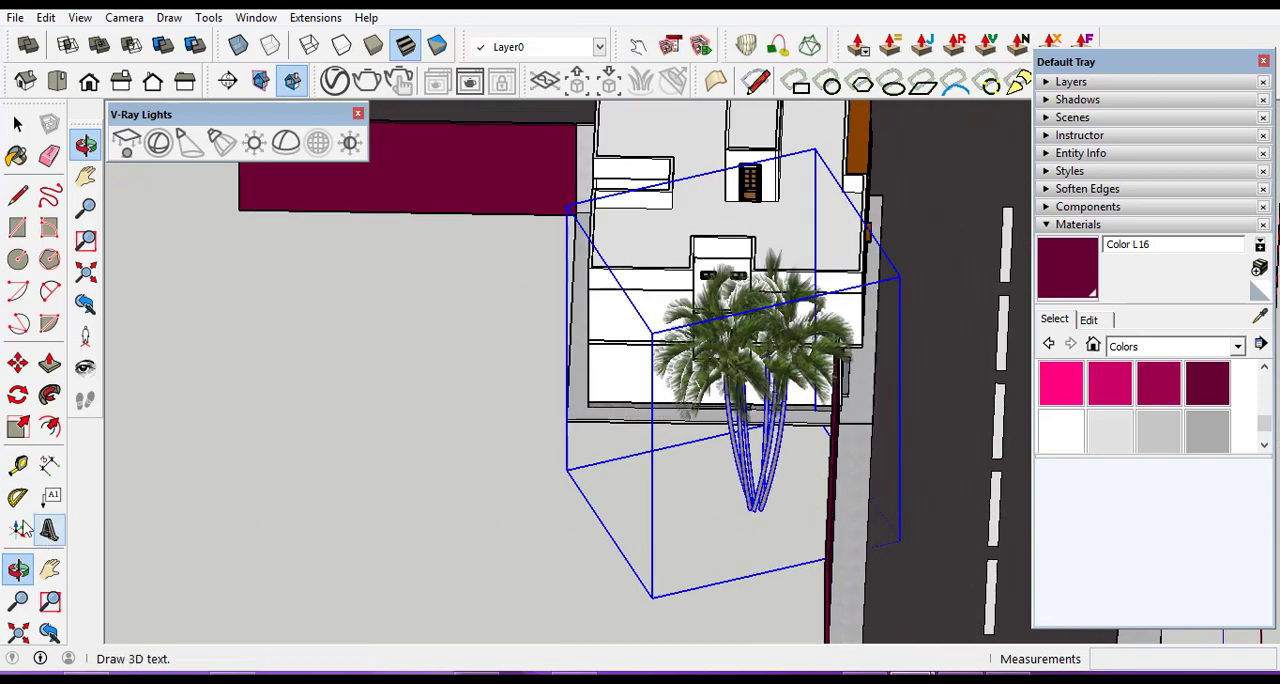
left_click(18, 363)
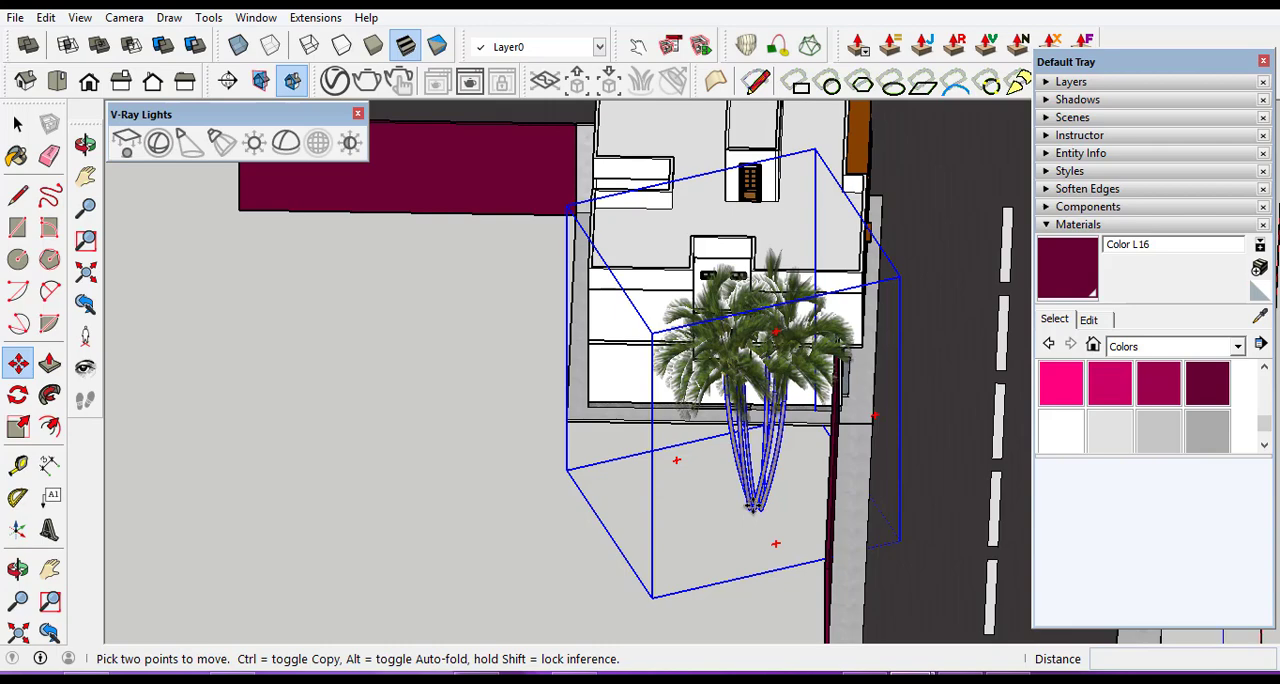
left_click(754, 507)
key("ctrl")
scroll(480, 470, "down", 5)
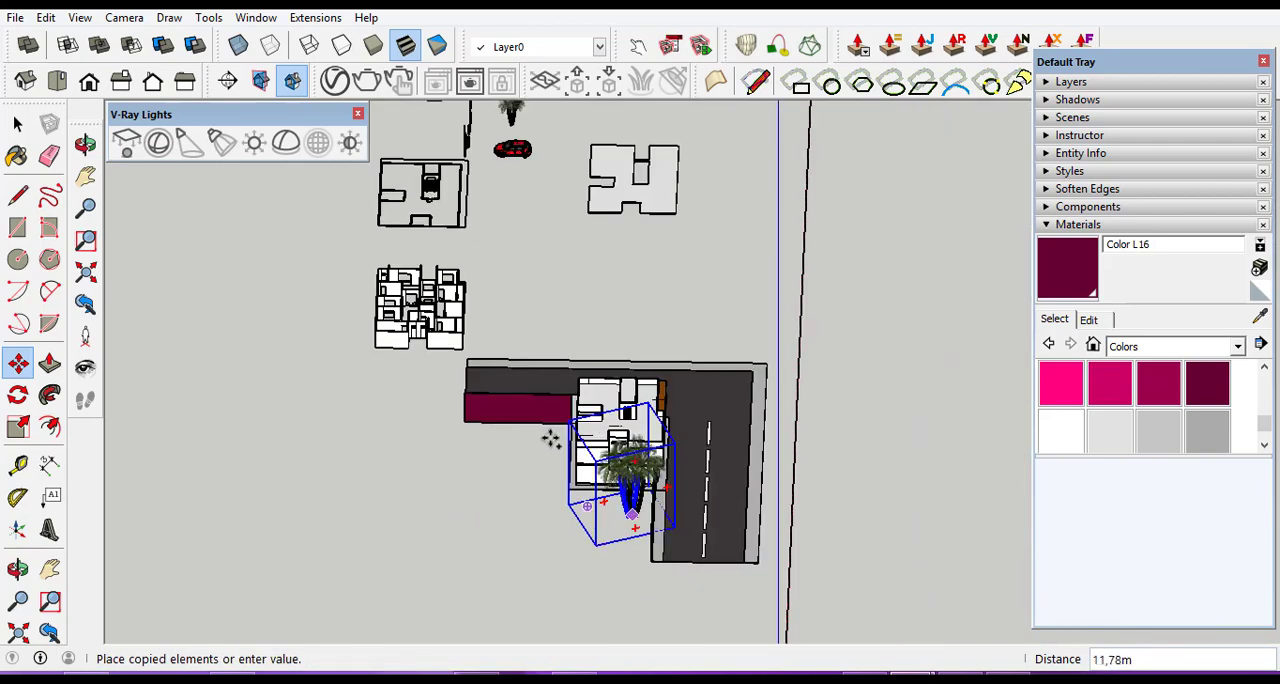
scroll(548, 437, "up", 10)
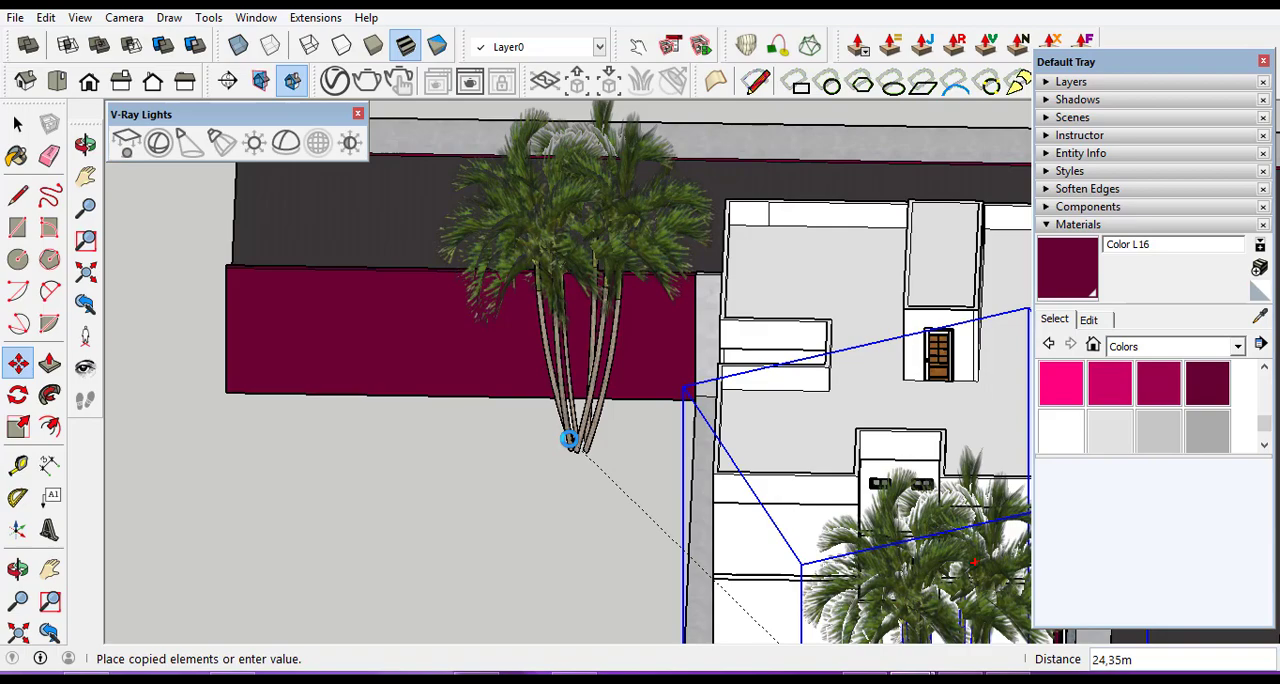
left_click(568, 439)
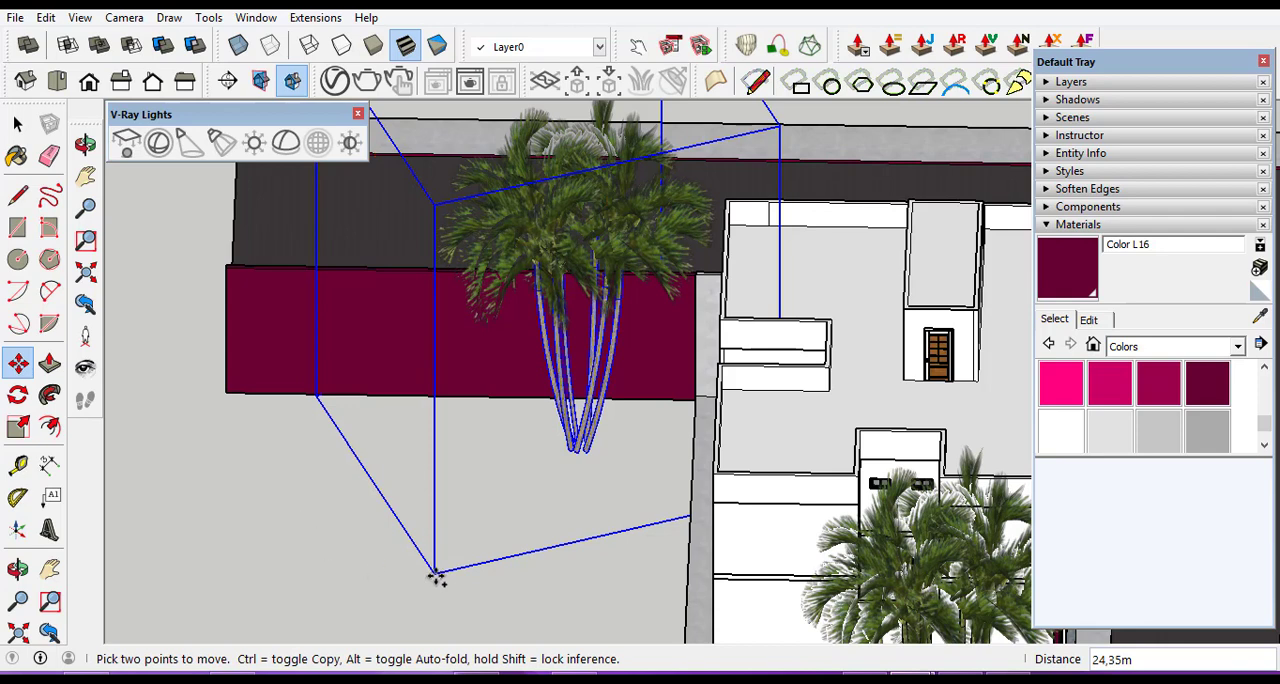
Copy the palm about 7.74 m along the side wall, and copy that one about 32.45 m to behind the front wall.
left_click(434, 571)
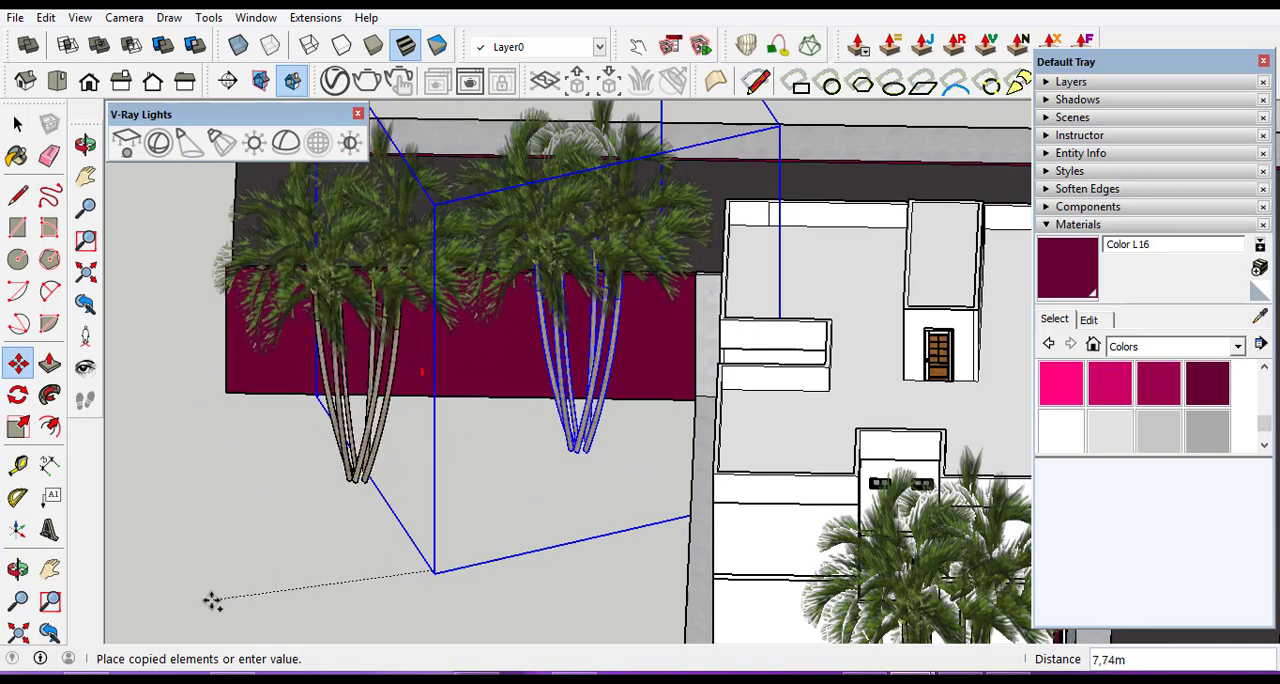
left_click(211, 600)
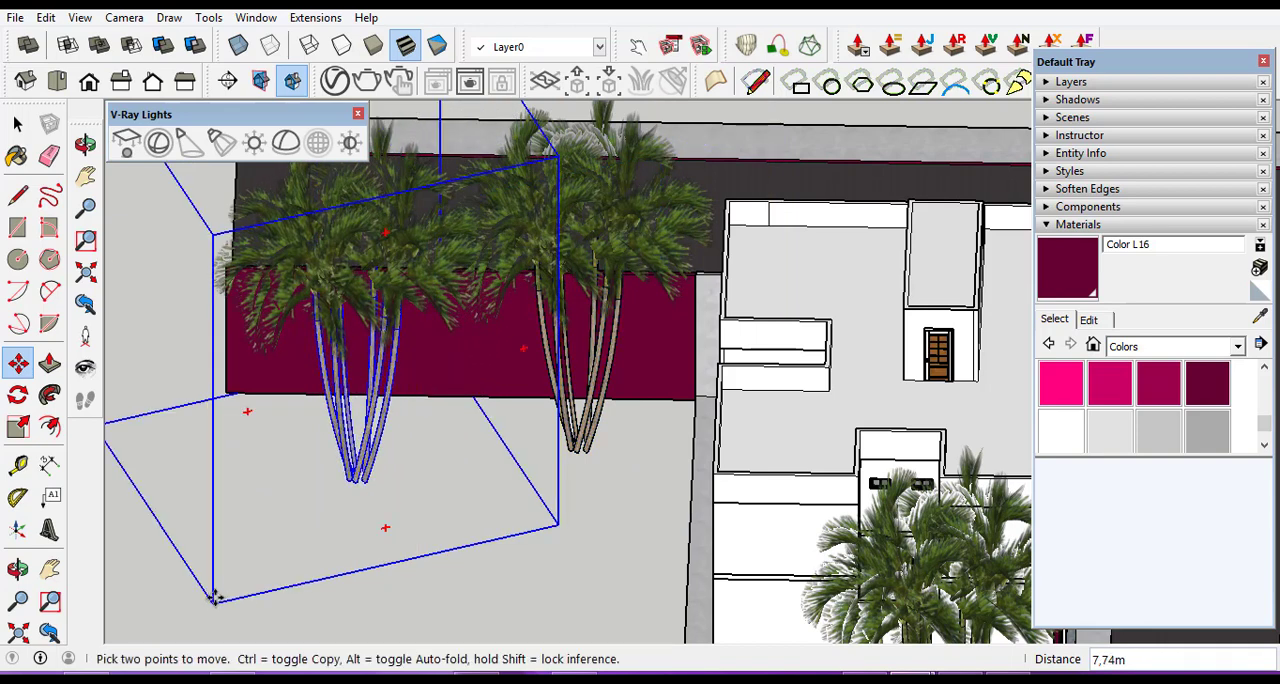
left_click(211, 600)
scroll(265, 492, "down", 5)
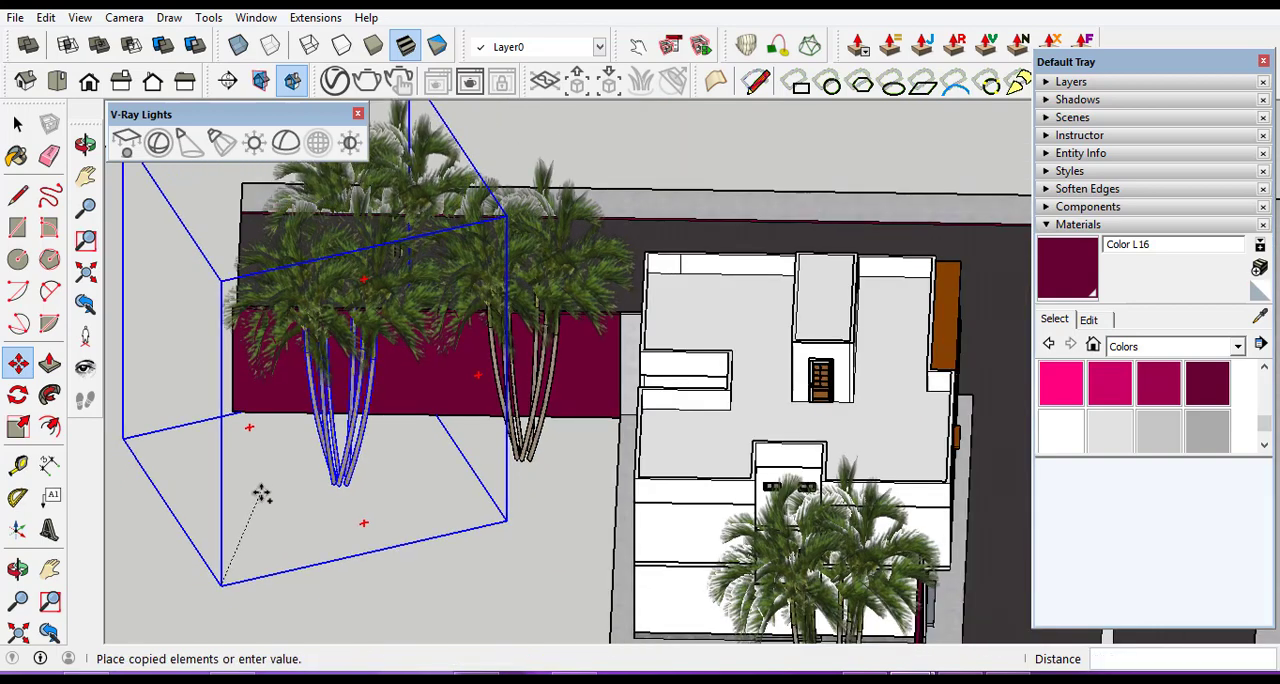
scroll(434, 577, "down", 3)
scroll(466, 623, "down", 2)
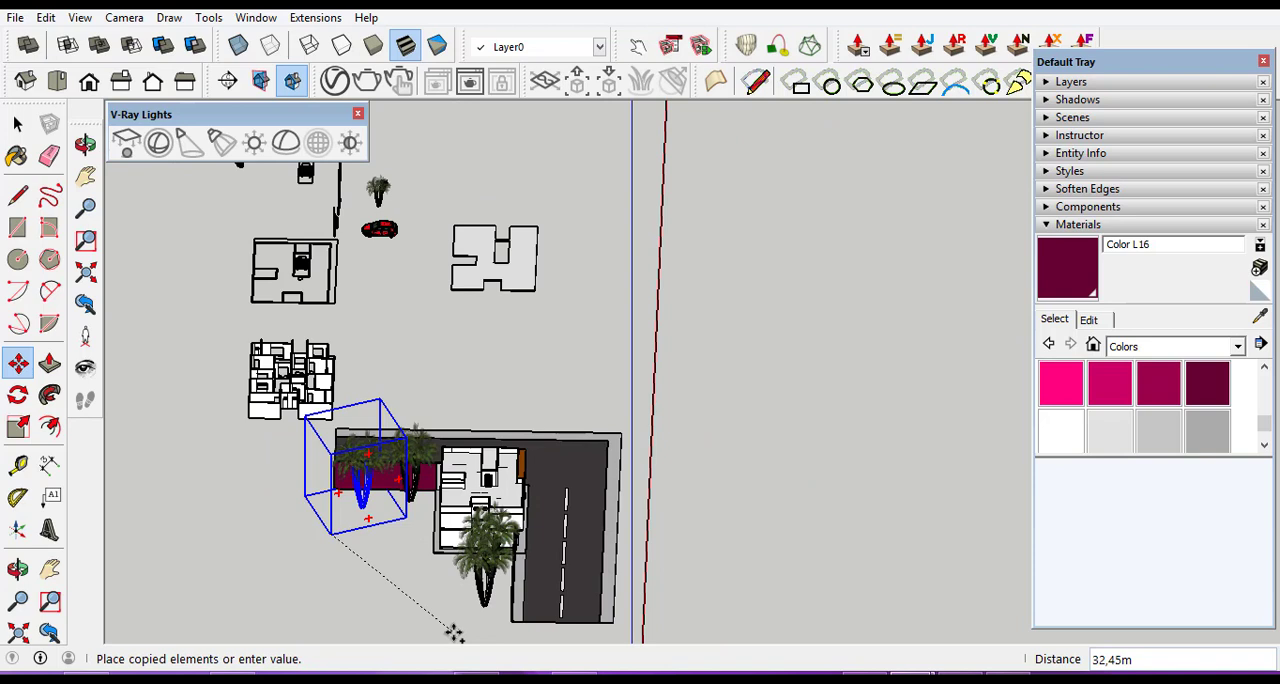
left_click(453, 633)
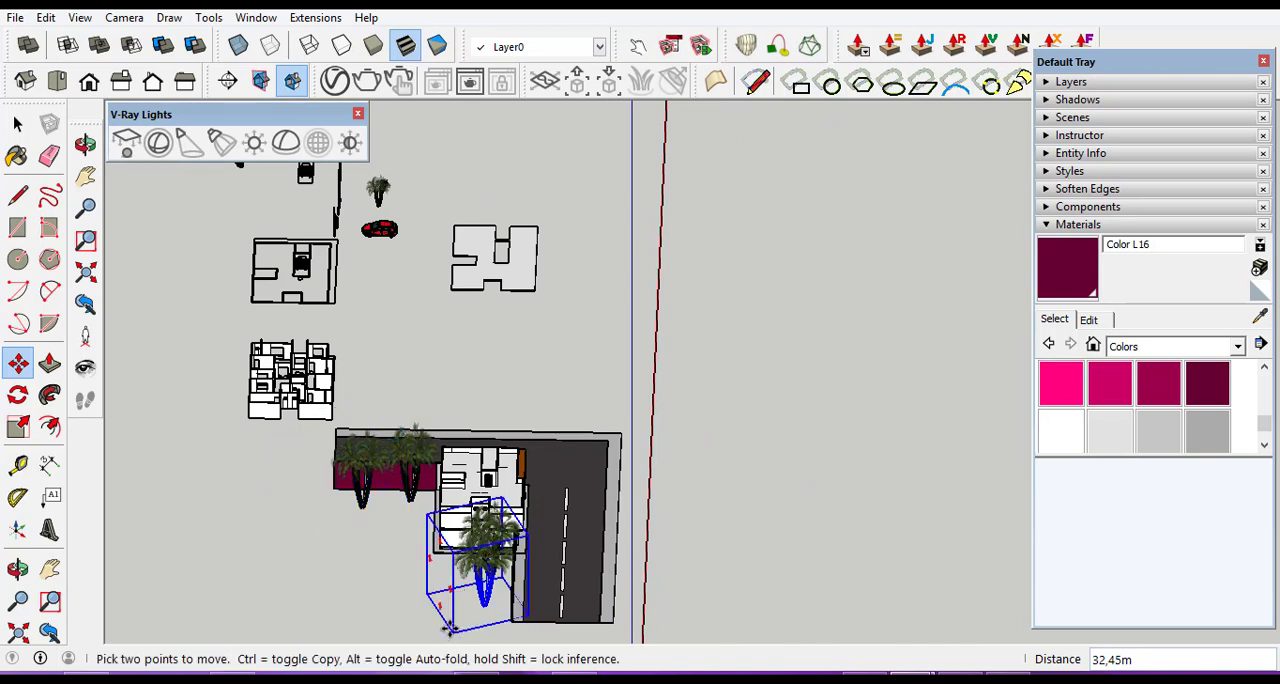
Examine the palms behind both boundary walls from street level, comparing their height with the building.
left_click(17, 569)
left_click_drag(788, 520, 446, 346)
left_click_drag(626, 481, 580, 408)
scroll(464, 315, "up", 4)
scroll(897, 540, "down", 1)
scroll(897, 540, "down", 2)
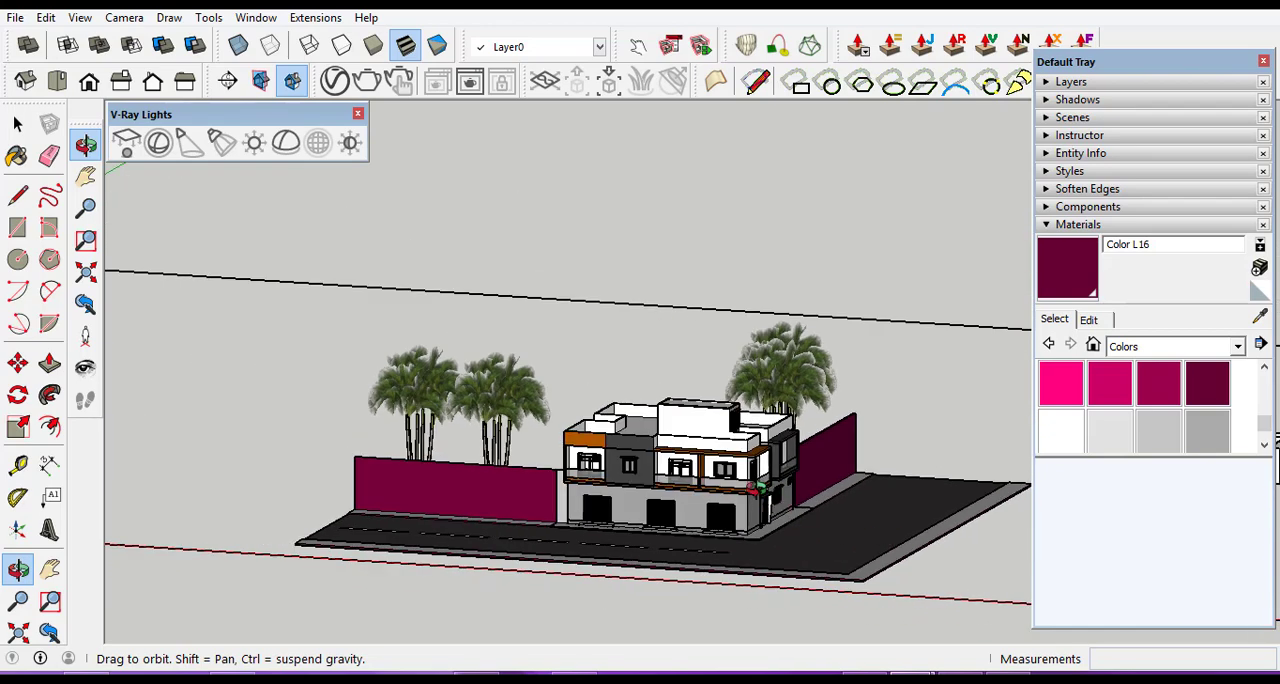
left_click_drag(755, 490, 766, 447)
scroll(463, 460, "up", 3)
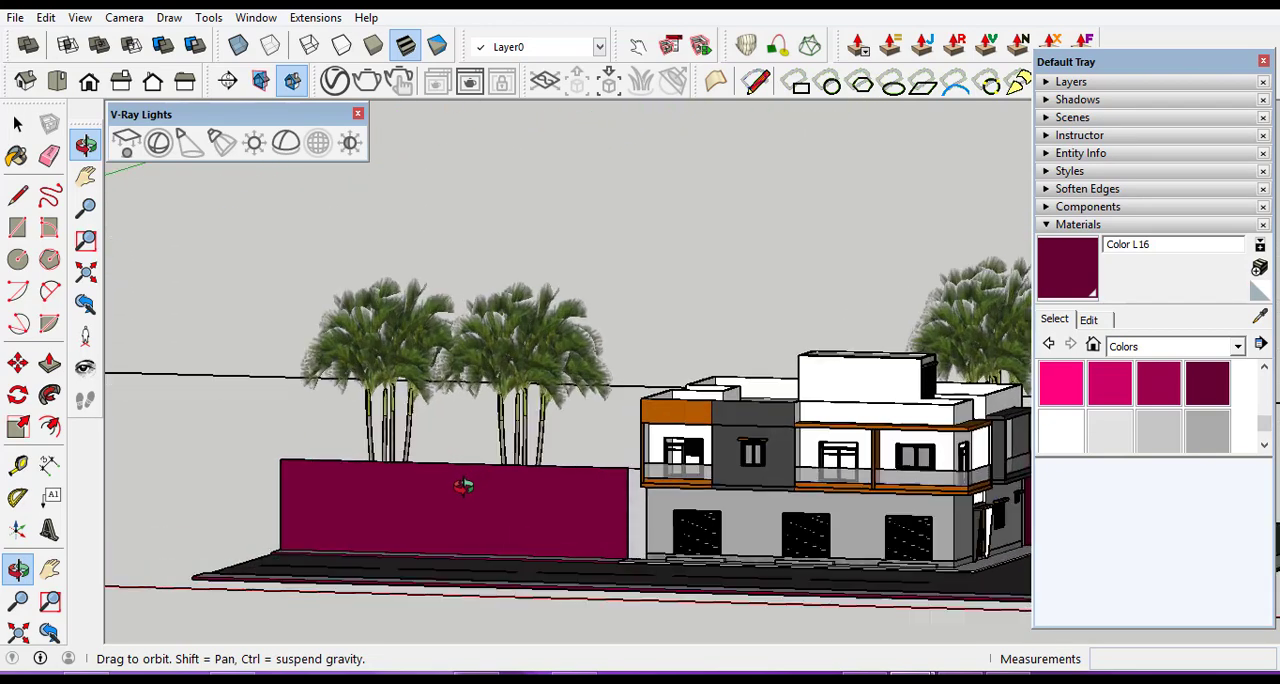
left_click_drag(537, 474, 522, 470)
scroll(496, 350, "up", 2)
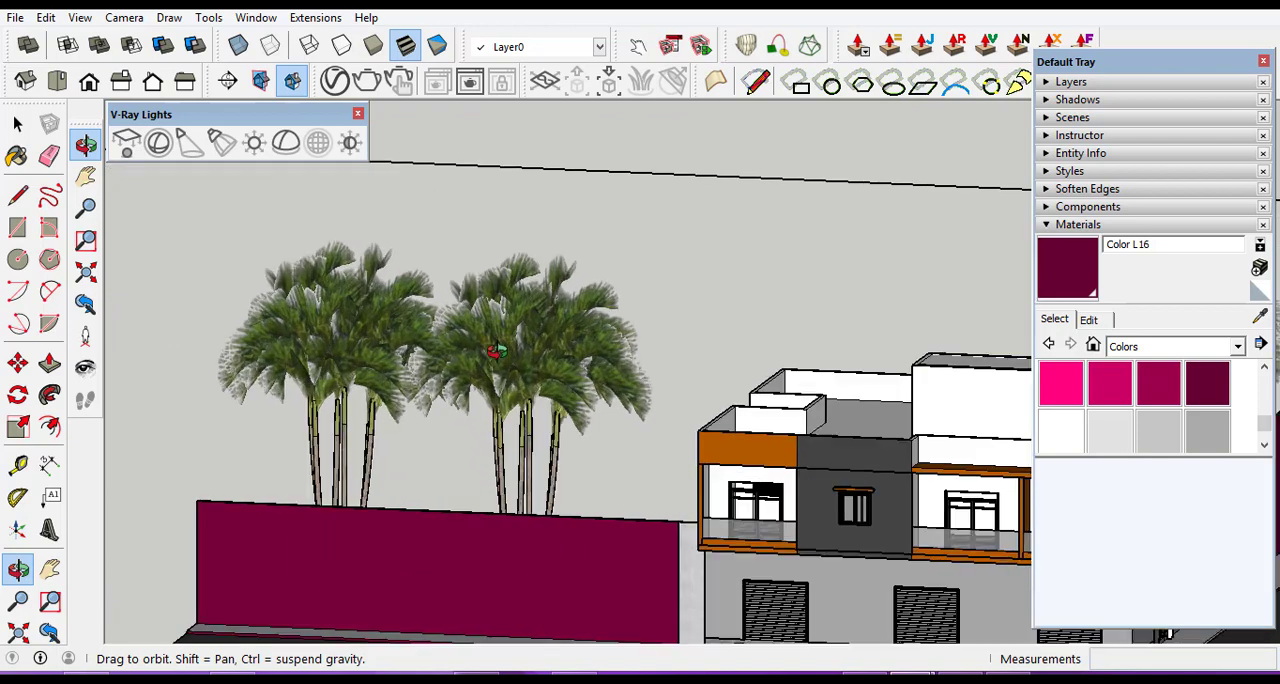
Scale the front-wall palm nearest the building down uniformly by a factor of about 0.50.
left_click(17, 123)
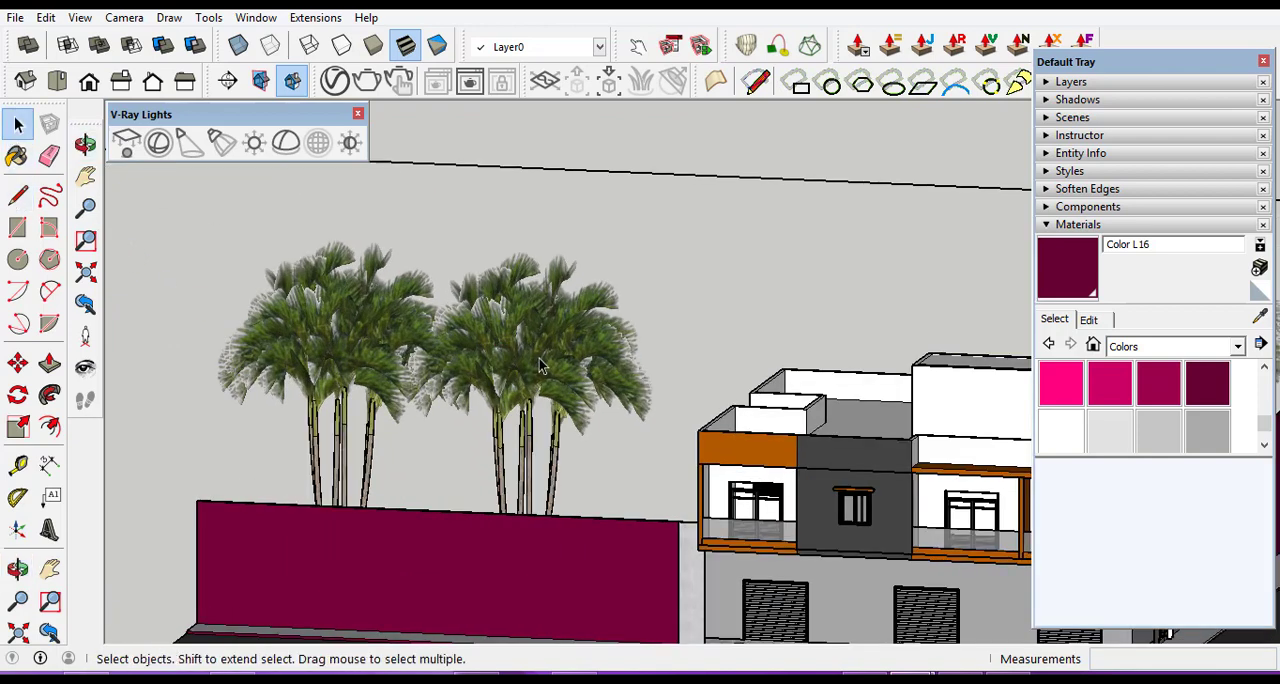
left_click(543, 366)
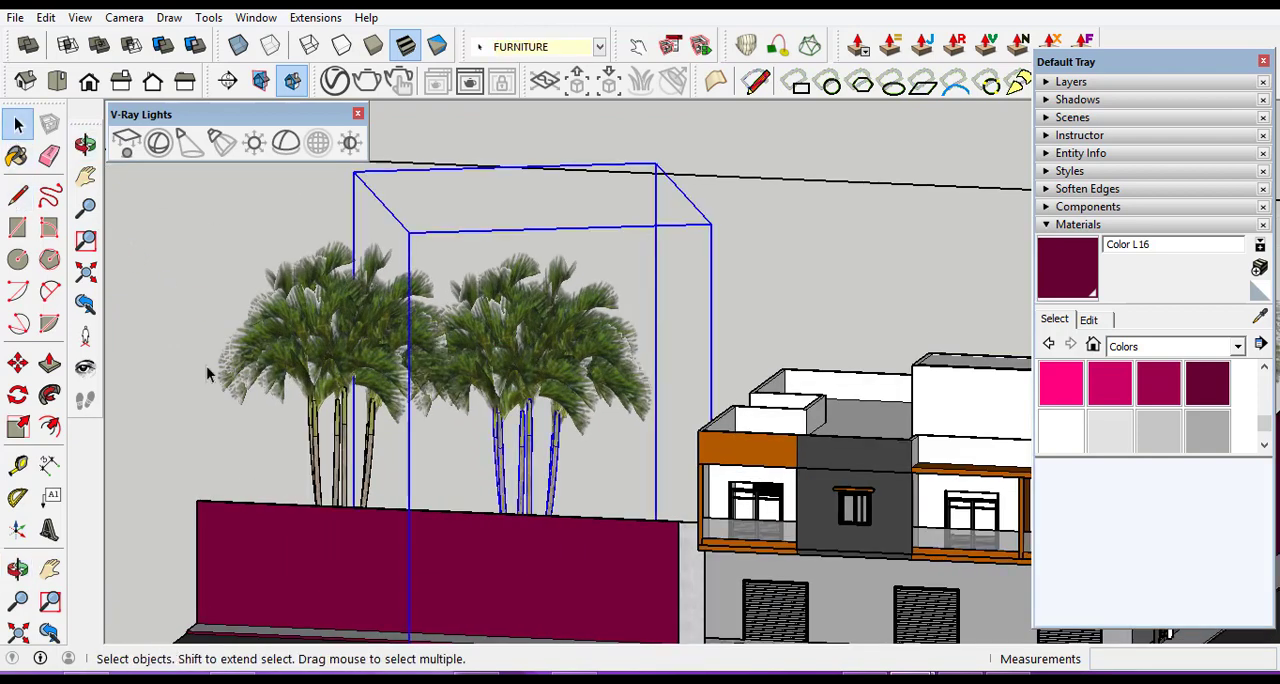
left_click(19, 427)
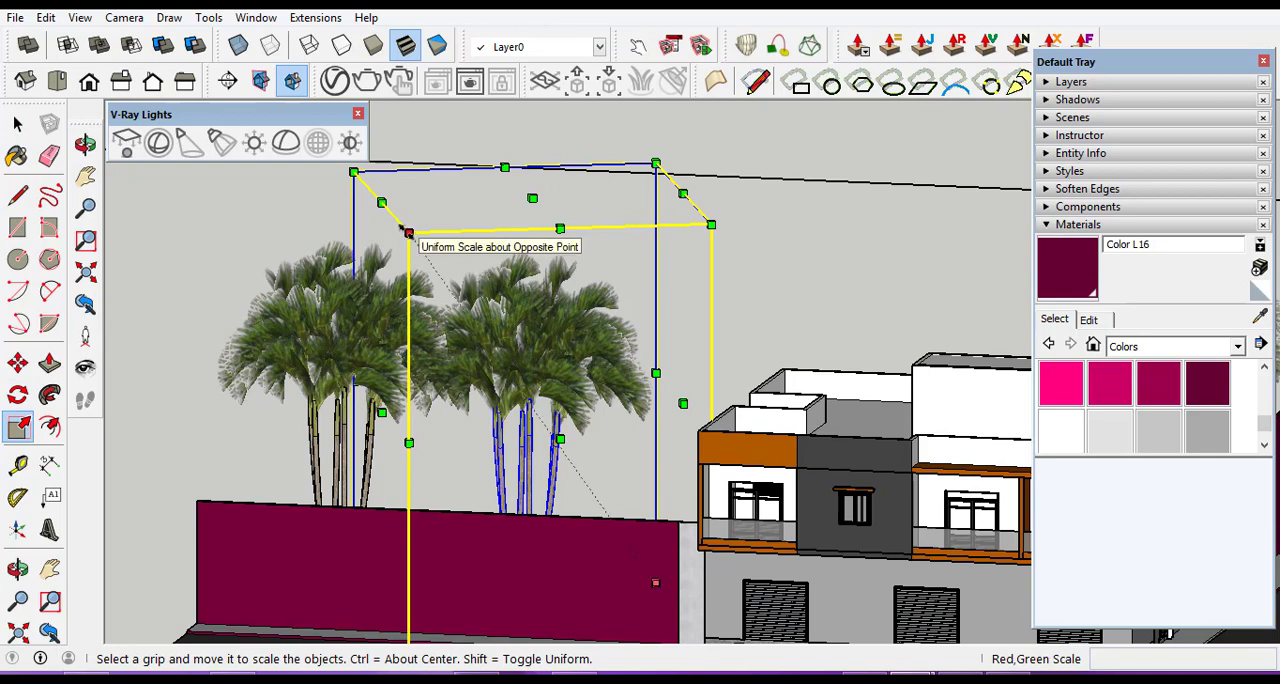
left_click_drag(408, 234, 532, 409)
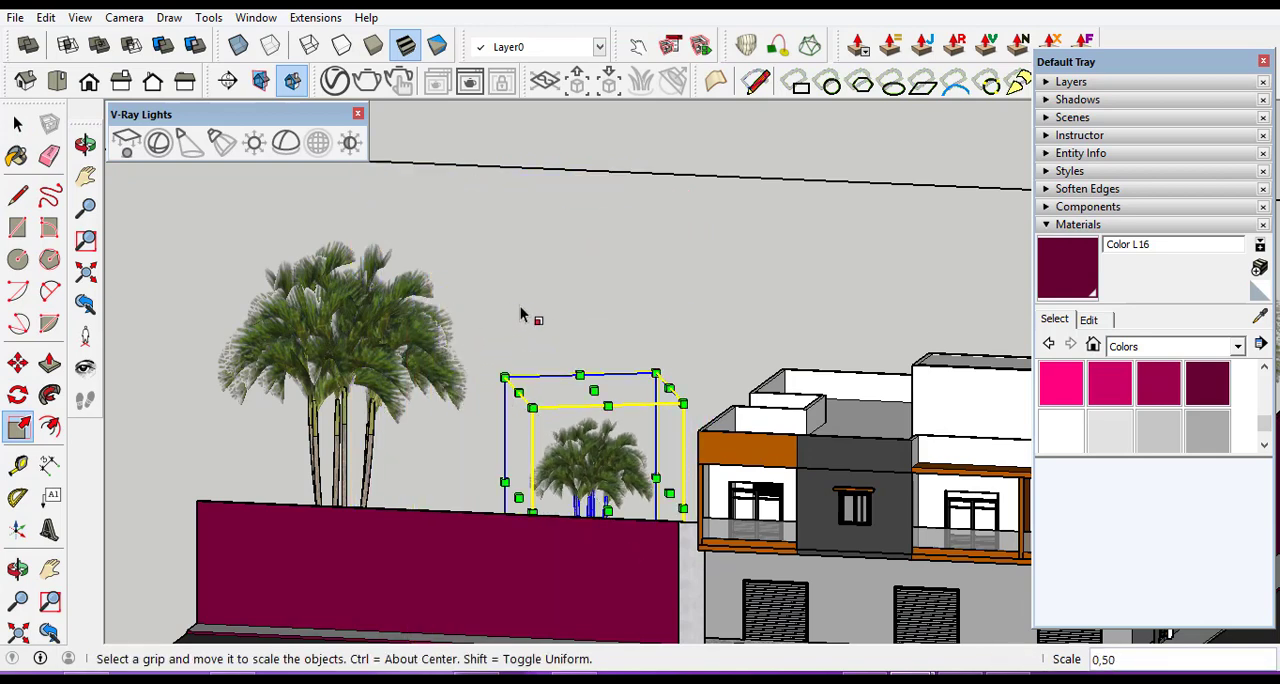
key("space")
left_click(505, 257)
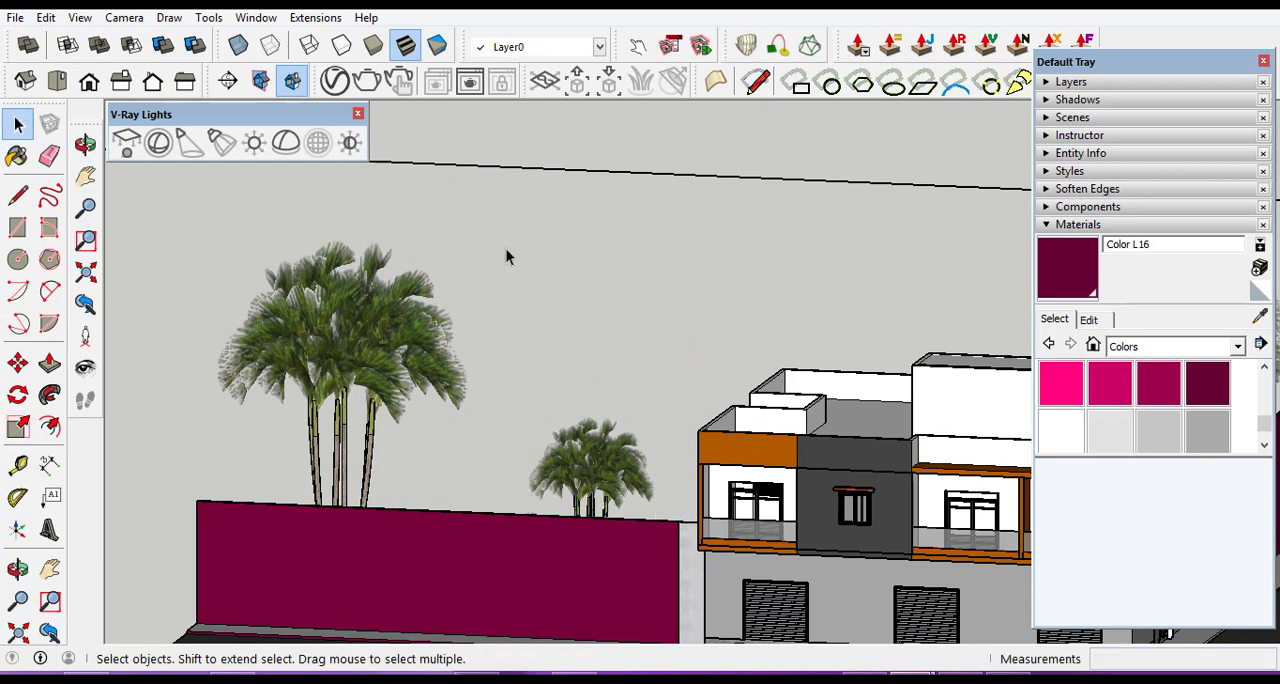
Scale the front-wall palm farther from the building down uniformly by a factor of about 0.63.
left_click(317, 340)
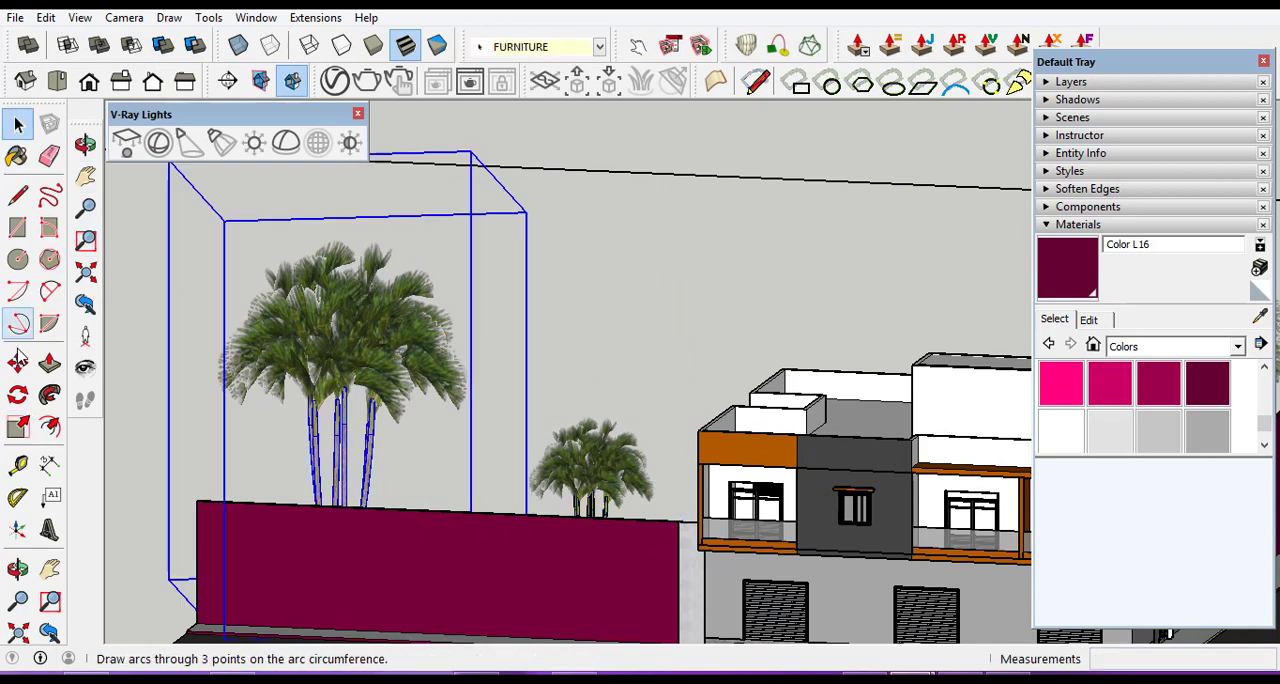
left_click(17, 427)
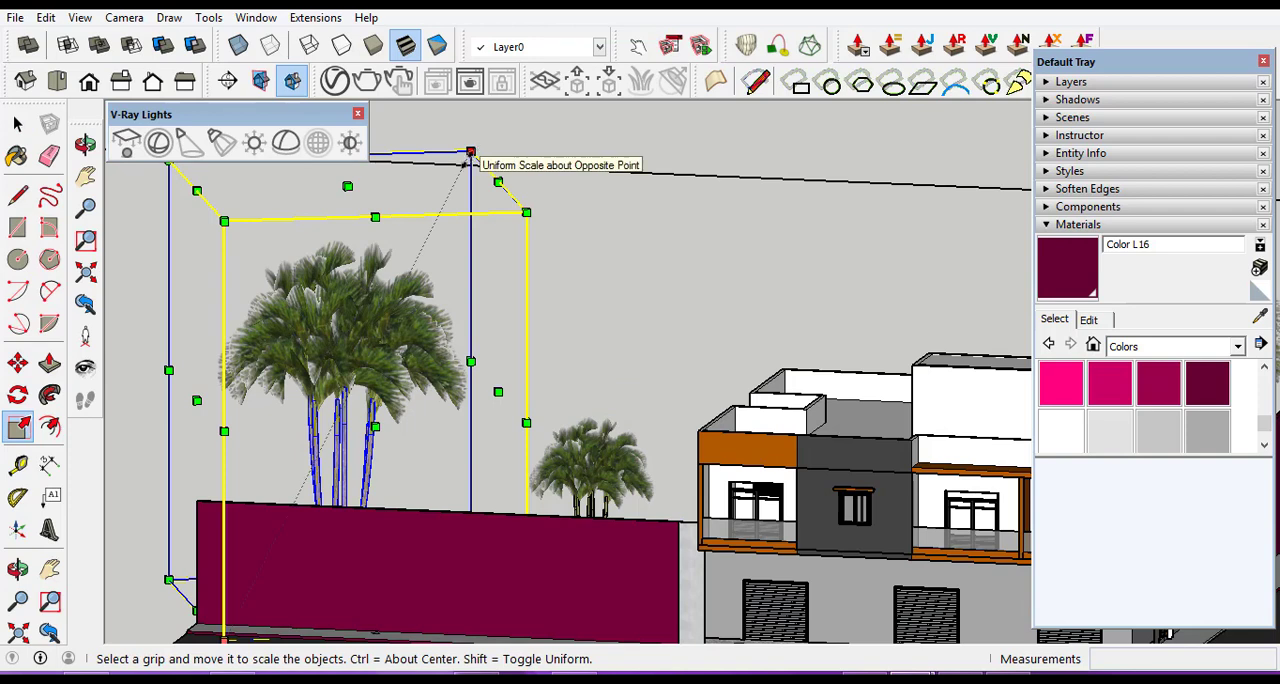
scroll(205, 203, "down", 2)
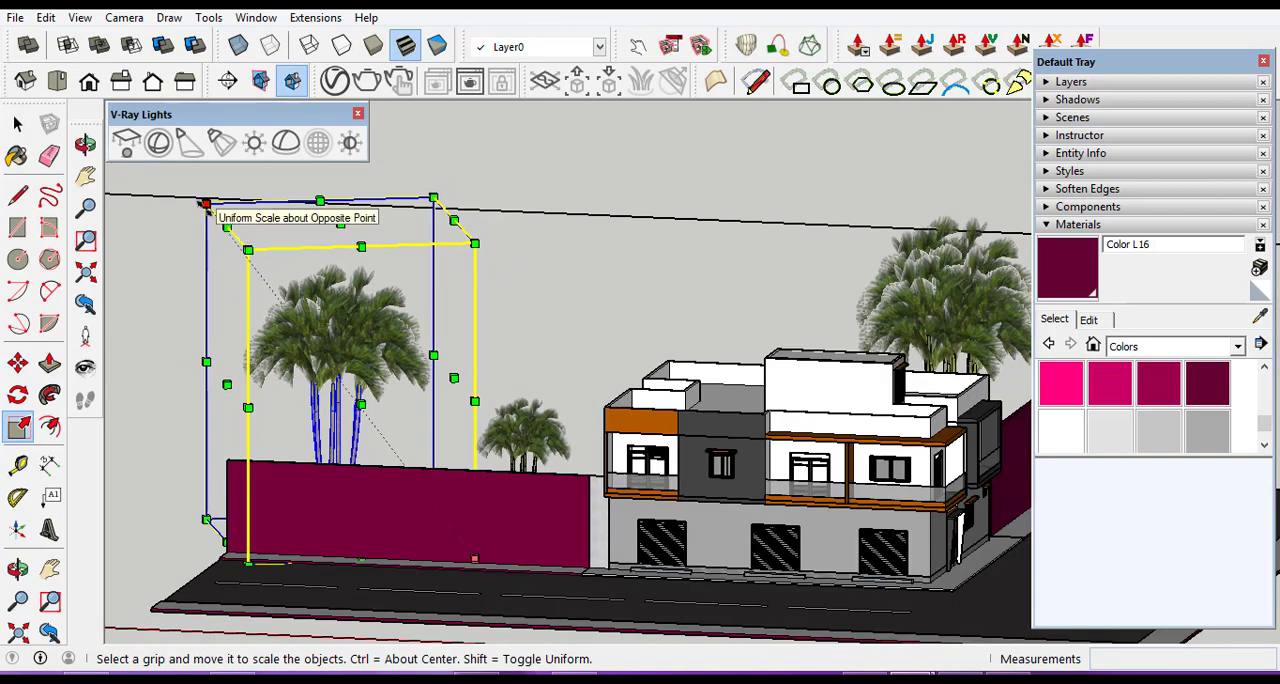
left_click_drag(205, 203, 274, 366)
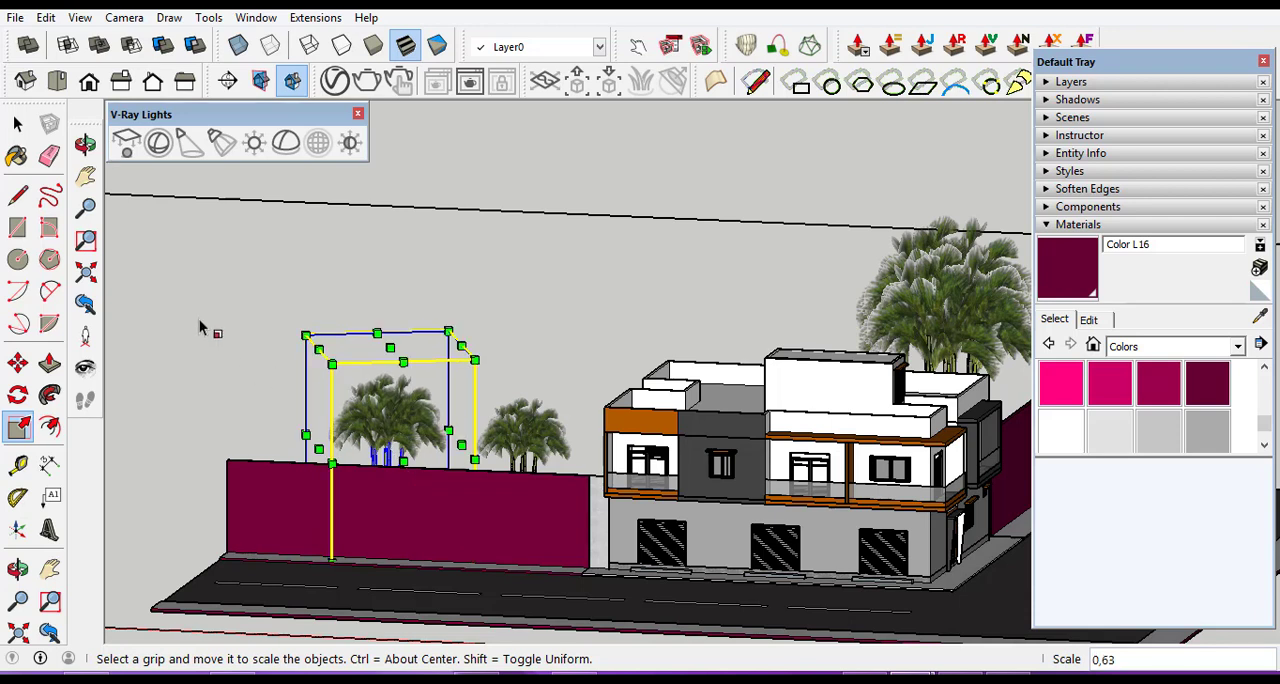
left_click(201, 335)
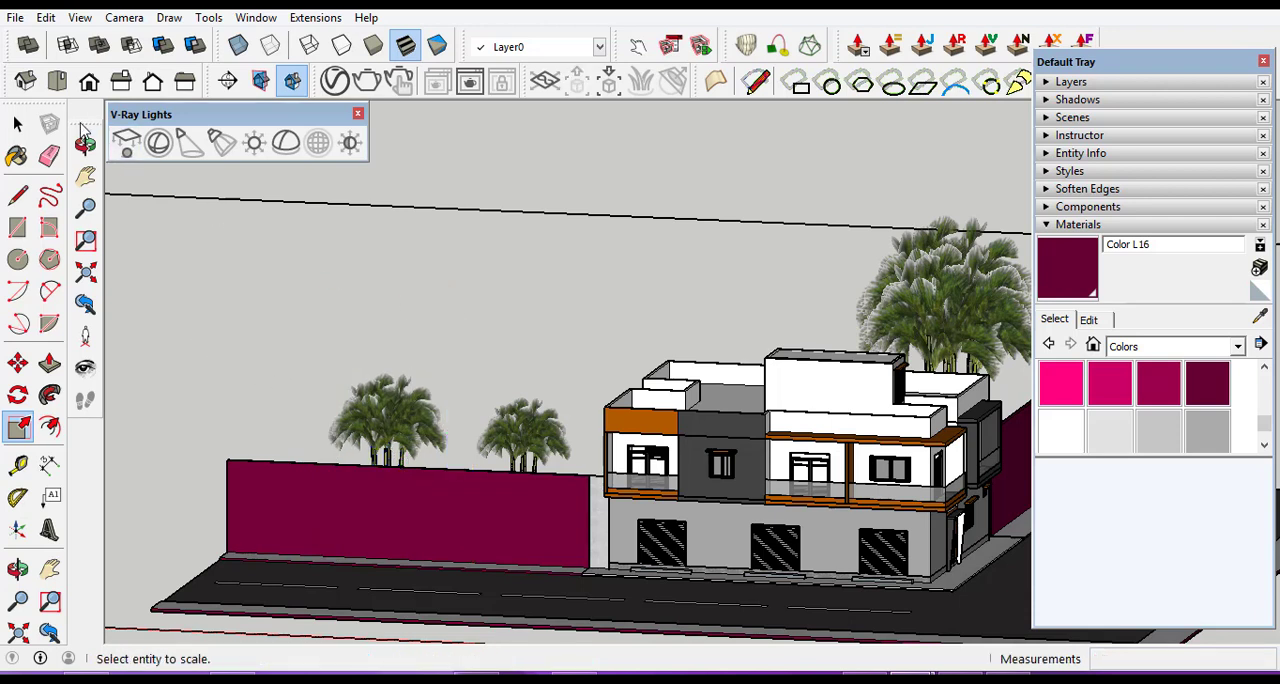
left_click(18, 124)
scroll(383, 336, "down", 3)
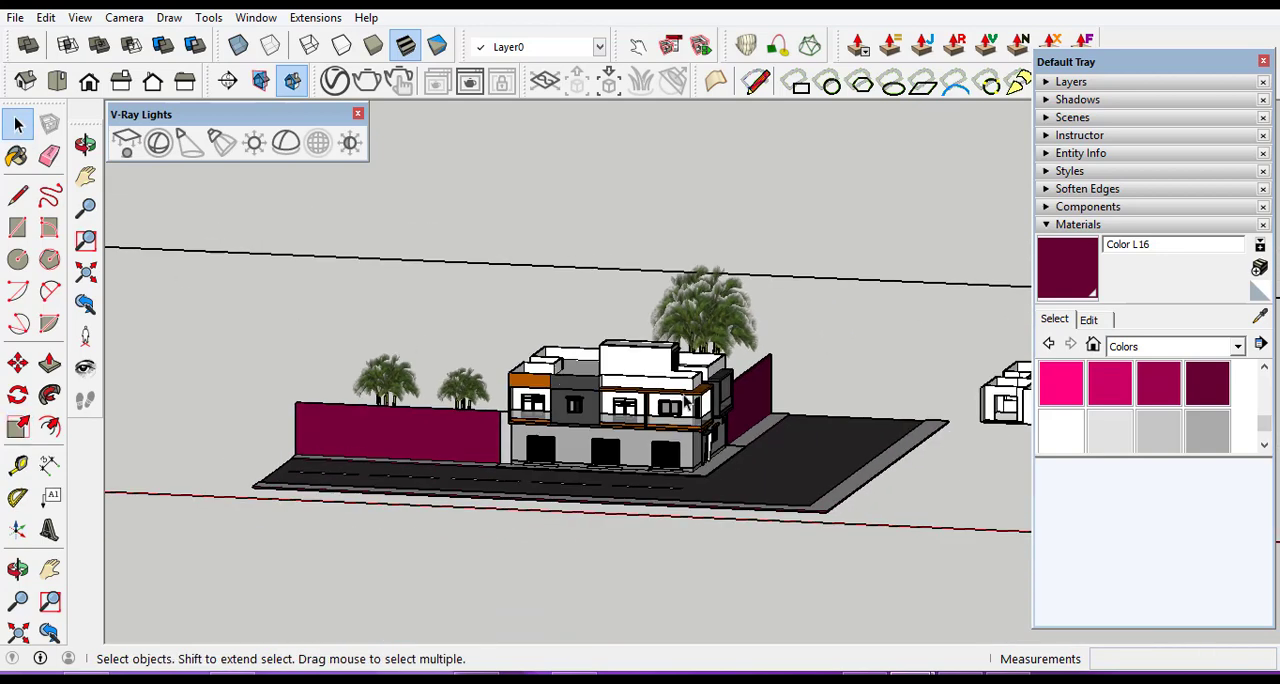
scroll(794, 445, "down", 2)
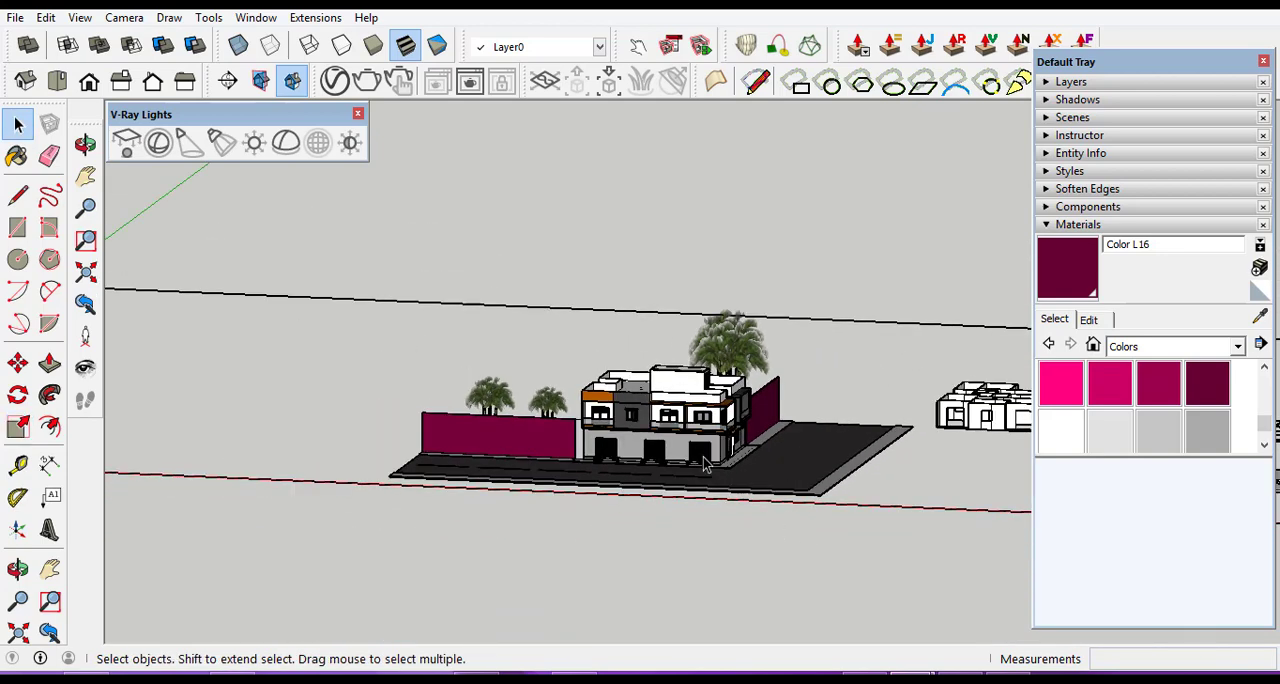
scroll(703, 465, "up", 5)
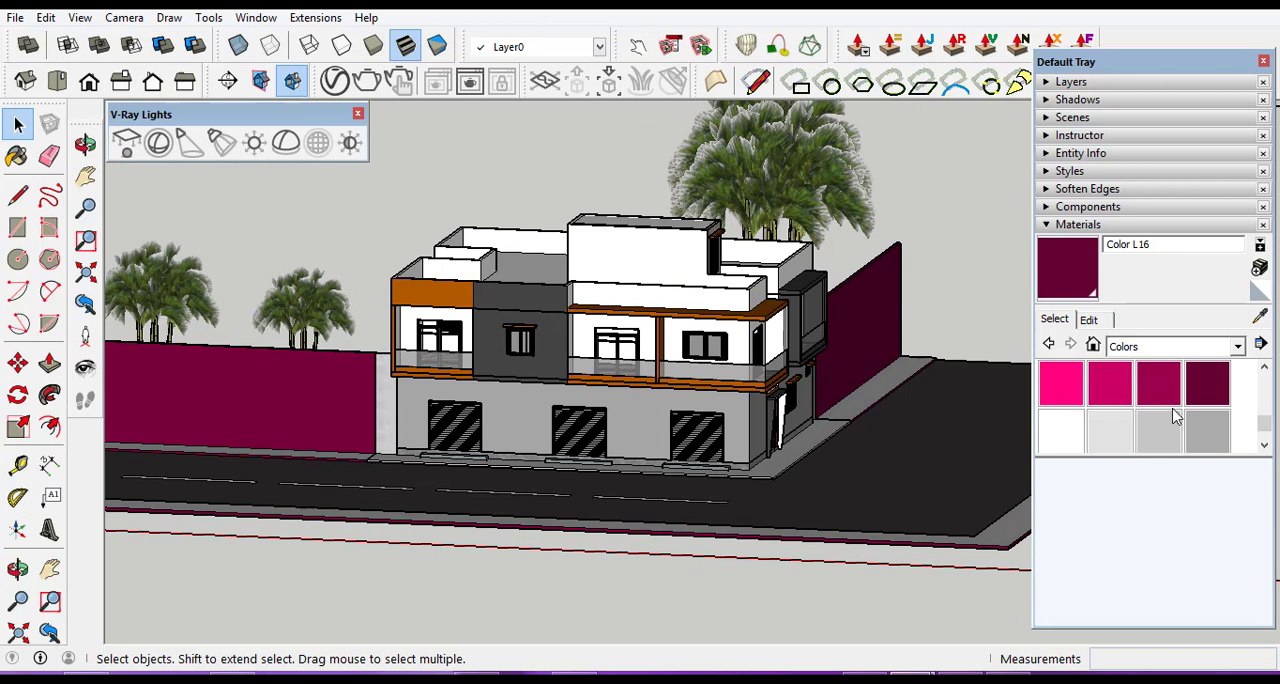
Browse the Colors library from the pinks back to the reds for a new boundary wall color.
left_click(1264, 370)
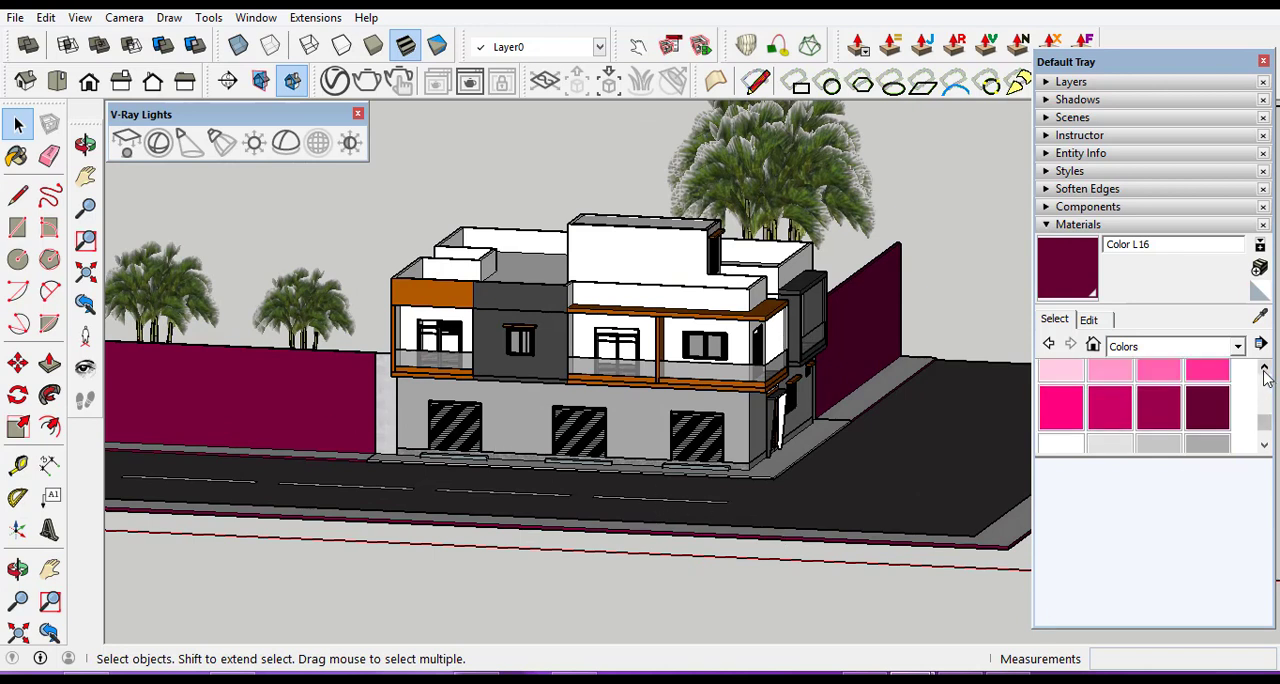
left_click(1264, 370)
left_click(1264, 370)
left_click(1264, 370)
left_click(1264, 370)
left_click(1264, 370)
left_click(1264, 370)
left_click(1264, 370)
left_click(1264, 370)
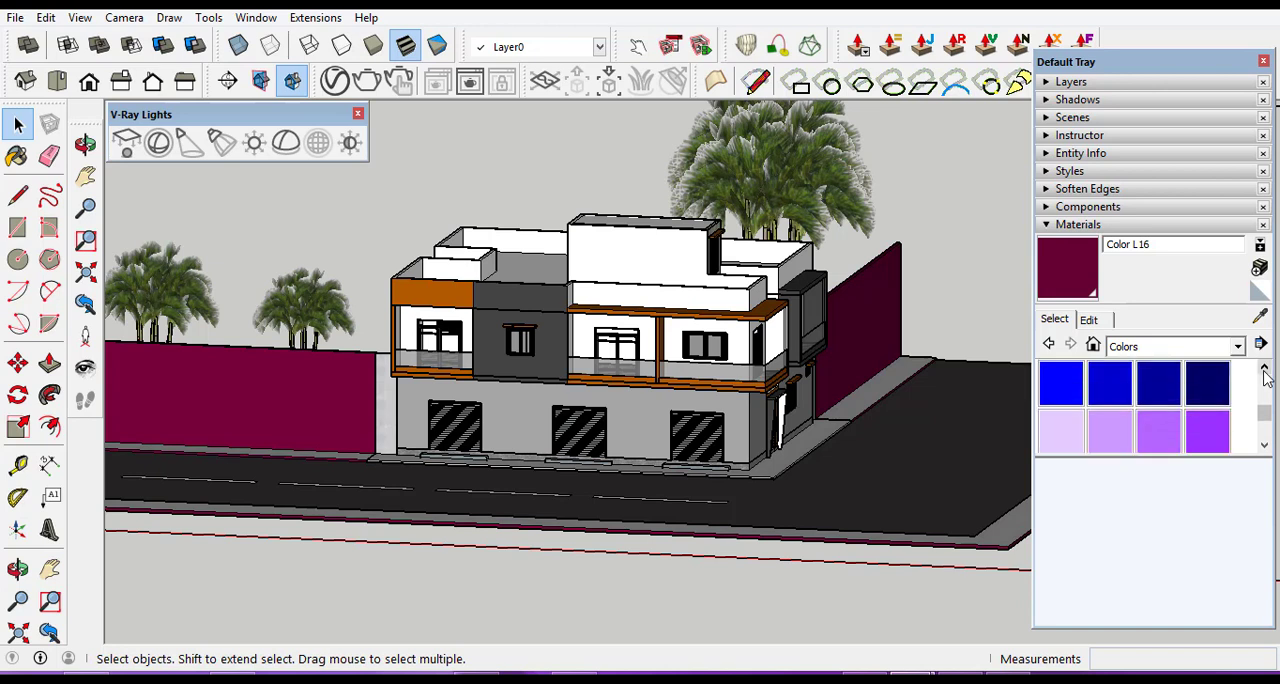
left_click(1264, 370)
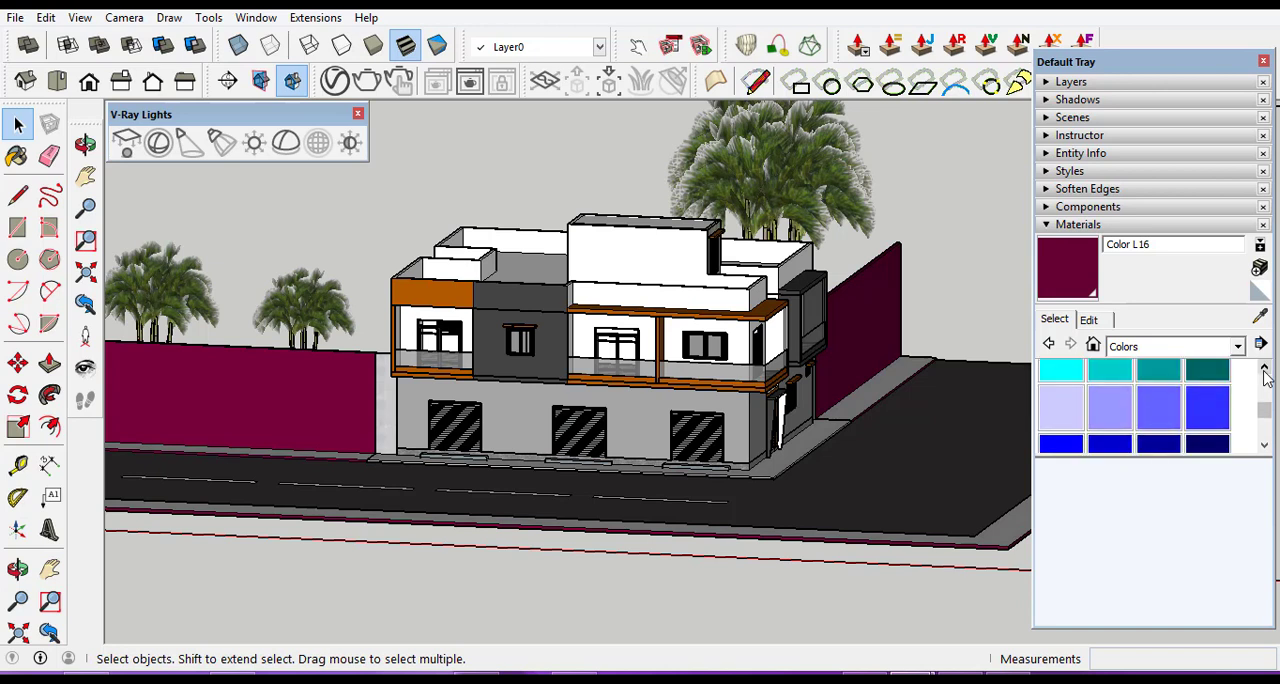
left_click(1264, 370)
left_click(1264, 370)
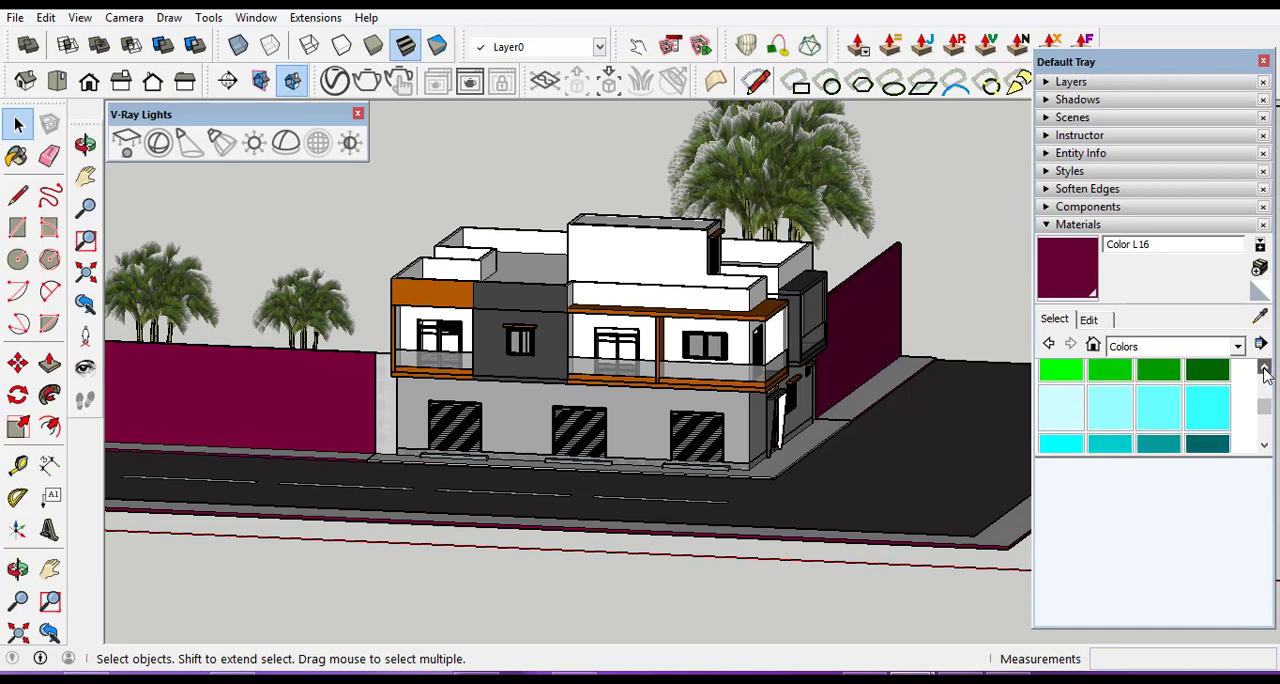
left_click(1264, 370)
left_click(1264, 370)
left_click(1264, 370)
left_click(1264, 370)
left_click(1264, 370)
left_click(1264, 370)
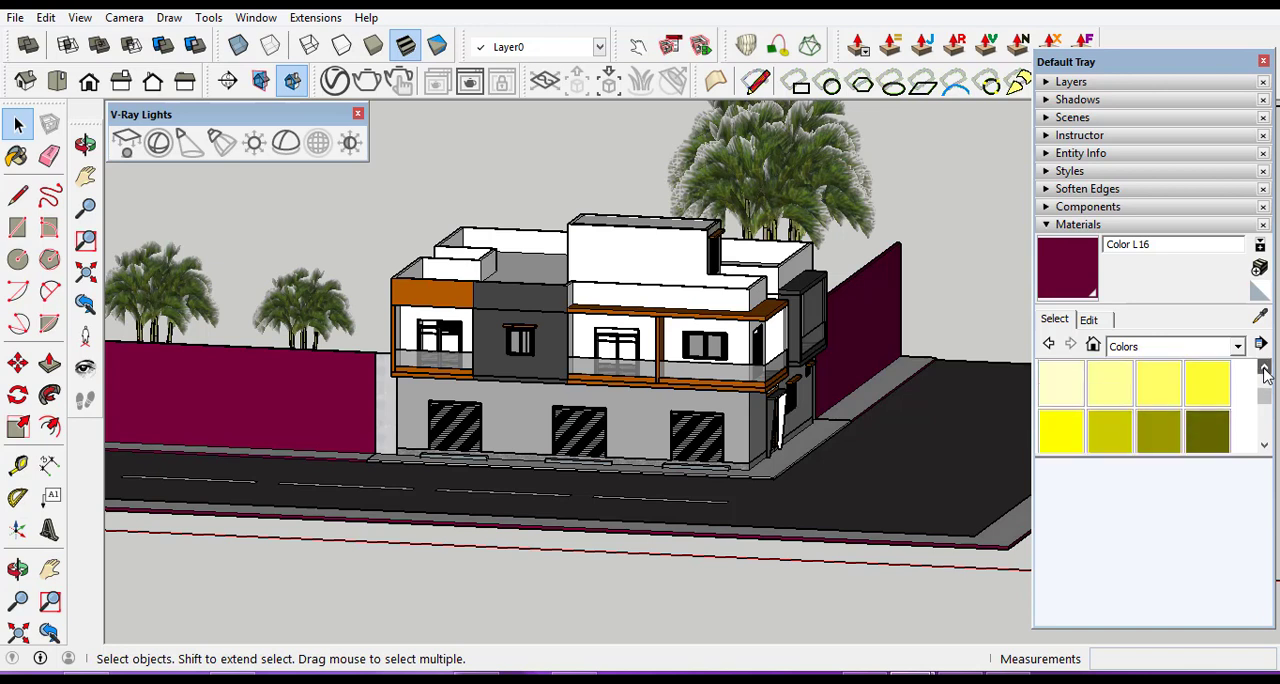
left_click(1264, 370)
left_click(1264, 370)
left_click(1264, 370)
left_click(1264, 370)
left_click(1264, 370)
left_click(1264, 370)
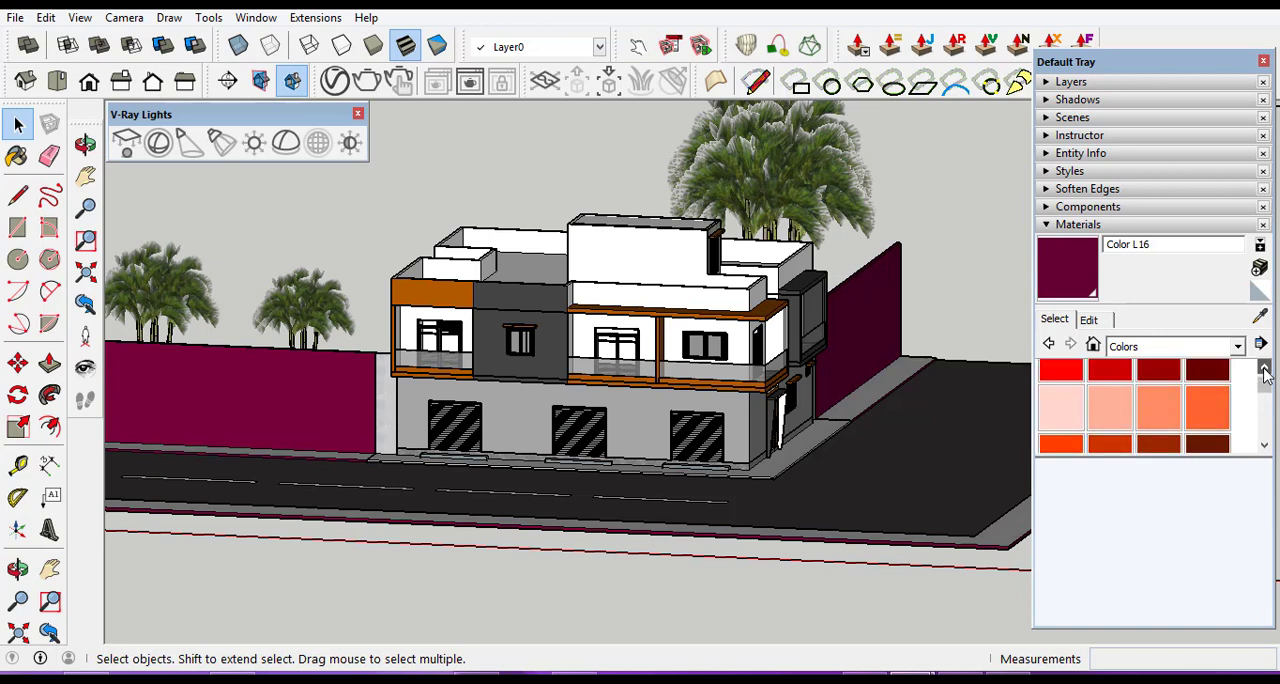
left_click(1264, 370)
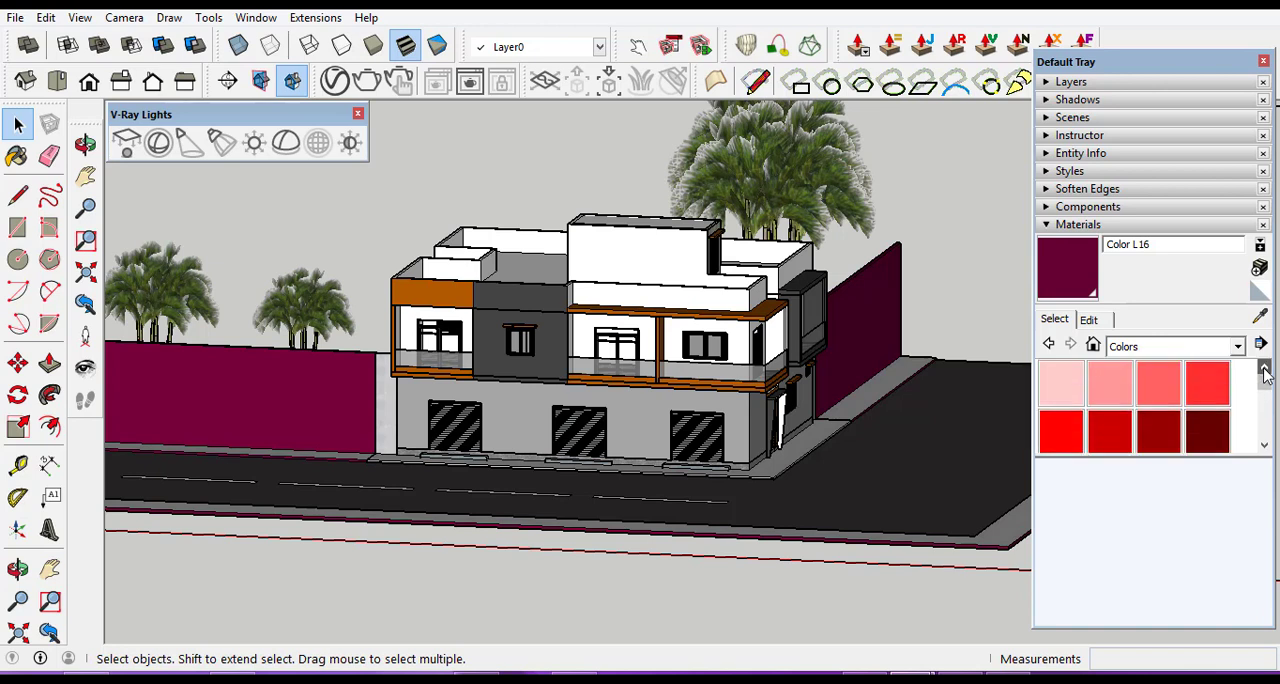
Repaint the boundary walls beside and behind the building with the dark grey Color M07.
left_click(1264, 446)
left_click(1264, 446)
left_click(1264, 446)
left_click(1264, 446)
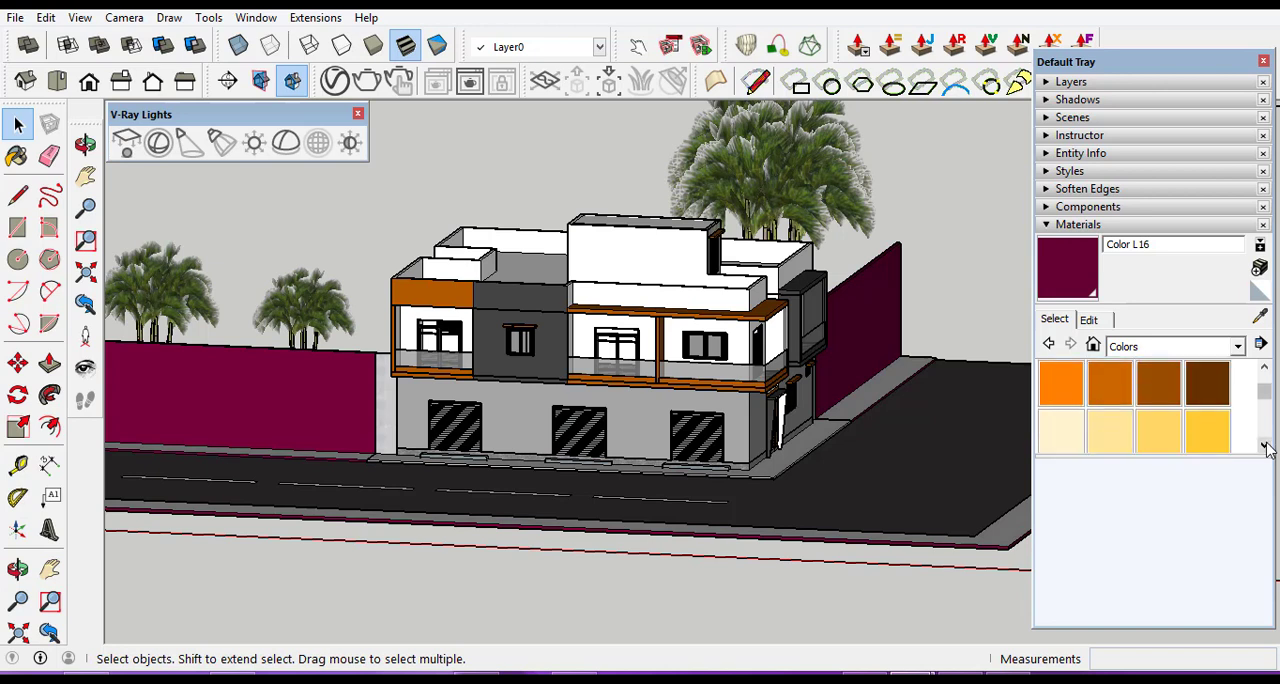
left_click(1264, 446)
left_click(1264, 446)
left_click(1264, 446)
left_click(1264, 446)
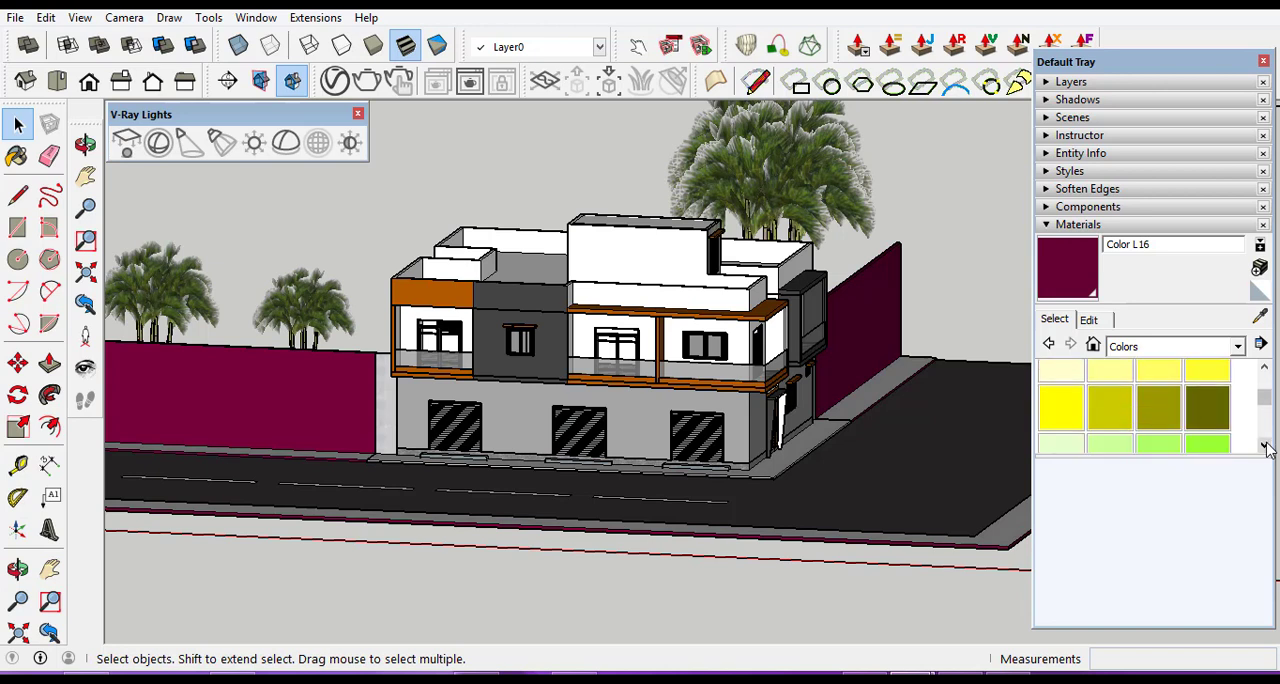
left_click(1264, 446)
left_click(1264, 446)
left_click(1264, 446)
left_click(1264, 446)
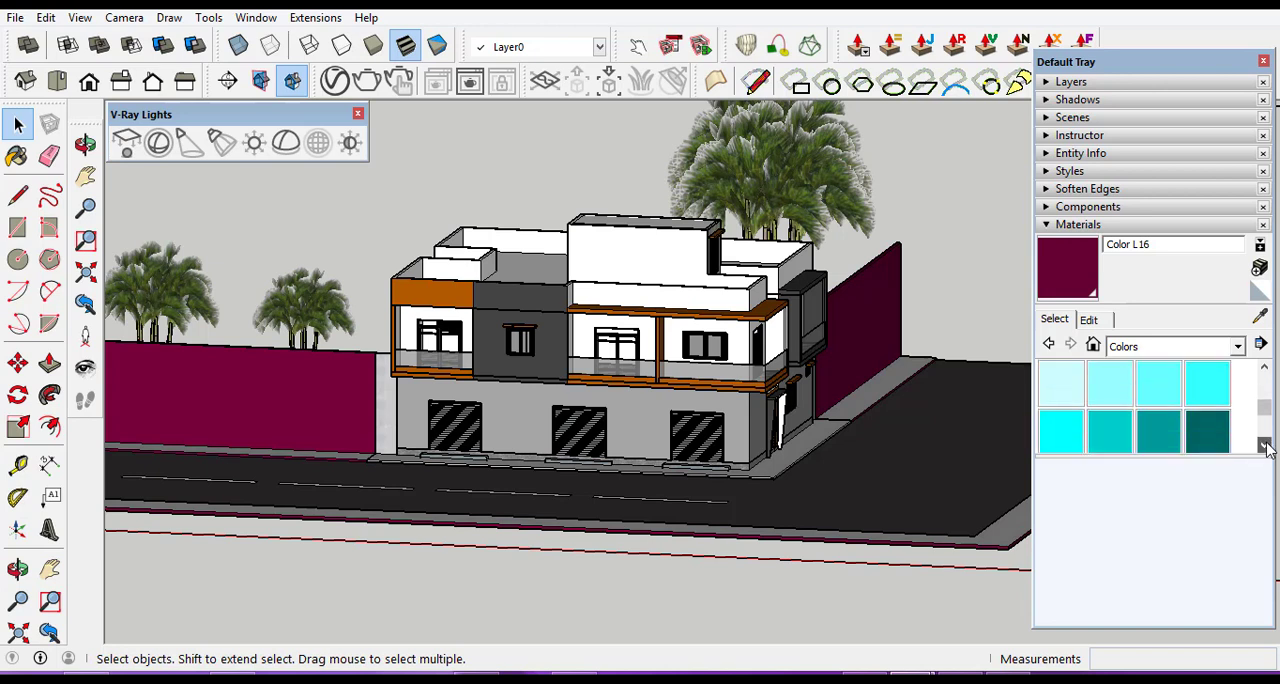
left_click(1264, 446)
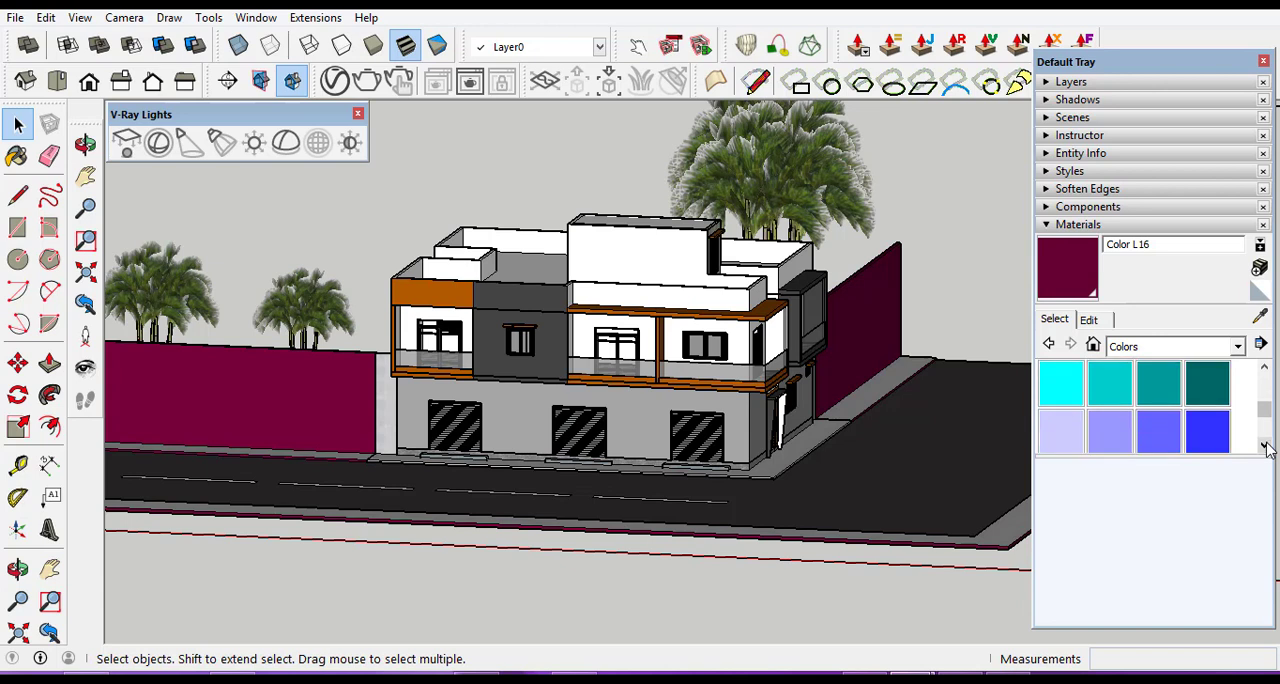
left_click(1264, 446)
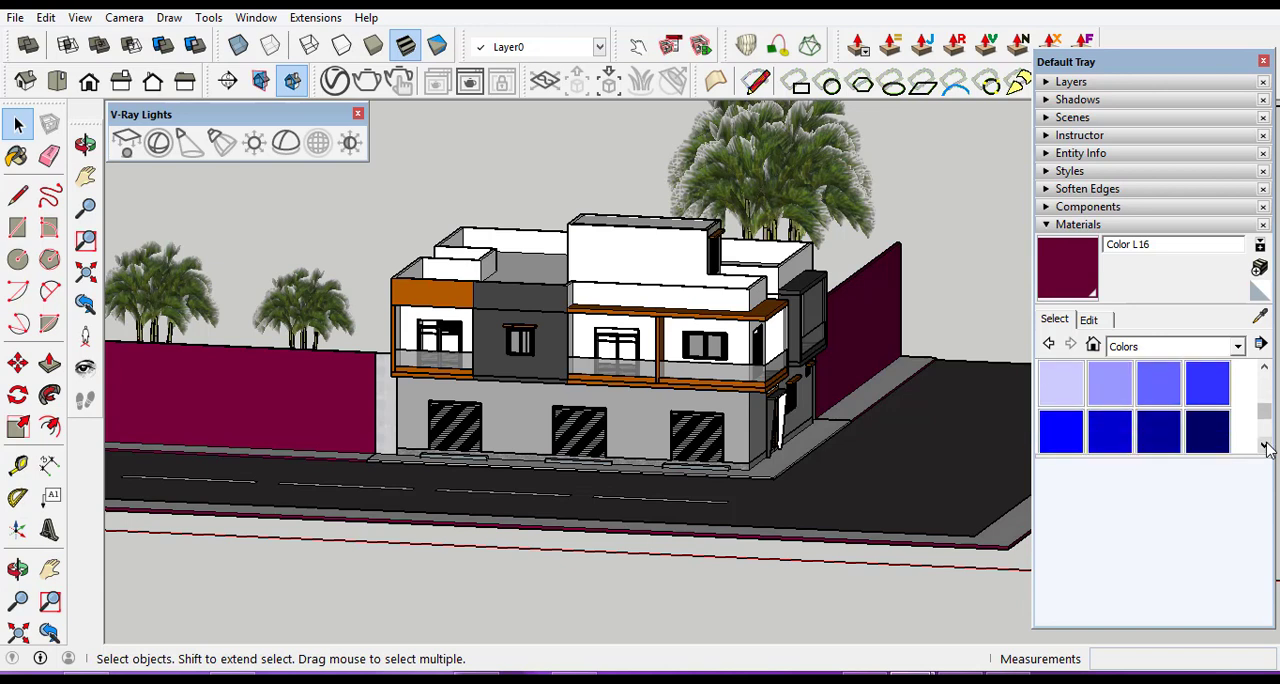
left_click(1264, 446)
left_click(1264, 446)
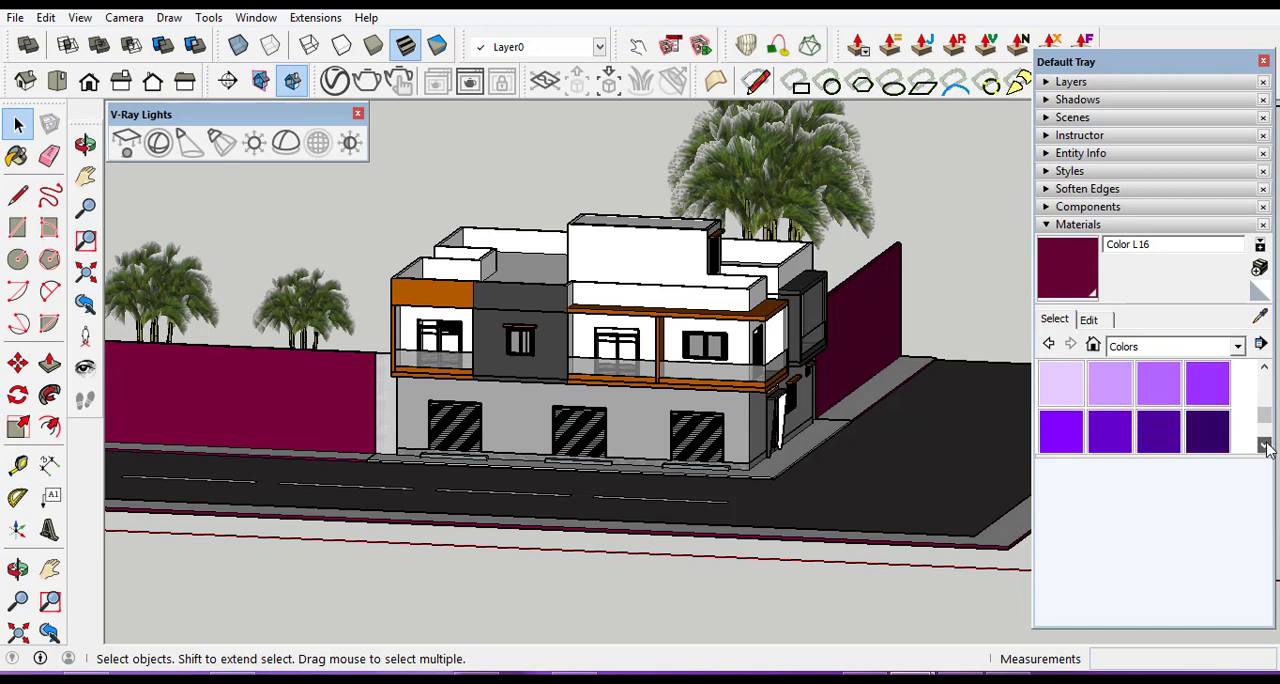
left_click(1264, 446)
left_click(1264, 446)
left_click(1264, 446)
left_click(1264, 446)
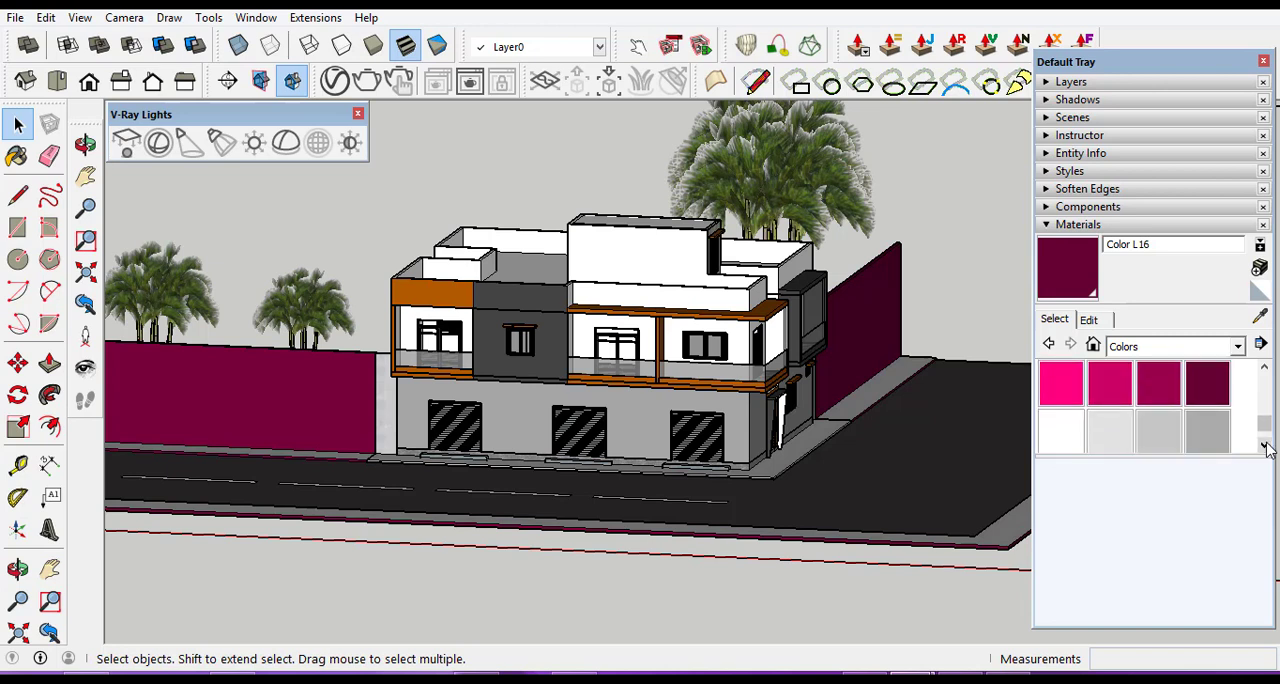
left_click(1264, 446)
left_click(1264, 446)
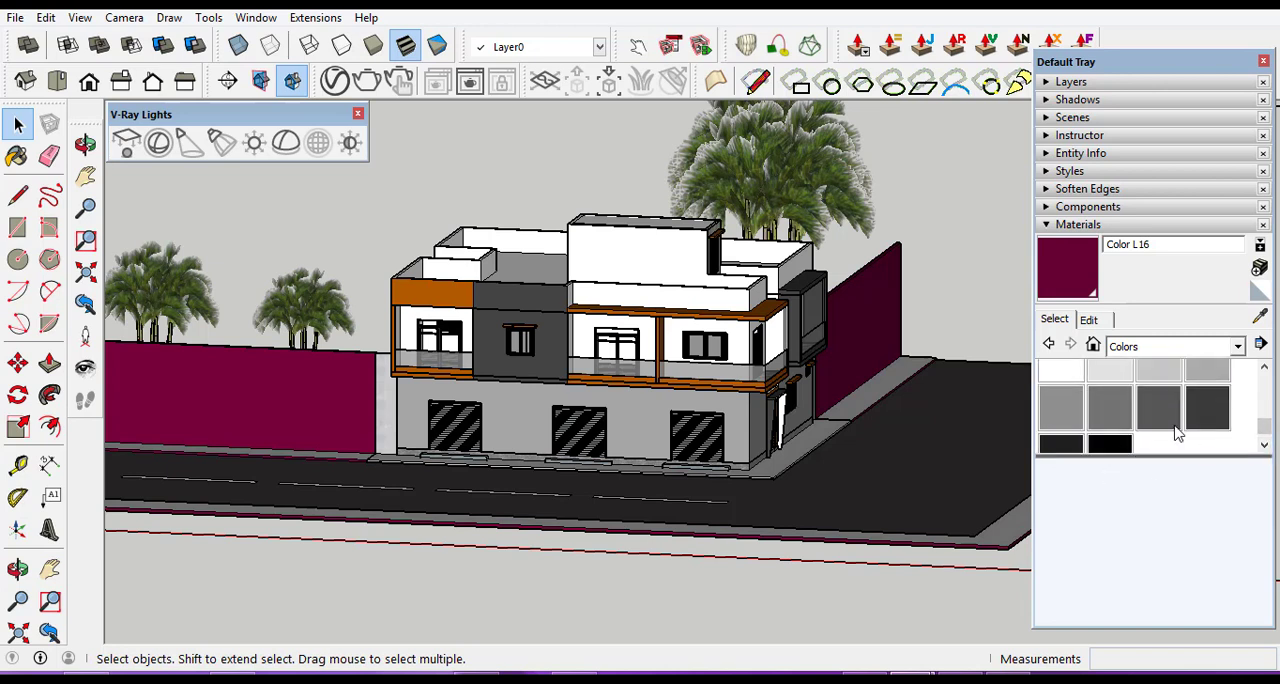
left_click(1207, 405)
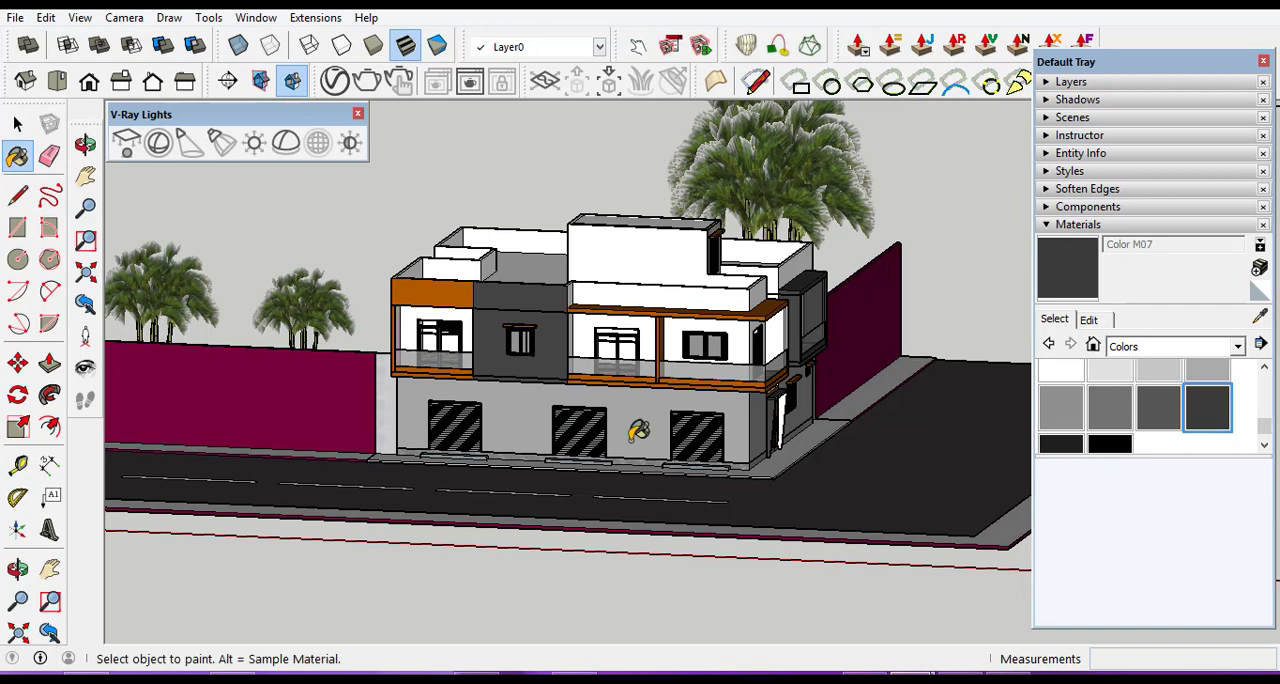
left_click(304, 402)
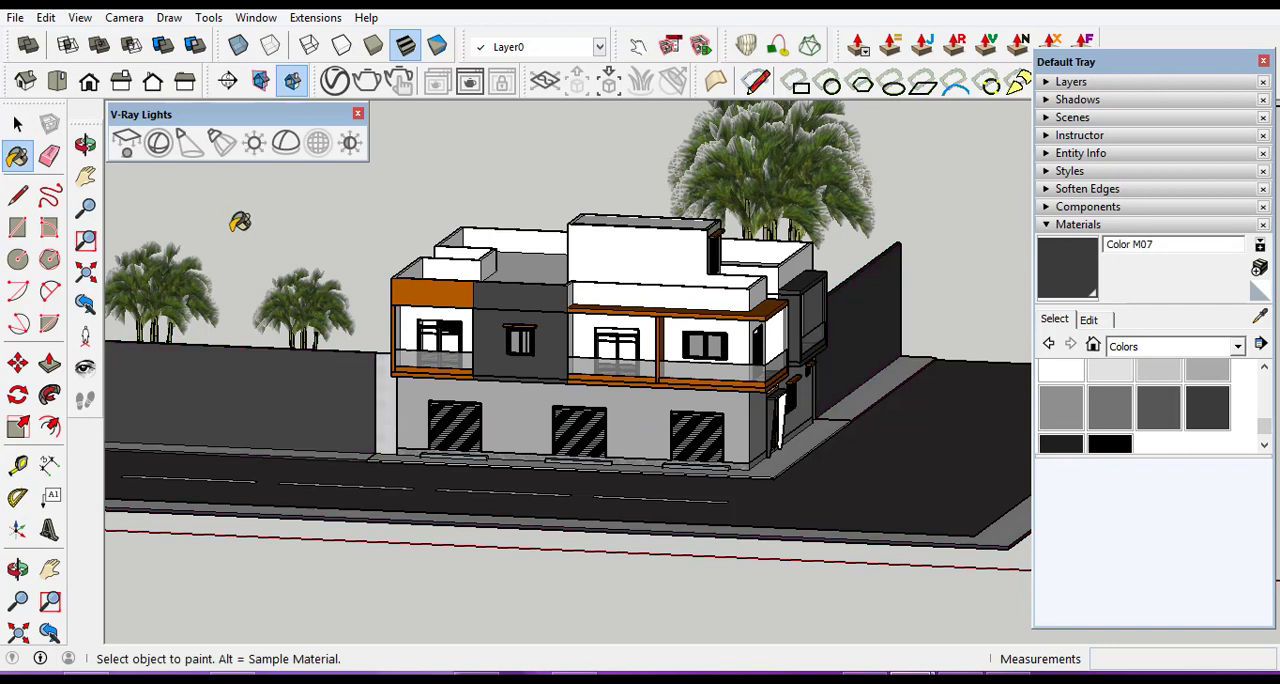
left_click(18, 124)
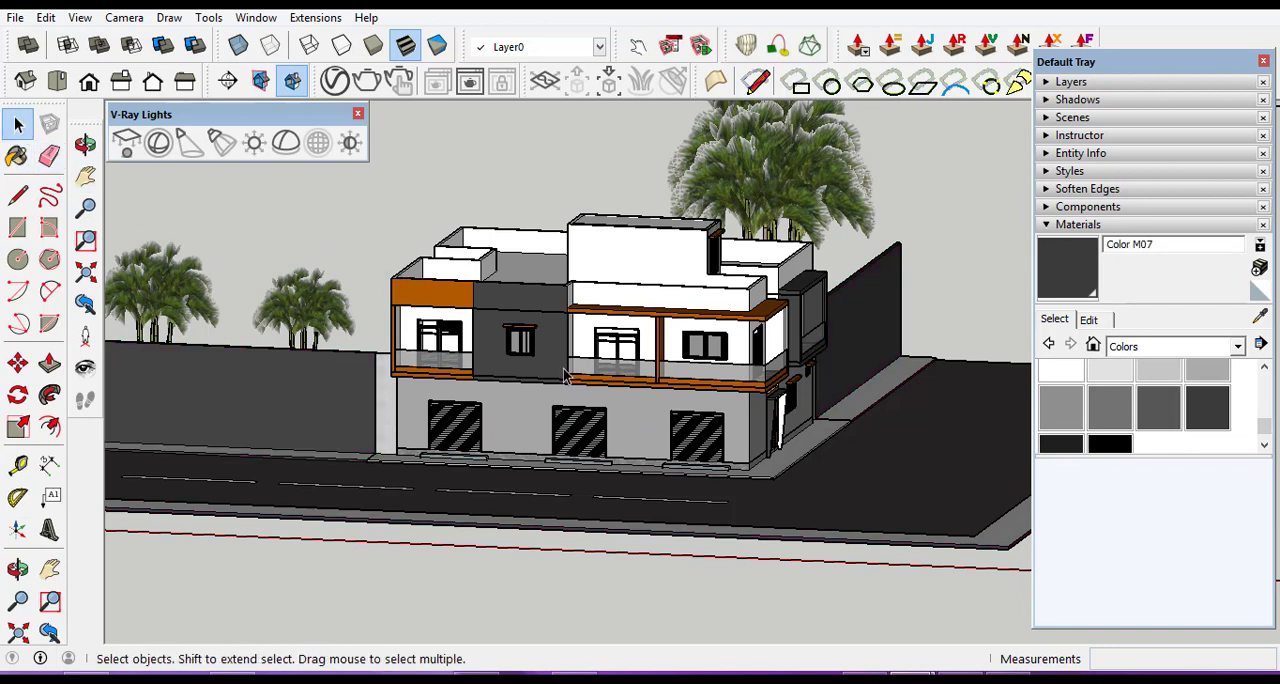
Examine the repainted walls, palms, road and building from near, far and a higher viewpoint.
scroll(565, 375, "down", 5)
scroll(697, 455, "up", 1)
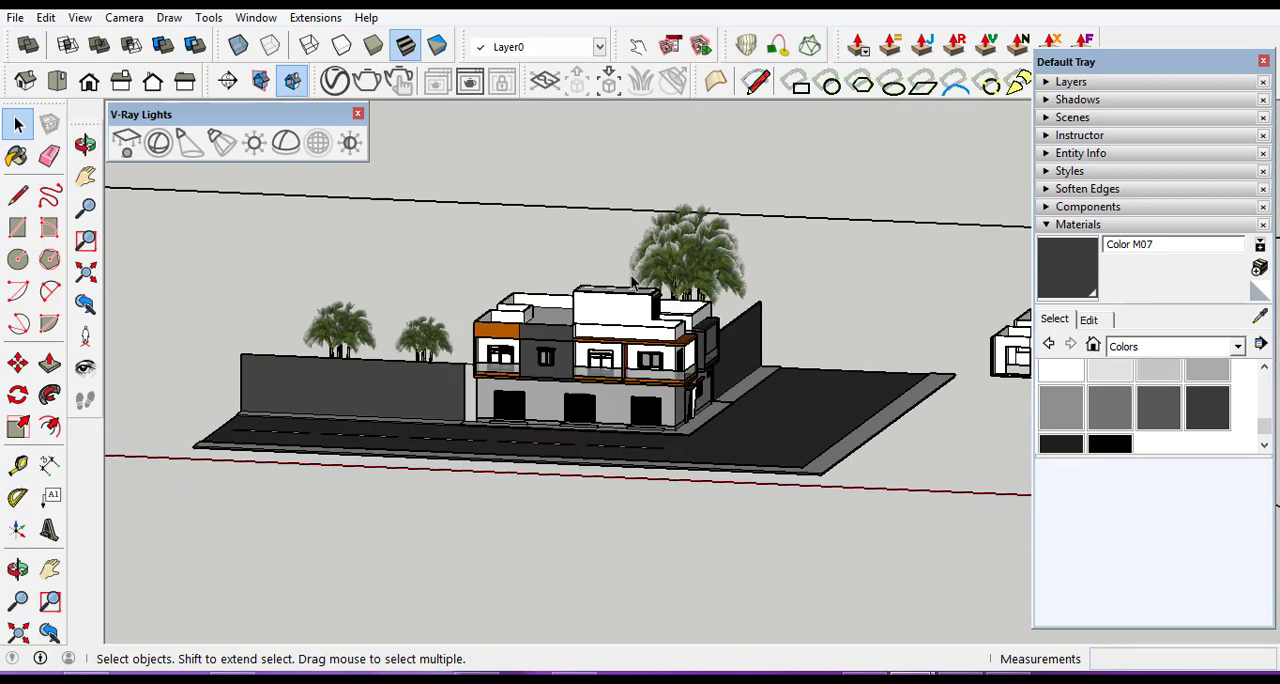
scroll(631, 285, "up", 2)
scroll(630, 374, "up", 2)
scroll(845, 521, "down", 2)
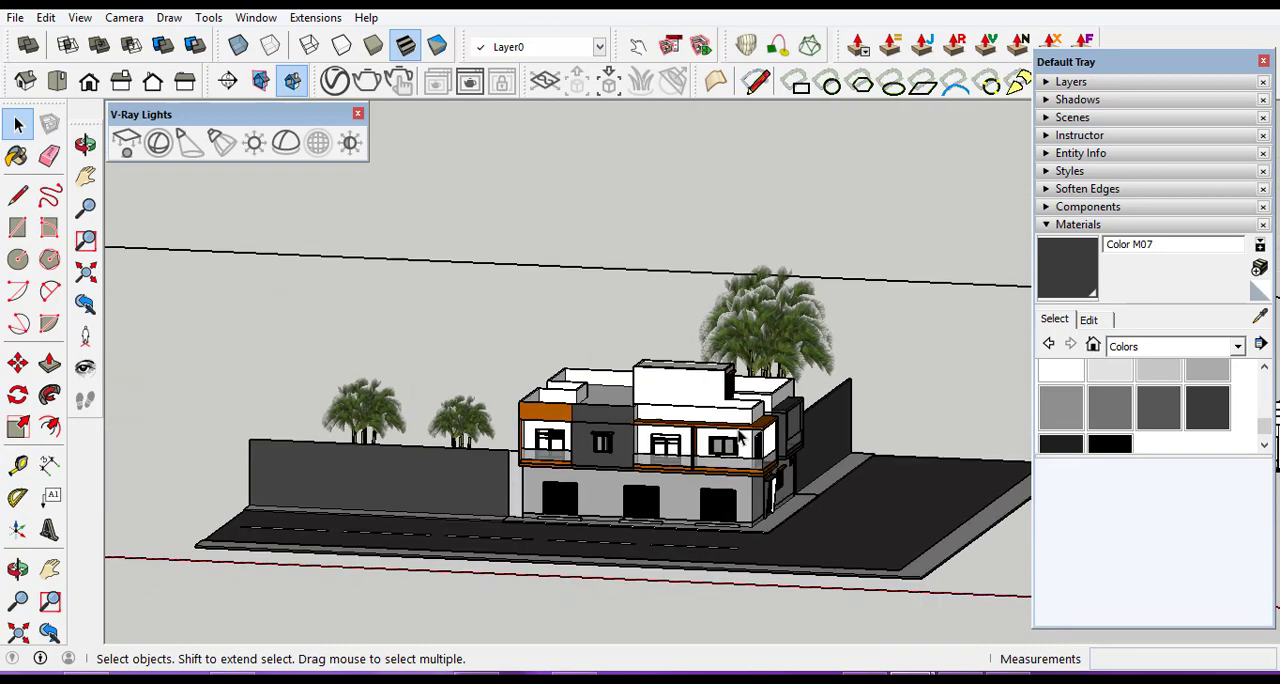
scroll(752, 533, "up", 4)
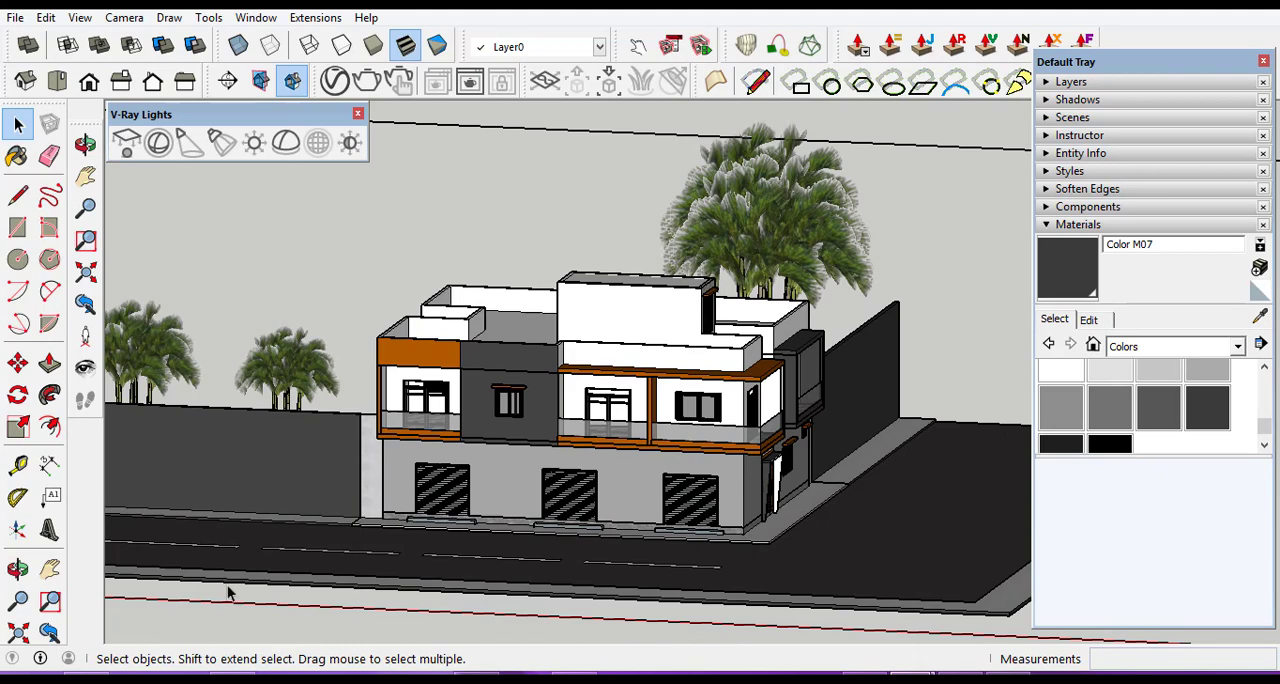
left_click(18, 568)
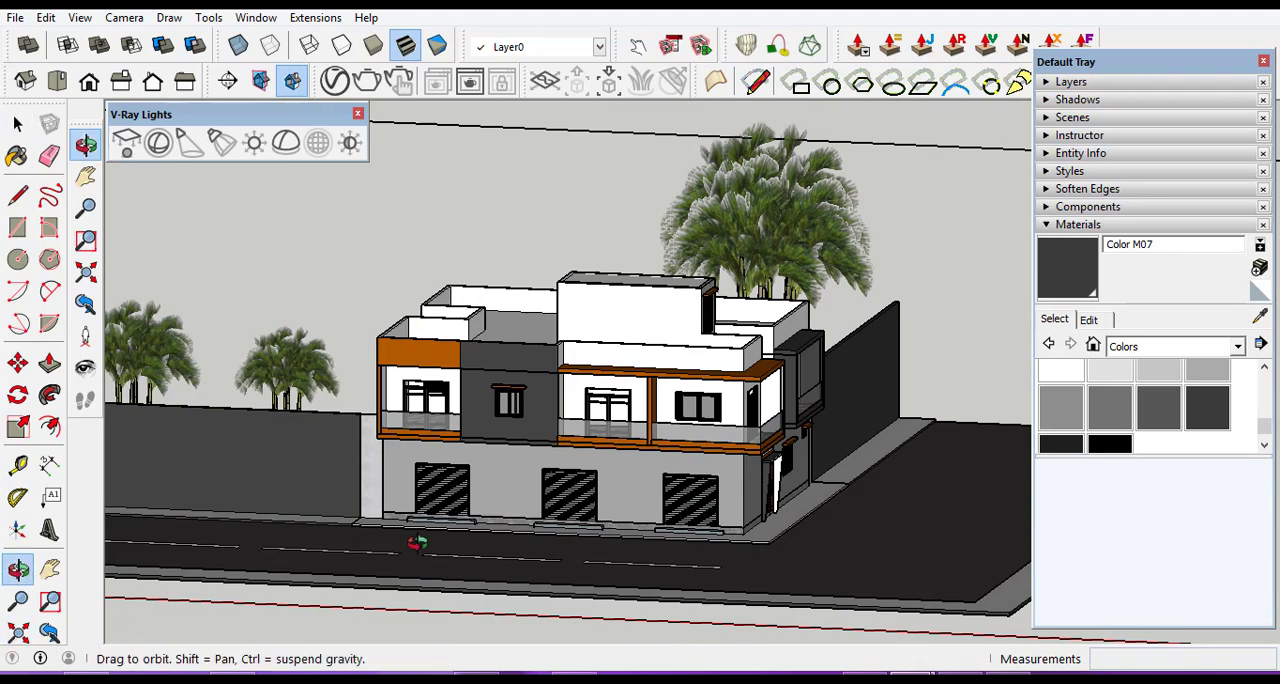
left_click_drag(508, 541, 508, 586)
scroll(812, 446, "down", 2)
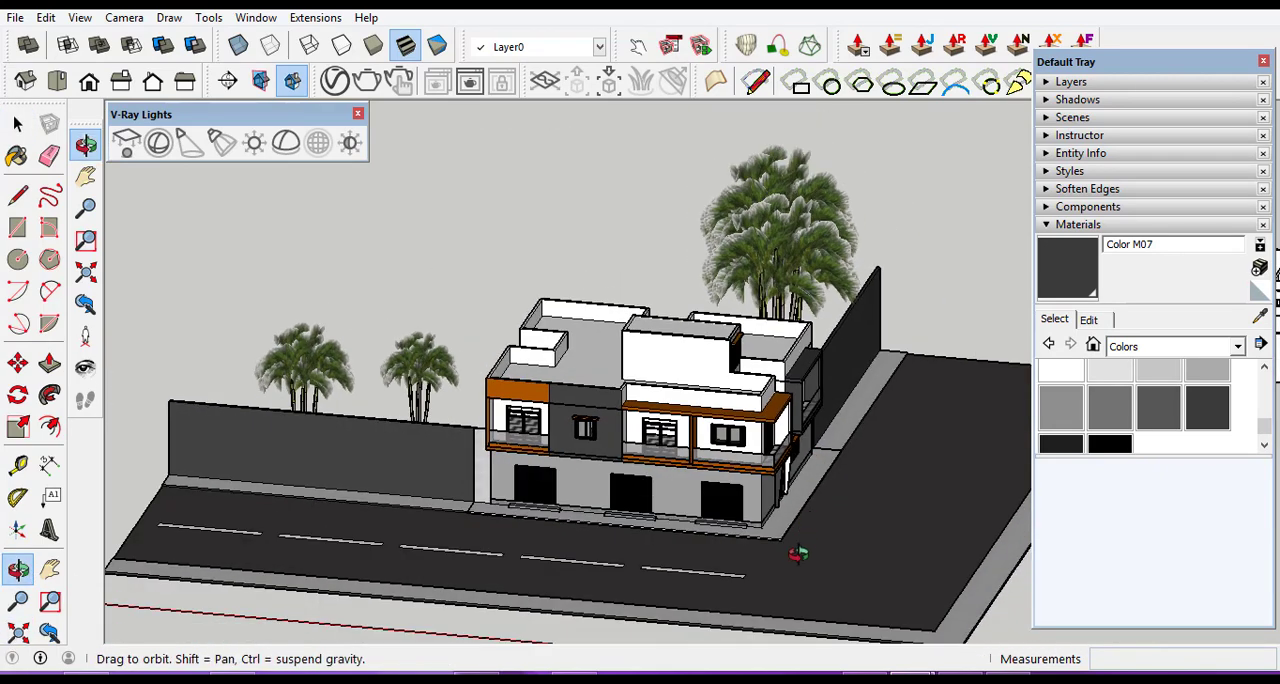
scroll(797, 555, "up", 2)
scroll(809, 549, "down", 2)
scroll(829, 550, "up", 3)
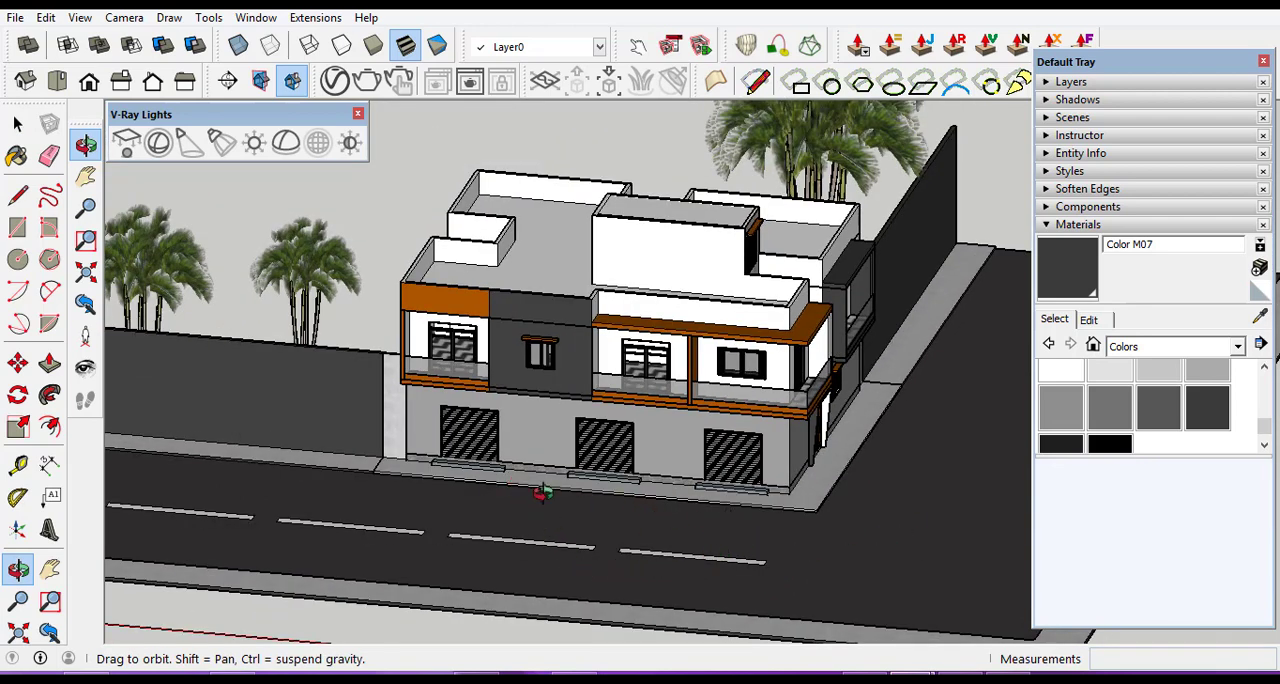
scroll(532, 485, "down", 2)
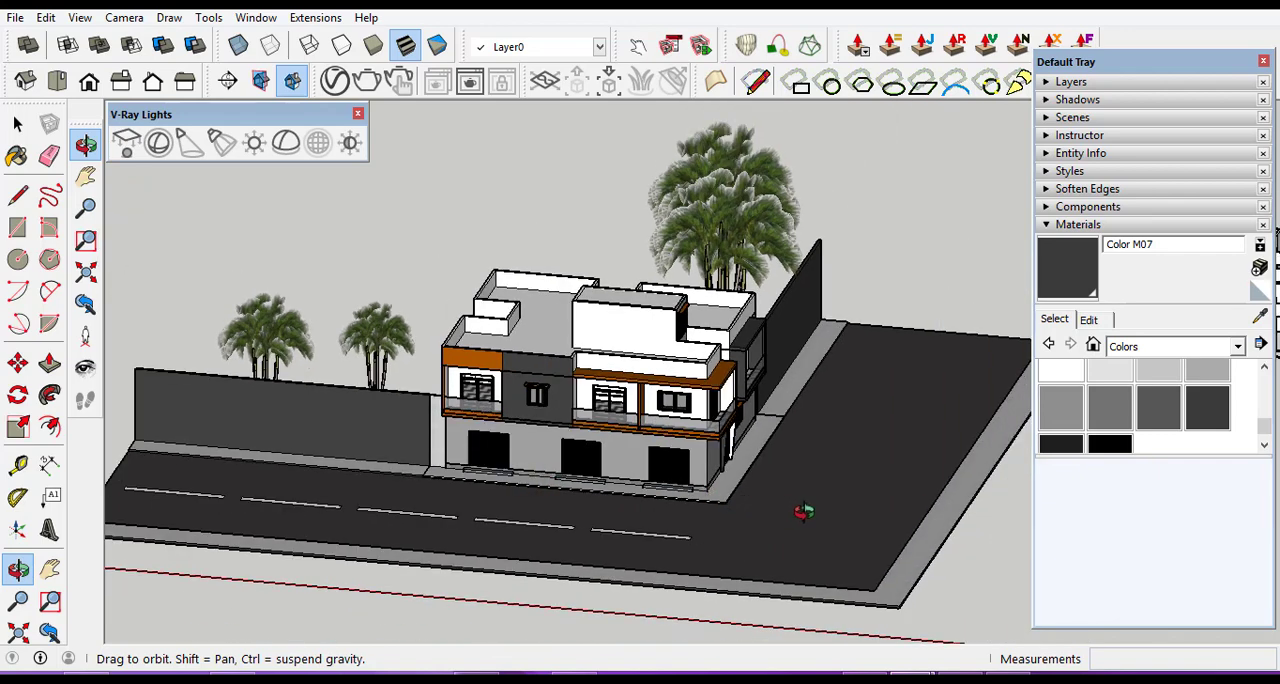
scroll(804, 511, "up", 2)
scroll(414, 447, "down", 3)
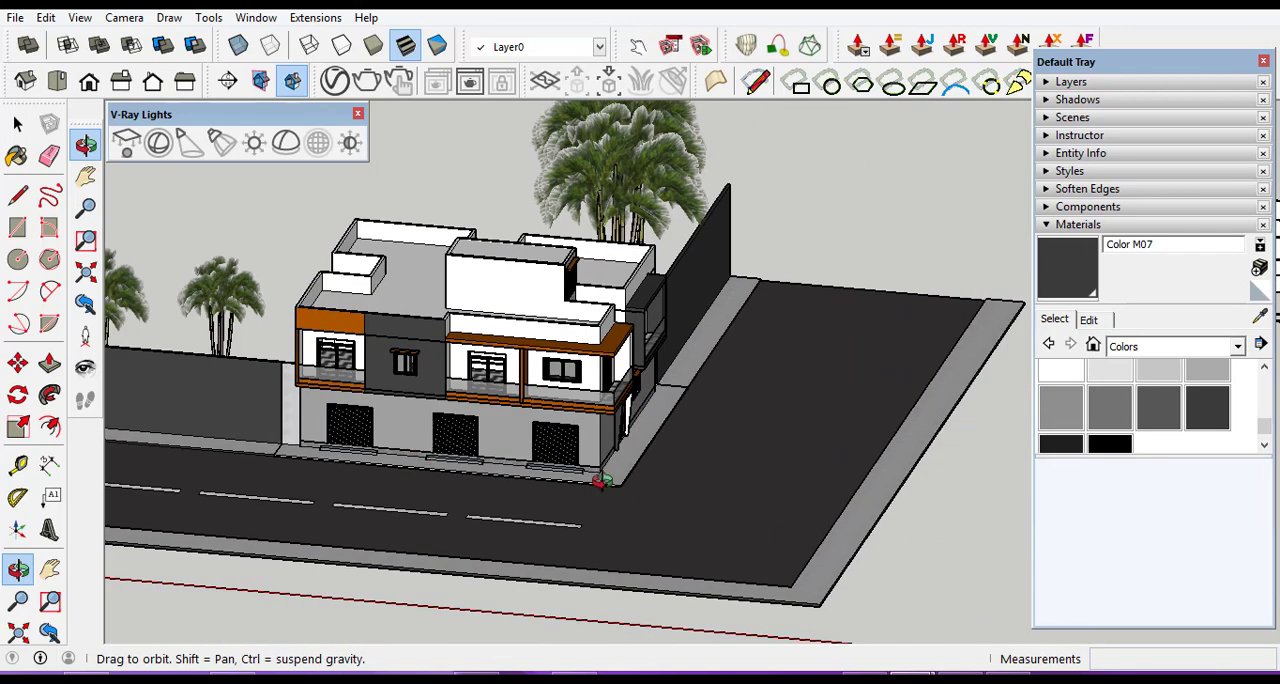
Copy the red car from beside the loose door and window models onto the road by the building's front corner, about 69.17 m away.
scroll(415, 420, "down", 2)
scroll(438, 410, "down", 5)
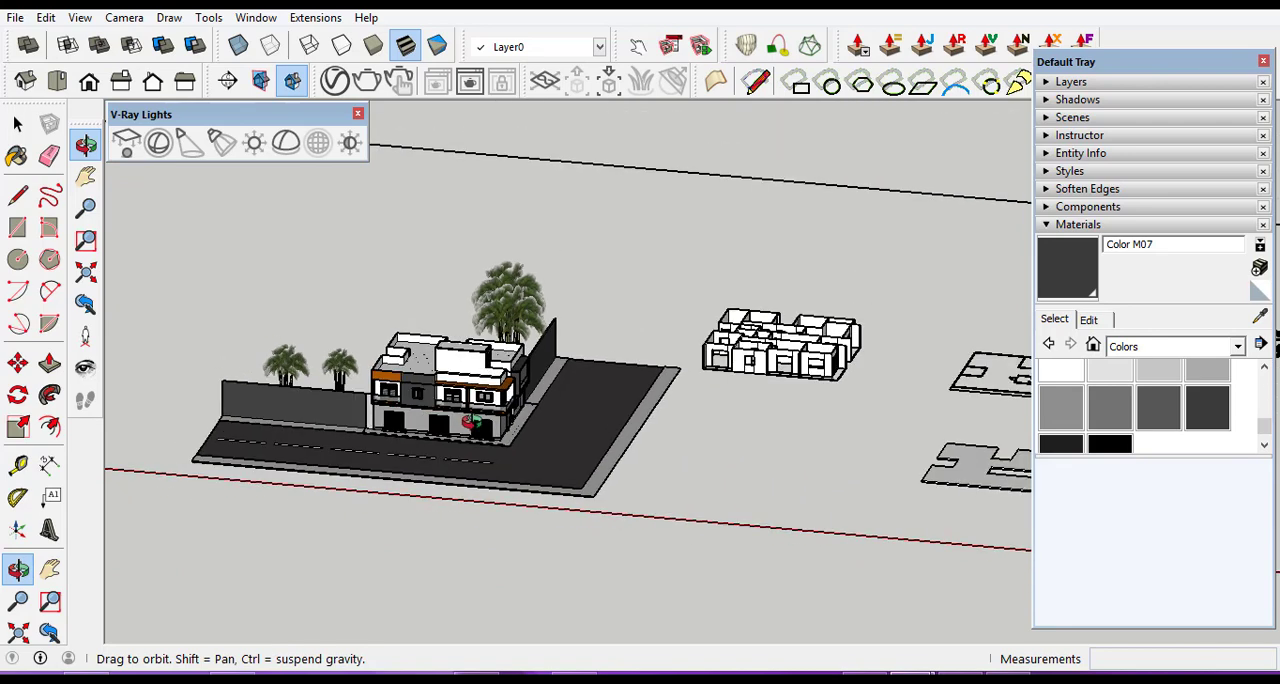
scroll(790, 425, "up", 4)
scroll(860, 425, "up", 8)
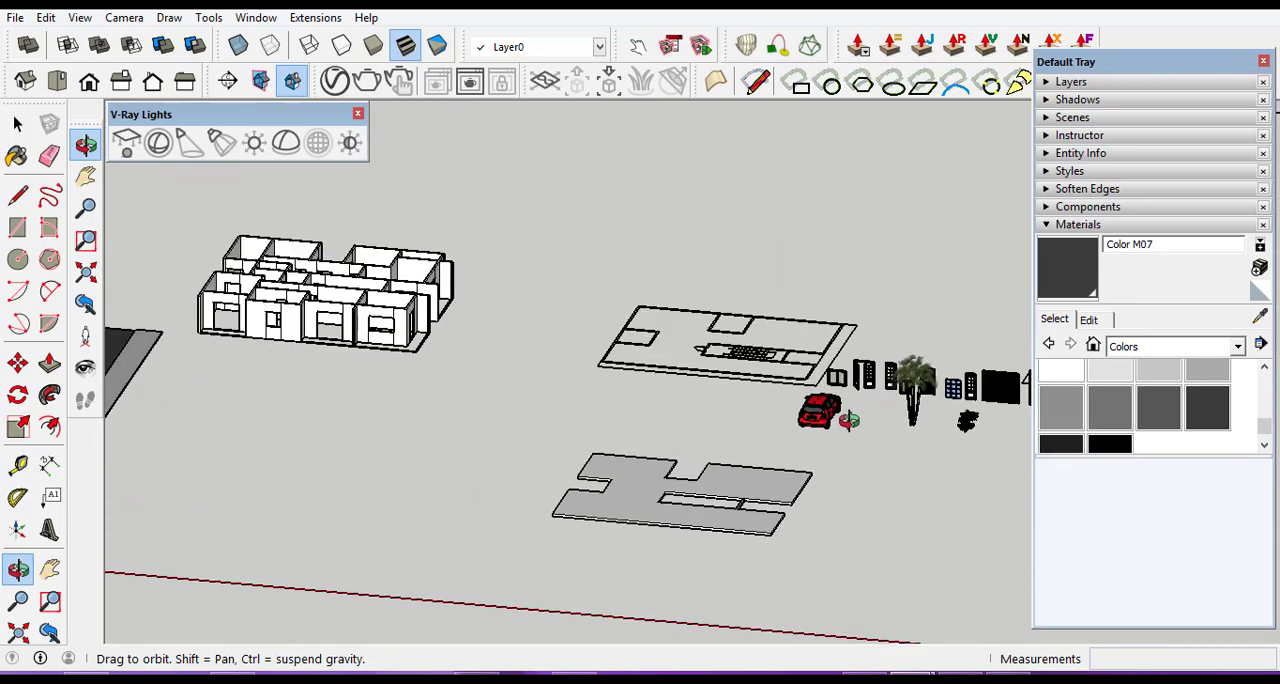
left_click(17, 122)
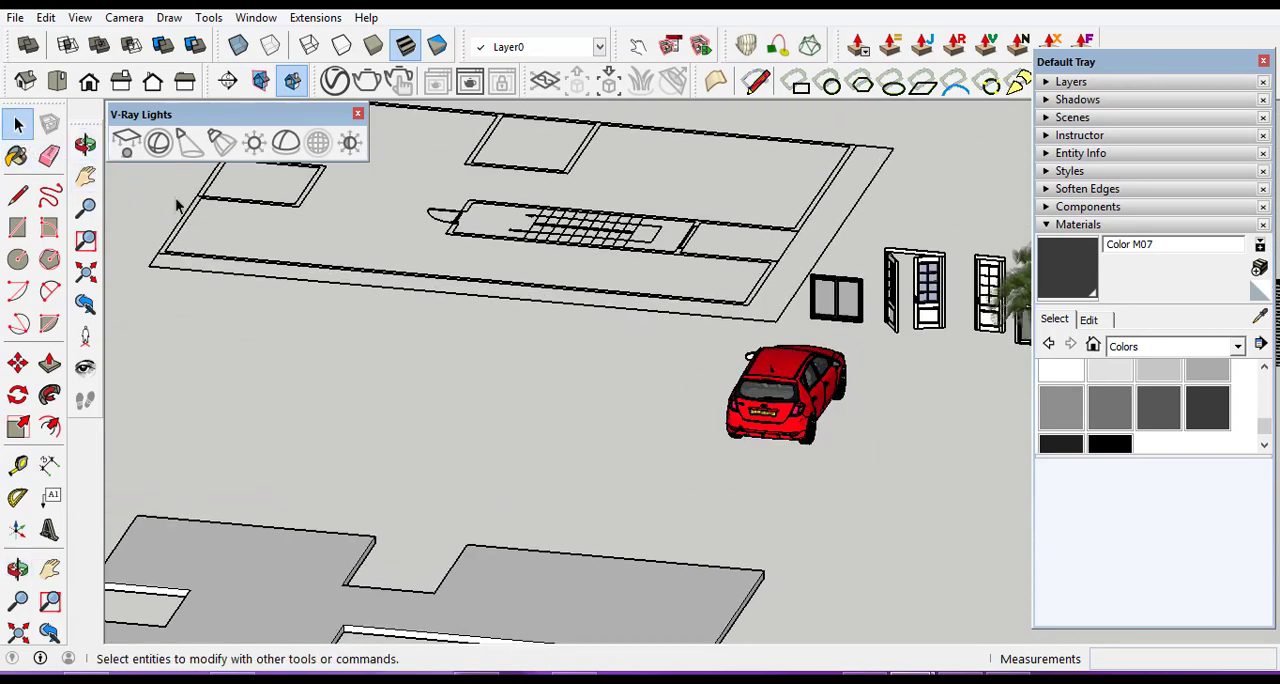
left_click(780, 402)
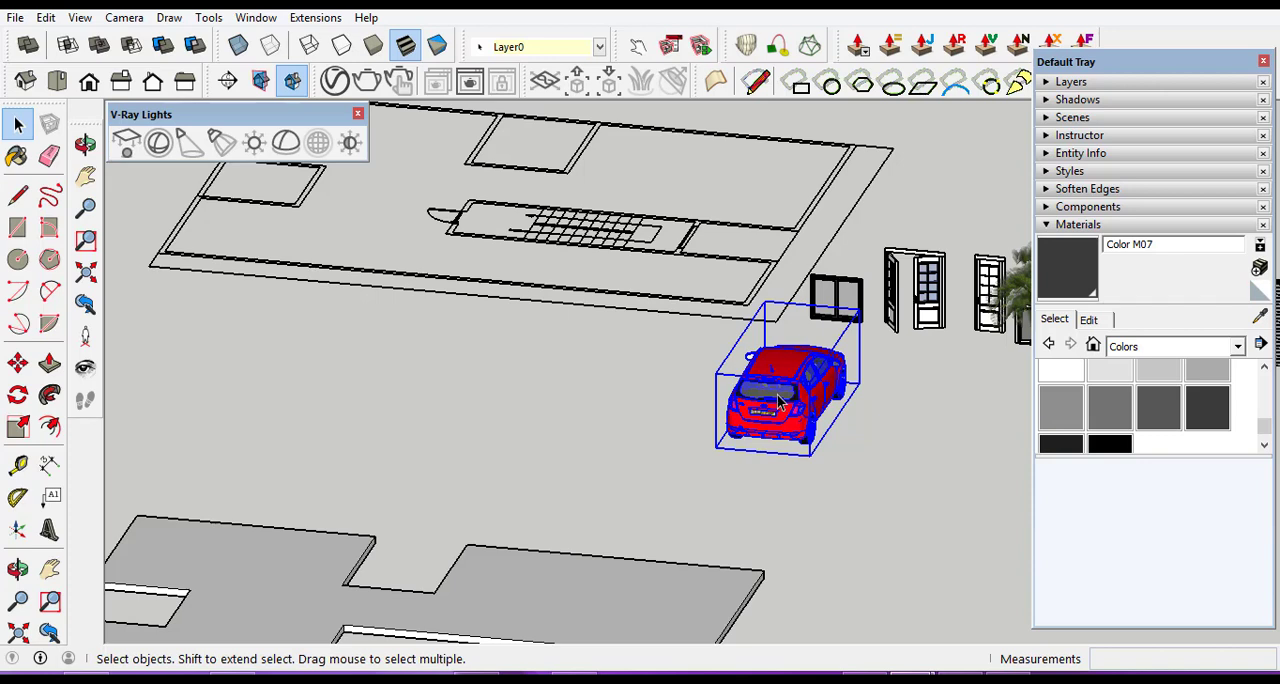
left_click(17, 363)
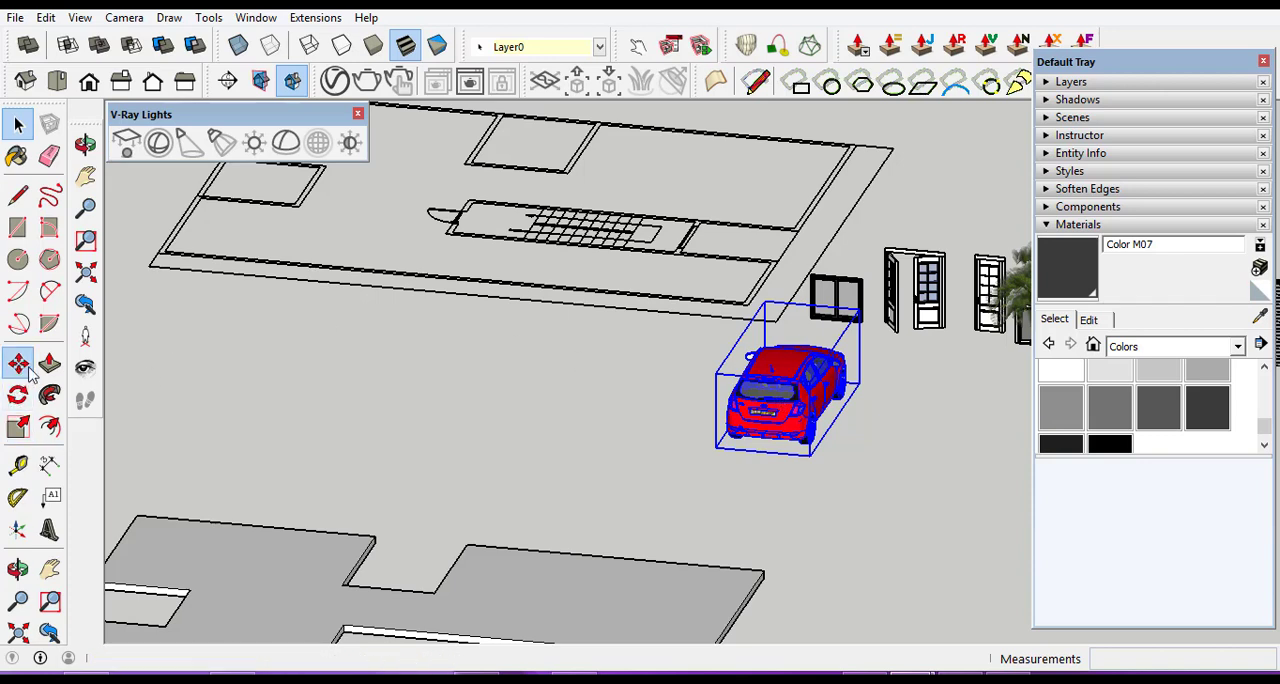
key("ctrl")
left_click(720, 447)
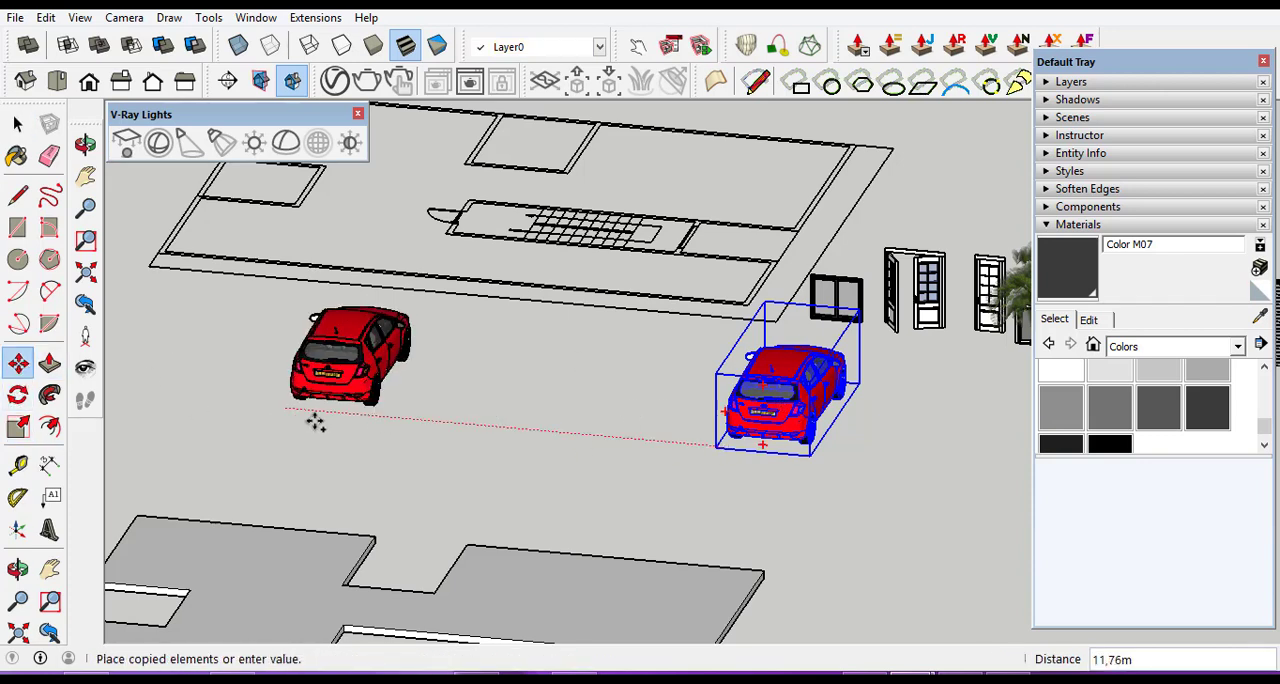
scroll(700, 450, "down", 5)
scroll(700, 450, "down", 8)
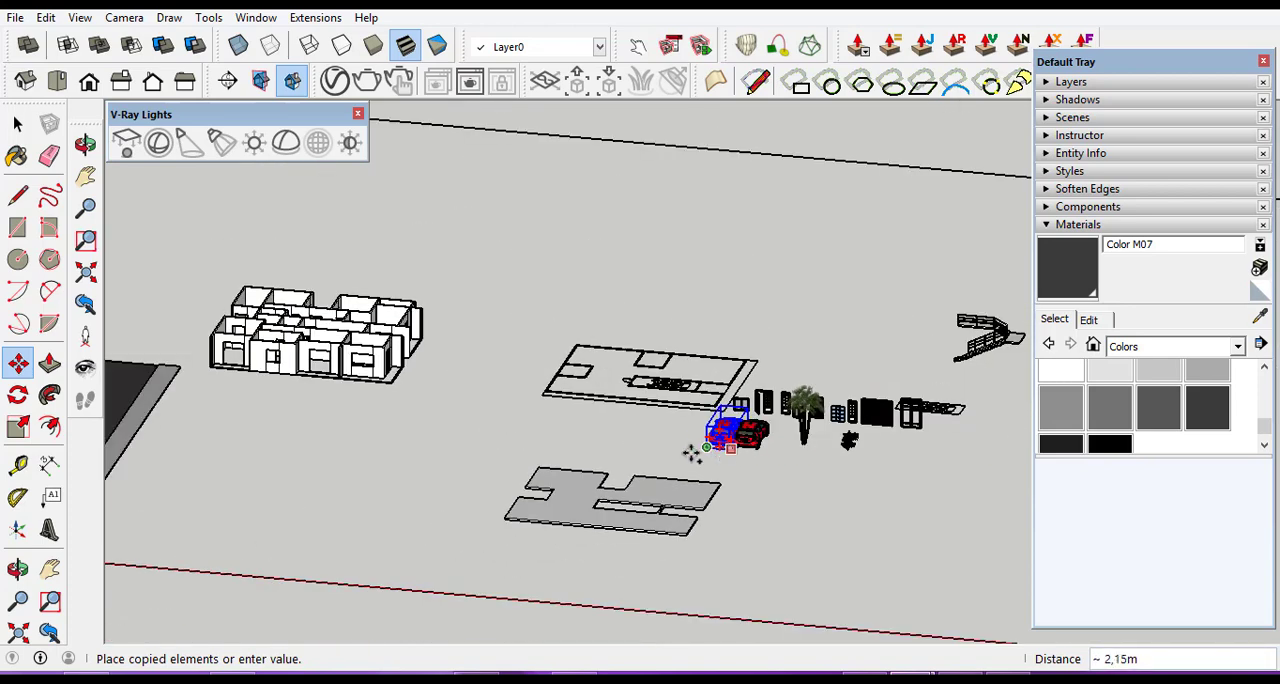
scroll(226, 493, "up", 10)
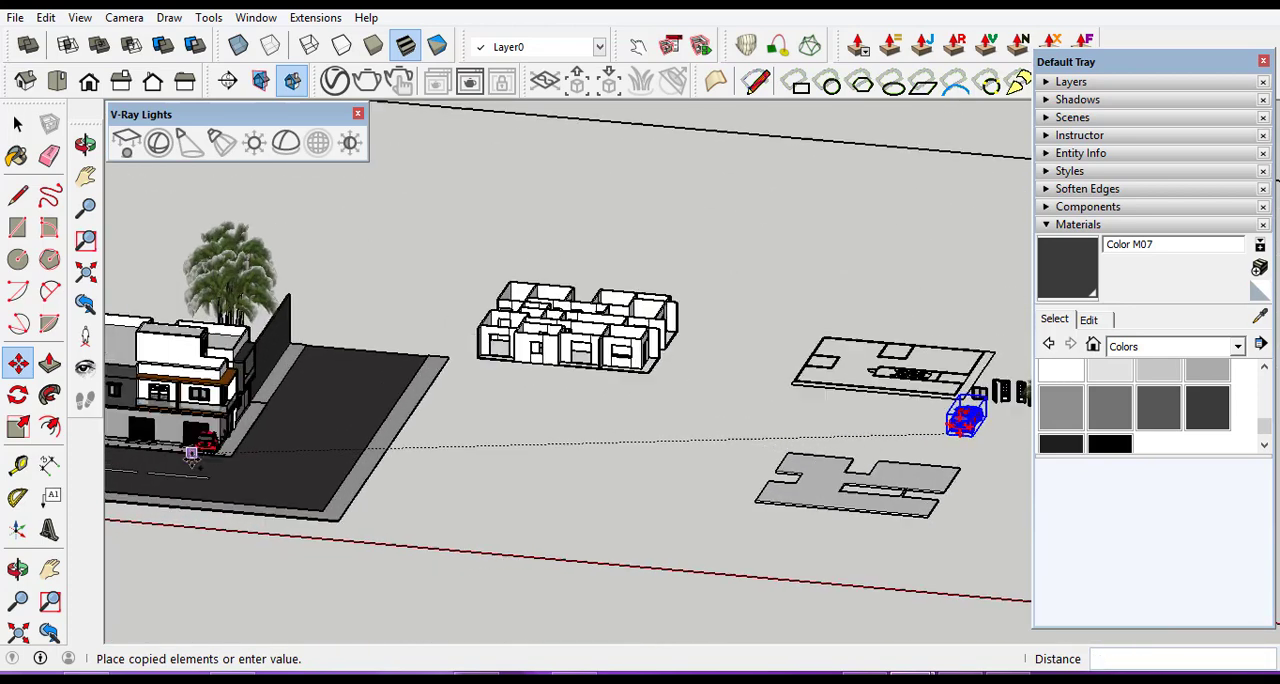
scroll(303, 497, "up", 8)
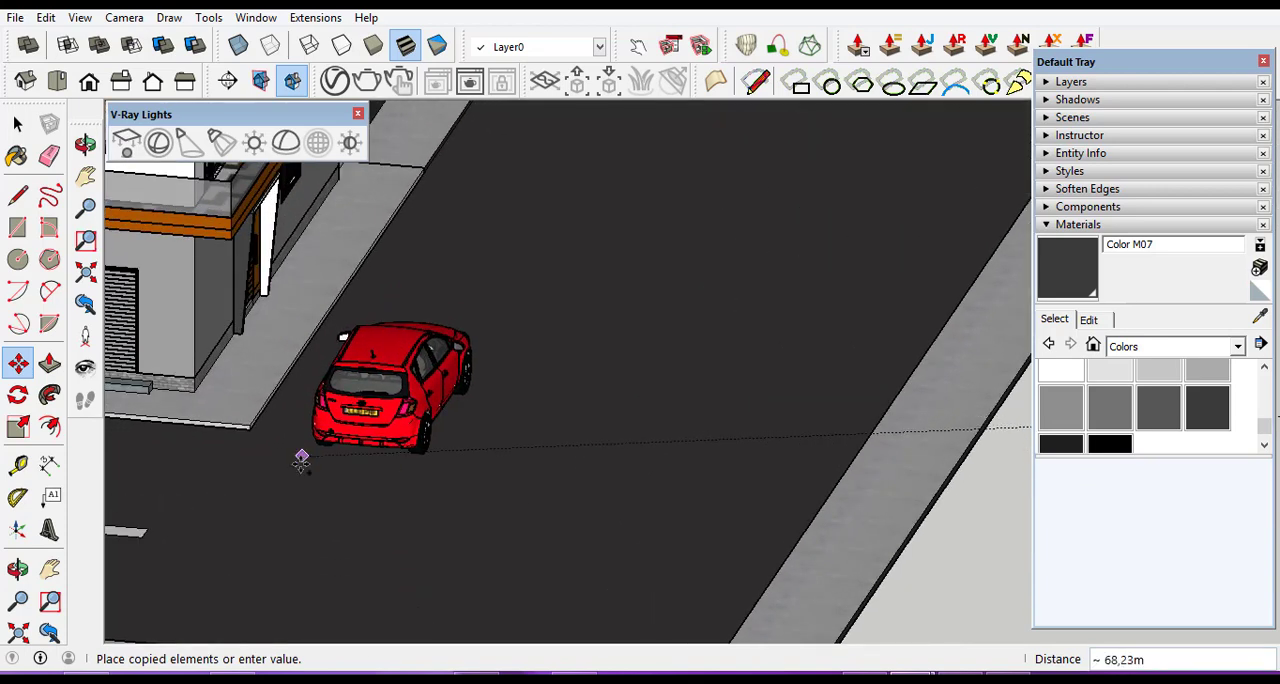
left_click(270, 503)
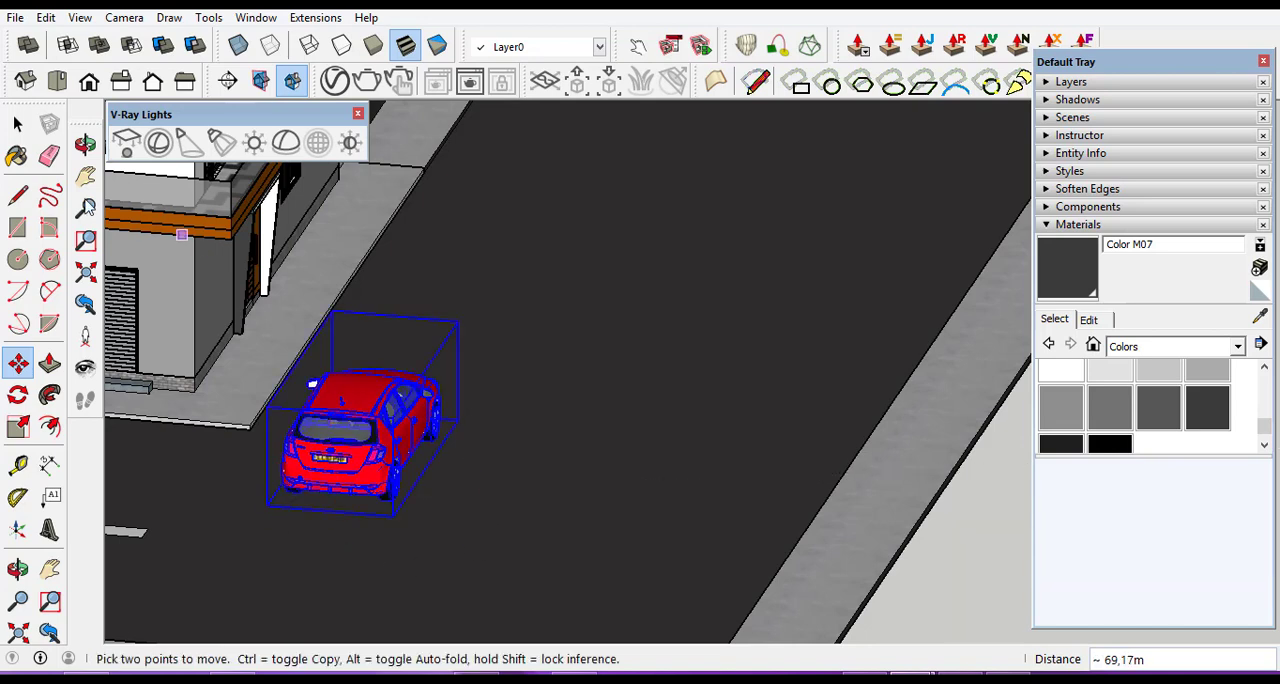
left_click(17, 124)
scroll(687, 398, "down", 10)
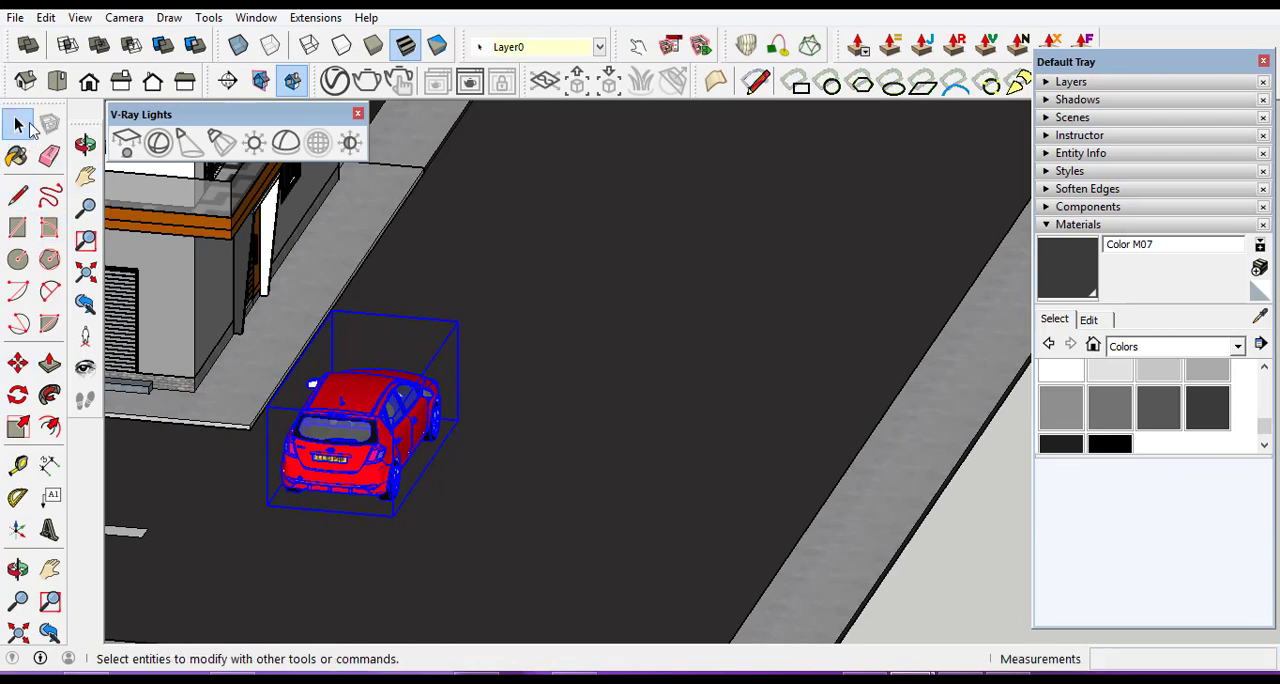
left_click(860, 435)
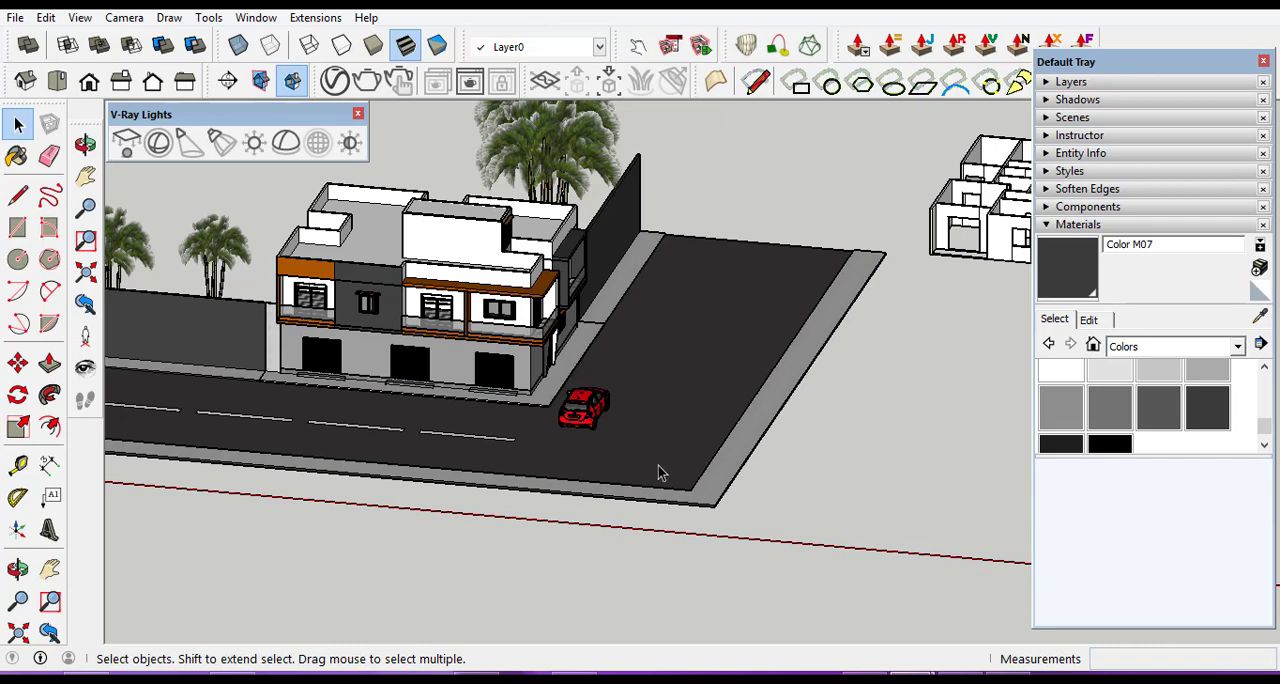
Position the camera on the ground in front of the building at 1,68 m eye height and turn it toward the front facade.
left_click(125, 18)
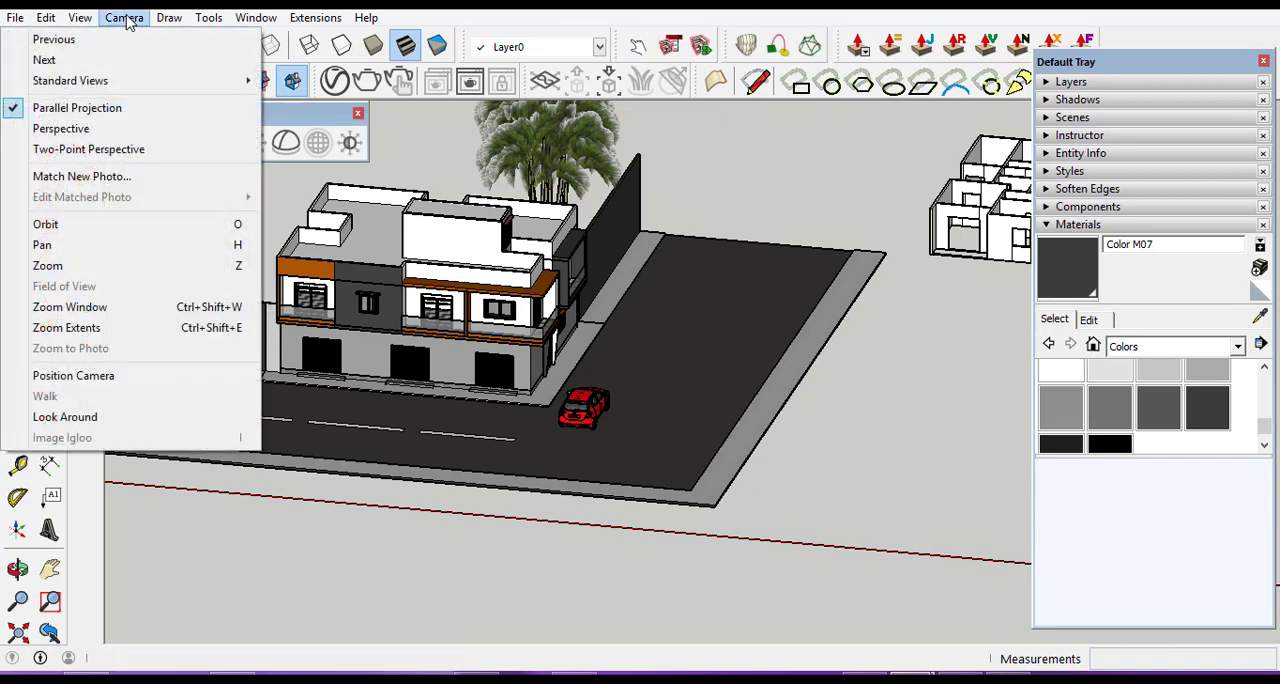
left_click(110, 376)
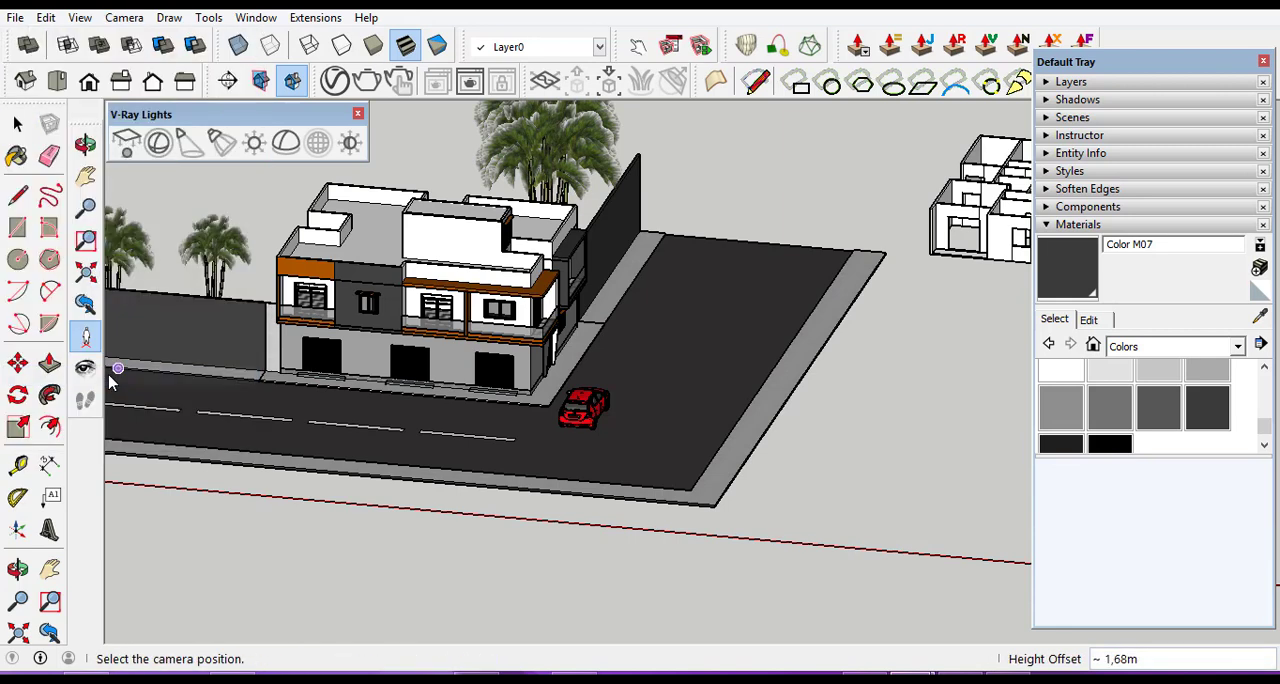
left_click(339, 545)
type("1,68")
key("Return")
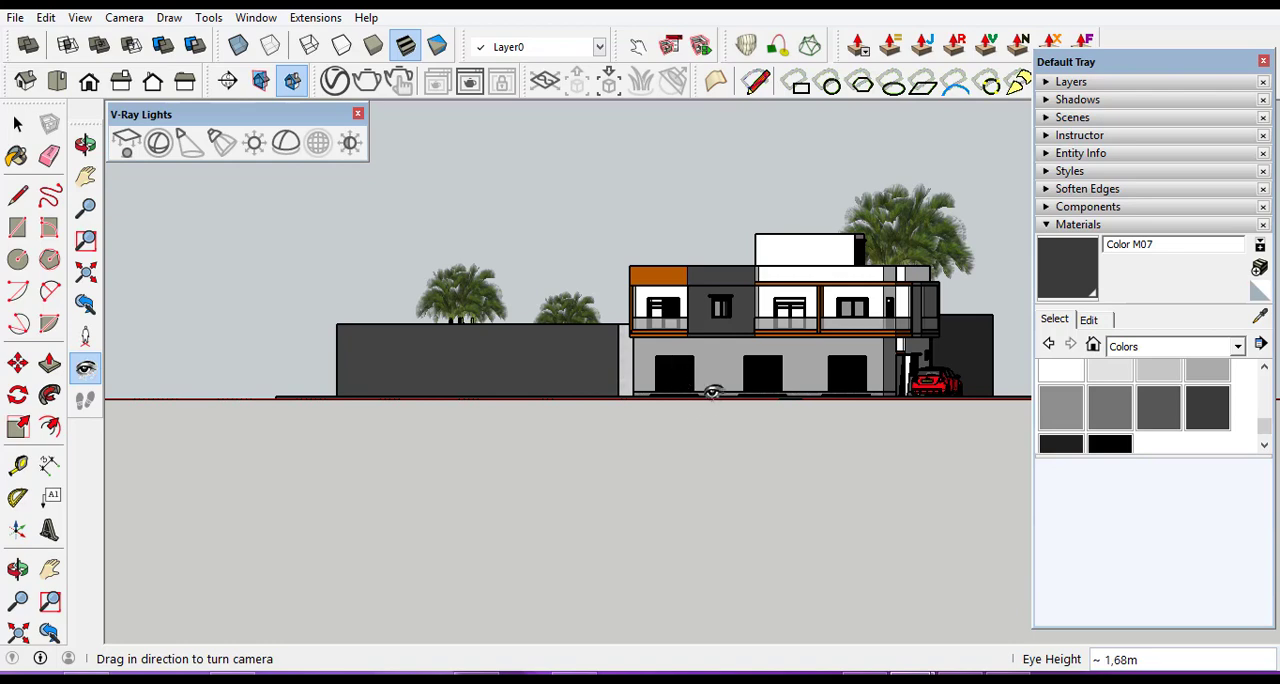
left_click_drag(716, 393, 880, 401)
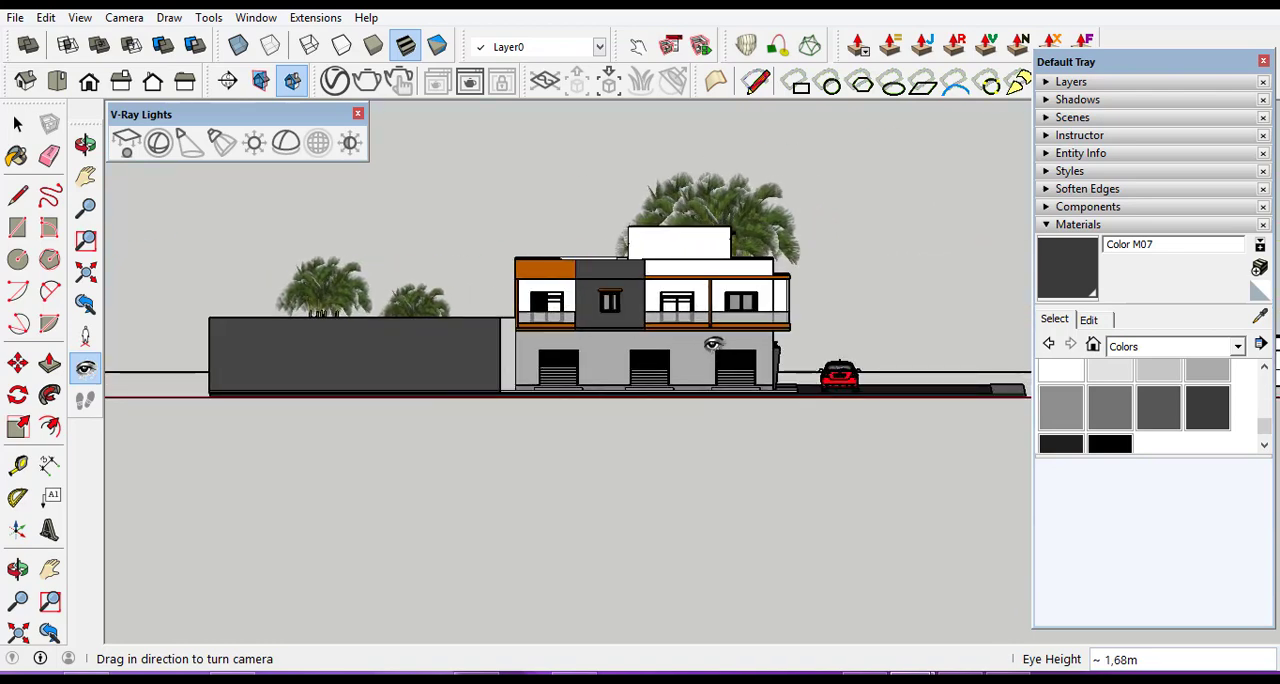
Bring the viewpoint closer to the front facade and raise it to about 7.5 m eye height, looking slightly down.
scroll(693, 321, "up", 3)
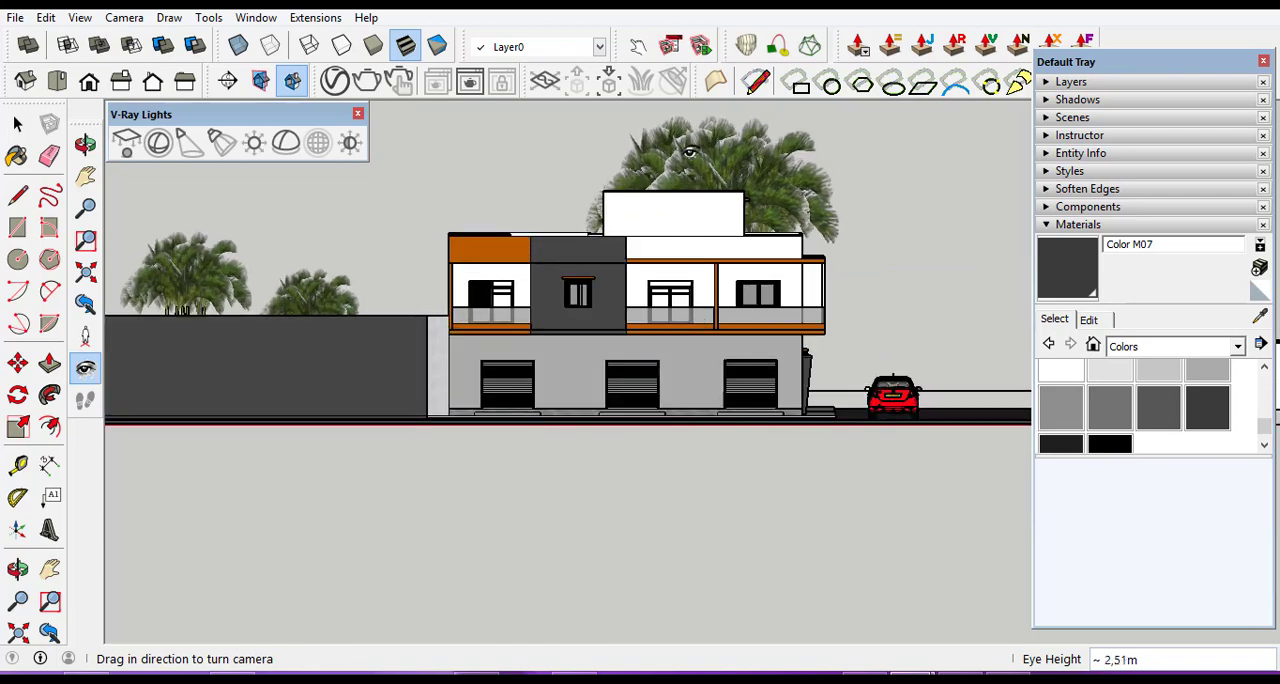
scroll(699, 125, "up", 2)
scroll(700, 133, "up", 1)
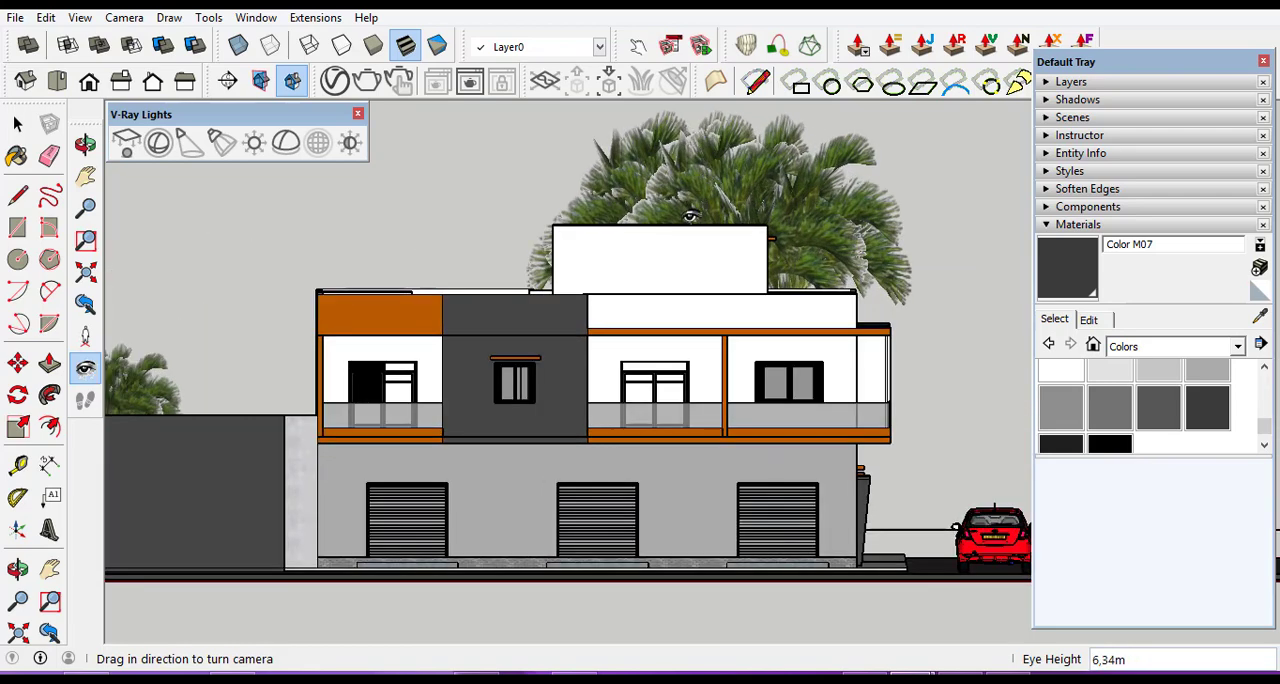
scroll(625, 320, "down", 2)
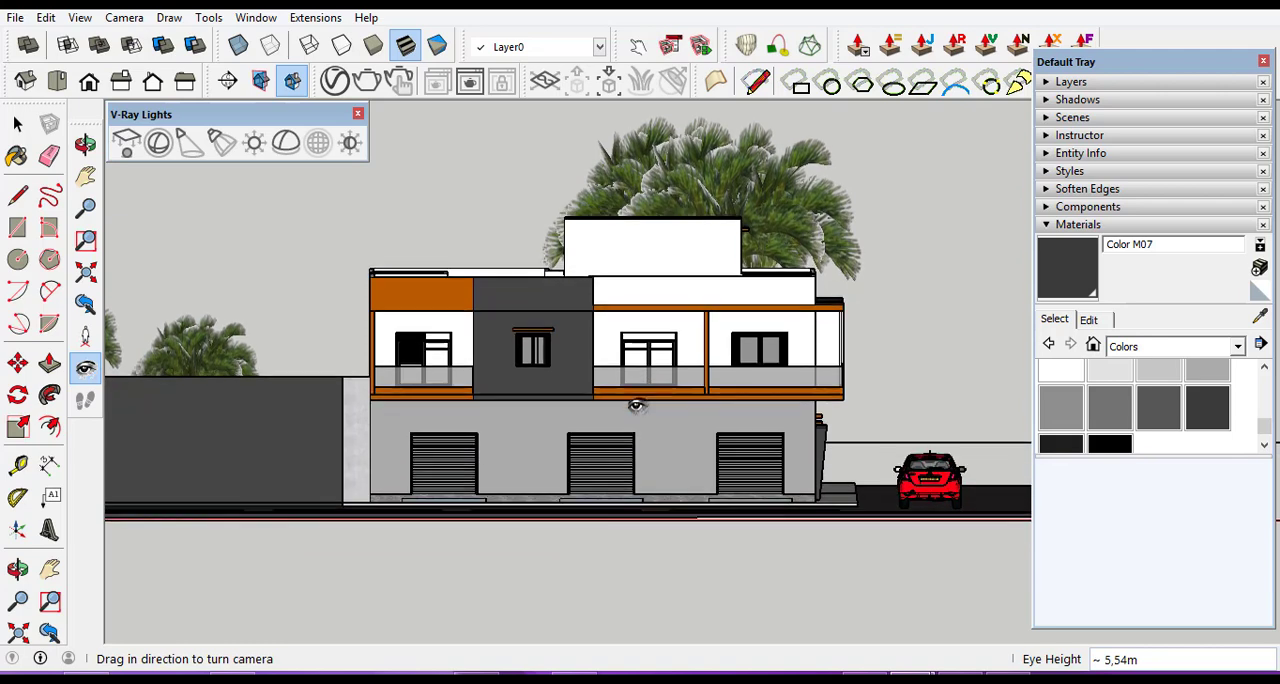
middle_click_drag(637, 405, 627, 460)
scroll(627, 460, "down", 2)
scroll(700, 218, "up", 2)
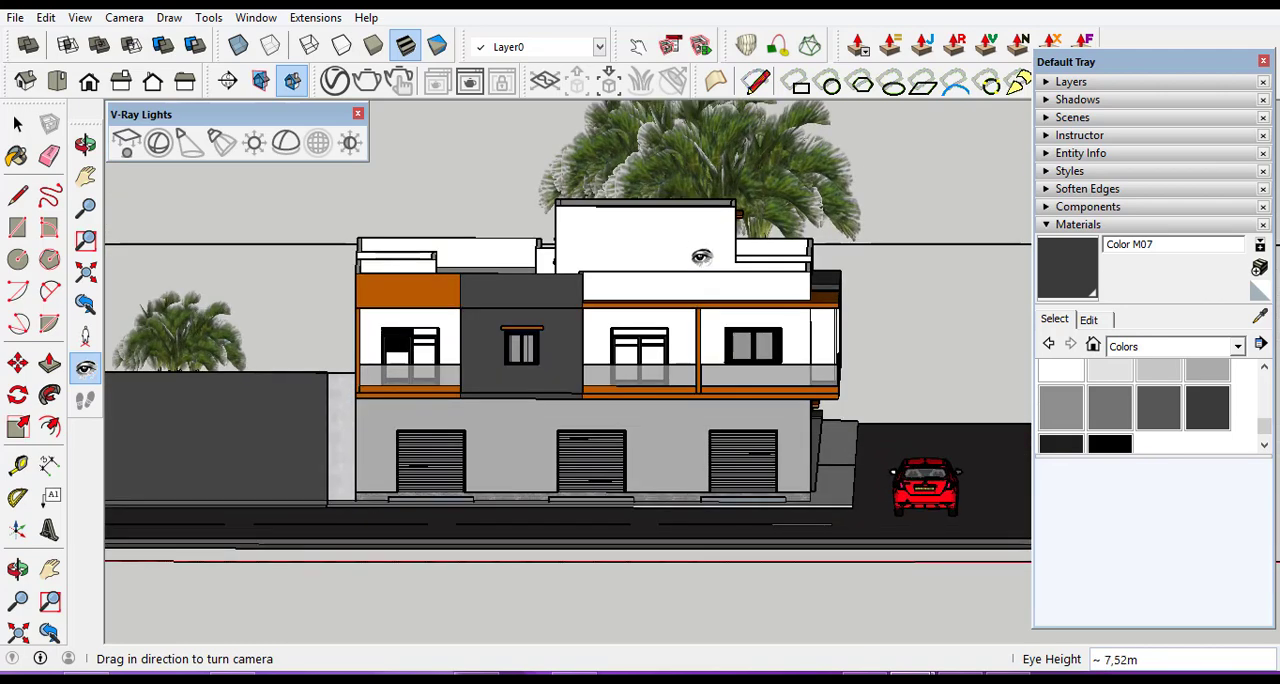
Angle the view to show the side-street corner beside the front facade, closing in at about 6.5 m eye height.
middle_click_drag(803, 444, 692, 428)
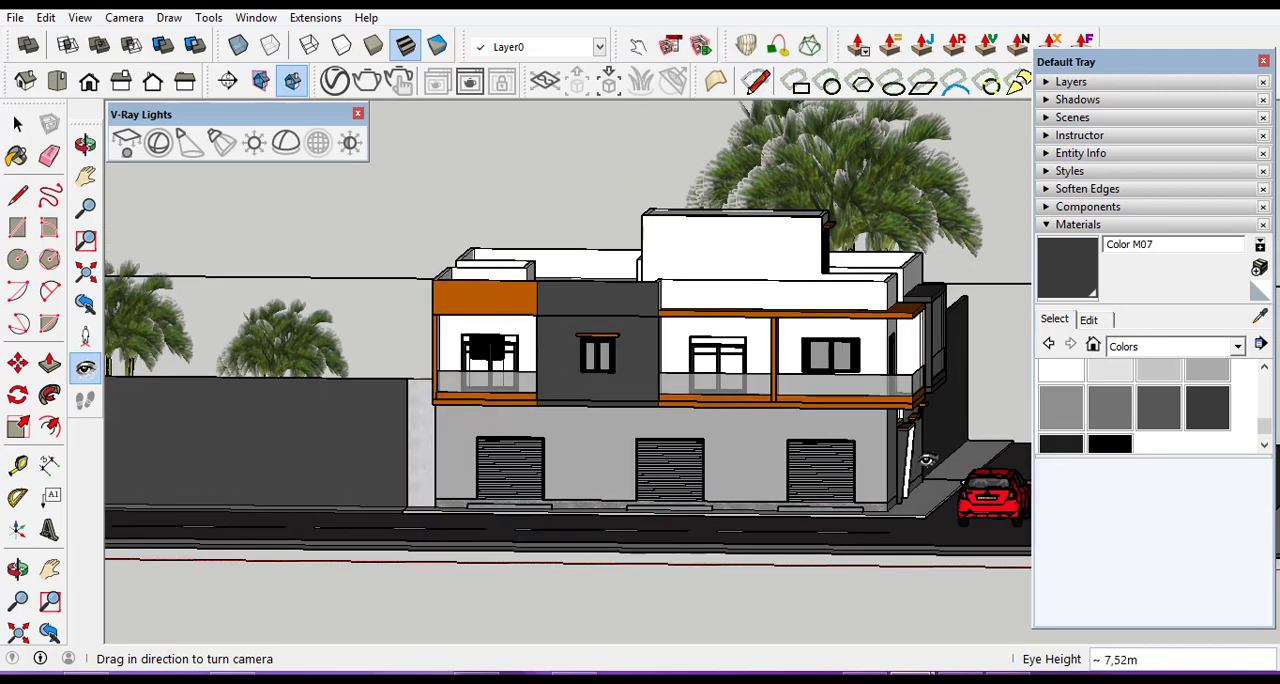
middle_click_drag(793, 461, 828, 458)
scroll(944, 454, "up", 2)
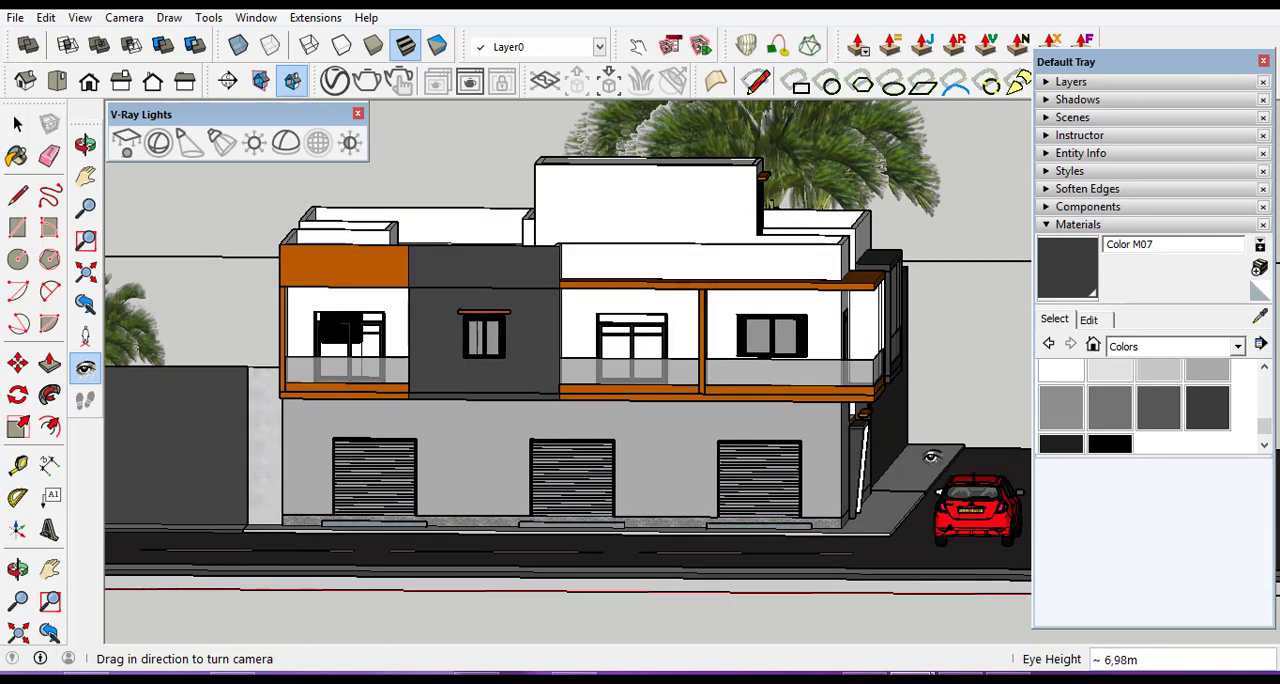
middle_click_drag(931, 456, 925, 457)
scroll(930, 457, "up", 4)
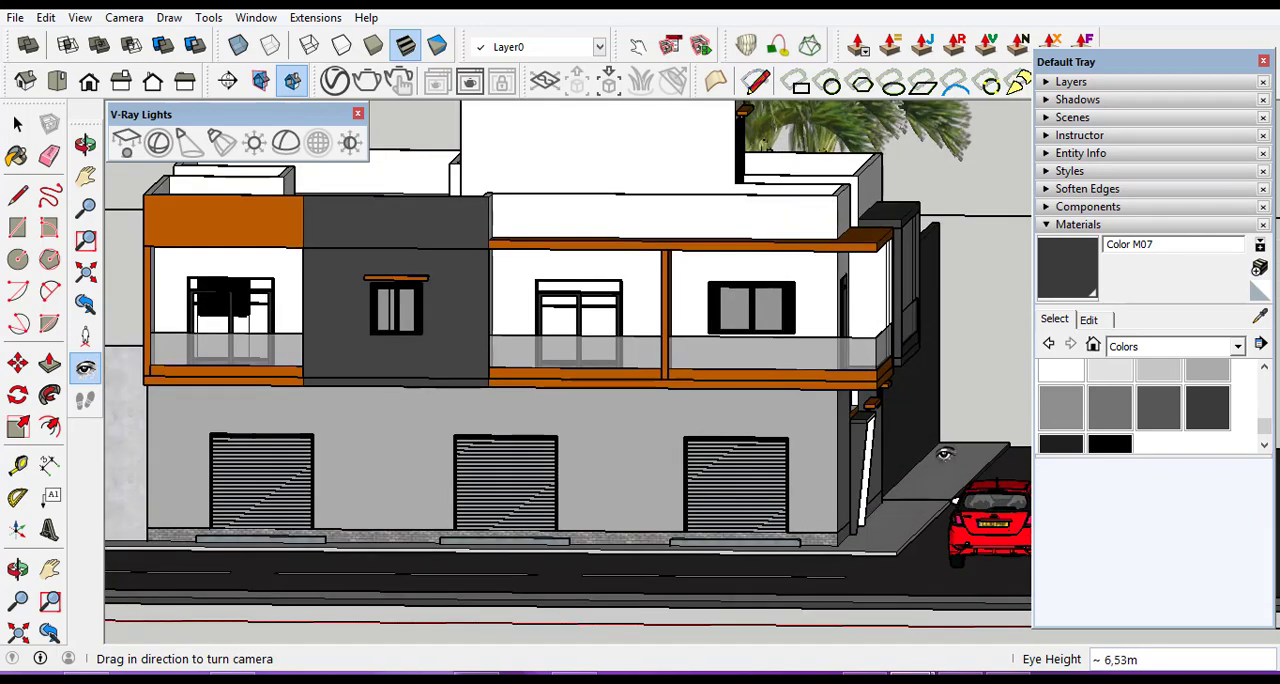
Frame the whole front facade, roof terraces, road and red car from a raised eye height of about 9.9 m.
scroll(966, 482, "down", 2)
scroll(757, 421, "down", 1)
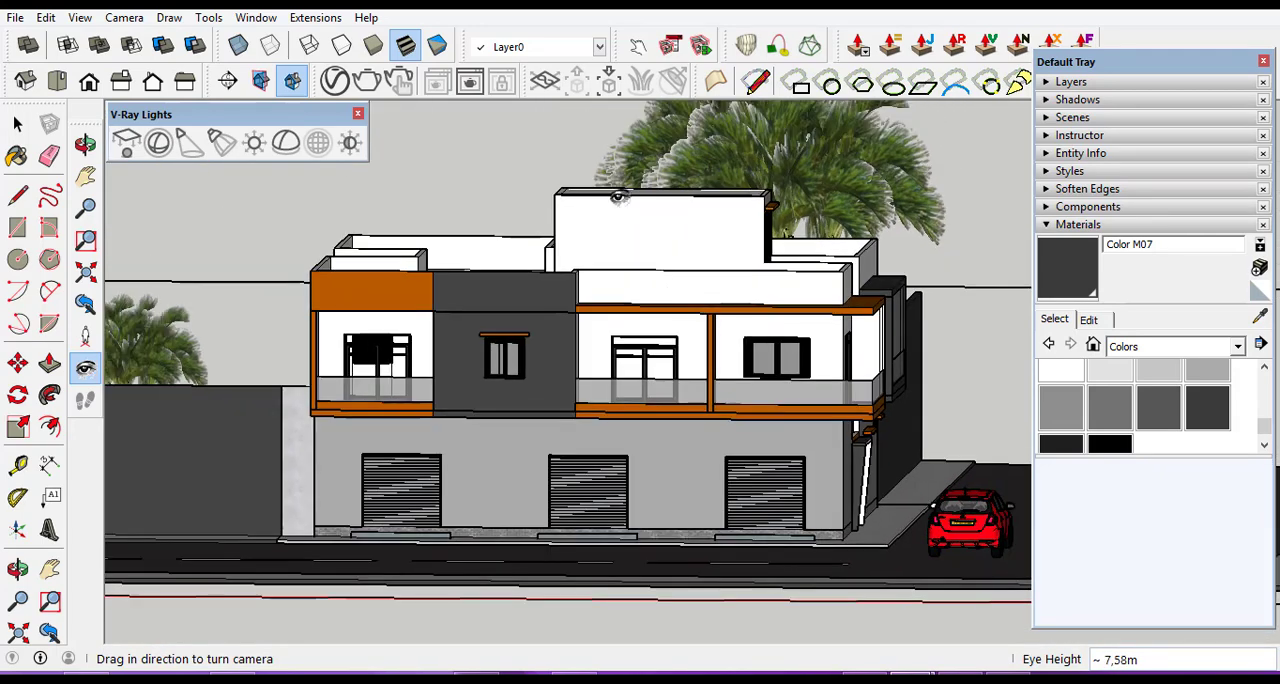
scroll(612, 144, "down", 1)
scroll(611, 143, "up", 1)
scroll(716, 223, "down", 1)
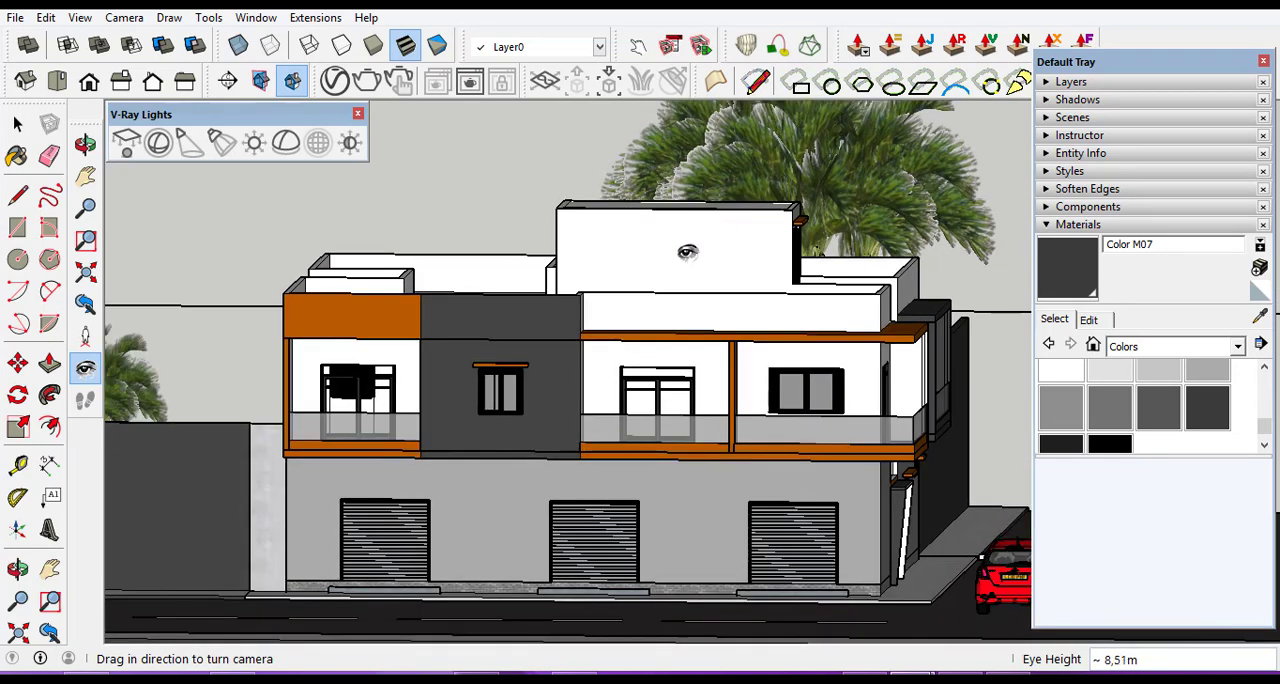
scroll(704, 200, "down", 1)
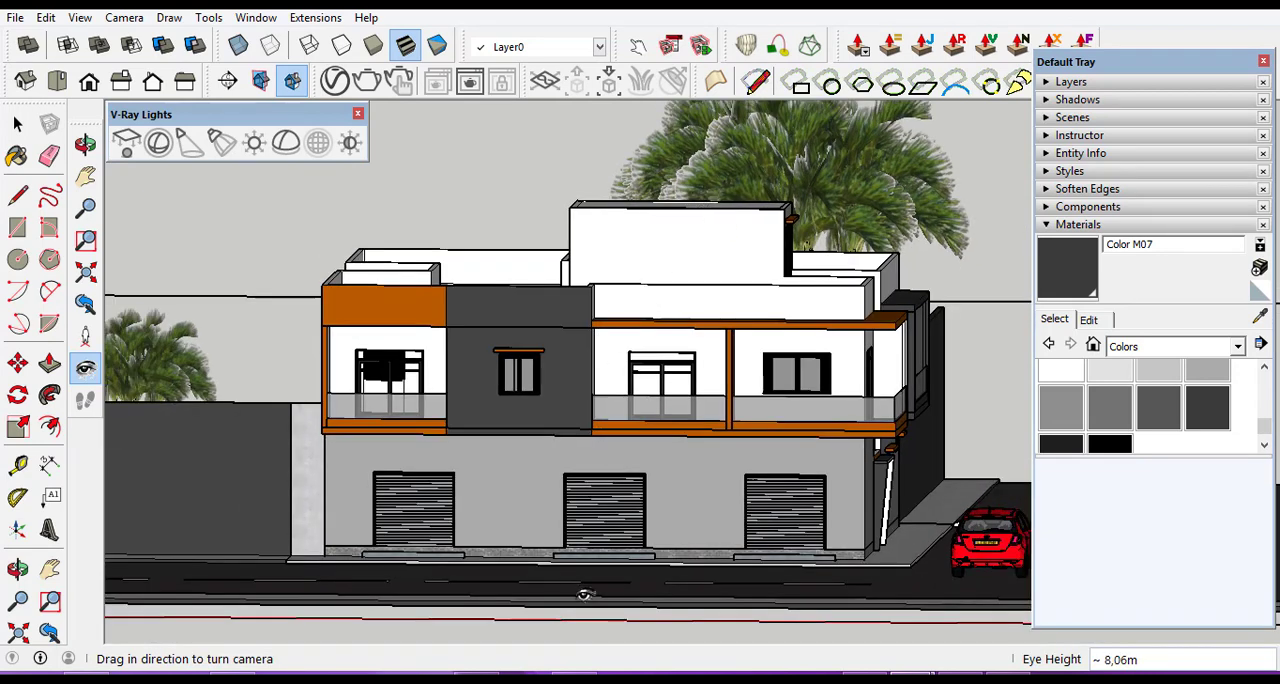
scroll(584, 594, "up", 2)
left_click_drag(576, 581, 570, 532)
scroll(577, 607, "down", 1)
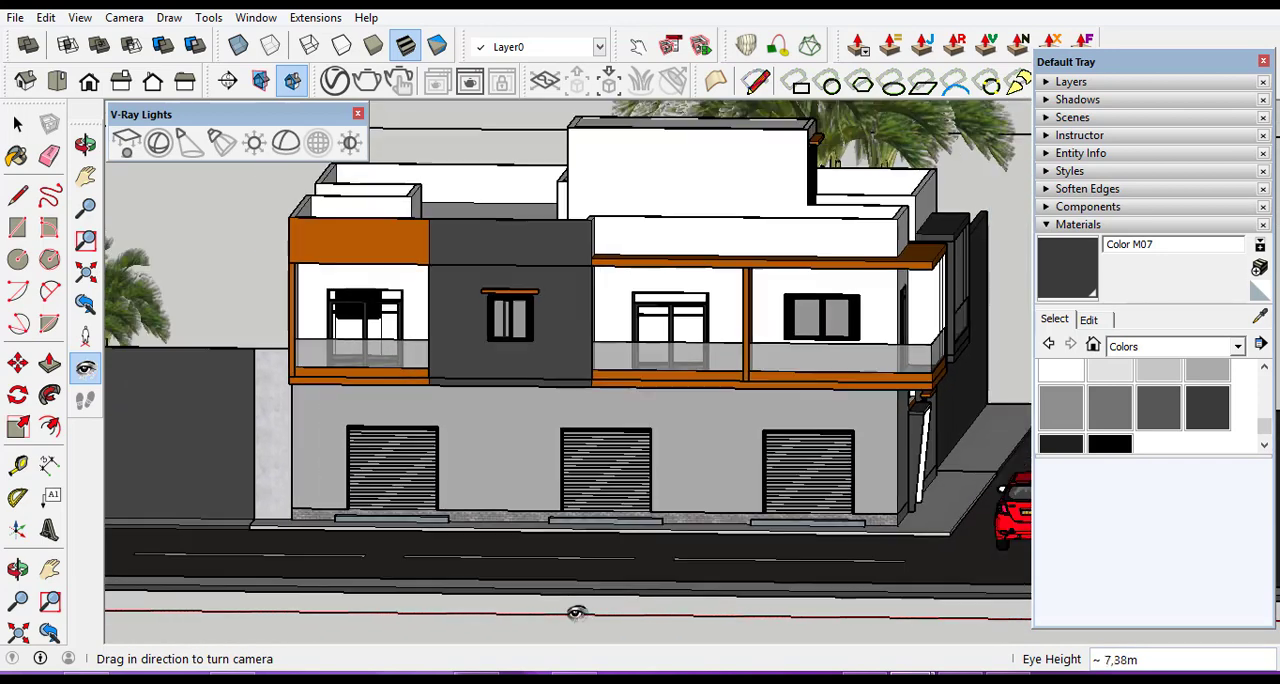
middle_click_drag(597, 288, 600, 384)
scroll(594, 490, "down", 1)
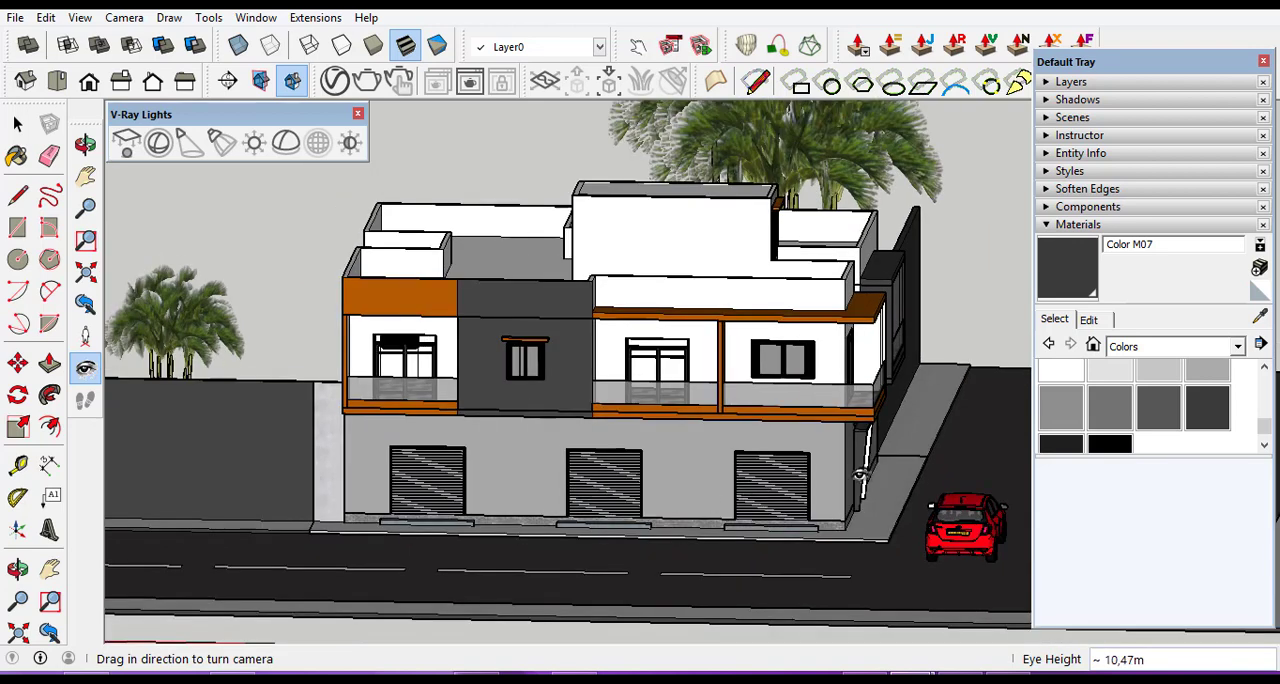
scroll(895, 550, "up", 1)
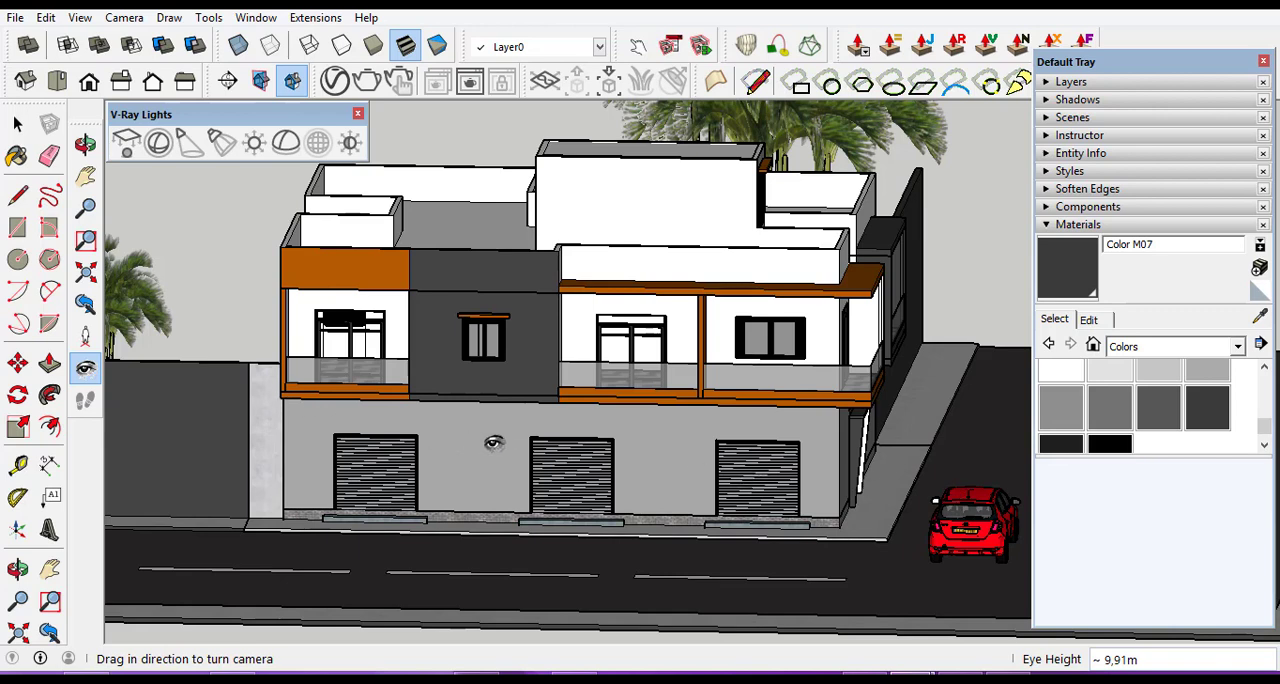
left_click_drag(478, 443, 513, 444)
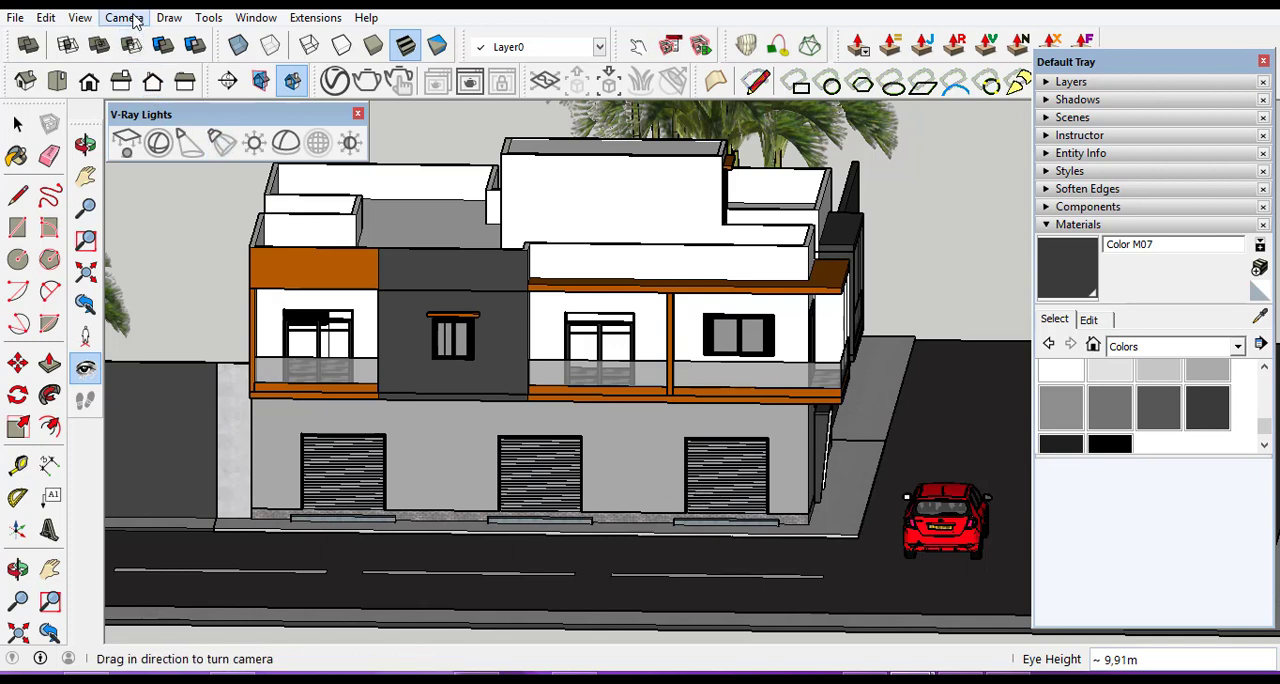
Save the framed view of the front facade as a new scene.
left_click(80, 18)
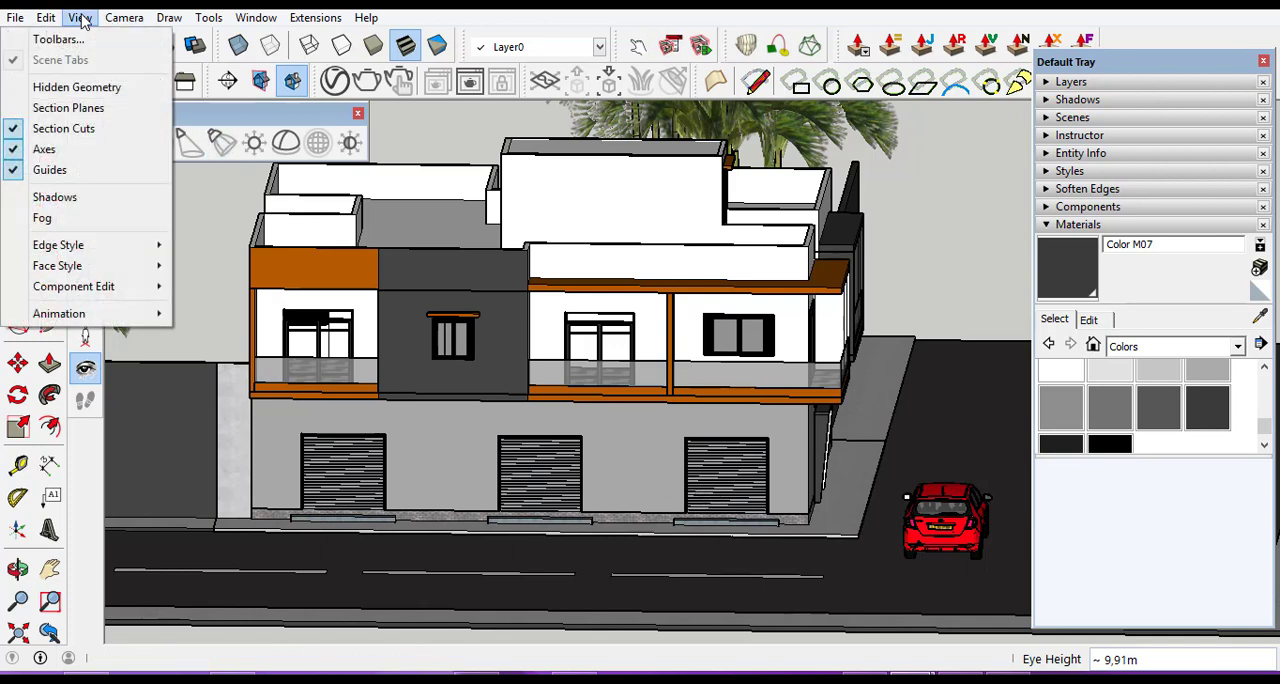
mouse_move(92, 318)
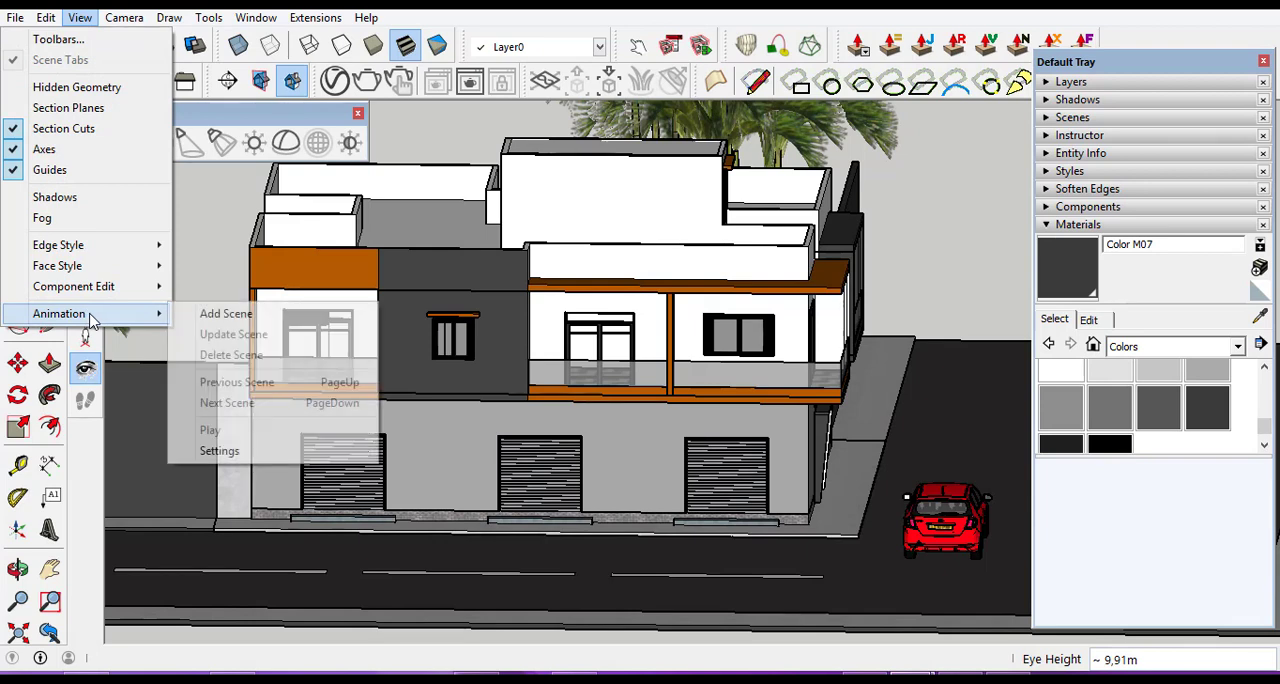
left_click(220, 314)
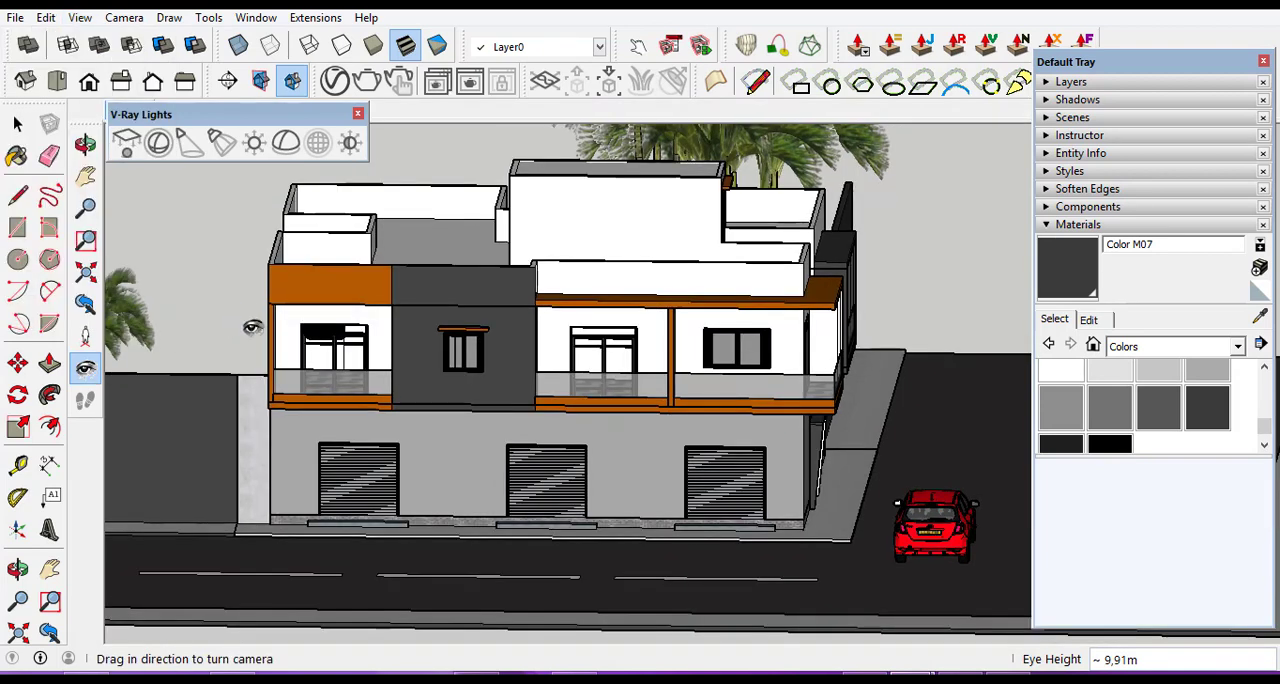
left_click(20, 124)
Orbit around the corner to view the entrance facade with the red car on the road beside it.
left_click(85, 145)
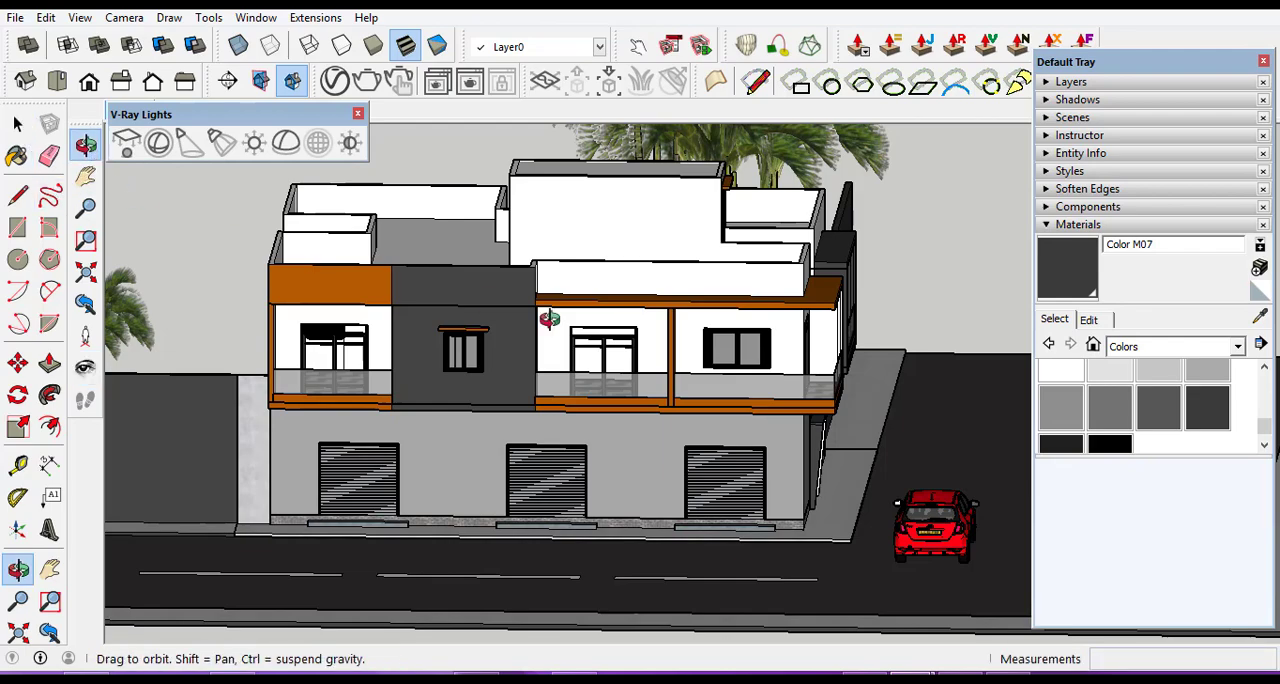
left_click_drag(756, 384, 595, 444)
left_click_drag(741, 489, 849, 427)
scroll(604, 384, "up", 5)
left_click_drag(637, 423, 837, 470)
scroll(822, 476, "down", 1)
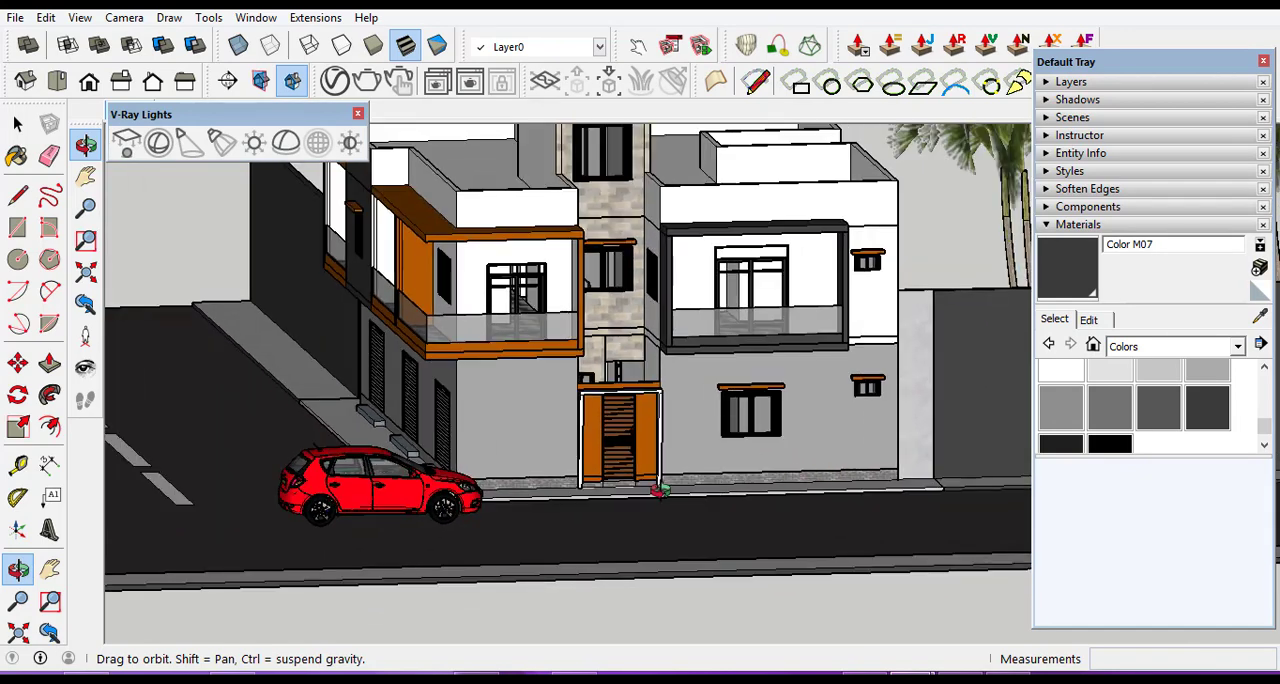
scroll(658, 489, "down", 1)
scroll(745, 418, "down", 1)
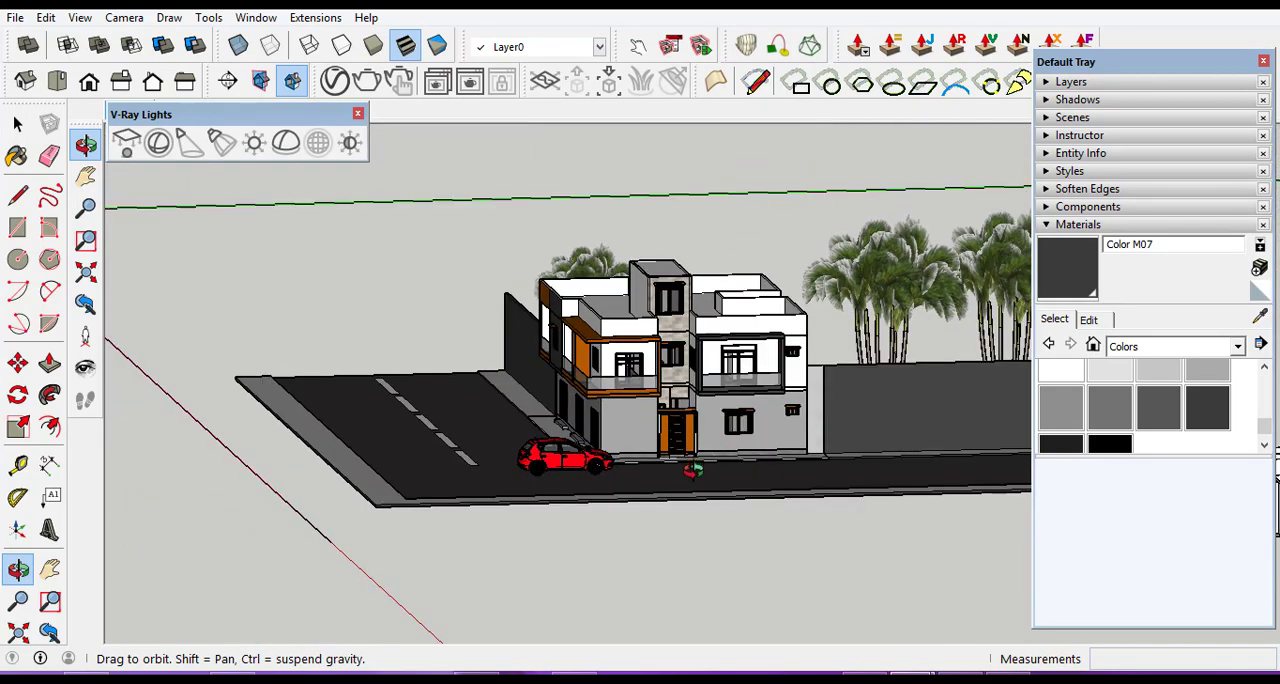
scroll(692, 466, "up", 3)
scroll(692, 466, "down", 3)
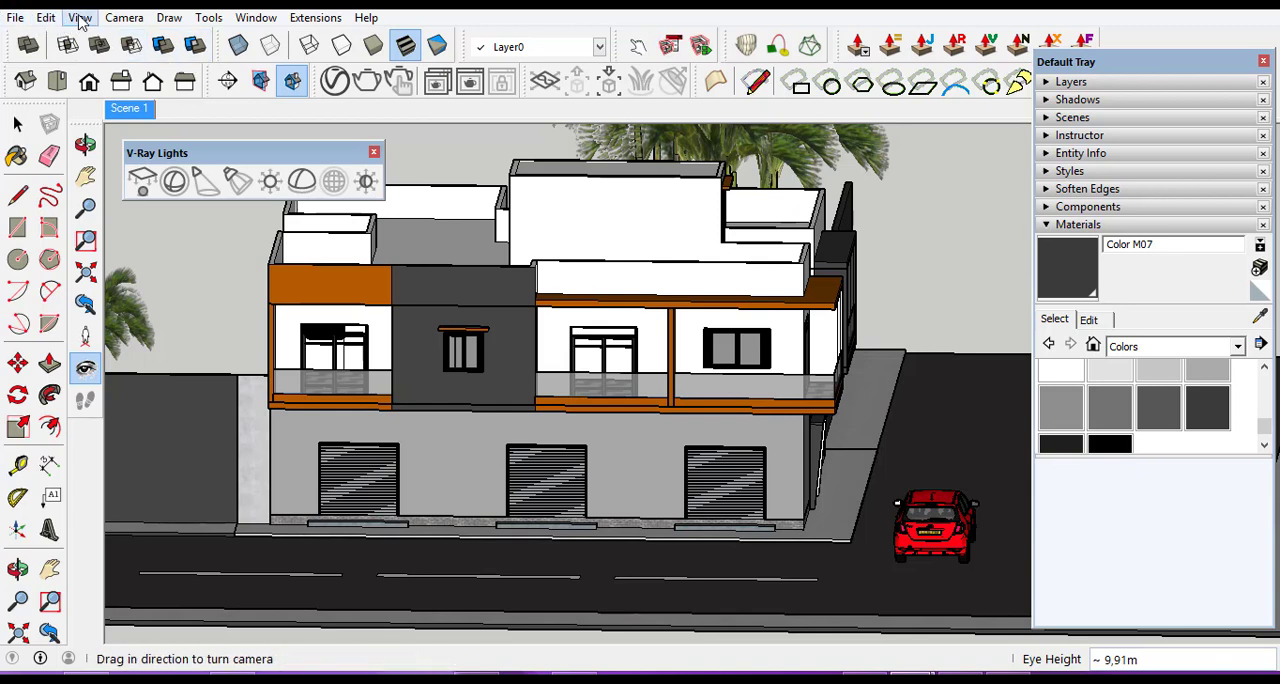
left_click(125, 18)
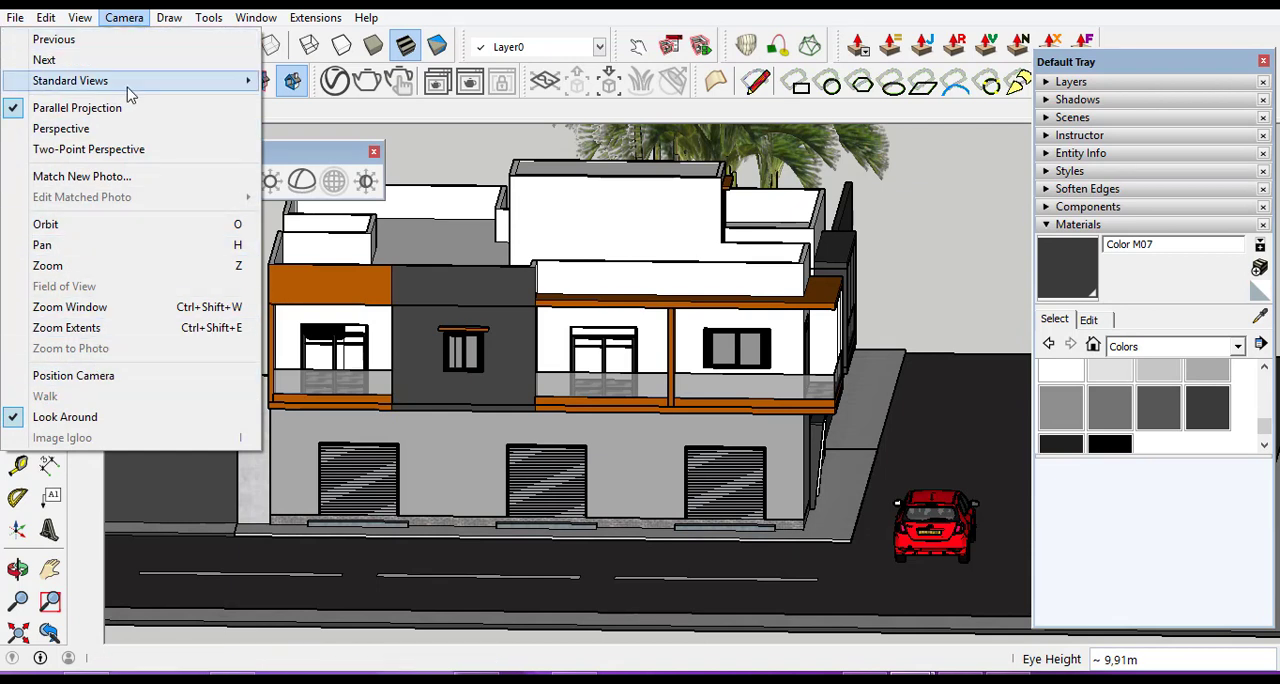
left_click(840, 405)
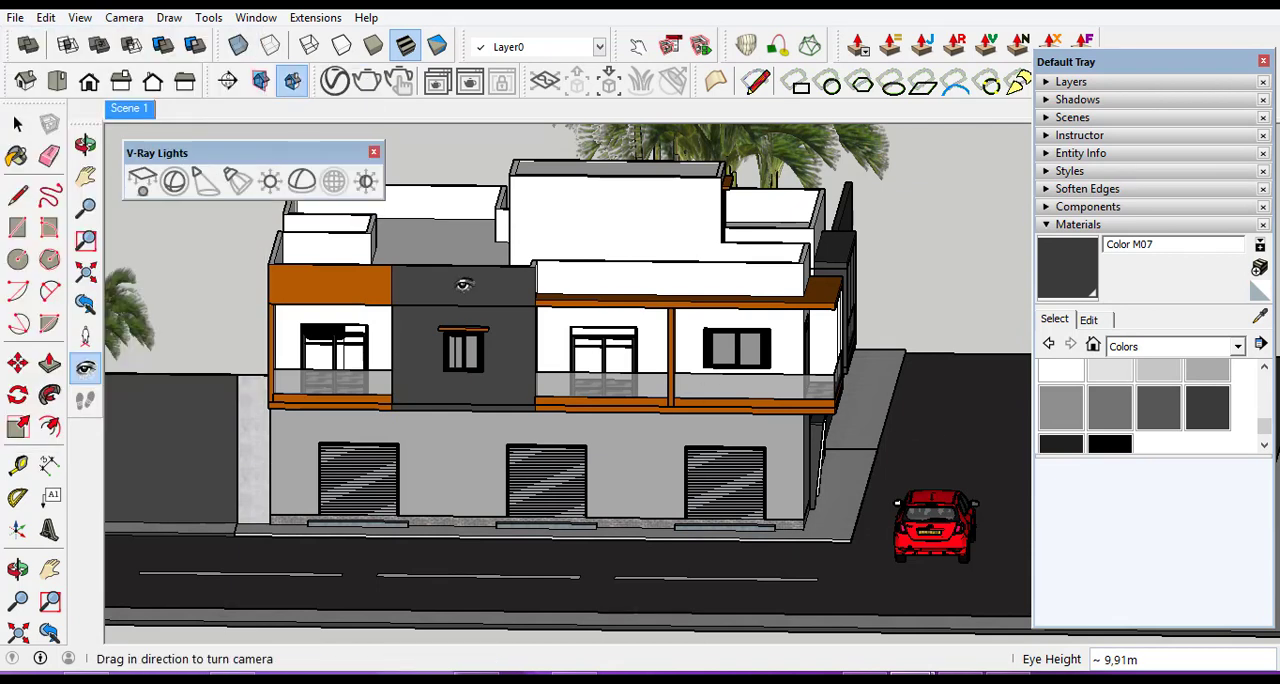
Position the camera on the ground beyond the road corner and close in on the building at about 2.7 m eye height.
left_click(85, 147)
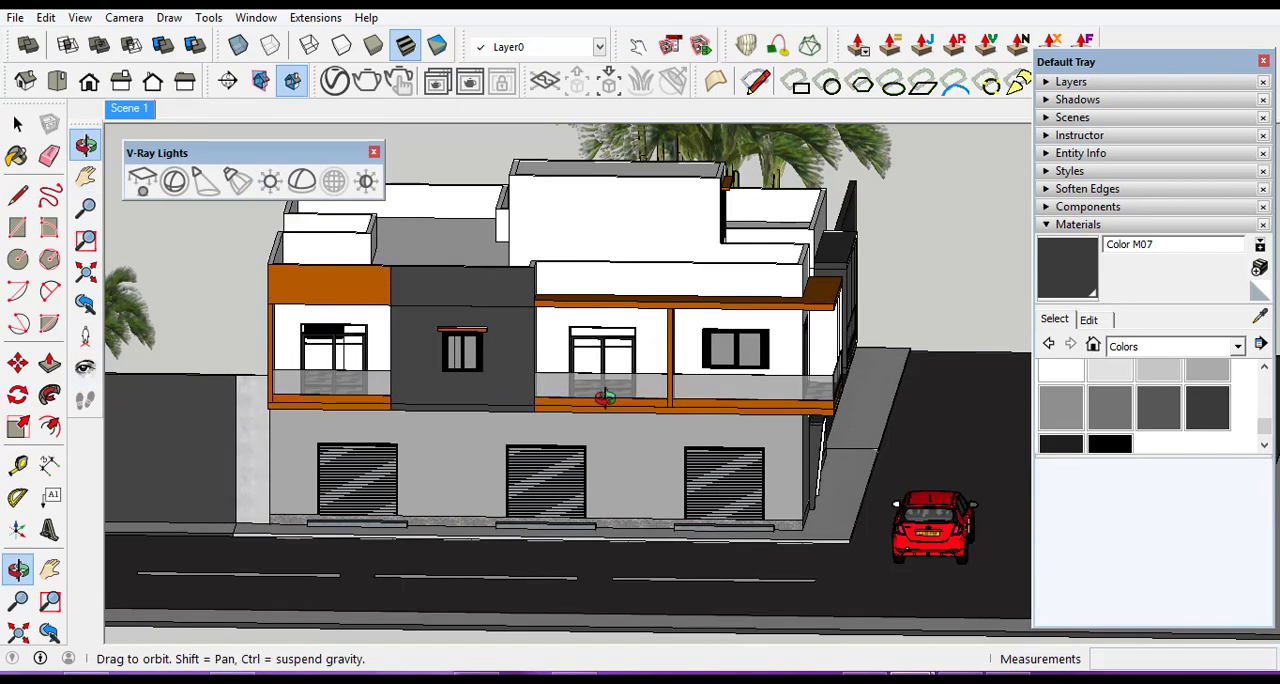
left_click_drag(655, 385, 626, 534)
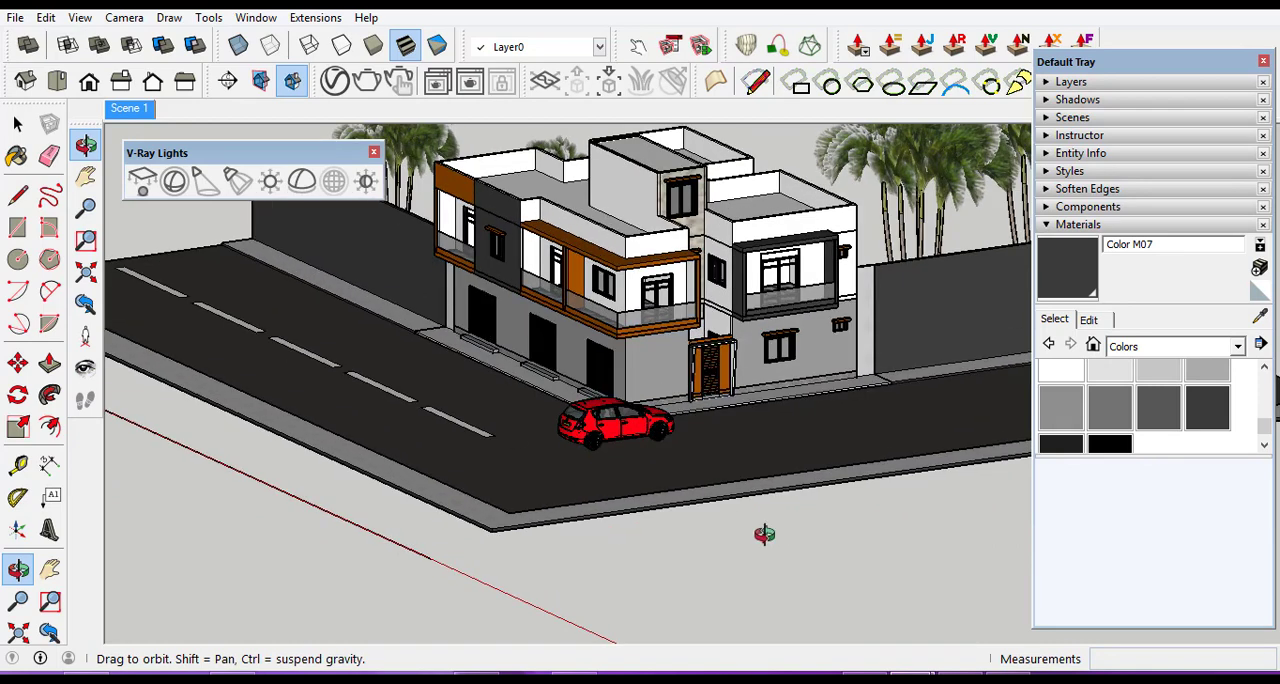
left_click(124, 17)
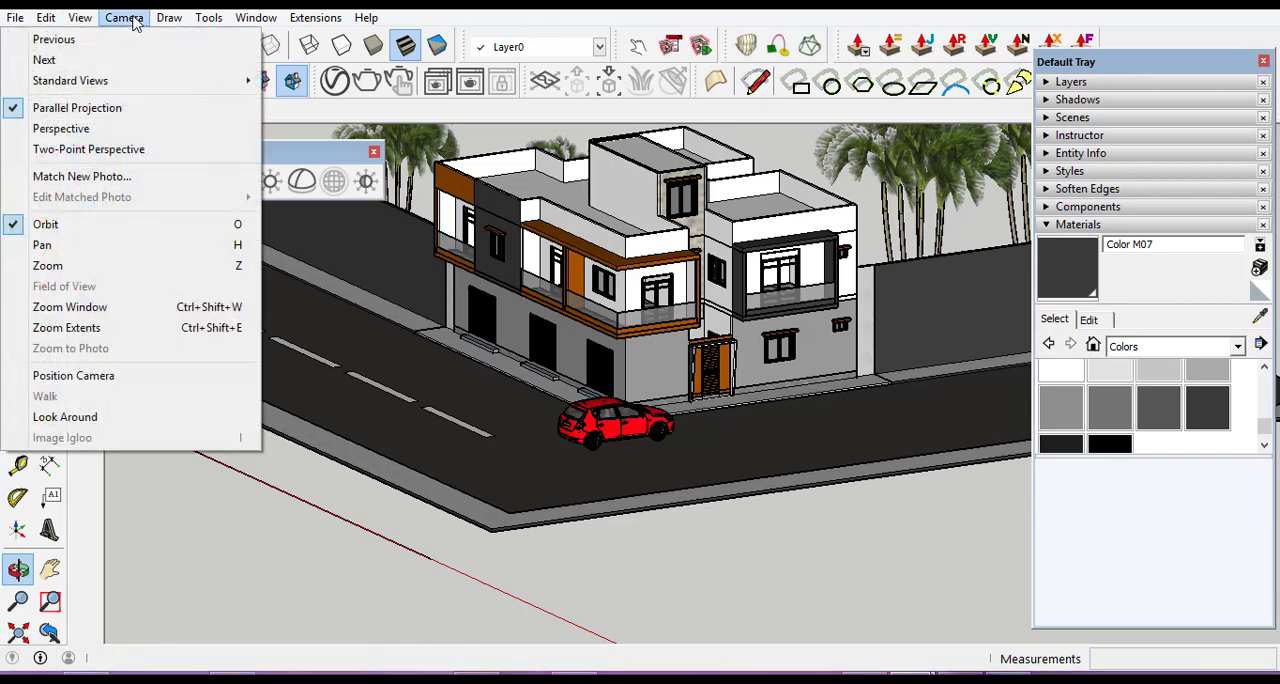
left_click(82, 384)
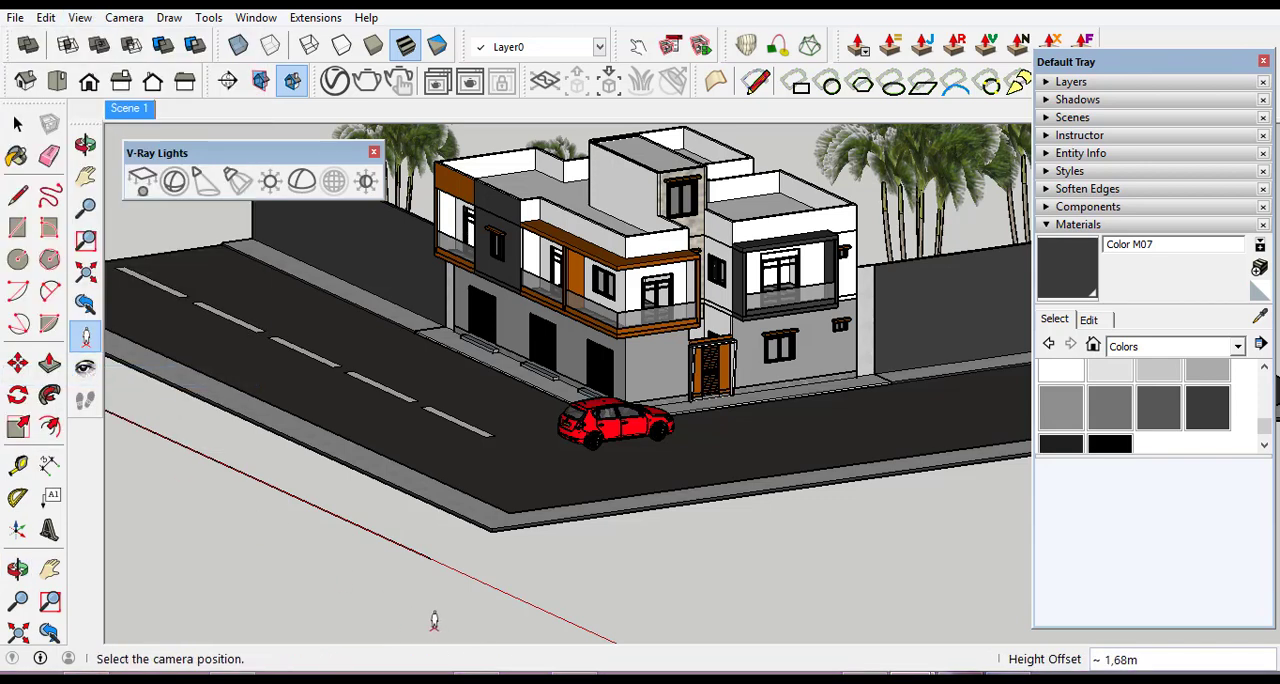
left_click(461, 621)
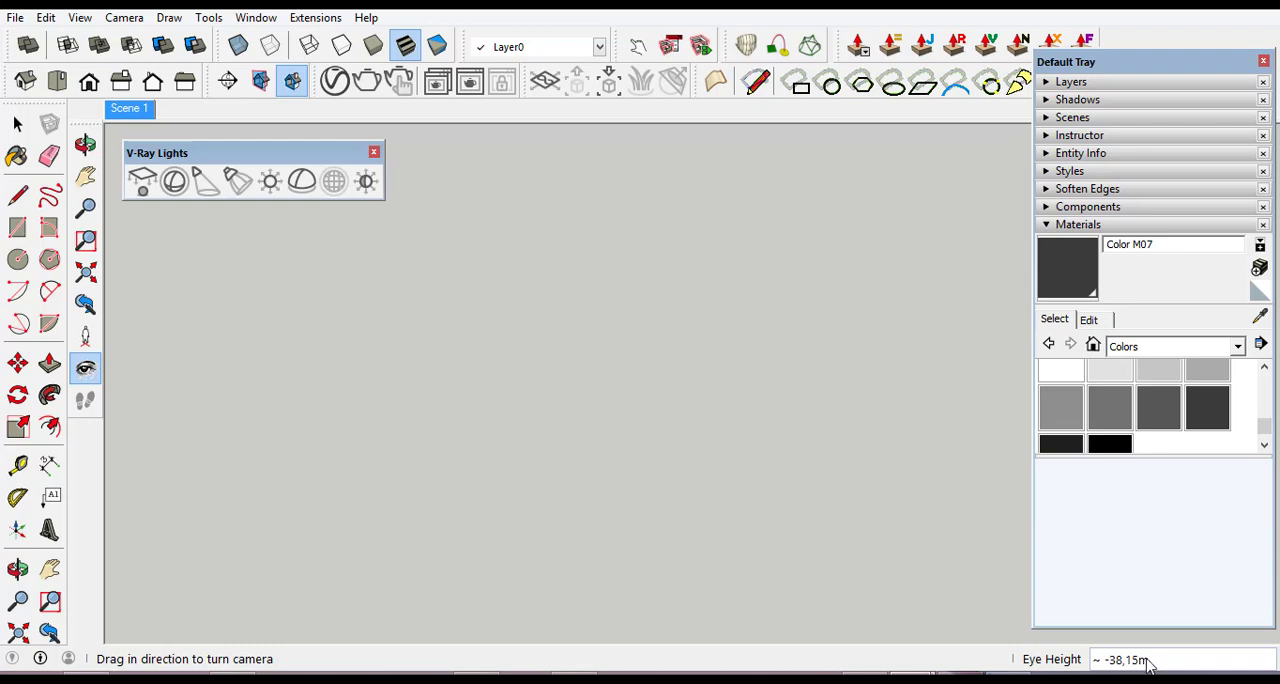
scroll(143, 380, "up", 12)
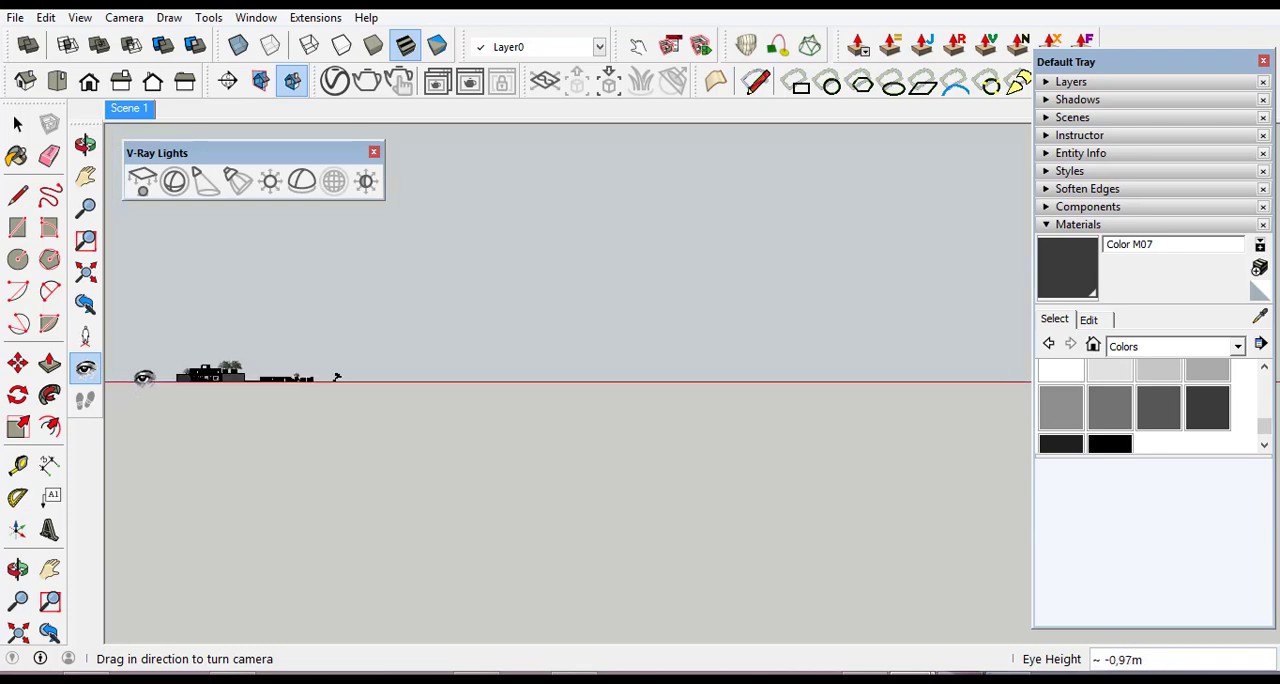
scroll(143, 378, "up", 10)
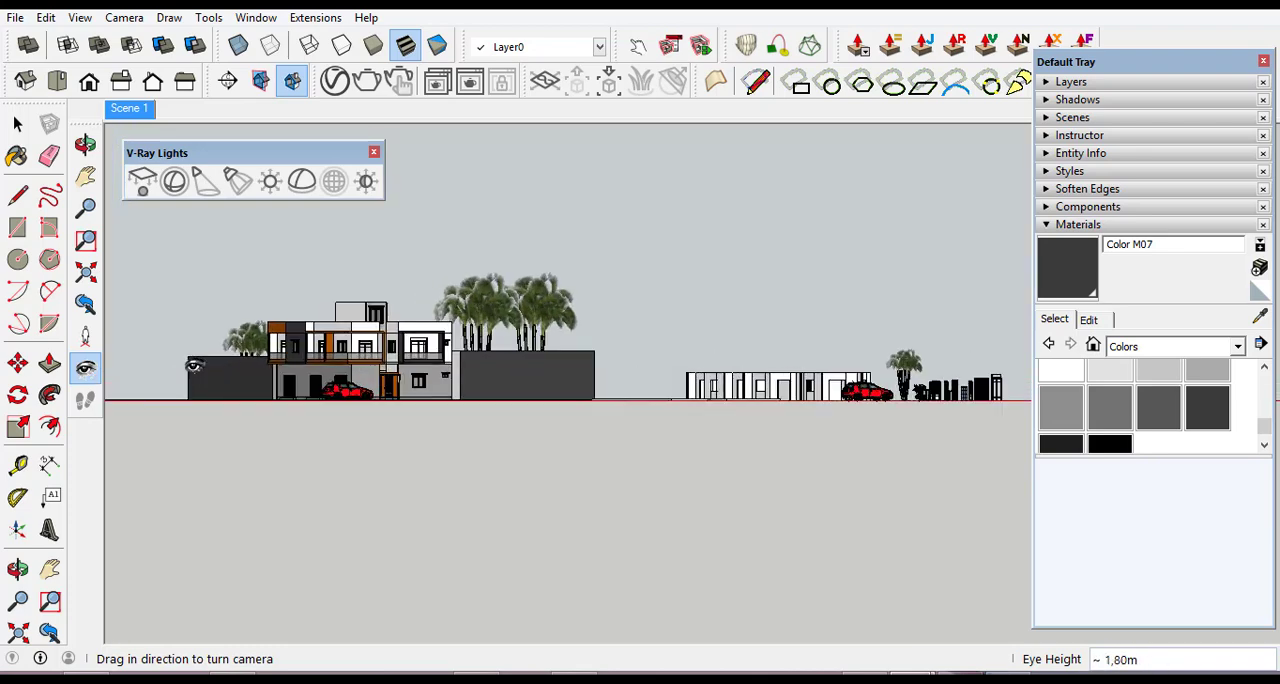
scroll(193, 366, "up", 4)
scroll(213, 378, "up", 6)
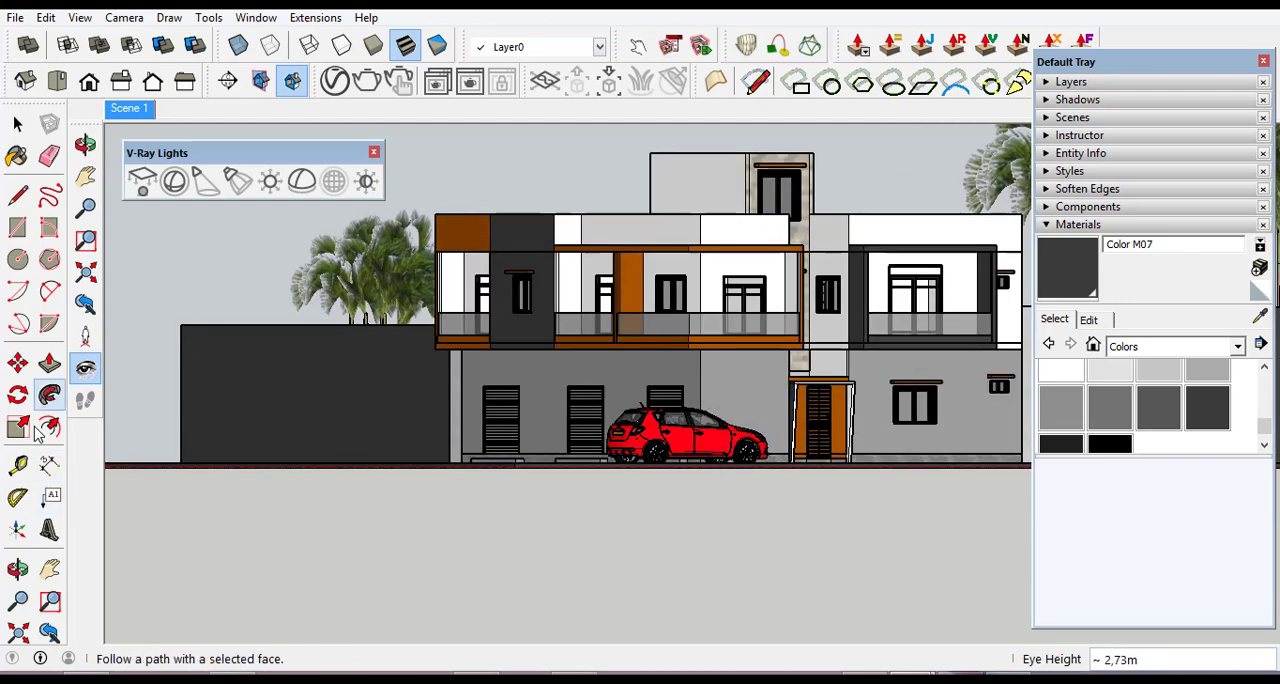
Orbit to a raised view of the building corner, framing the entrance facade, roof terraces, side street and red car.
left_click(18, 569)
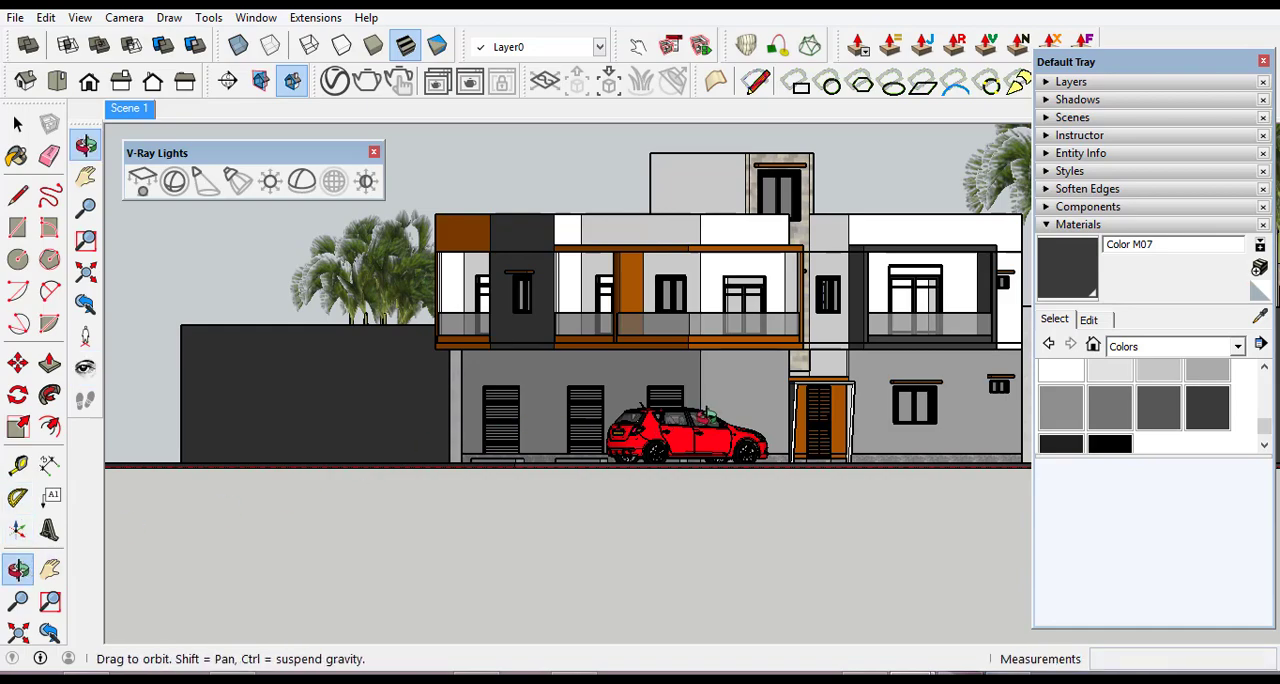
left_click_drag(705, 420, 369, 437)
scroll(369, 437, "down", 2)
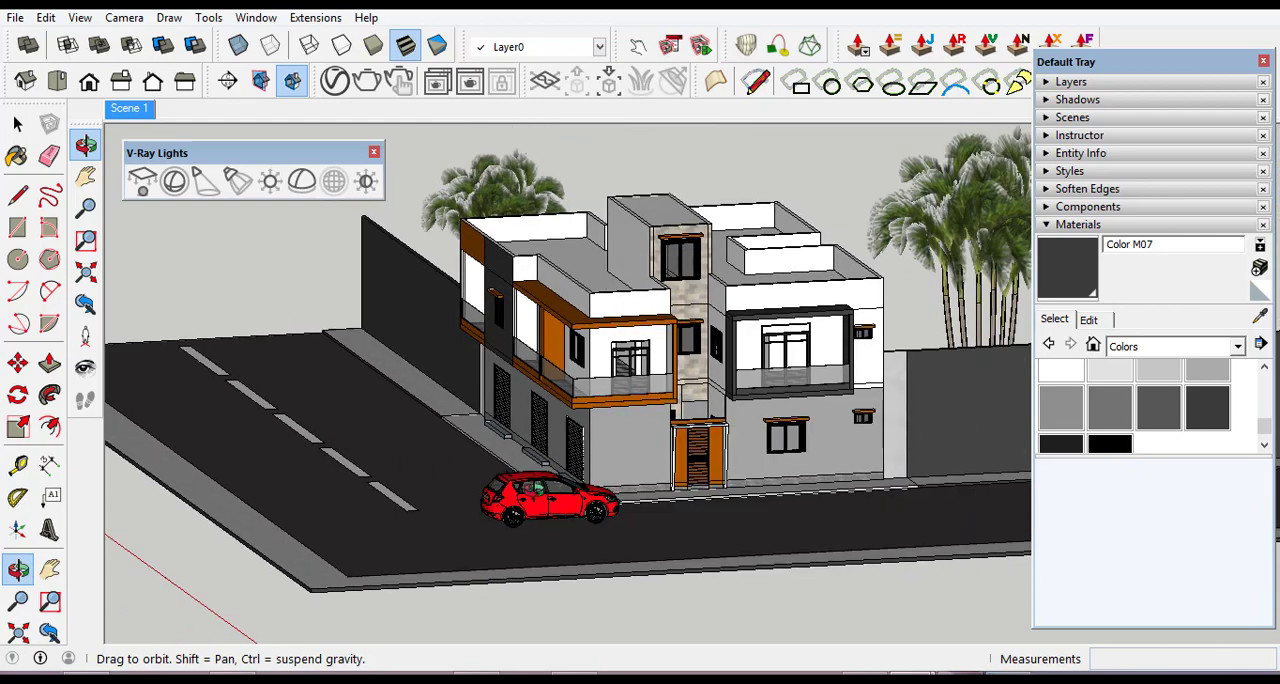
scroll(795, 505, "up", 4)
scroll(587, 510, "down", 2)
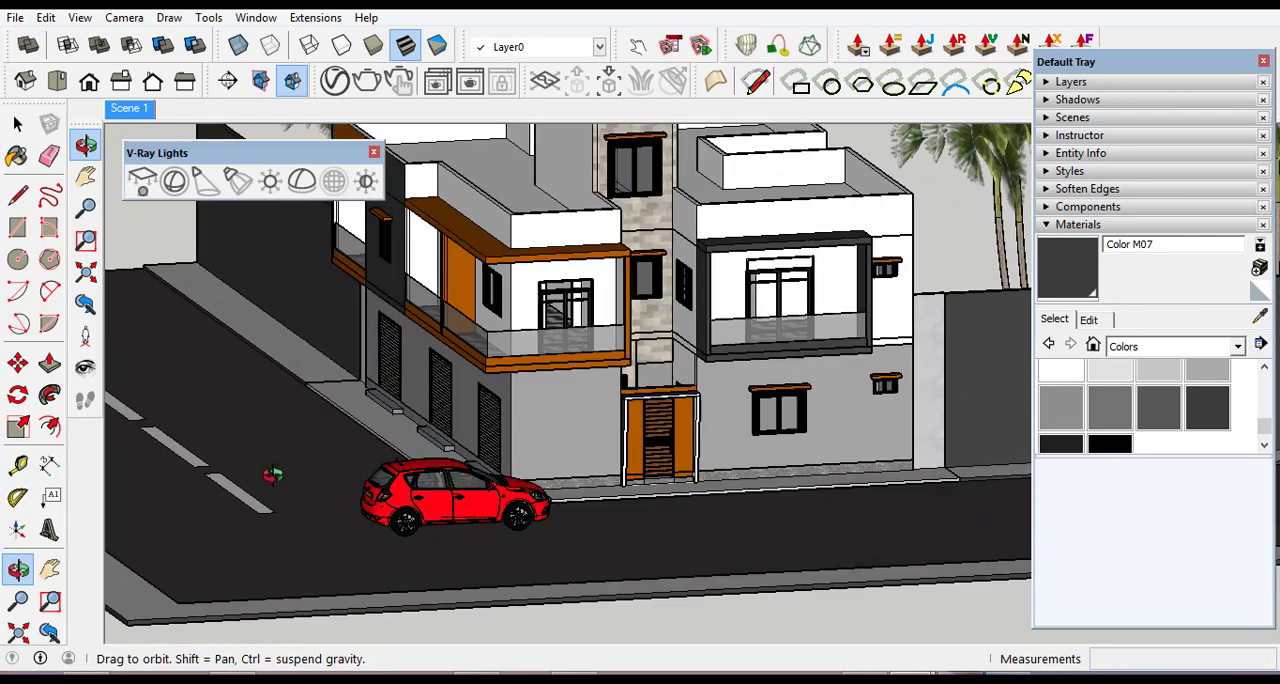
scroll(766, 529, "down", 1)
scroll(274, 469, "up", 5)
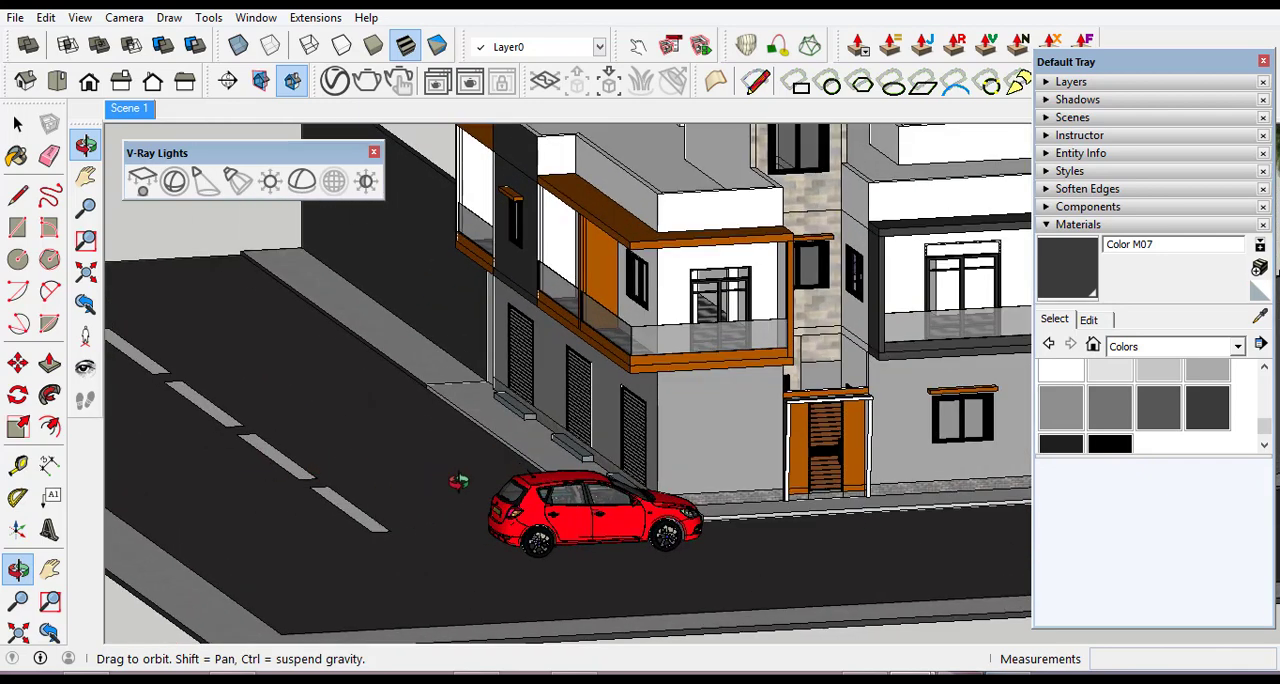
scroll(705, 515, "down", 3)
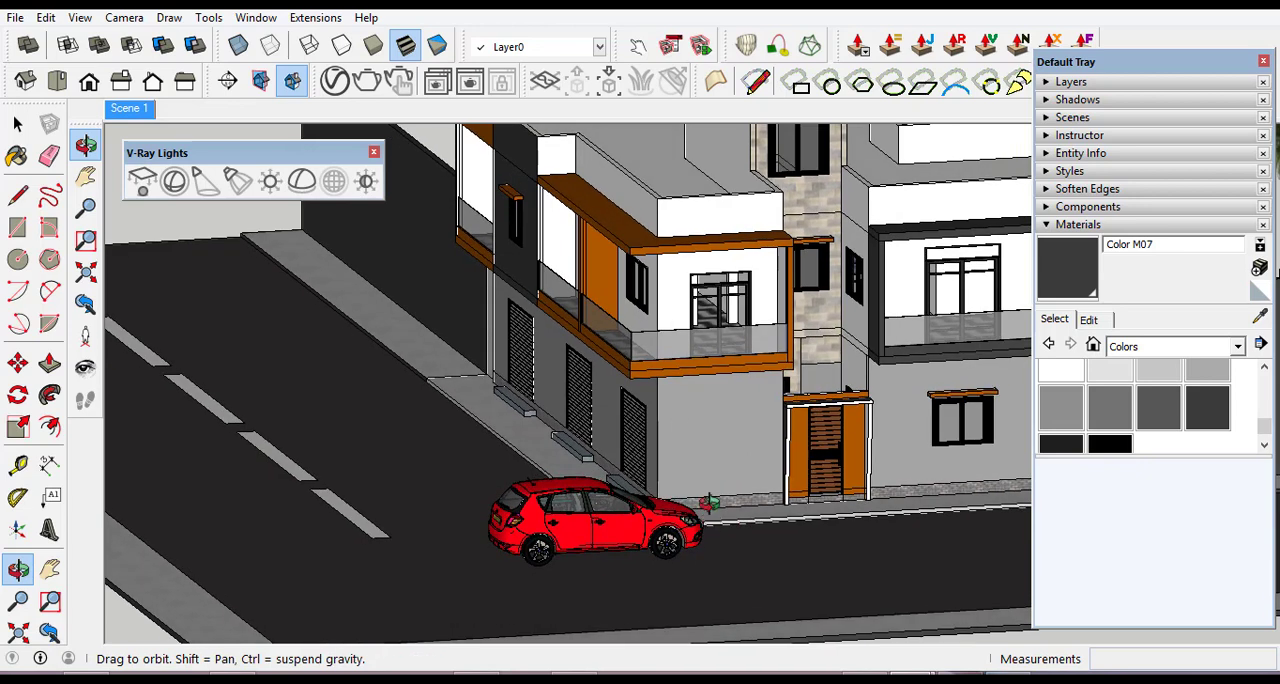
scroll(666, 541, "up", 2)
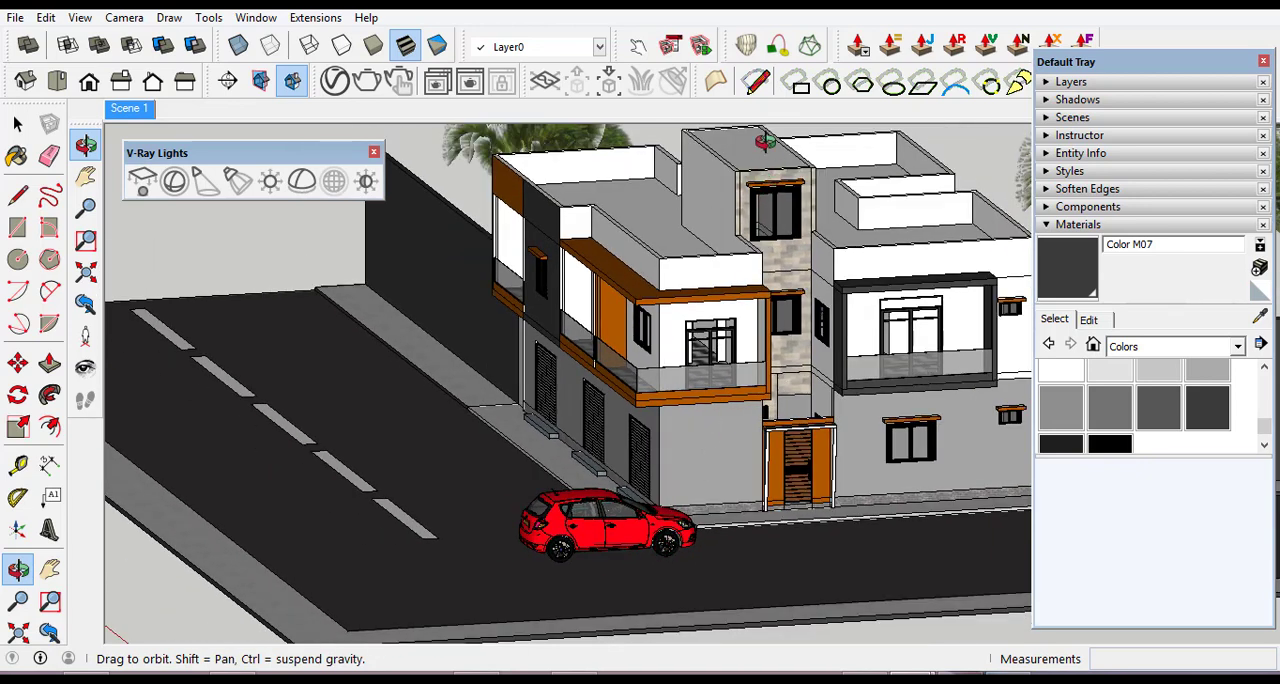
scroll(766, 148, "up", 1)
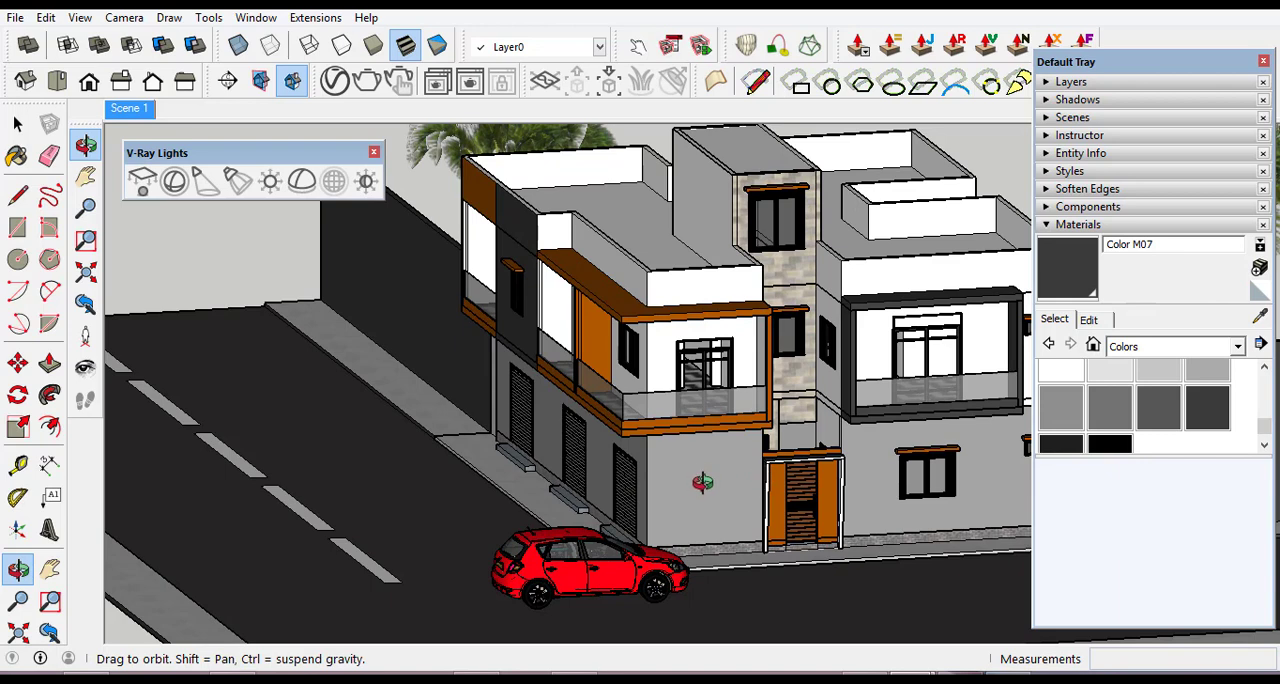
scroll(696, 483, "down", 2)
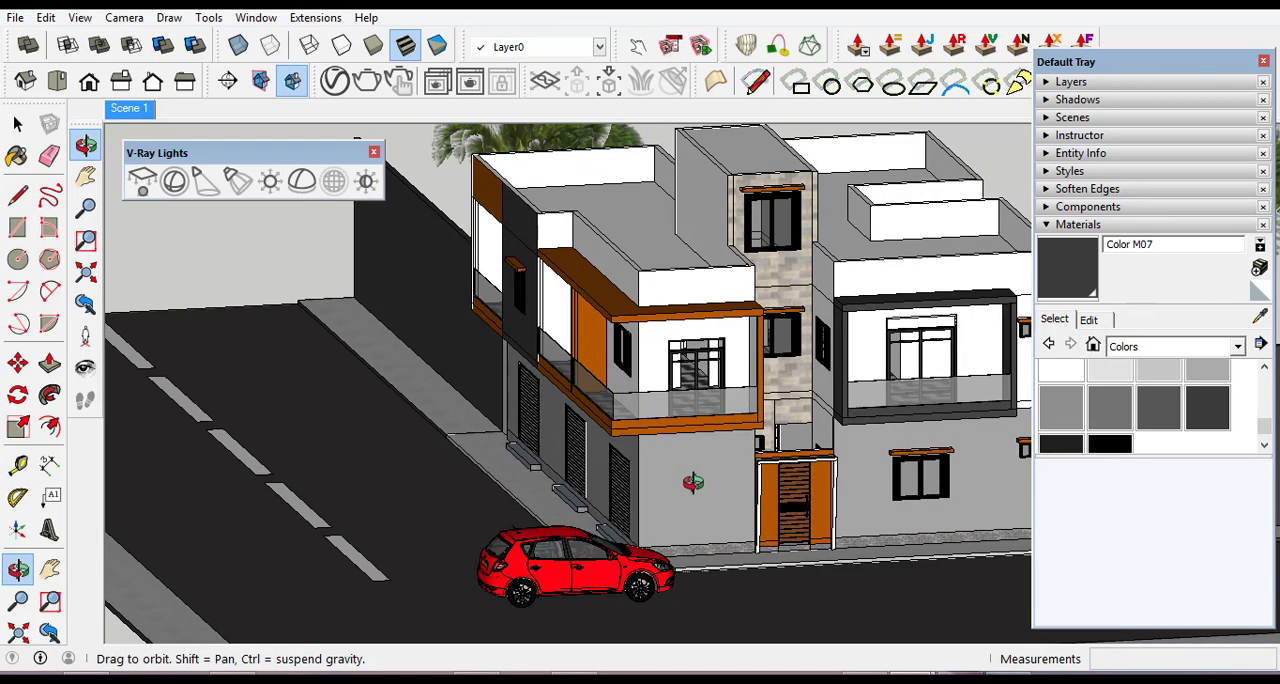
scroll(720, 456, "up", 2)
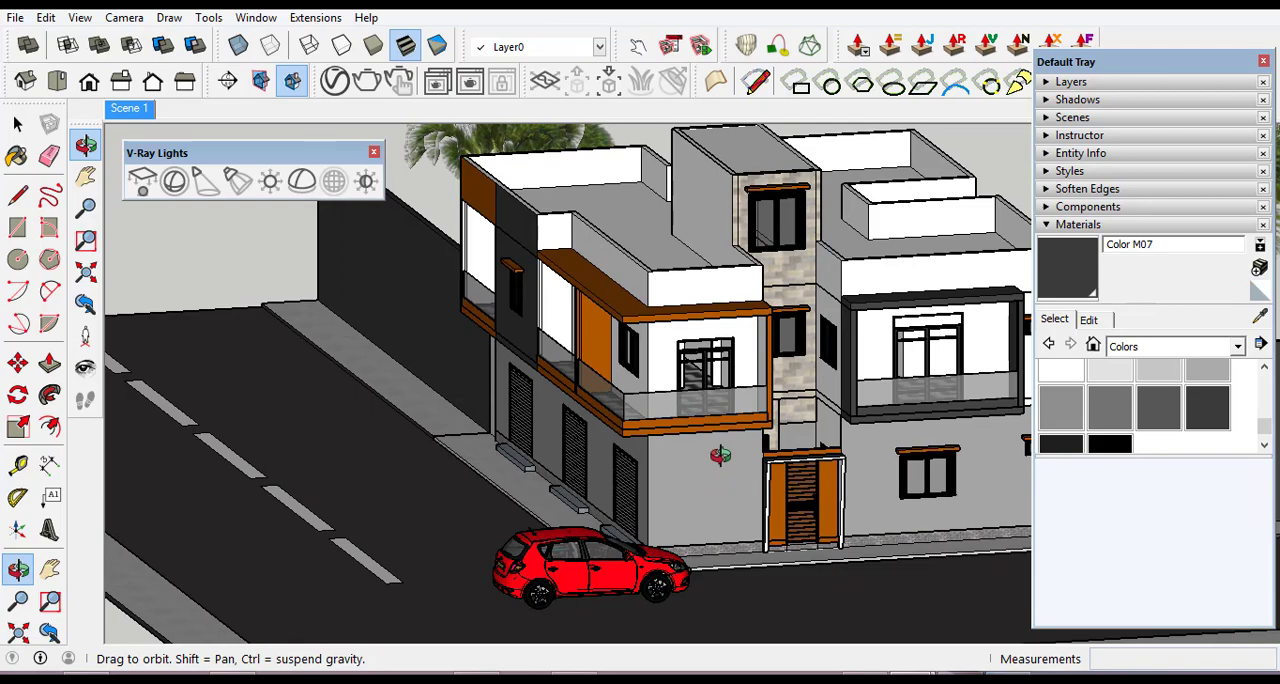
scroll(286, 280, "down", 2)
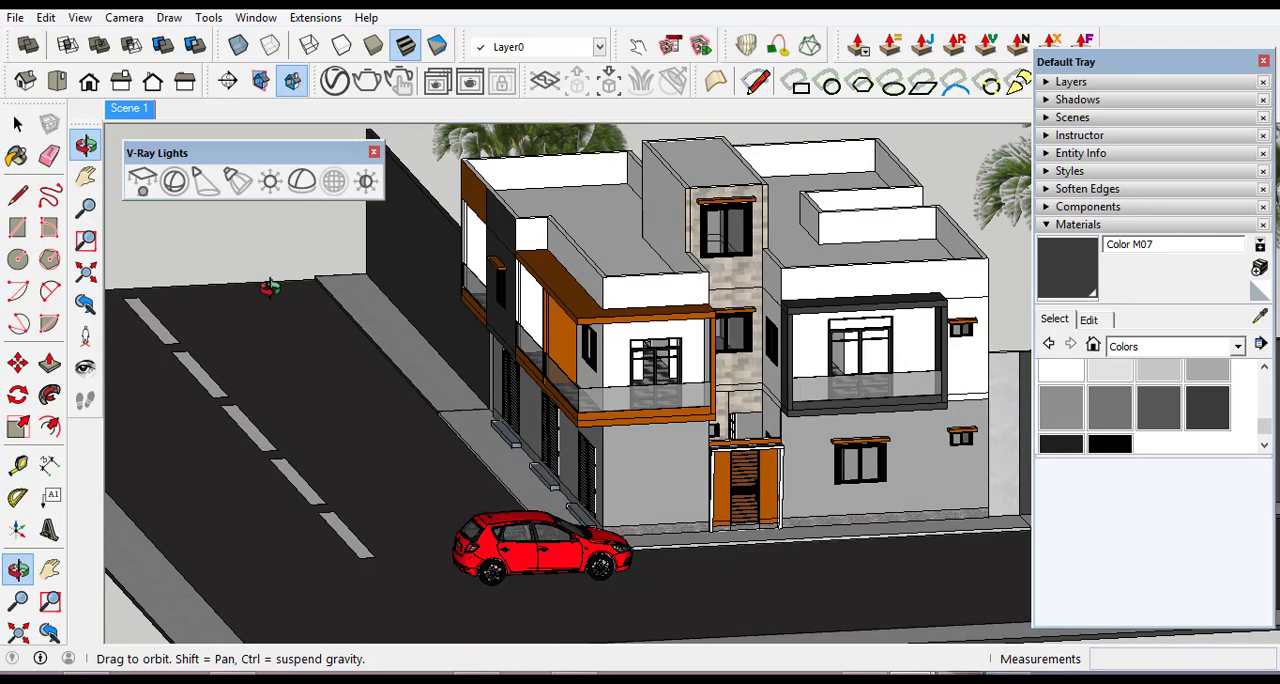
Turn the view to show the shuttered side facade too, close in on the corner and car, and move the Default Tray aside.
left_click_drag(270, 288, 528, 430)
mouse_move(972, 356)
left_mouse_down()
mouse_move(990, 322)
mouse_move(965, 340)
left_mouse_up()
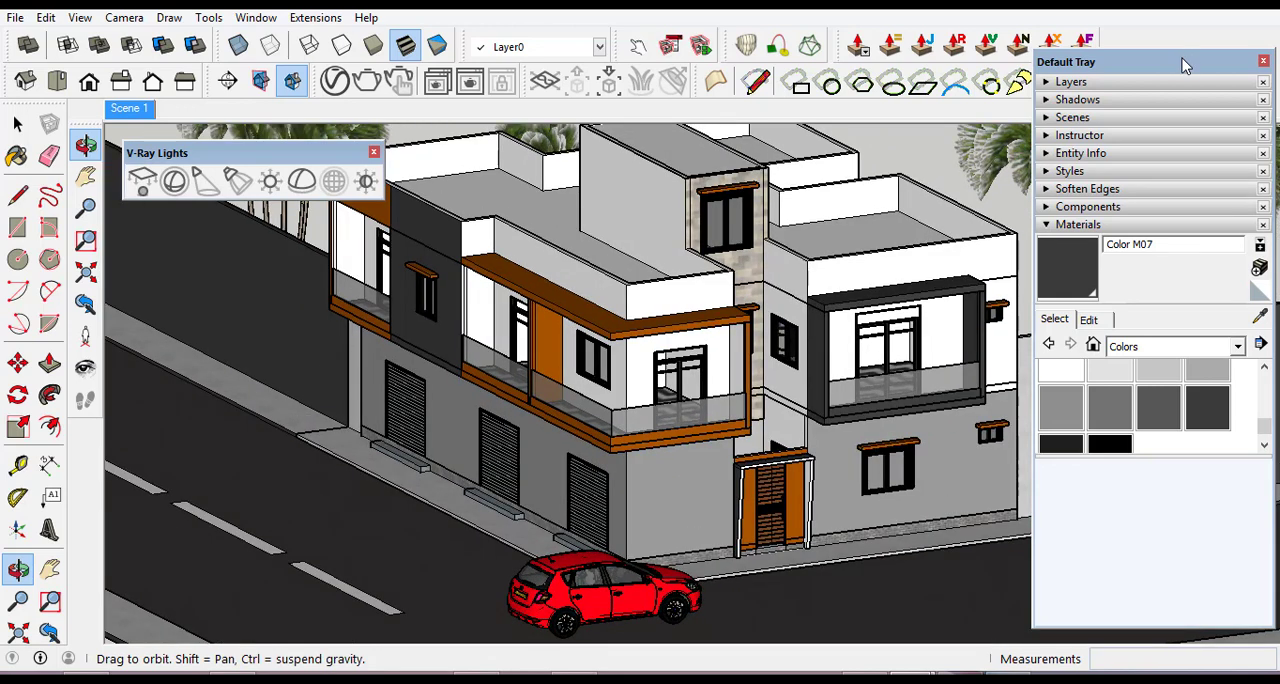
left_click_drag(1184, 62, 1253, 172)
scroll(638, 500, "up", 1)
left_click_drag(638, 500, 640, 470)
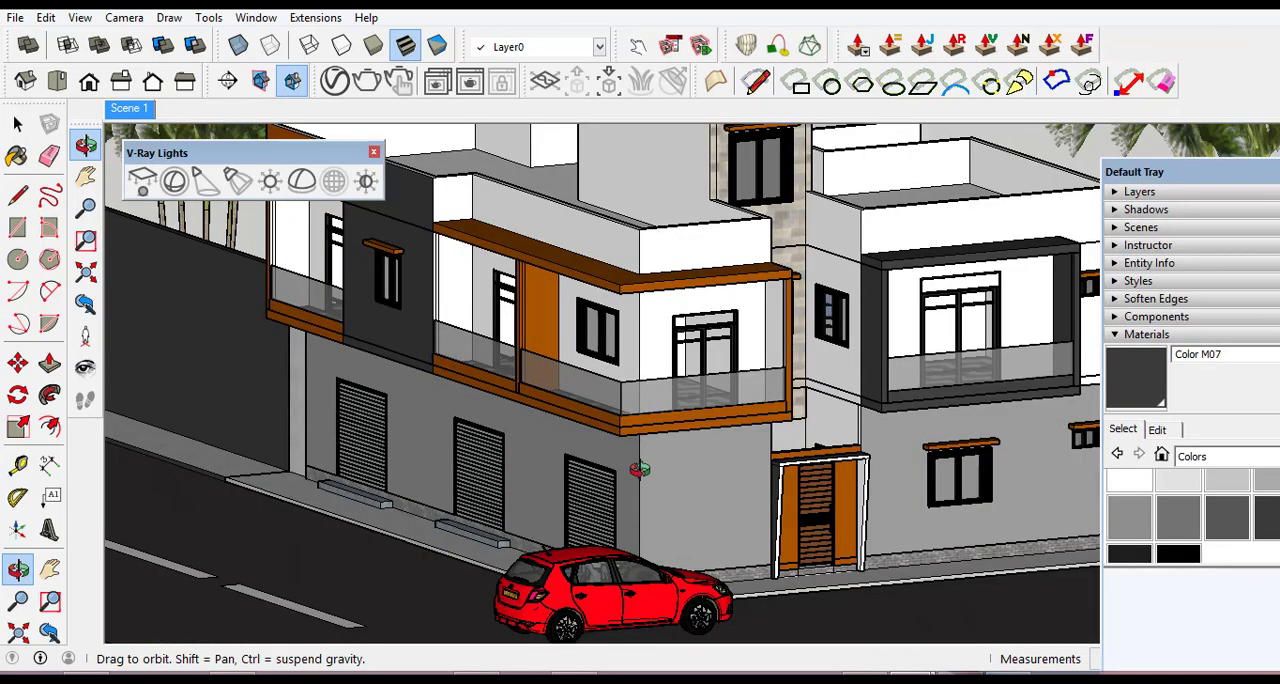
Save the framed corner view as a new scene and switch between it and the first scene to compare them.
left_click(82, 20)
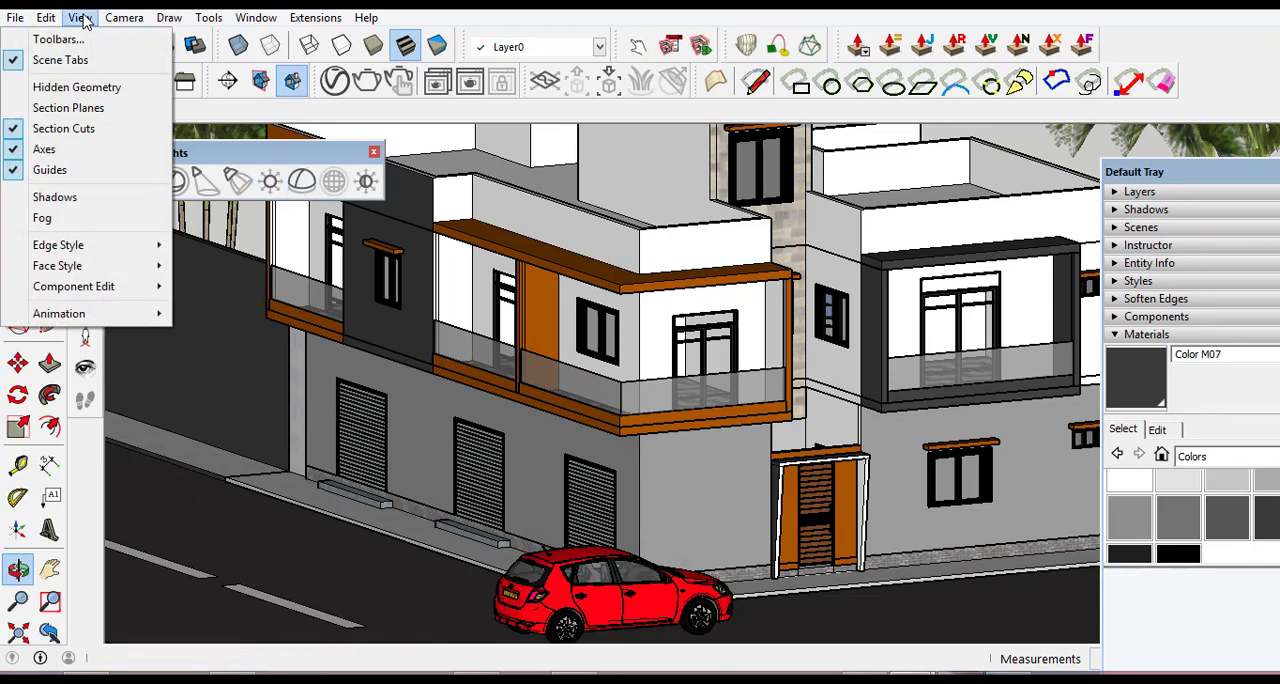
mouse_move(129, 318)
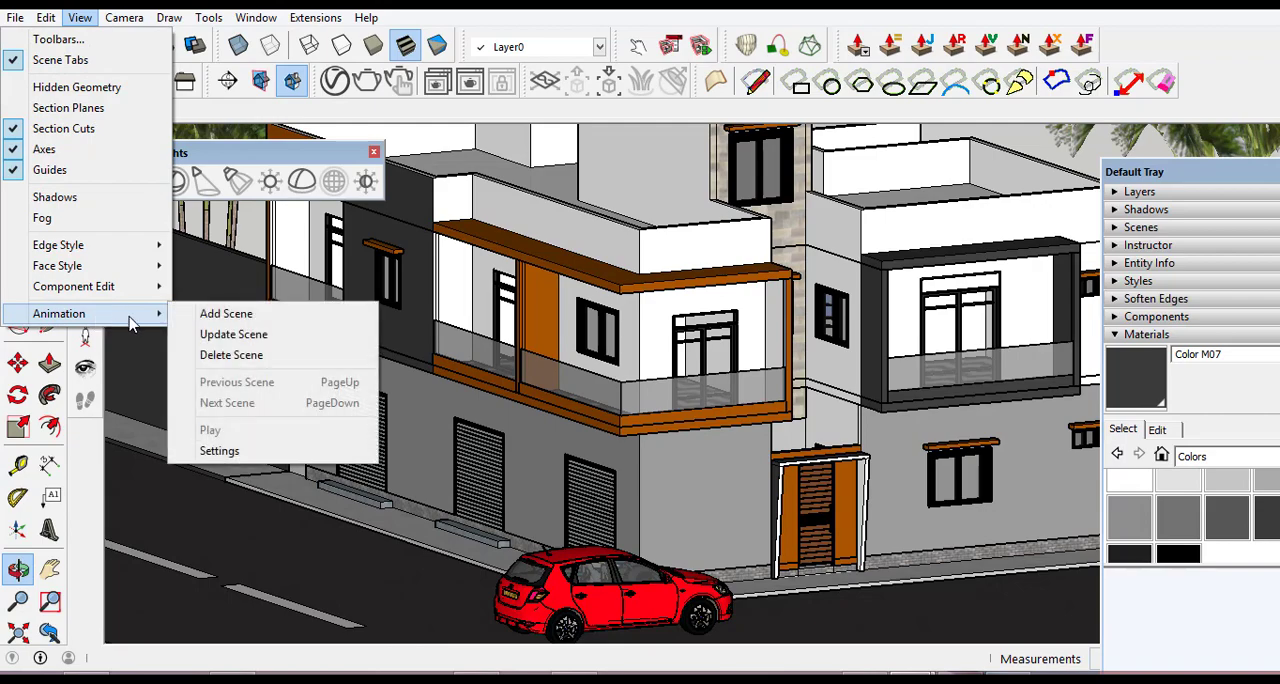
left_click(218, 314)
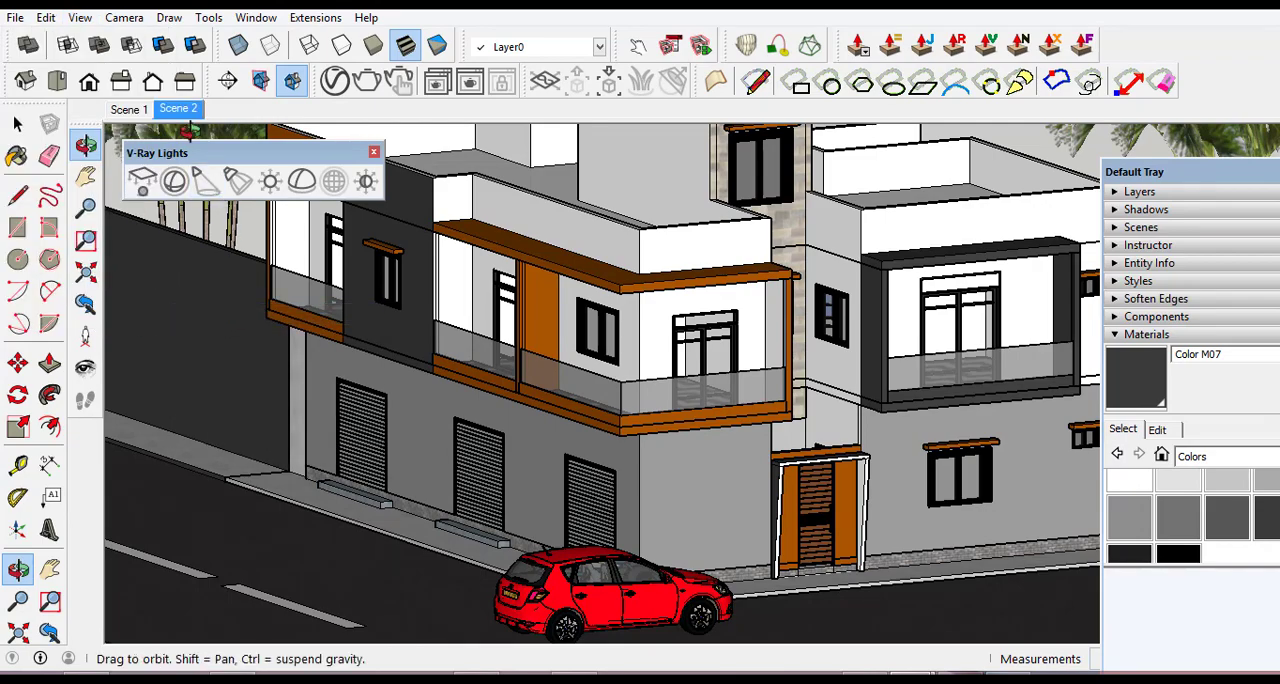
left_click(128, 109)
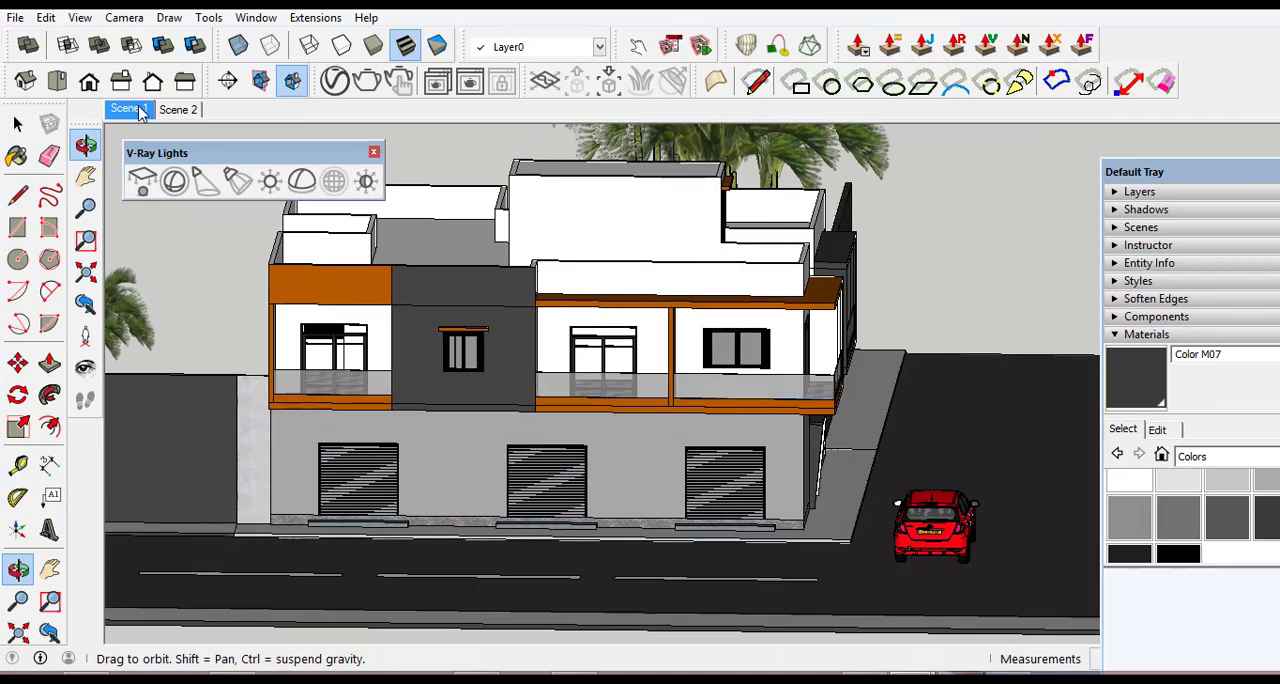
left_click(180, 110)
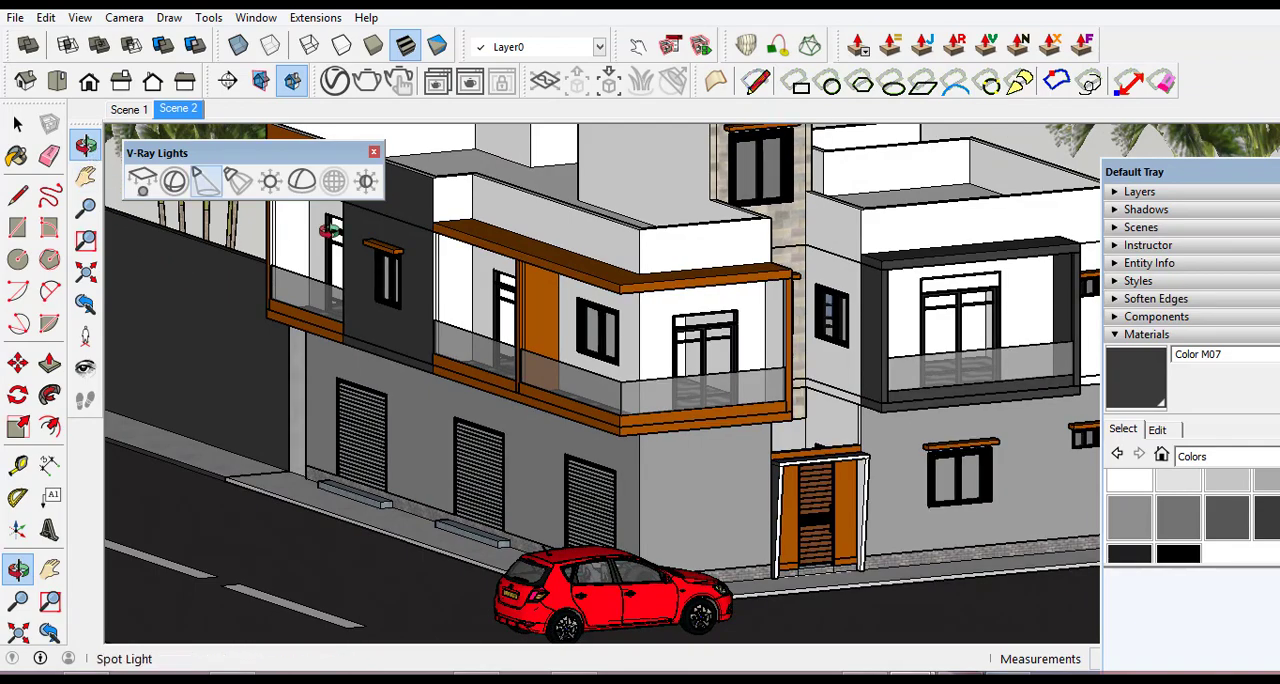
Orbit around to the entrance facade and frame it from above with its roof terraces, palms, boundary wall and the red car.
scroll(414, 255, "down", 5)
middle_click_drag(710, 374, 535, 366)
scroll(650, 299, "up", 3)
scroll(659, 298, "up", 2)
scroll(712, 364, "down", 2)
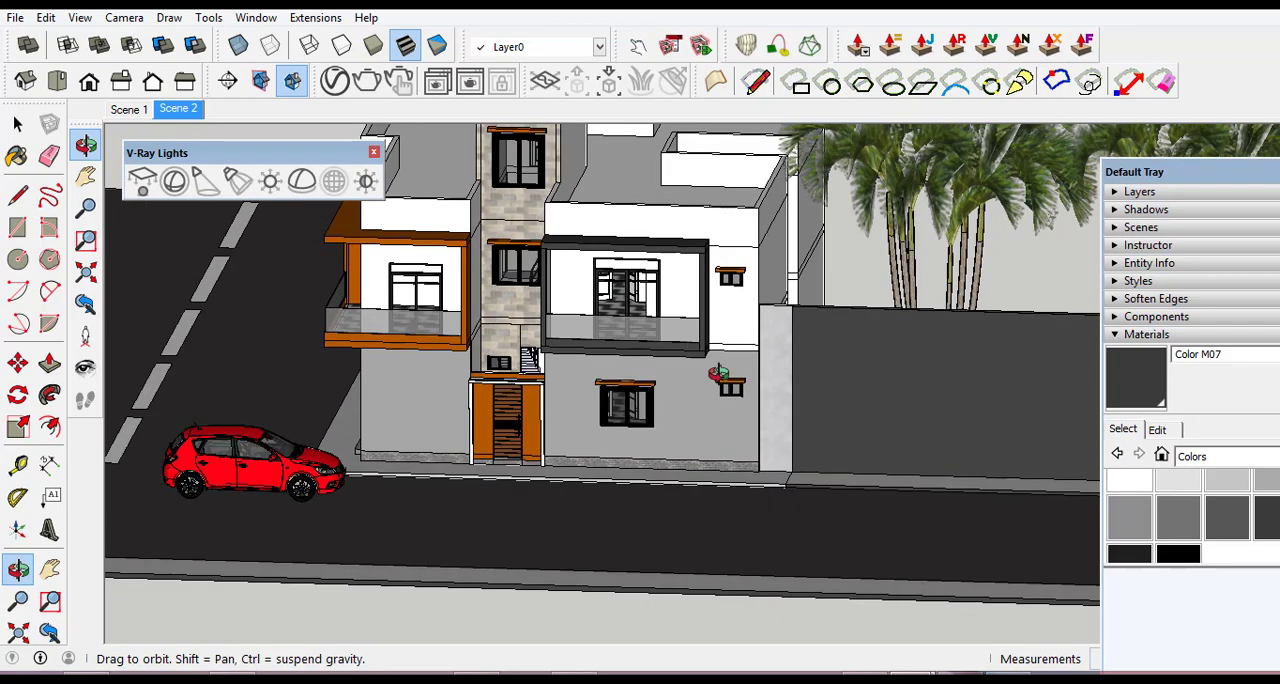
middle_click_drag(716, 376, 692, 298)
scroll(692, 298, "up", 2)
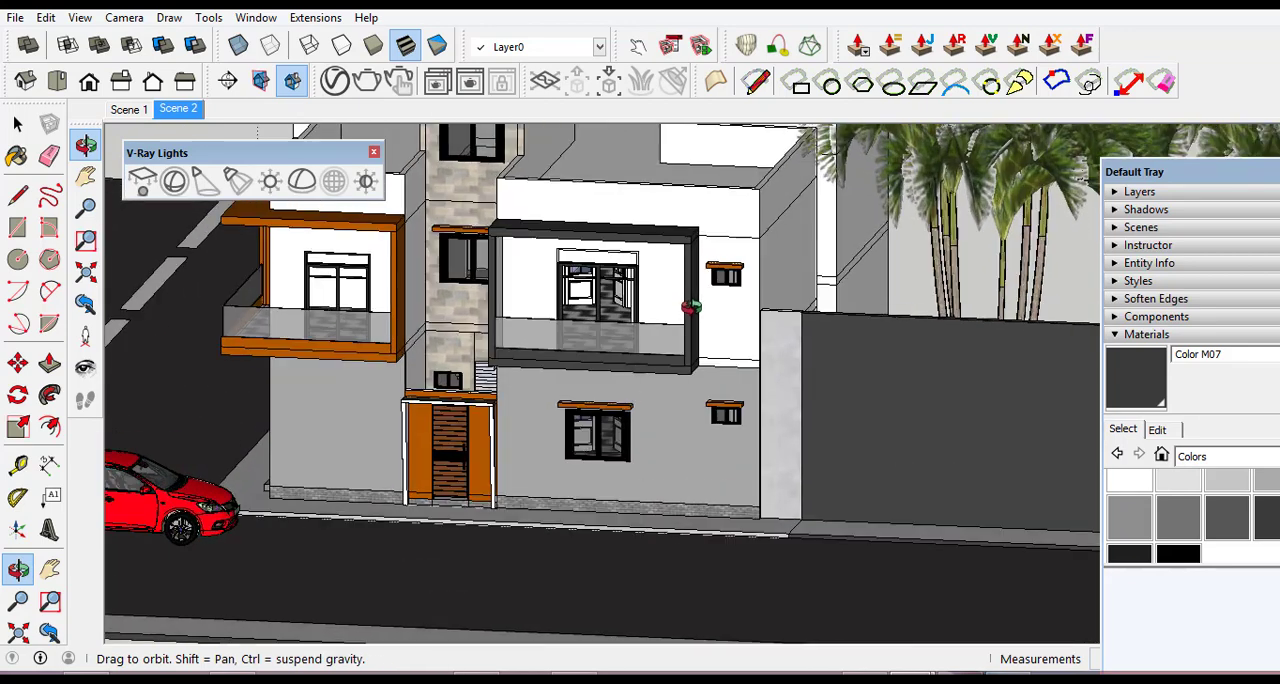
middle_click_drag(700, 391, 699, 411)
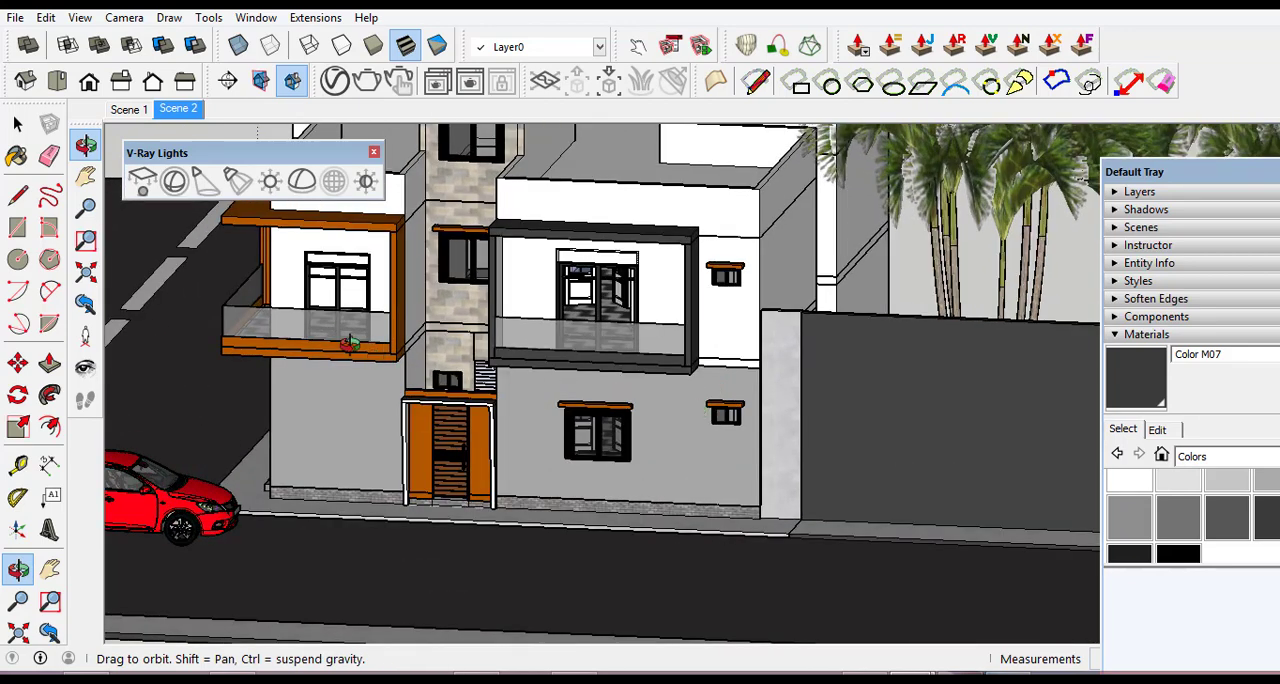
scroll(150, 275, "up", 1)
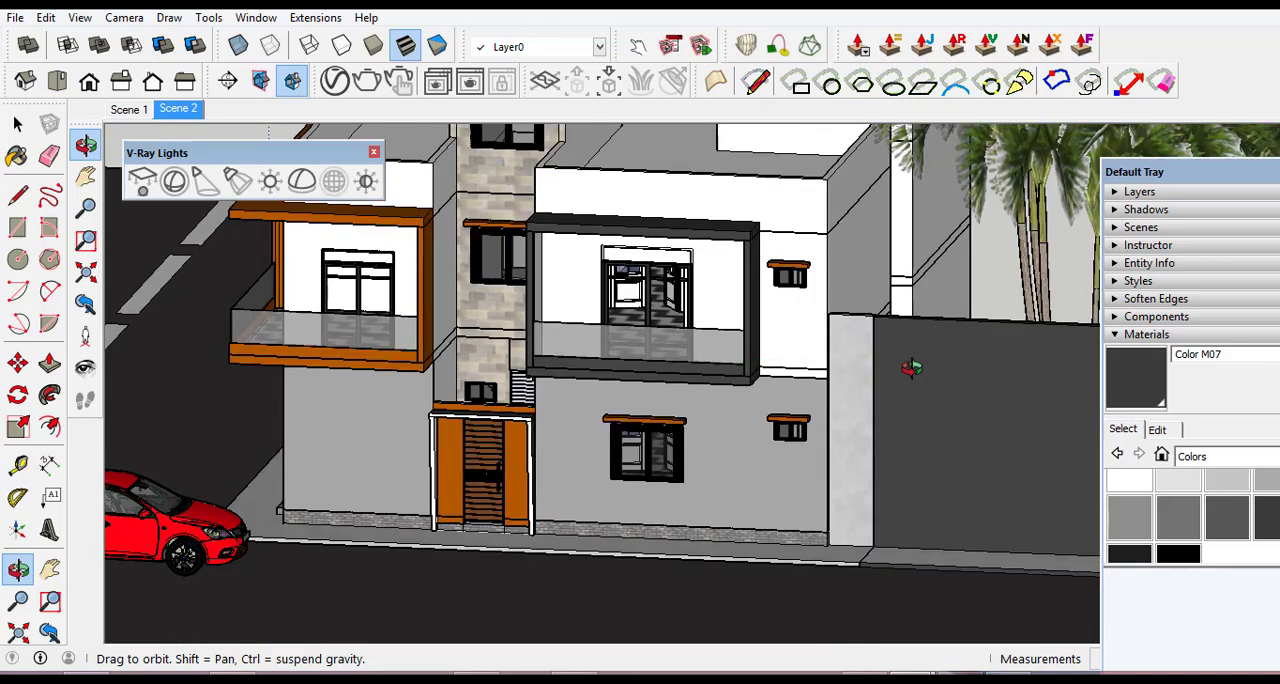
scroll(913, 370, "down", 1)
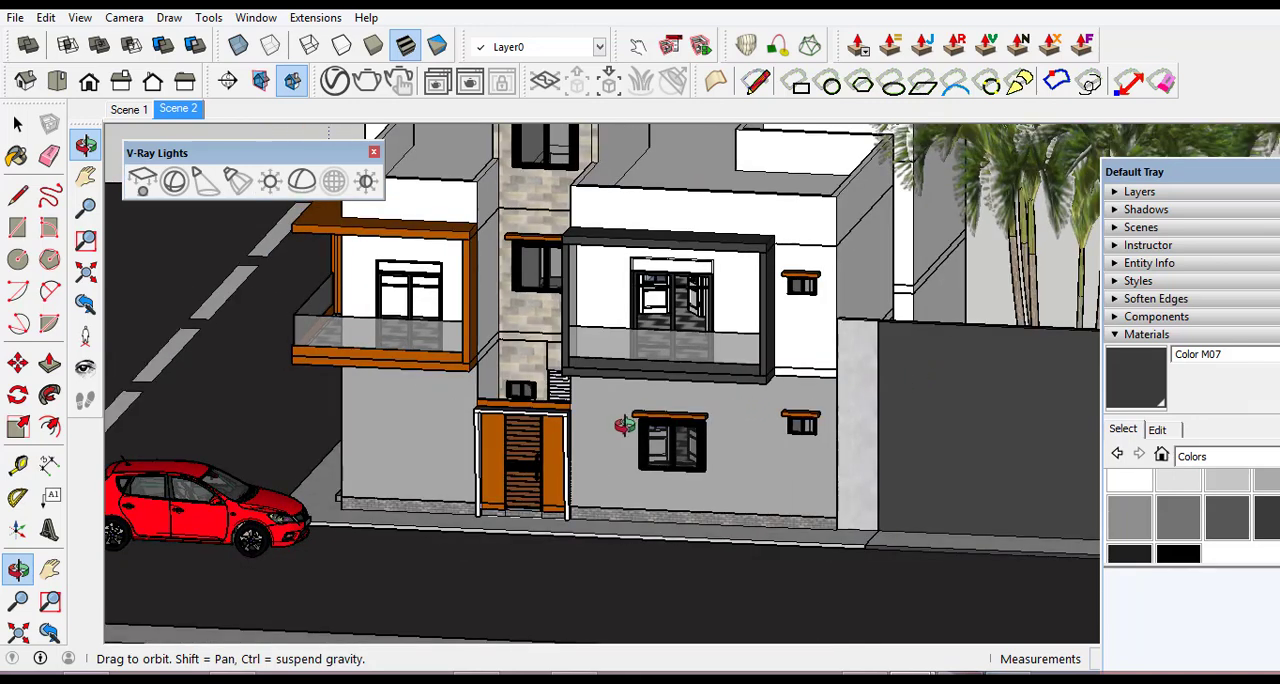
middle_click_drag(623, 423, 684, 192)
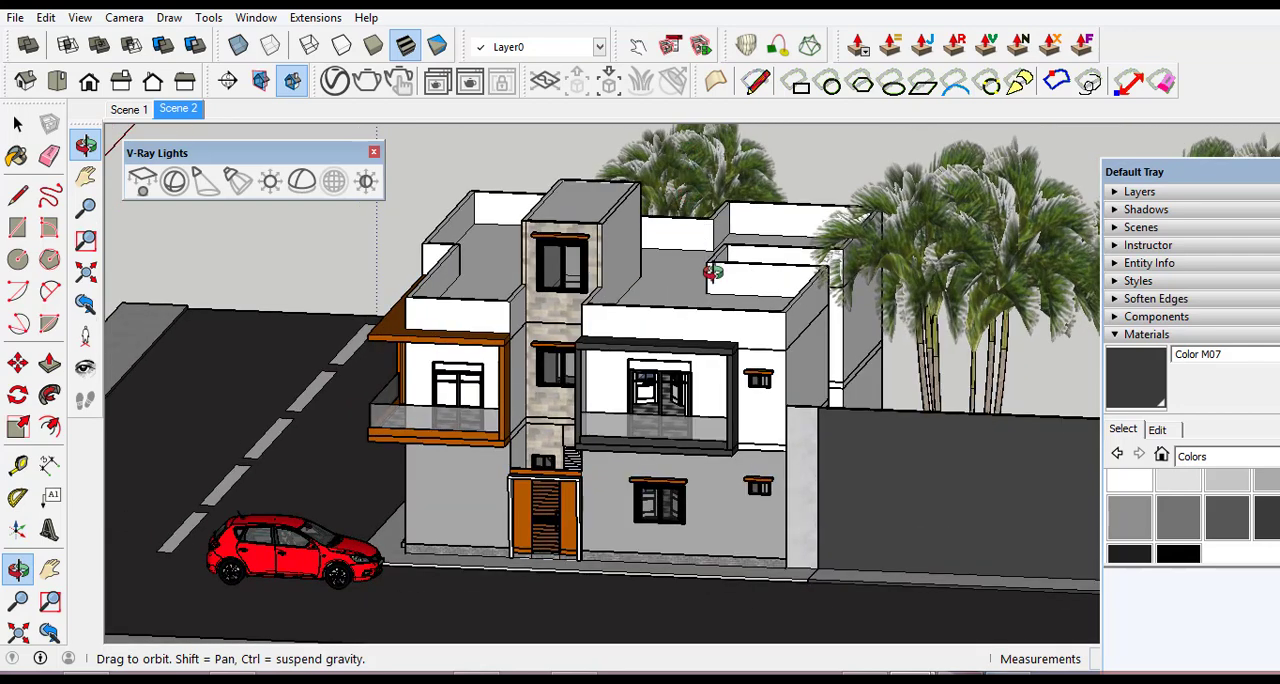
Save a closer view of the entrance facade with the red car as a third scene and play through all three scenes in order.
scroll(410, 378, "up", 2)
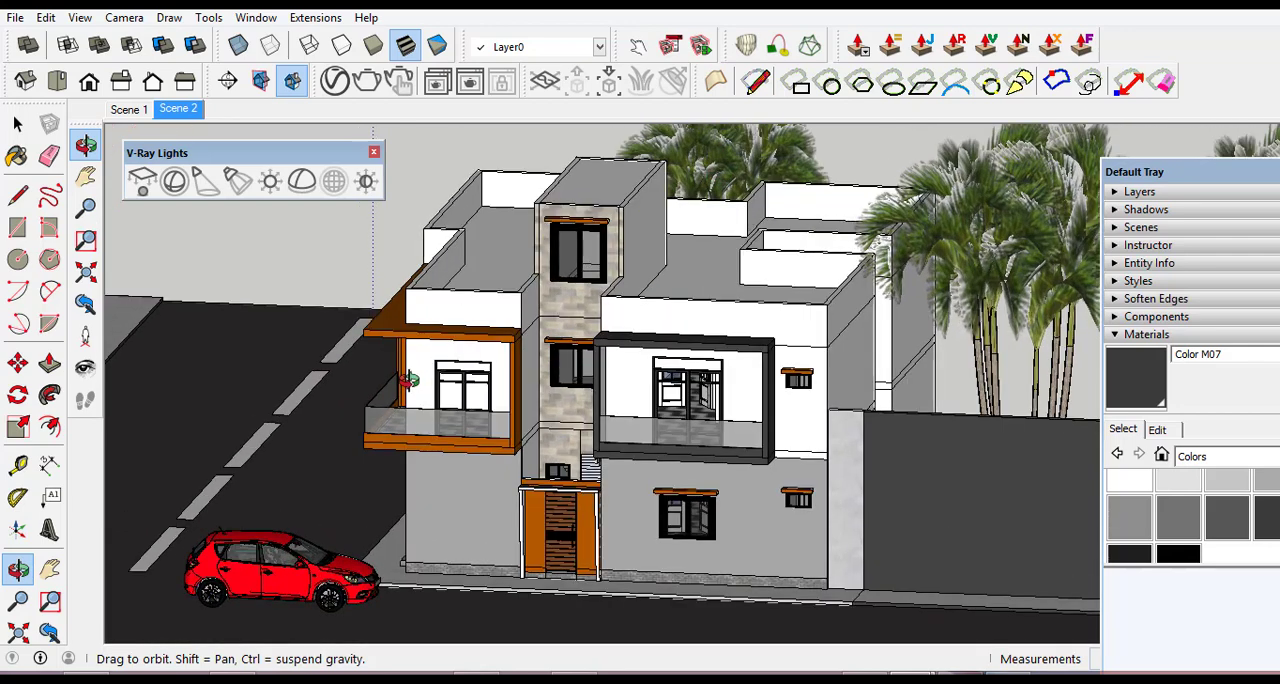
scroll(408, 619, "up", 1)
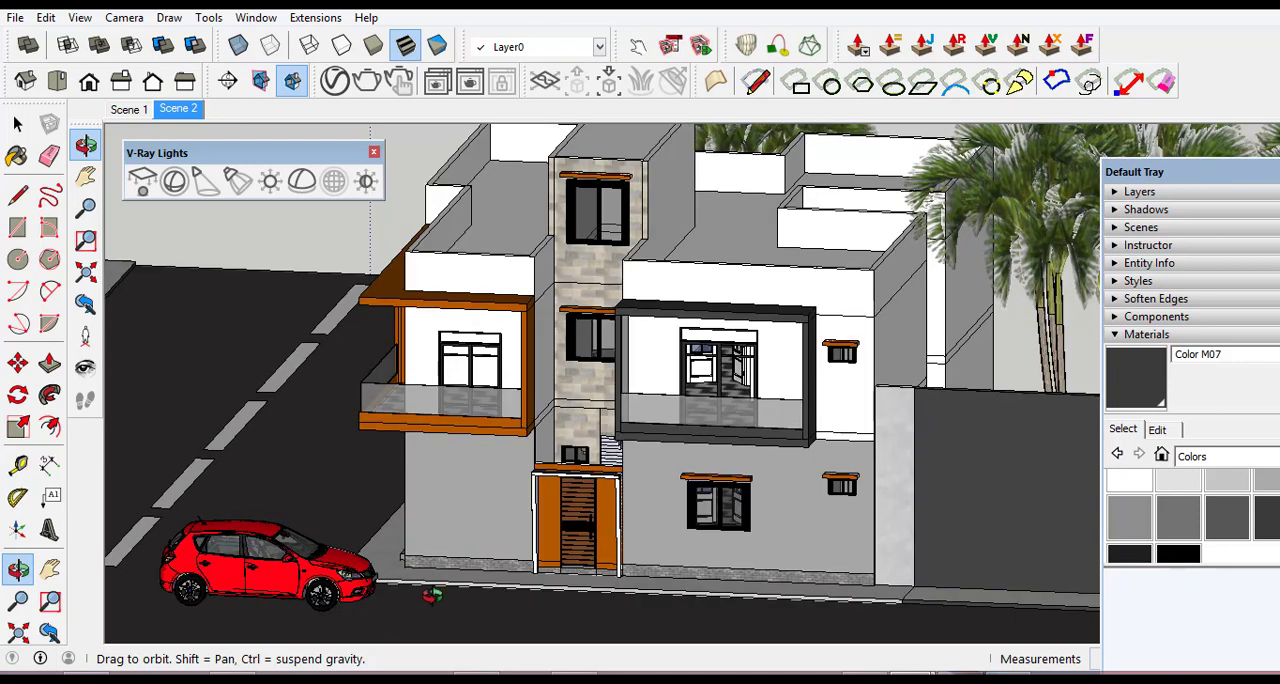
scroll(432, 595, "down", 1)
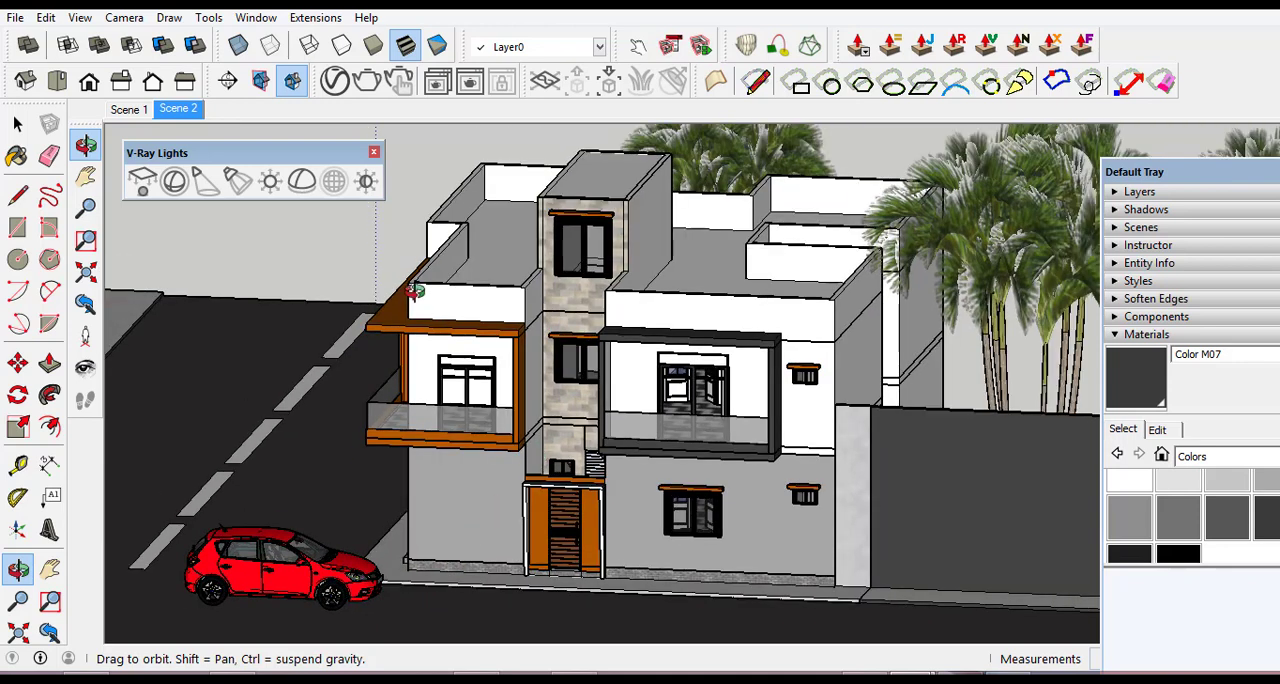
left_click(80, 17)
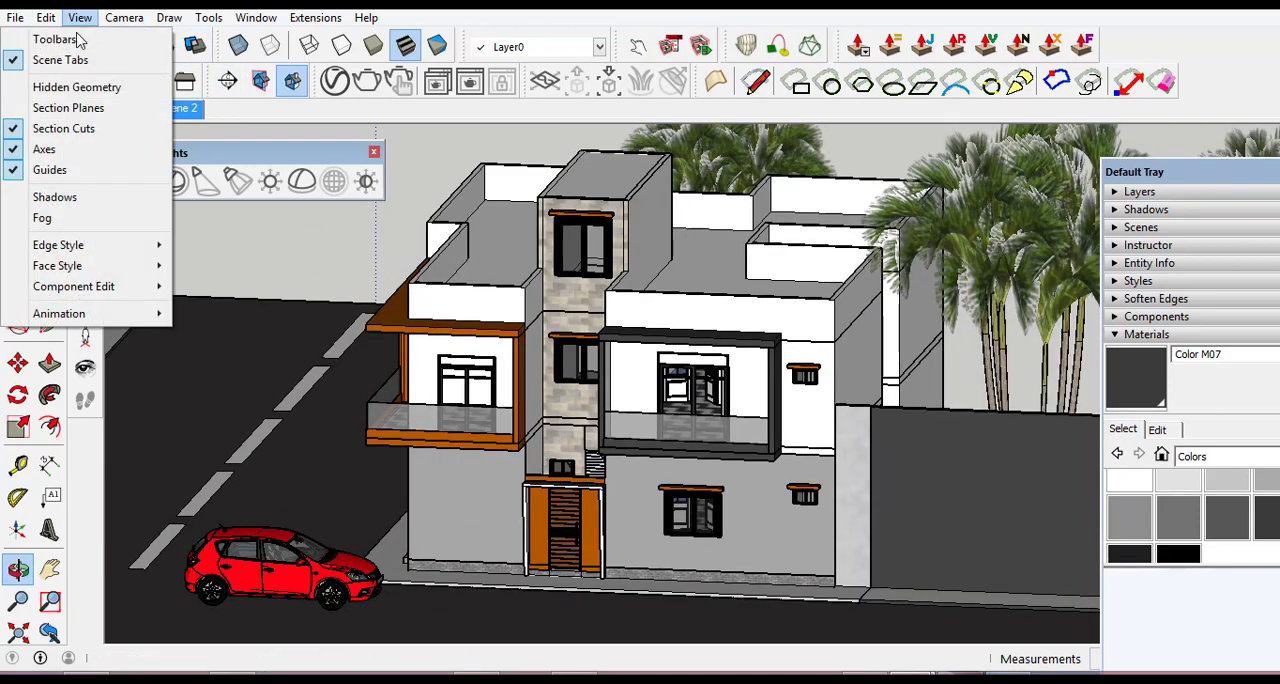
mouse_move(100, 314)
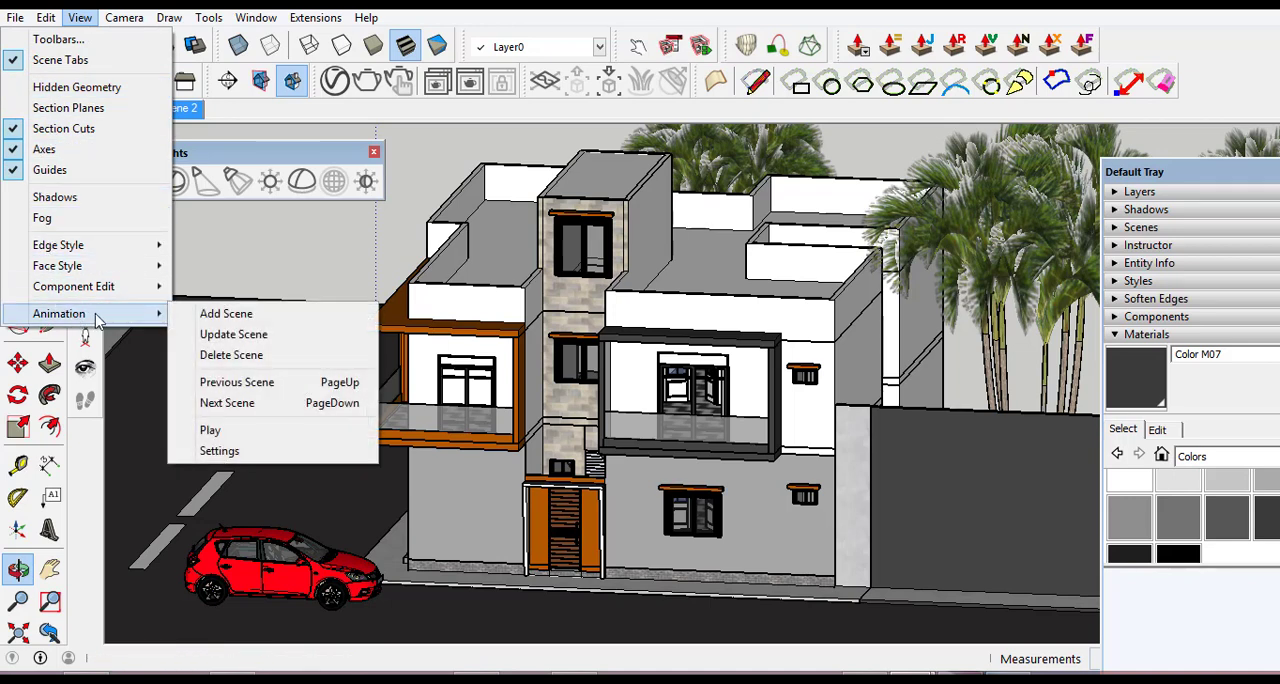
left_click(222, 314)
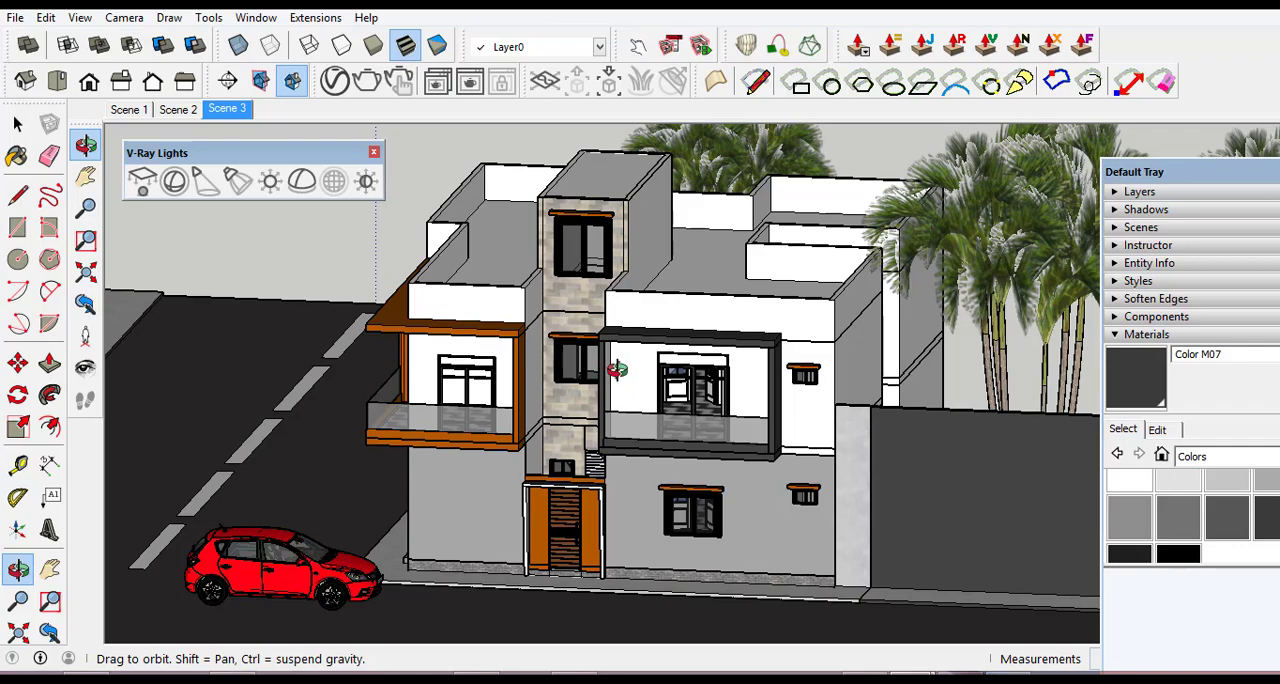
left_click(128, 110)
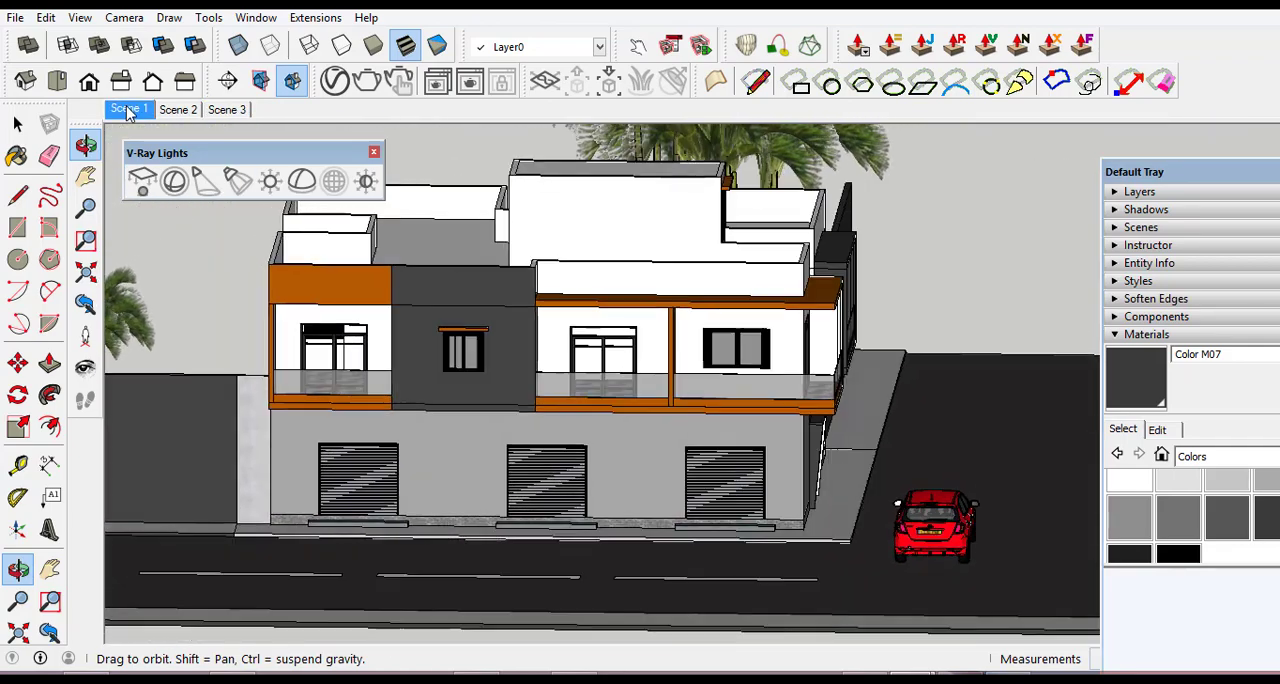
left_click(178, 110)
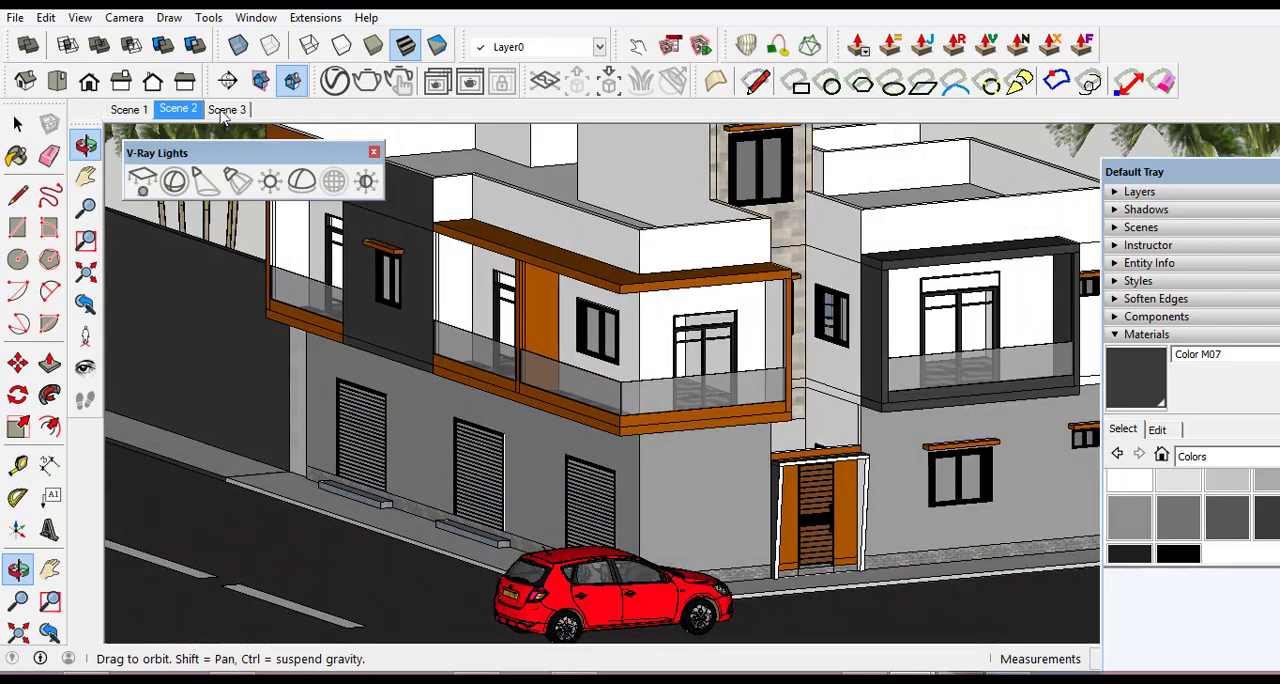
left_click(225, 114)
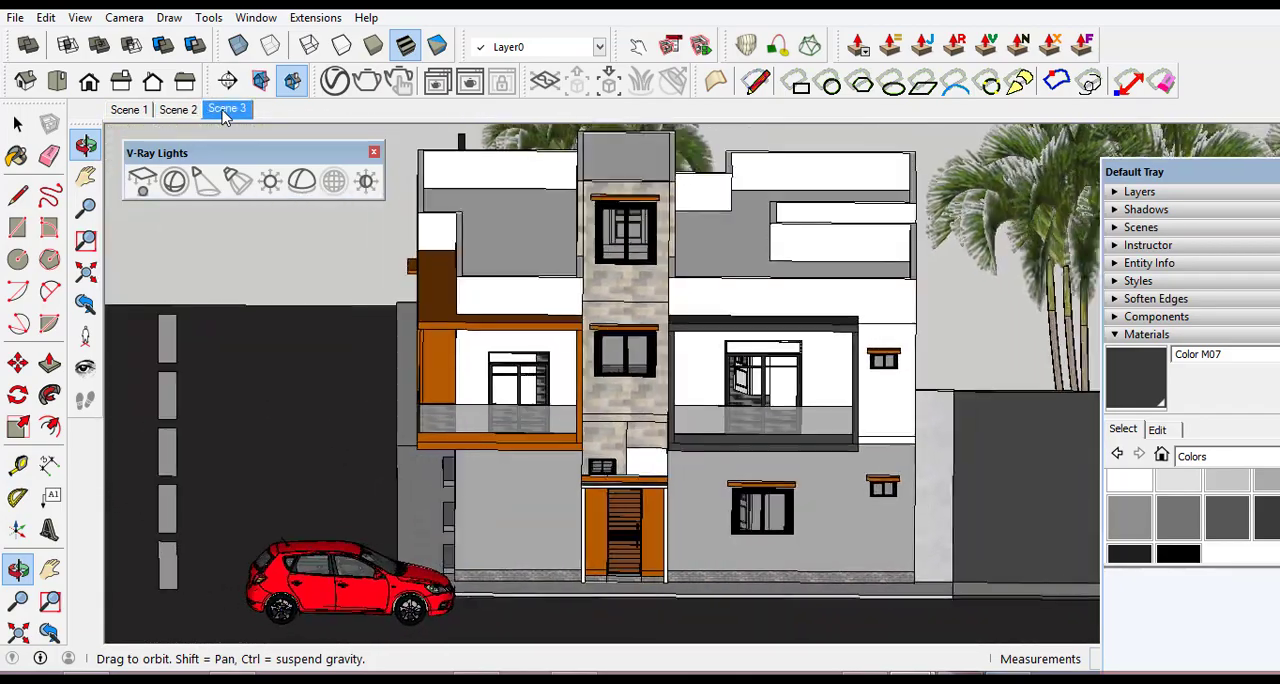